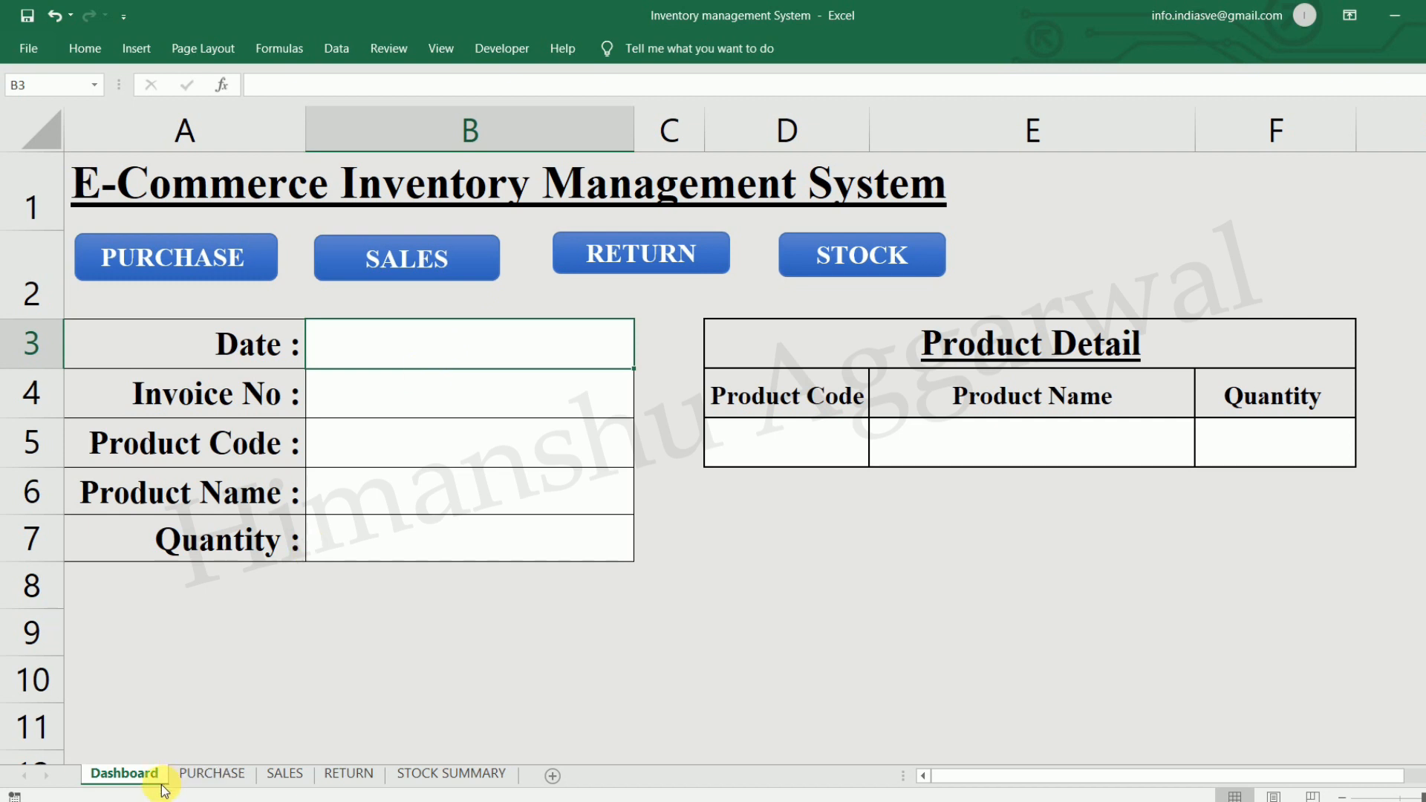
Review the PURCHASE, SALES, RETURN and STOCK SUMMARY sheets, returning to the Dashboard.
left_click(213, 775)
left_click(285, 775)
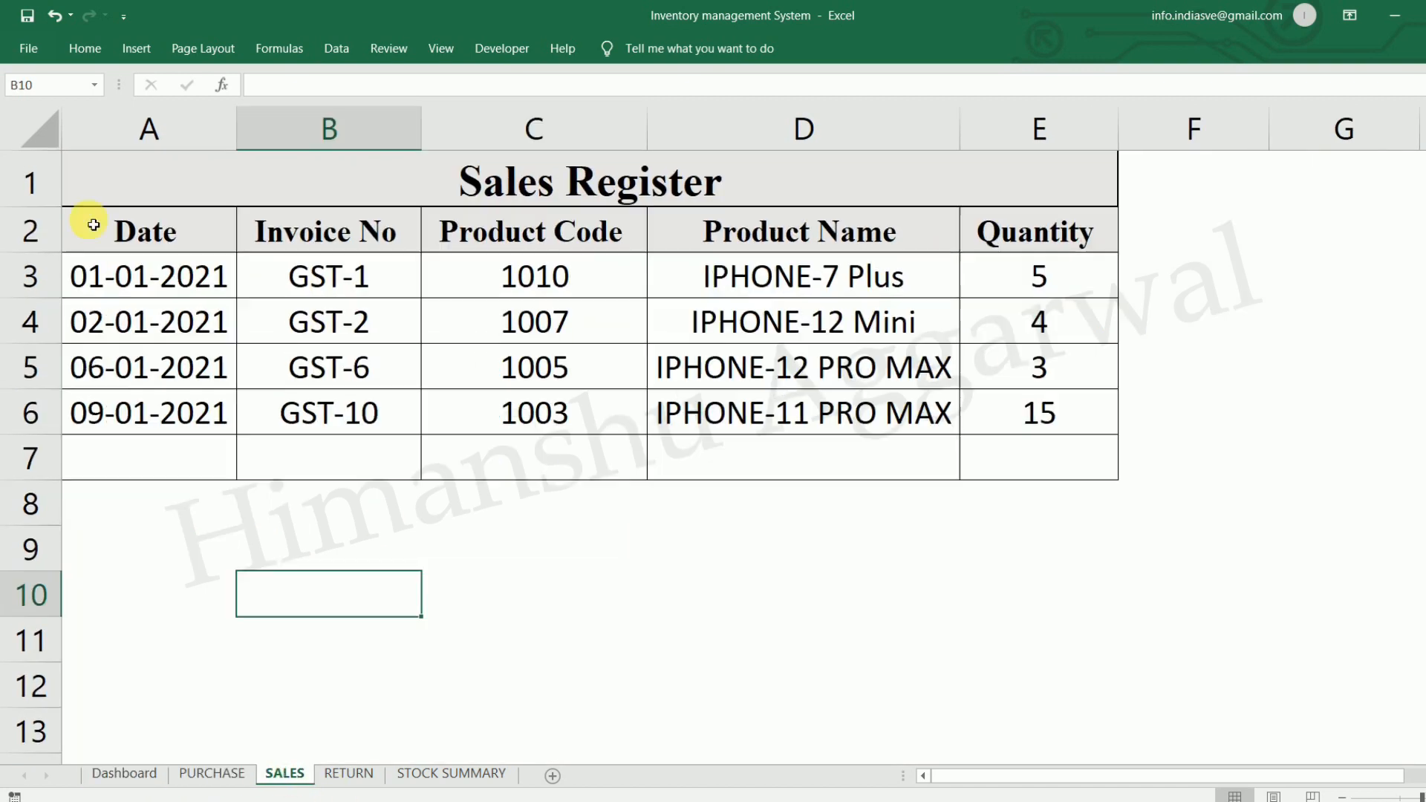
left_click(352, 773)
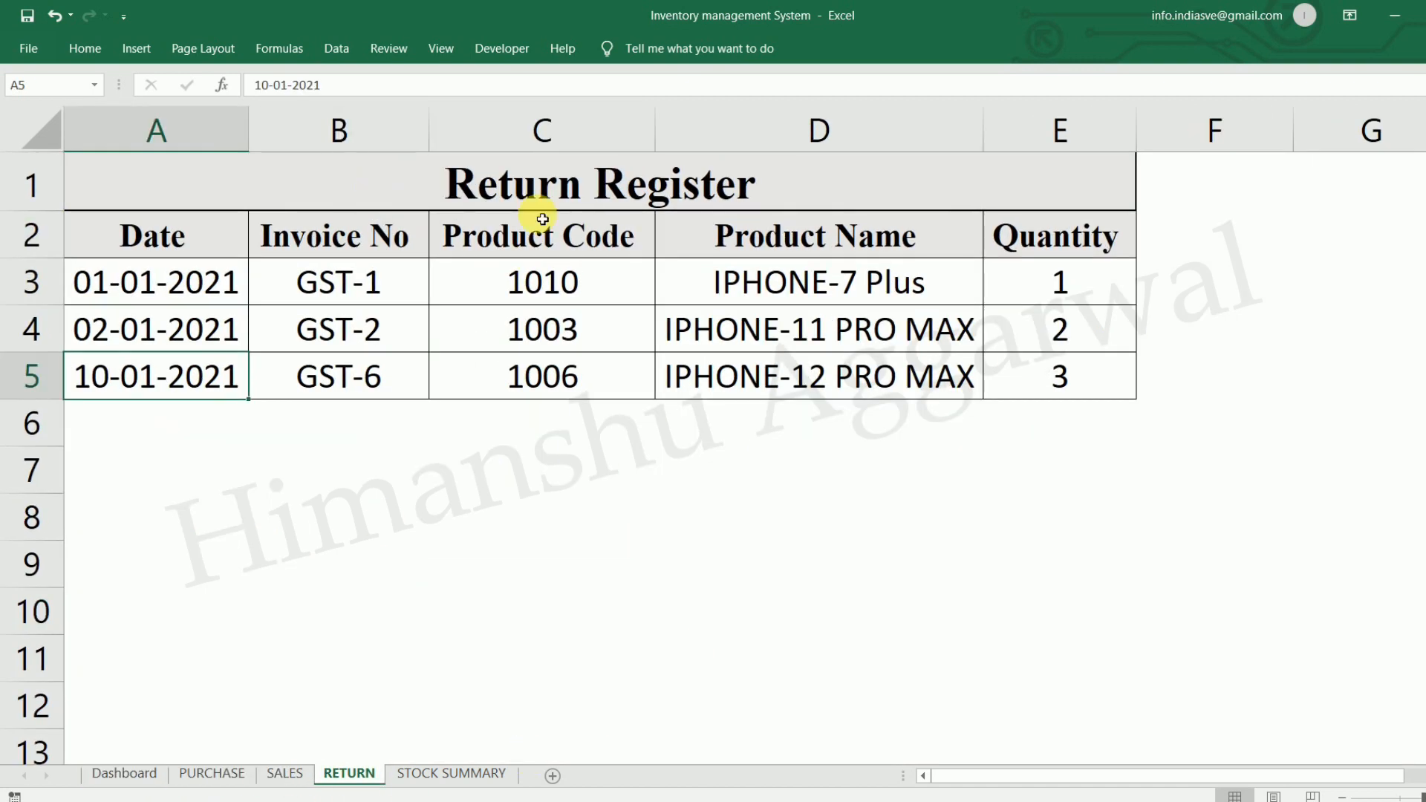
left_click(461, 775)
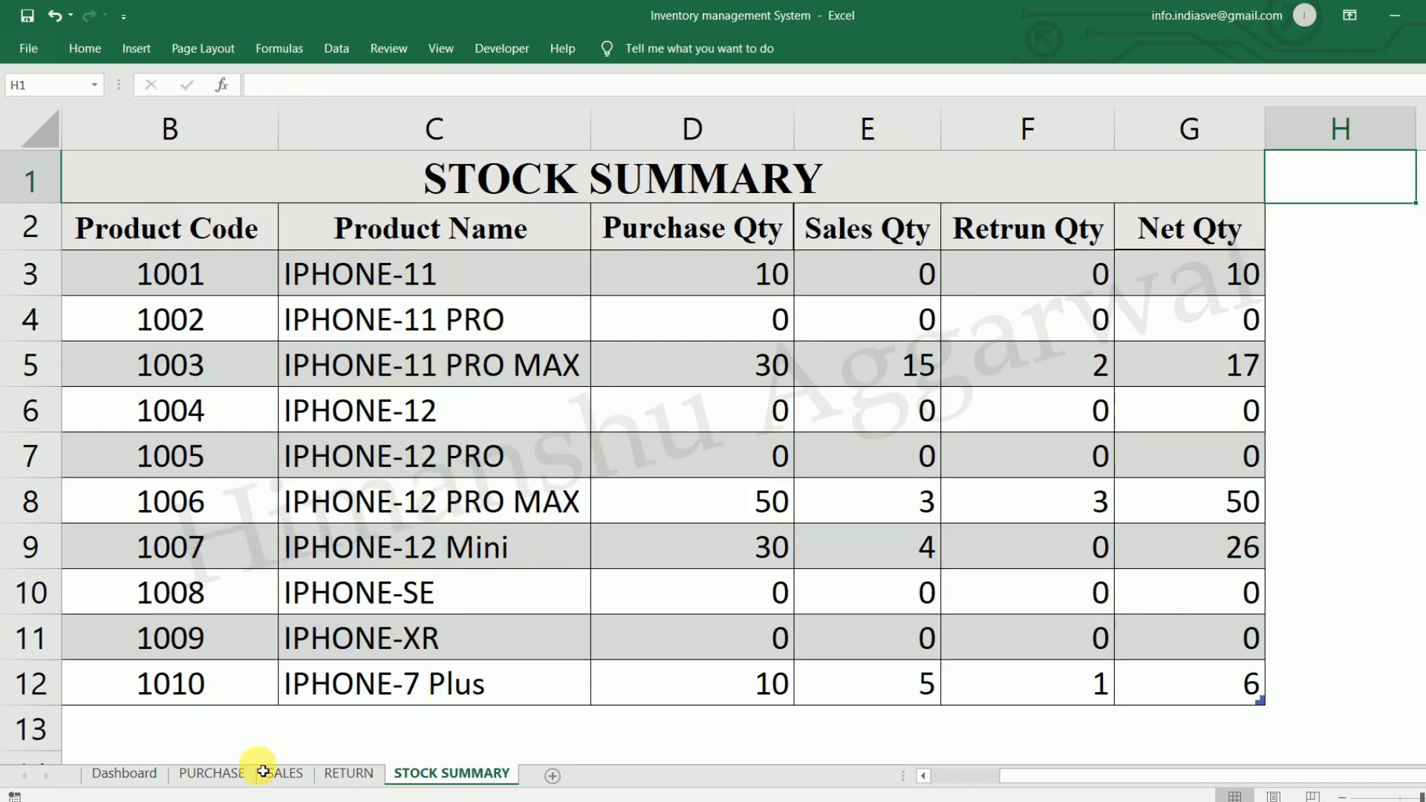
left_click(143, 775)
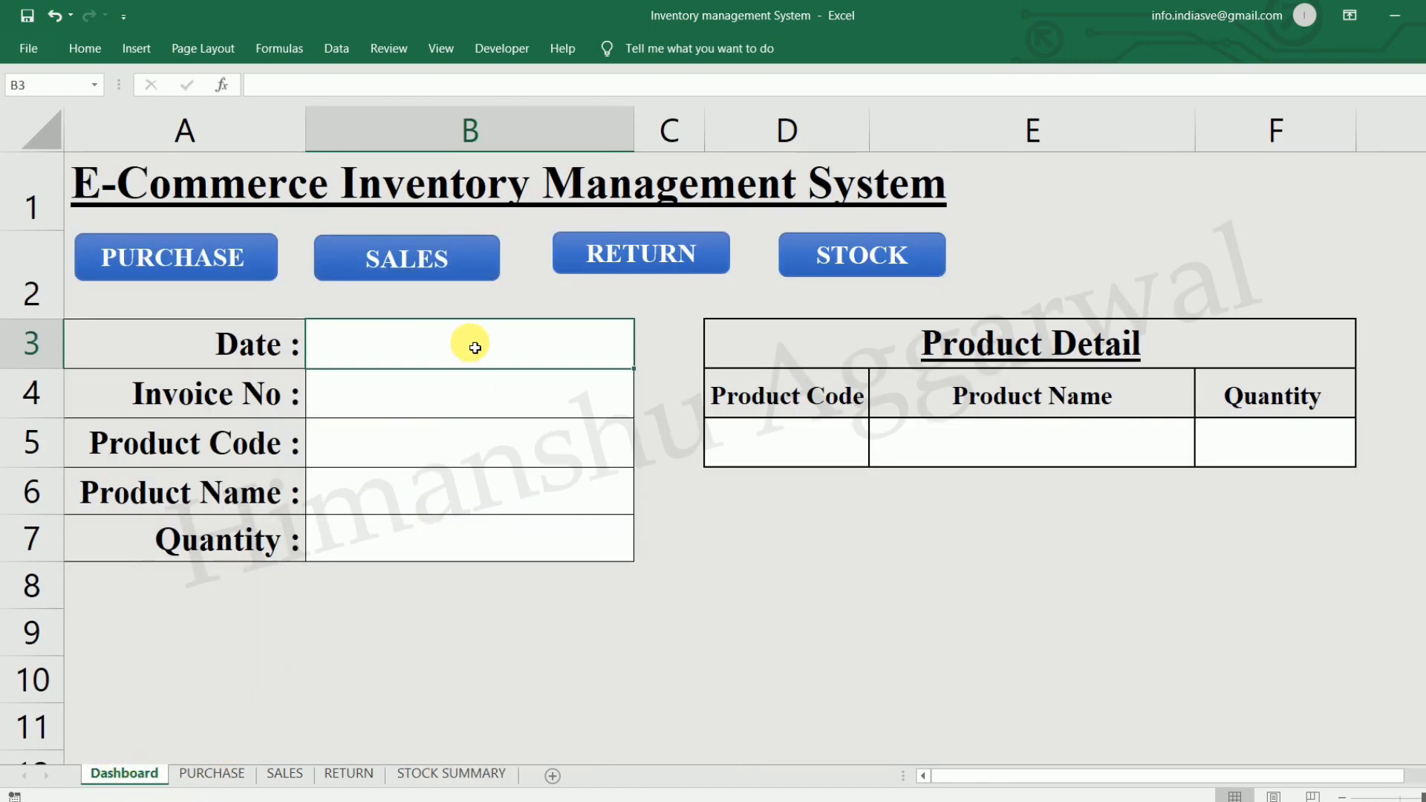
left_click(210, 774)
left_click(122, 773)
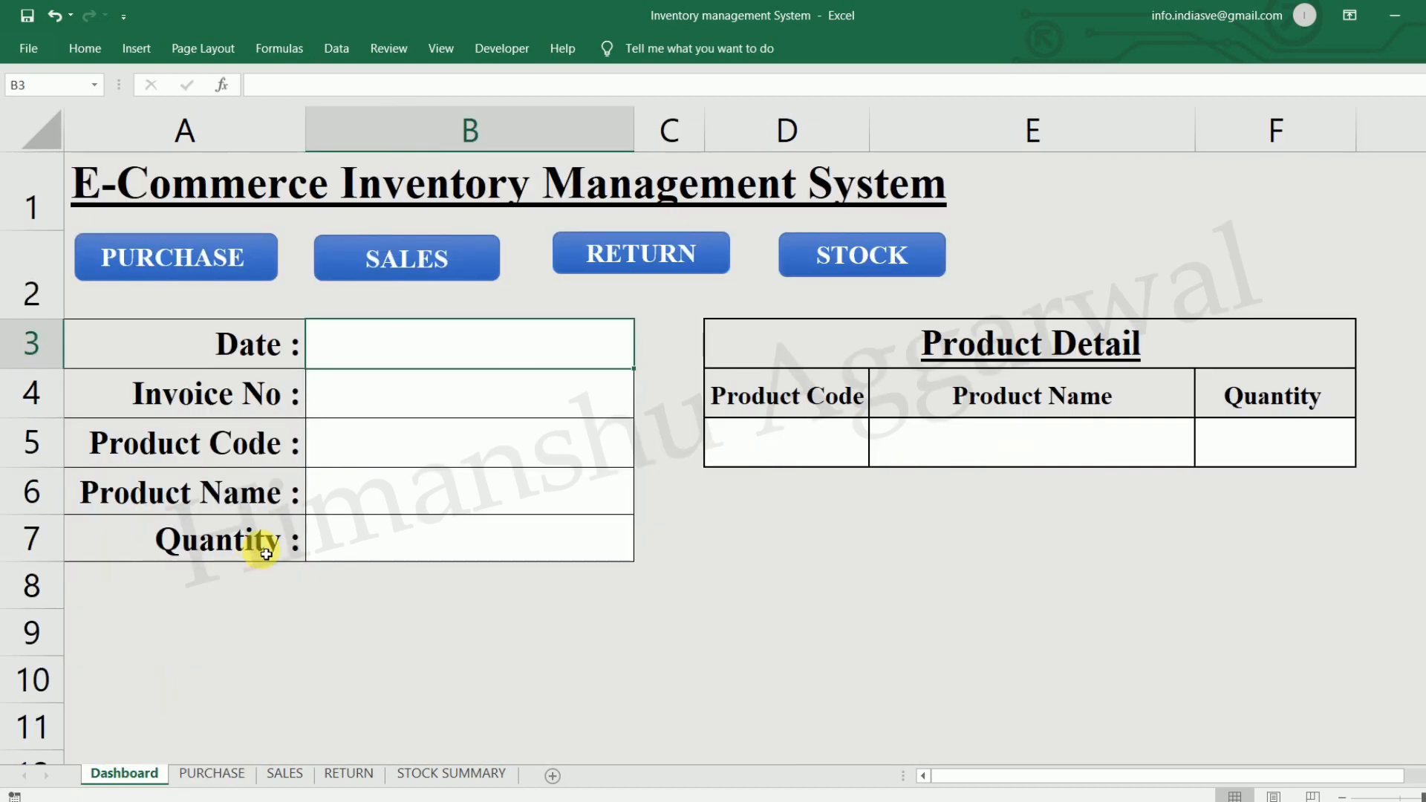
Enter the date 9/1 and invoice number GST-09 in the Dashboard entry form.
type("9/1")
key("Return")
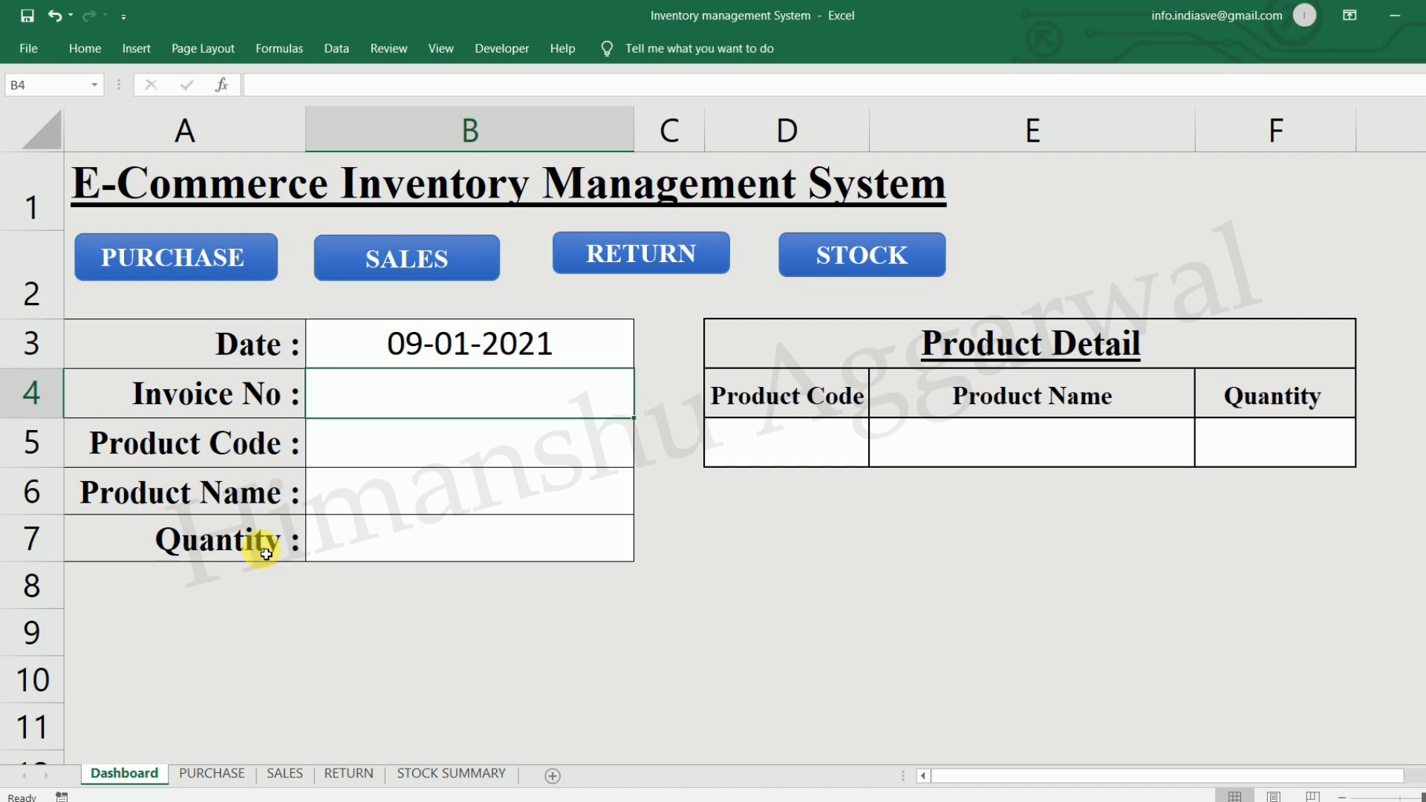
type("GST-09")
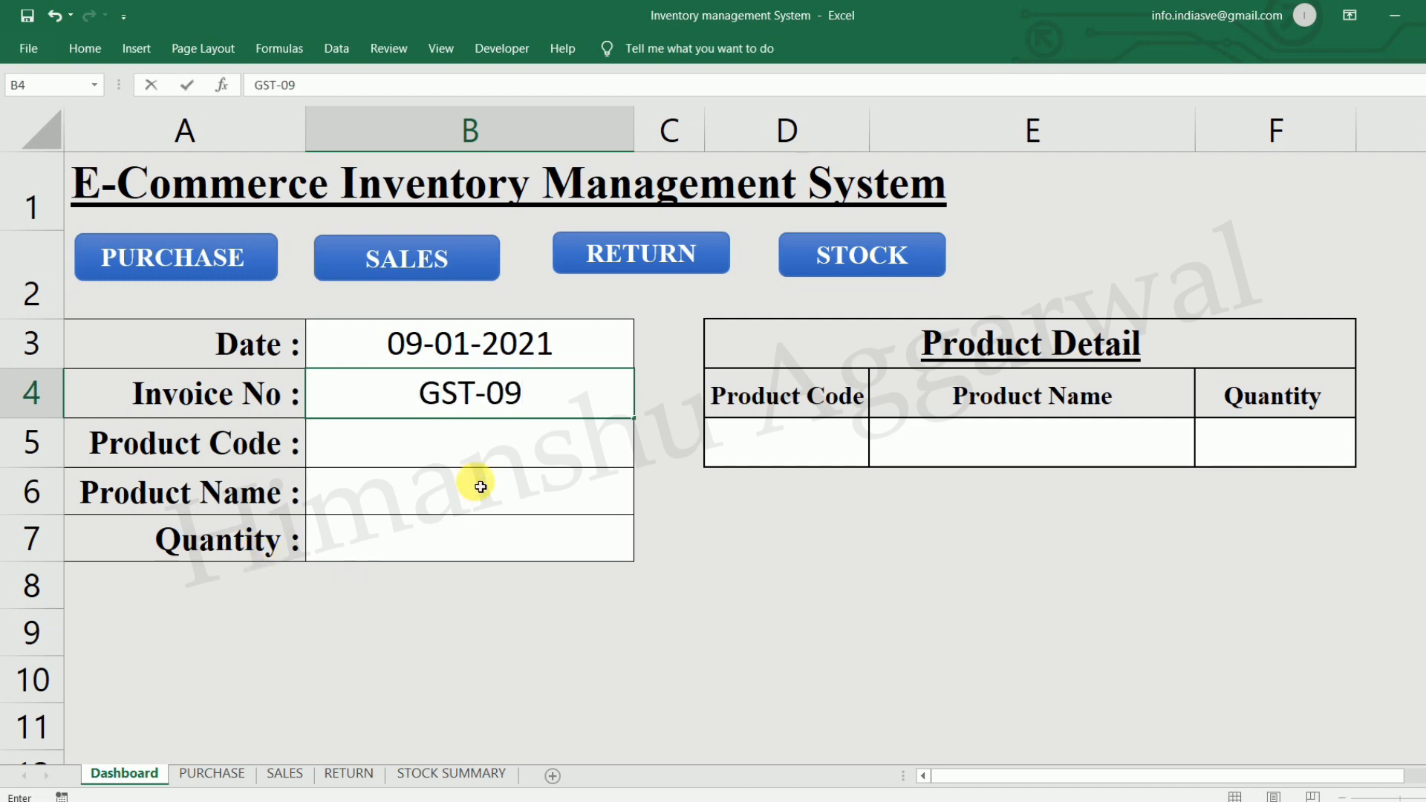
key("Return")
Examine the available product codes in the form's Product Code choices and in the STOCK SUMMARY sheet.
left_click(642, 458)
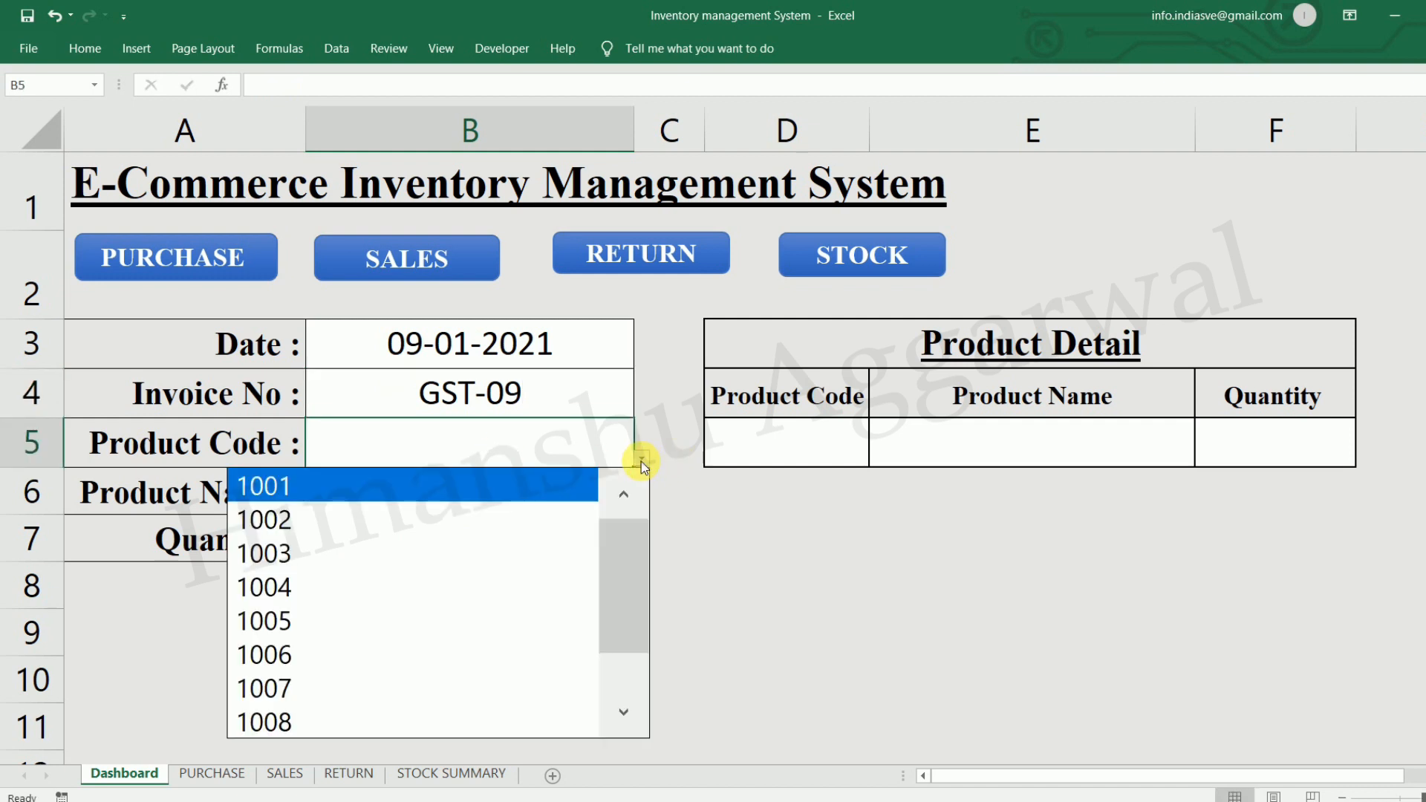
mouse_move(622, 564)
left_mouse_down()
mouse_move(630, 628)
mouse_move(628, 564)
left_mouse_up()
left_click(723, 629)
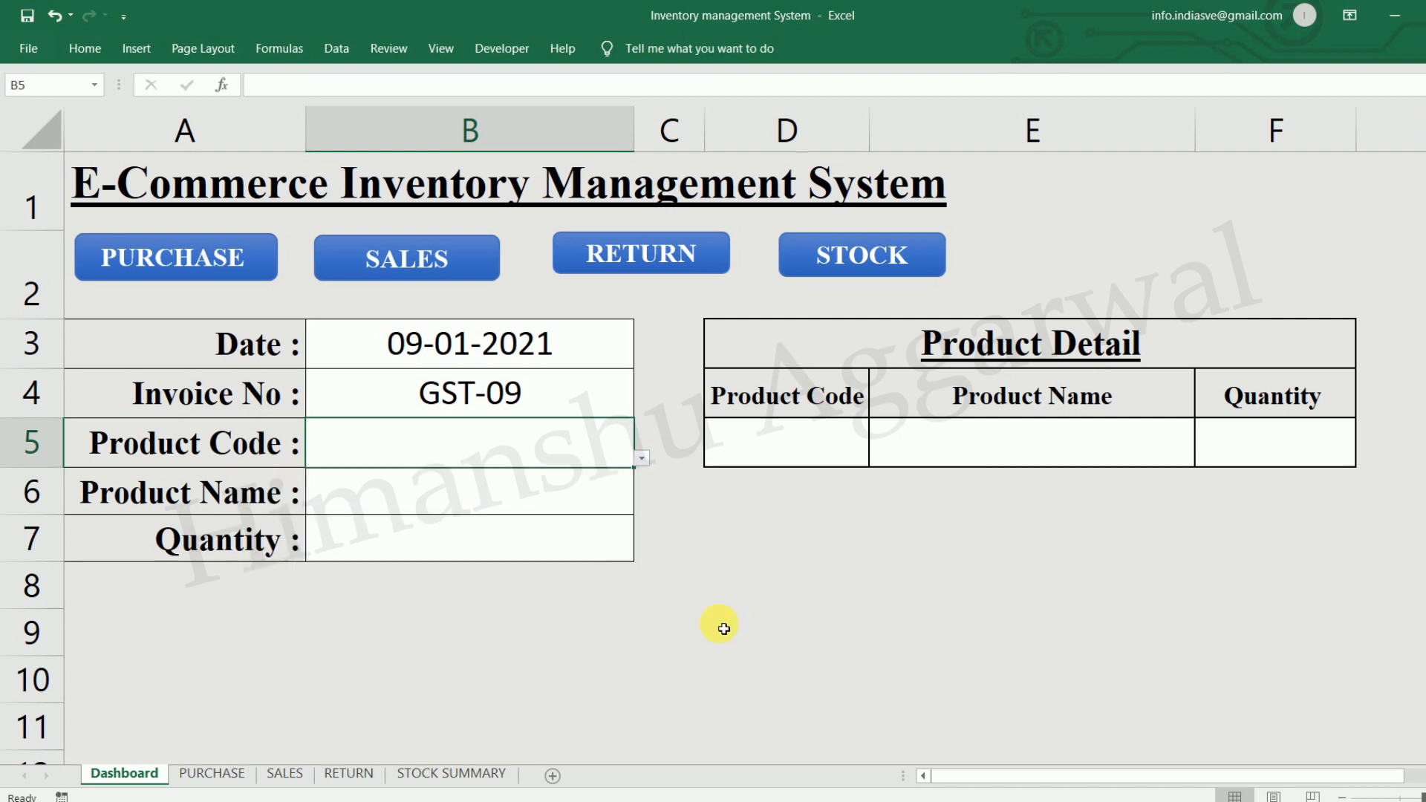
left_click(455, 776)
left_click_drag(195, 270, 203, 681)
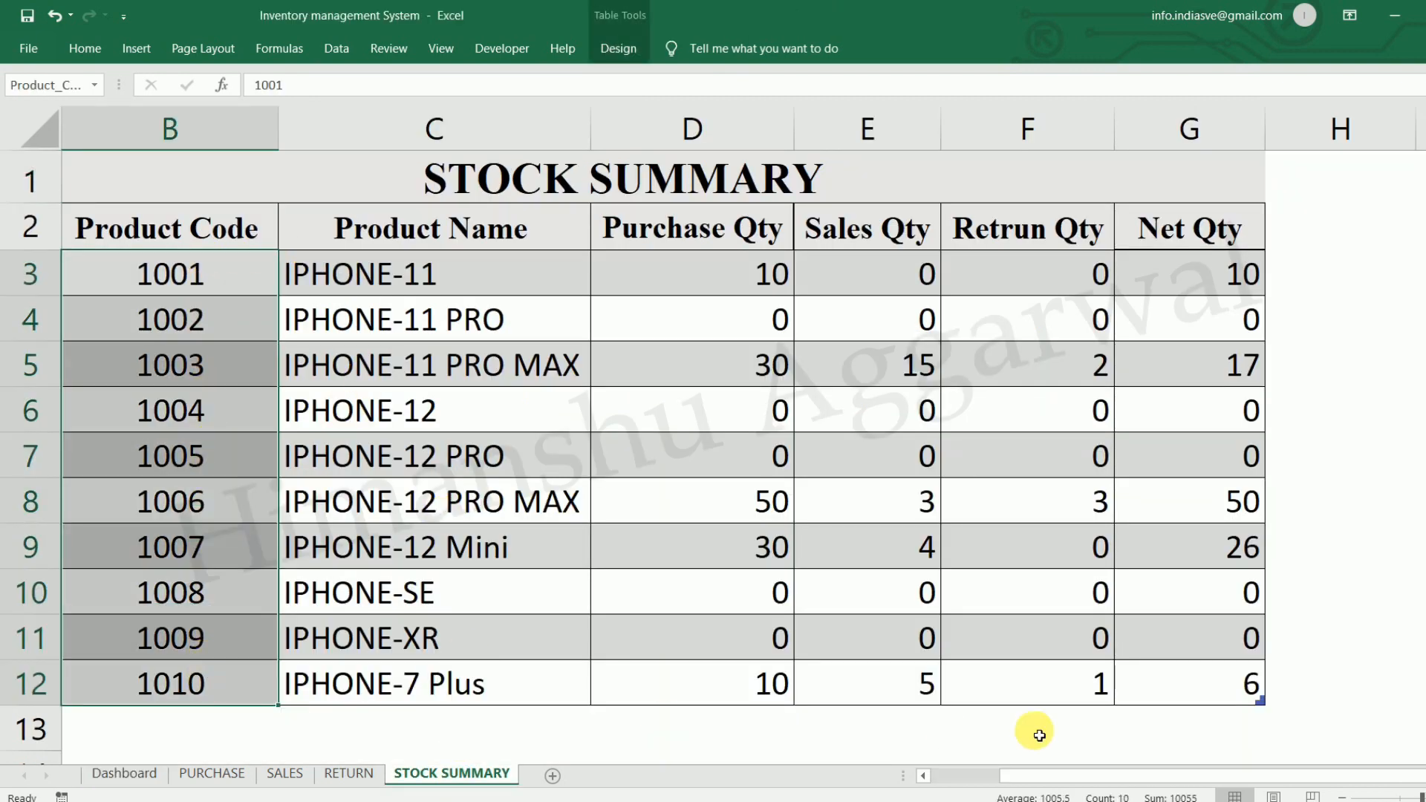
left_click_drag(1031, 776, 921, 774)
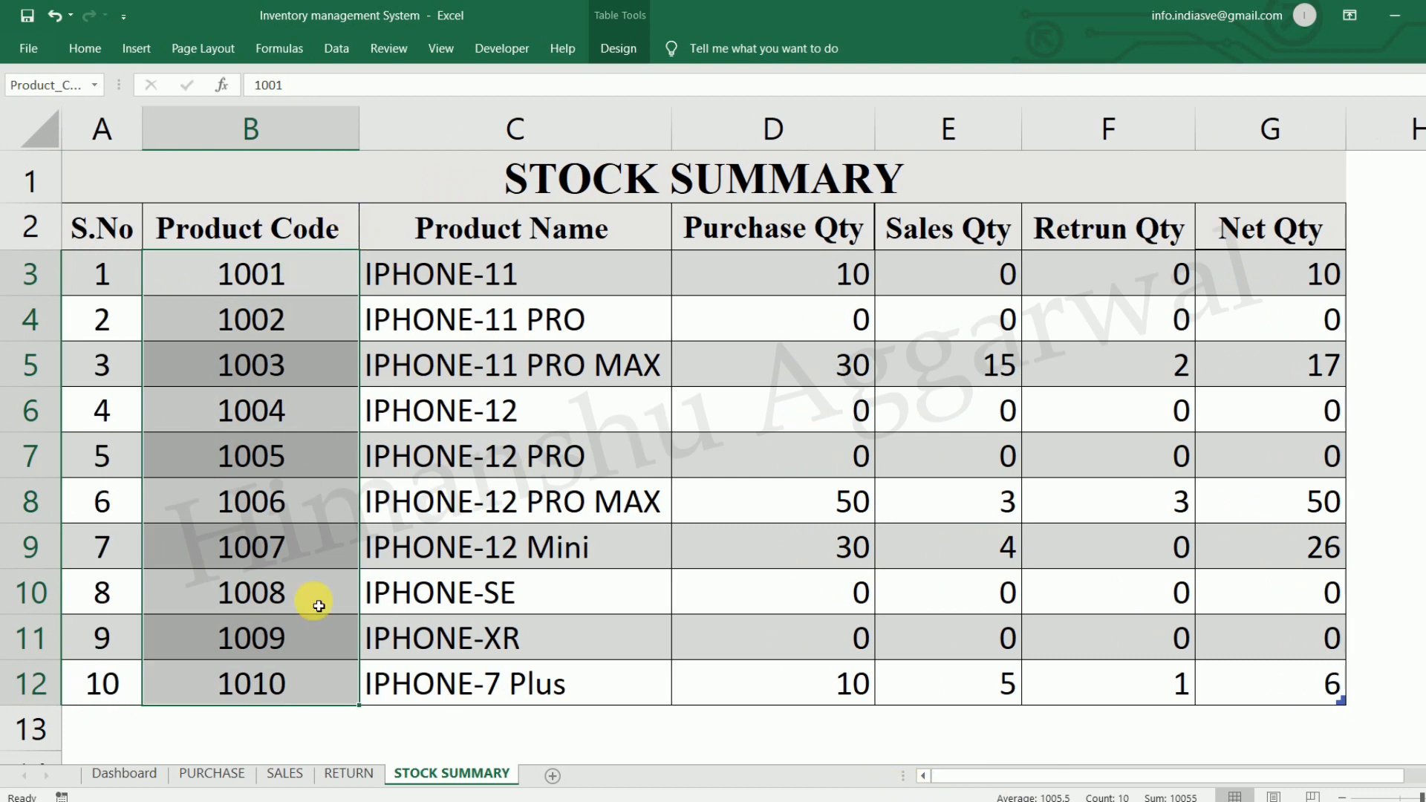
Choose product code 1001 in the Dashboard entry form.
left_click(145, 773)
left_click(548, 401)
left_click(619, 466)
left_click(641, 458)
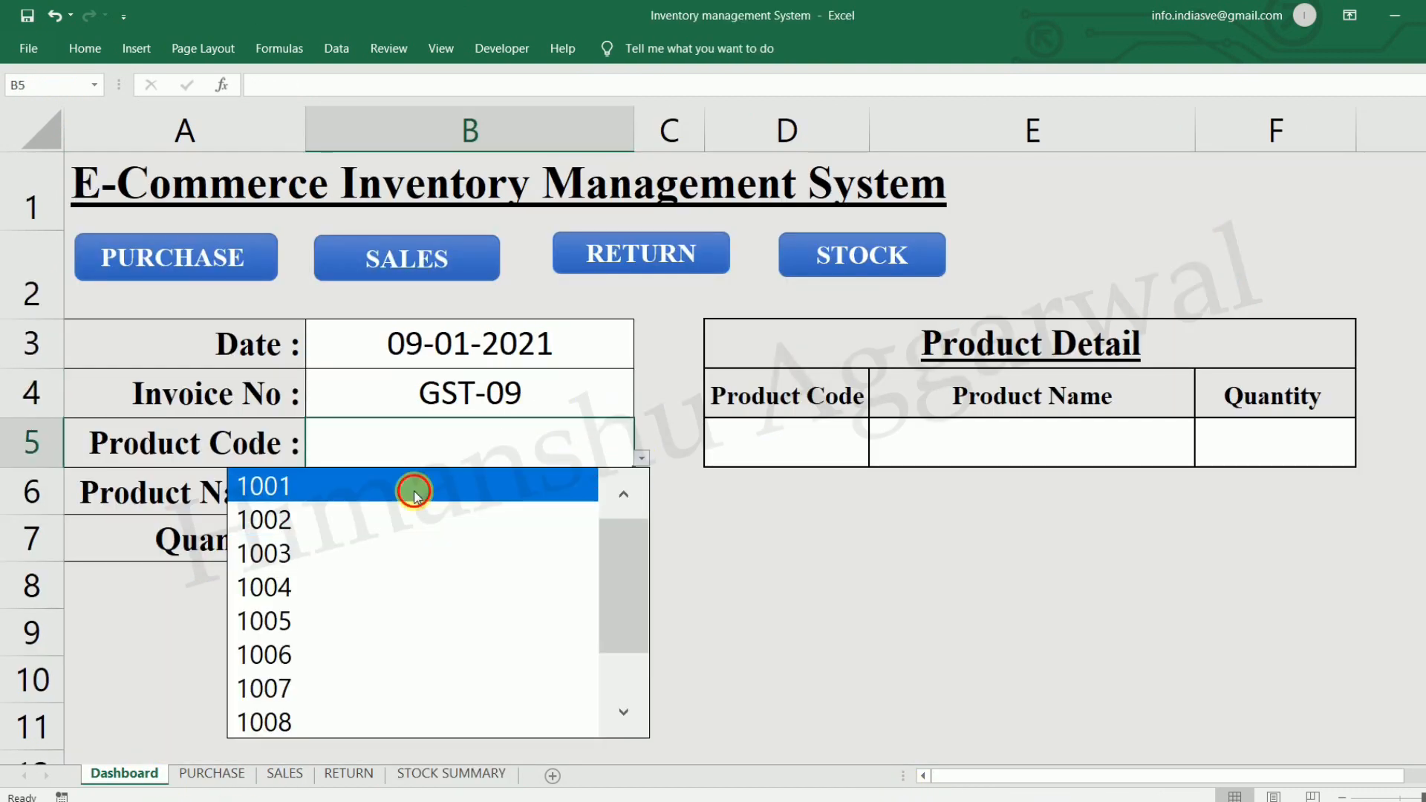
left_click(416, 485)
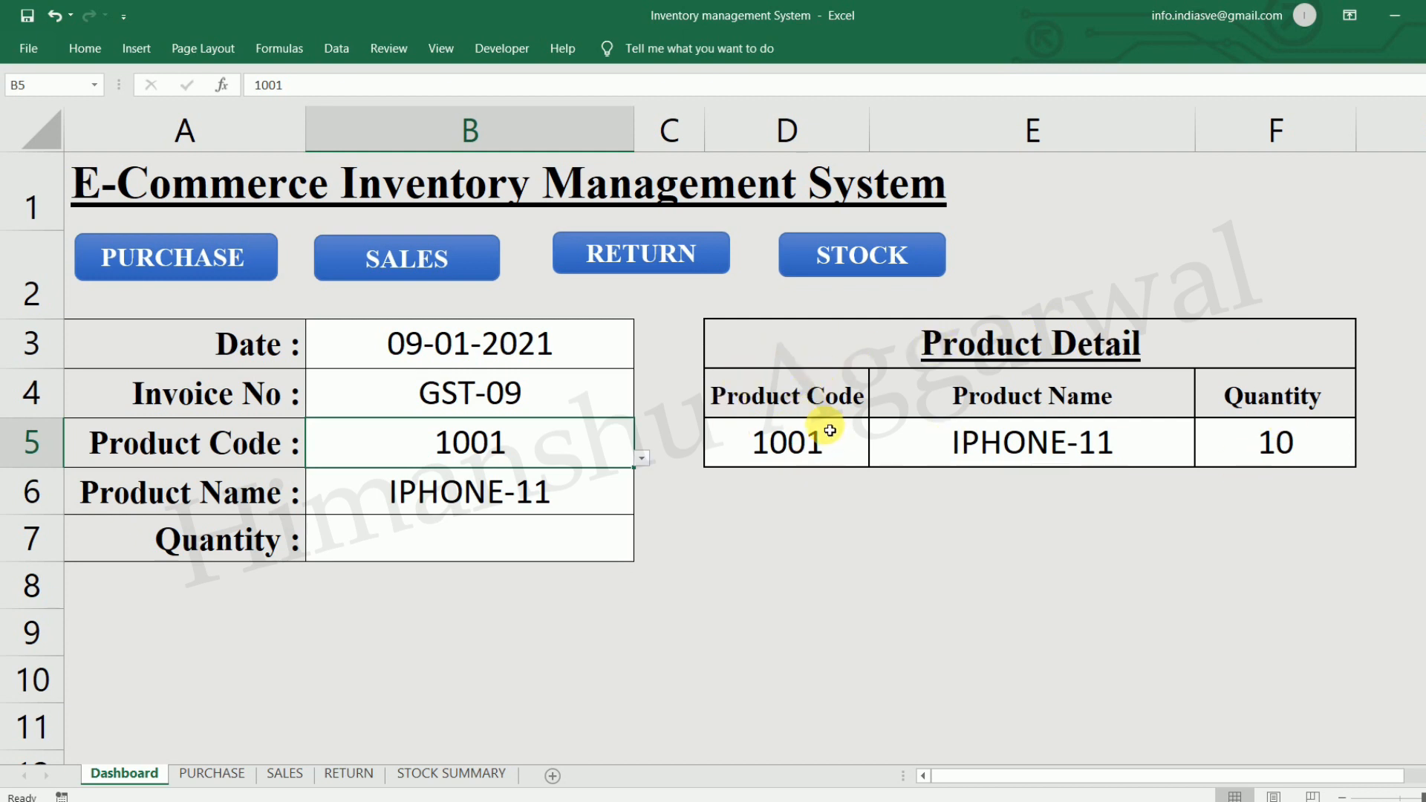
Check the net quantity of product 1001 in the STOCK SUMMARY sheet and return to the Dashboard.
left_click(461, 773)
left_click(1335, 288)
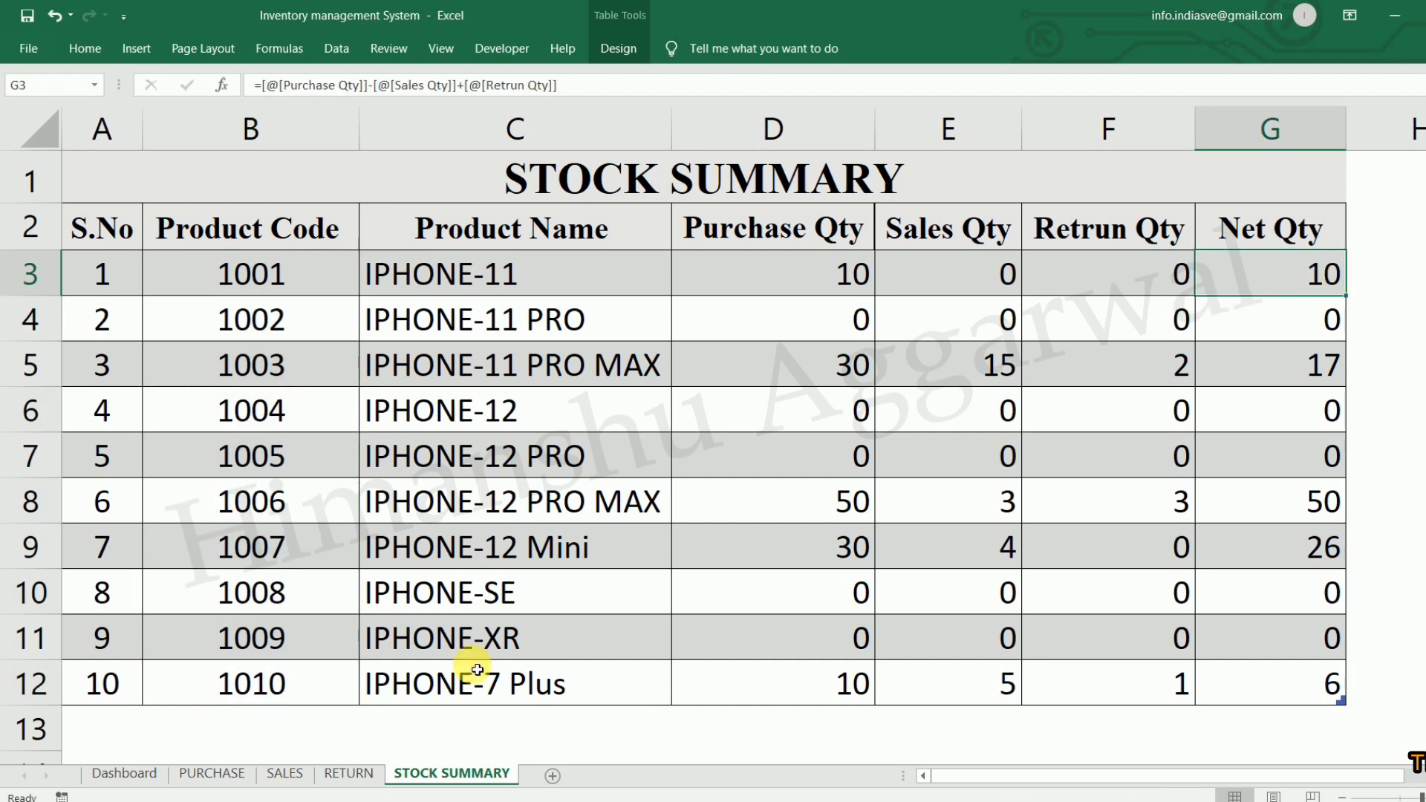
left_click(145, 772)
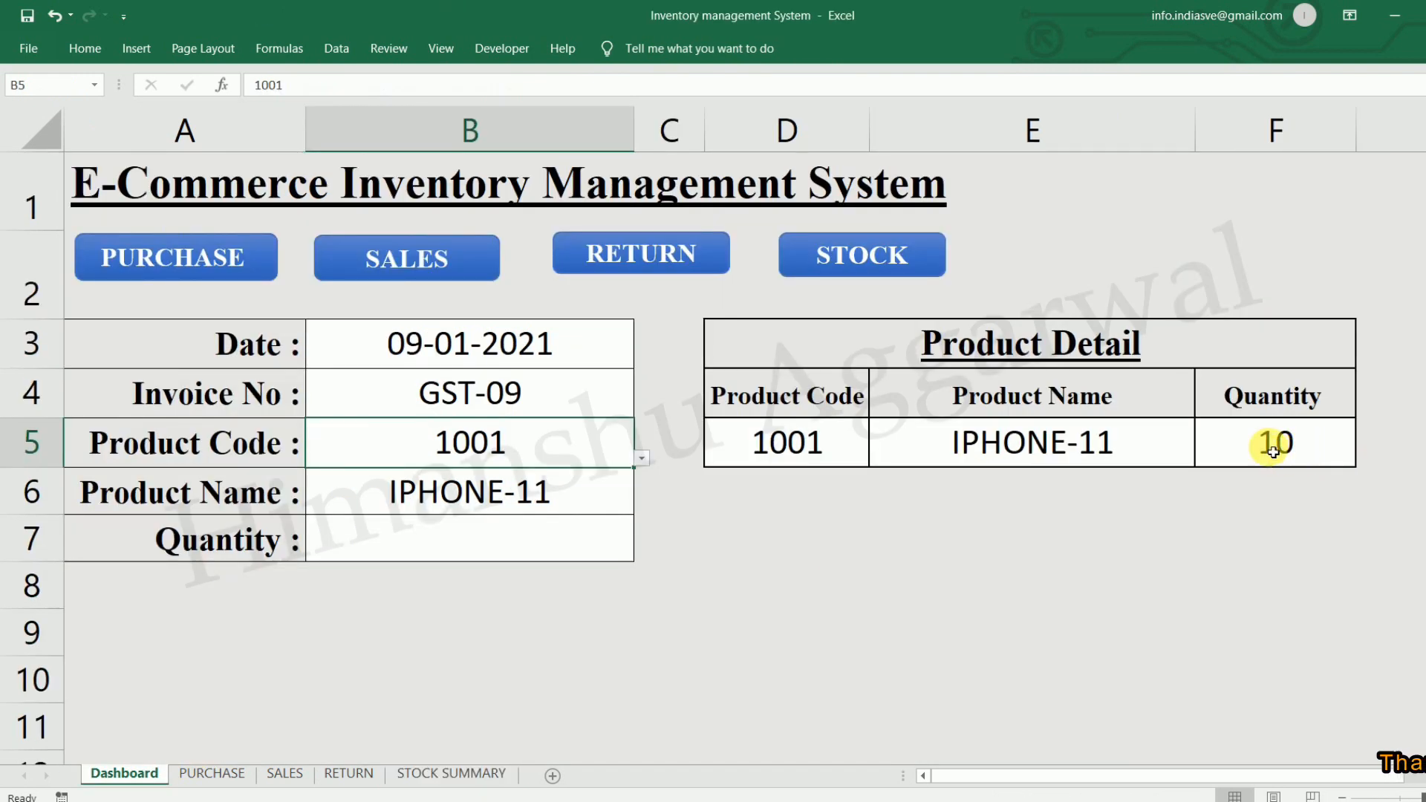
Change the form's product code to 1002 and check that product's stock in the STOCK SUMMARY sheet.
left_click(641, 458)
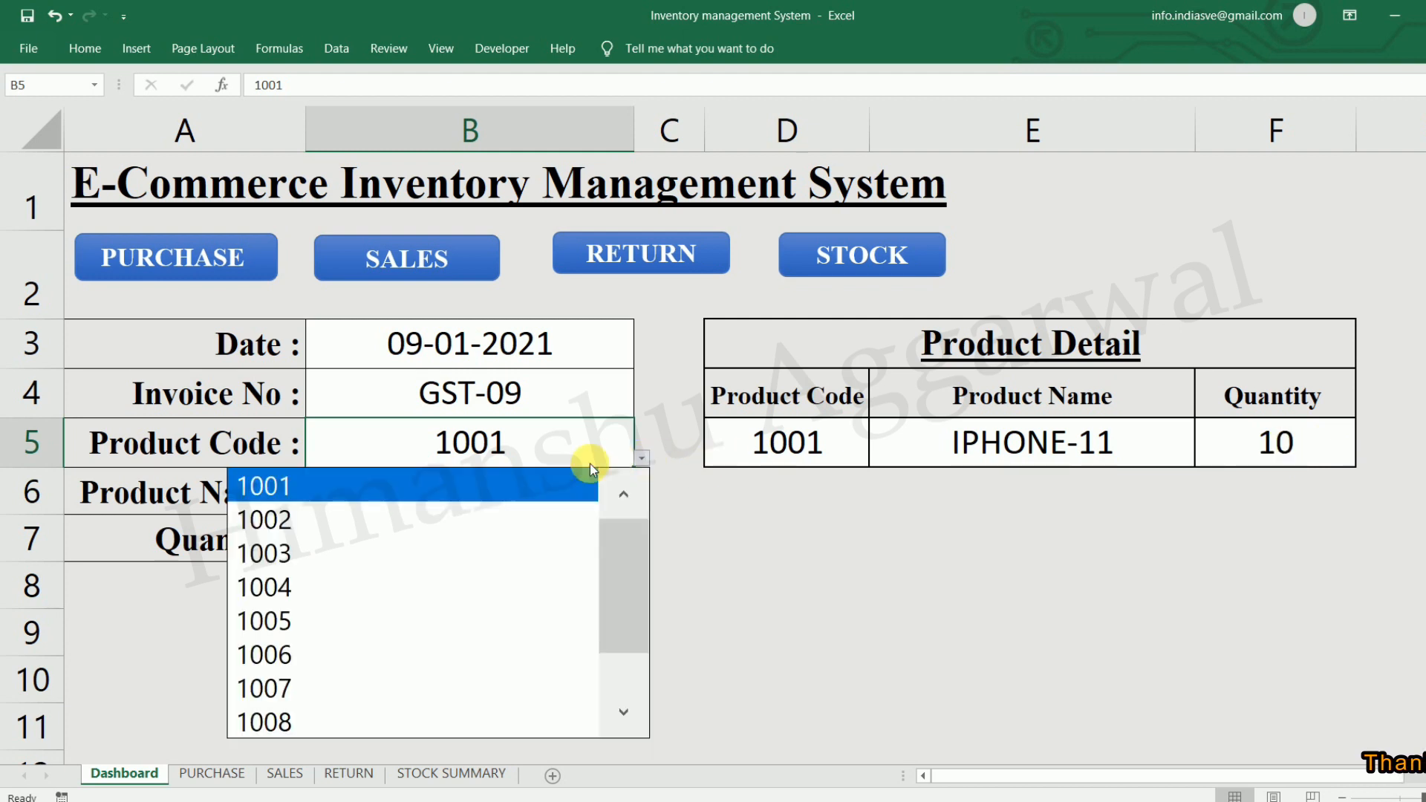
left_click(512, 535)
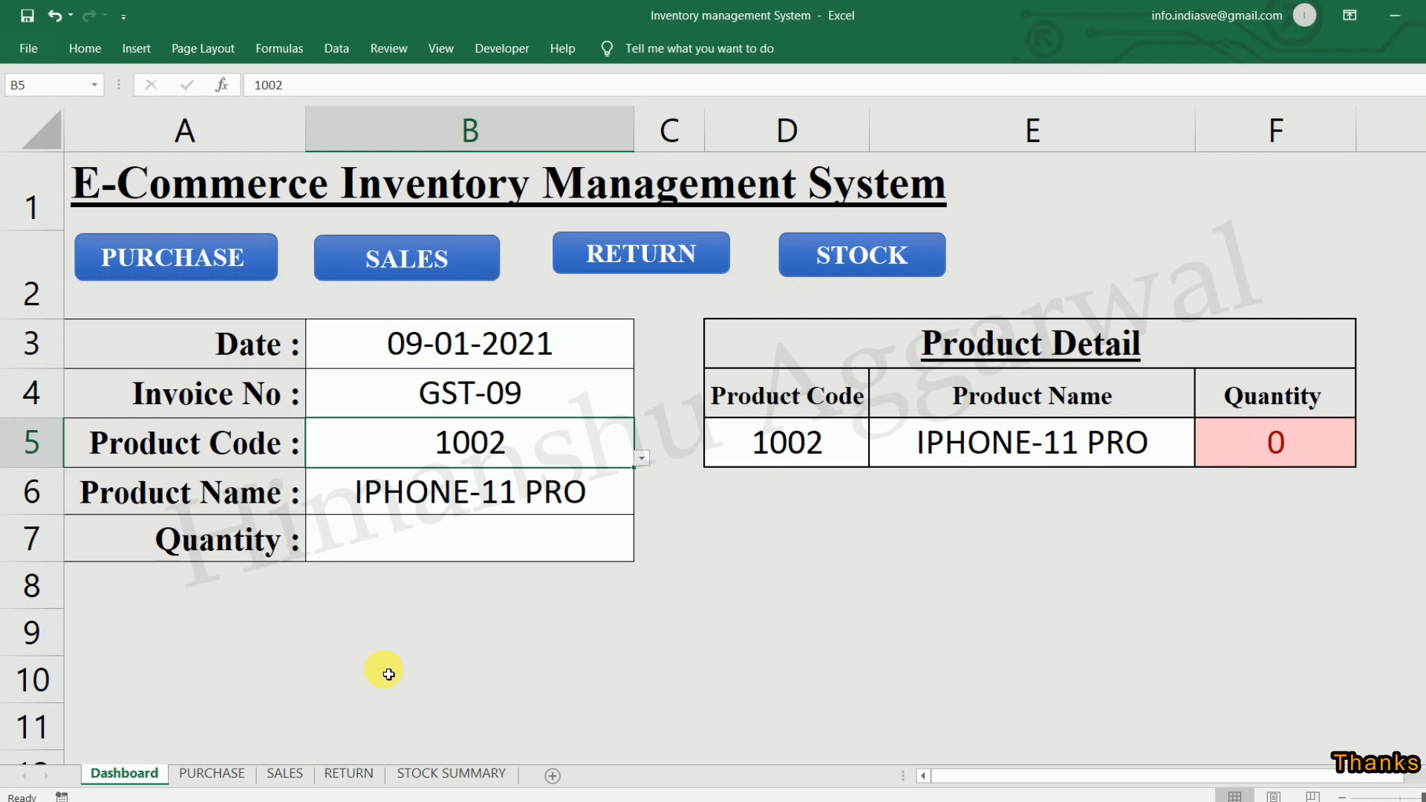
left_click(450, 773)
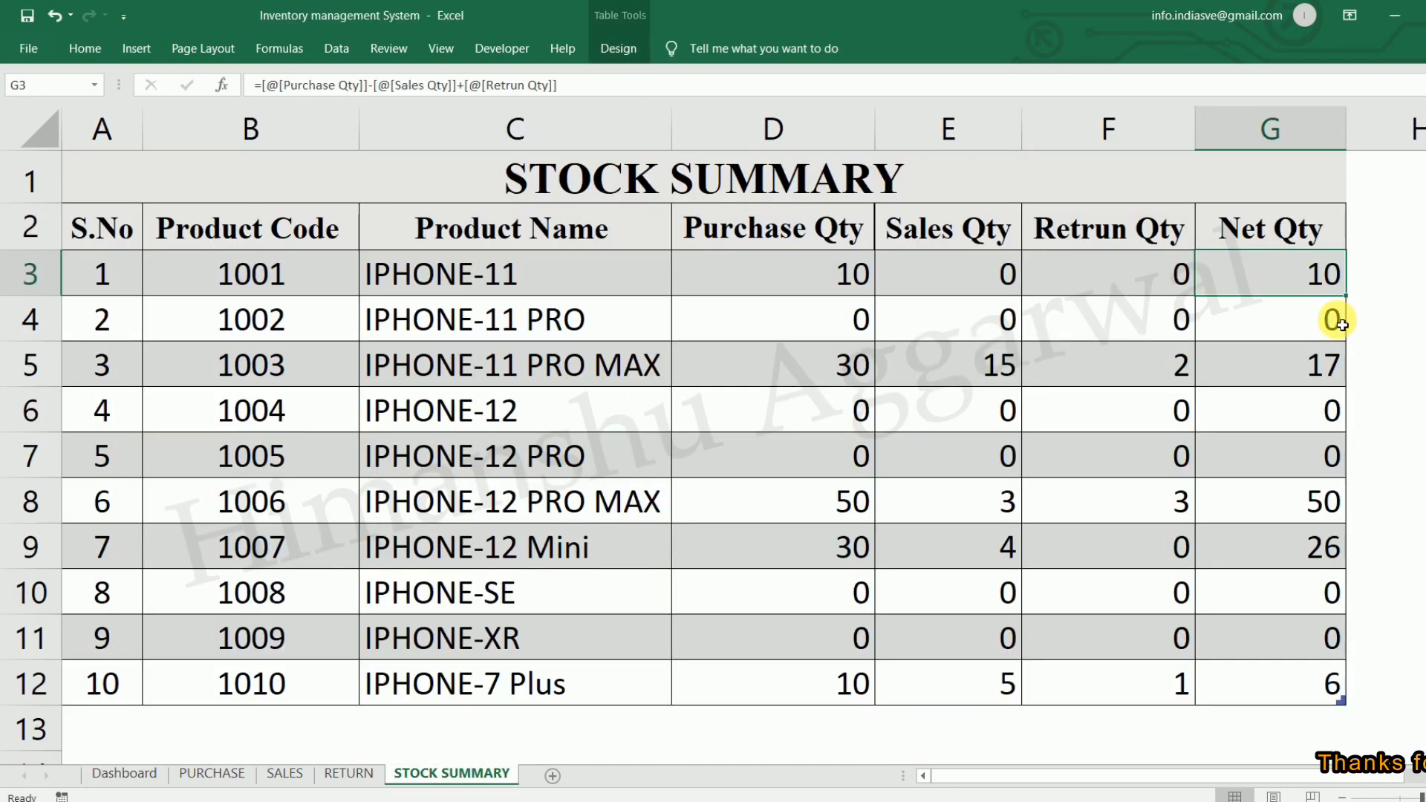
left_click(126, 773)
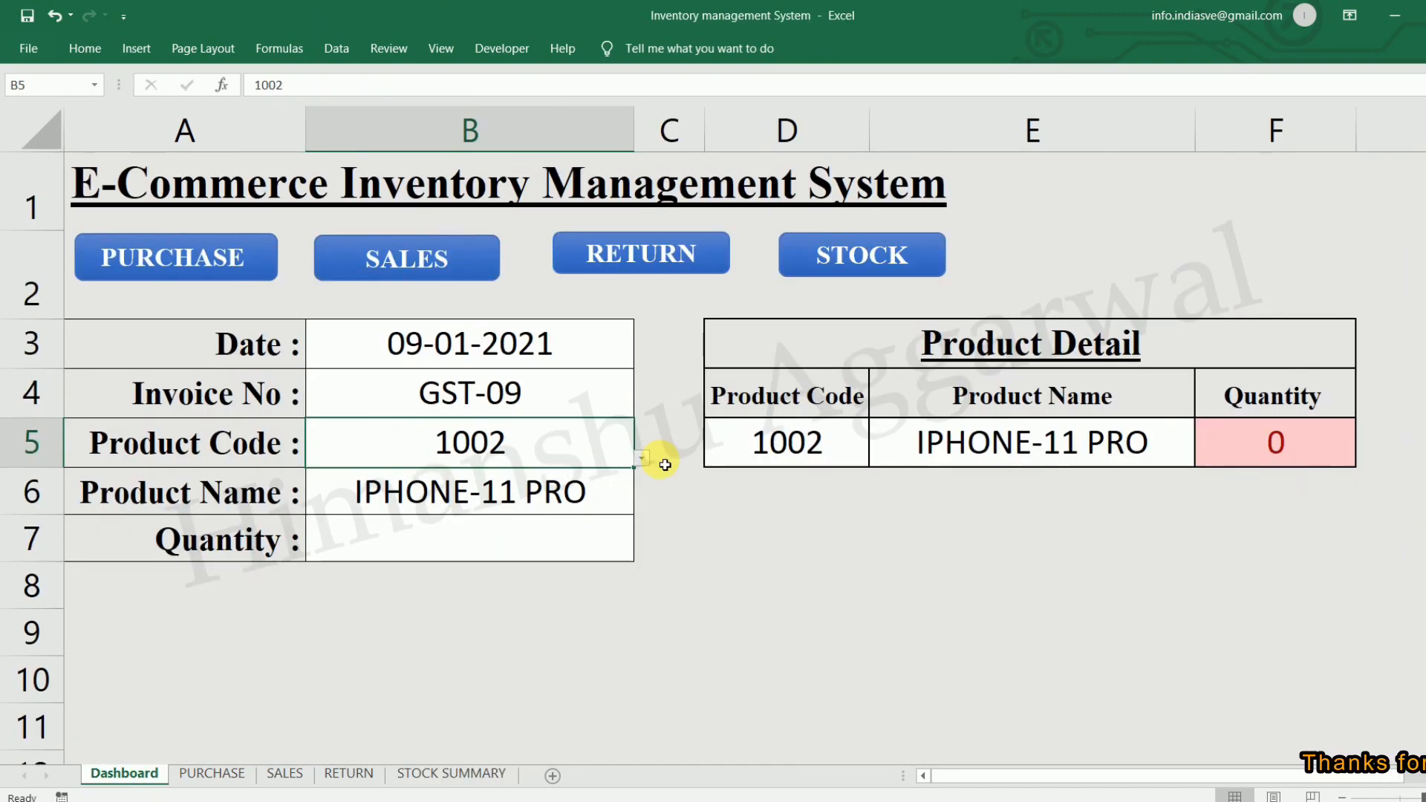
left_click_drag(633, 455, 647, 455)
left_click(603, 450)
left_click(672, 459)
key("ctrl+z")
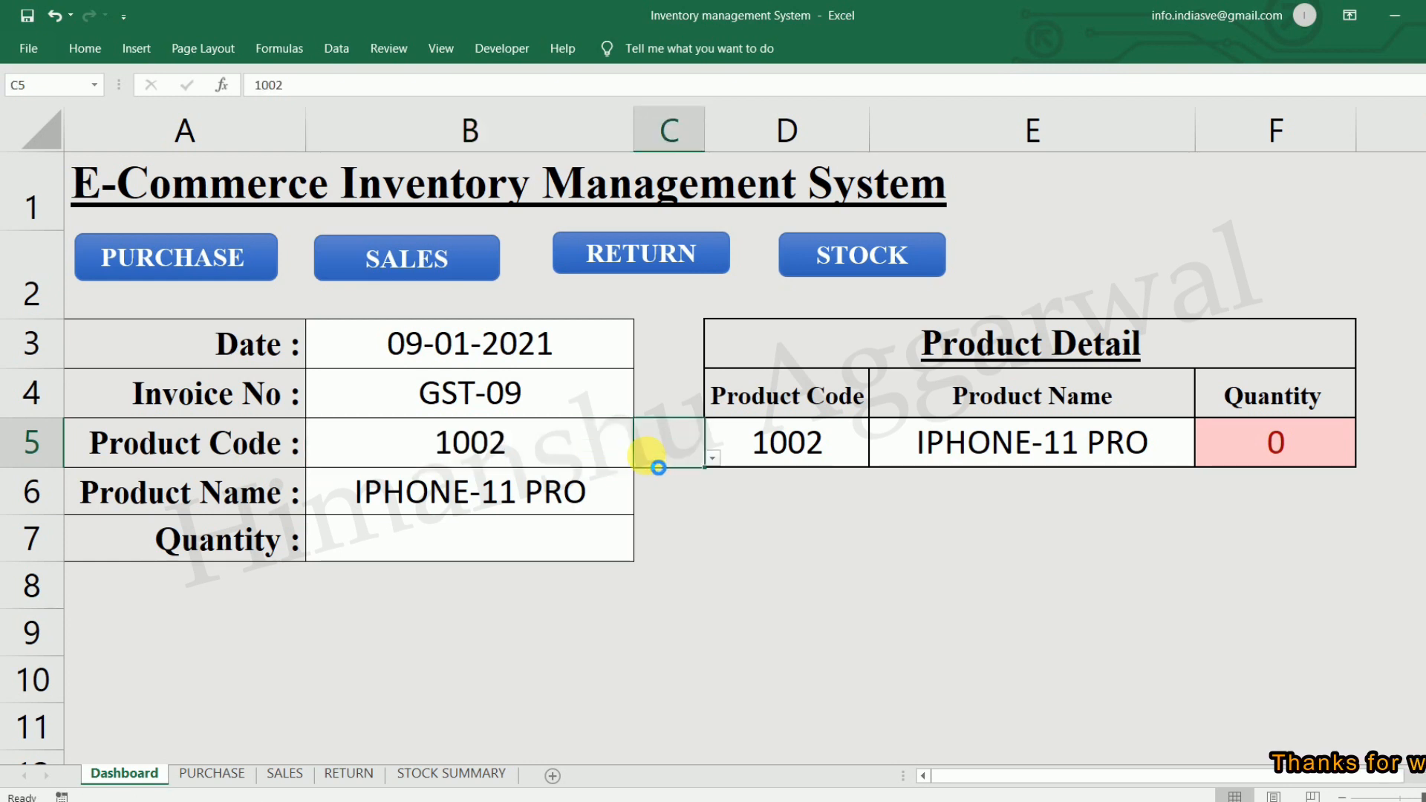
Change the form's product code to 1003 and check that product's quantities in the STOCK SUMMARY sheet.
left_click(628, 456)
left_click(640, 459)
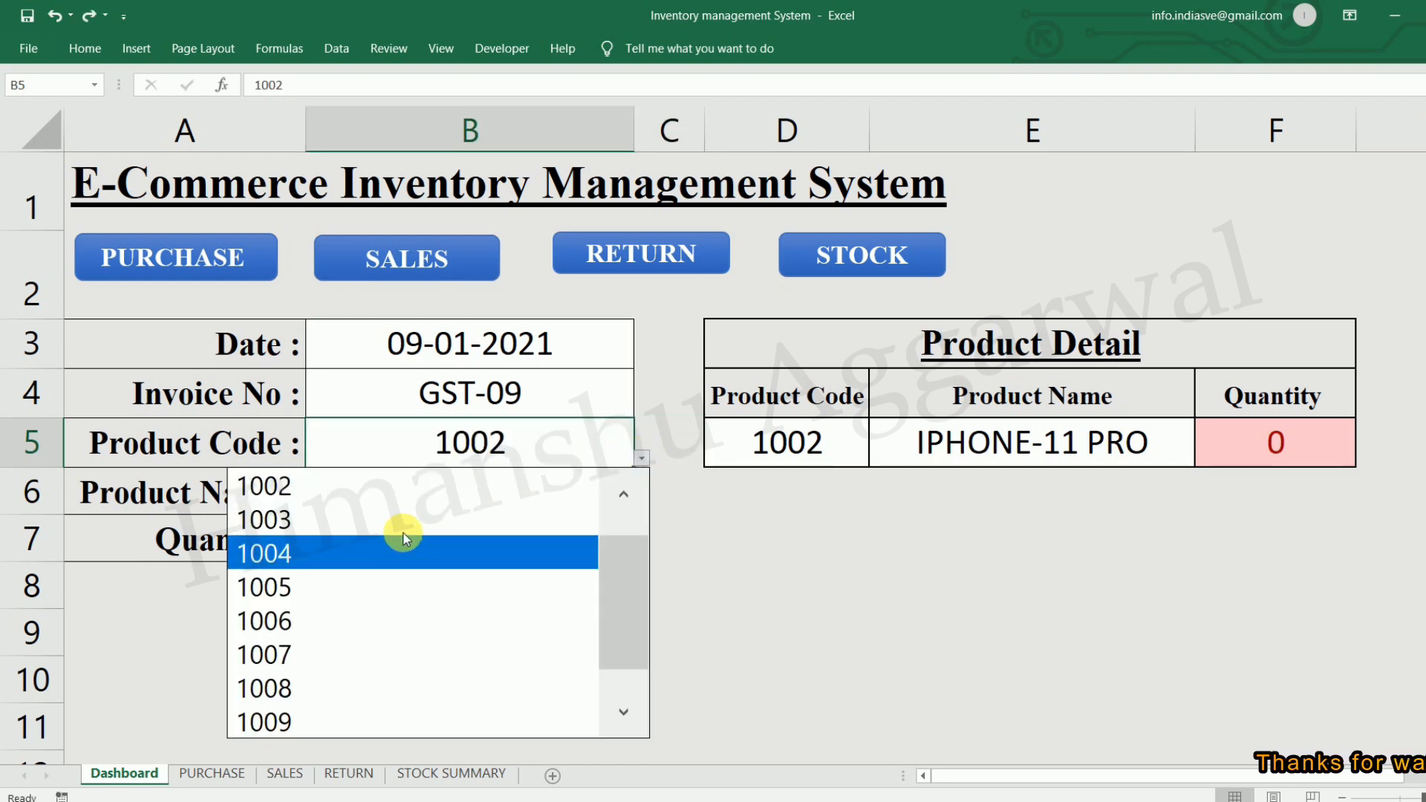
left_click(399, 519)
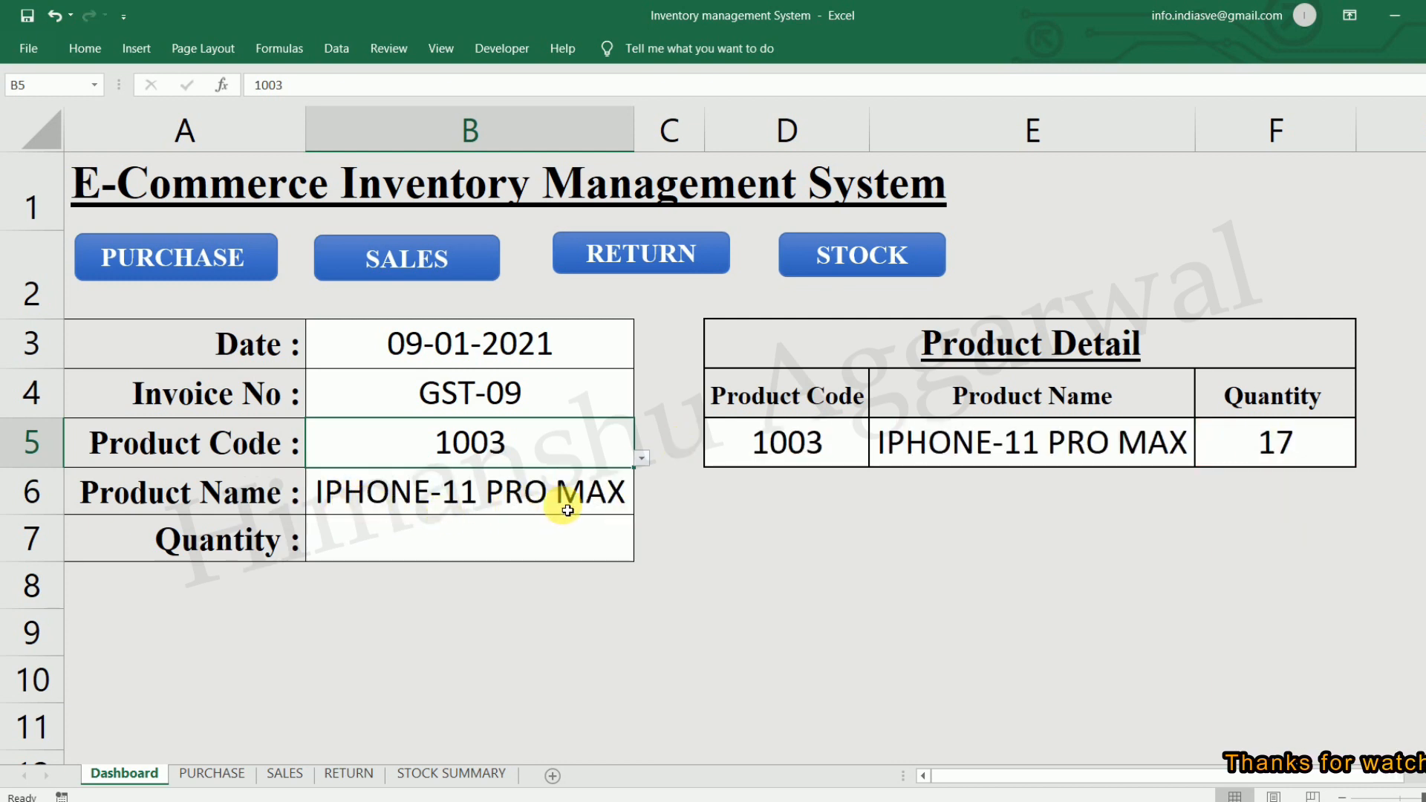
left_click(420, 771)
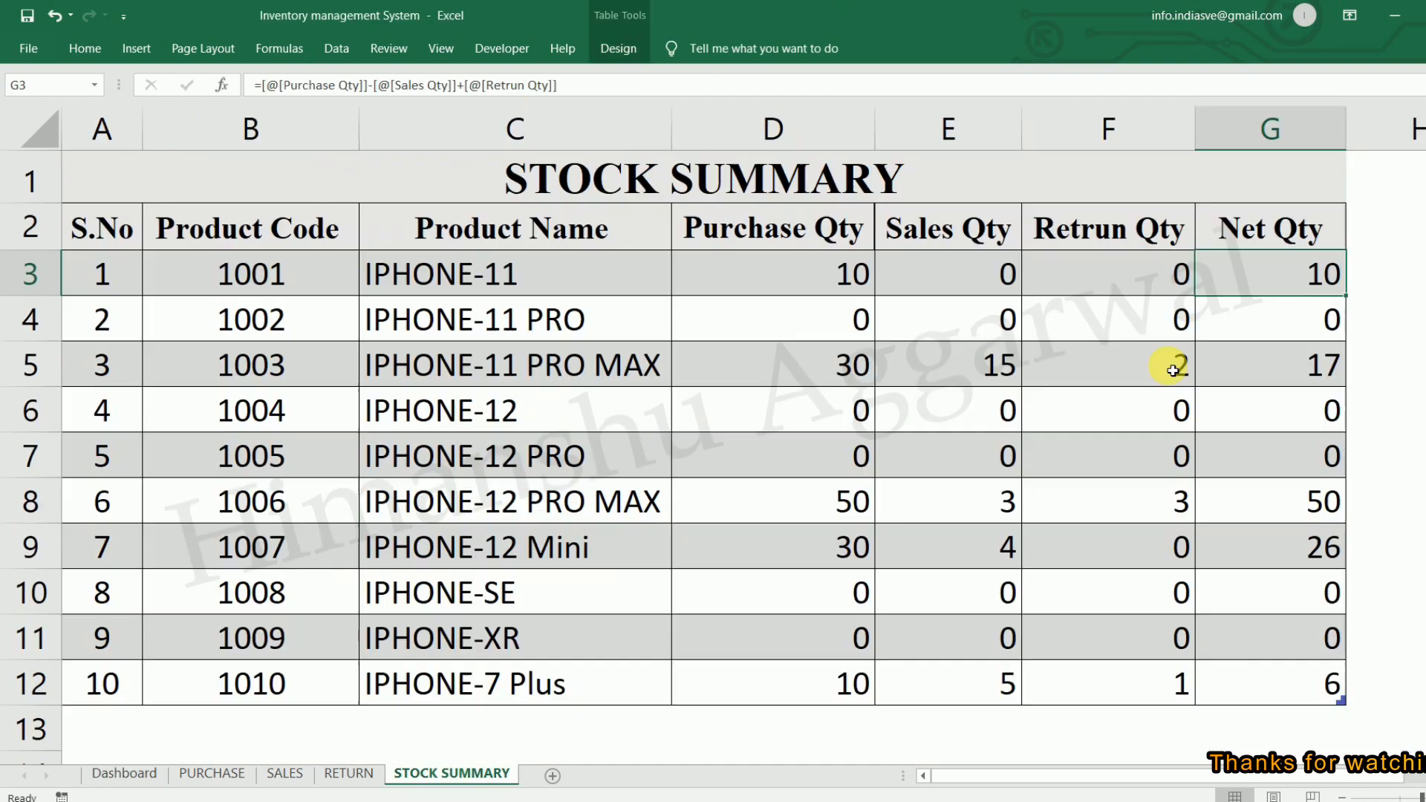
left_click(128, 774)
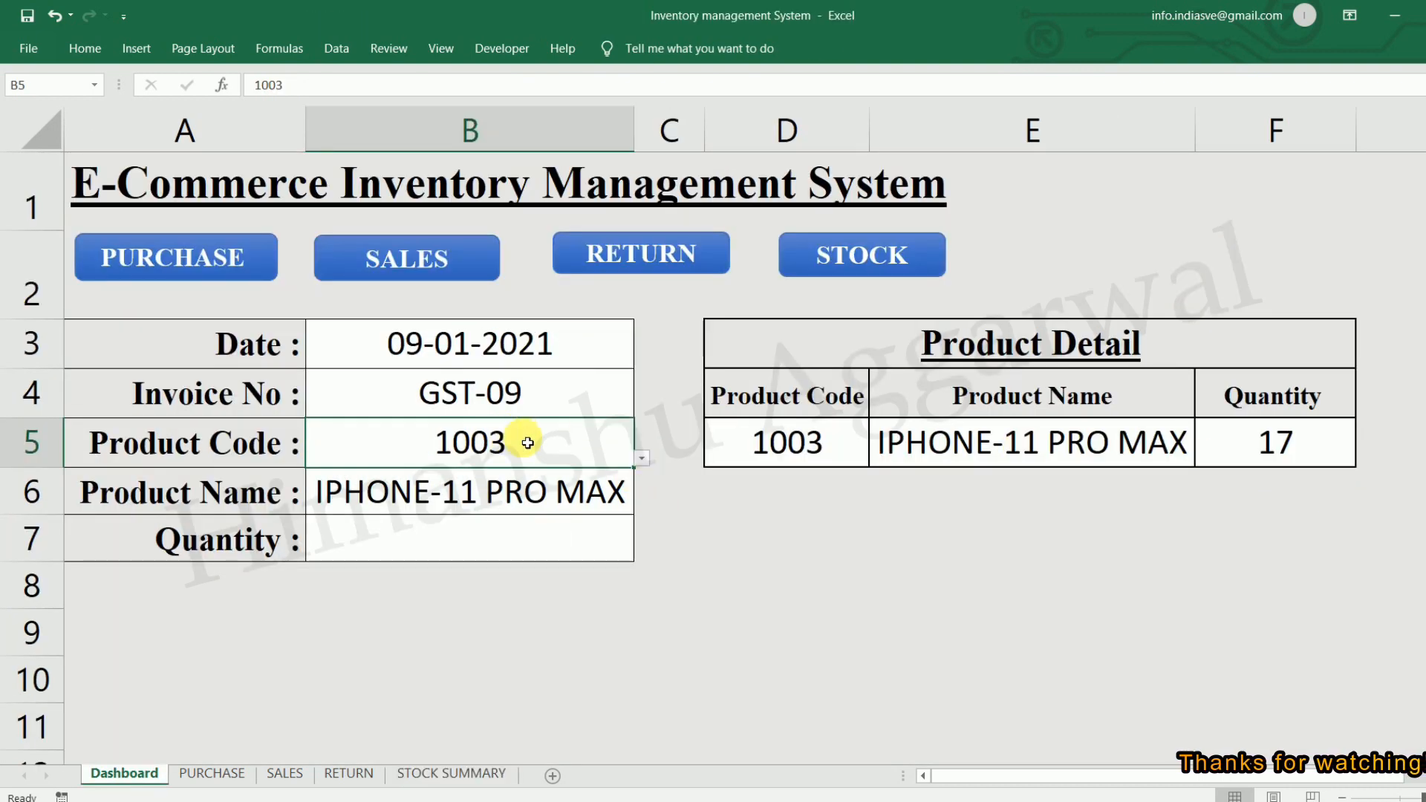
Set the product code in the Dashboard entry form to 1002.
left_click(644, 459)
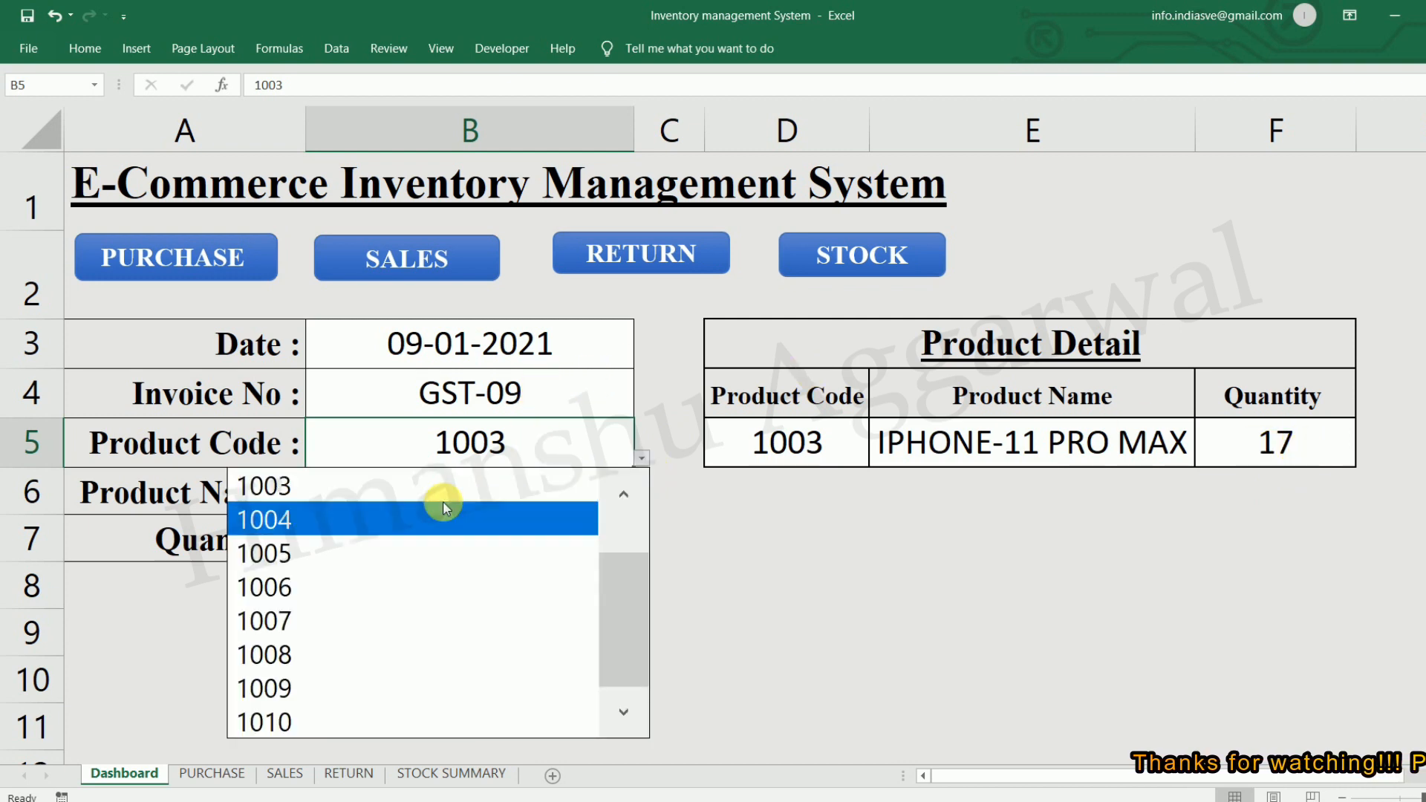
scroll(520, 557, "up", 1)
left_click(385, 520)
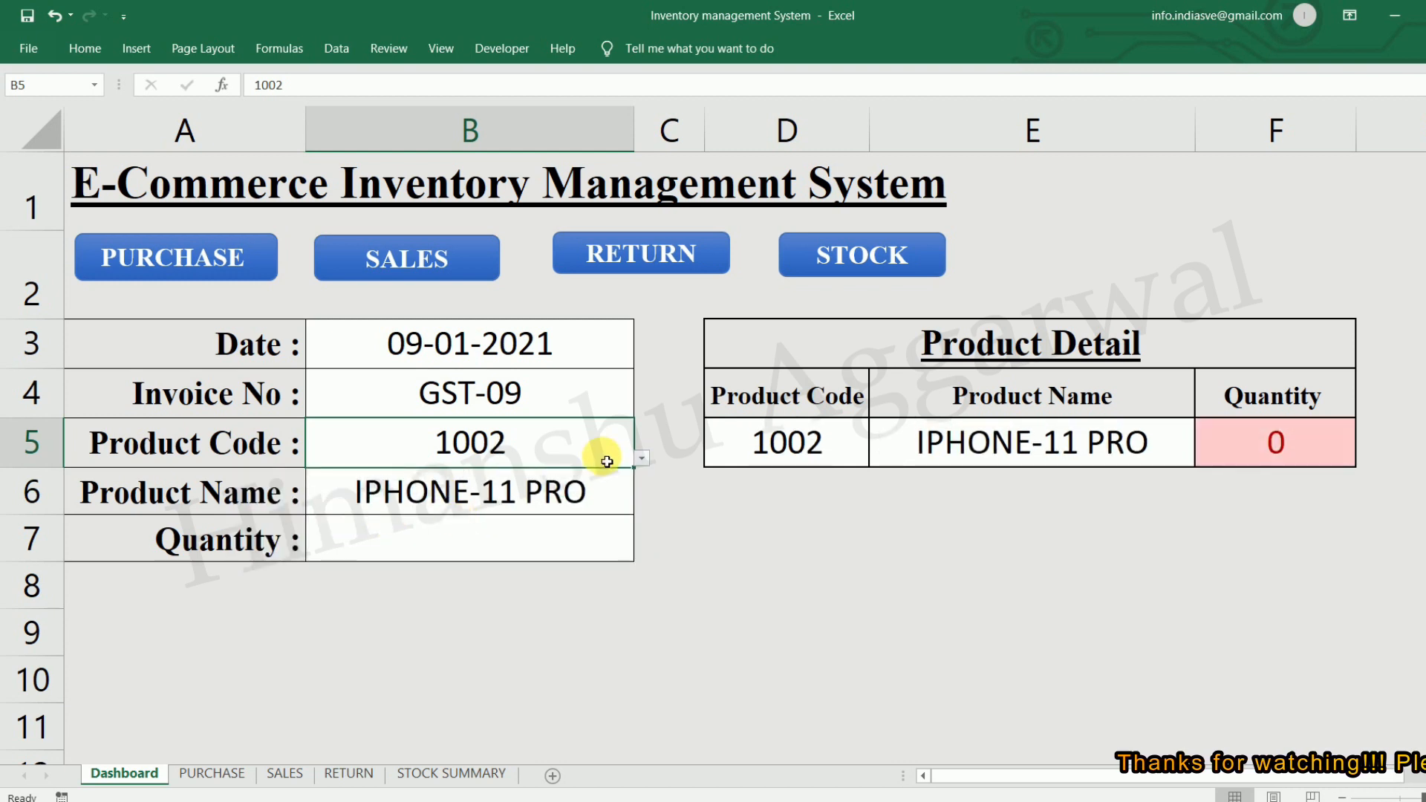
Set the form's quantity to 10 and record the entry as a purchase.
left_click(483, 551)
type("10")
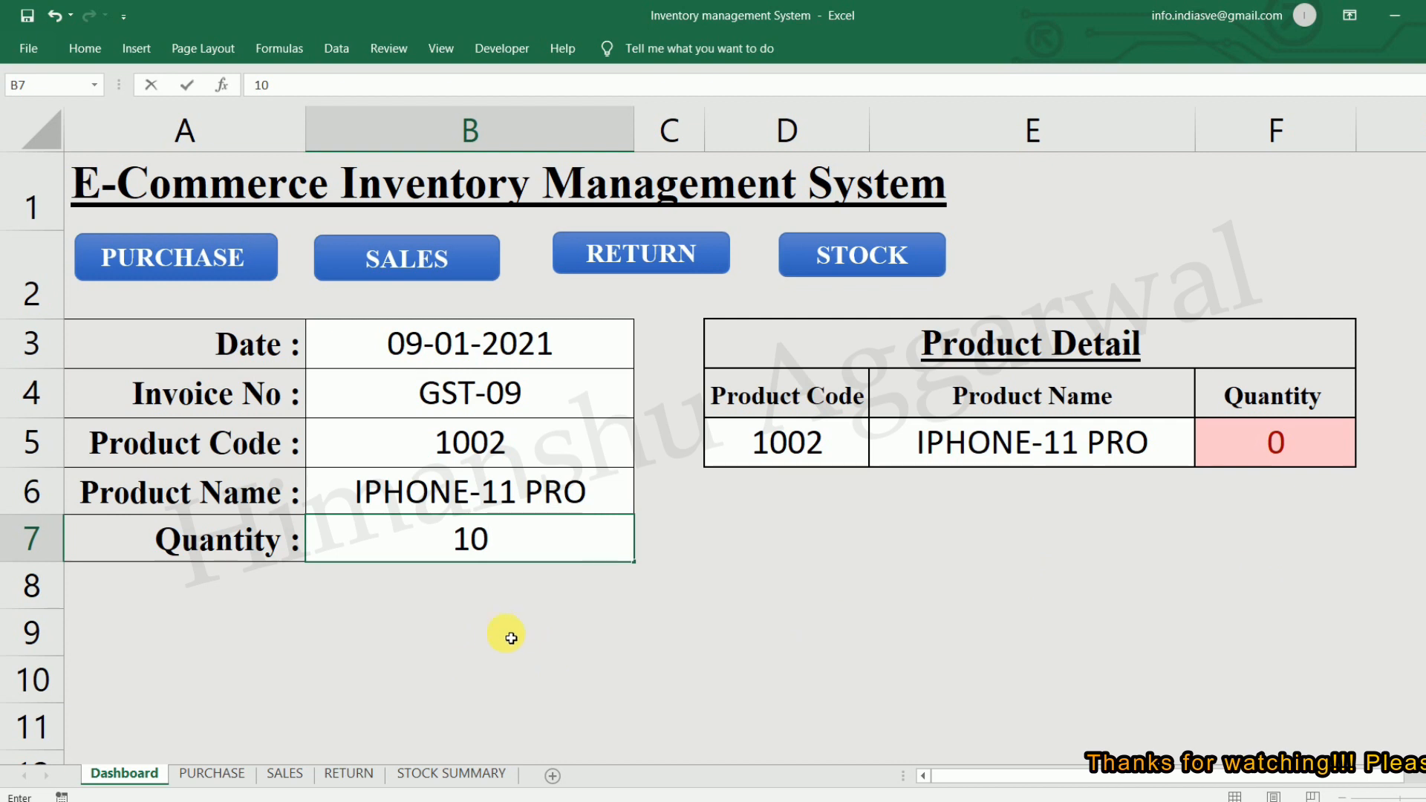
key("Return")
left_click(553, 541)
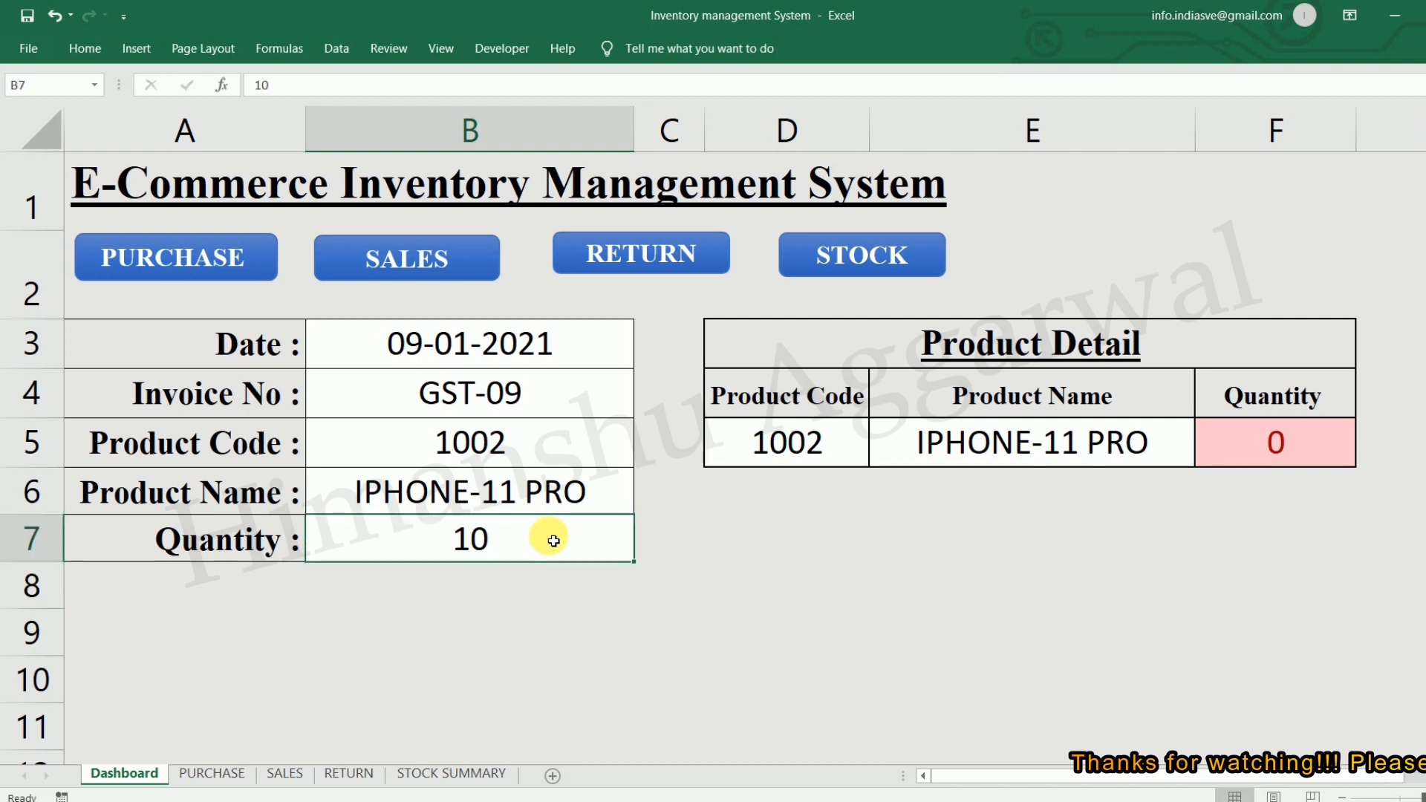
left_click(197, 255)
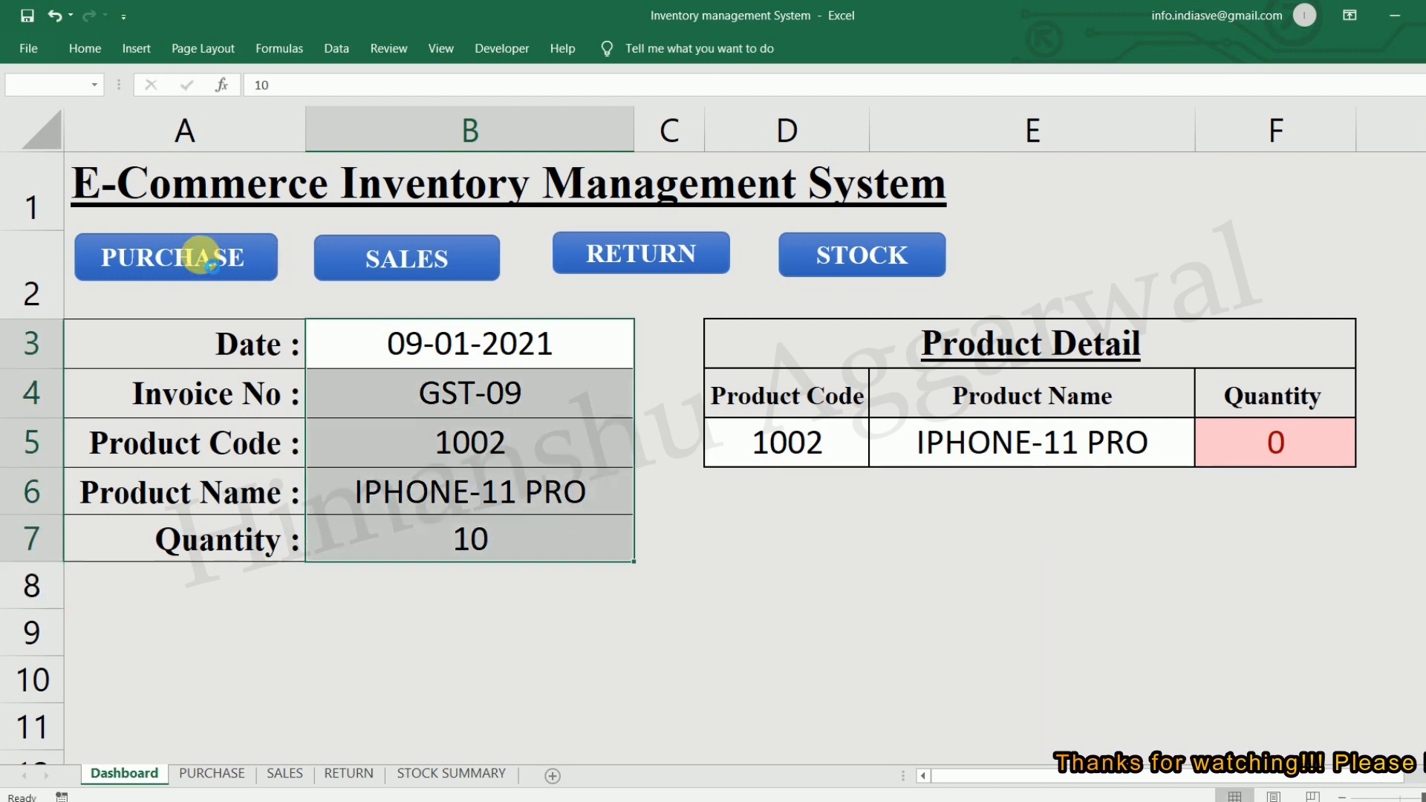
Check the newly recorded GST-09 row in the Purchase Register, including its product code, name and quantity.
left_click(200, 773)
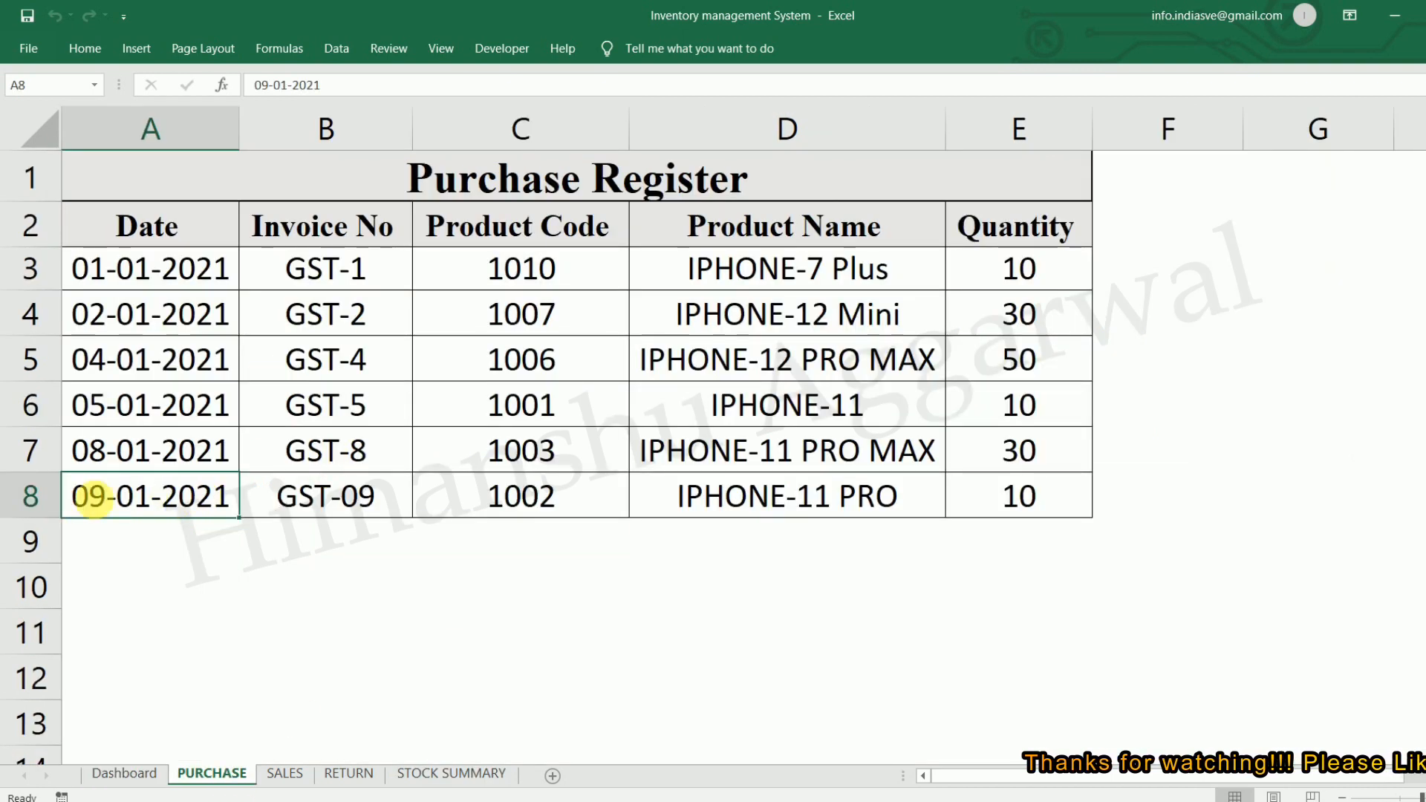
left_click(558, 498)
left_click(821, 496)
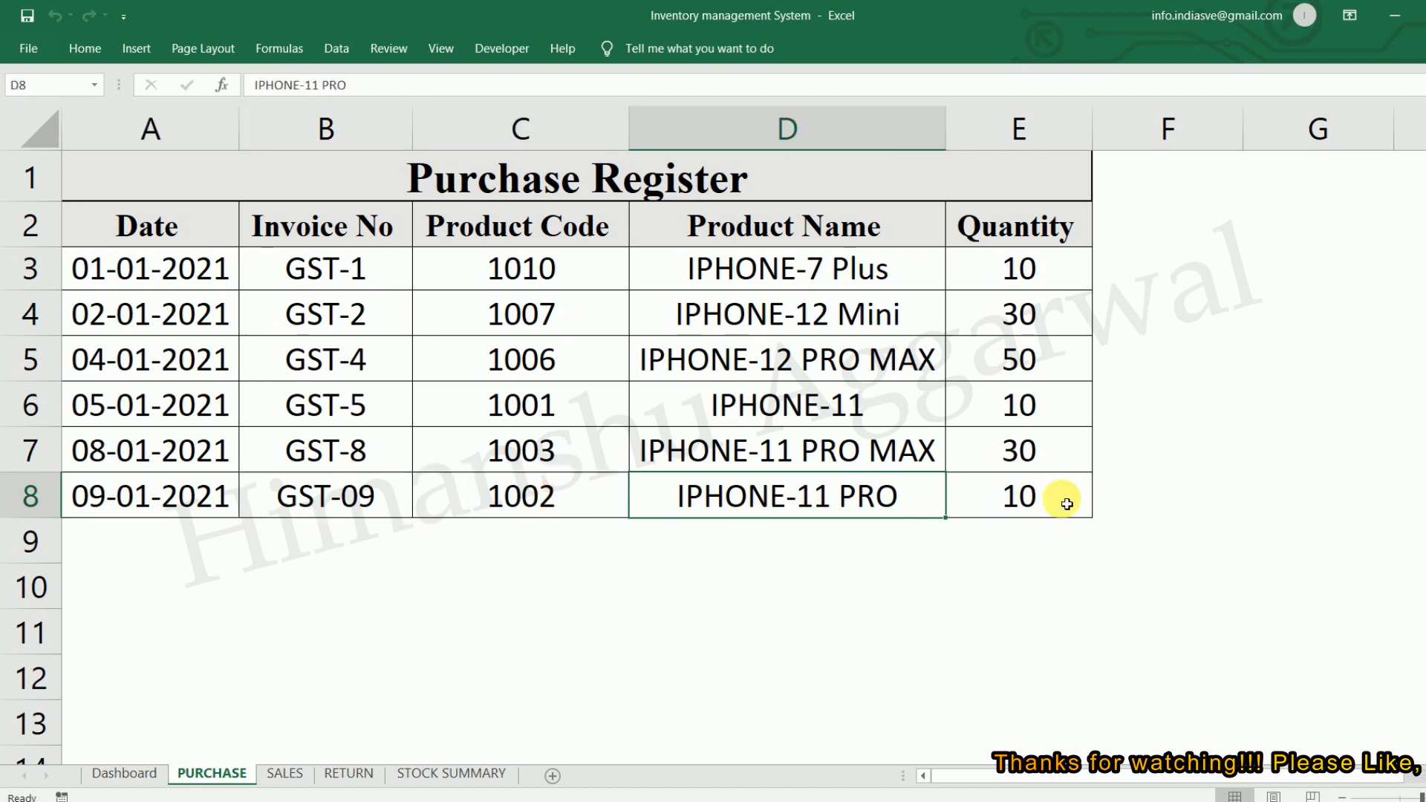
left_click(1066, 504)
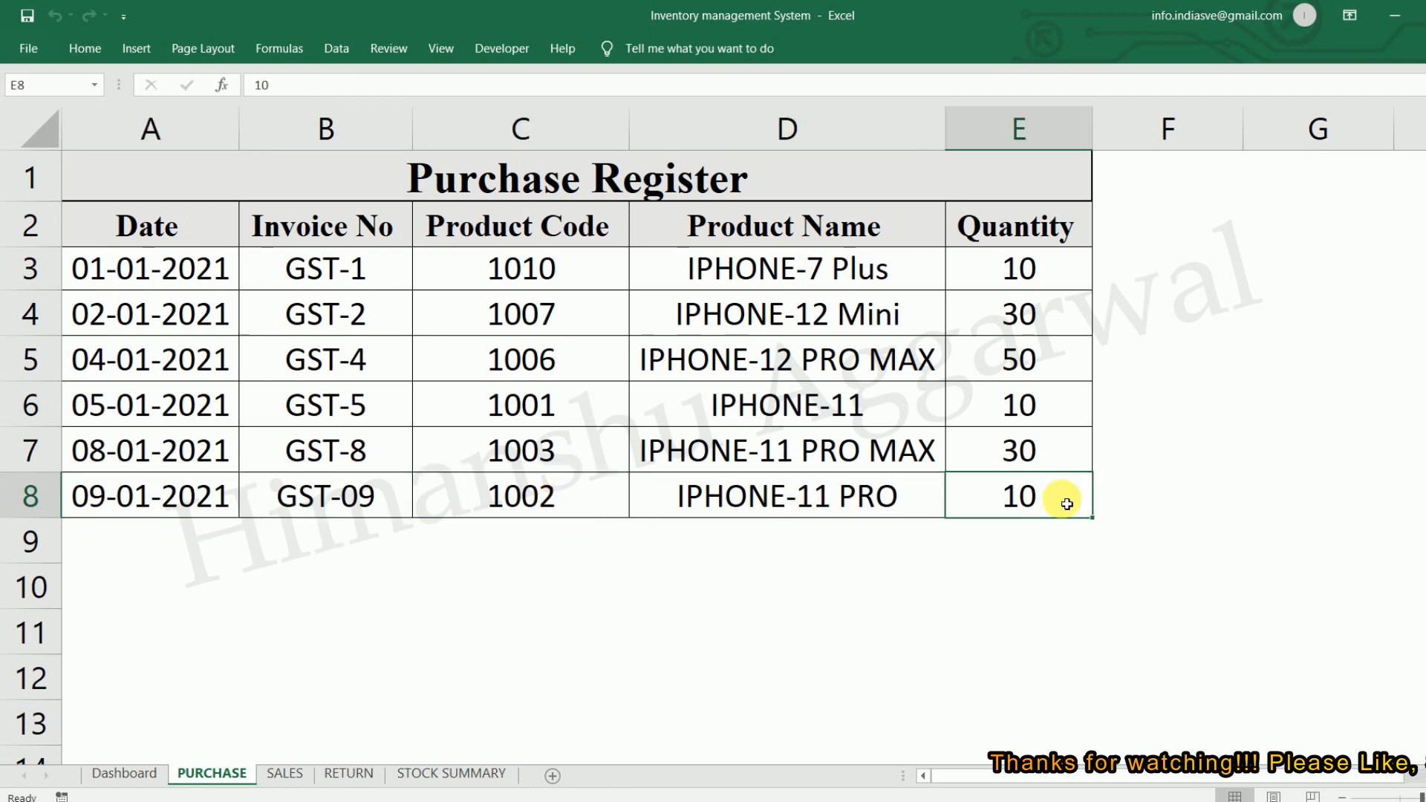
Check the purchase and net quantities of product 1002 in the STOCK SUMMARY sheet and return to the Dashboard.
left_click(416, 775)
left_click(257, 320)
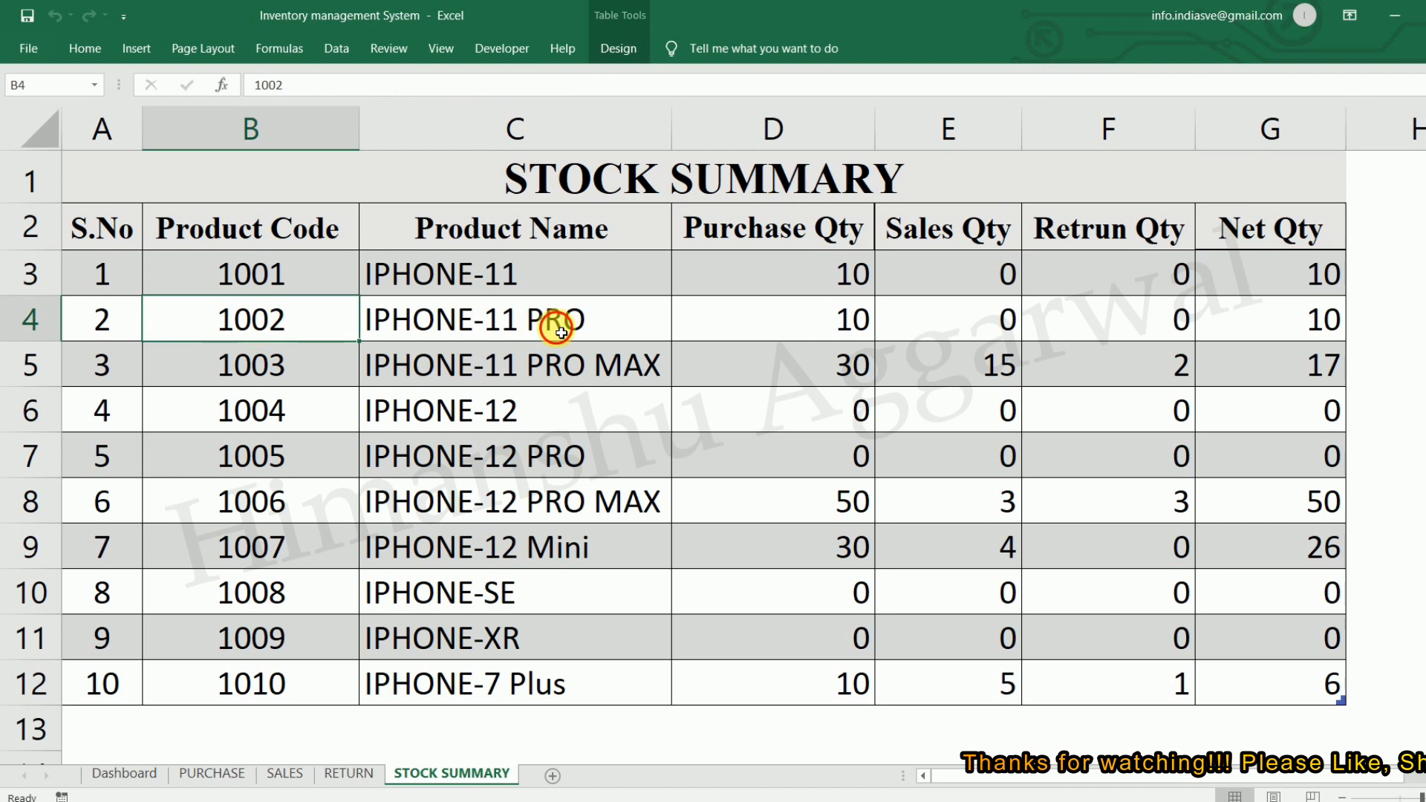
left_click(558, 321)
left_click(865, 327)
left_click(1251, 332)
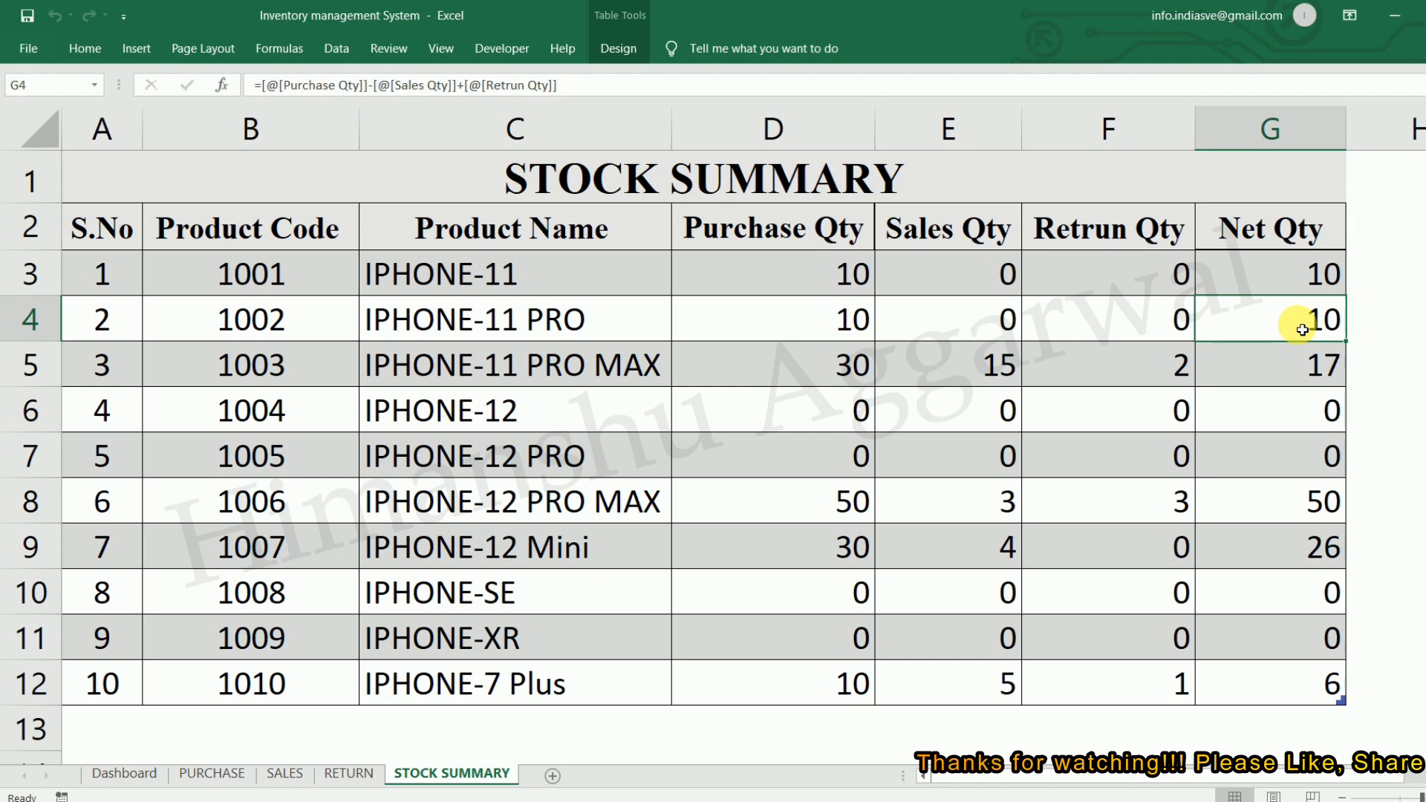
left_click(115, 773)
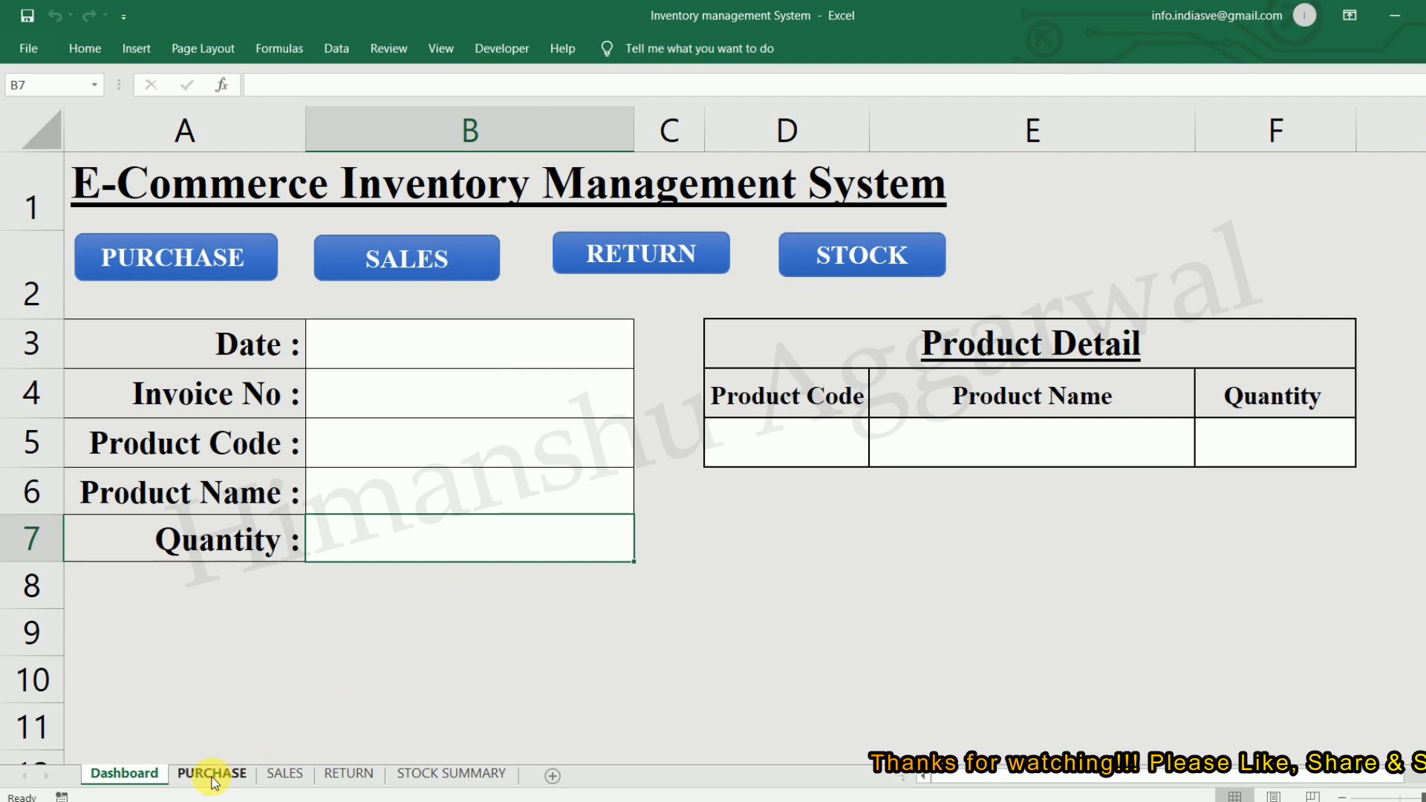
Review the SALES, RETURN and STOCK SUMMARY sheets and come back to the Dashboard's Date field.
left_click(290, 773)
left_click_drag(159, 456, 1040, 457)
left_click(117, 772)
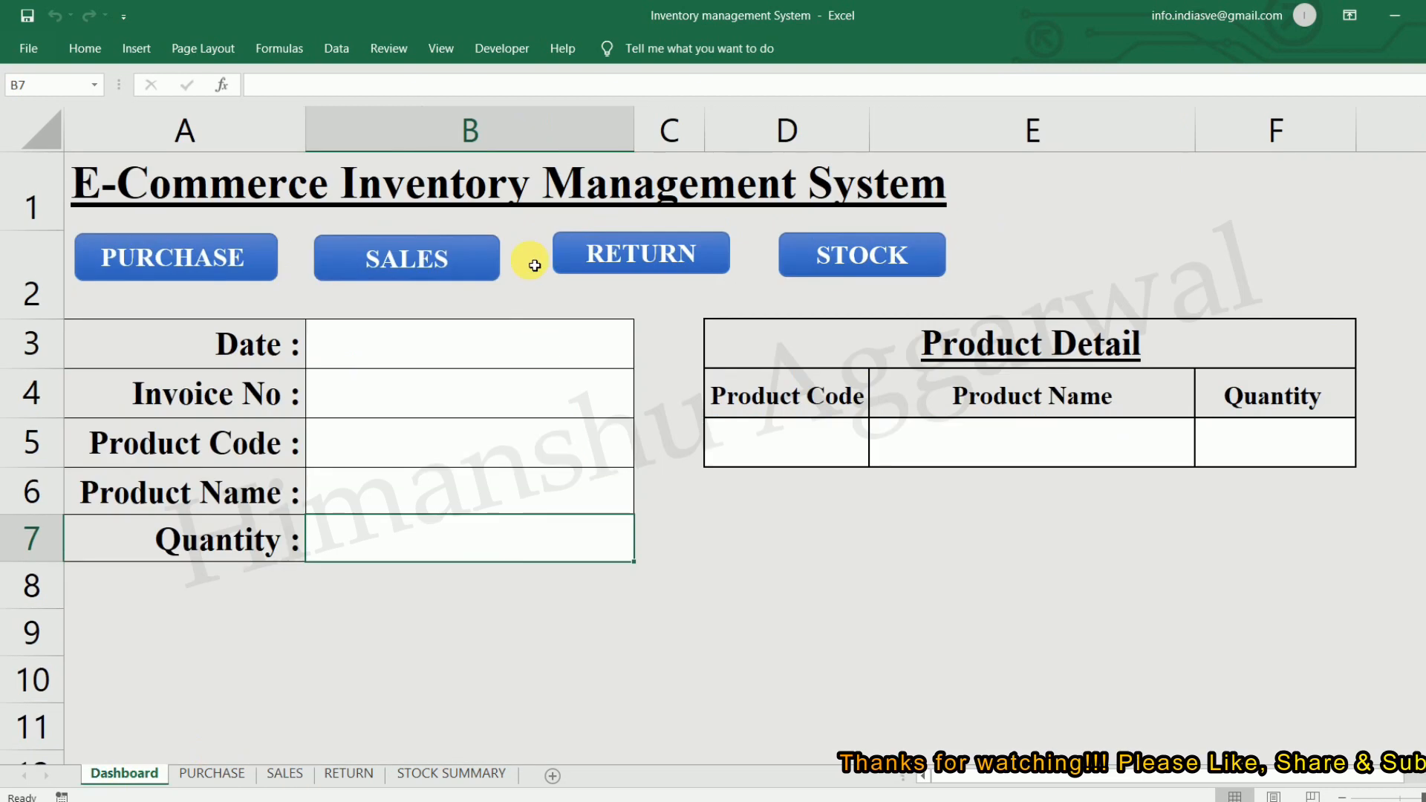
left_click(364, 778)
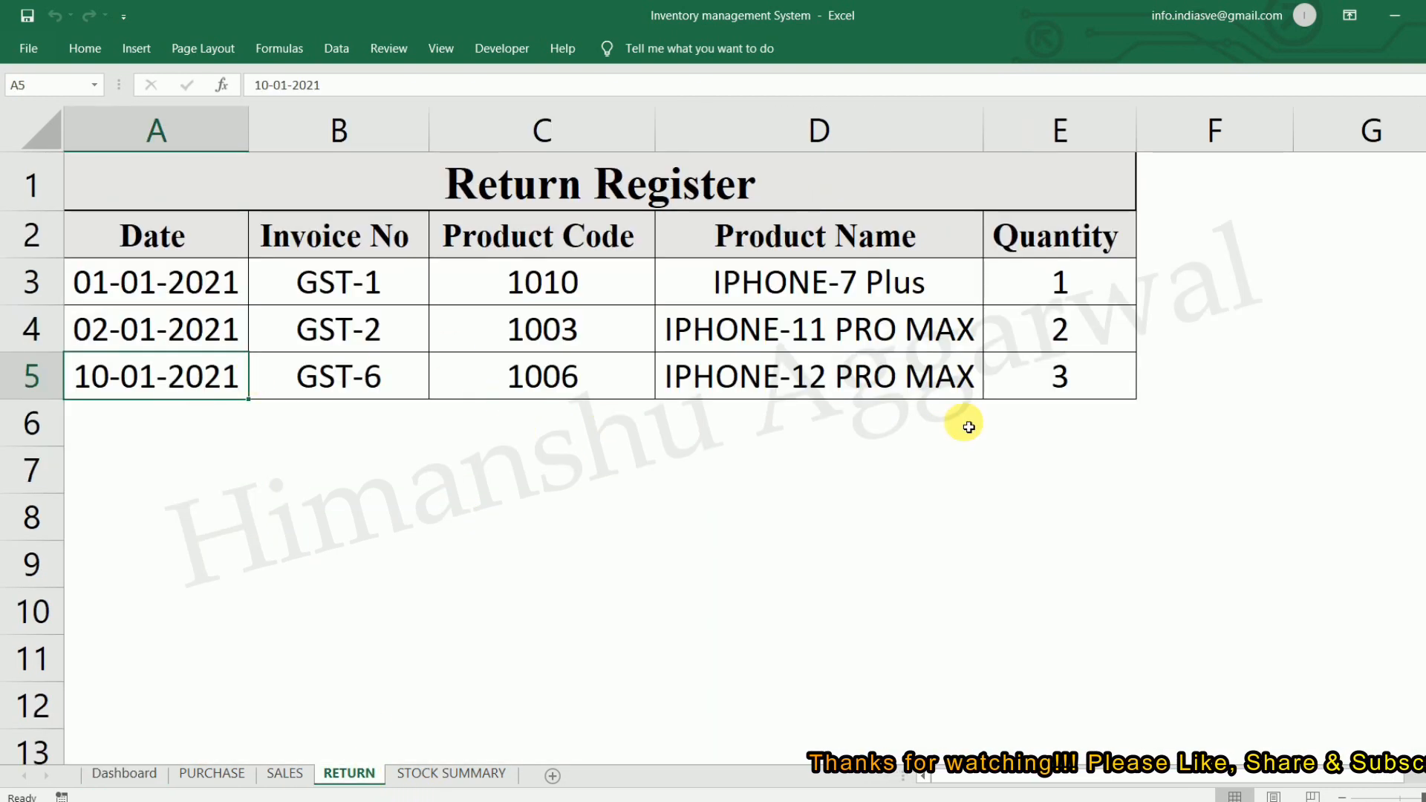
left_click(452, 773)
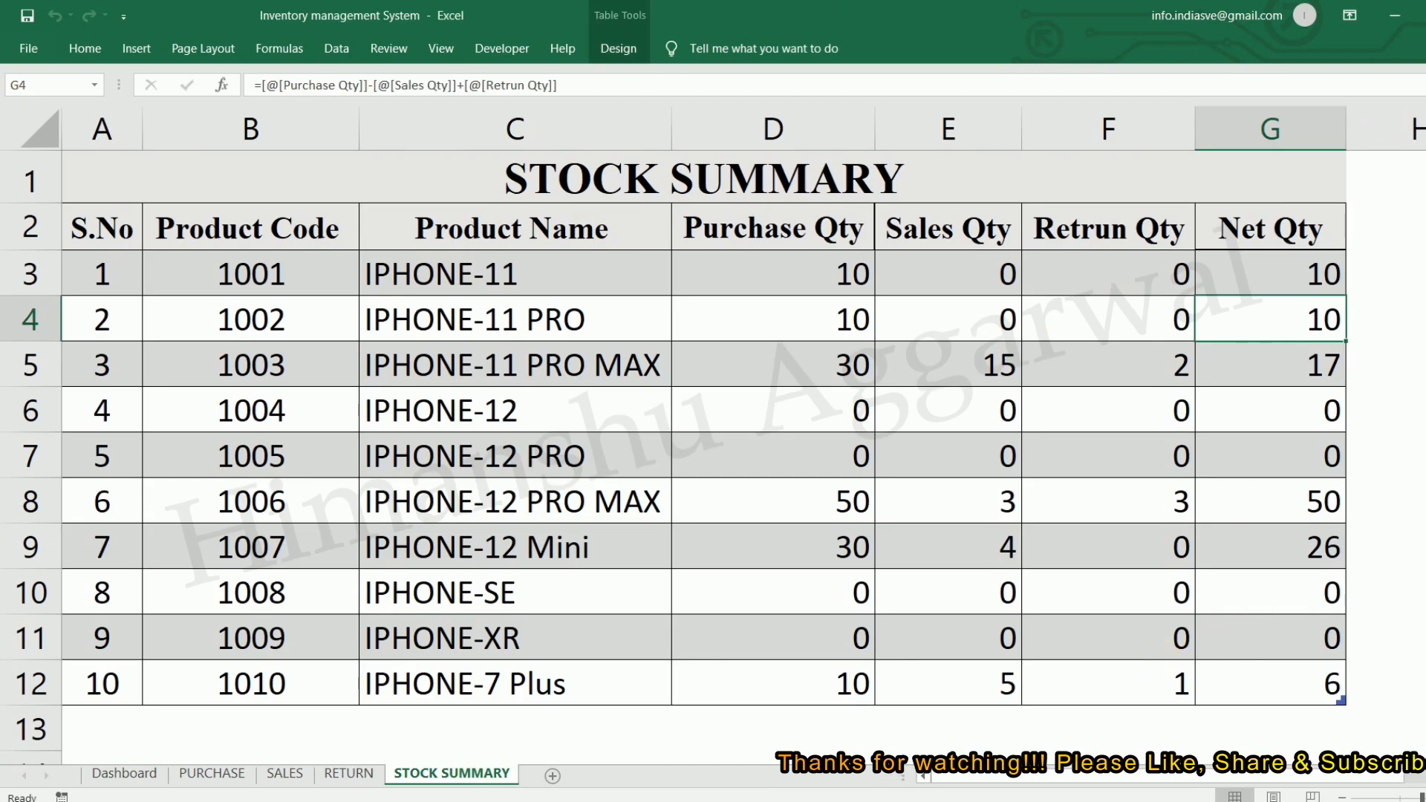
left_click(119, 778)
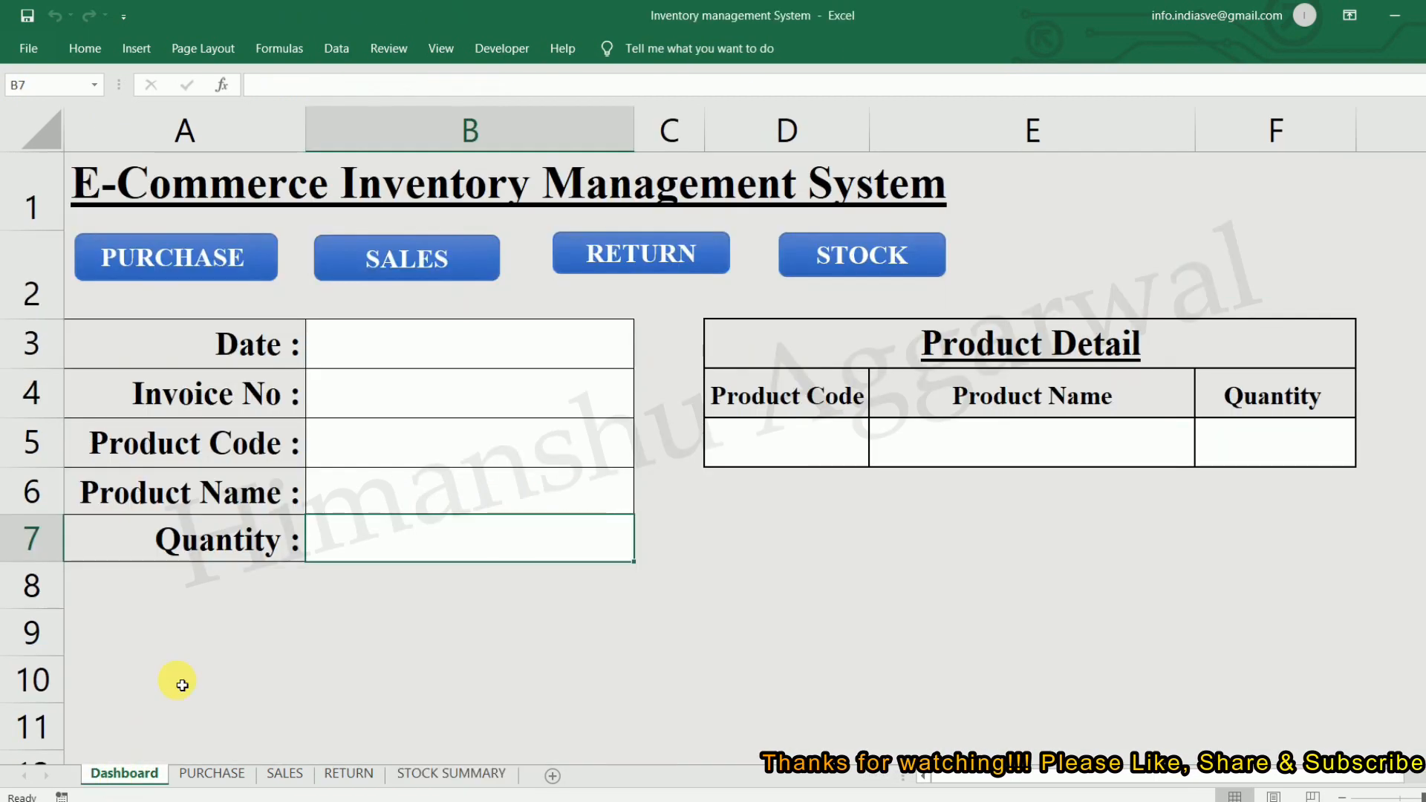
left_click(532, 351)
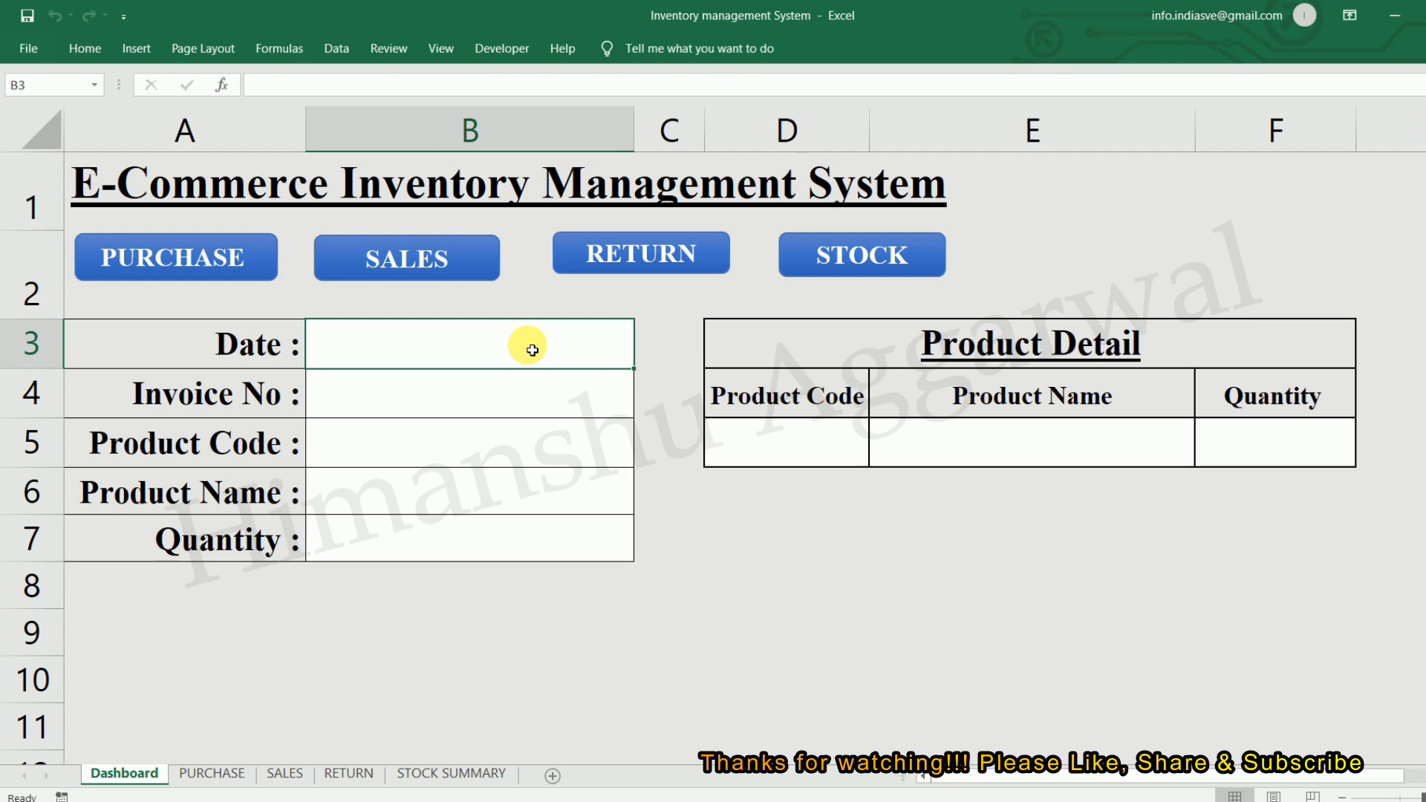
Switch to the blank Book2 workbook and rename Sheet1 as DASHBOARD.
left_click(899, 800)
left_click(971, 758)
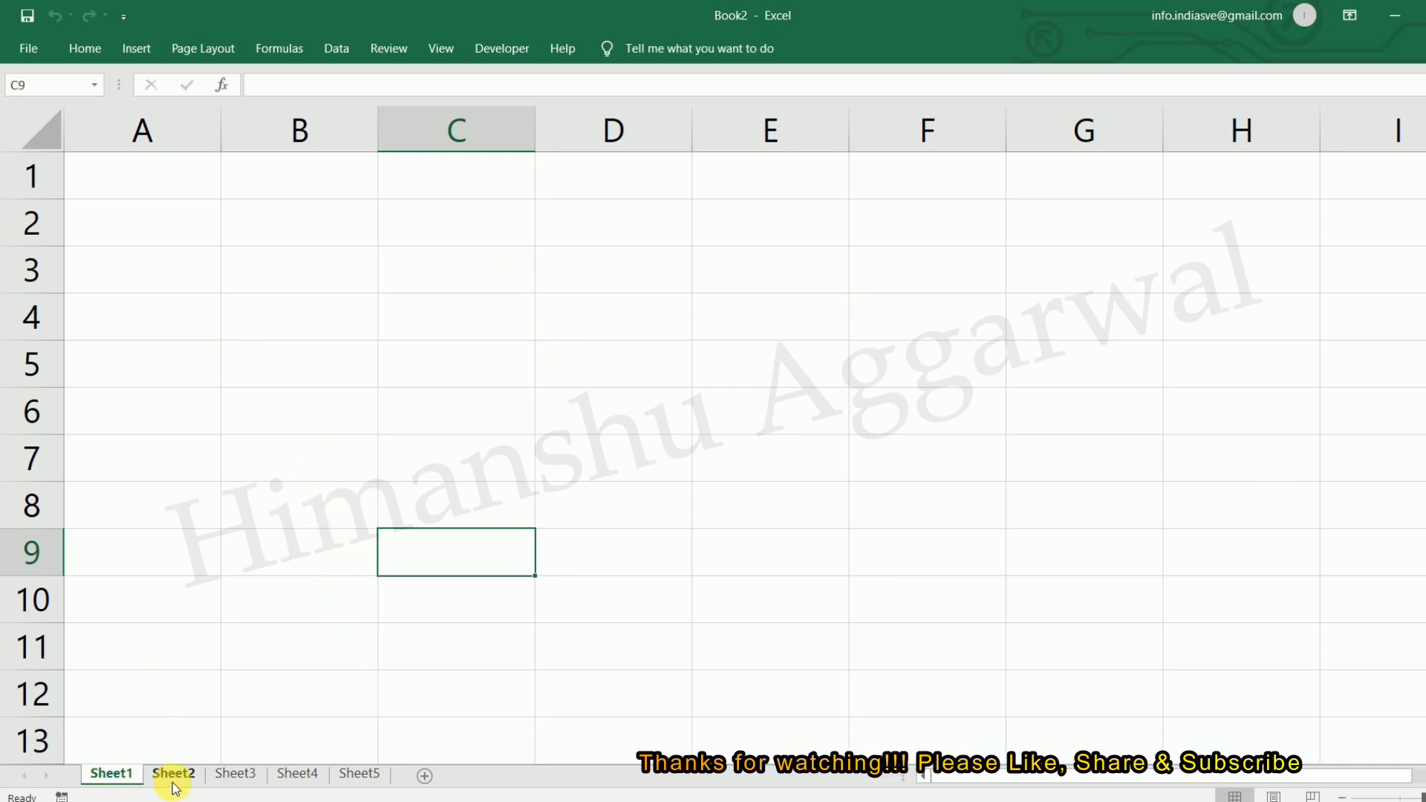
double_click(119, 774)
type("DASHBOARD")
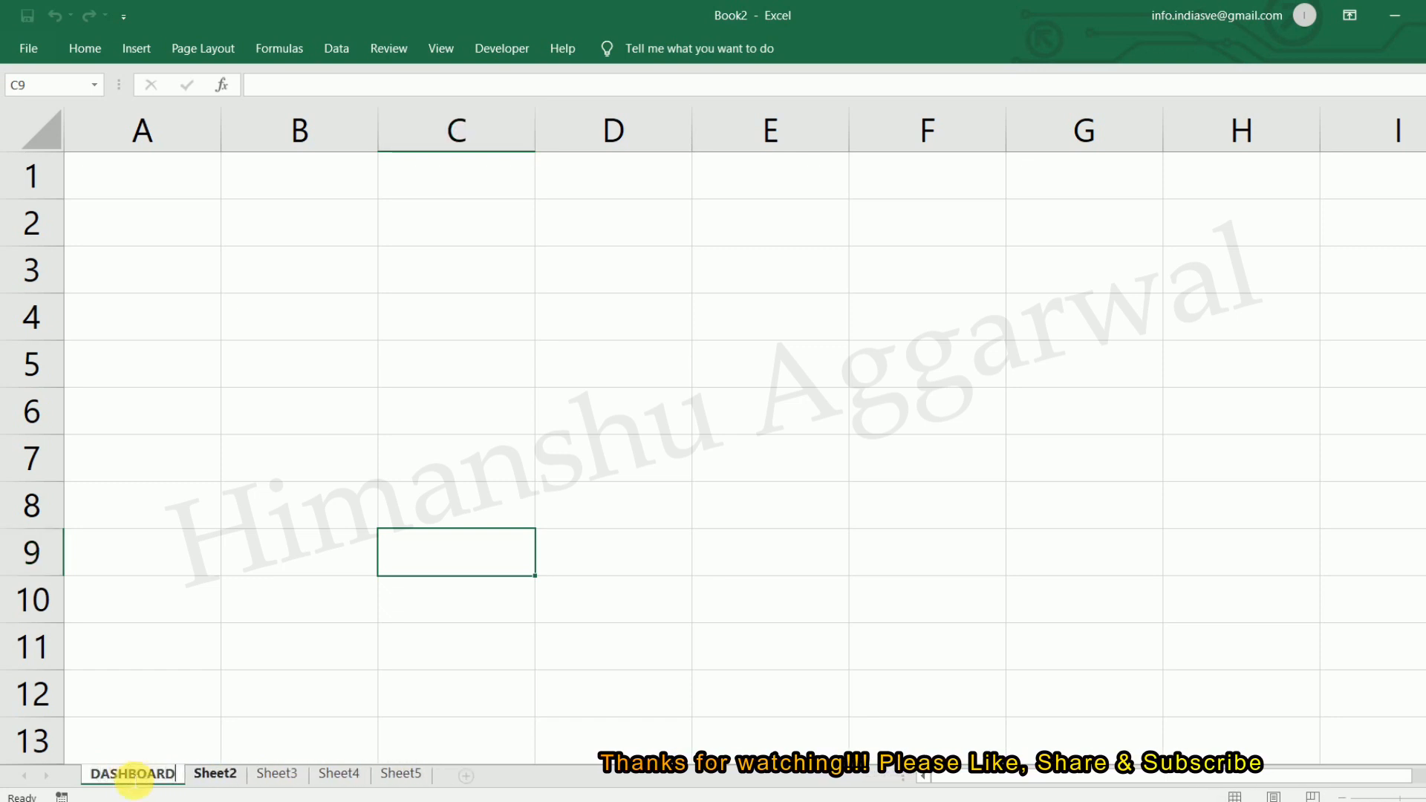
left_click(130, 706)
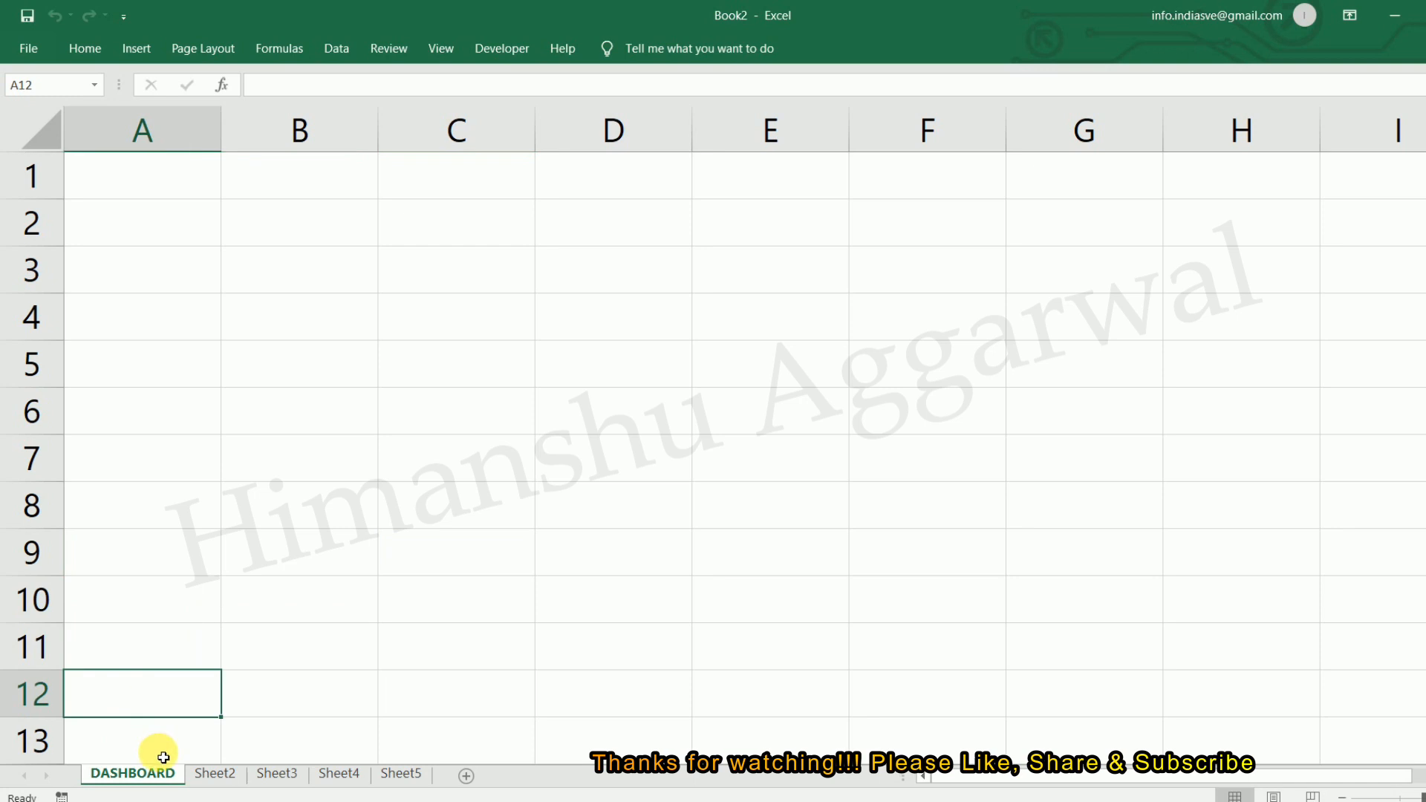
Hide the gridlines on the DASHBOARD sheet and select cell A1.
left_click(440, 47)
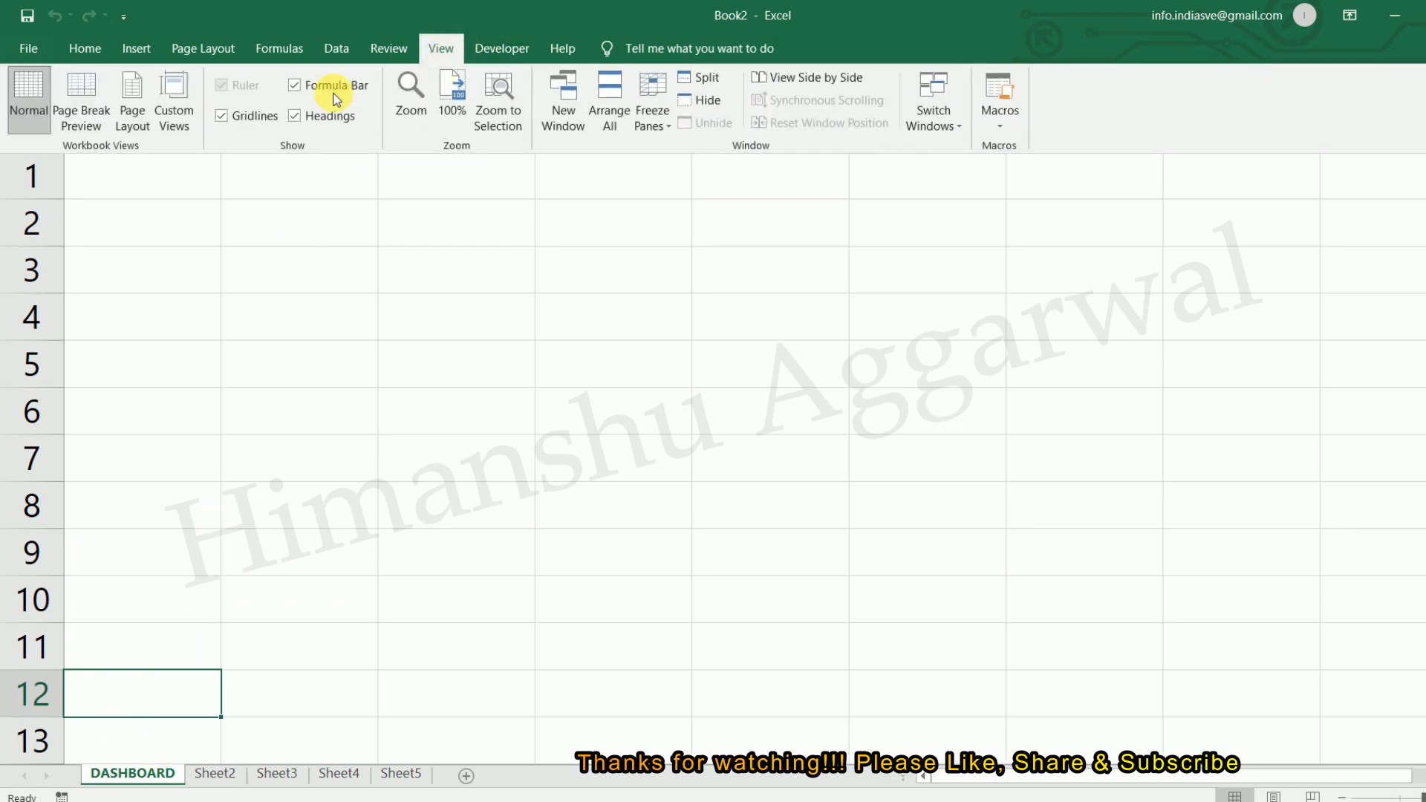
left_click(247, 115)
left_click(165, 161)
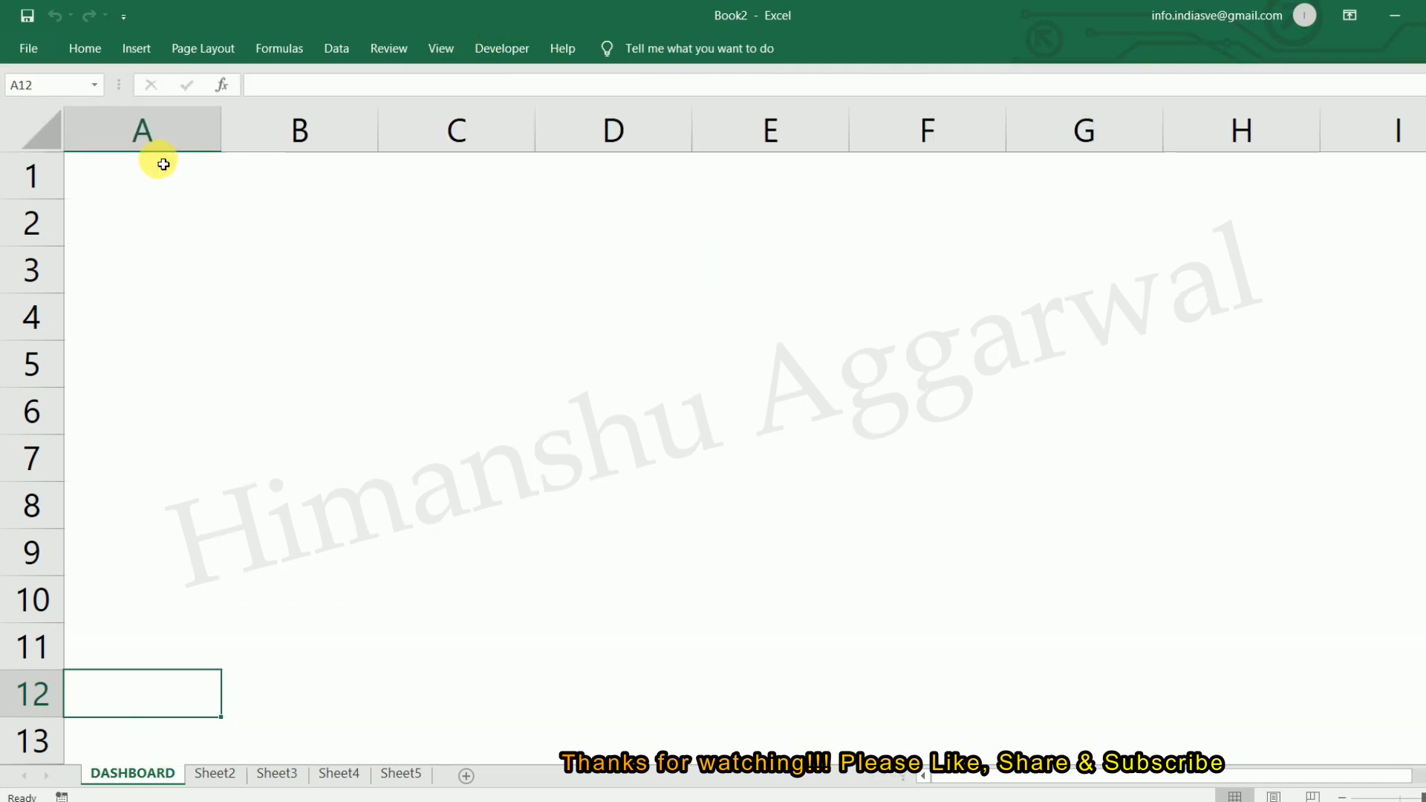
left_click(162, 164)
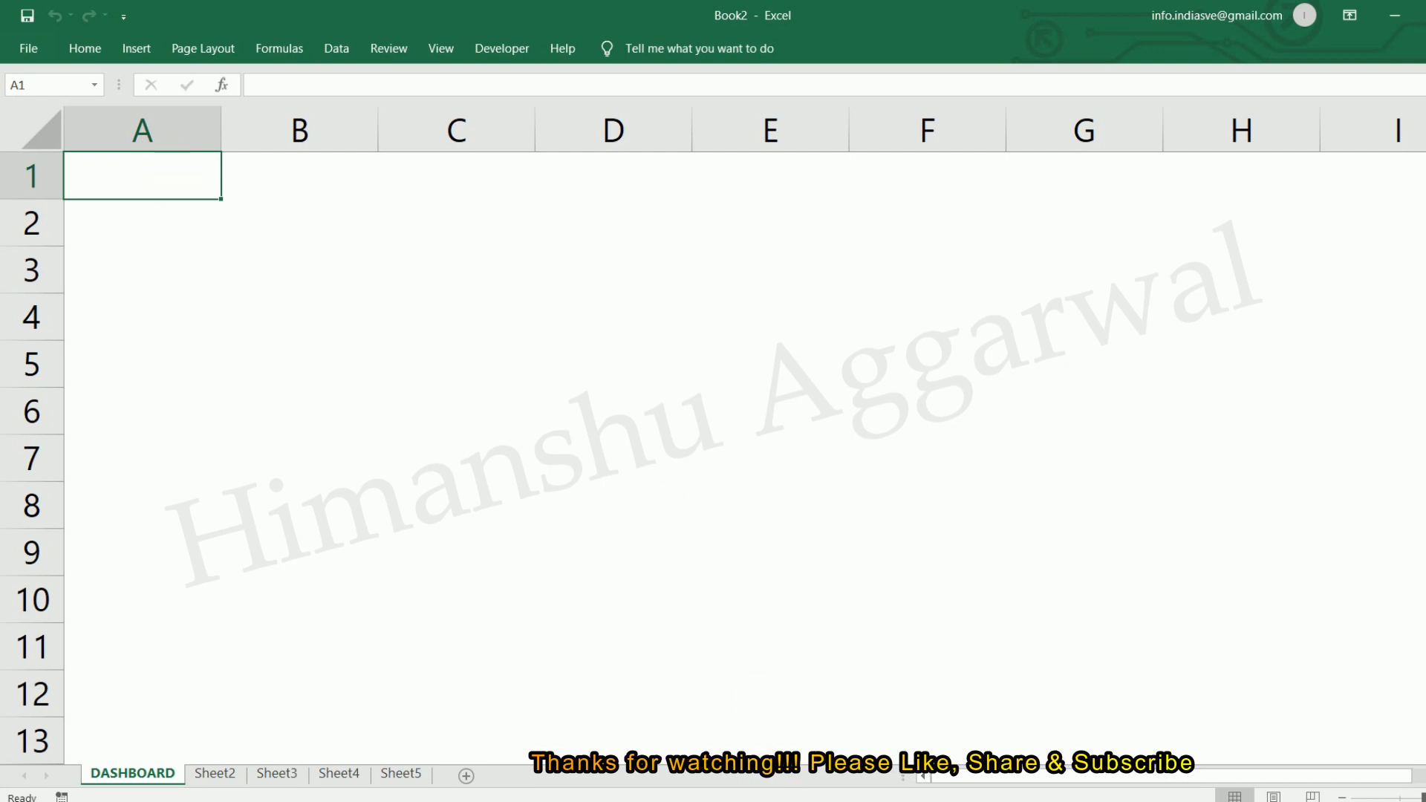
Copy the E-Commerce Inventory Management System title from the finished Dashboard into cell A1 of Book2's DASHBOARD sheet.
left_click(786, 731)
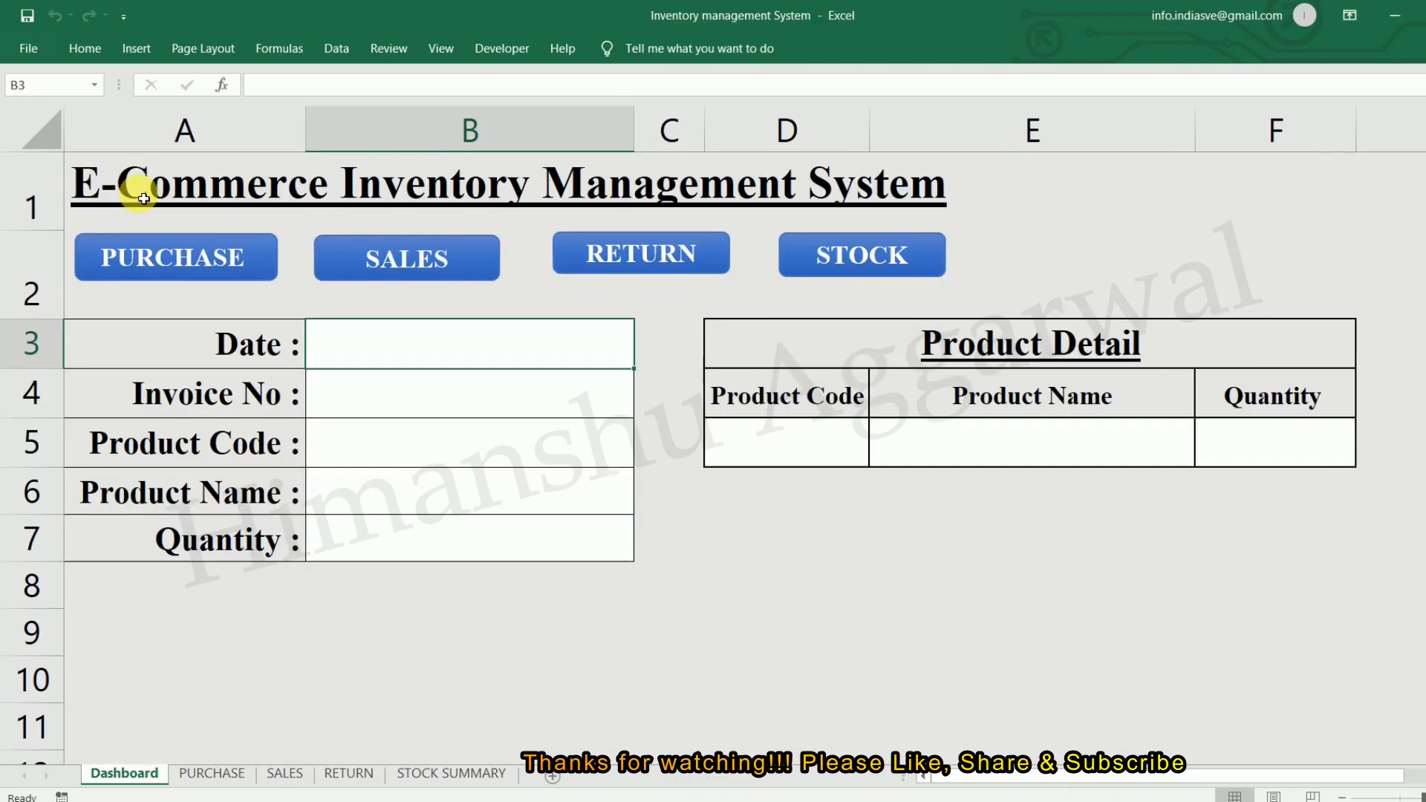
left_click(91, 186)
key("ctrl+c")
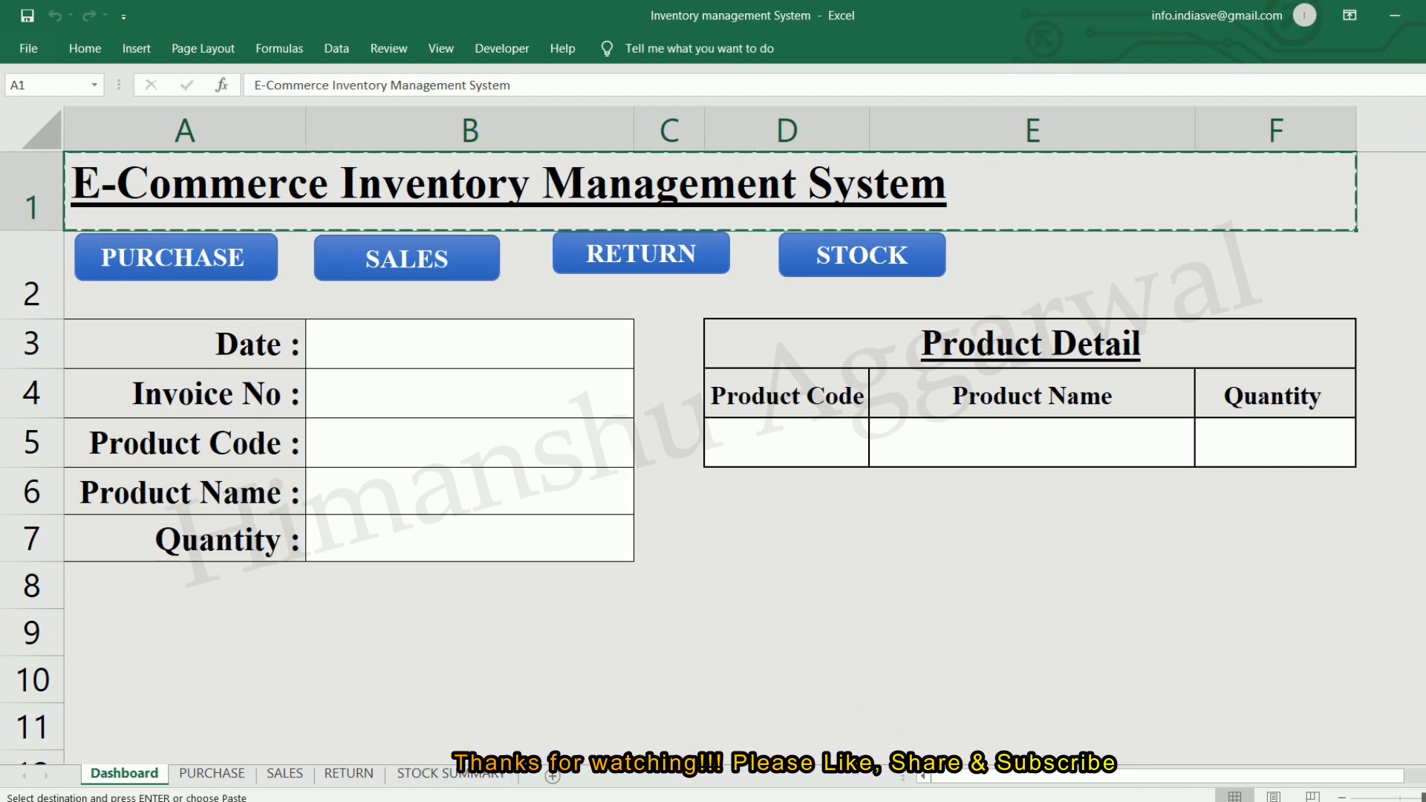
mouse_move(897, 801)
left_click(1025, 747)
key("ctrl+v")
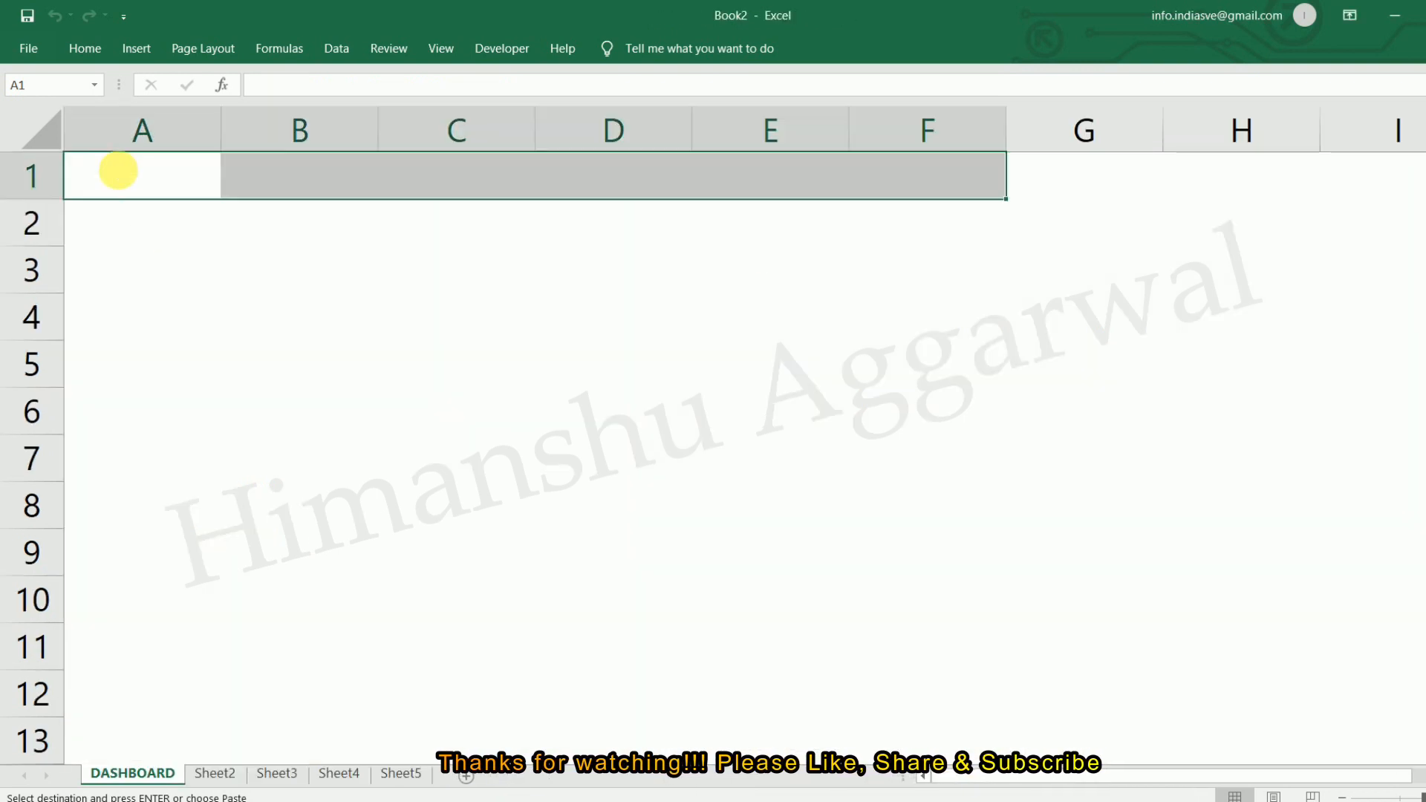
Increase the heights of rows 1 and 2 to fit the title and leave room for buttons.
left_click_drag(60, 211, 75, 239)
left_click(227, 258)
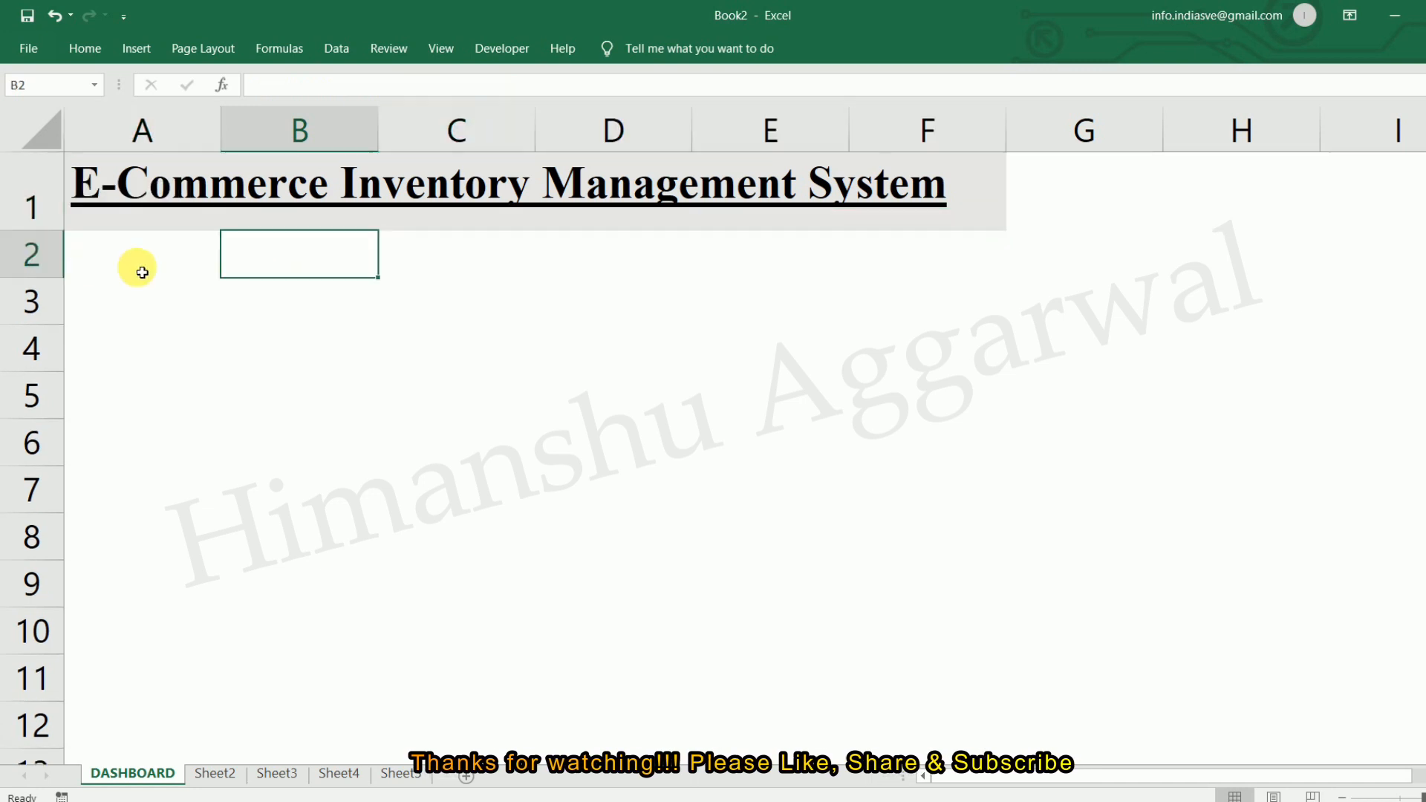
left_click(51, 289)
left_click_drag(57, 278, 57, 309)
left_click(119, 249)
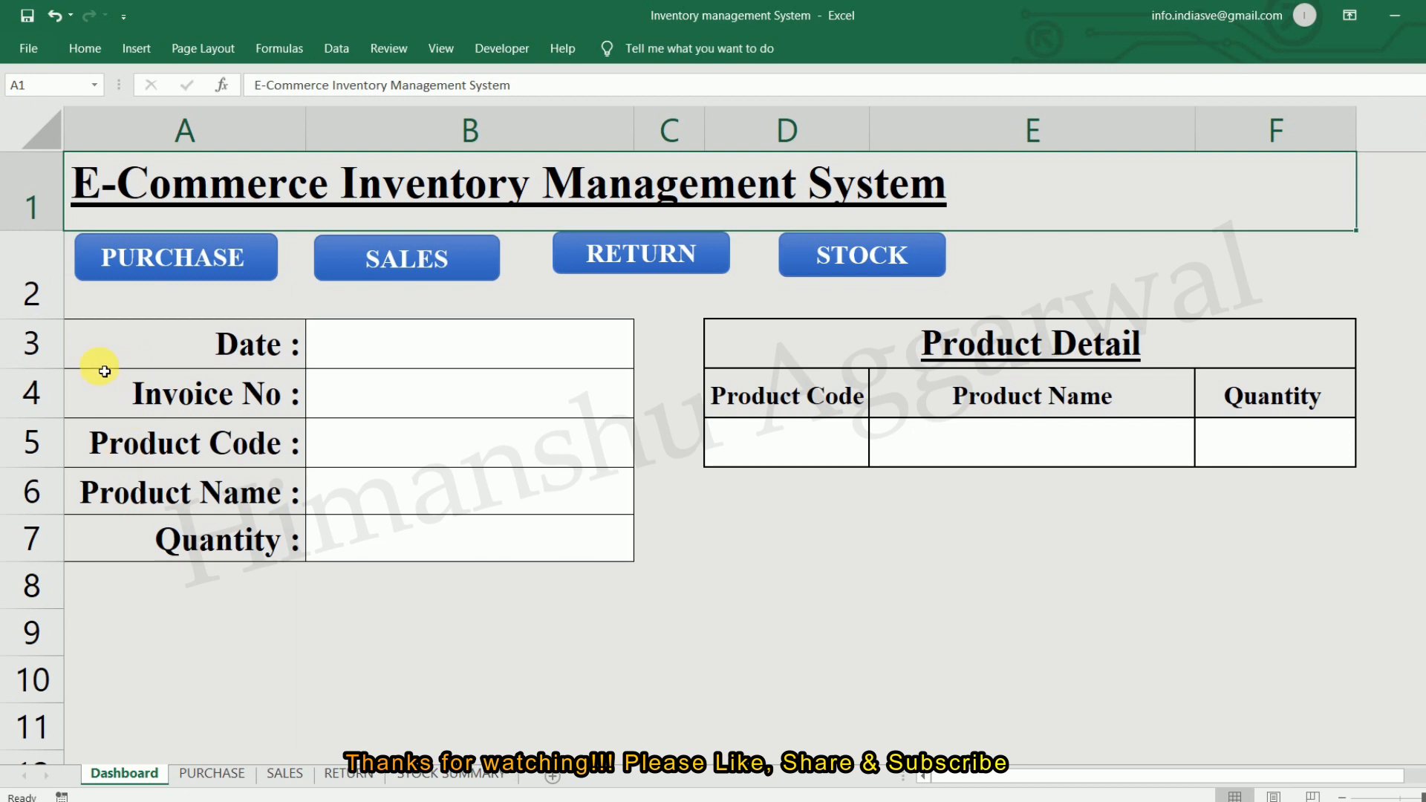
Copy the Date-to-Quantity entry form from the finished Dashboard into A3:B7 of Book2 and fit column A to its labels.
left_click(93, 350)
left_click_drag(183, 391, 478, 540)
key("ctrl+c")
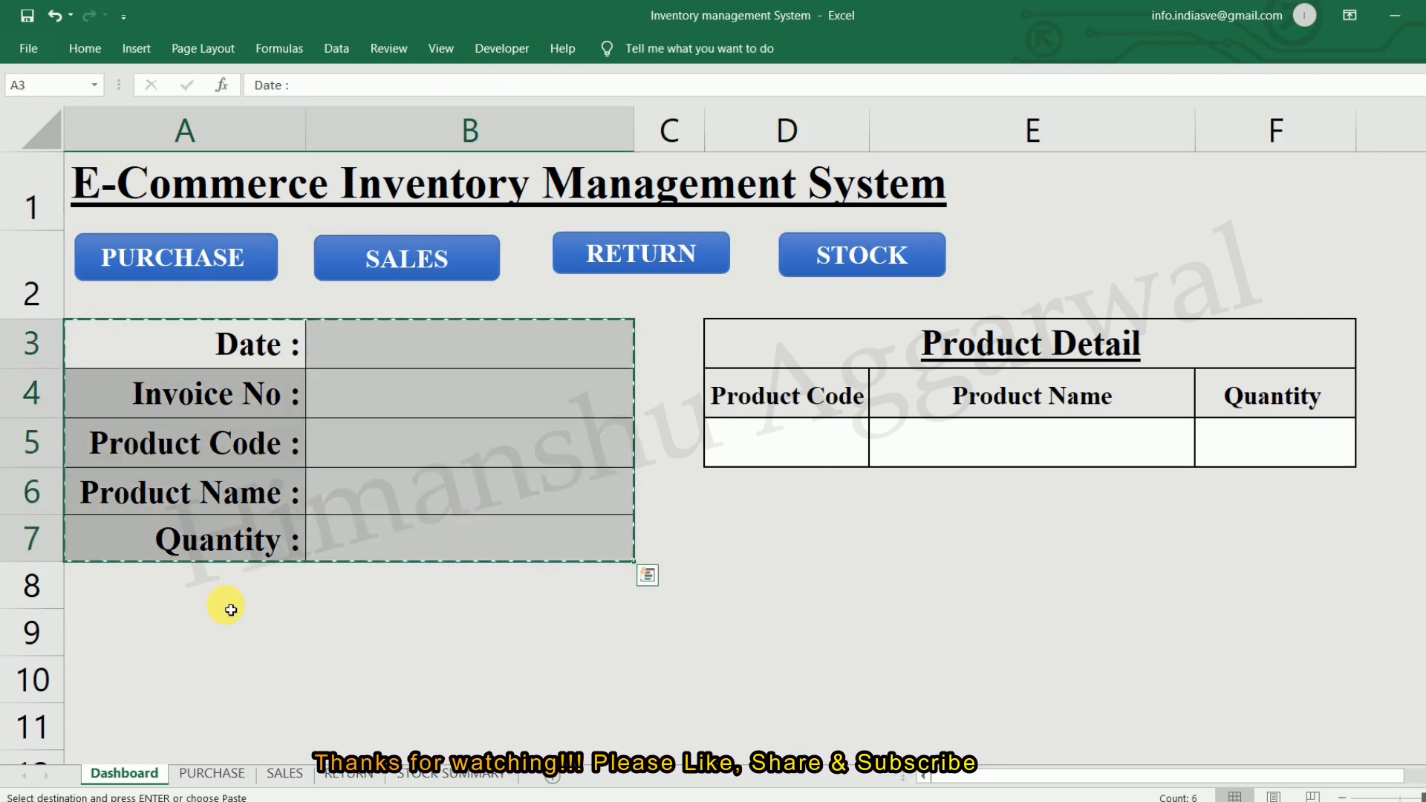
left_click(971, 774)
left_click(101, 331)
key("ctrl+v")
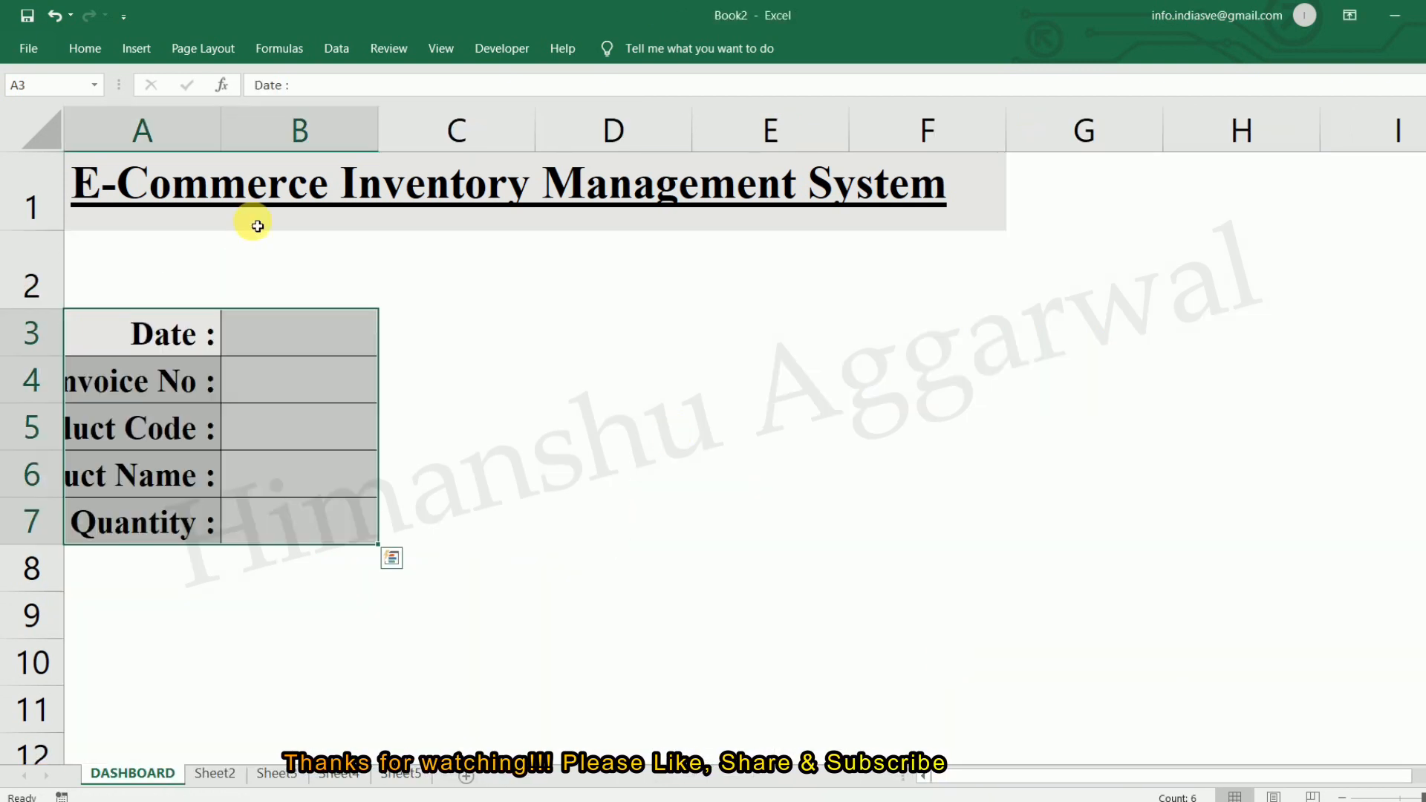
double_click(221, 118)
left_click(510, 369)
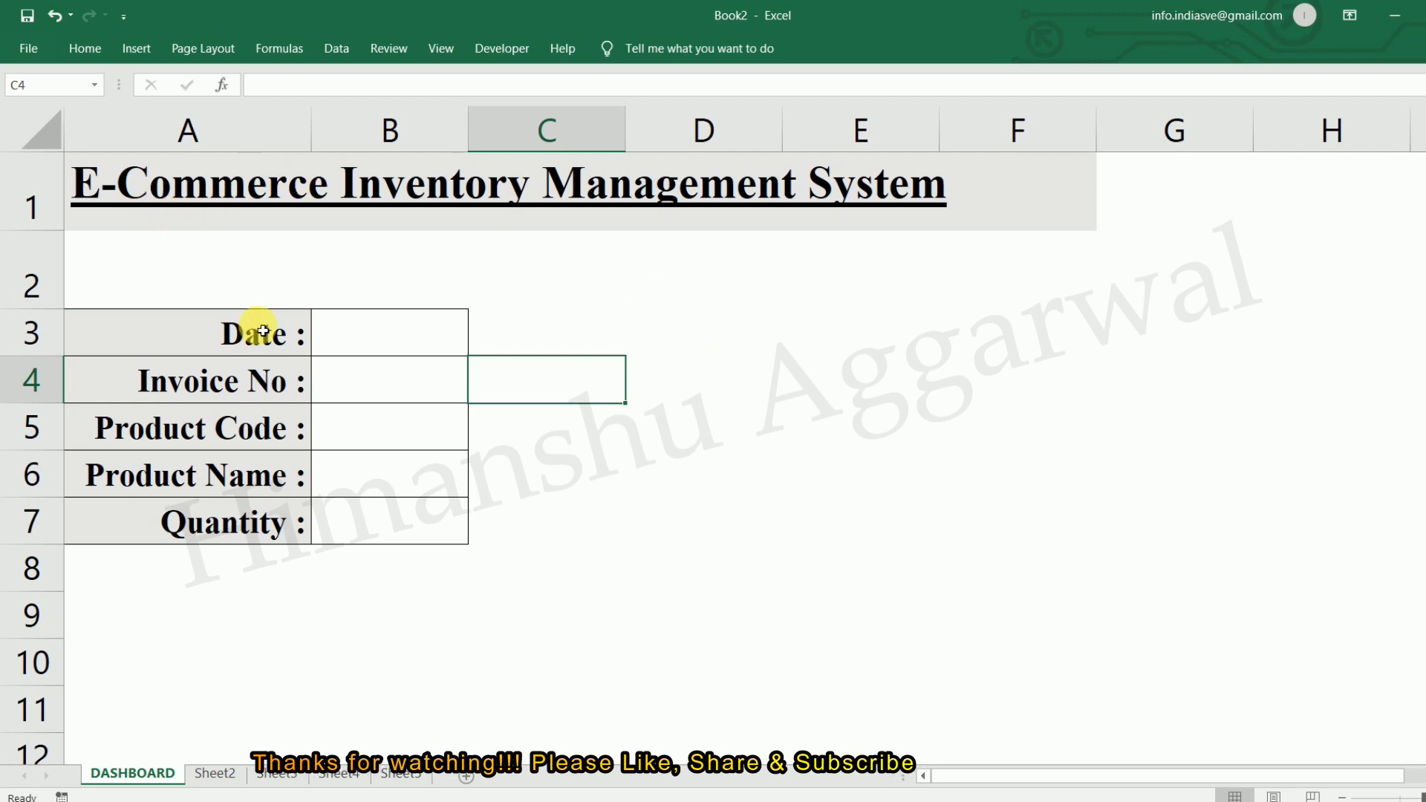
left_click_drag(250, 348, 248, 520)
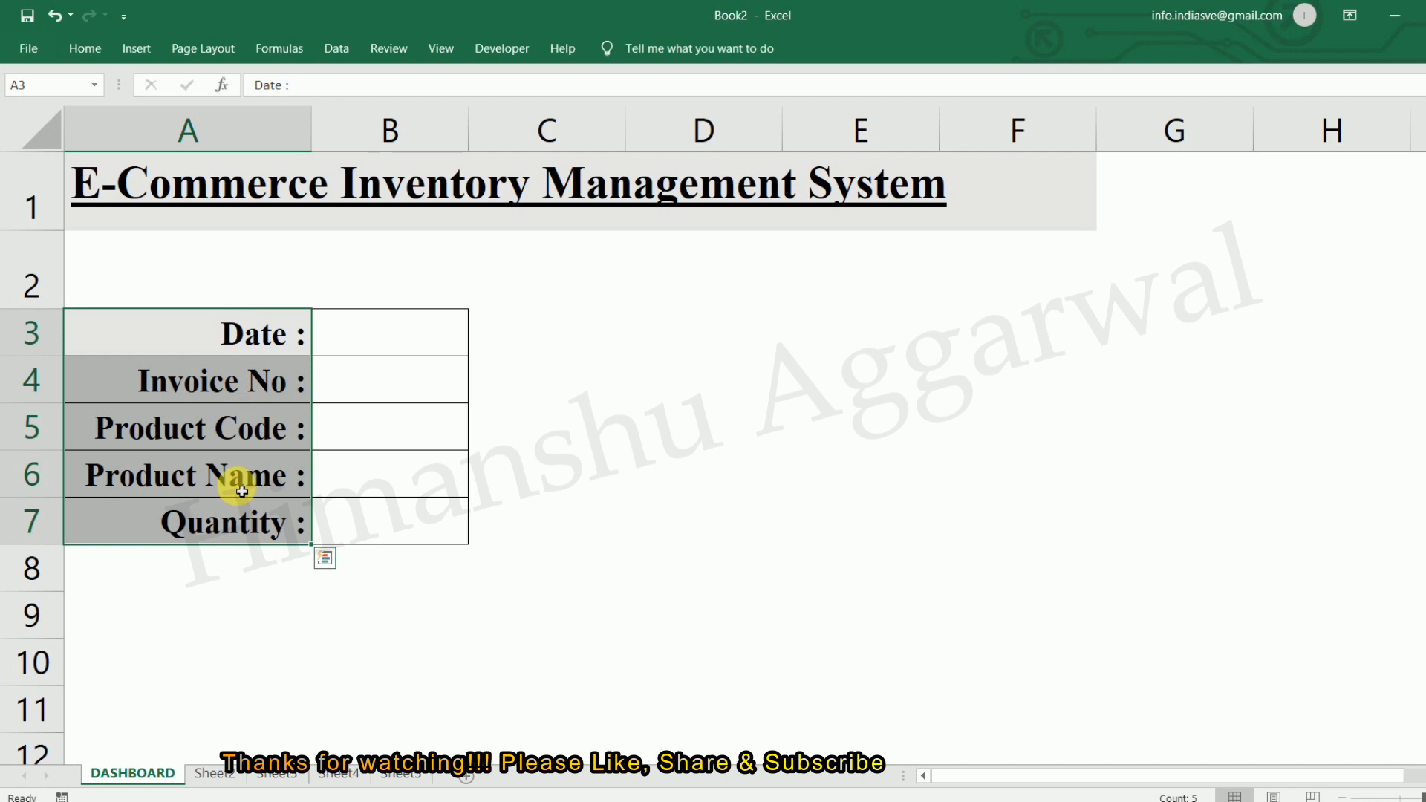
left_click(90, 41)
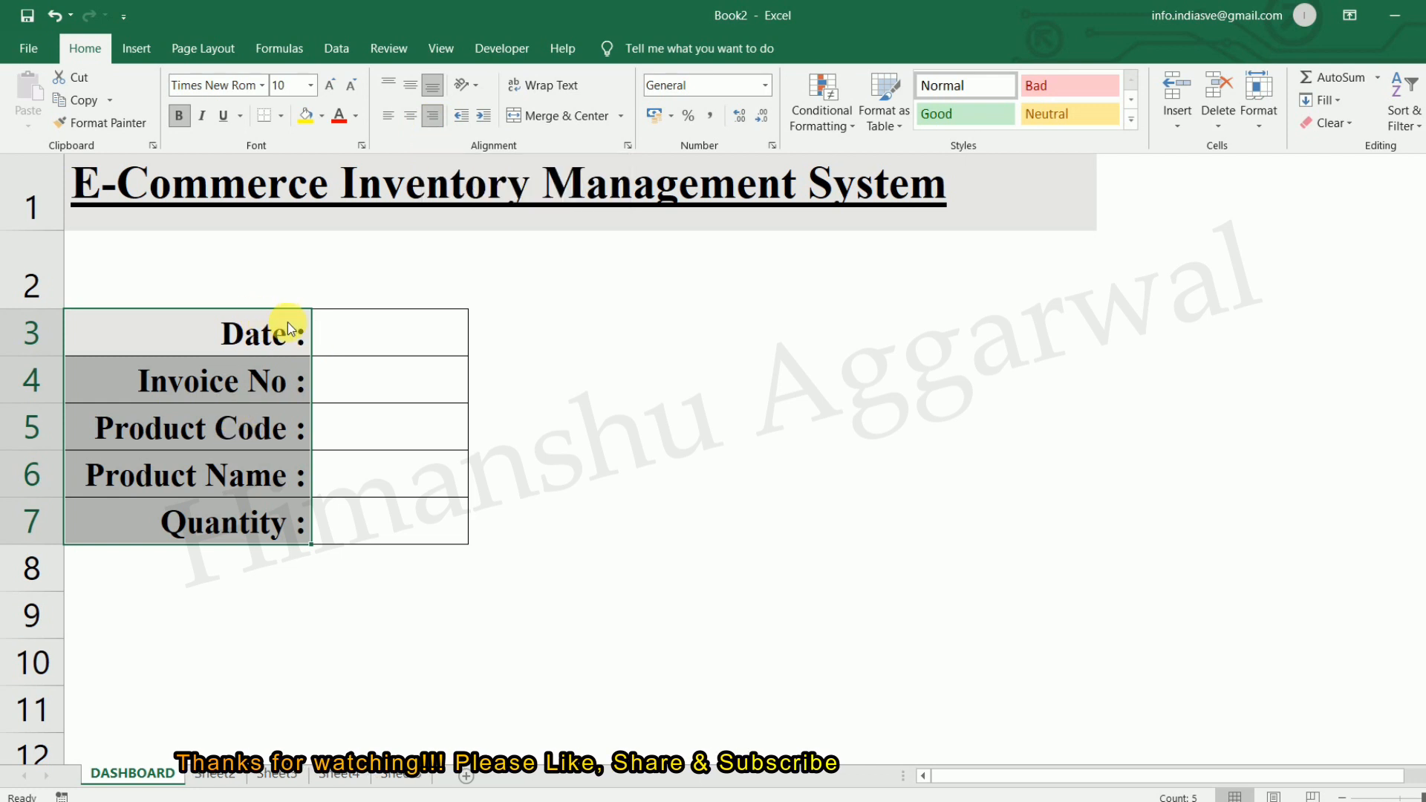
left_click(425, 339)
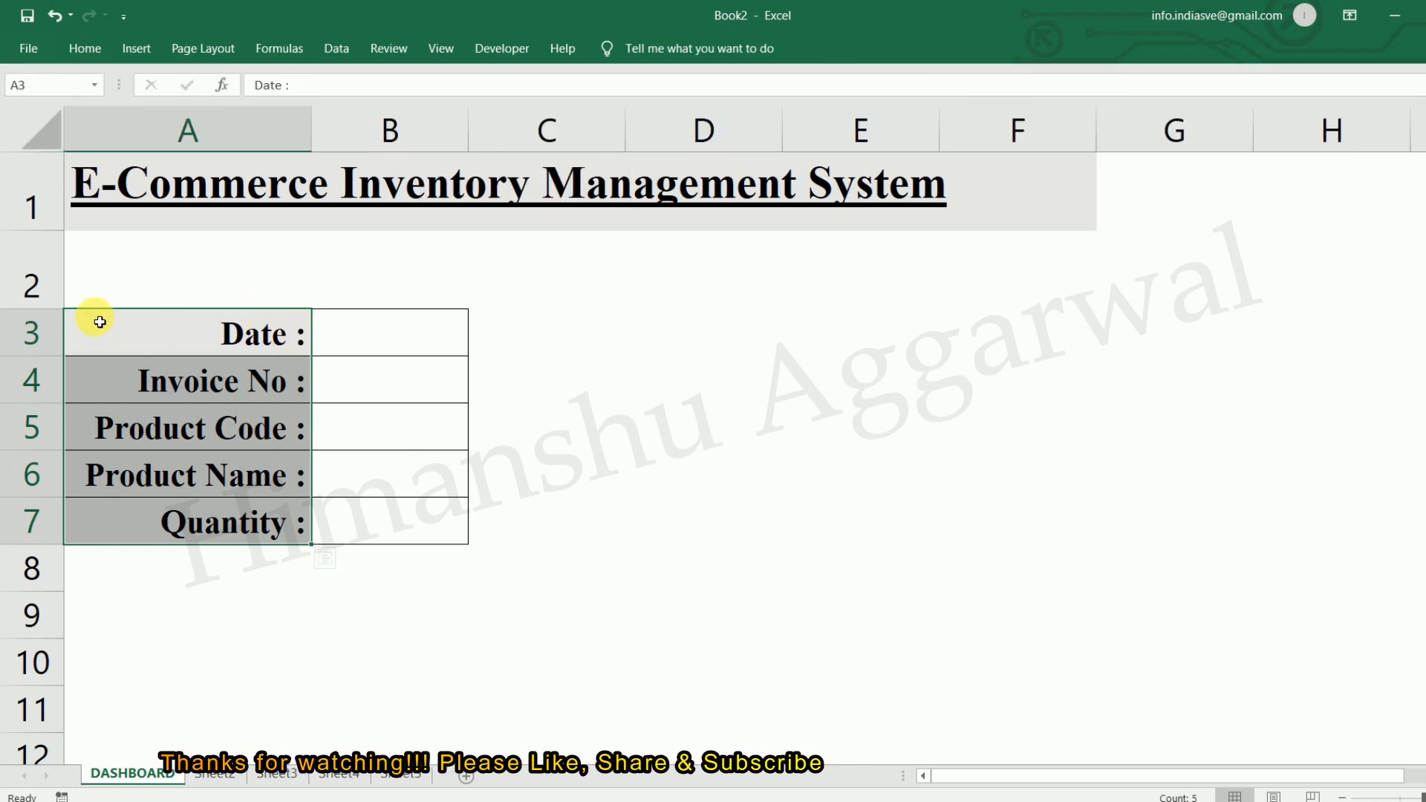
Copy the finished Dashboard's Product Detail table into D3:F5 and clear conditional formatting rules from the entire DASHBOARD sheet.
left_click_drag(63, 317, 59, 312)
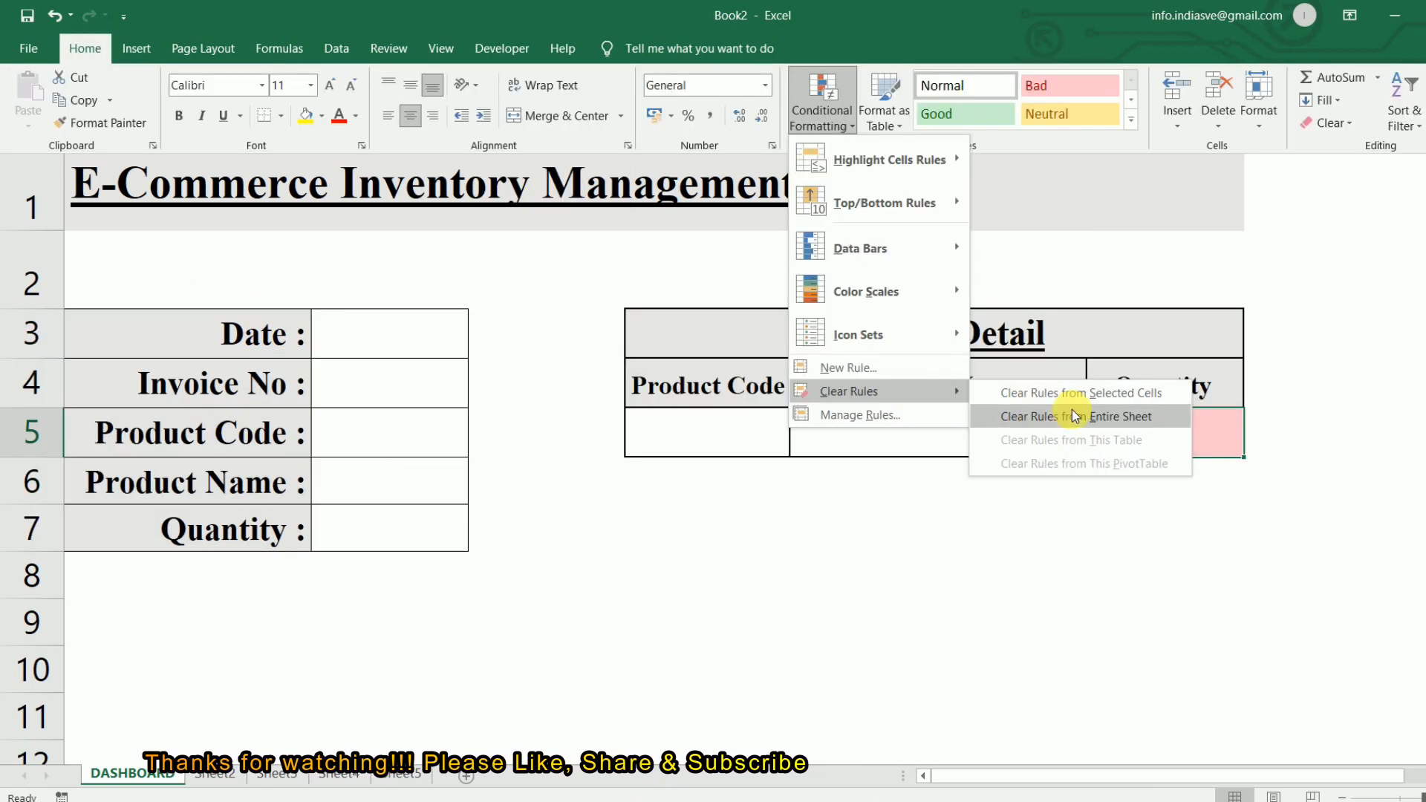
left_click(1074, 423)
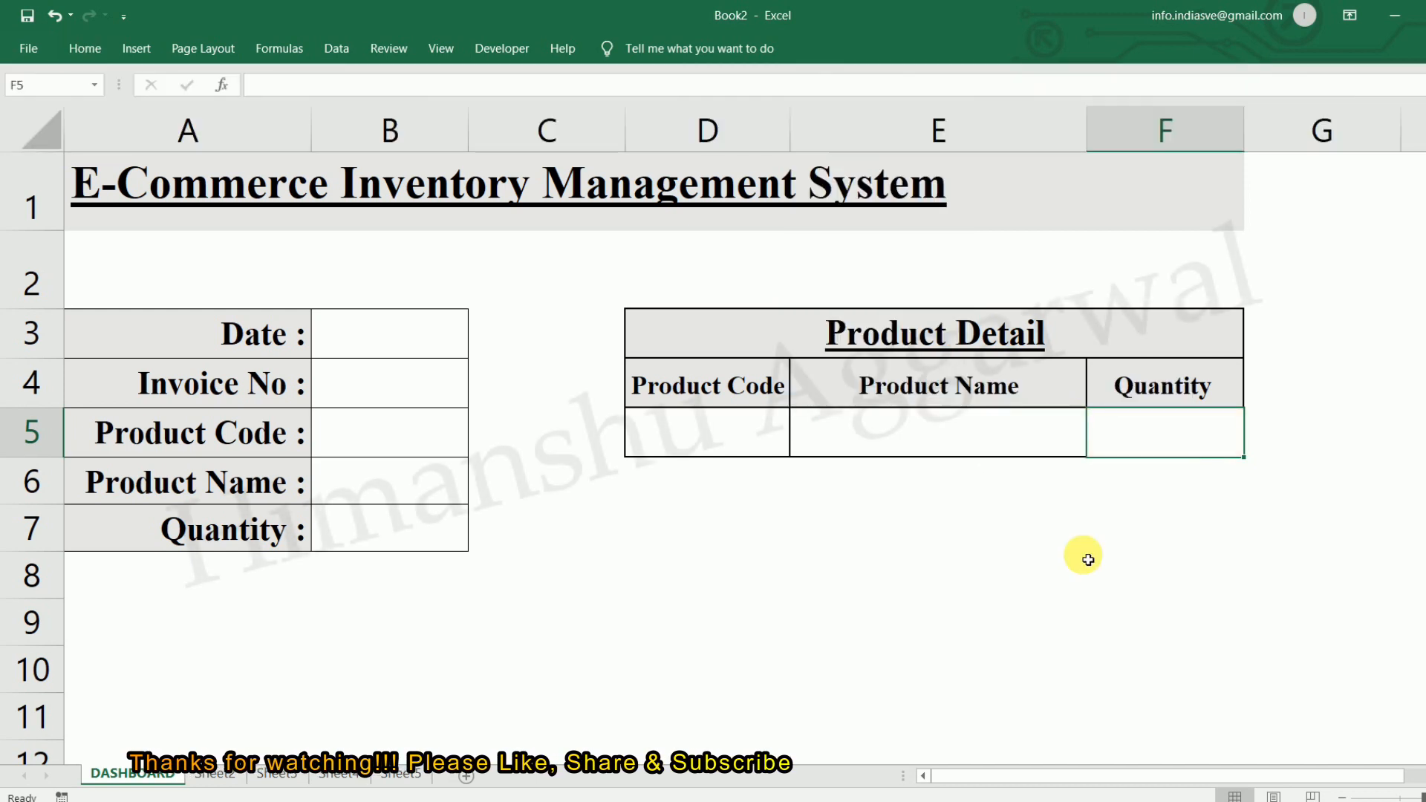
left_click(1083, 563)
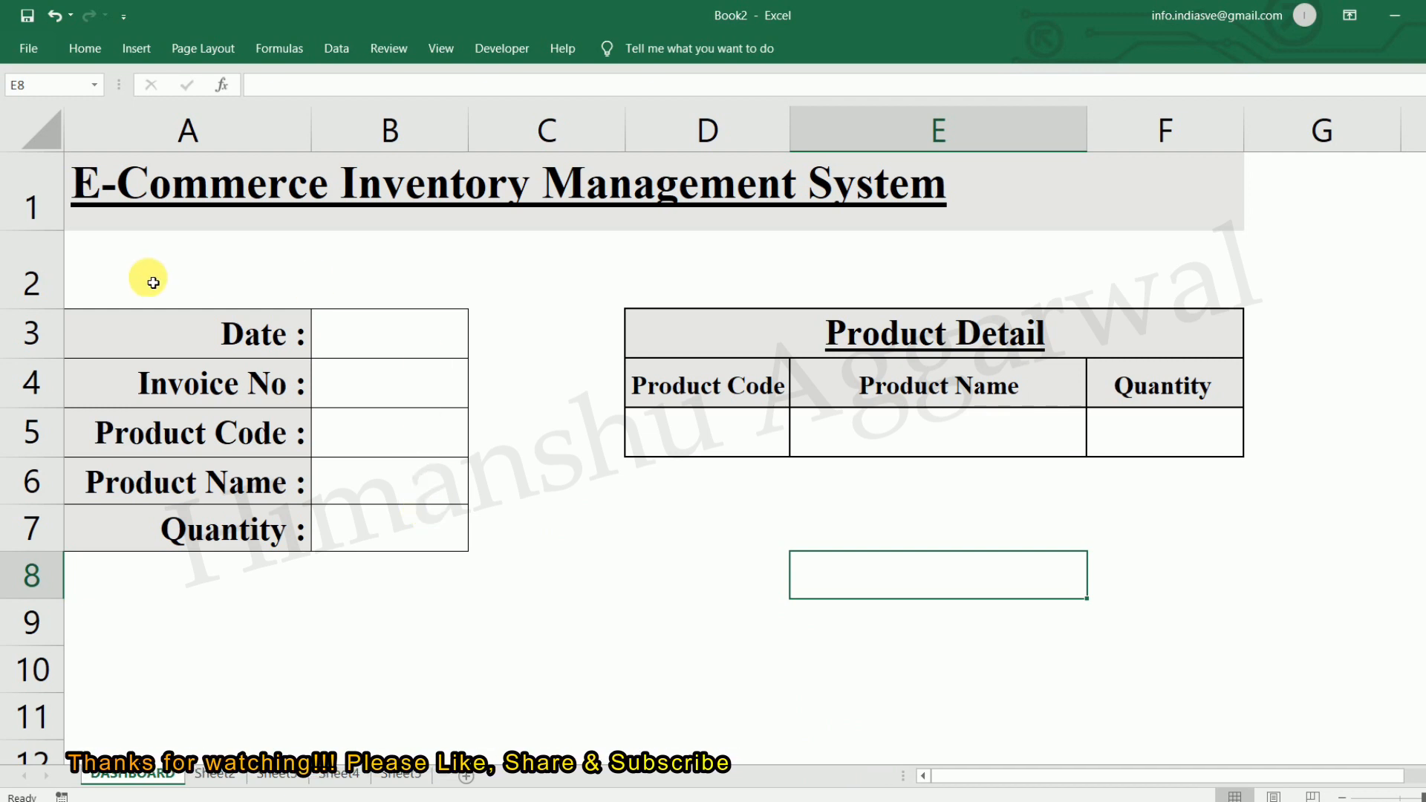
Draw a rounded rectangle about 2.13 cm wide and 0.47 cm high in row 2, above the Date label.
left_click(135, 48)
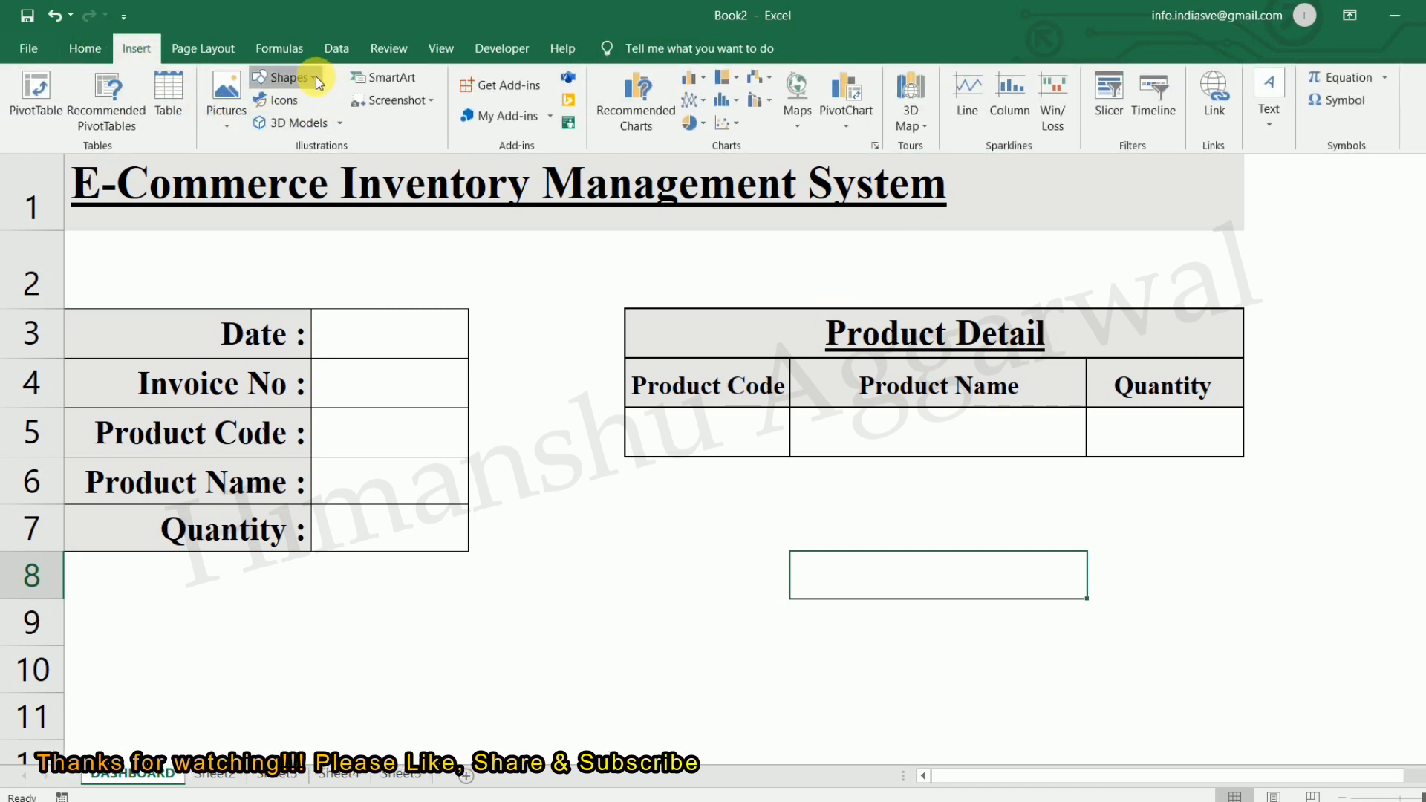
left_click(288, 77)
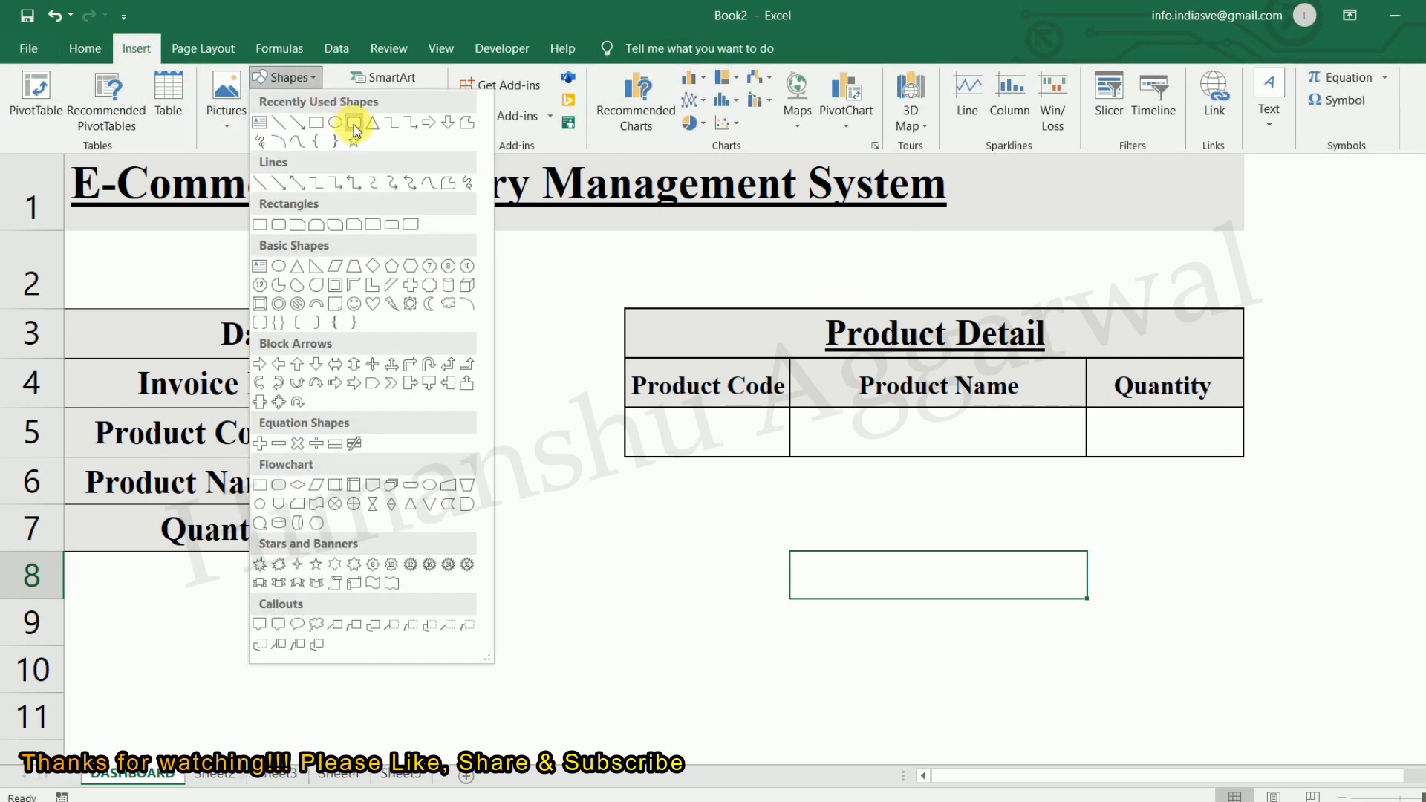
left_click(353, 125)
mouse_move(98, 243)
left_mouse_down()
mouse_move(297, 290)
mouse_move(265, 267)
left_mouse_up()
Apply the blue gradient theme style to the rounded rectangle.
left_click(640, 47)
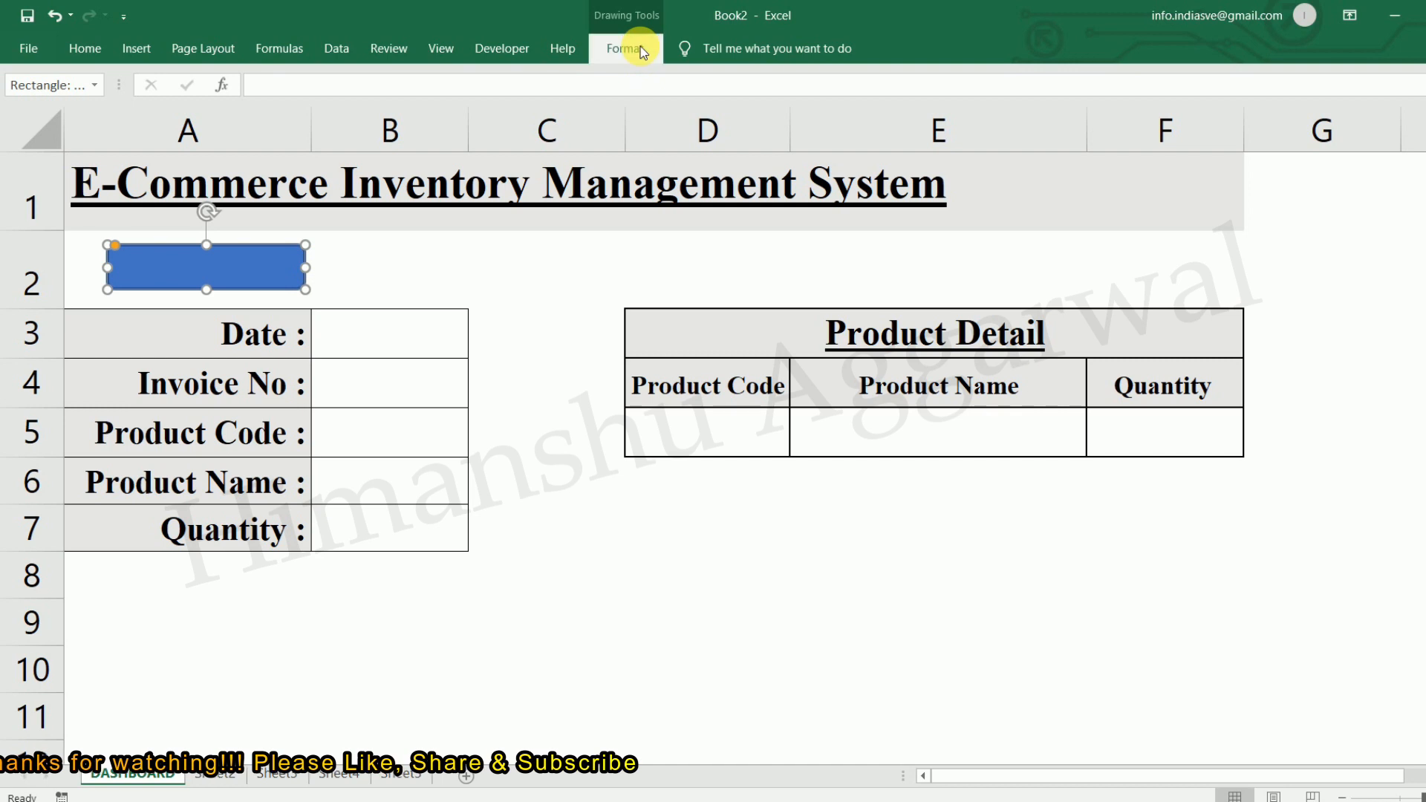
left_click(643, 121)
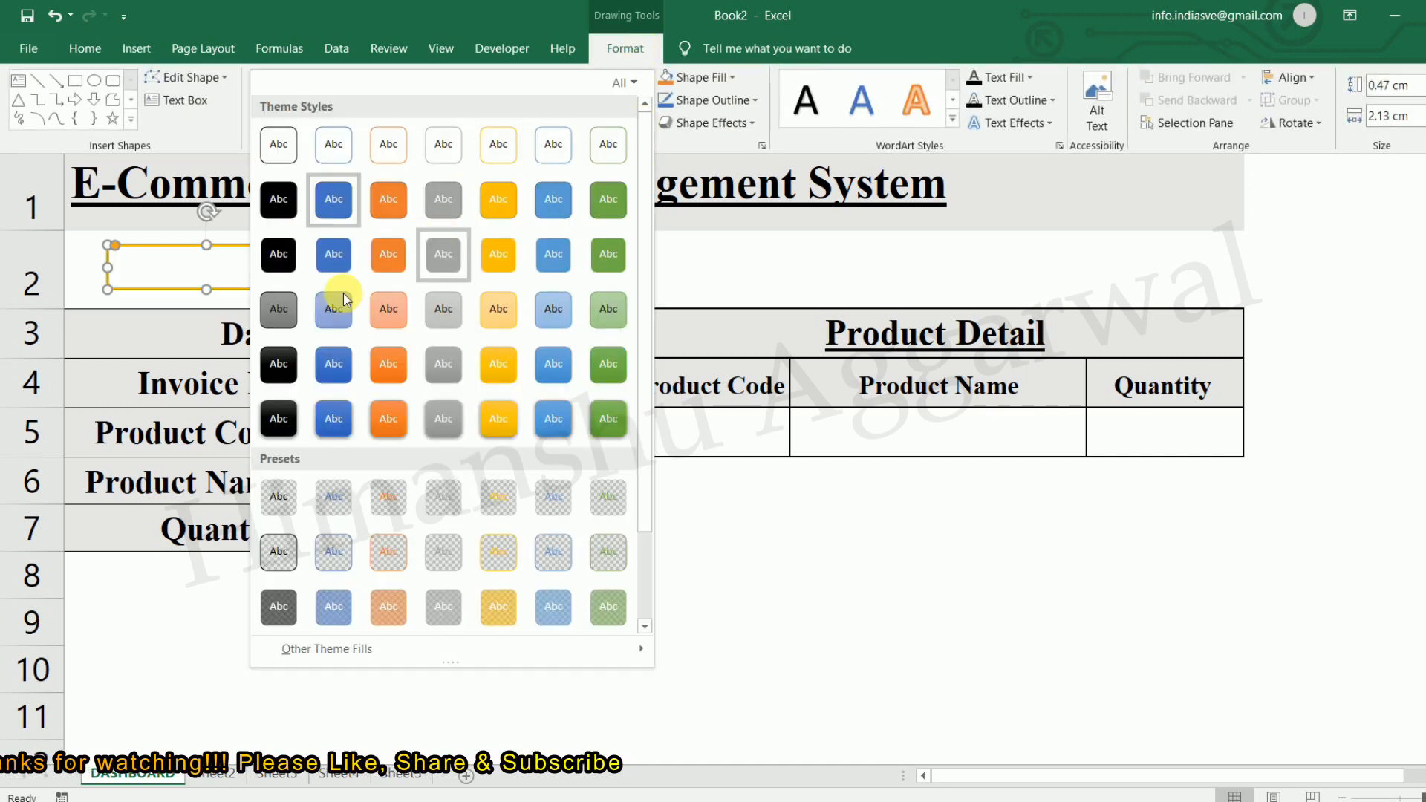
left_click(334, 365)
Label the rounded rectangle "Purchase" and shift it slightly to the left within row 2.
right_click(217, 266)
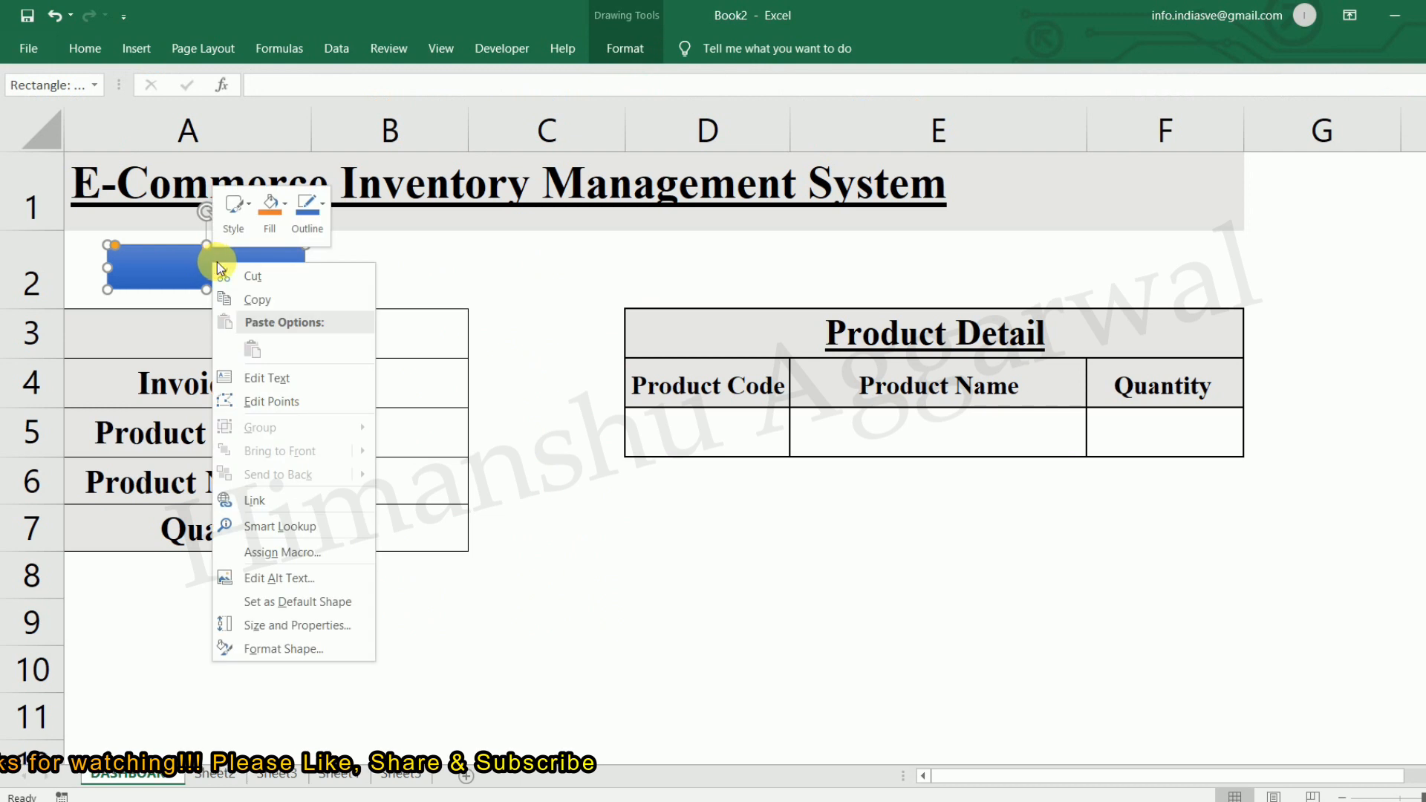
left_click(296, 379)
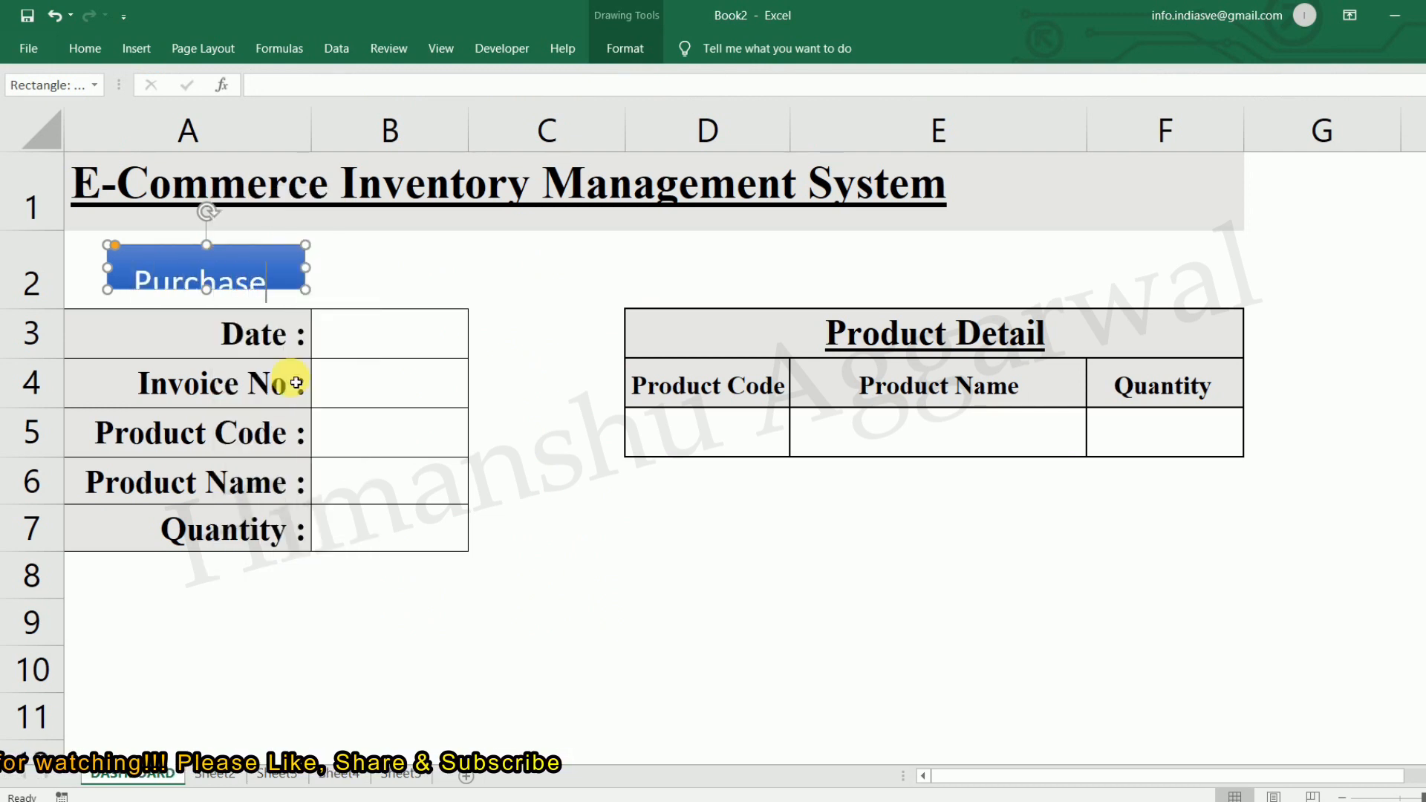
mouse_move(275, 287)
left_mouse_down()
mouse_move(159, 278)
mouse_move(223, 271)
mouse_move(265, 288)
left_mouse_up()
left_click(259, 281)
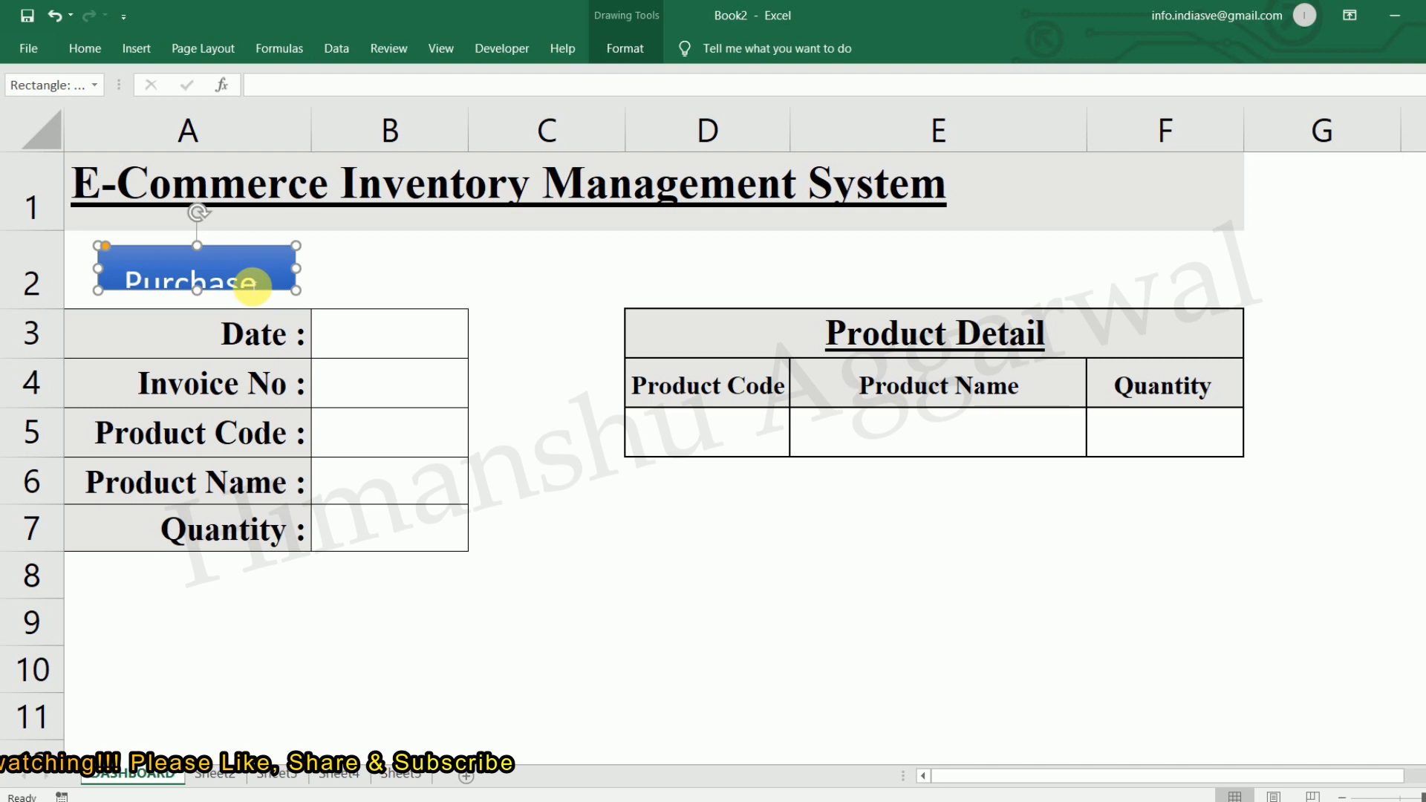
Make the Purchase button's text bold and align it vertically to the middle.
left_click_drag(249, 282, 113, 280)
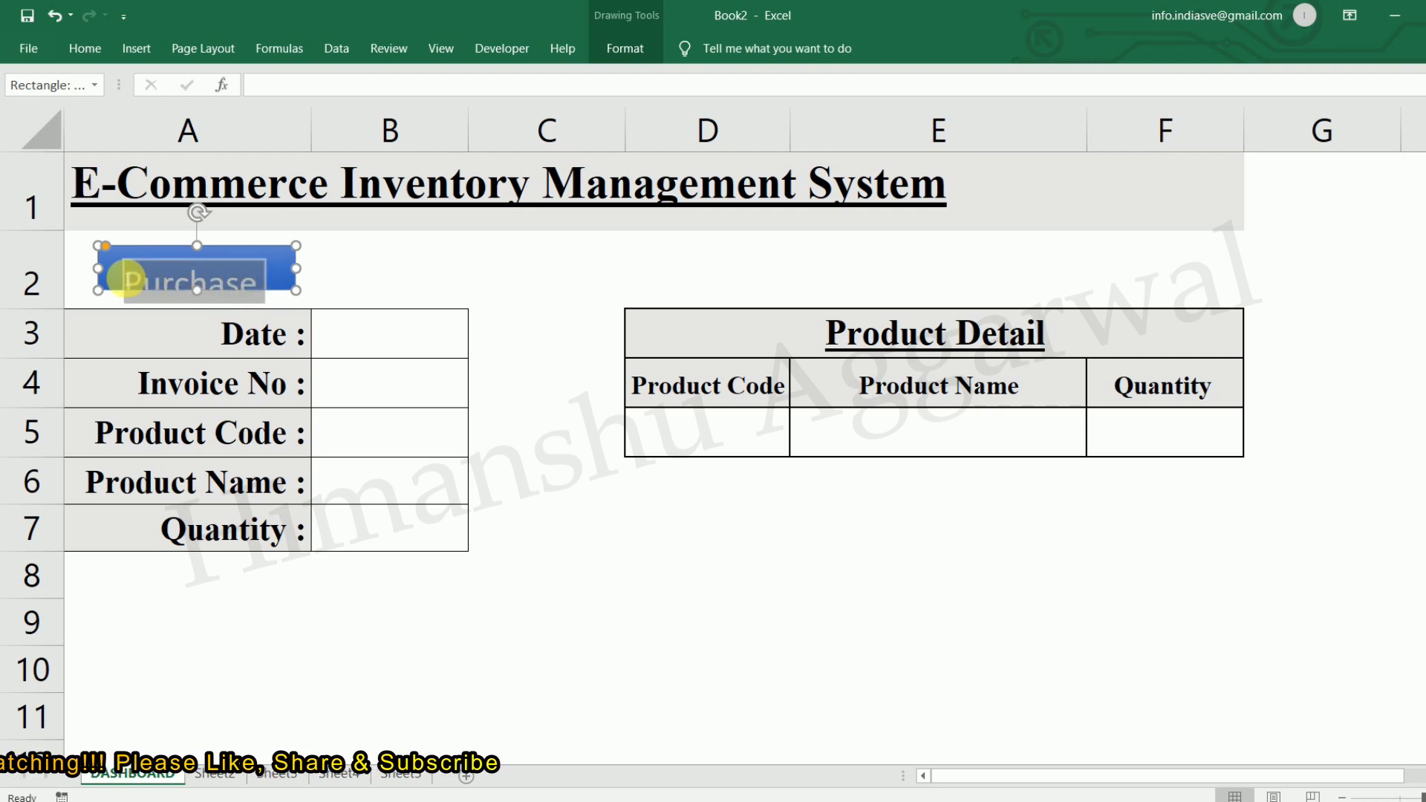
left_click(110, 47)
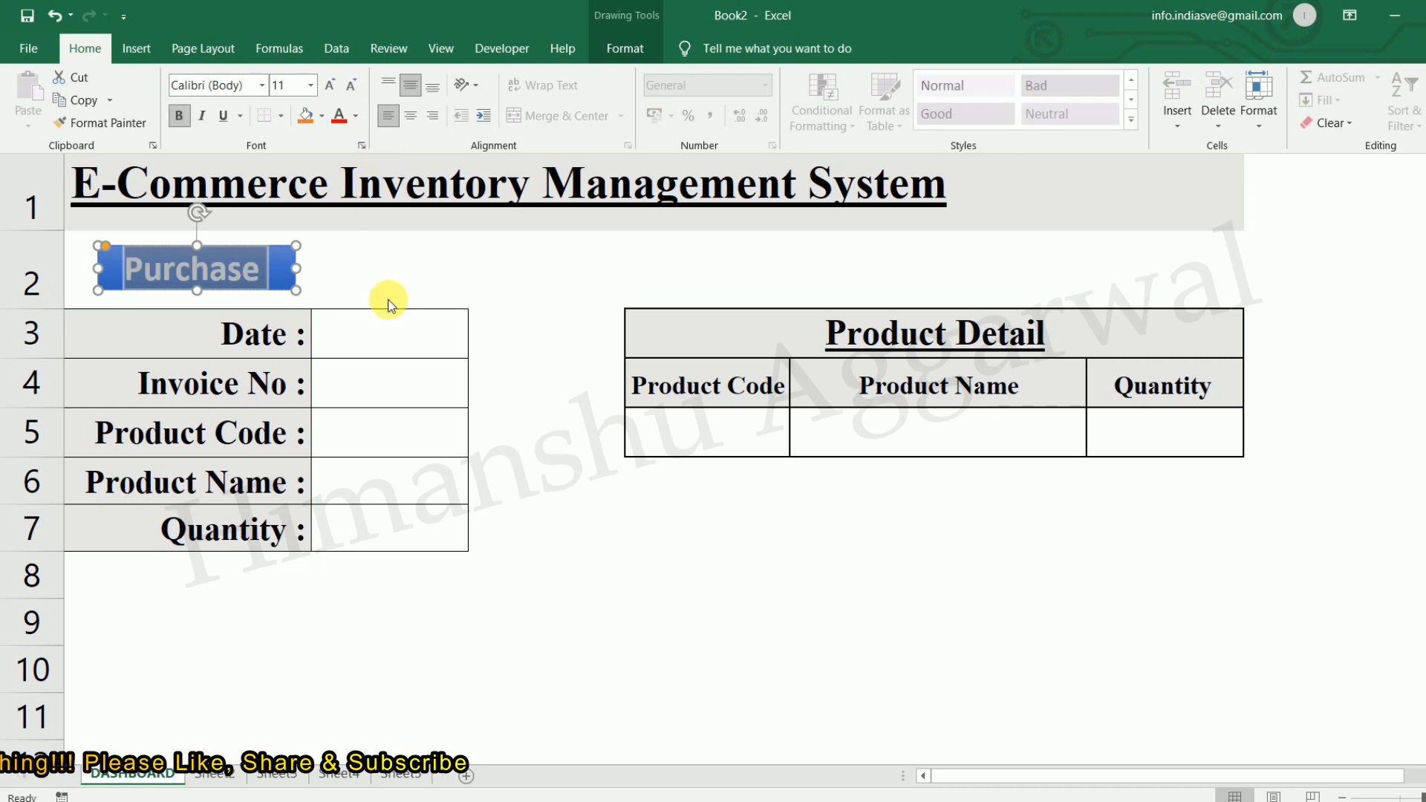
left_click(286, 275)
left_click(286, 274)
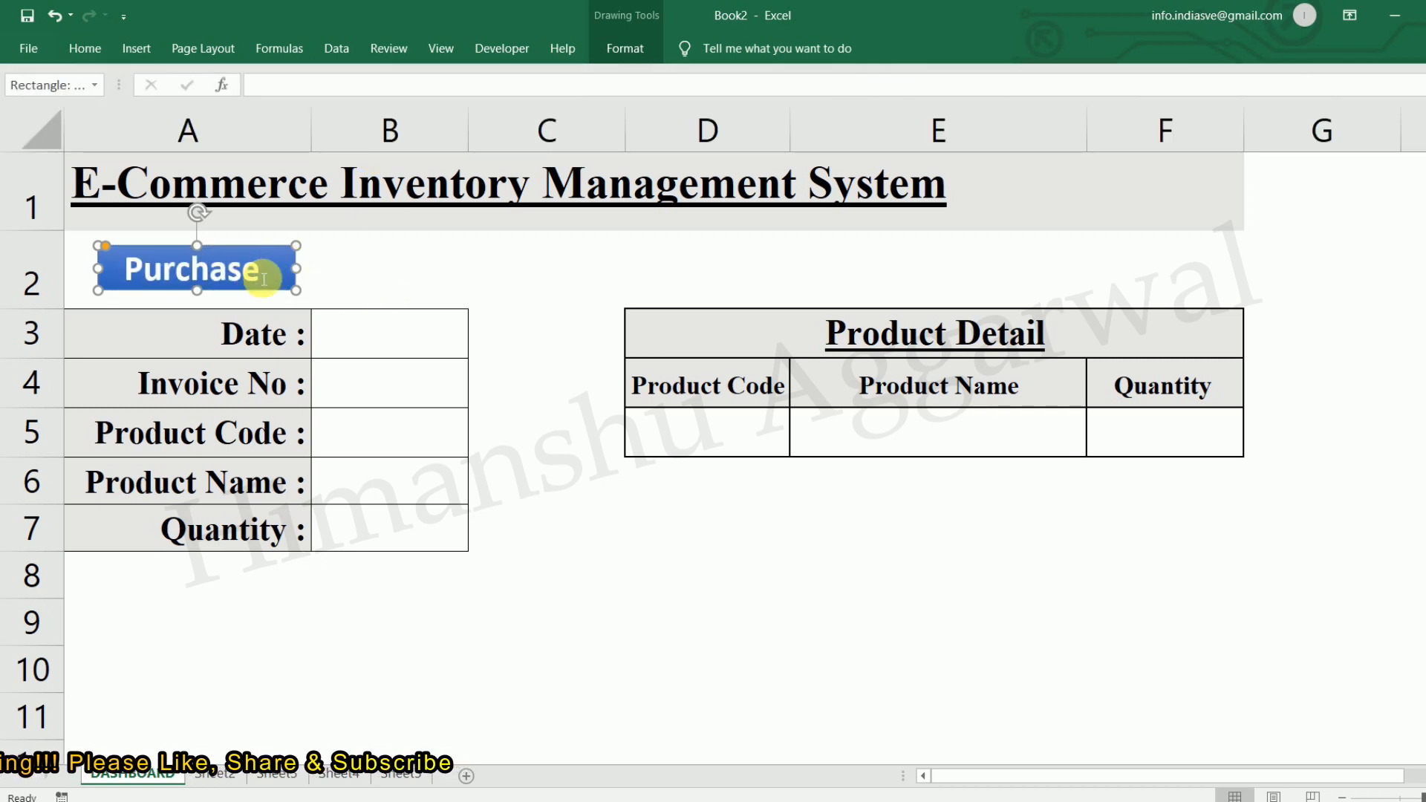
Set the Purchase button's text font to Times New Roman and nudge the button slightly to the right.
left_click_drag(264, 277, 112, 269)
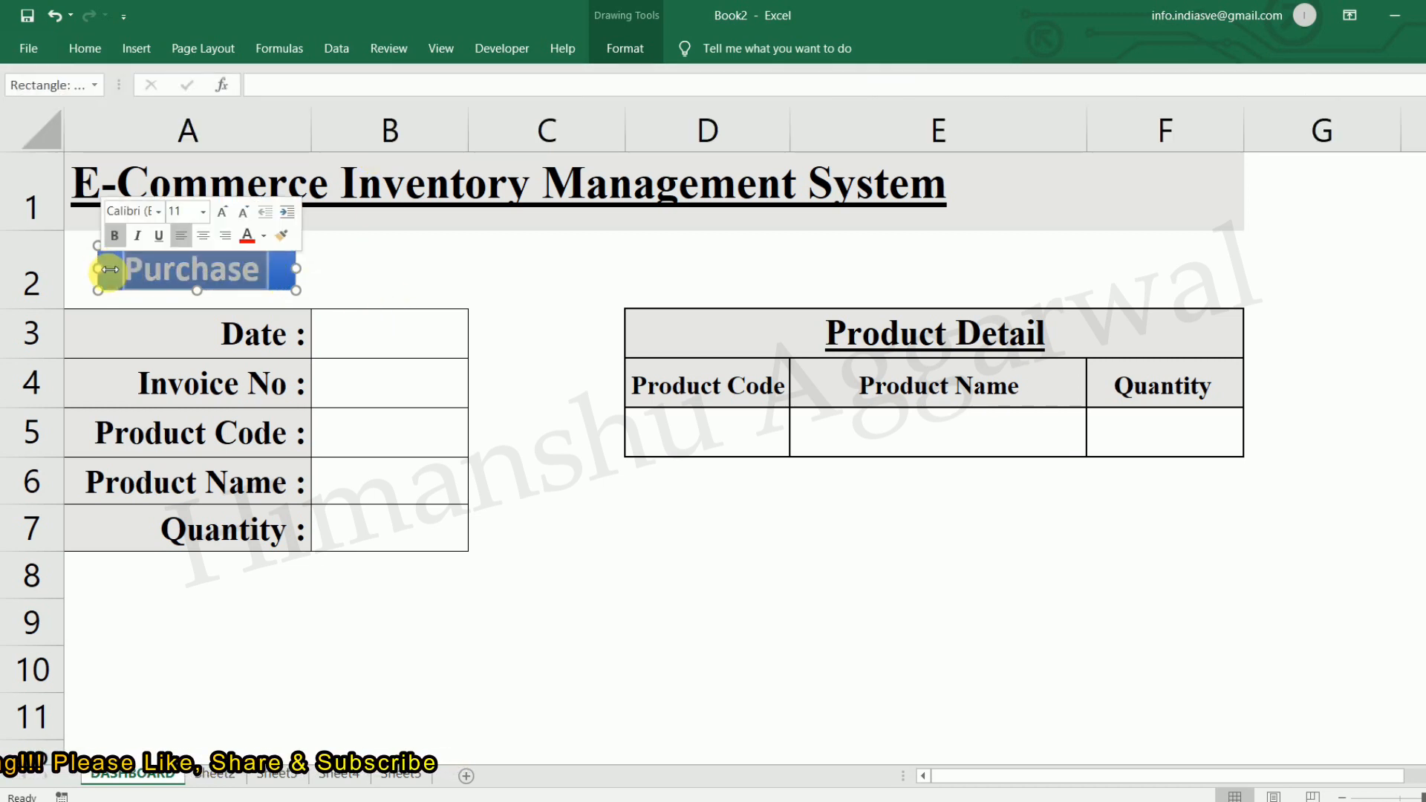
left_click(84, 49)
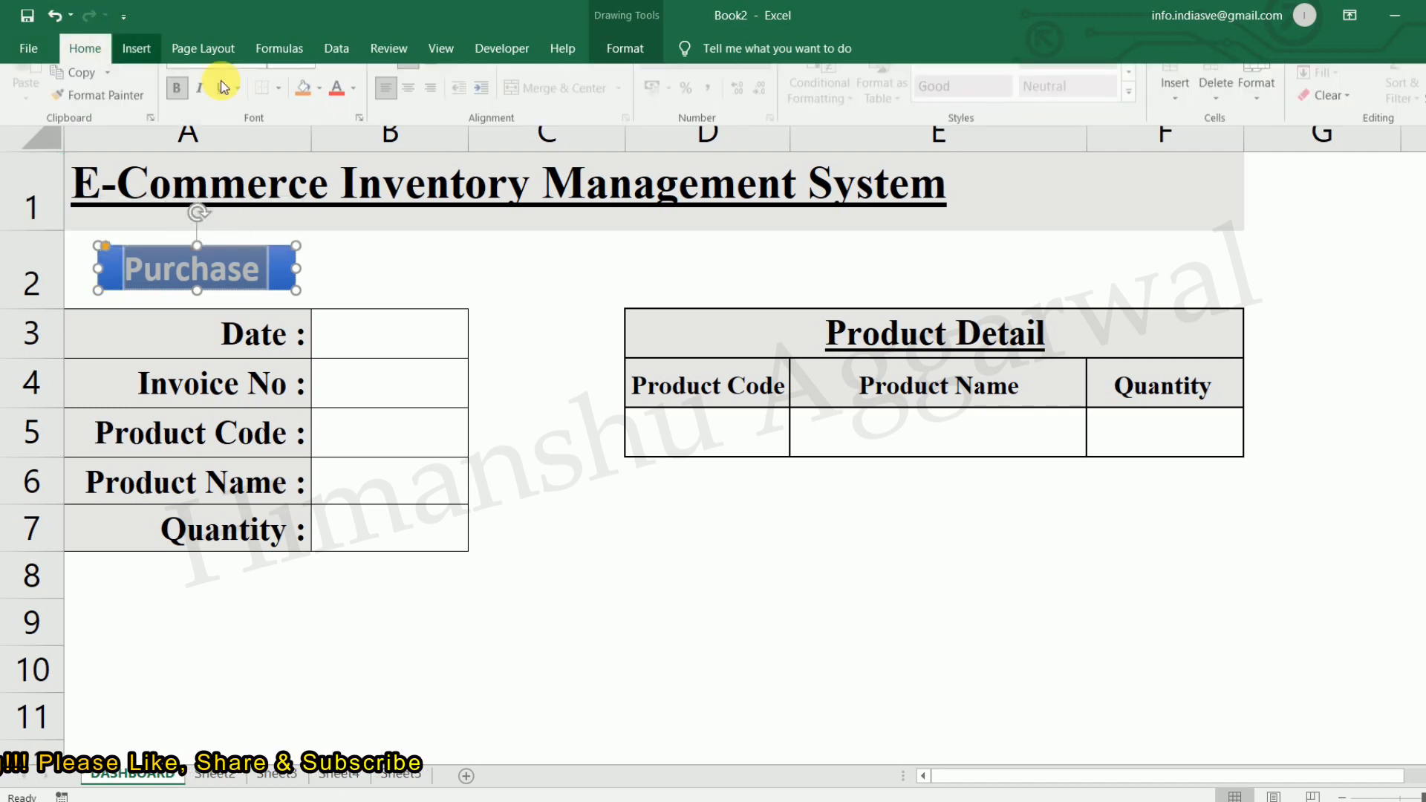
left_click(215, 85)
type("Times New Roman")
key("Return")
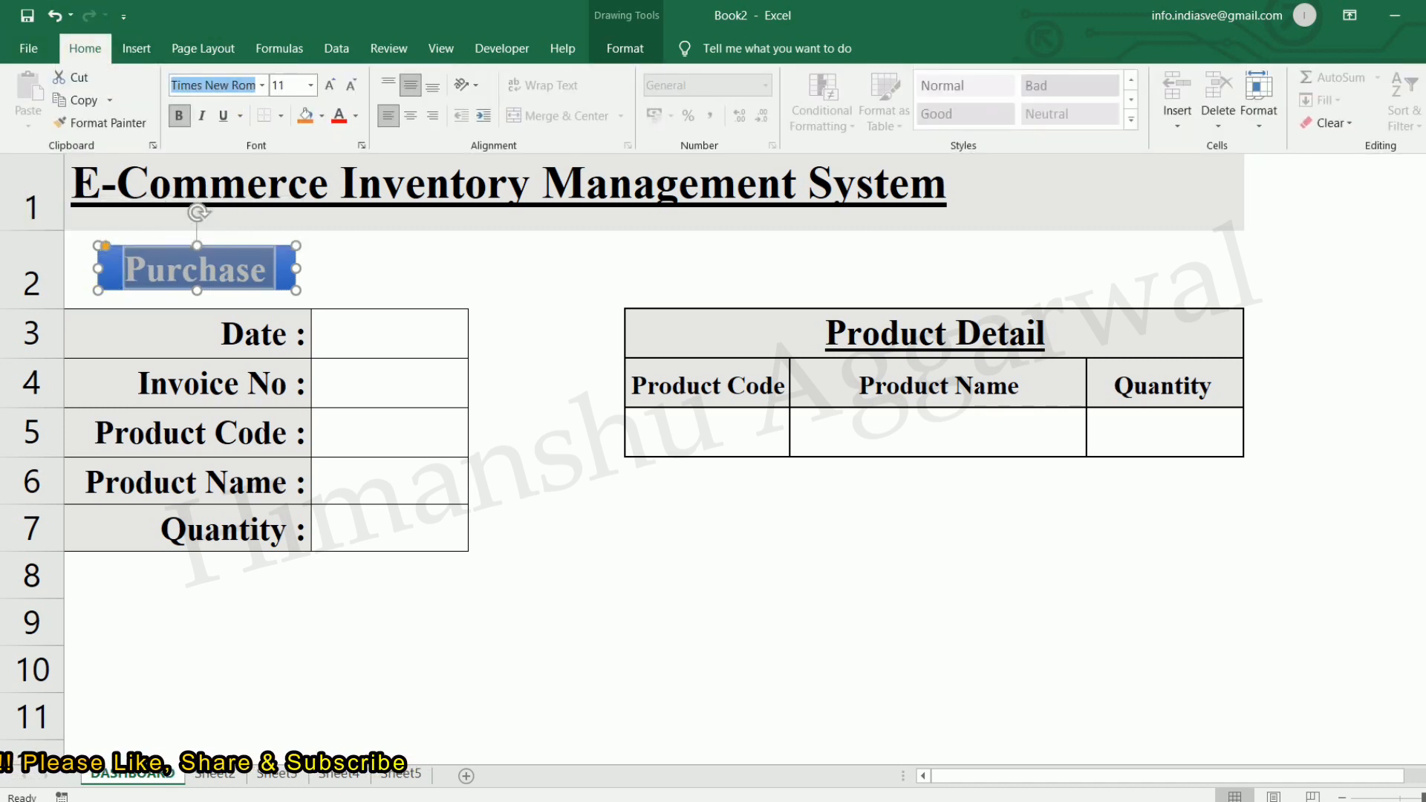
left_click(436, 277)
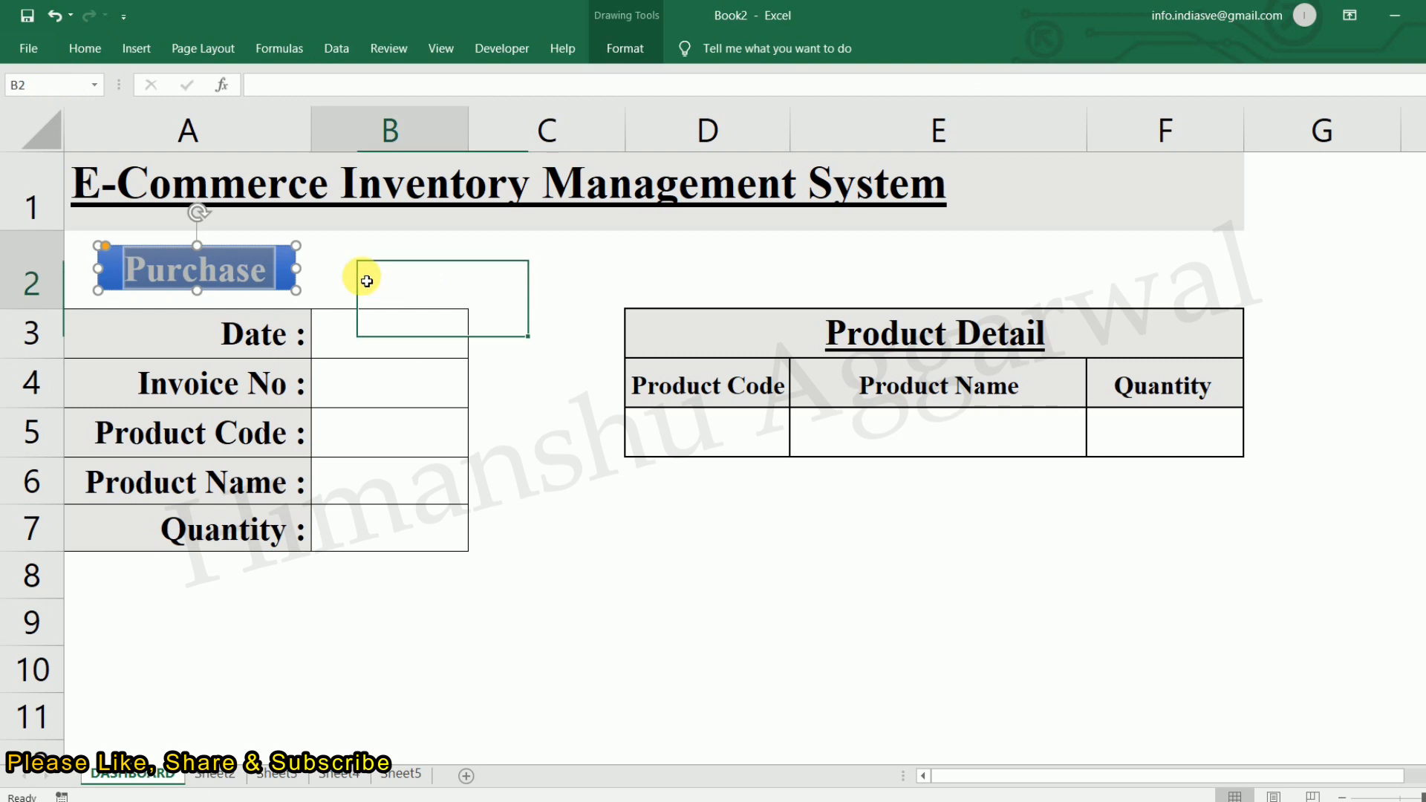
left_click(292, 277)
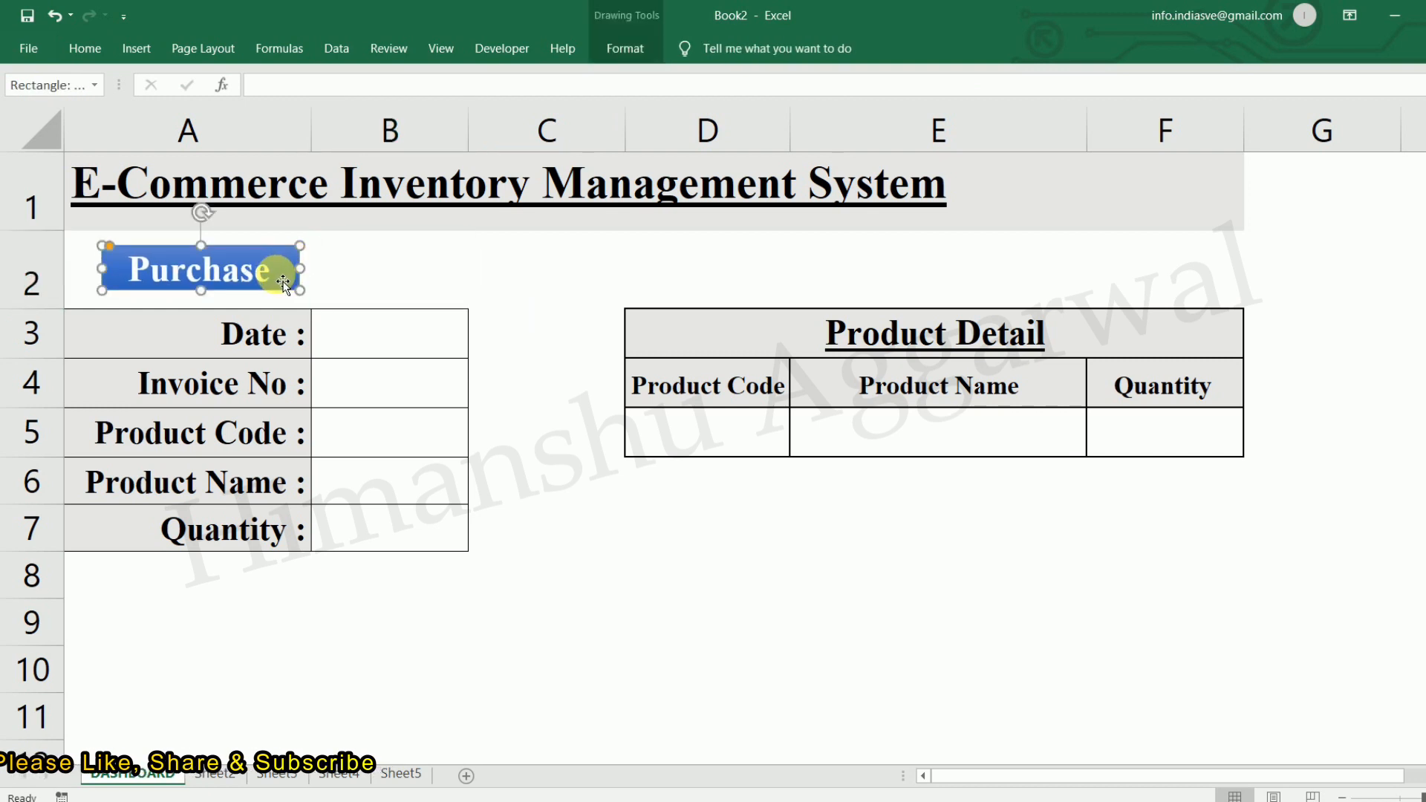
Try top alignment for the Purchase button's text and return it to middle alignment.
left_click_drag(274, 277, 127, 269)
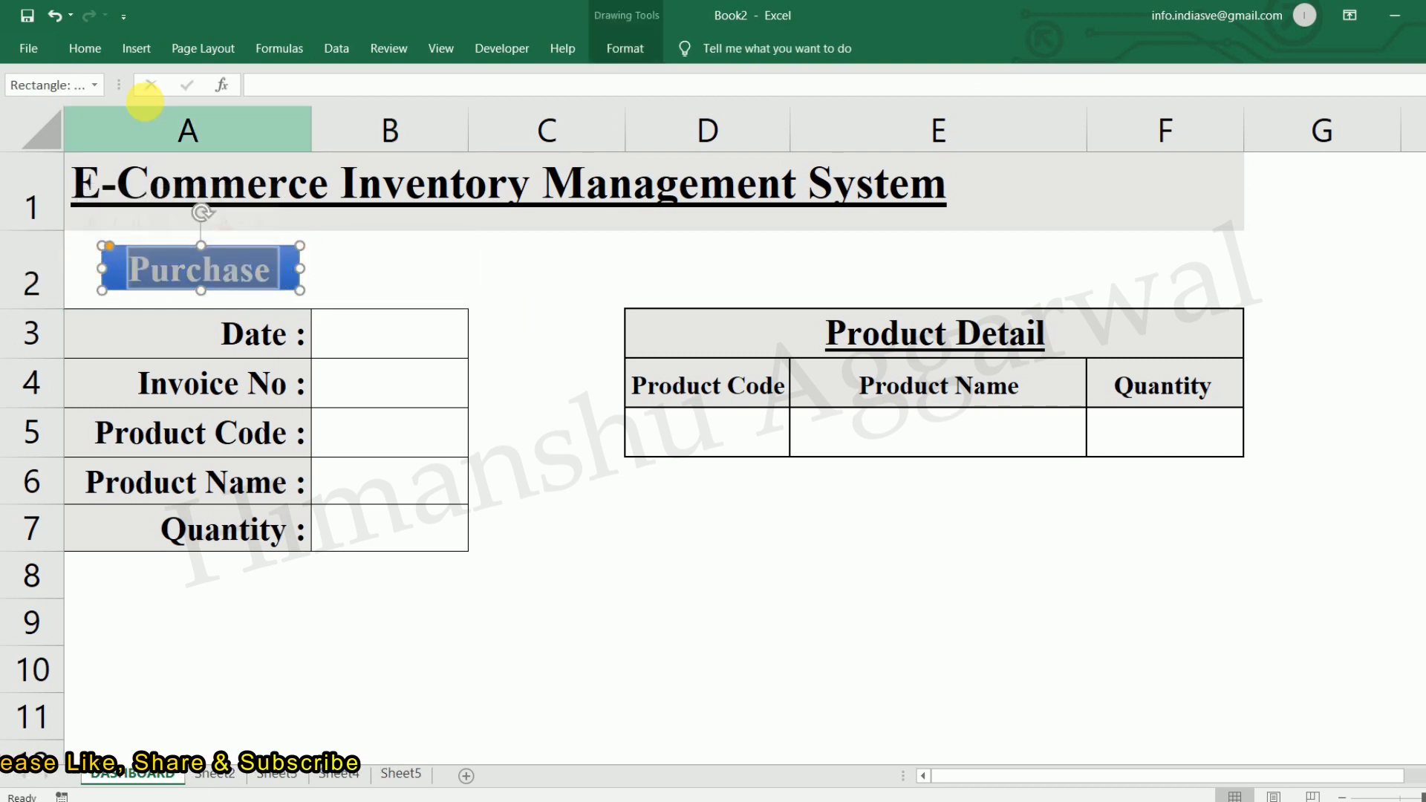
left_click(84, 47)
left_click(382, 82)
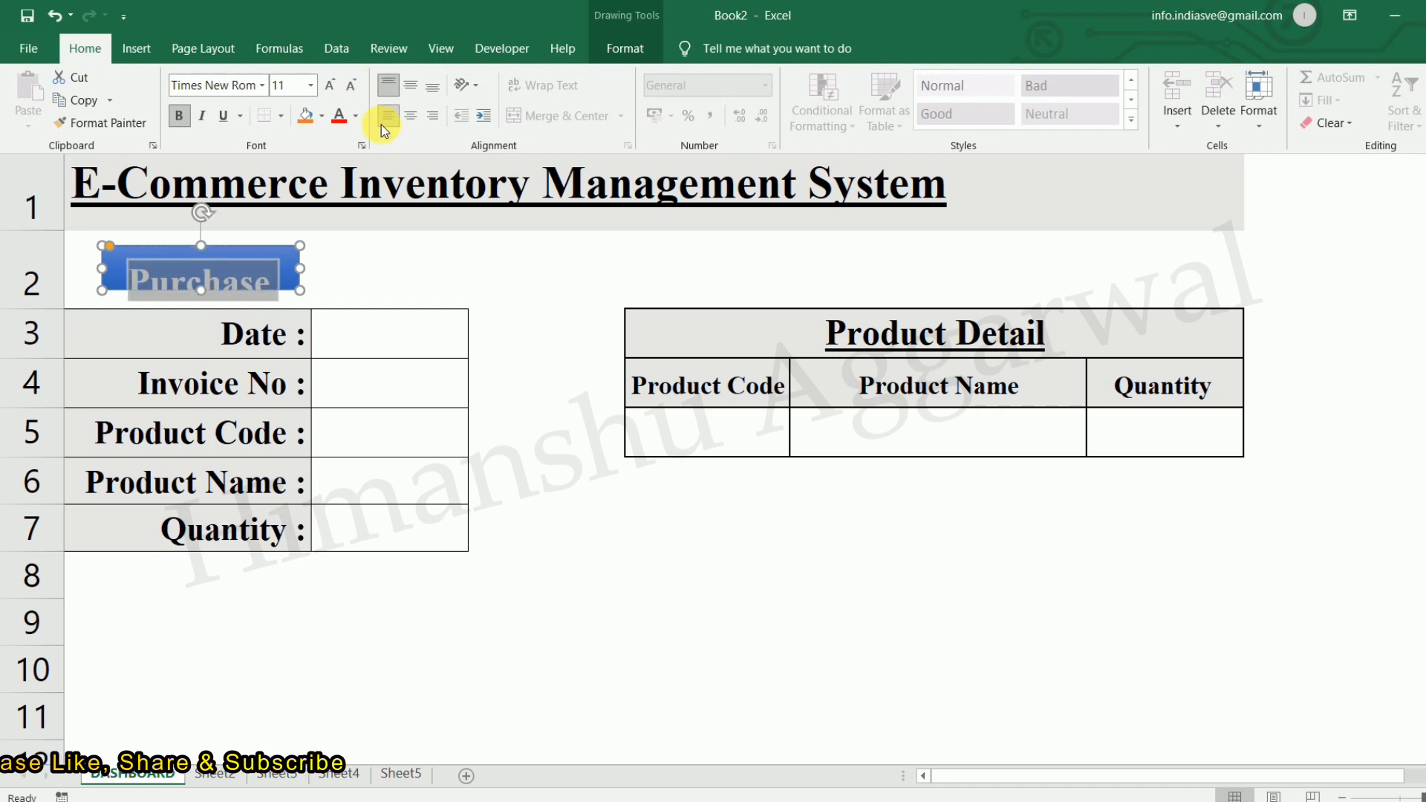
left_click(407, 83)
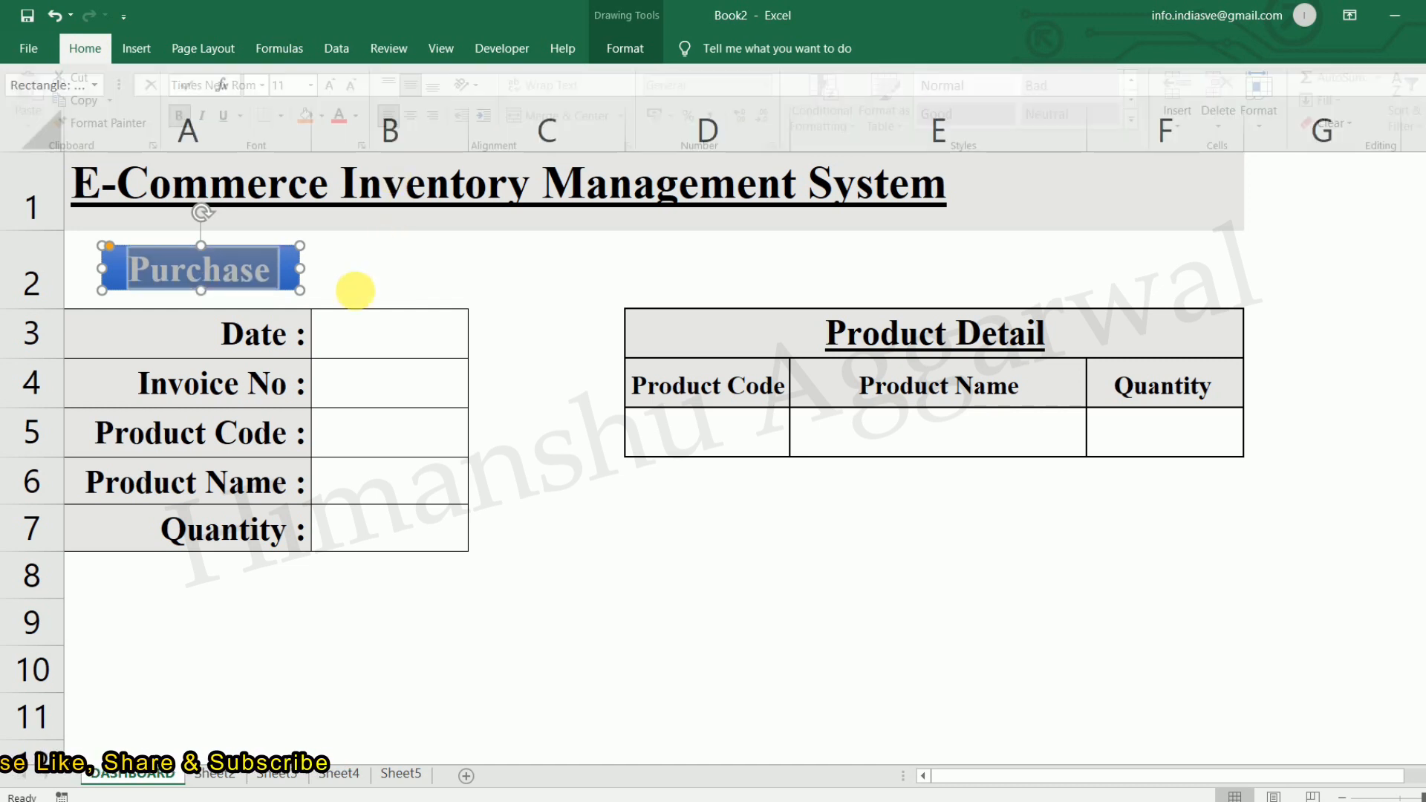
left_click(366, 255)
left_click(594, 665)
Duplicate the Purchase button beside the original in row 2 and label the copy "Sales".
left_click(289, 265)
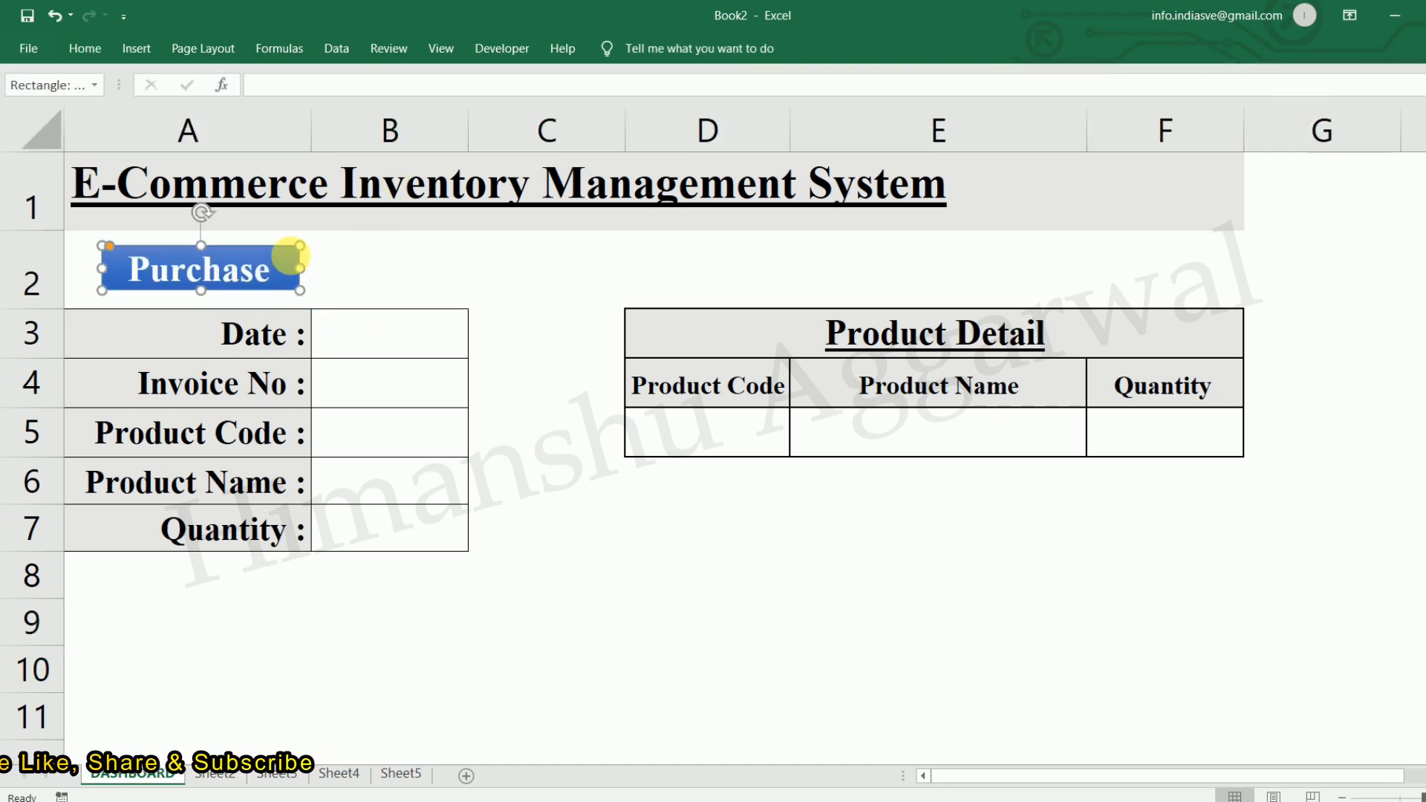
left_click_drag(291, 260, 507, 266)
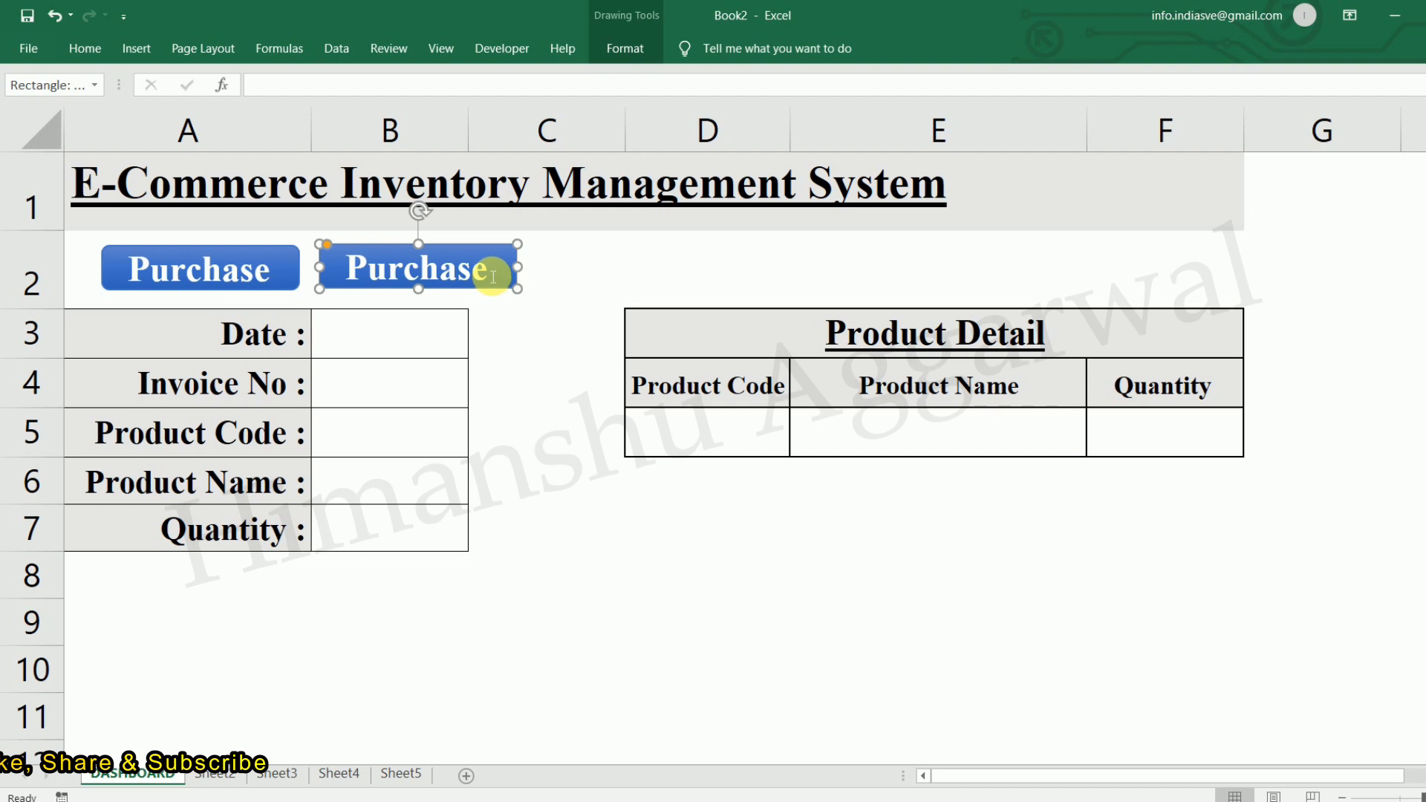
double_click(455, 270)
type("Sales")
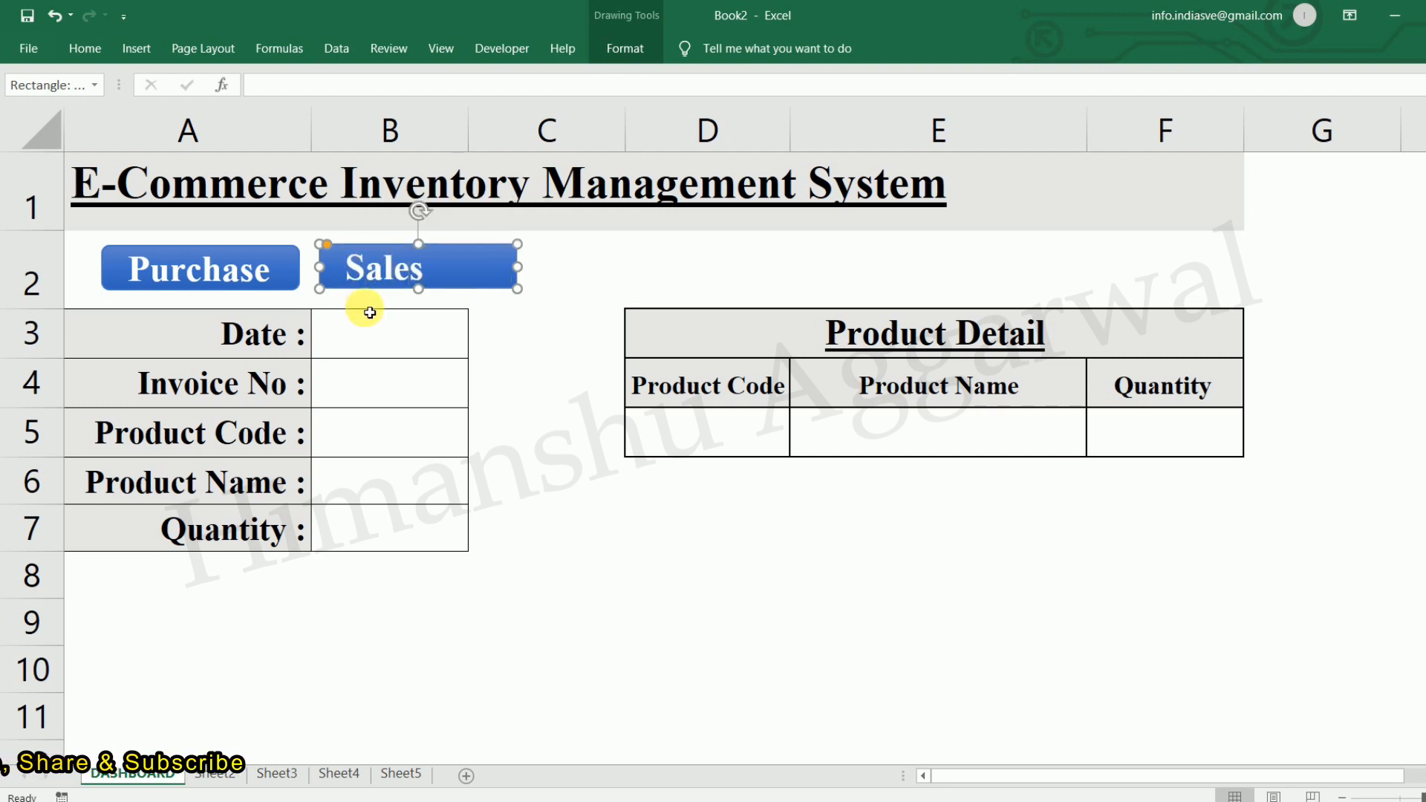
Center the Sales button's text horizontally.
left_click(429, 271)
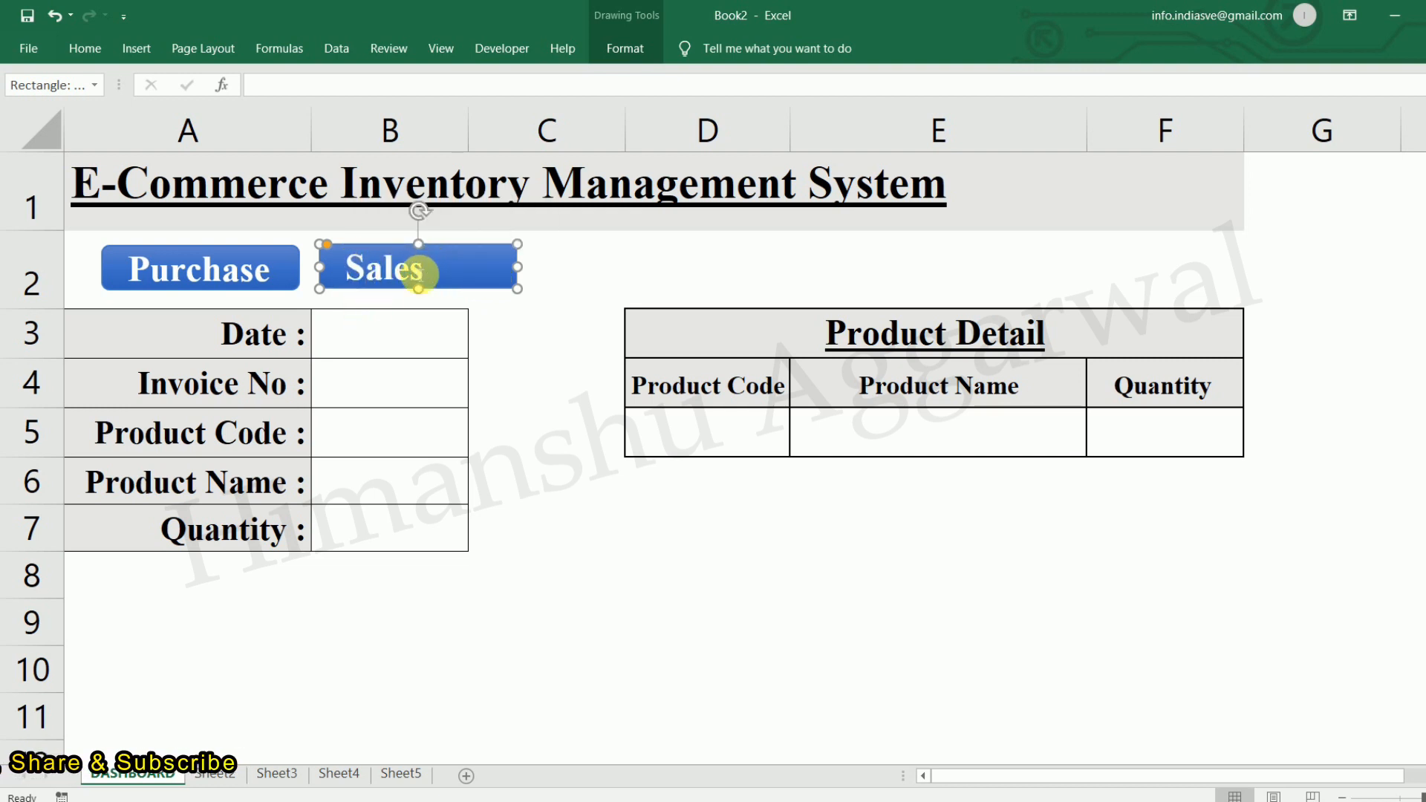
left_click_drag(429, 276, 310, 269)
left_click(84, 48)
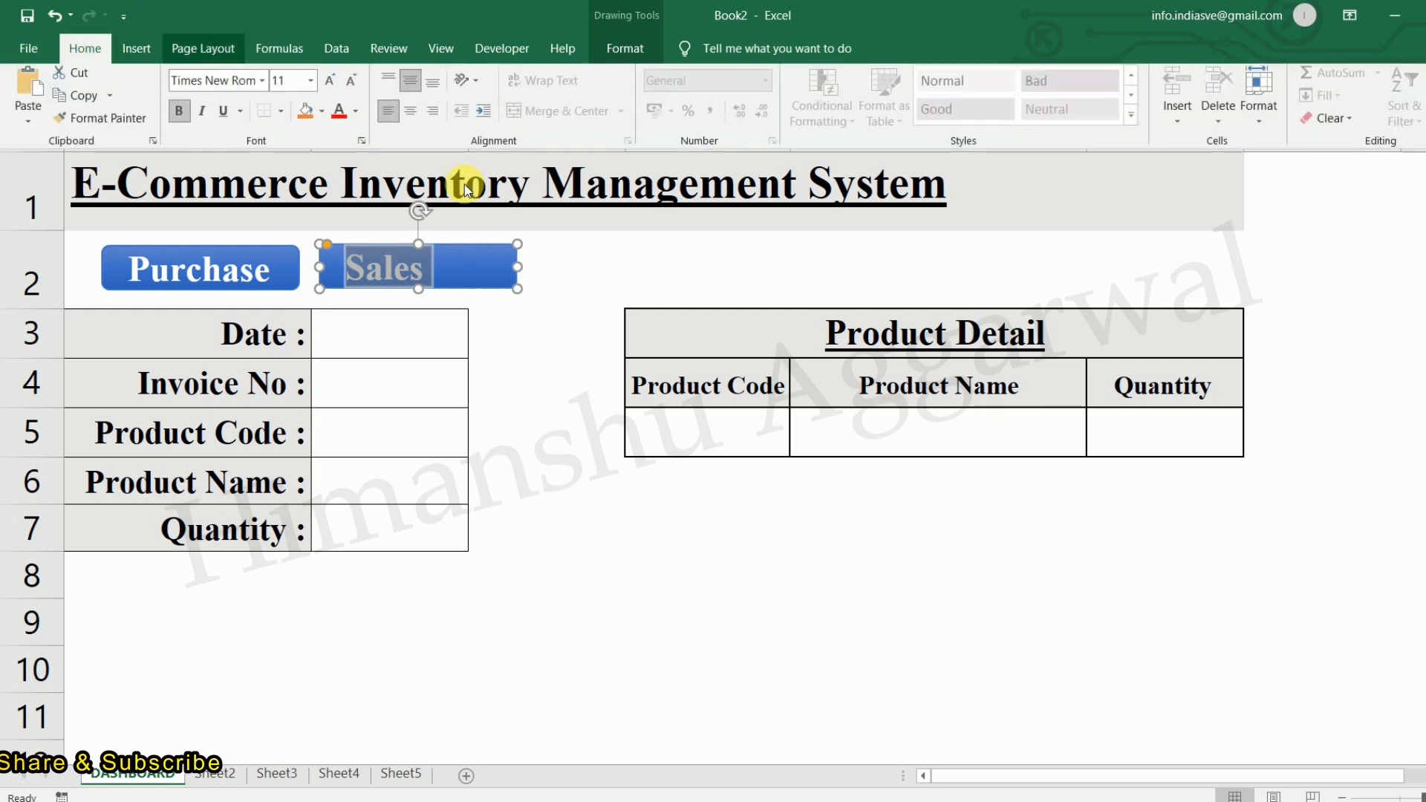
left_click(411, 117)
left_click(568, 368)
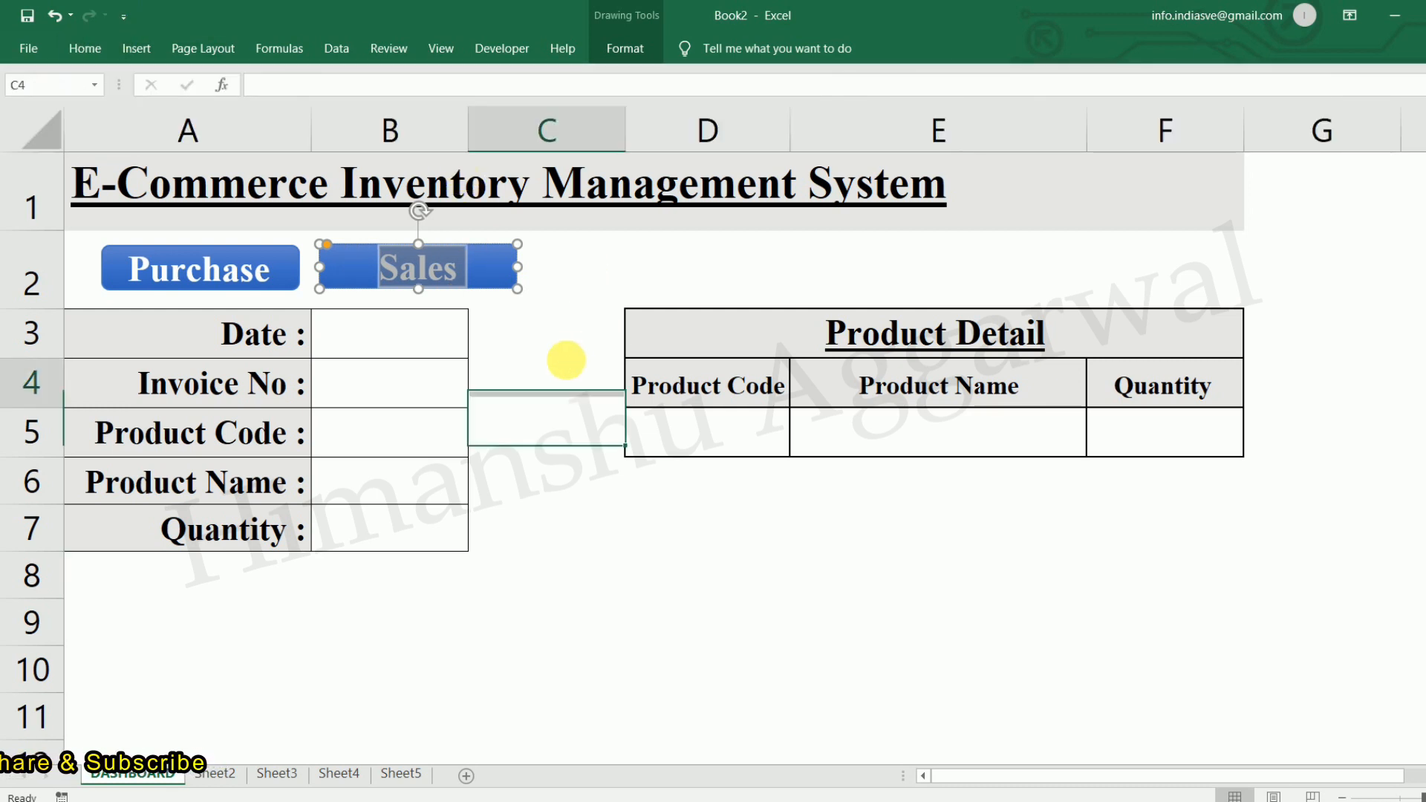
Place another copy of the Purchase button in row 2, to the right of the Sales button.
left_click(524, 262)
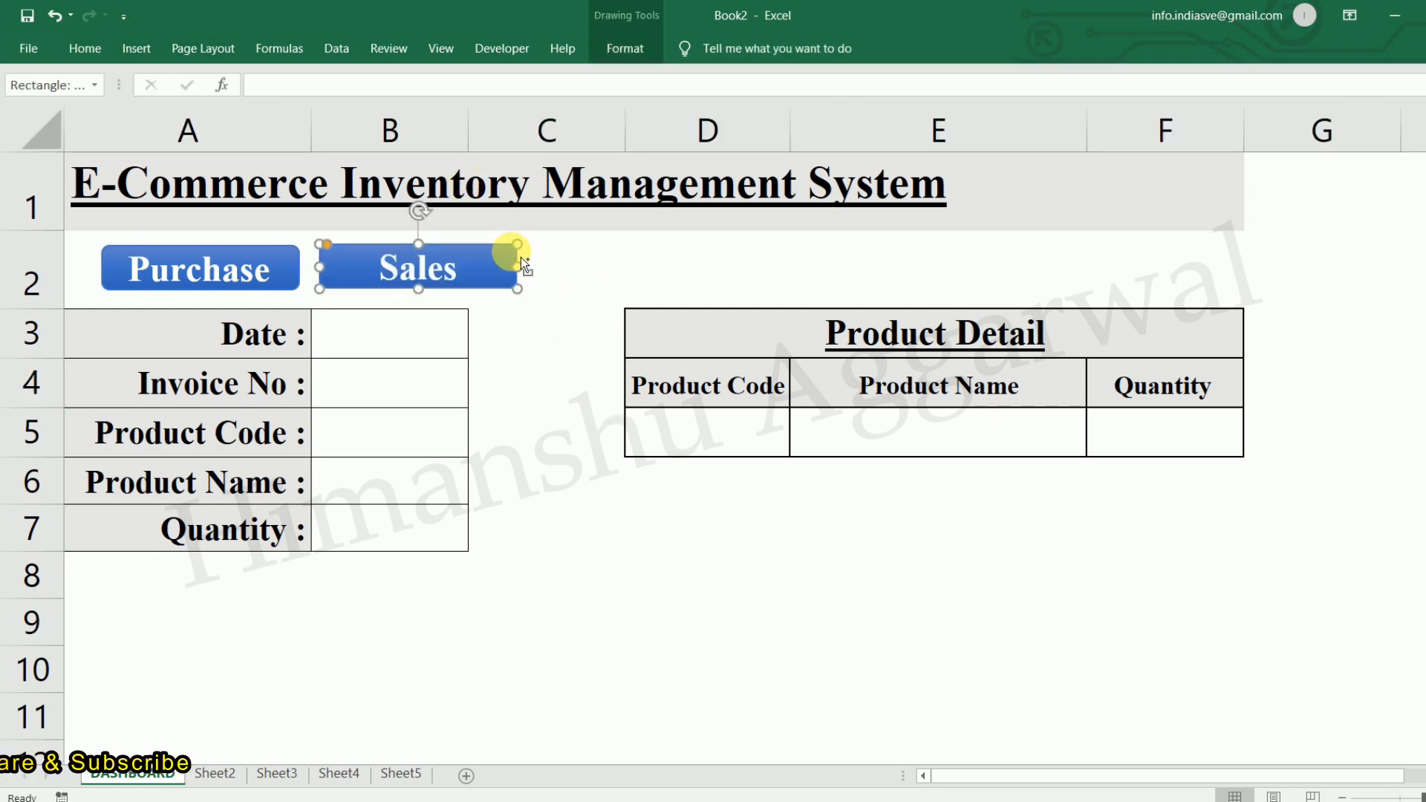
key("ctrl+v")
left_click_drag(534, 297, 649, 273)
key("ctrl+z")
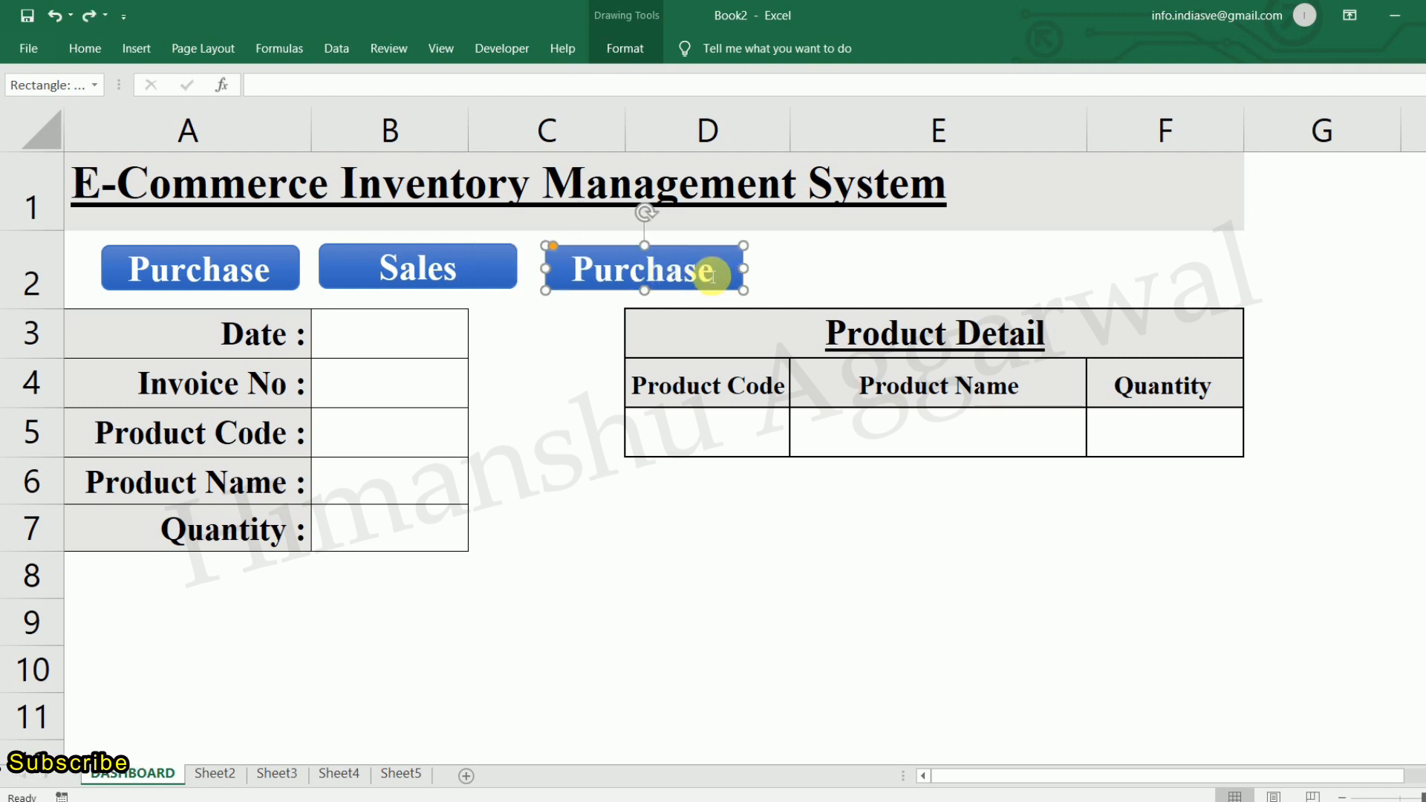
Replace the third button's label with "Return".
left_click(719, 277)
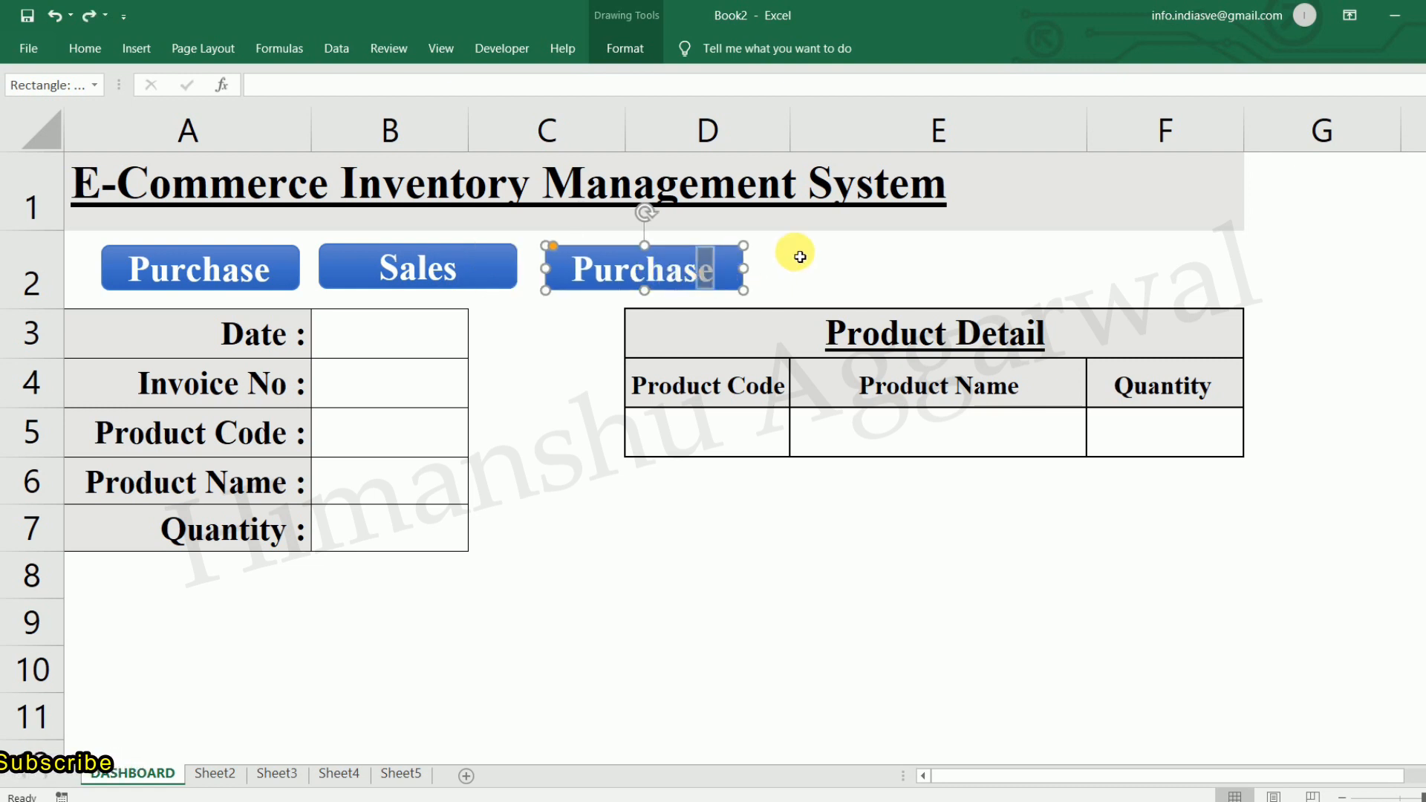
key("shift+Left")
key("shift+Left")
key("shift+Left")
key("shift+Left")
key("shift+Left")
key("shift+Left")
type("Re")
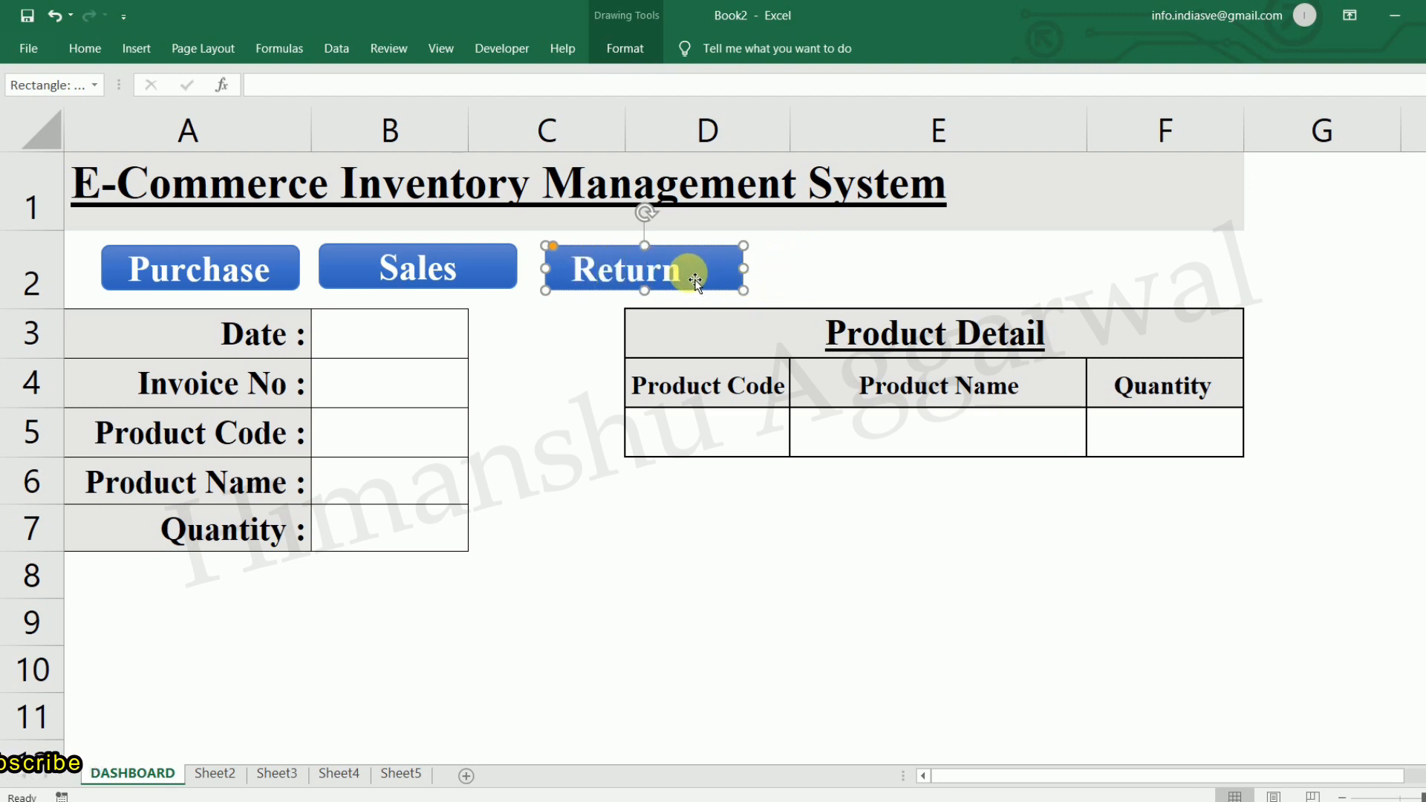
Center the Return button's text horizontally.
left_click_drag(681, 272, 542, 246)
double_click(93, 49)
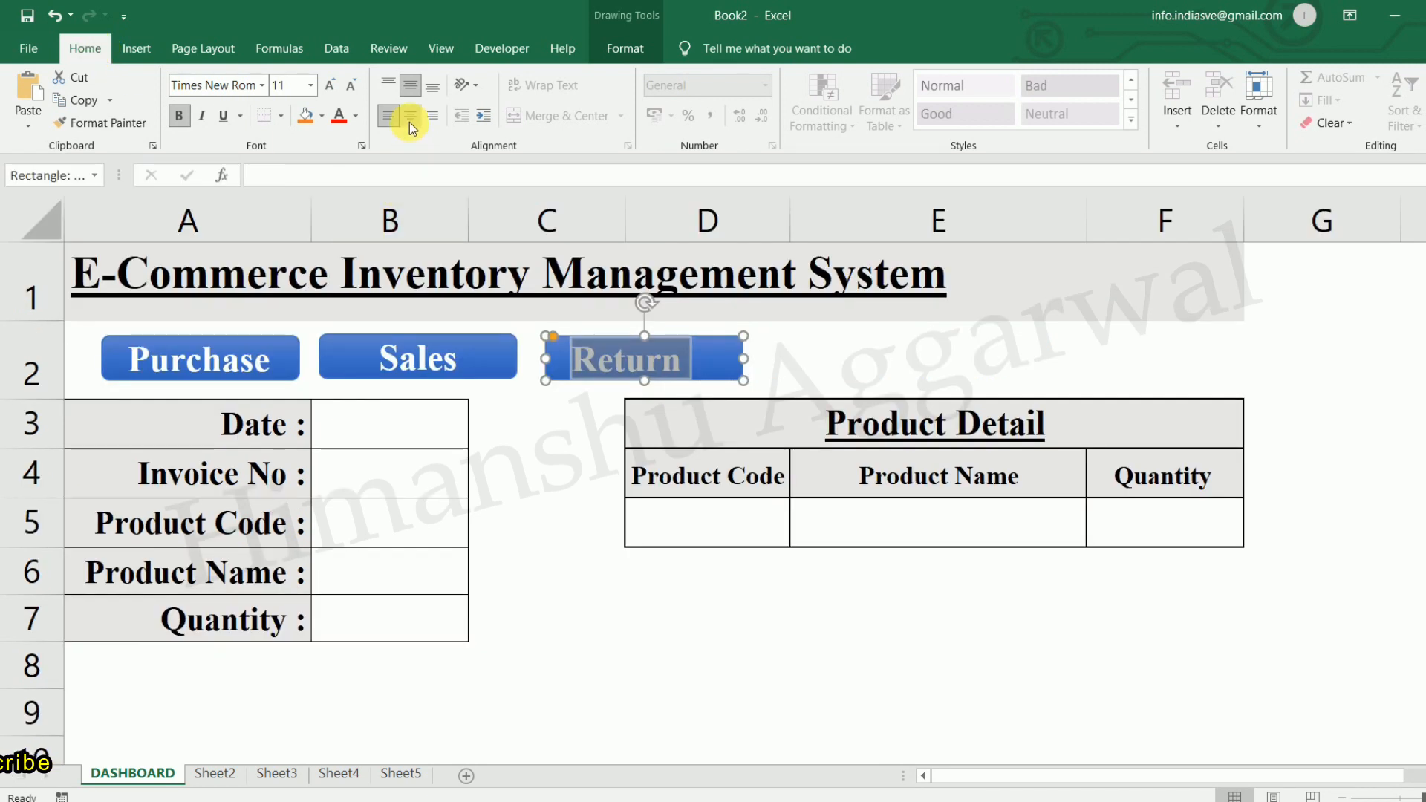
left_click(410, 119)
left_click(833, 362)
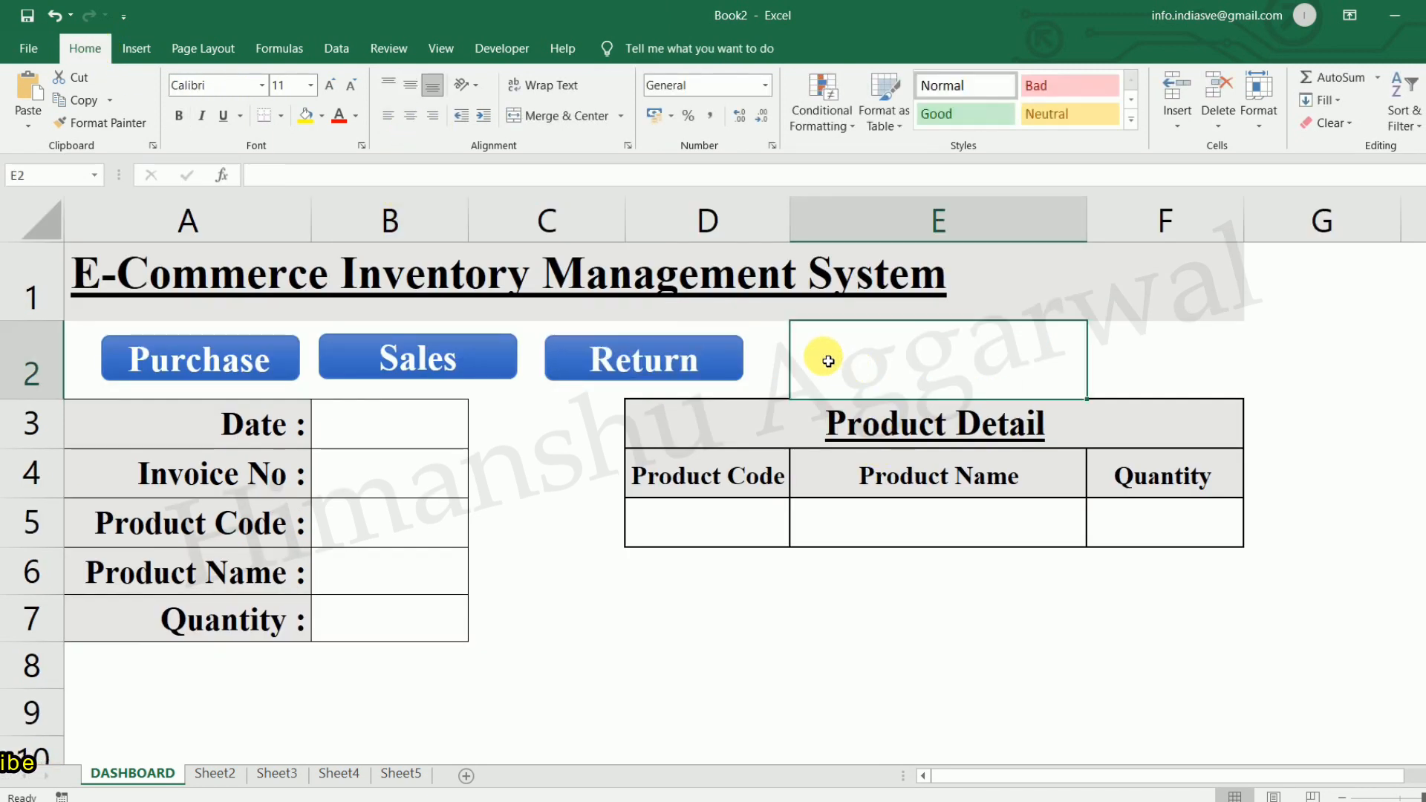
Paste another button to the right of the Return button in row 2 and label it "Stock".
left_click(739, 355)
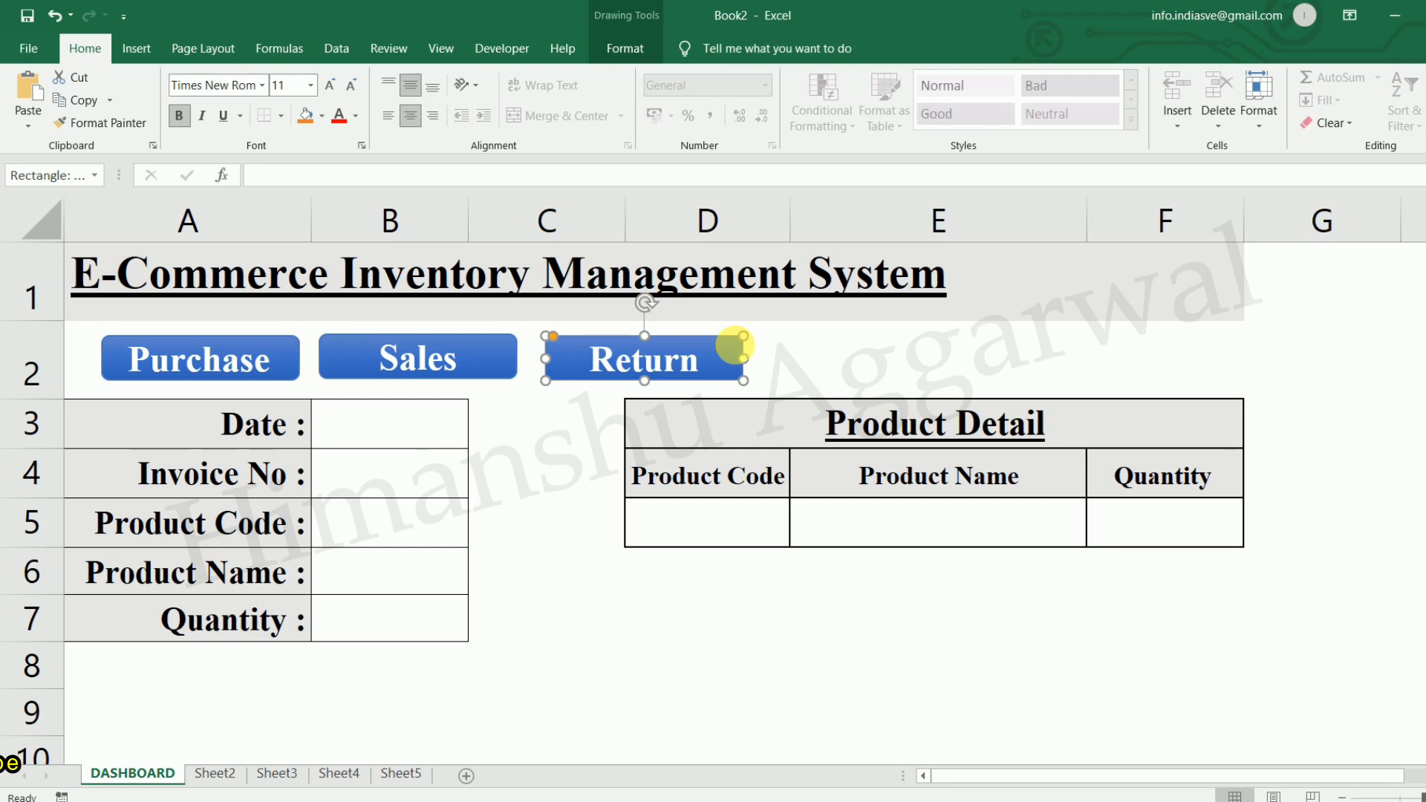
key("ctrl+v")
left_click_drag(763, 385, 850, 359)
type("Stock")
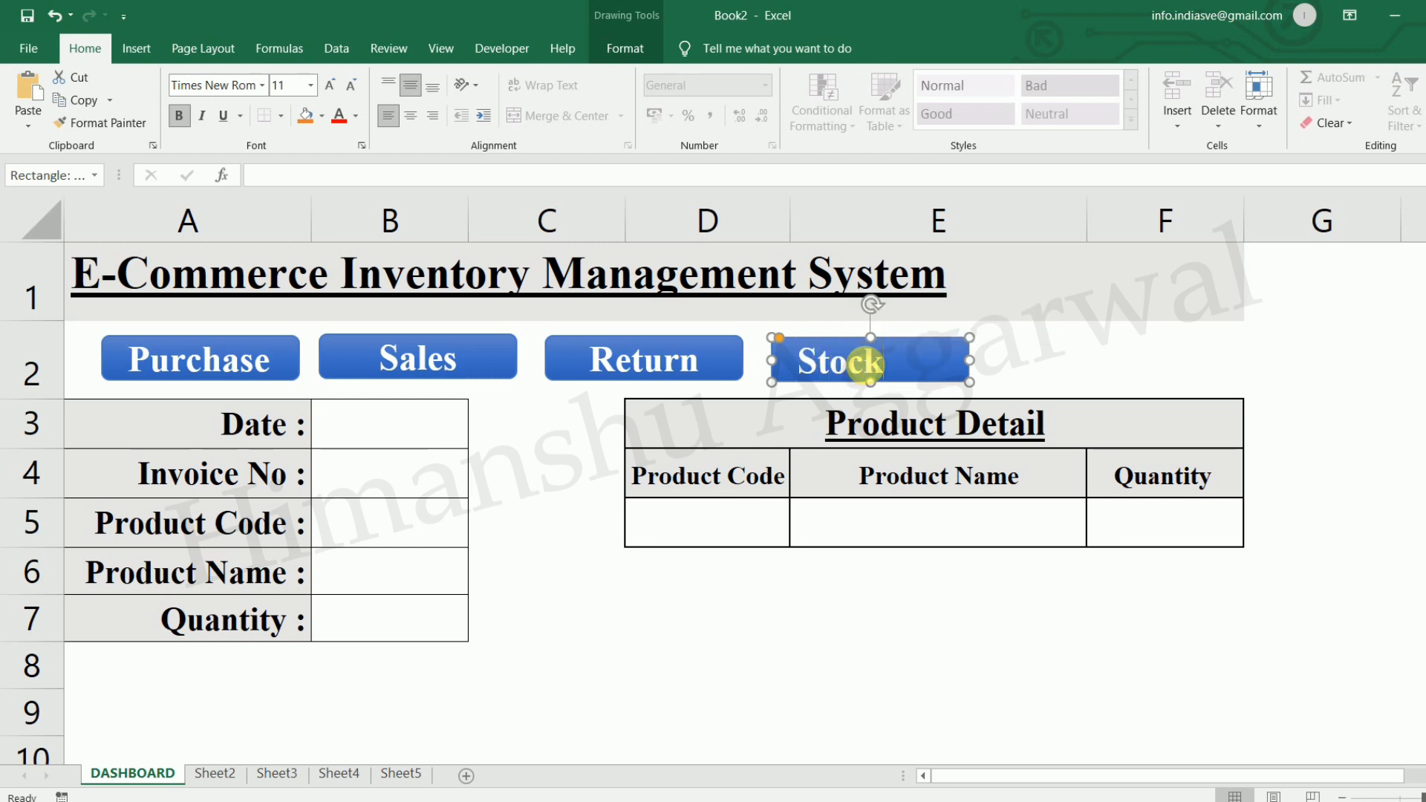
Center the Stock button's text horizontally and collapse the ribbon.
double_click(884, 367)
left_click(411, 115)
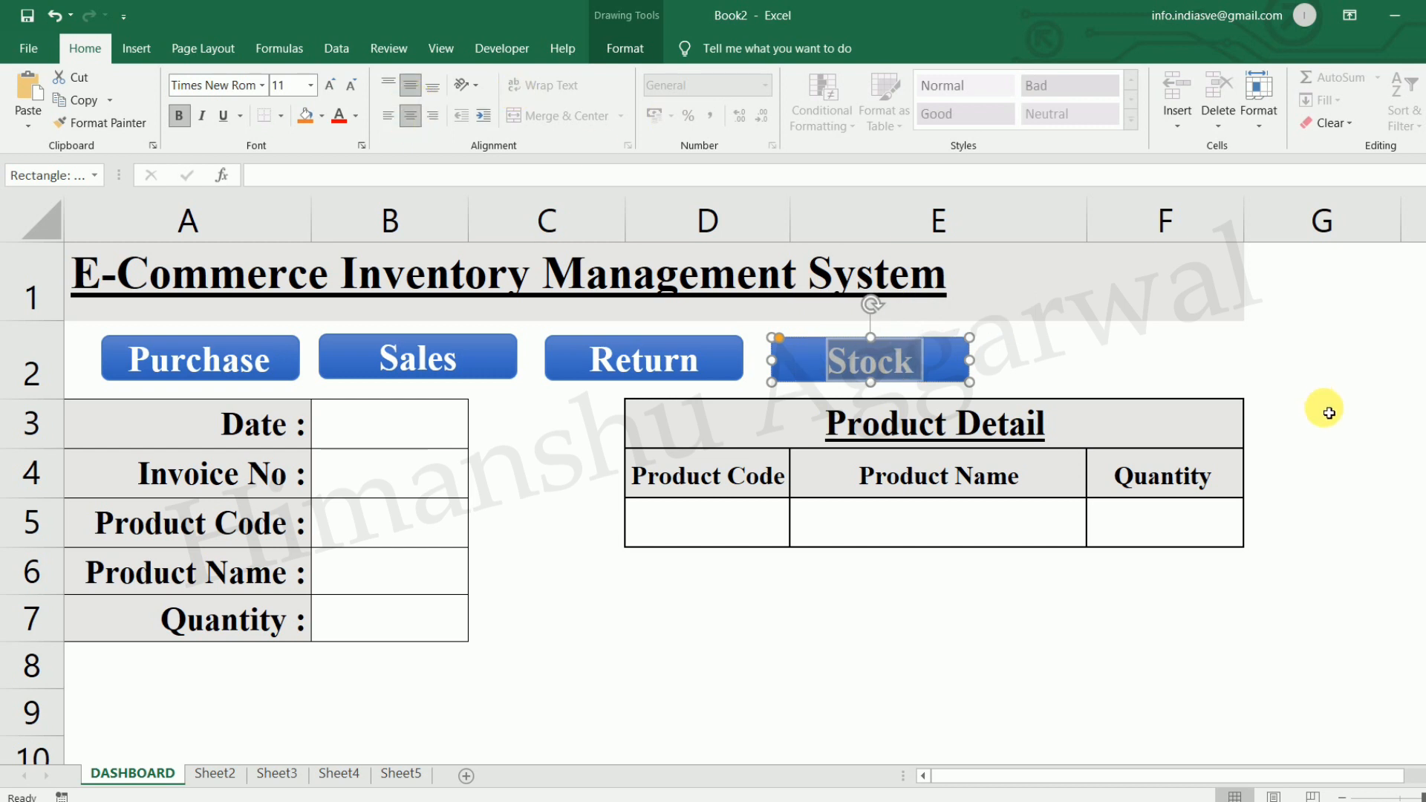
left_click(1315, 404)
left_click(1091, 633)
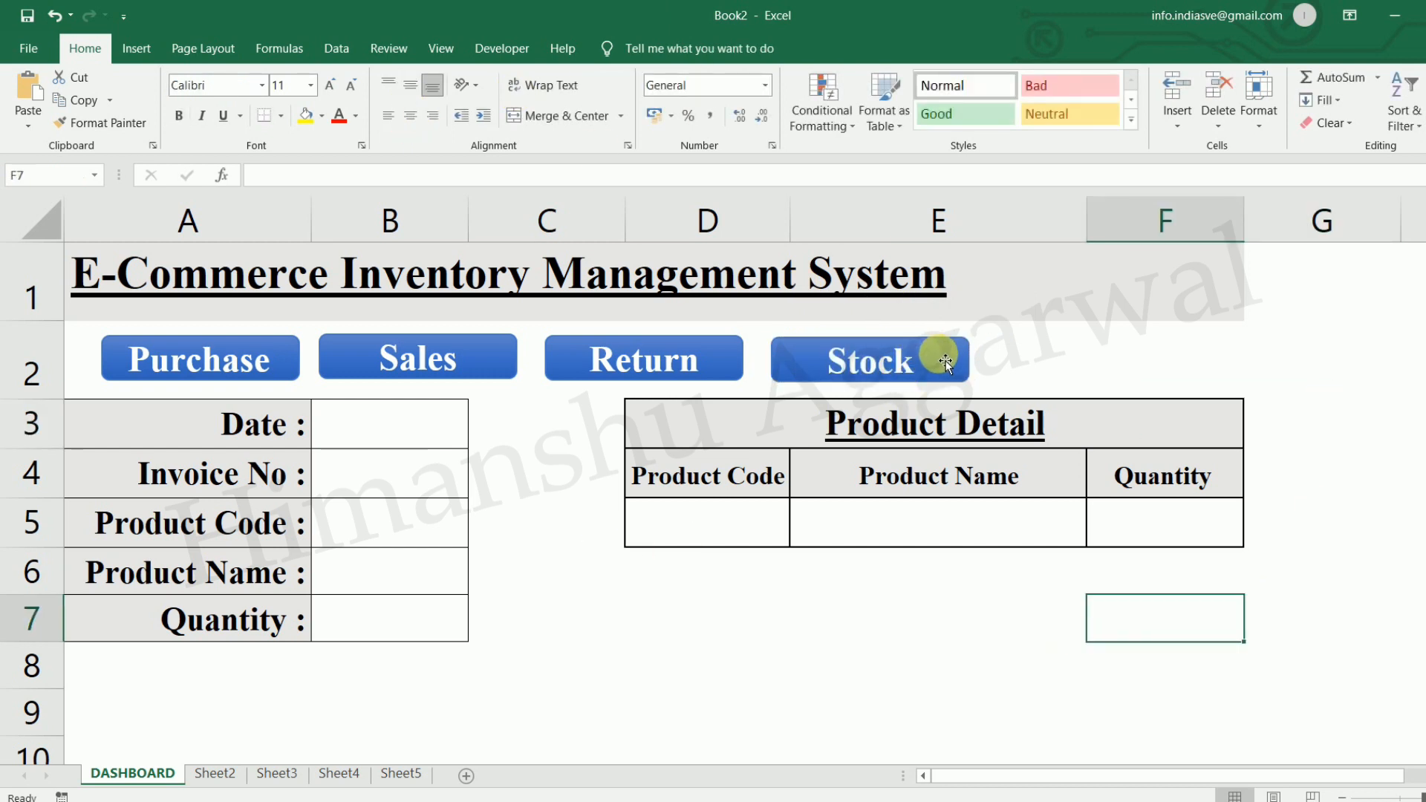
double_click(81, 50)
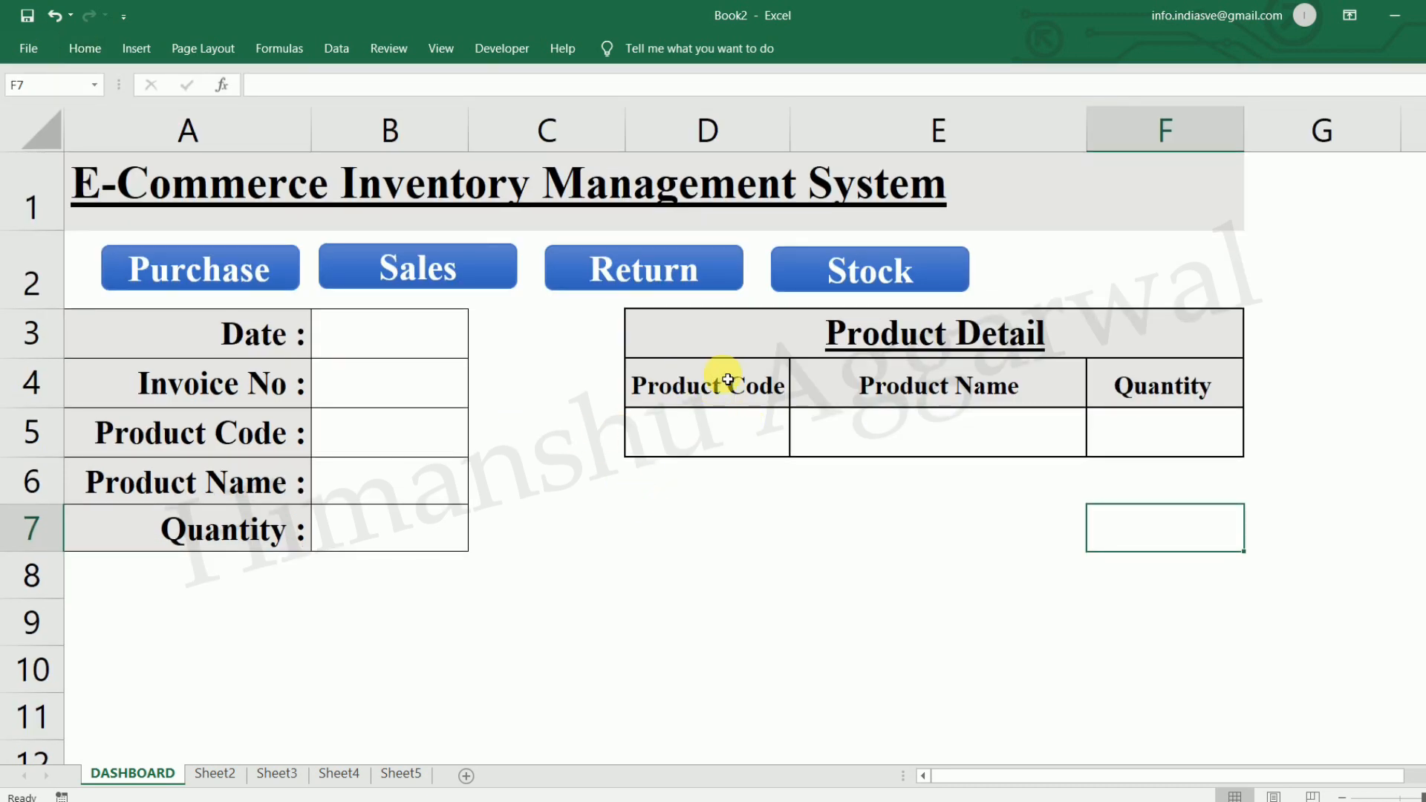
Review the Dashboard layout and sheet names in the Inventory management System workbook and return to Book2.
left_click(891, 801)
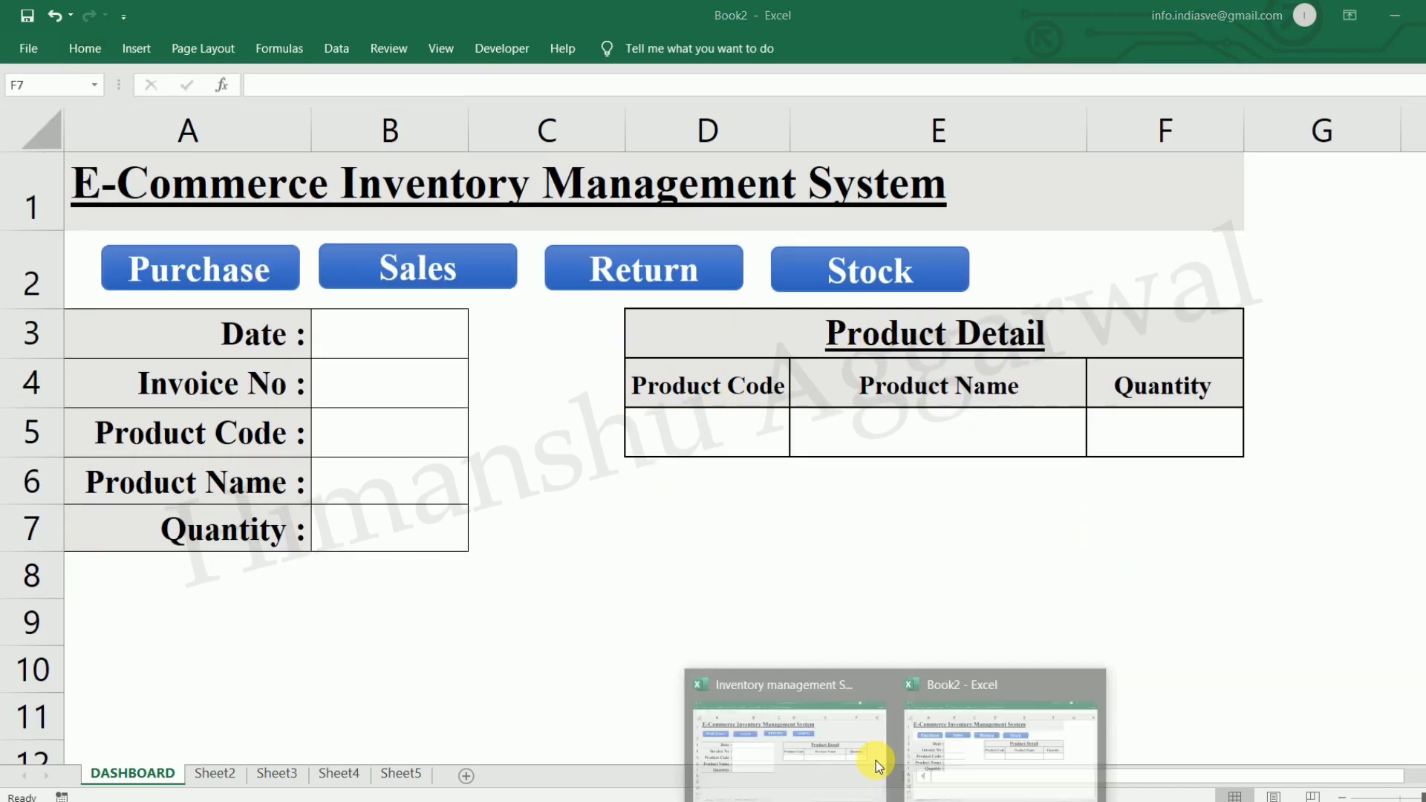
left_click(879, 765)
left_click(784, 597)
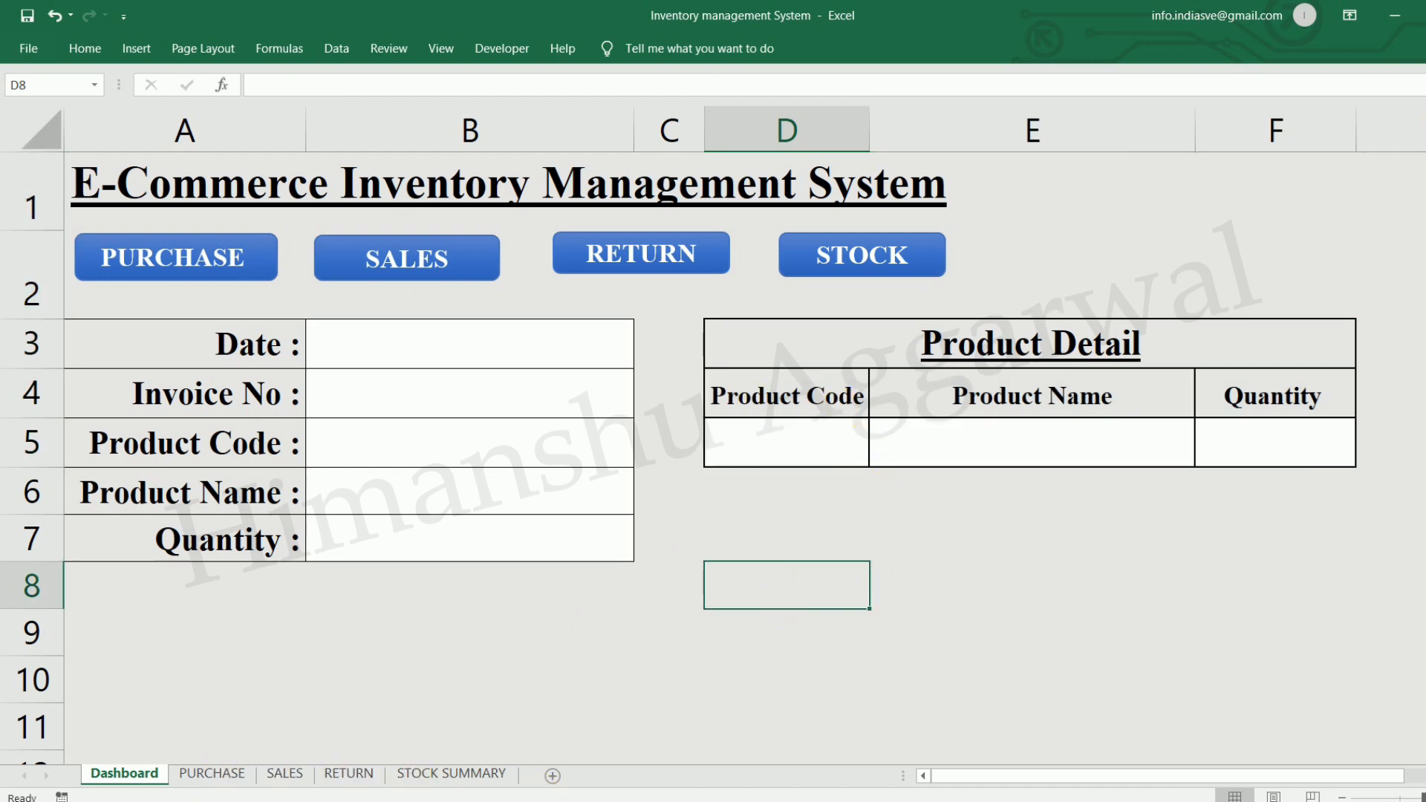
left_click(1050, 663)
Rename Sheet2 as "PURCHASE" in capital letters.
double_click(232, 773)
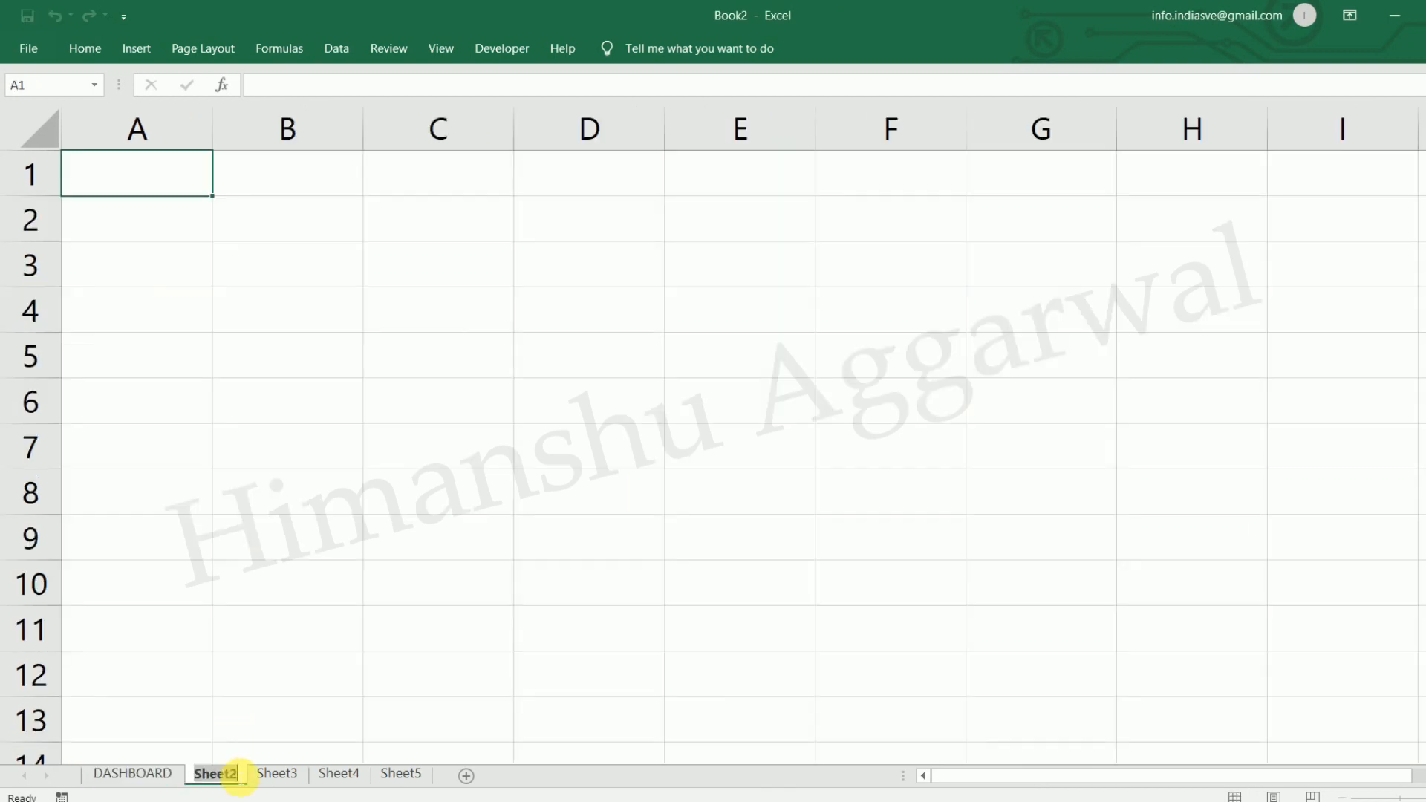
type("Purchase")
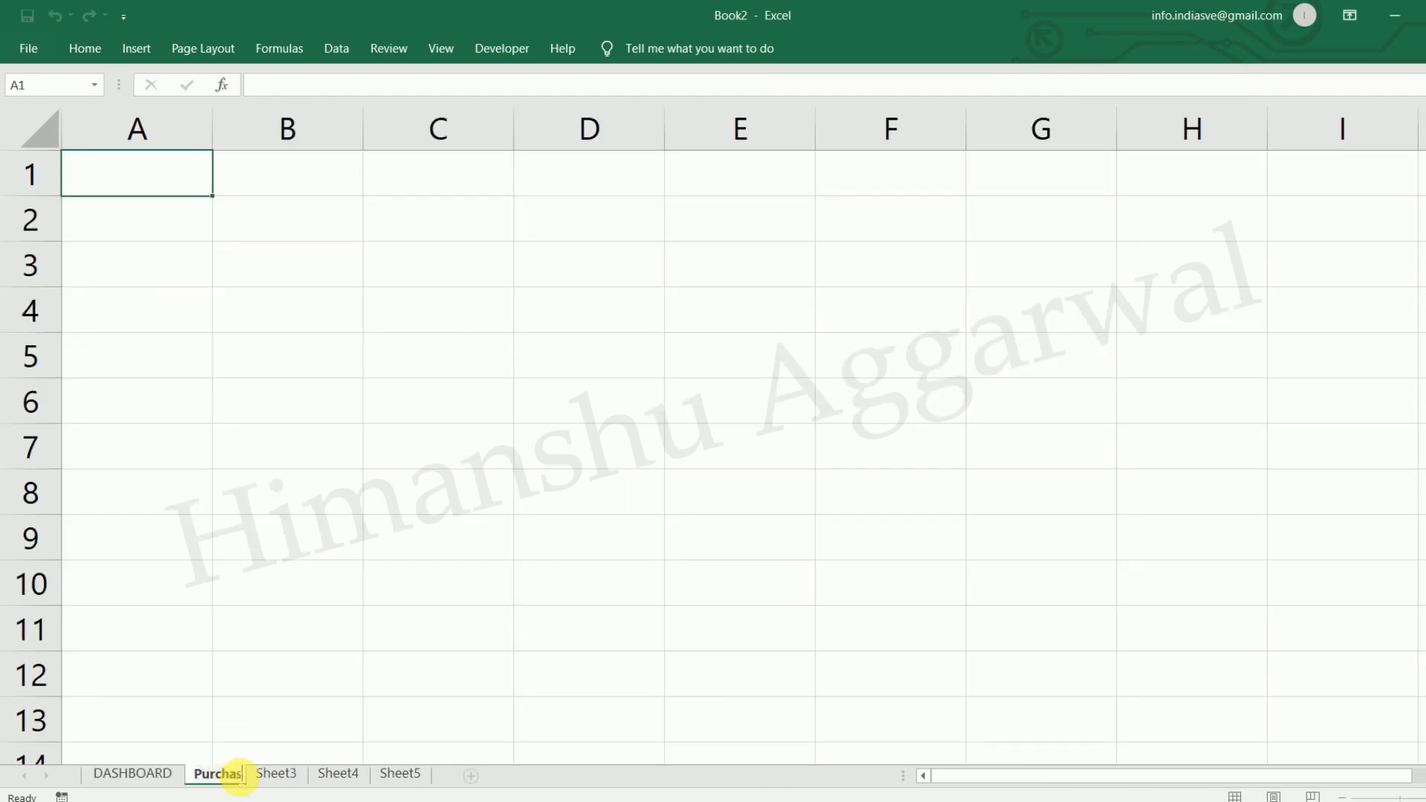
key("BackSpace")
key("BackSpace")
key("BackSpace")
key("BackSpace")
key("BackSpace")
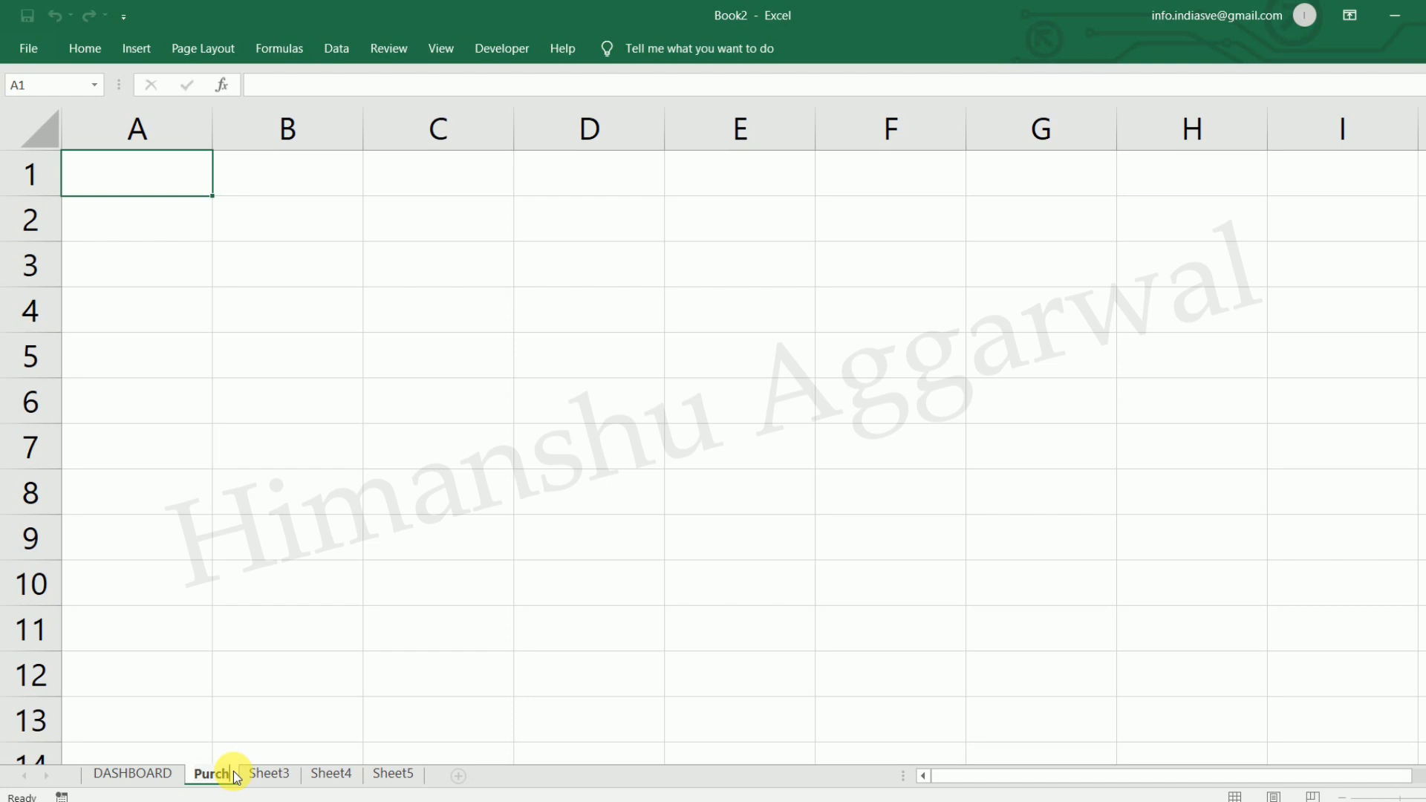
key("BackSpace")
type("URCHASE")
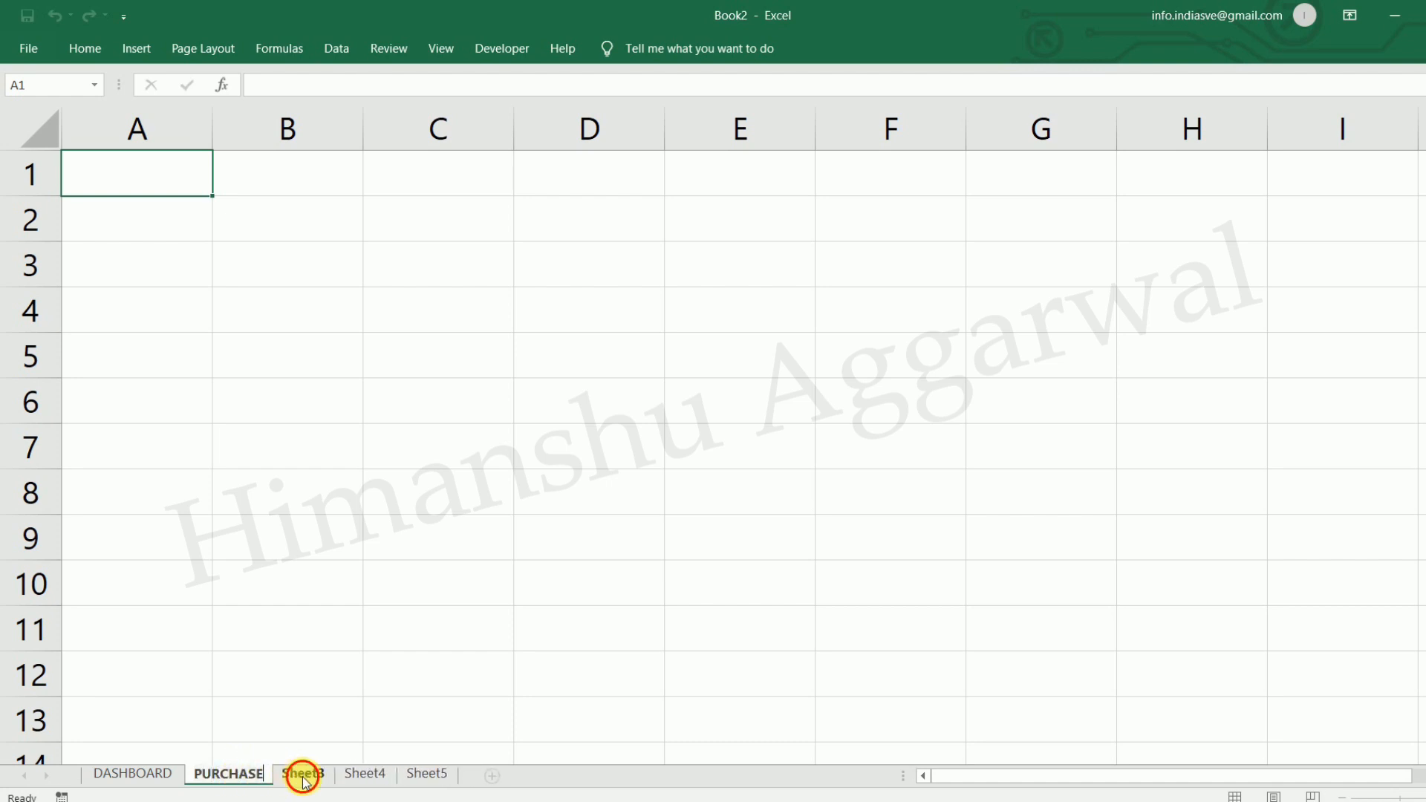
Rename Sheet3 as "SALES" and Sheet4 as "RETURN".
double_click(303, 776)
type("SALES")
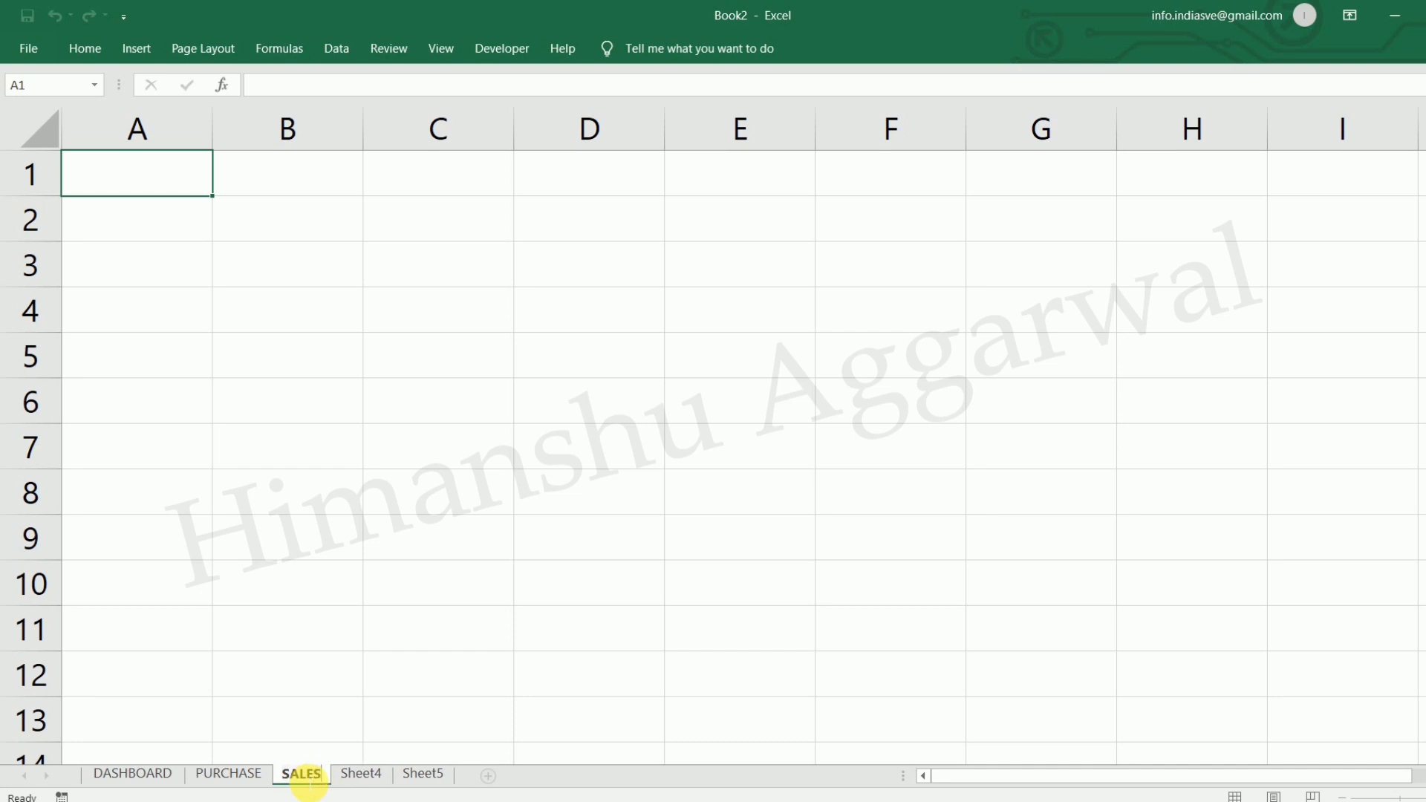
left_click(361, 767)
double_click(361, 774)
type("RETURN")
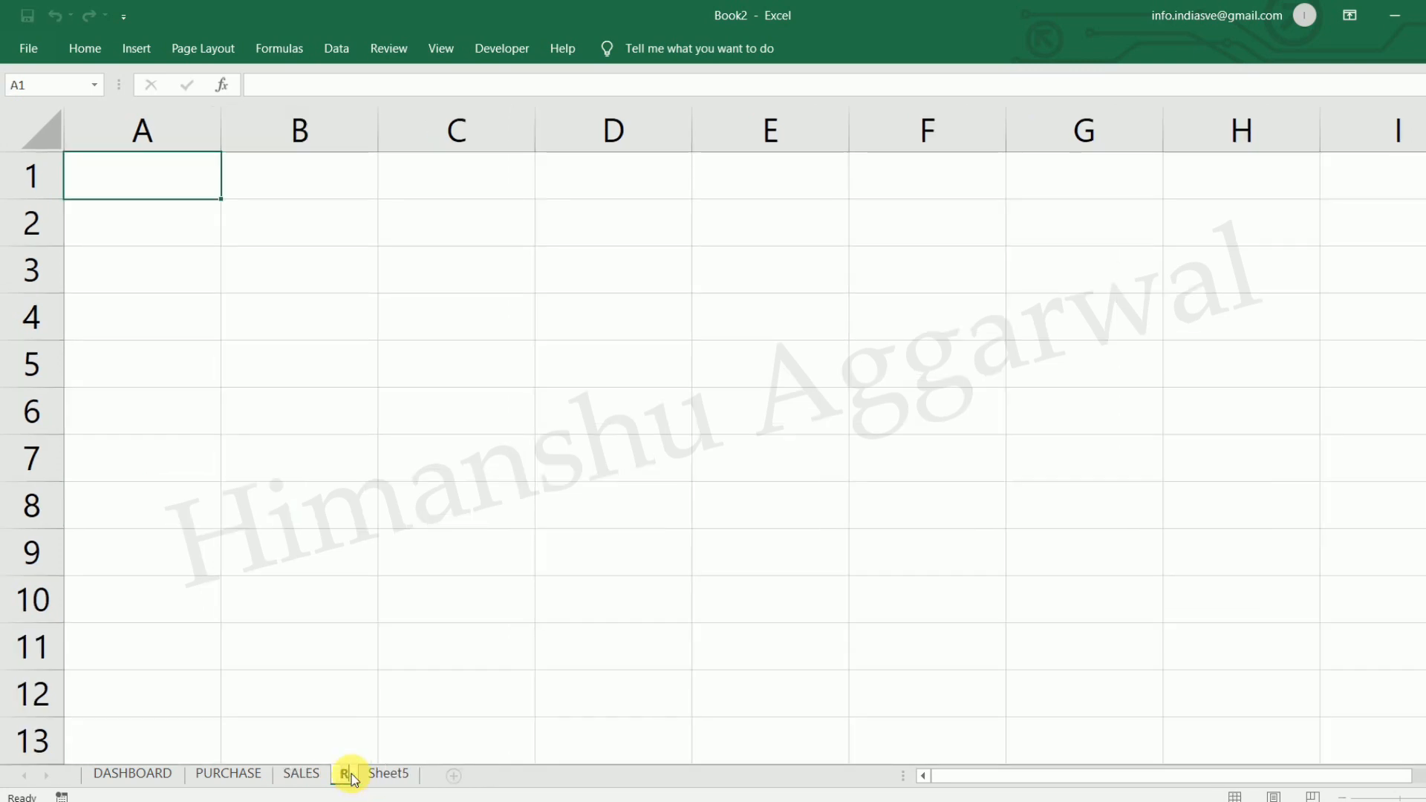
Rename Sheet5 as "STOCK SUMMARY".
double_click(415, 776)
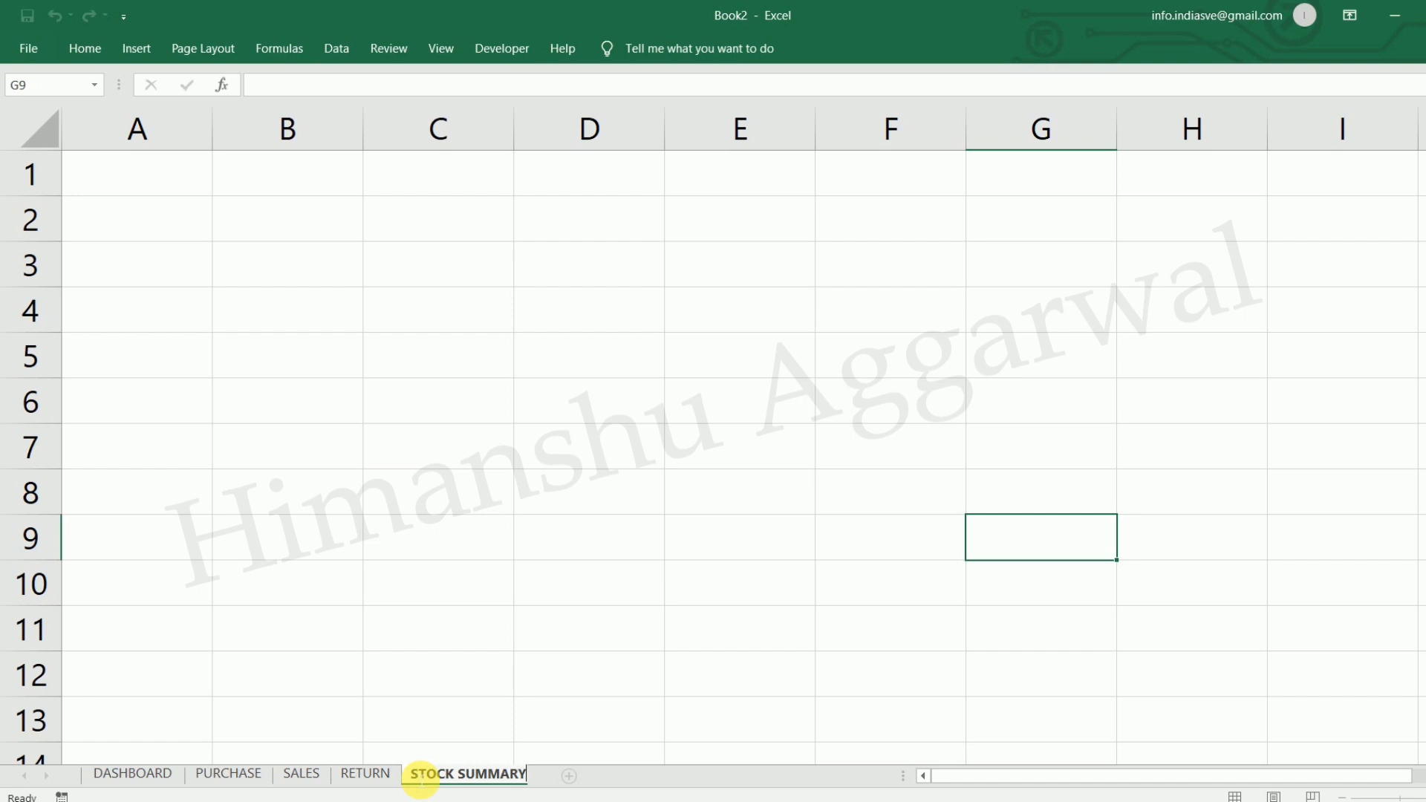
type("STOCK SUMMARY")
left_click(439, 598)
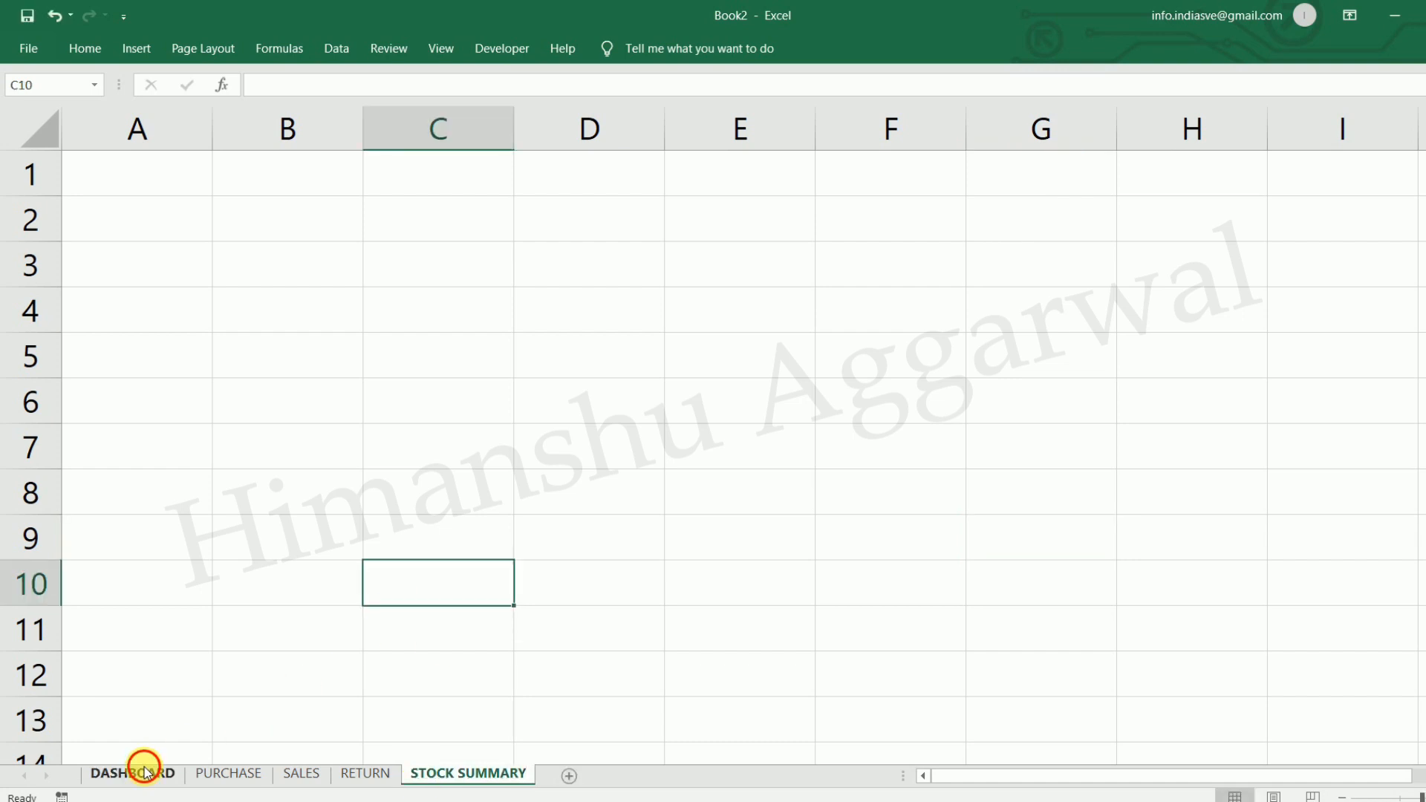
Copy the Purchase Register title and header rows (A1:E2) from the Inventory management System workbook into A1 of Book2's PURCHASE sheet.
left_click(144, 772)
left_click(377, 342)
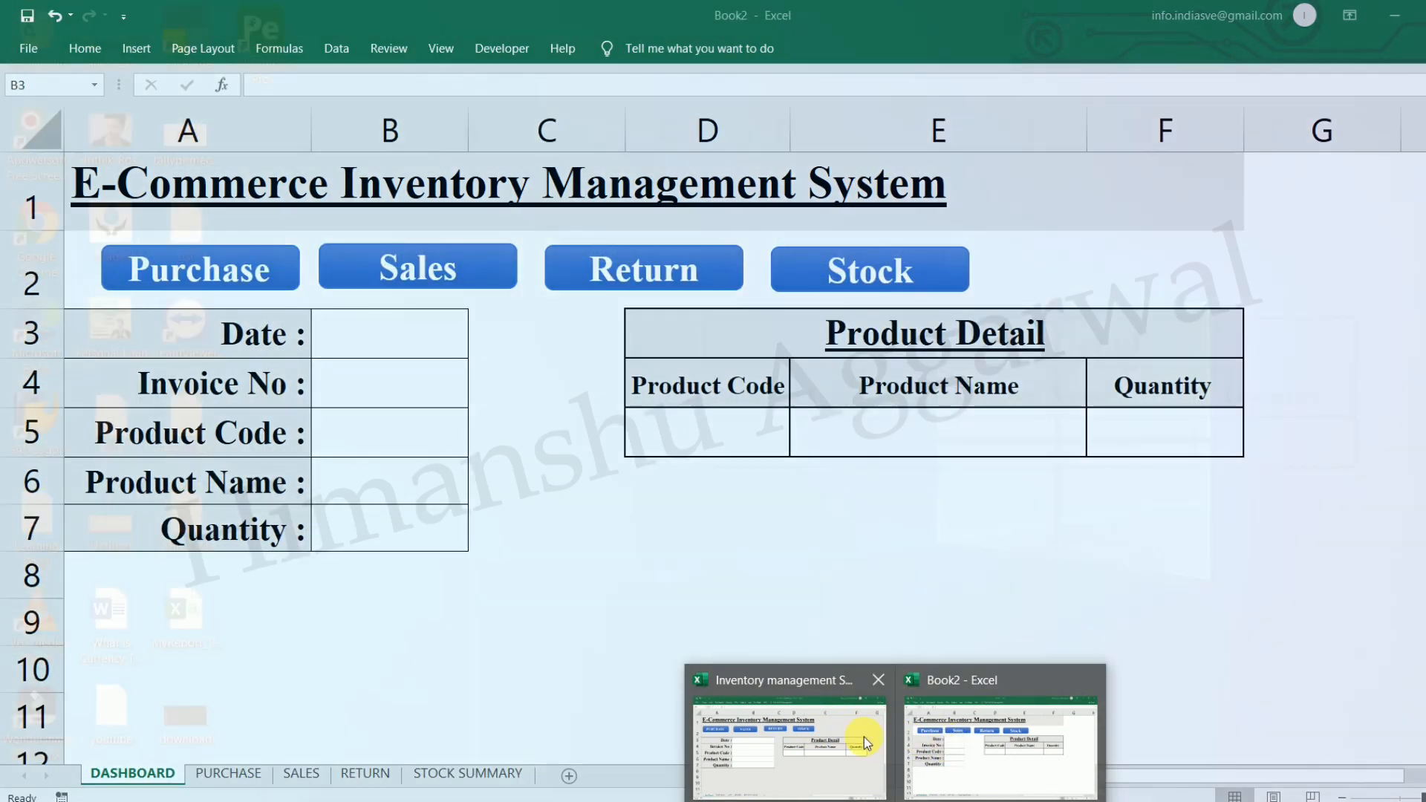
left_click(863, 736)
left_click(214, 773)
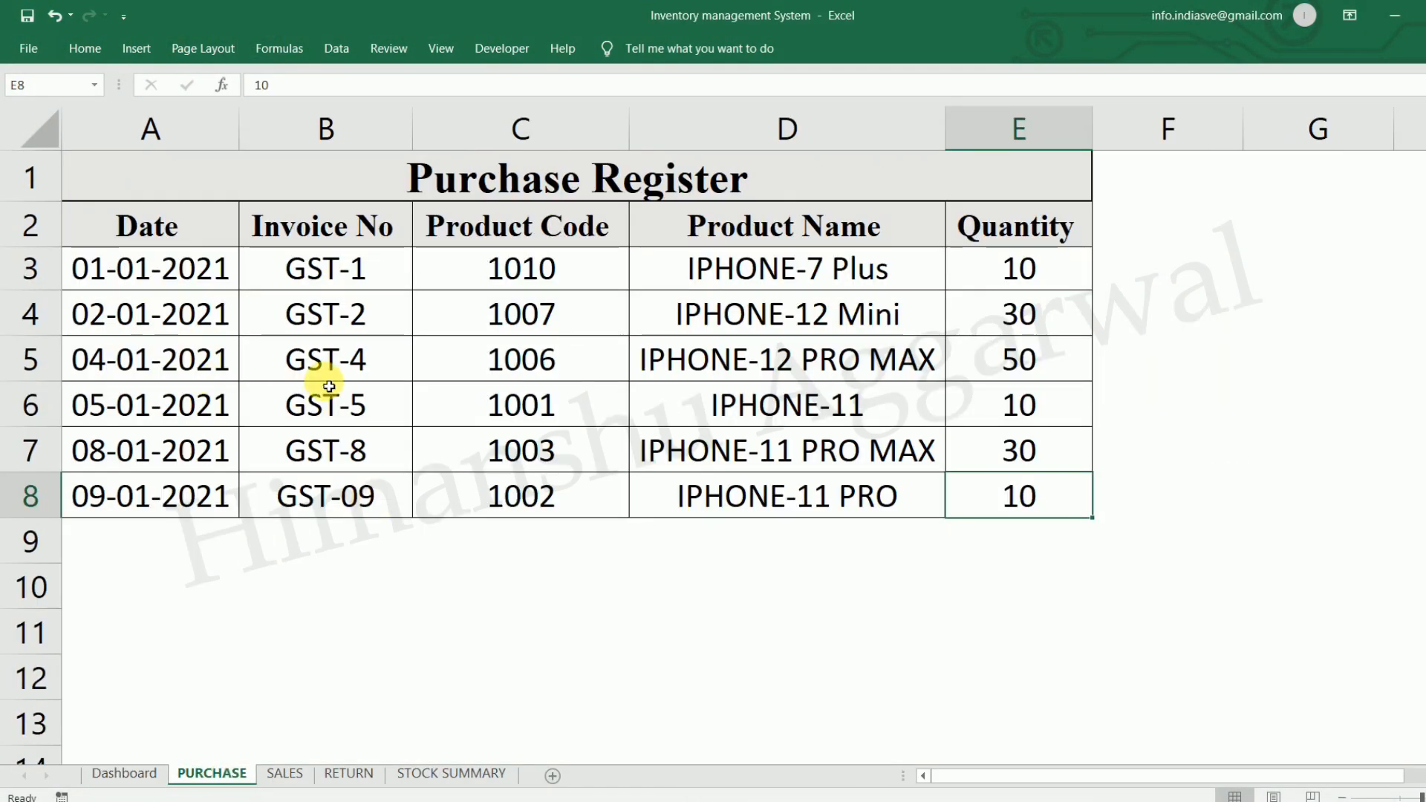
left_click_drag(132, 167, 236, 234)
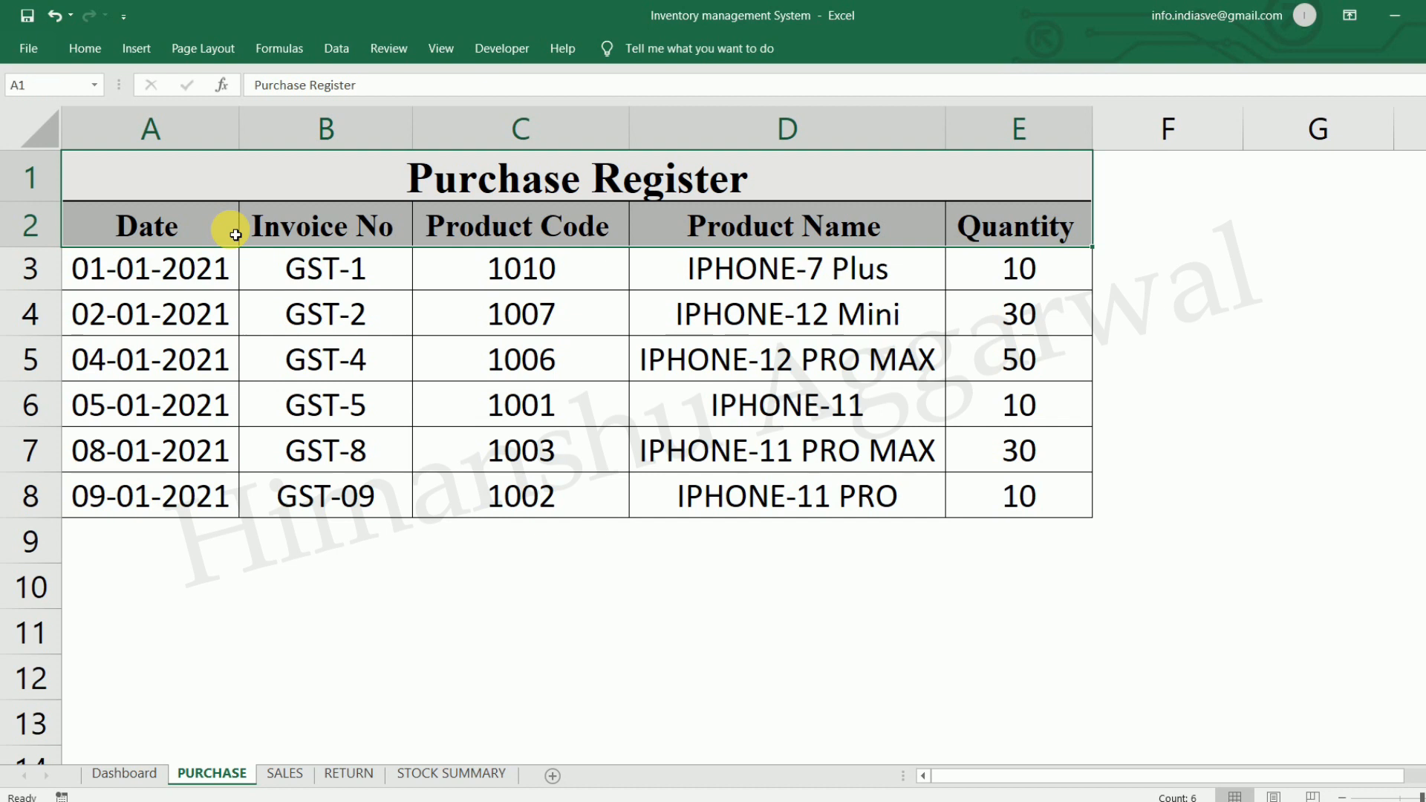
key("ctrl+c")
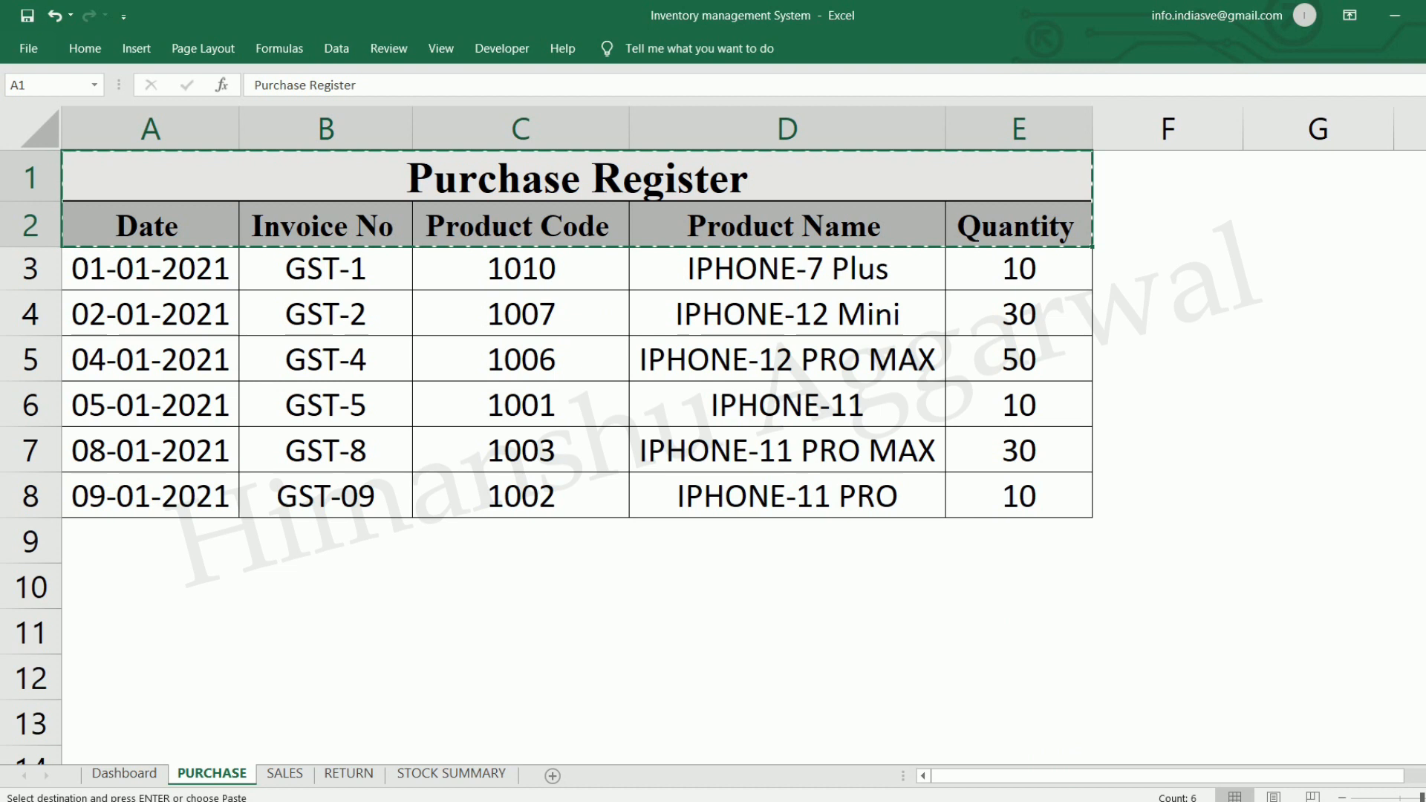
left_click(1077, 749)
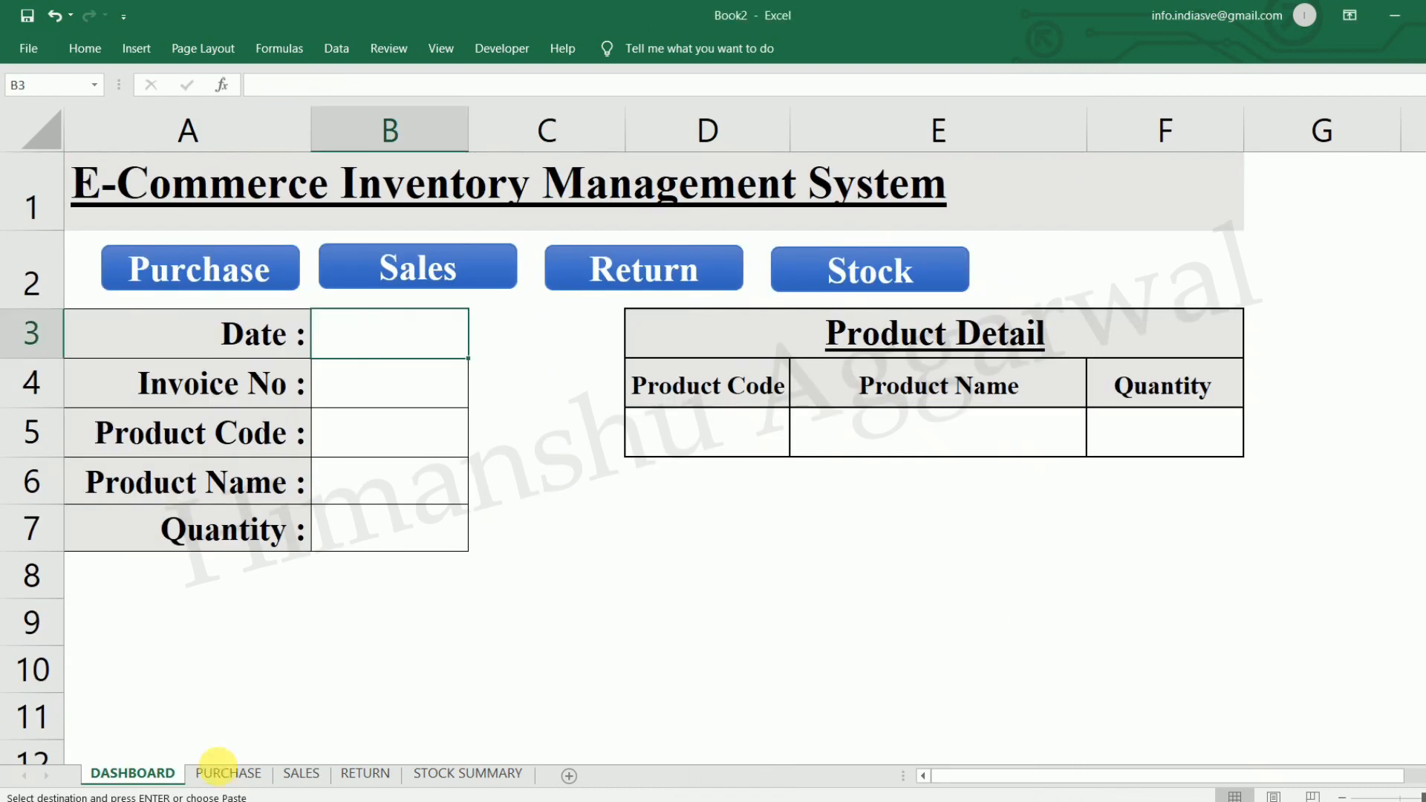
left_click(228, 775)
key("Return")
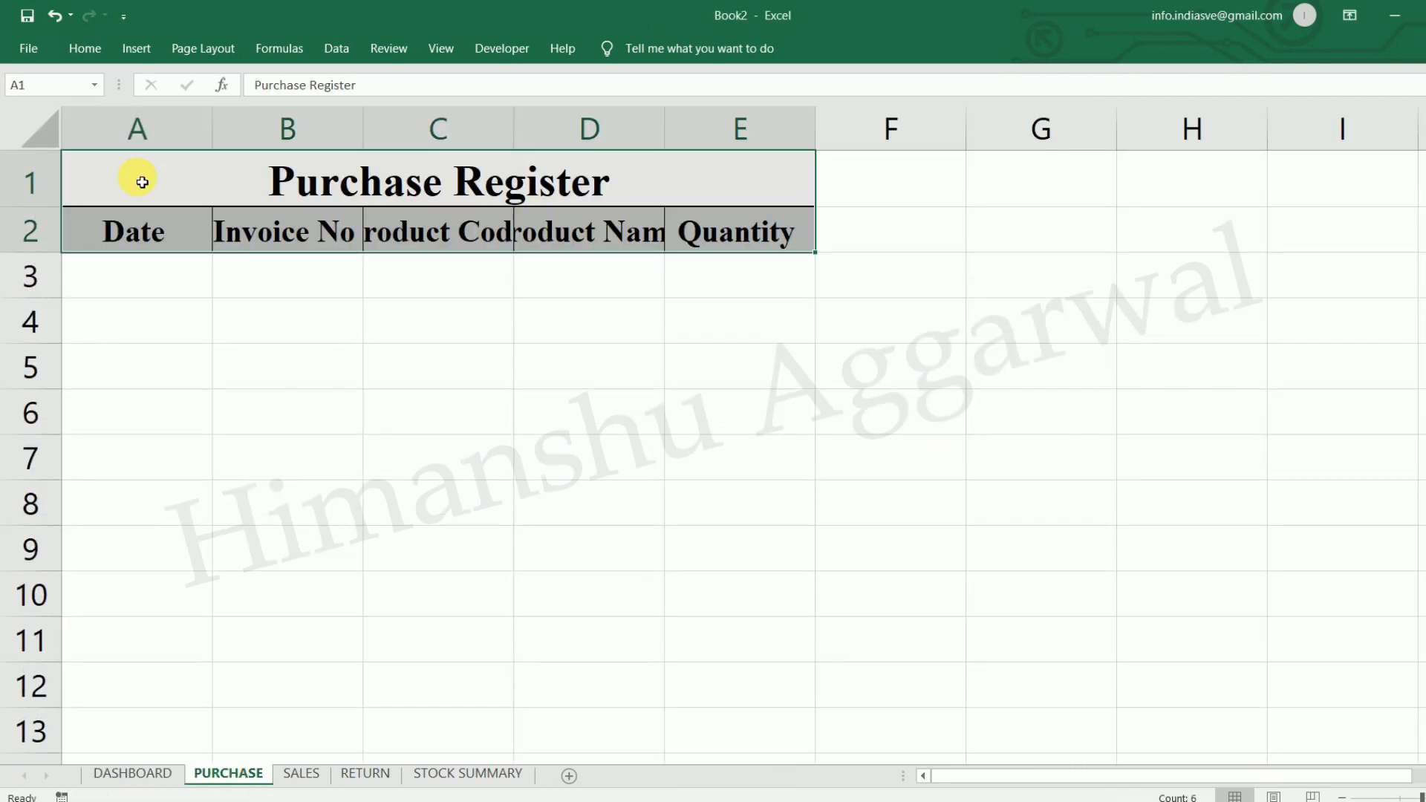
Hide the gridlines on the PURCHASE sheet and autofit all its column widths.
left_click(85, 49)
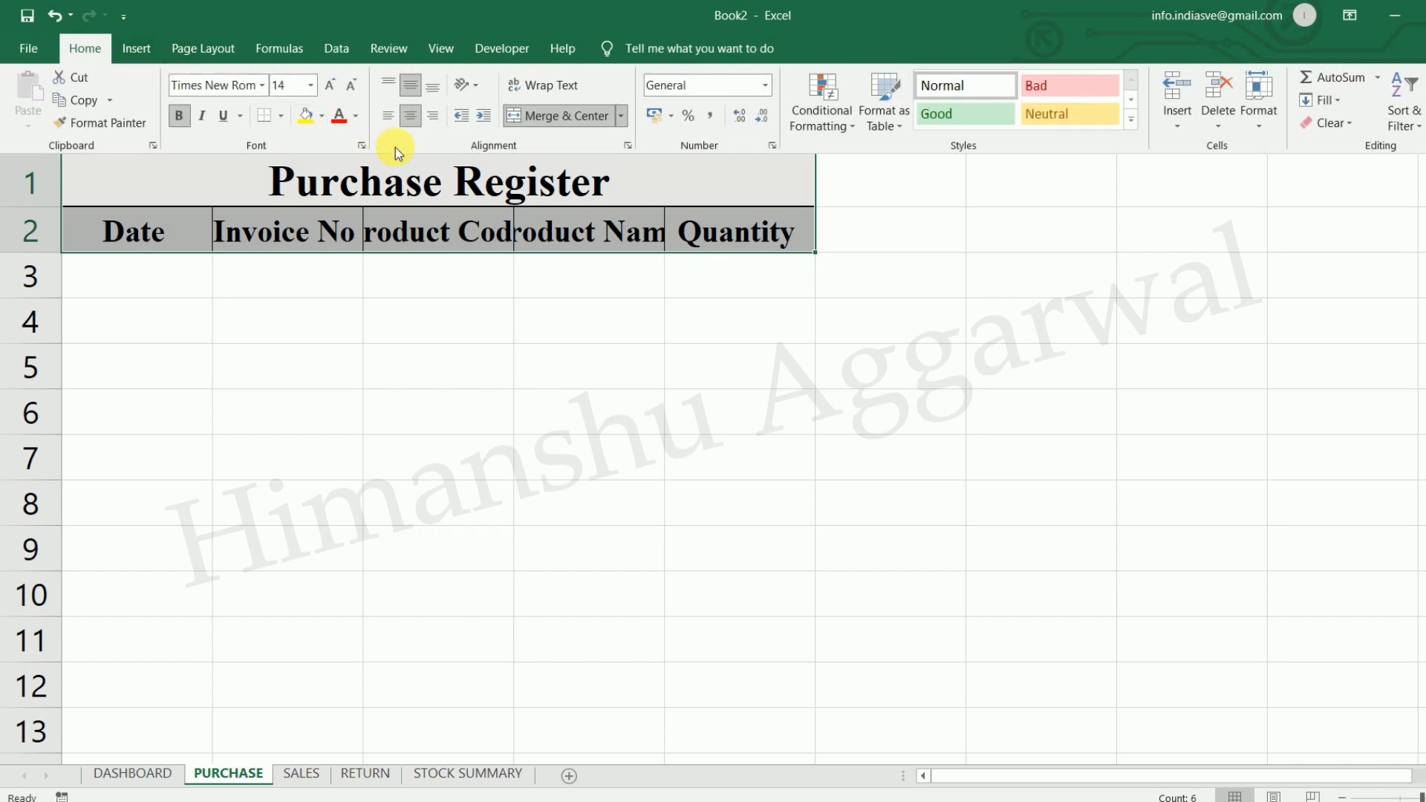
left_click(440, 49)
left_click(255, 119)
left_click(495, 388)
left_click(57, 145)
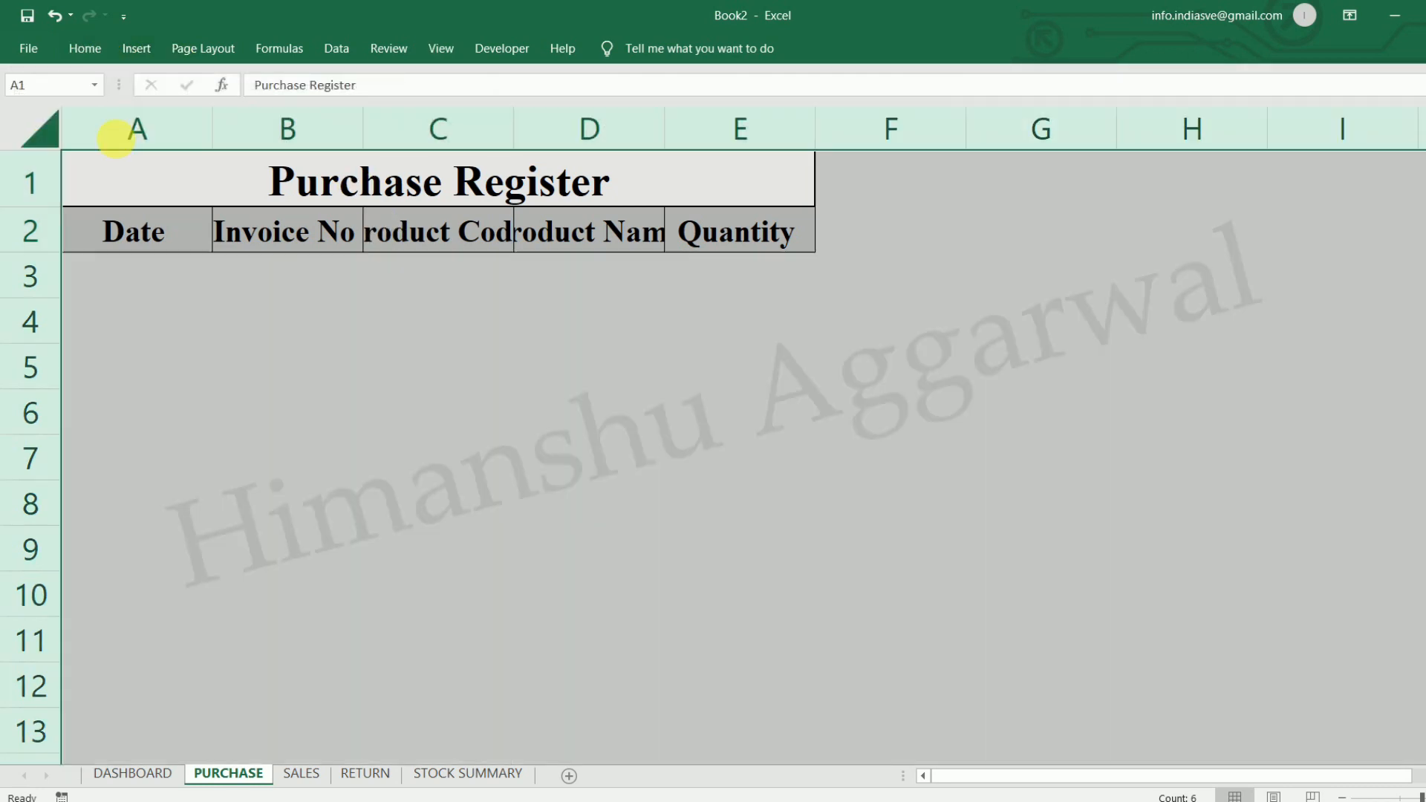
double_click(212, 127)
left_click(503, 319)
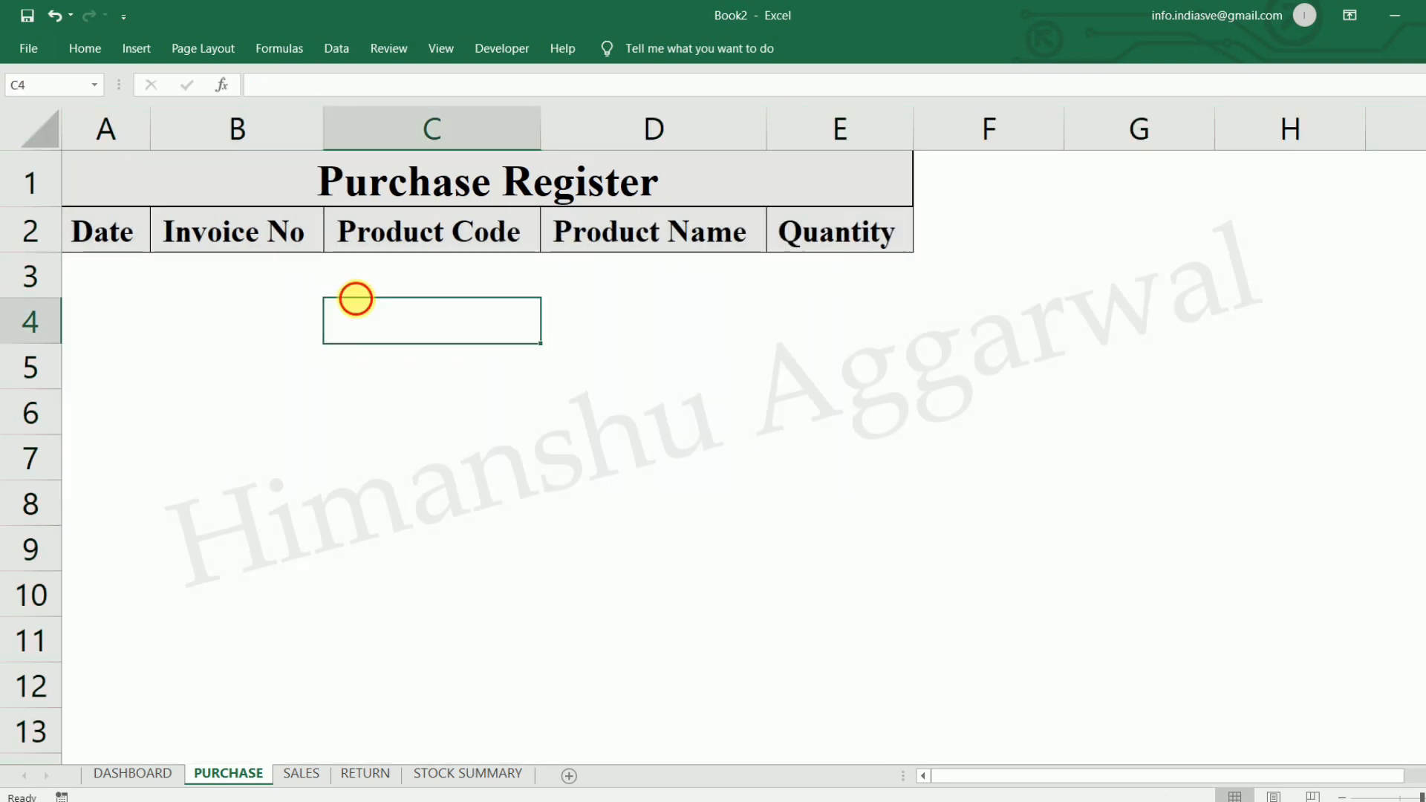
left_click(142, 277)
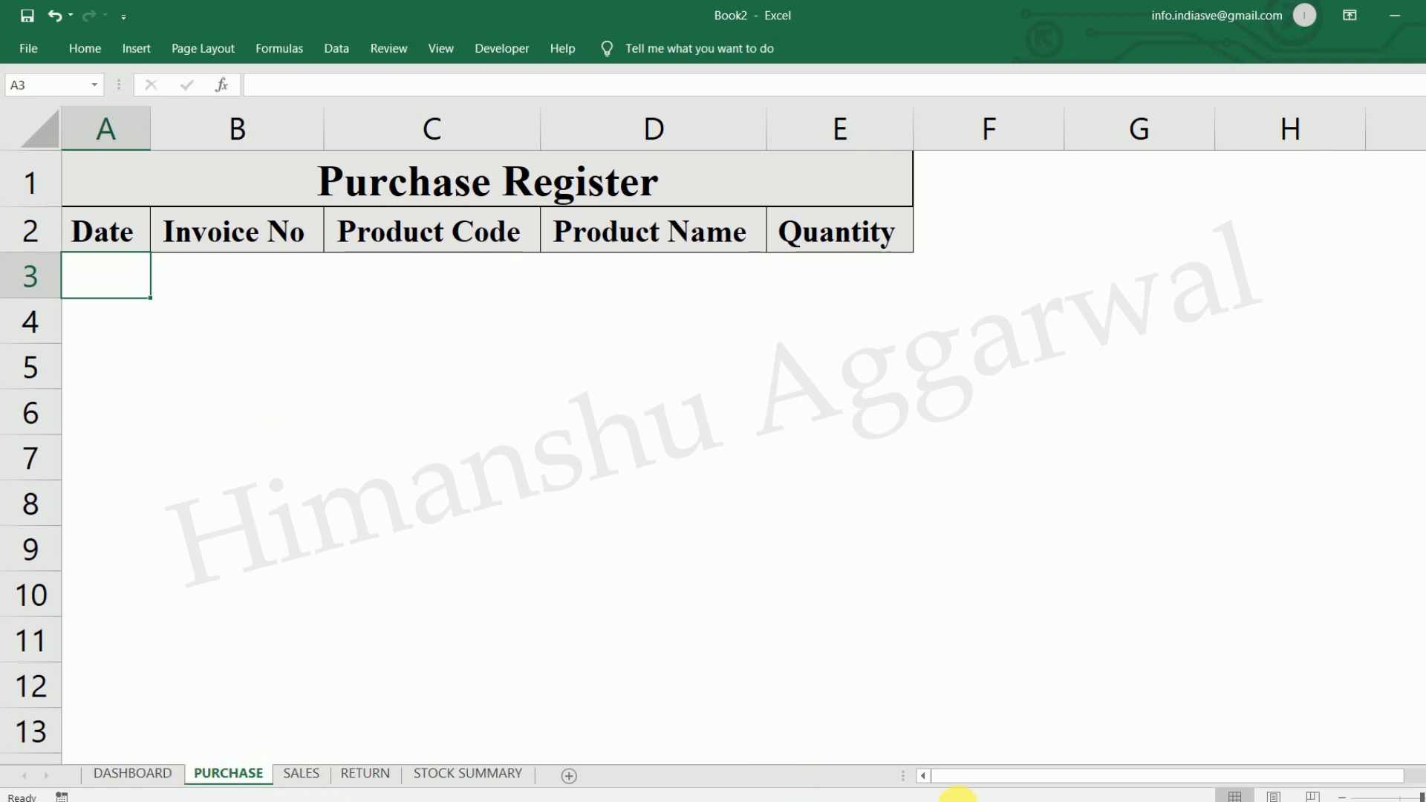
Copy the Sales Register title and header rows (A1:E2) from the Inventory management System workbook into A1 of Book2's SALES sheet.
mouse_move(961, 798)
left_click(849, 749)
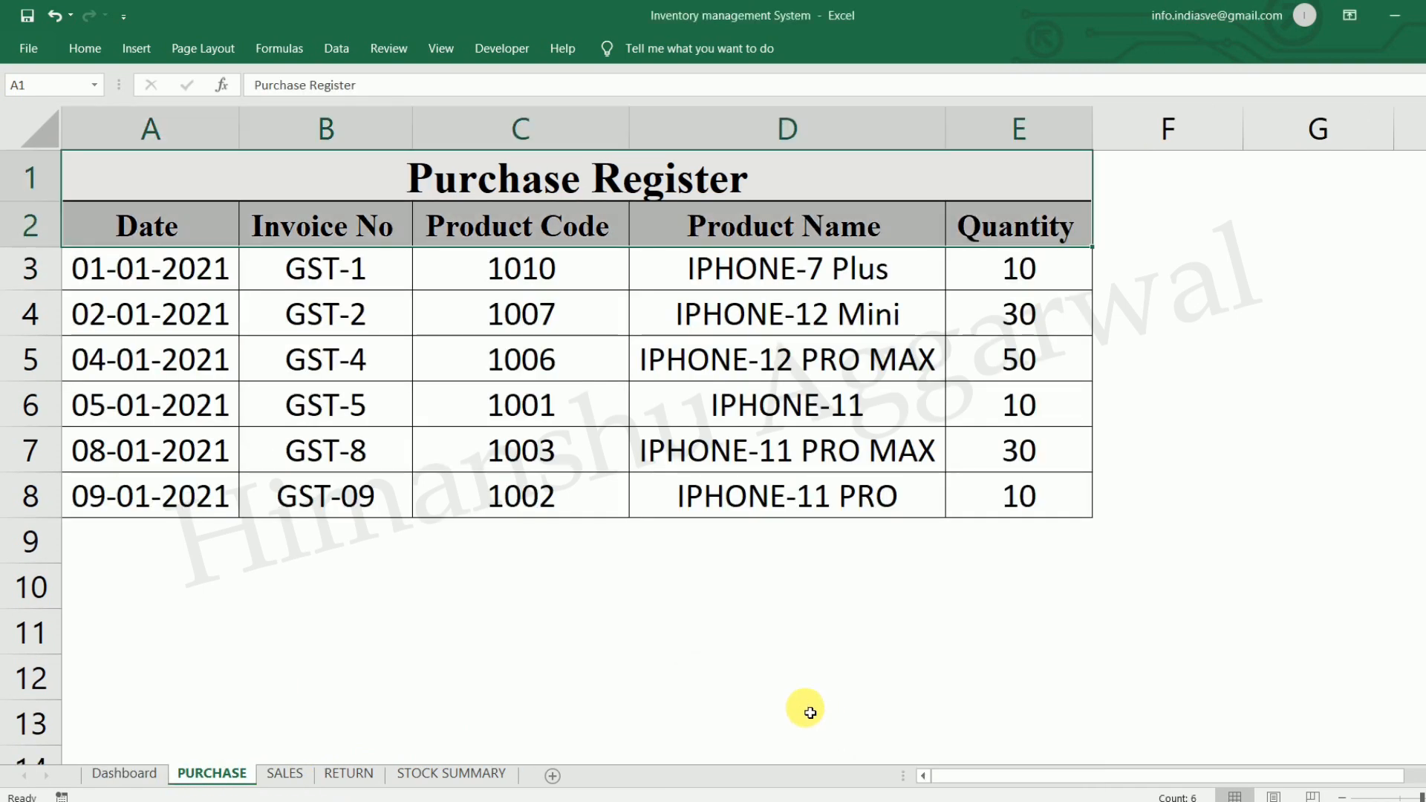
left_click(678, 636)
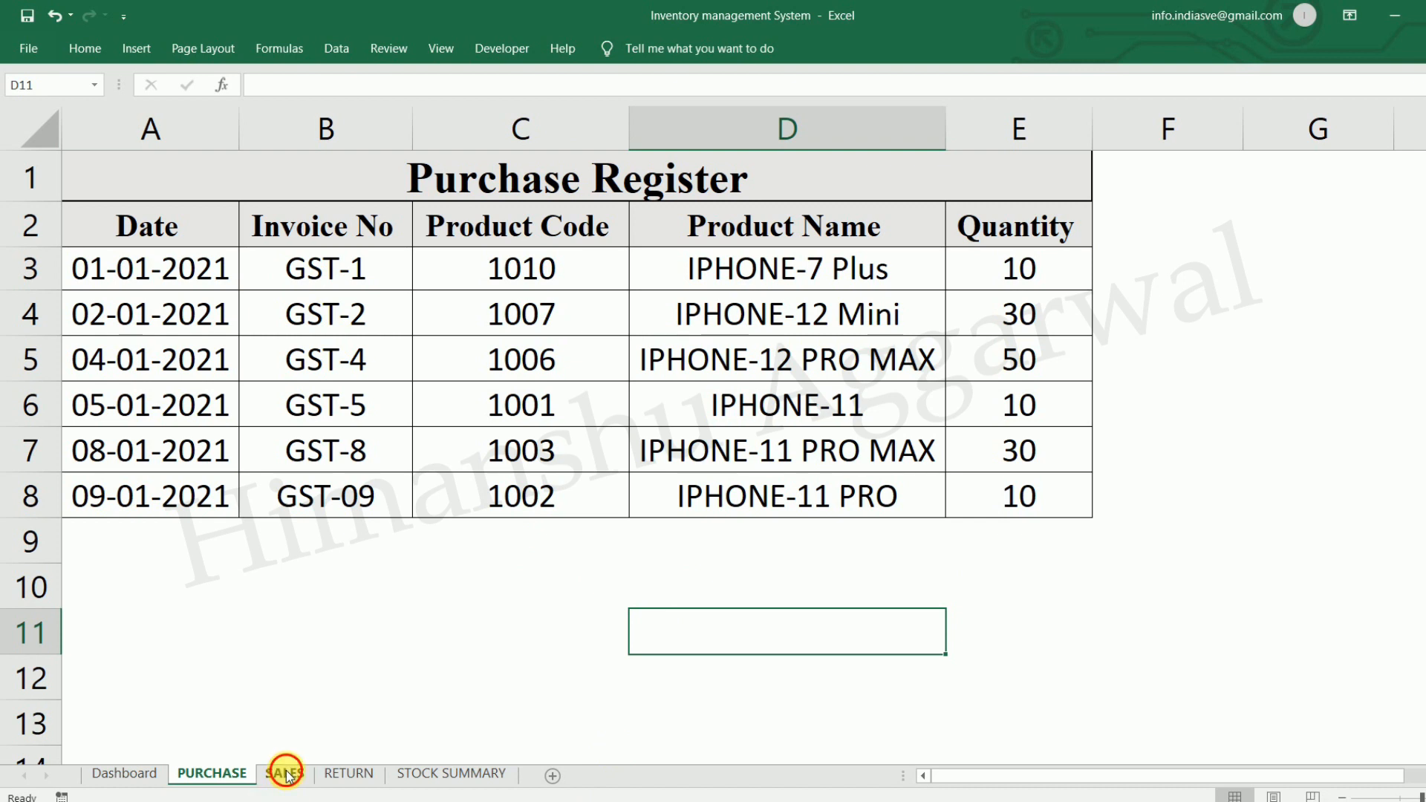
left_click(286, 776)
left_click_drag(186, 187, 461, 244)
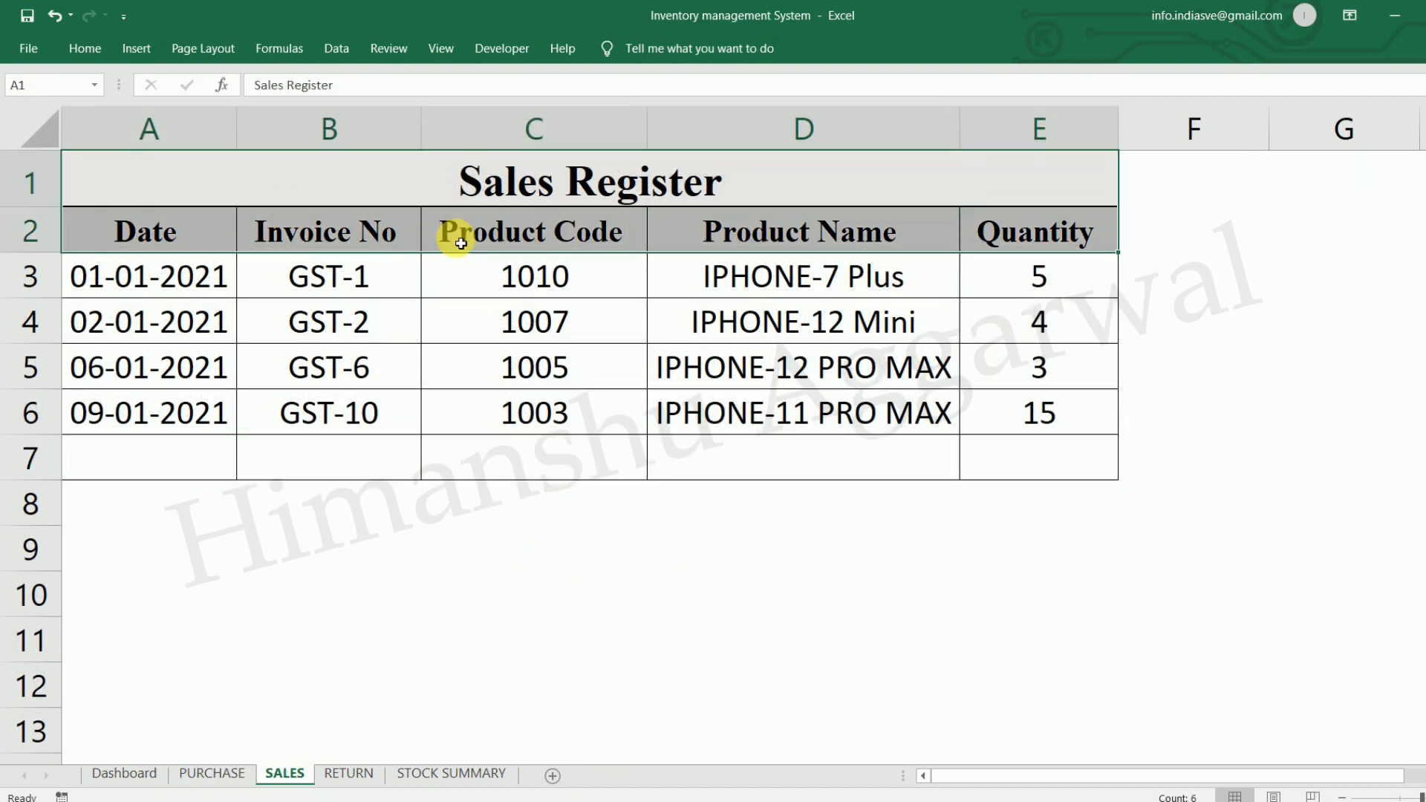
key("ctrl+c")
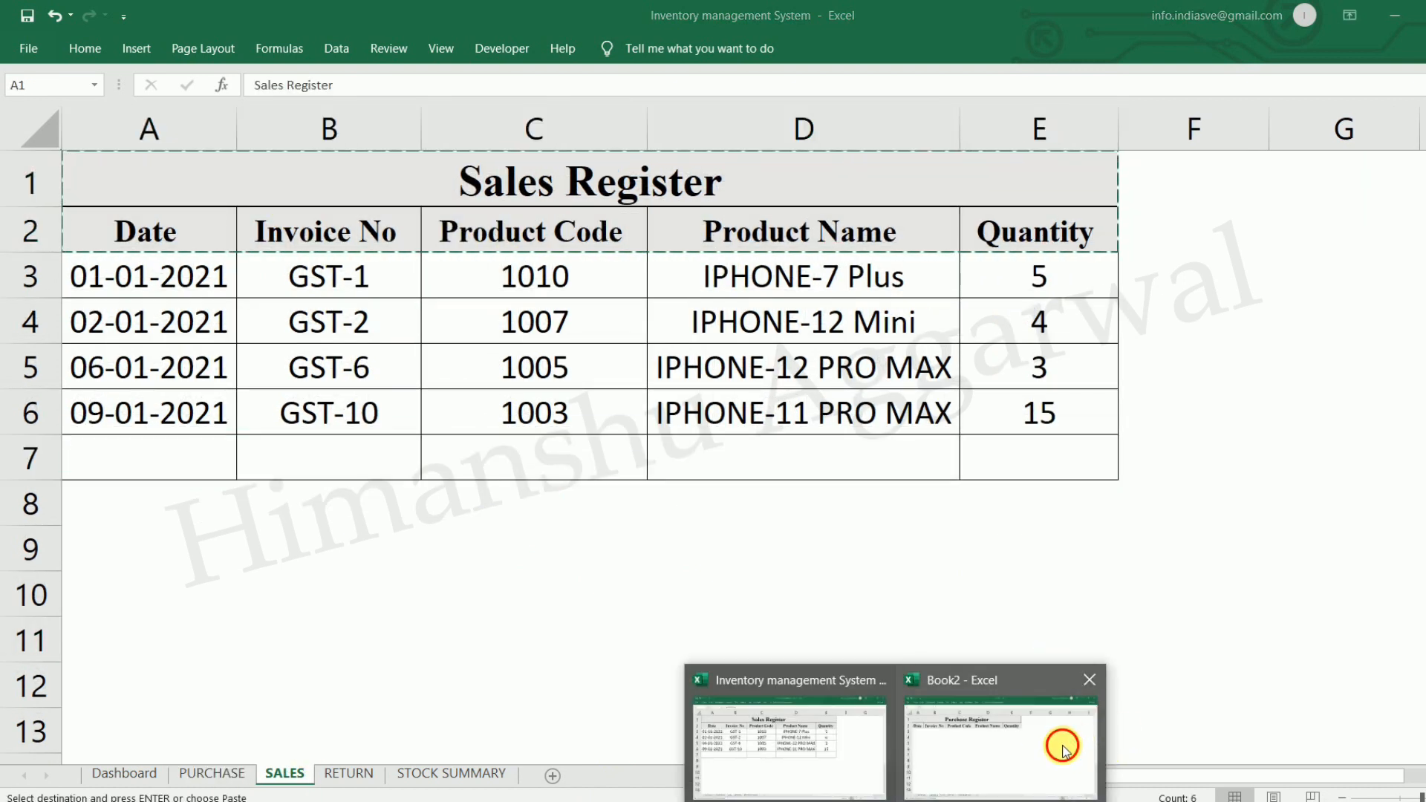
left_click(1060, 743)
left_click(301, 773)
left_click(121, 182)
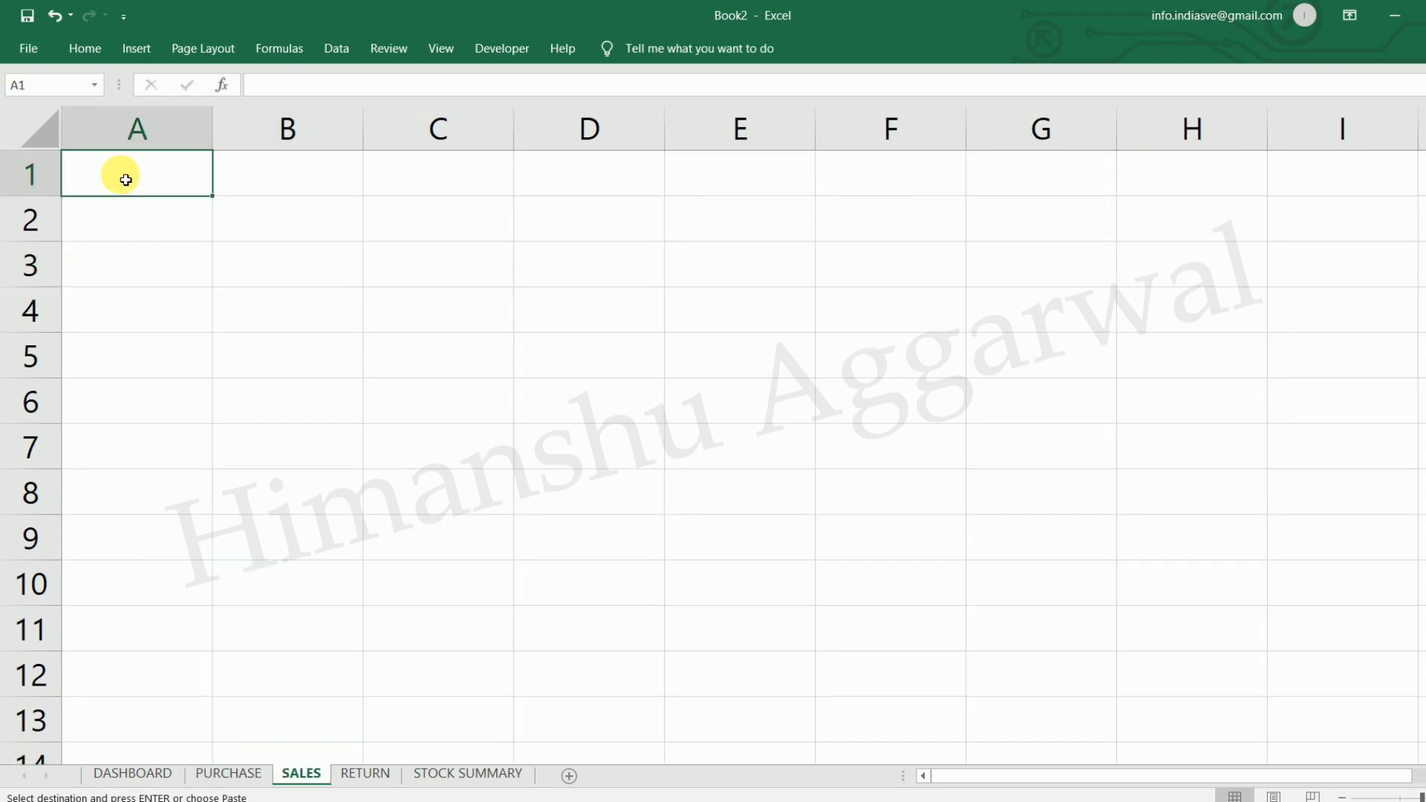
key("Return")
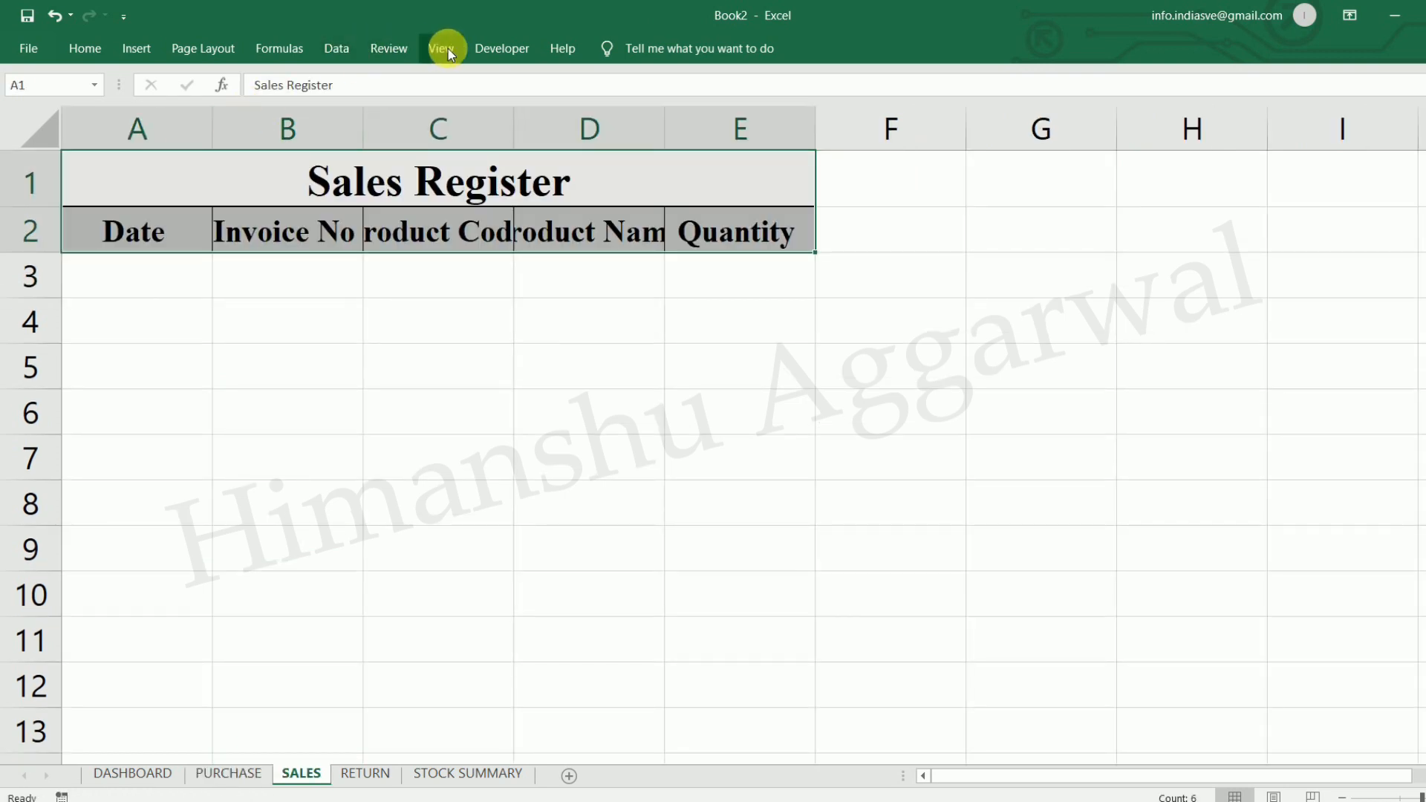
Hide the gridlines on the SALES sheet and autofit all its column widths.
left_click(434, 48)
left_click(248, 113)
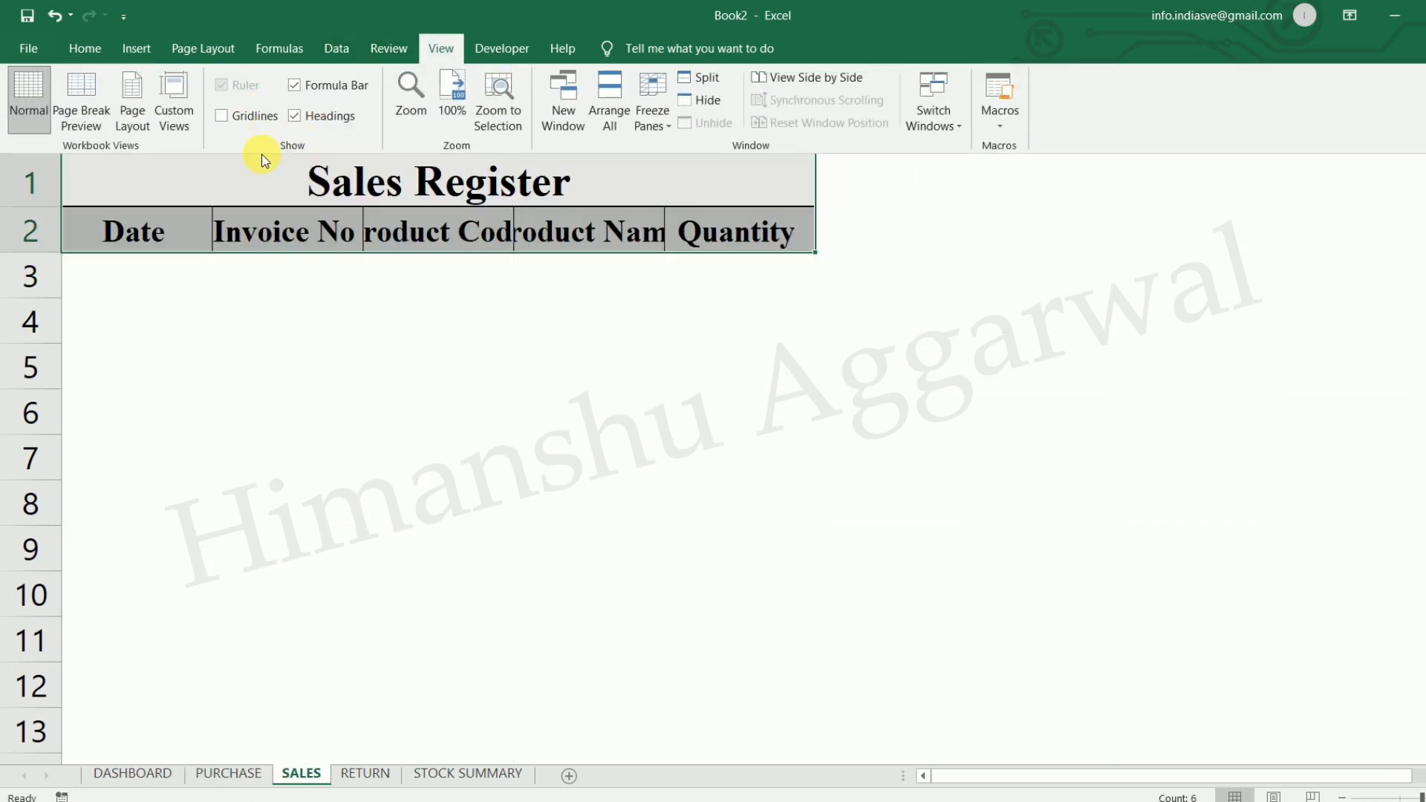
left_click(181, 279)
left_click(38, 127)
double_click(214, 127)
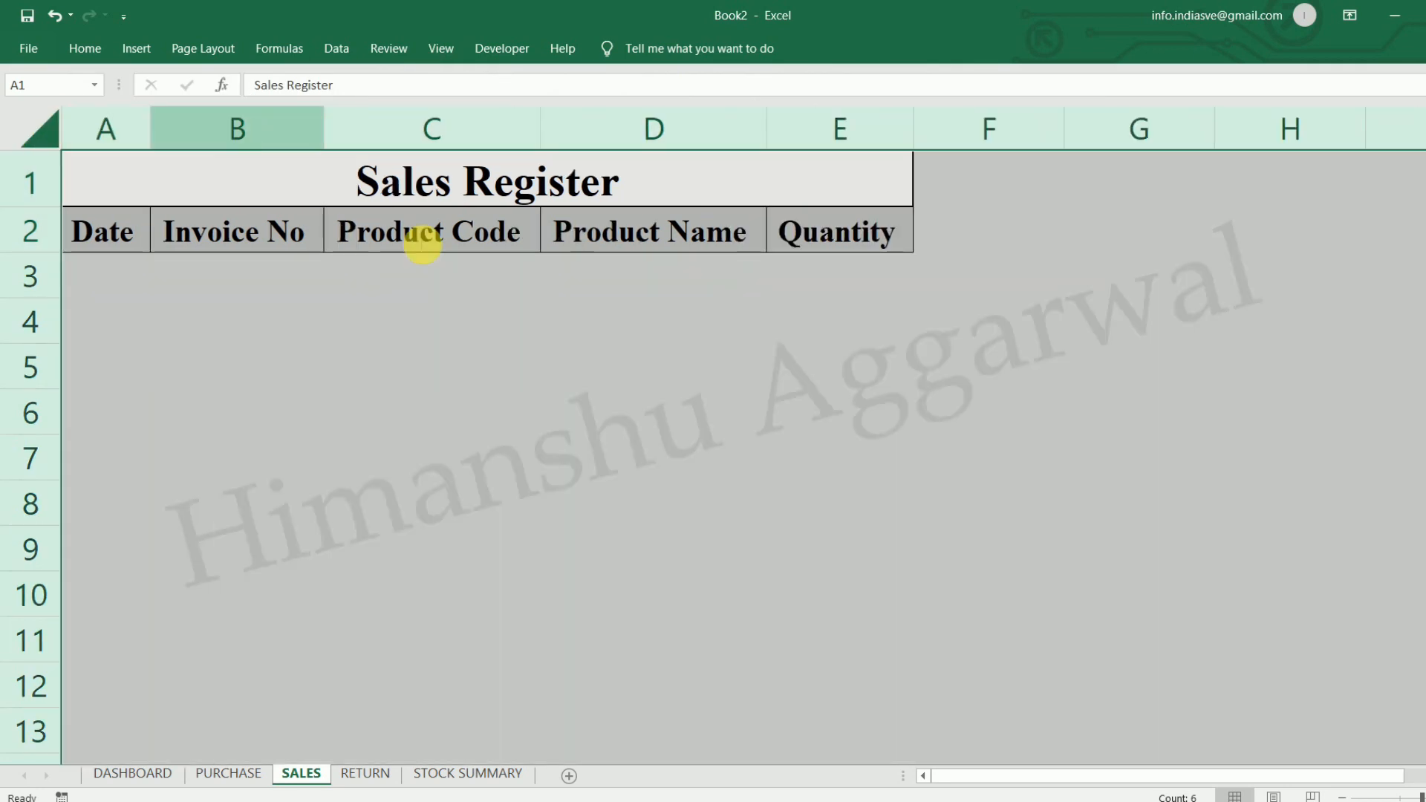
left_click(624, 354)
Hide the gridlines on the RETURN sheet.
left_click(364, 774)
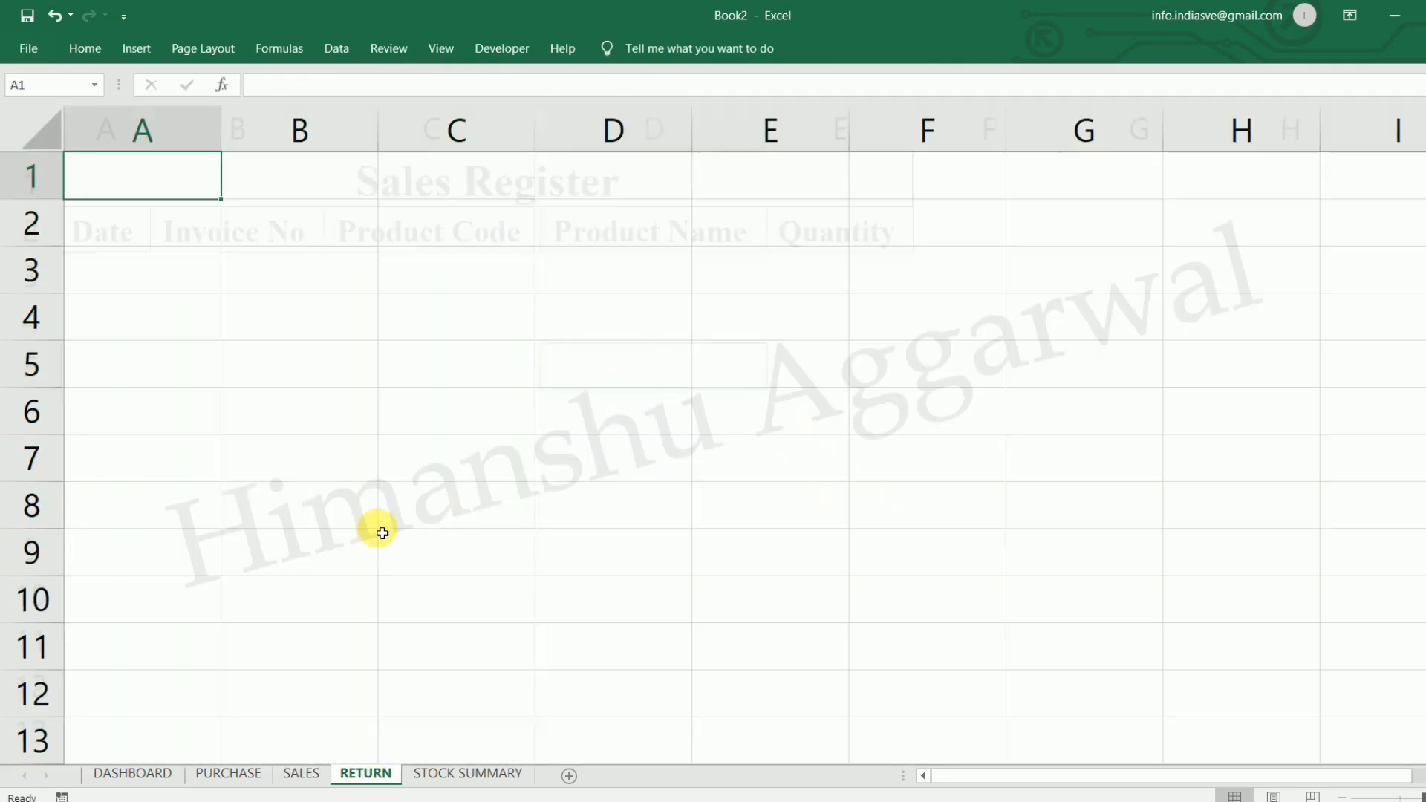
left_click(454, 43)
left_click(242, 116)
left_click(414, 270)
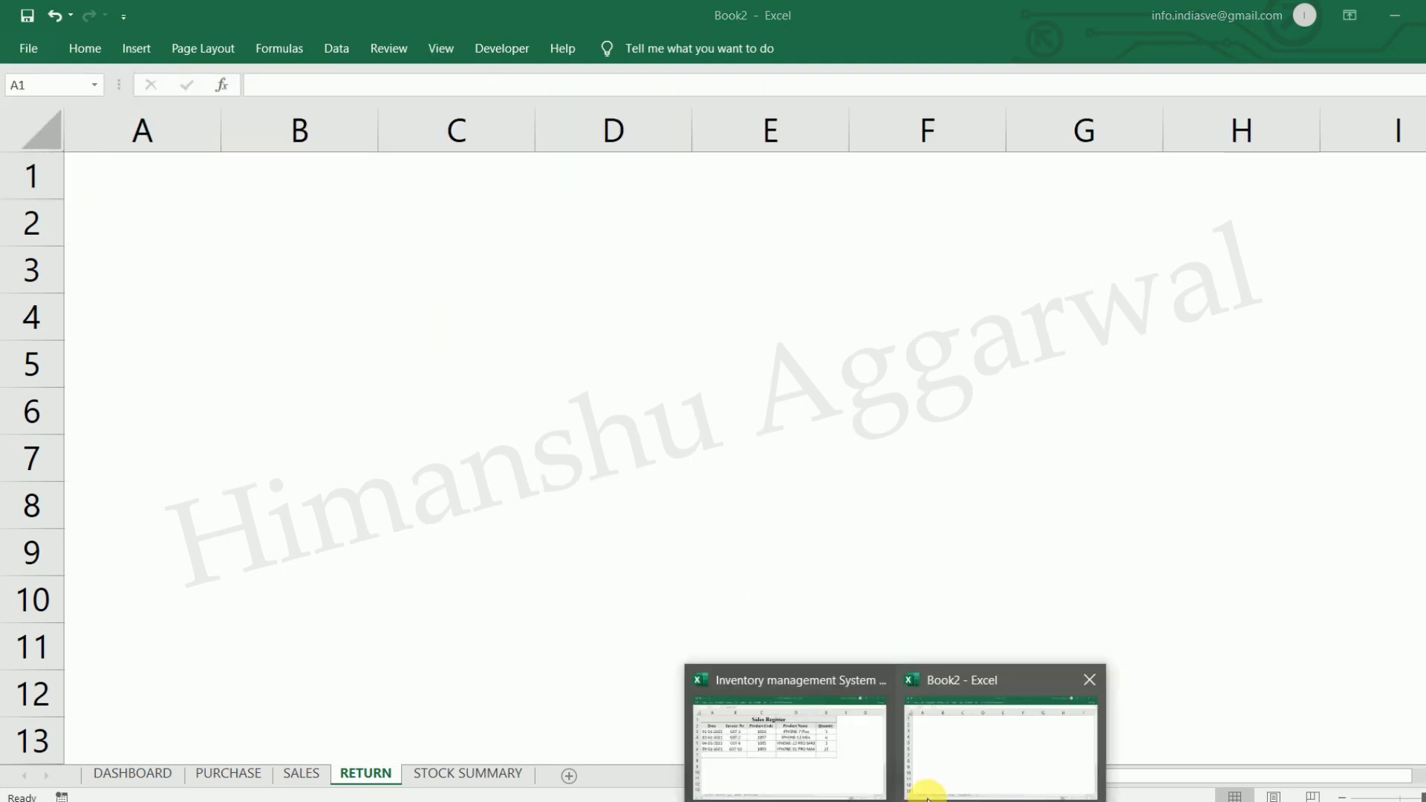
Copy the Return Register title and header rows (A1:E2) from the Inventory management System workbook into A1 of Book2's RETURN sheet.
left_click(812, 732)
left_click(349, 773)
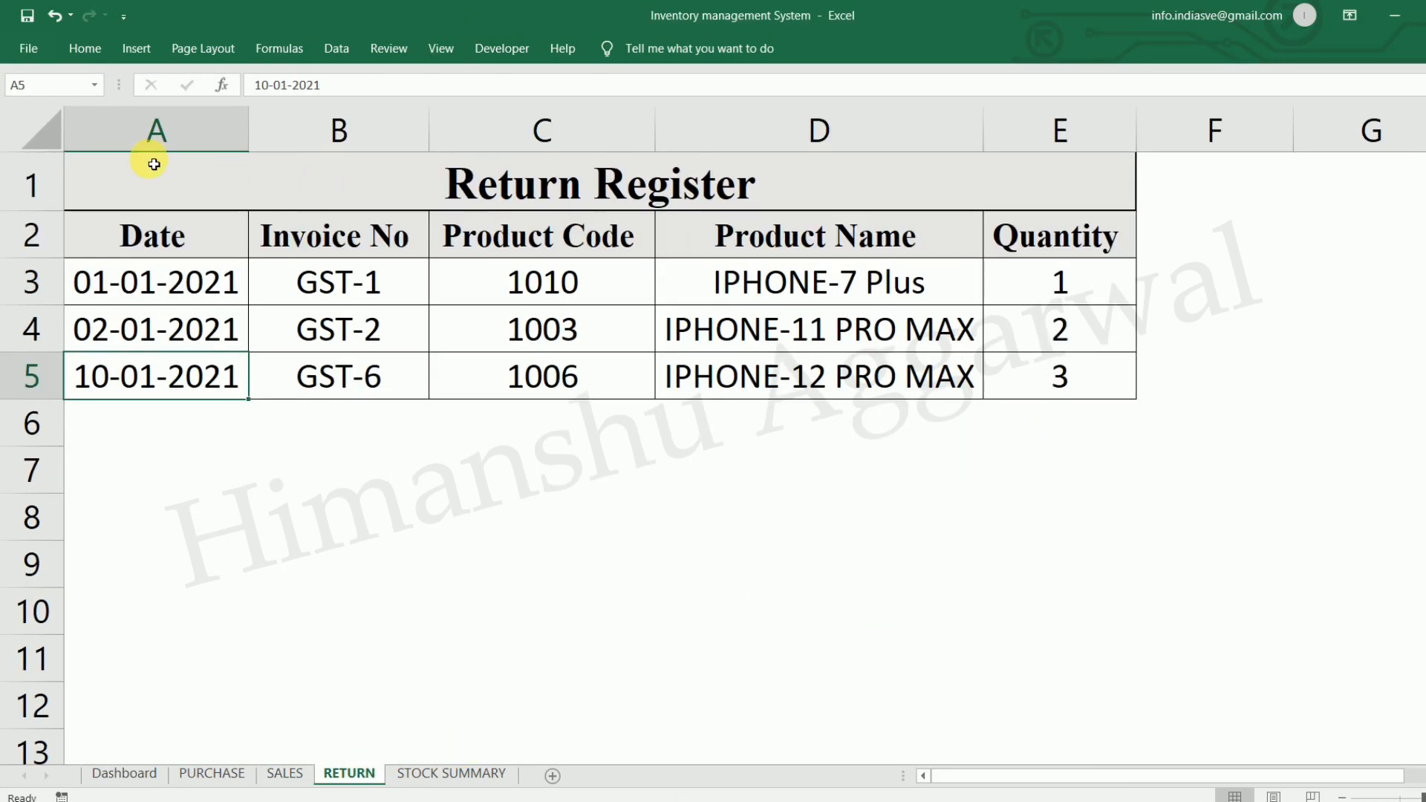
left_click_drag(154, 165, 267, 248)
key("ctrl+c")
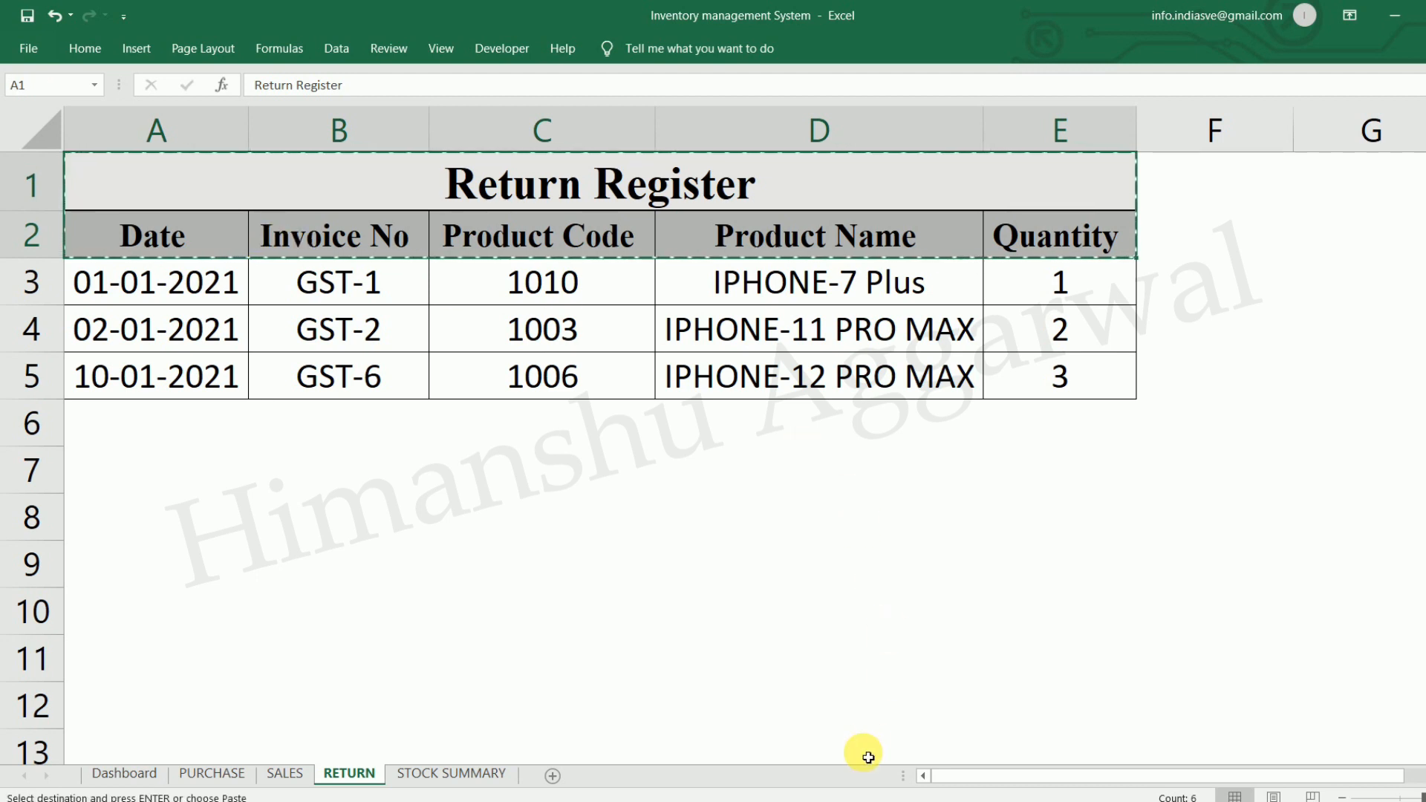
left_click(996, 773)
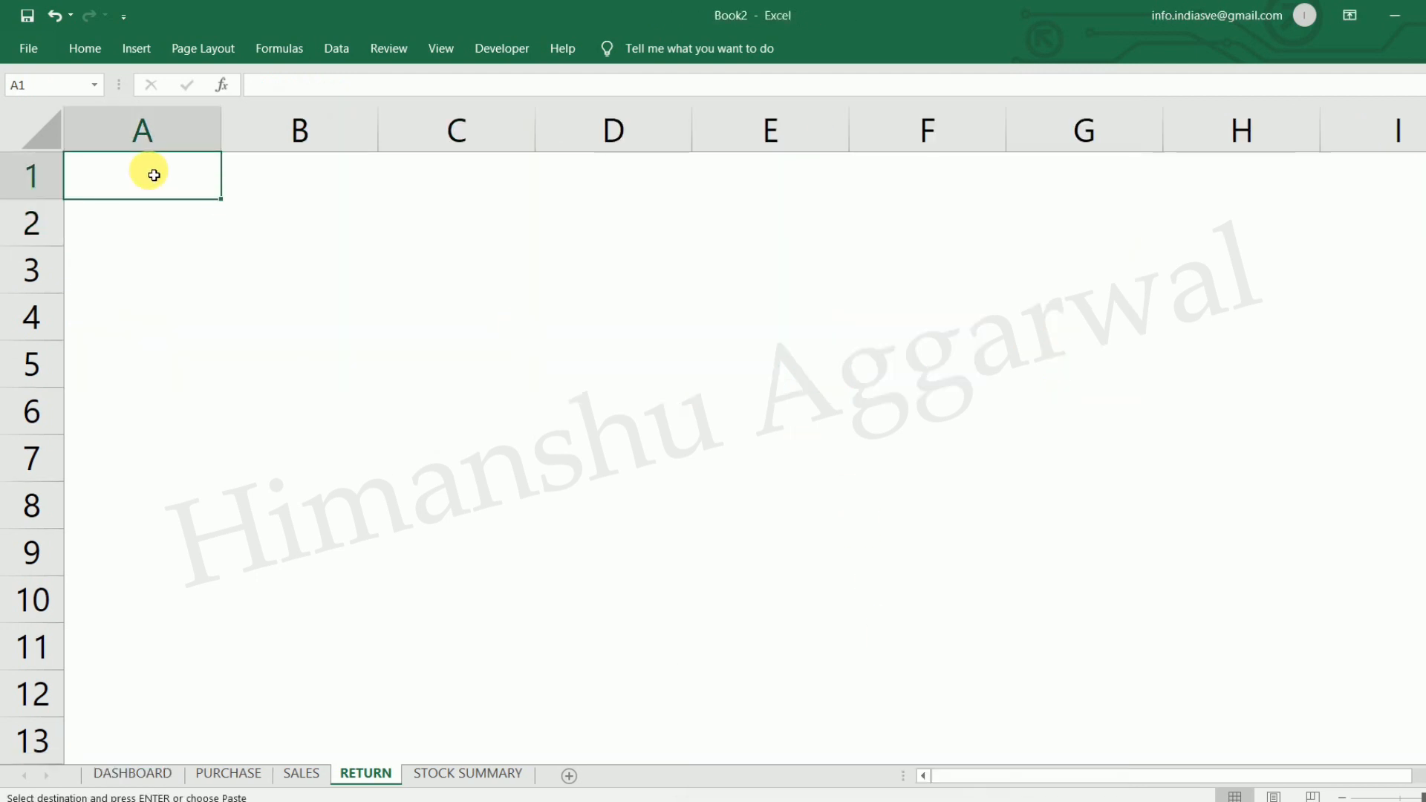
key("ctrl+v")
Autofit all column widths on the RETURN sheet to the header text.
left_click(39, 134)
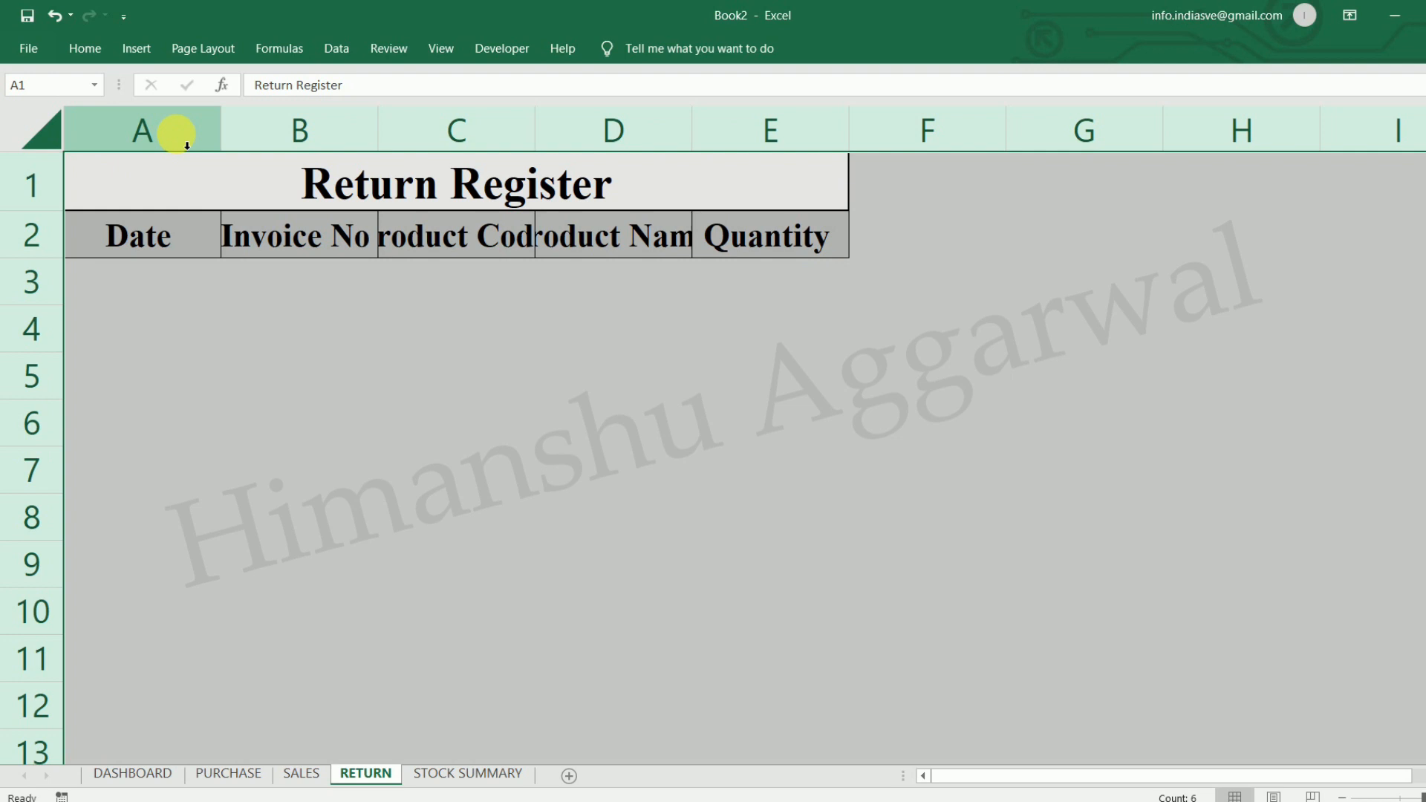
double_click(222, 123)
left_click(649, 424)
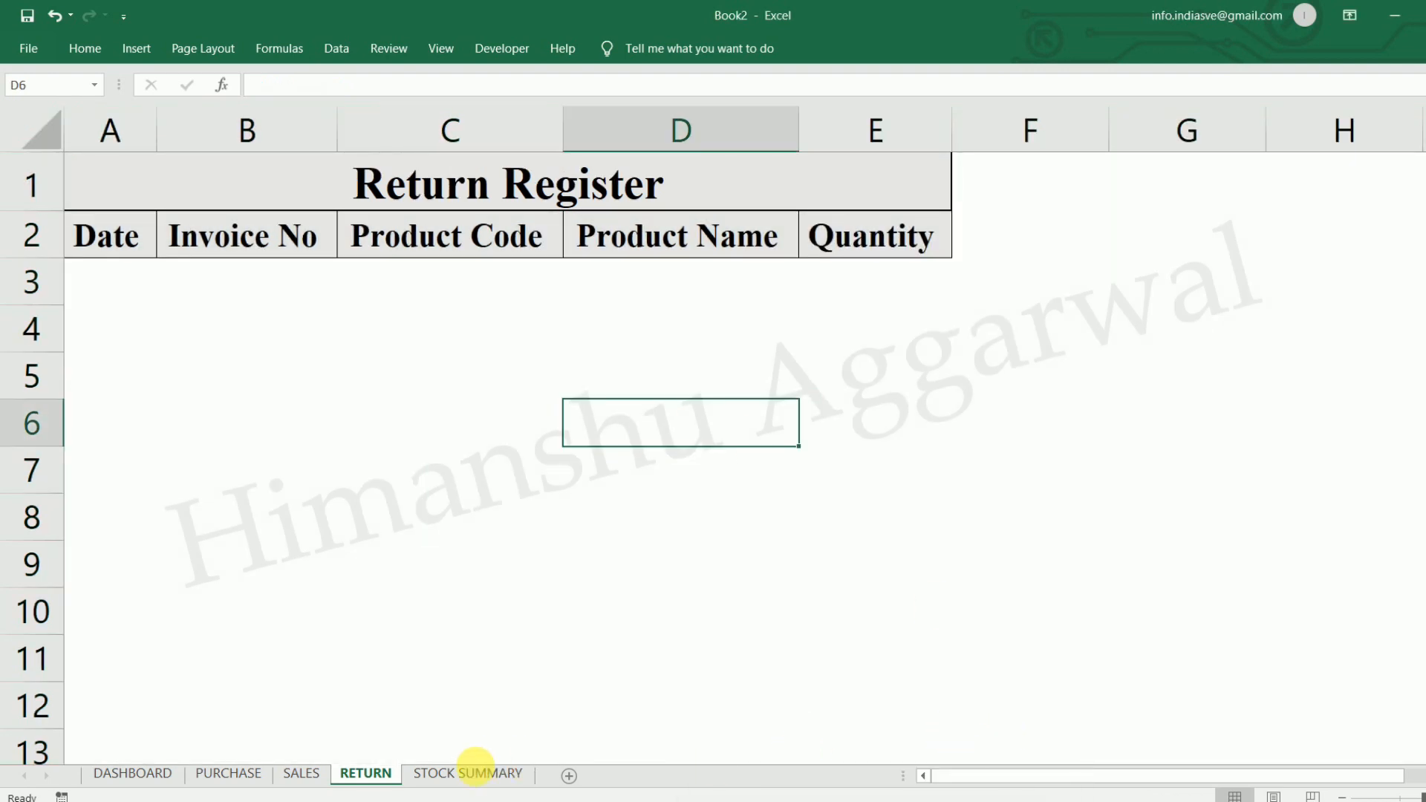
Hide the gridlines on the STOCK SUMMARY sheet and go back to the DASHBOARD sheet.
left_click(480, 775)
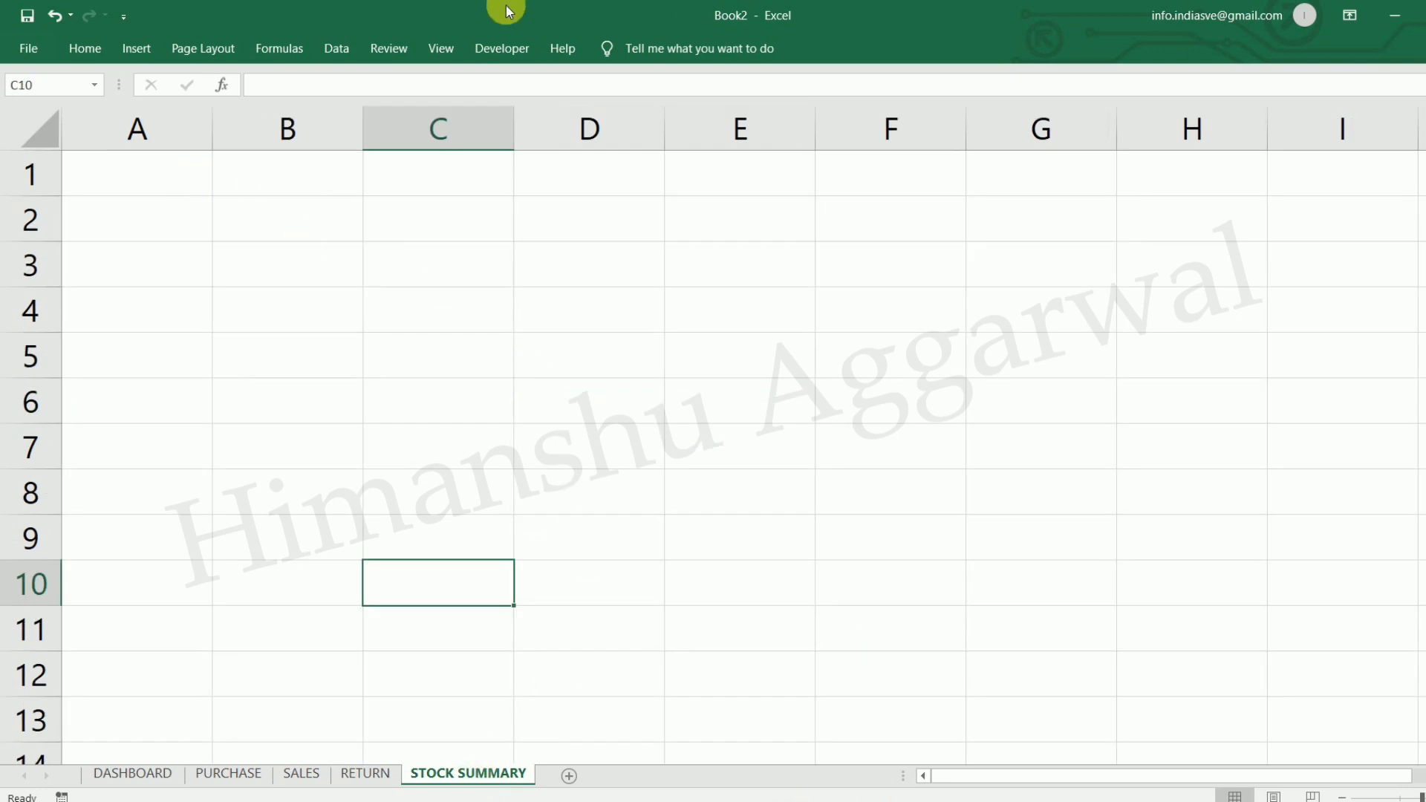
left_click(441, 48)
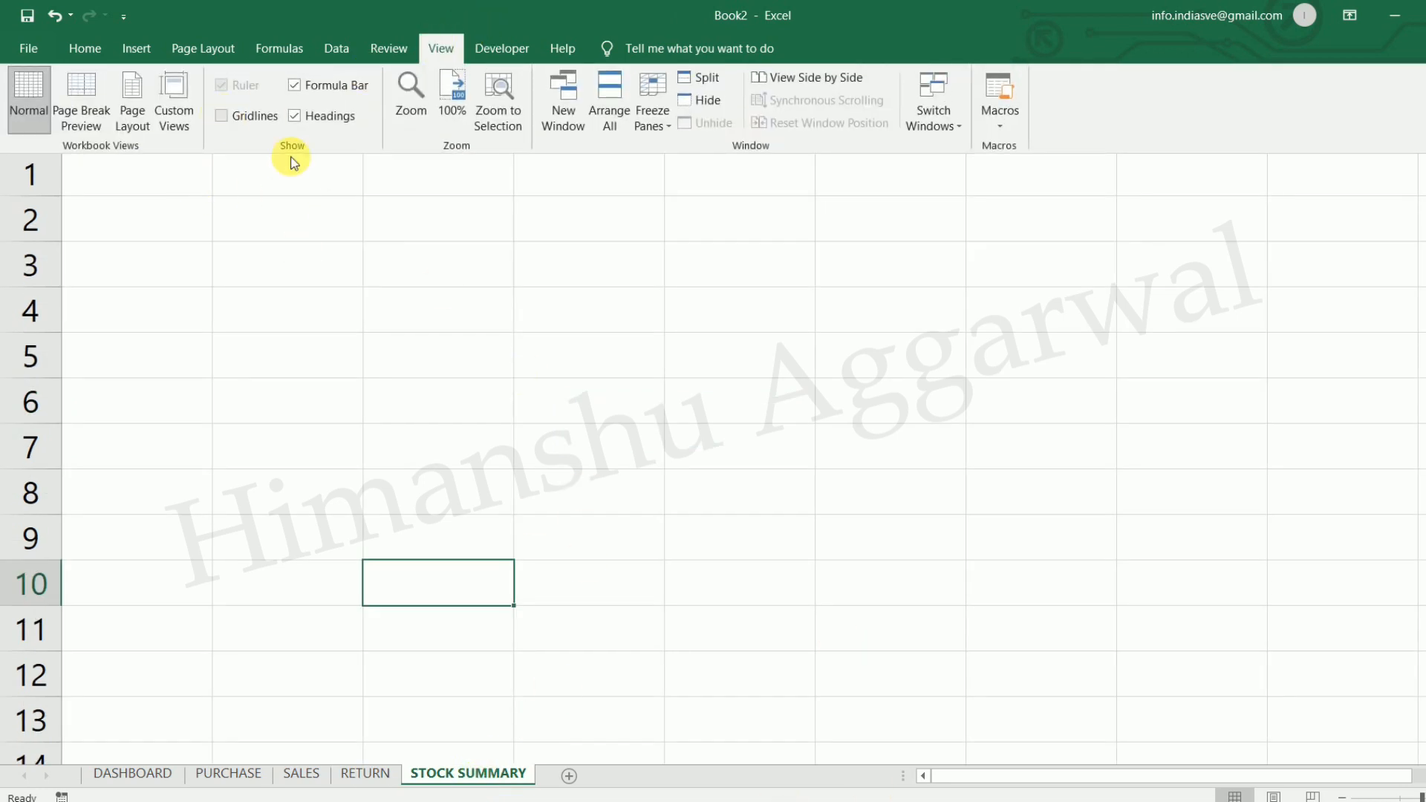
left_click(127, 774)
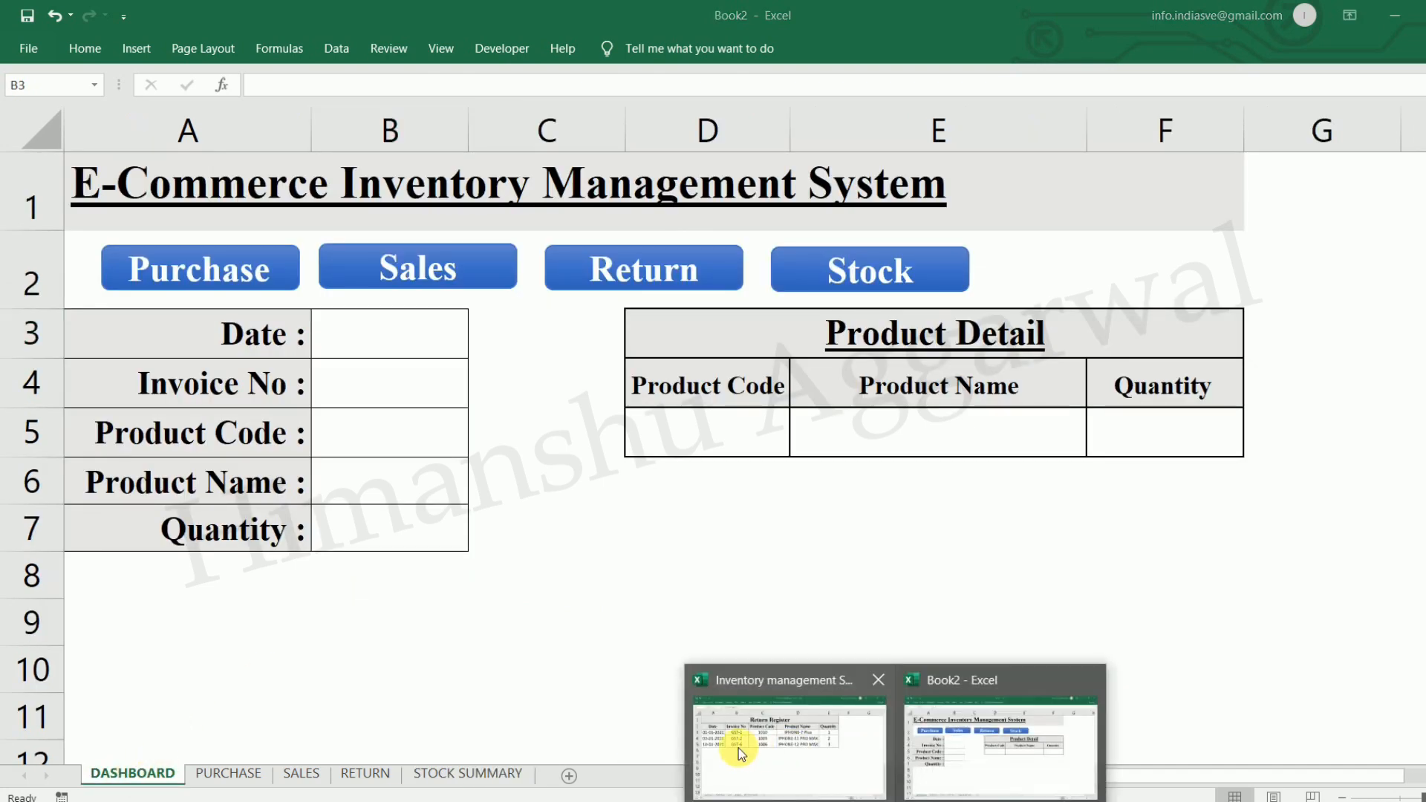
Copy the STOCK SUMMARY title and header rows (A1:G2) from the Inventory management System workbook into A1 of Book2's STOCK SUMMARY sheet.
left_click(739, 747)
left_click(445, 773)
left_click(401, 637)
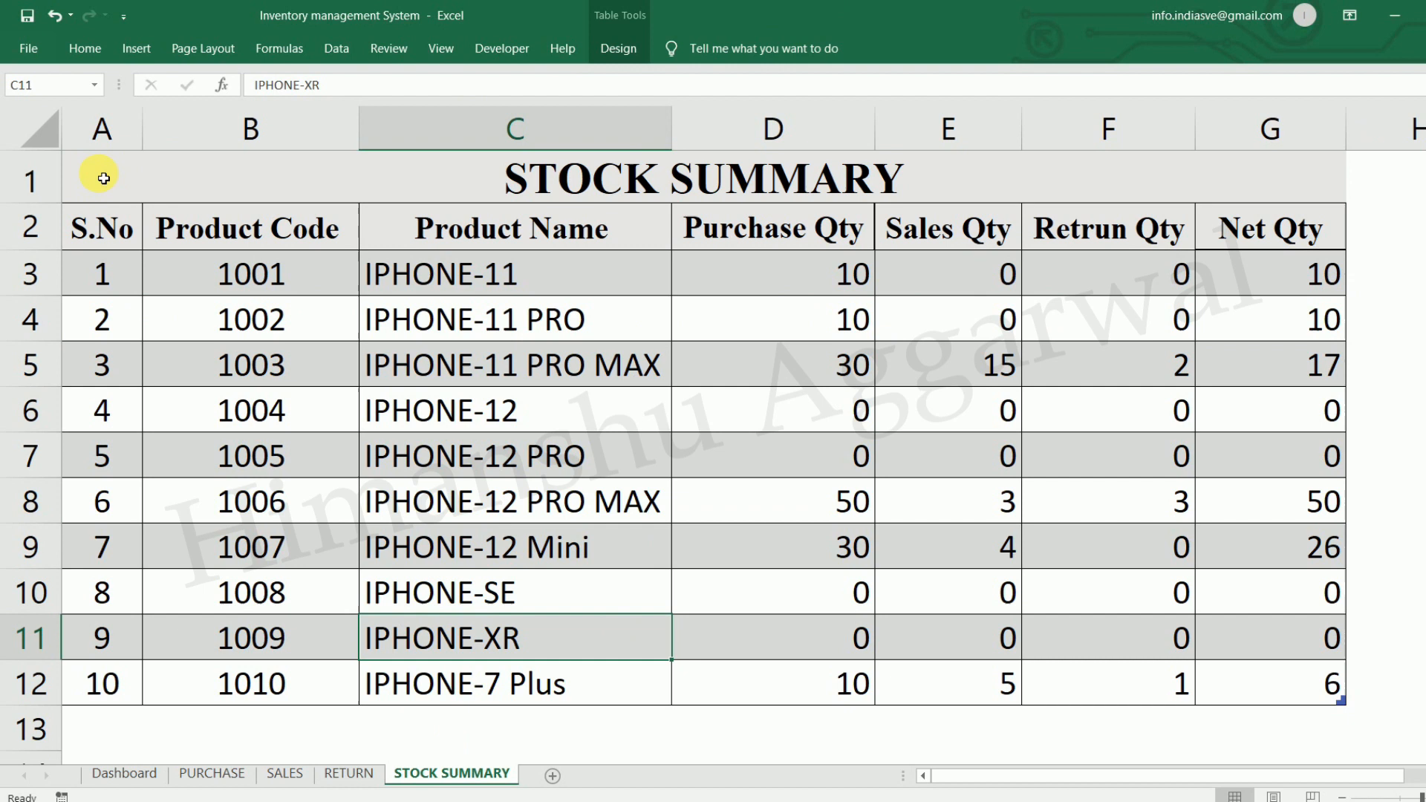
left_click_drag(153, 177, 982, 228)
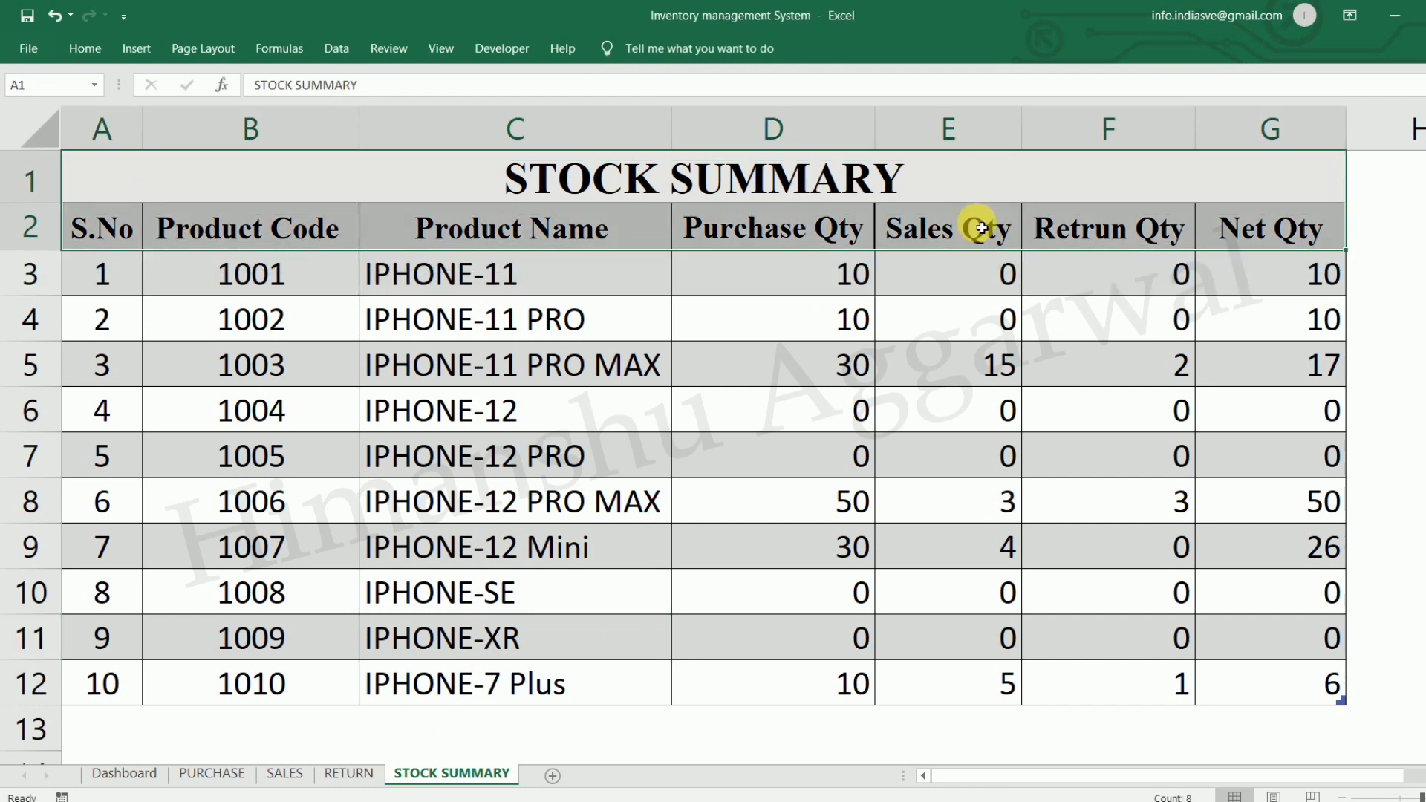
key("ctrl+c")
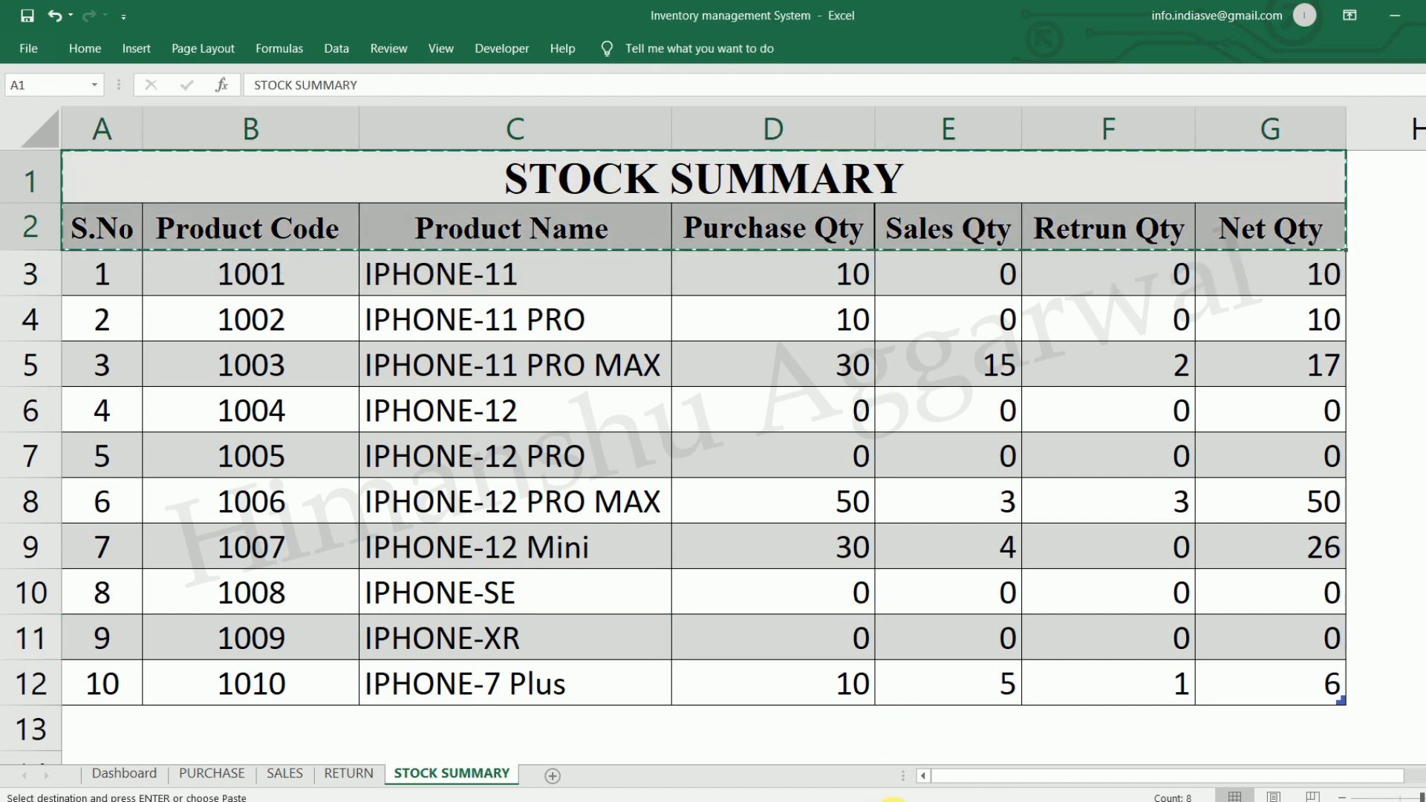
left_click(1013, 761)
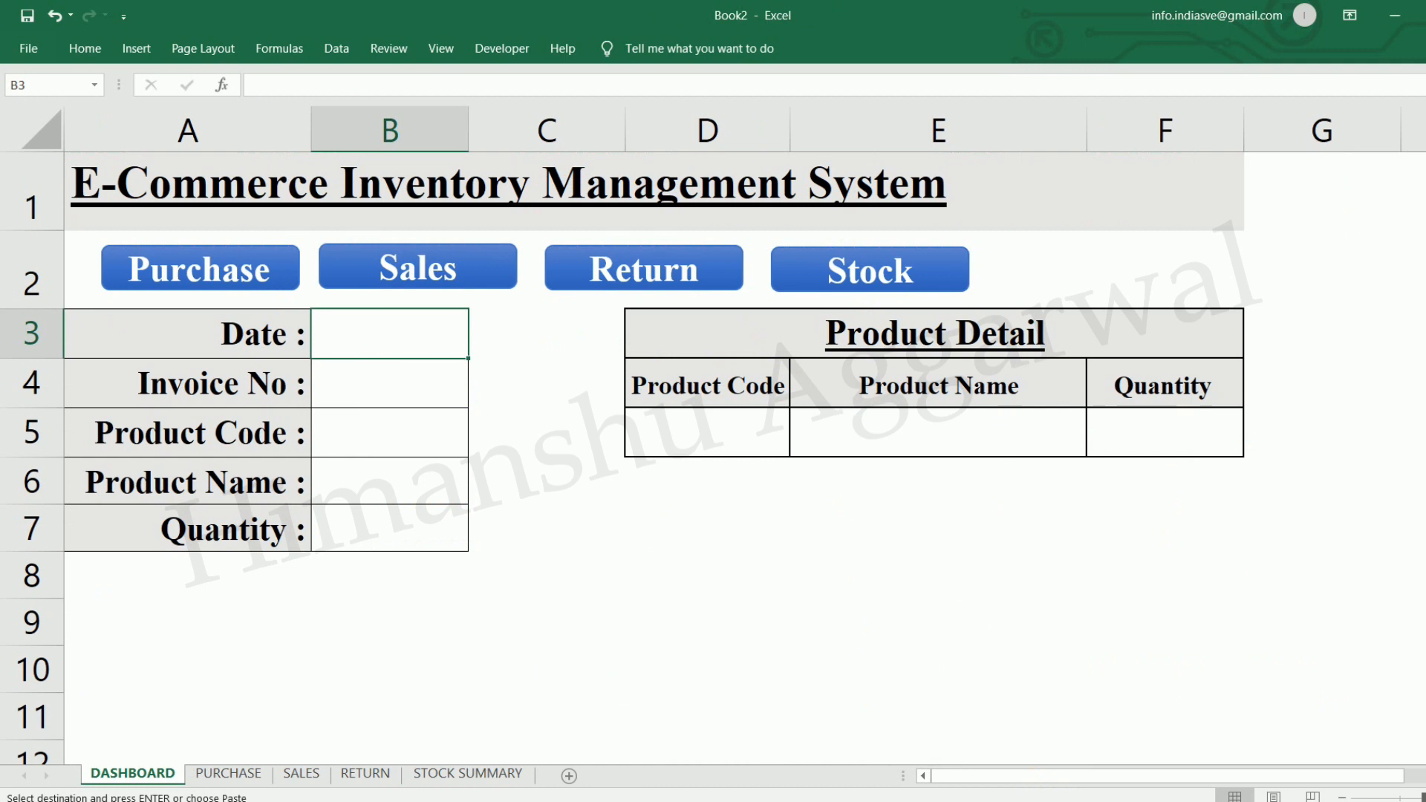
left_click(476, 779)
left_click(111, 162)
key("ctrl+v")
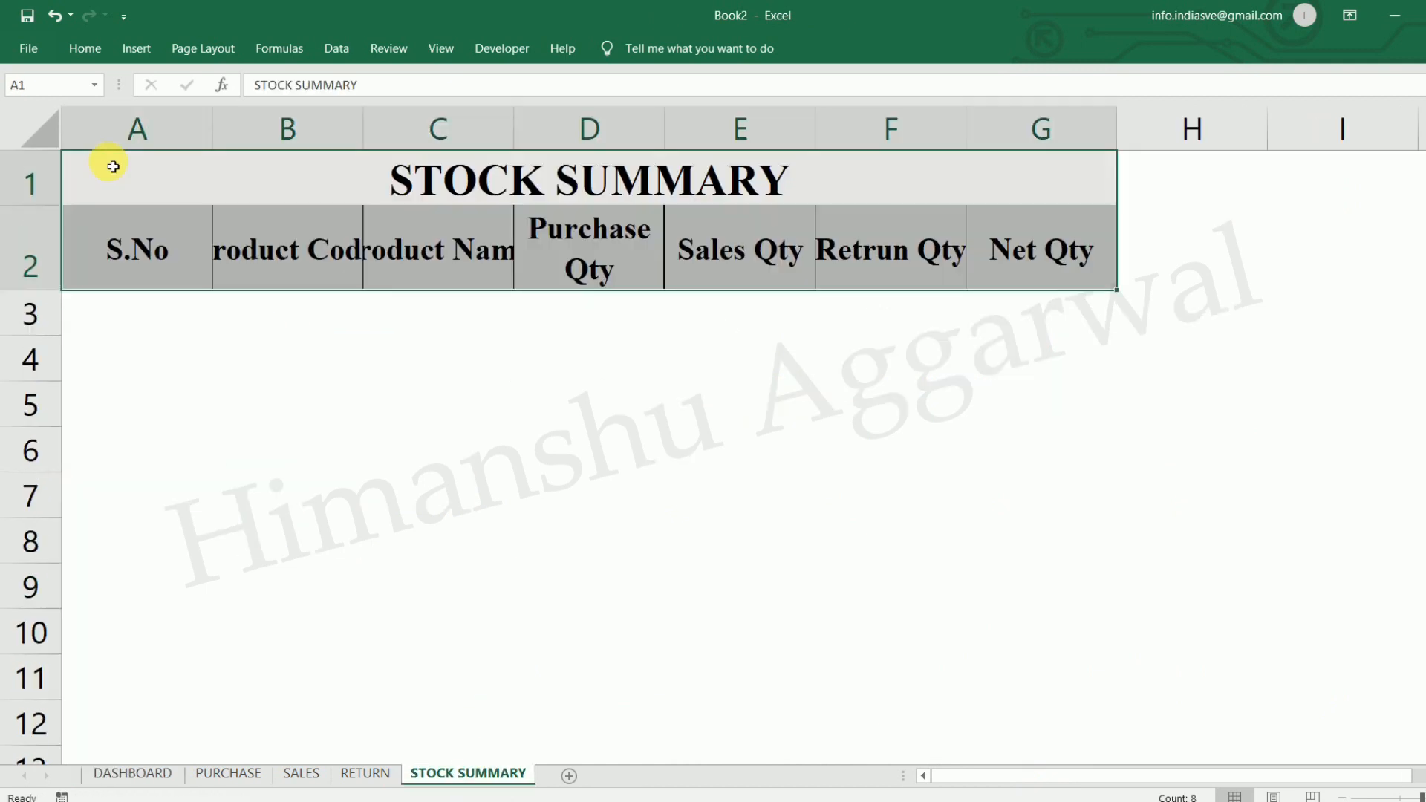
Autofit all column widths on the STOCK SUMMARY sheet and reduce the height of header row 2.
left_click(62, 143)
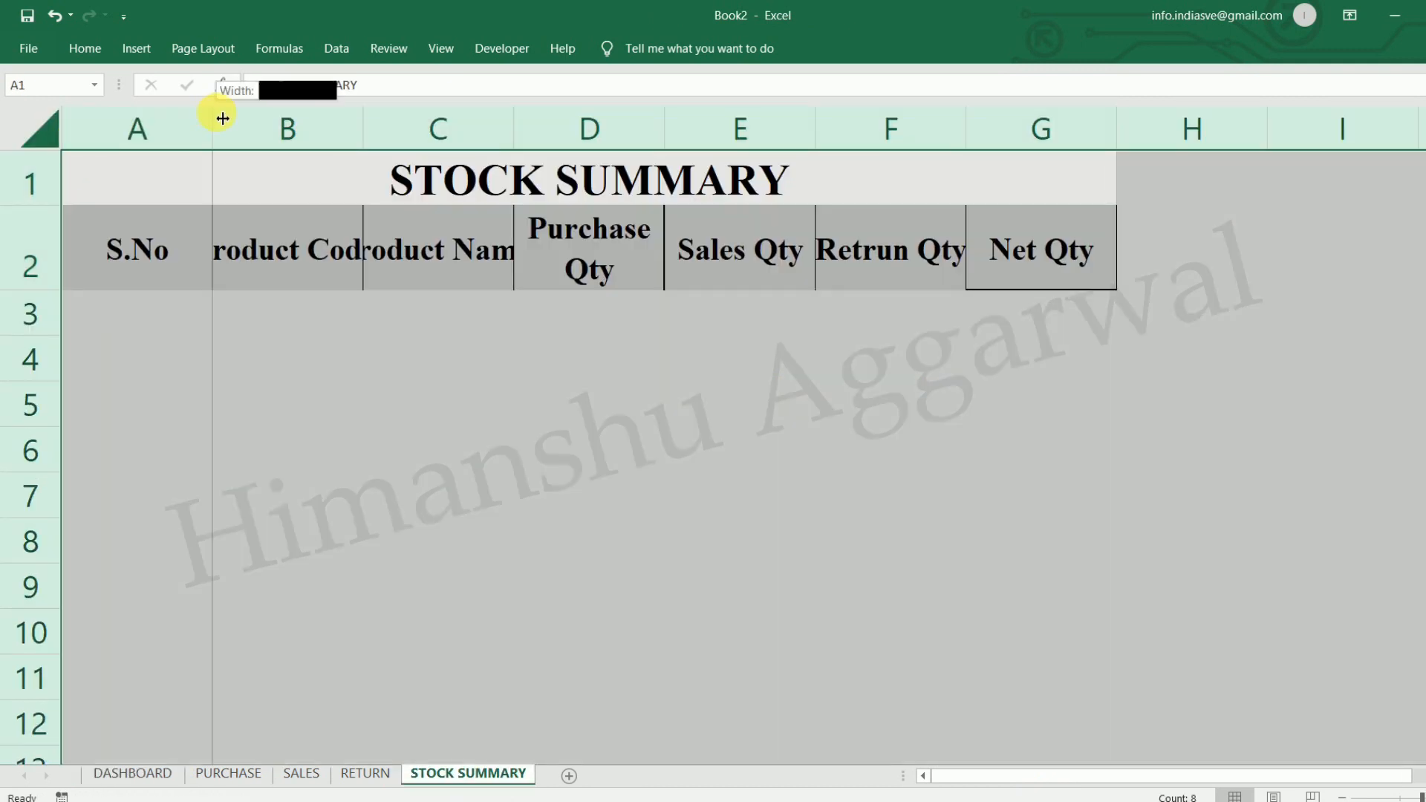
double_click(213, 118)
left_click(726, 414)
mouse_move(29, 290)
left_mouse_down()
mouse_move(32, 271)
mouse_move(45, 275)
left_mouse_up()
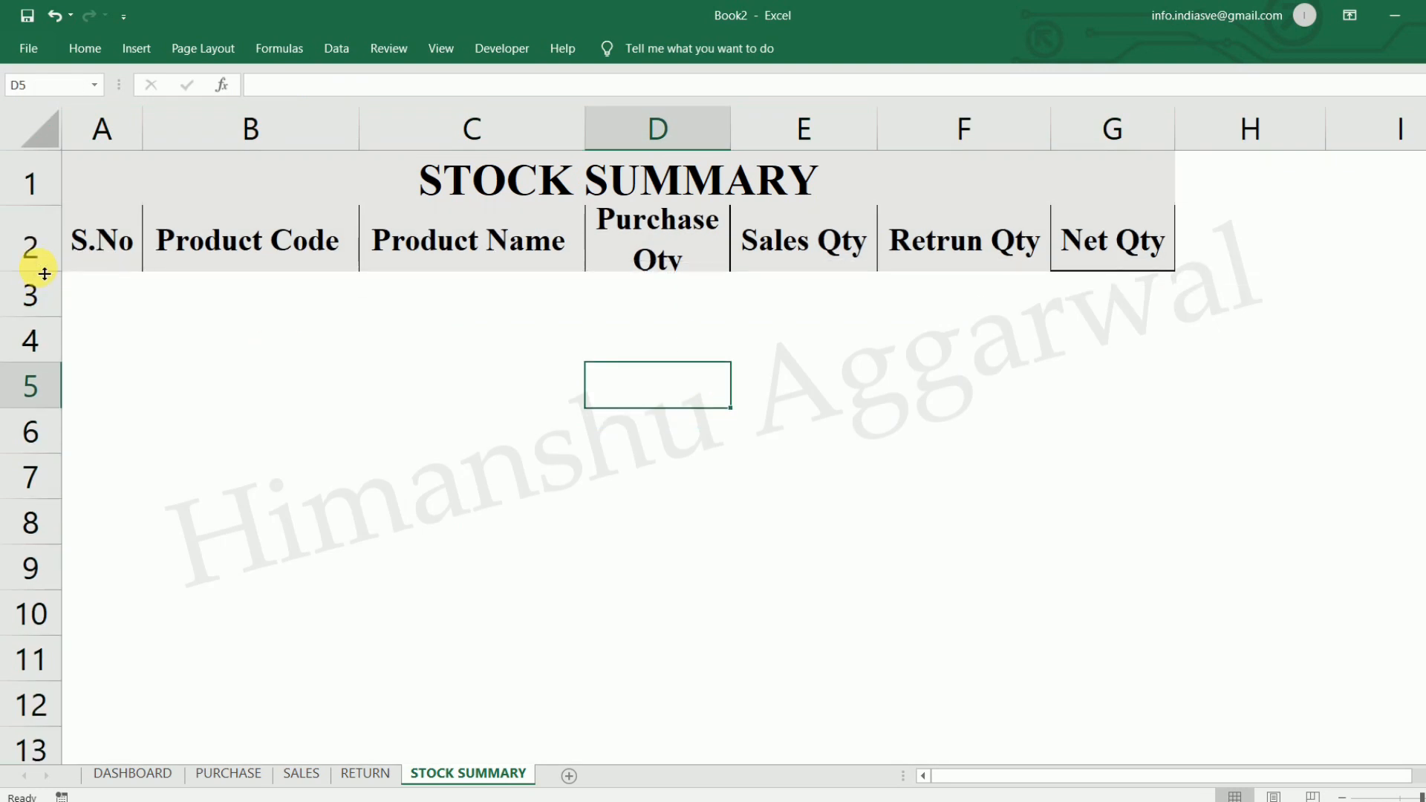
Undo the last row height change, column autofit and header paste on Book2's STOCK SUMMARY sheet.
key("ctrl+z")
key("ctrl+z")
key("ctrl+z")
Copy the full stock summary table (A1:G12) from the Inventory management System workbook into A1 of Book2's STOCK SUMMARY sheet.
left_click(595, 394)
mouse_move(921, 781)
left_click(789, 743)
left_click(416, 320)
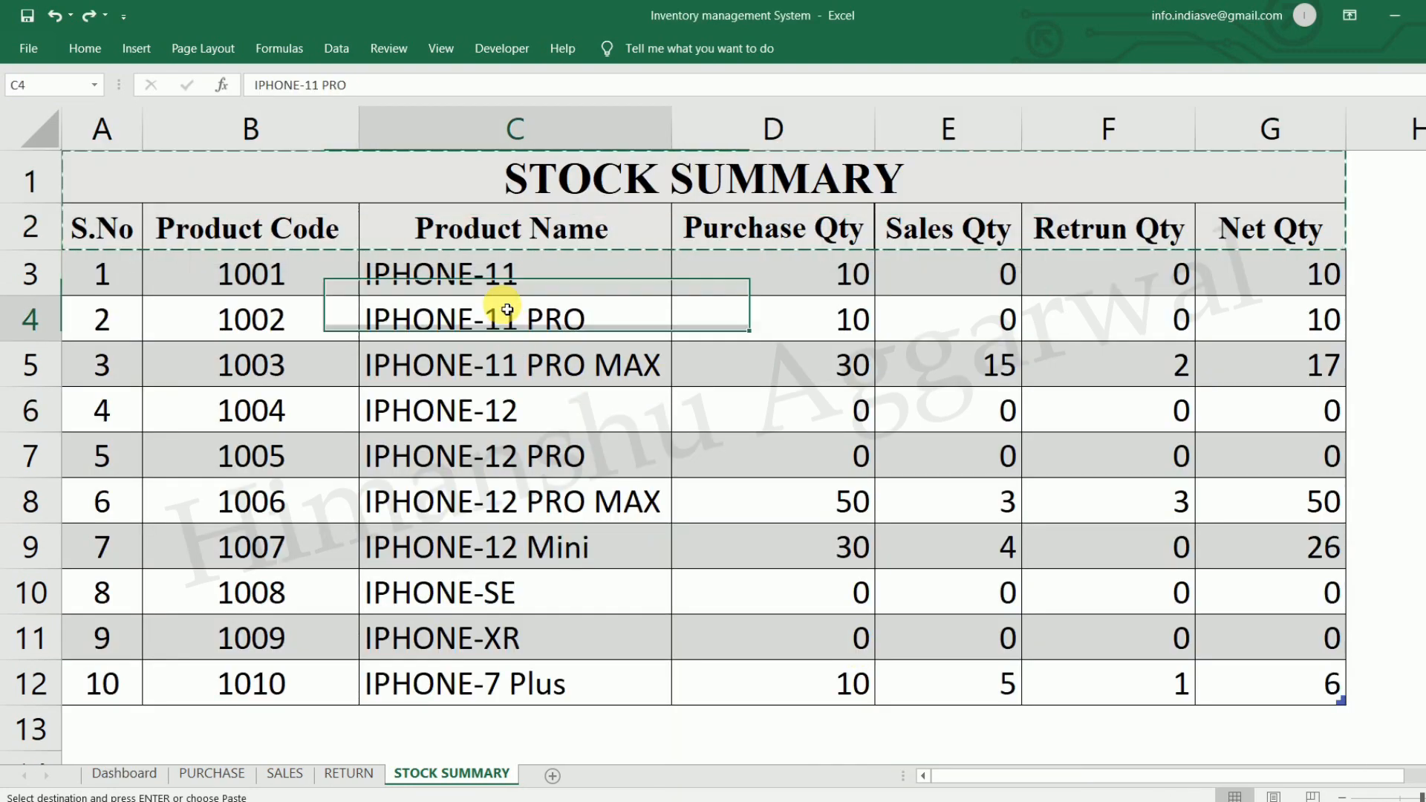
left_click_drag(119, 182, 943, 692)
key("ctrl+c")
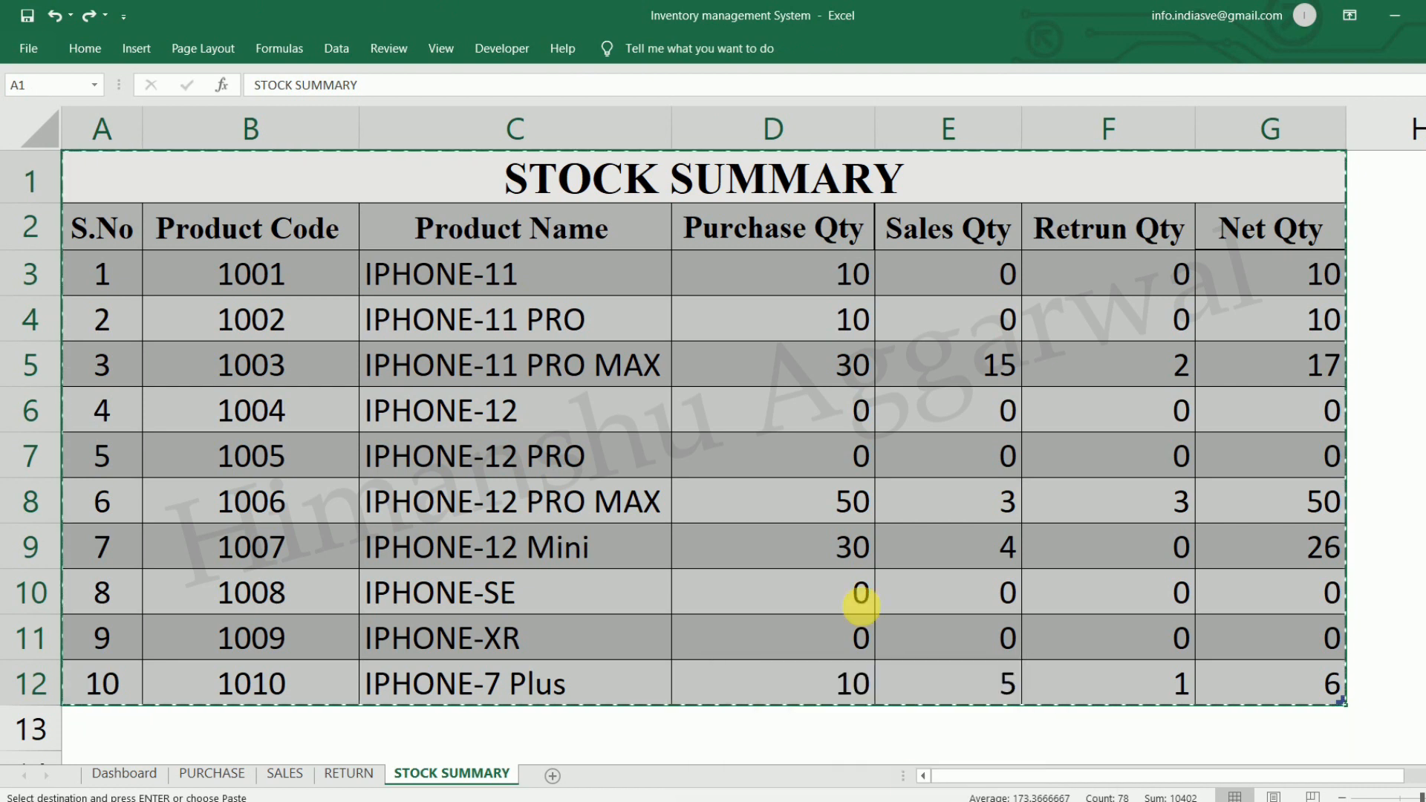
left_click(988, 757)
left_click(100, 180)
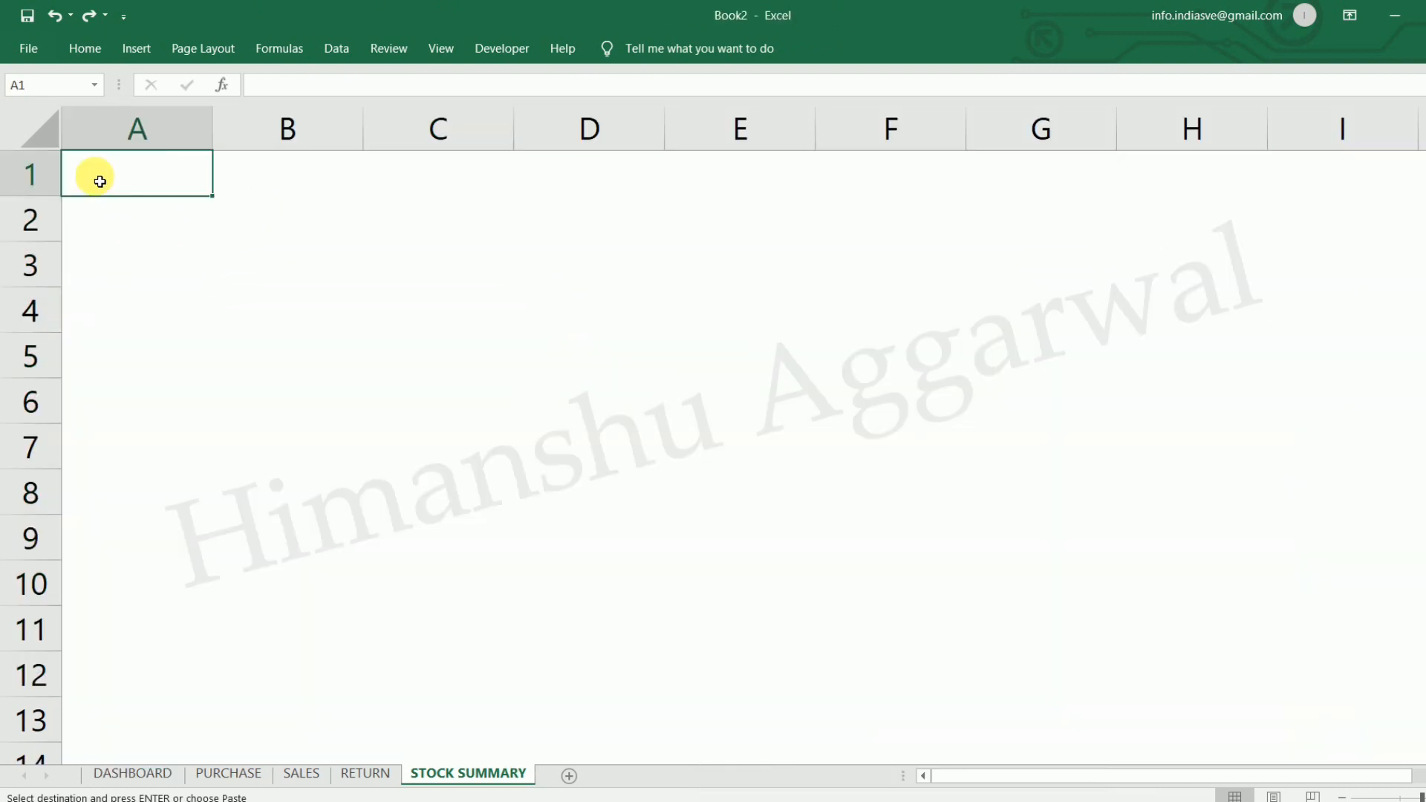
key("Return")
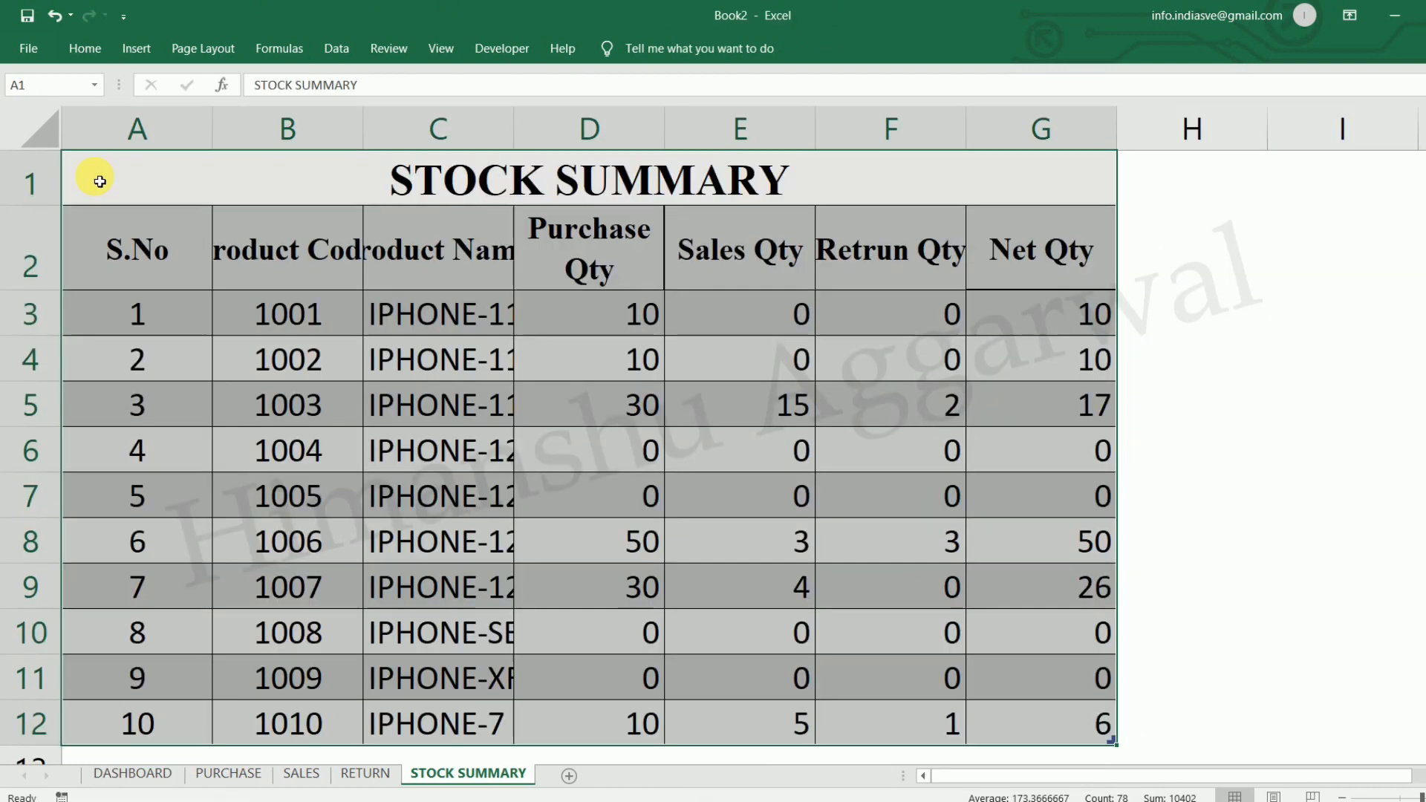
Autofit all column widths on the STOCK SUMMARY sheet and clear the quantity cells D3:G12.
left_click(44, 136)
double_click(213, 128)
left_click(793, 315)
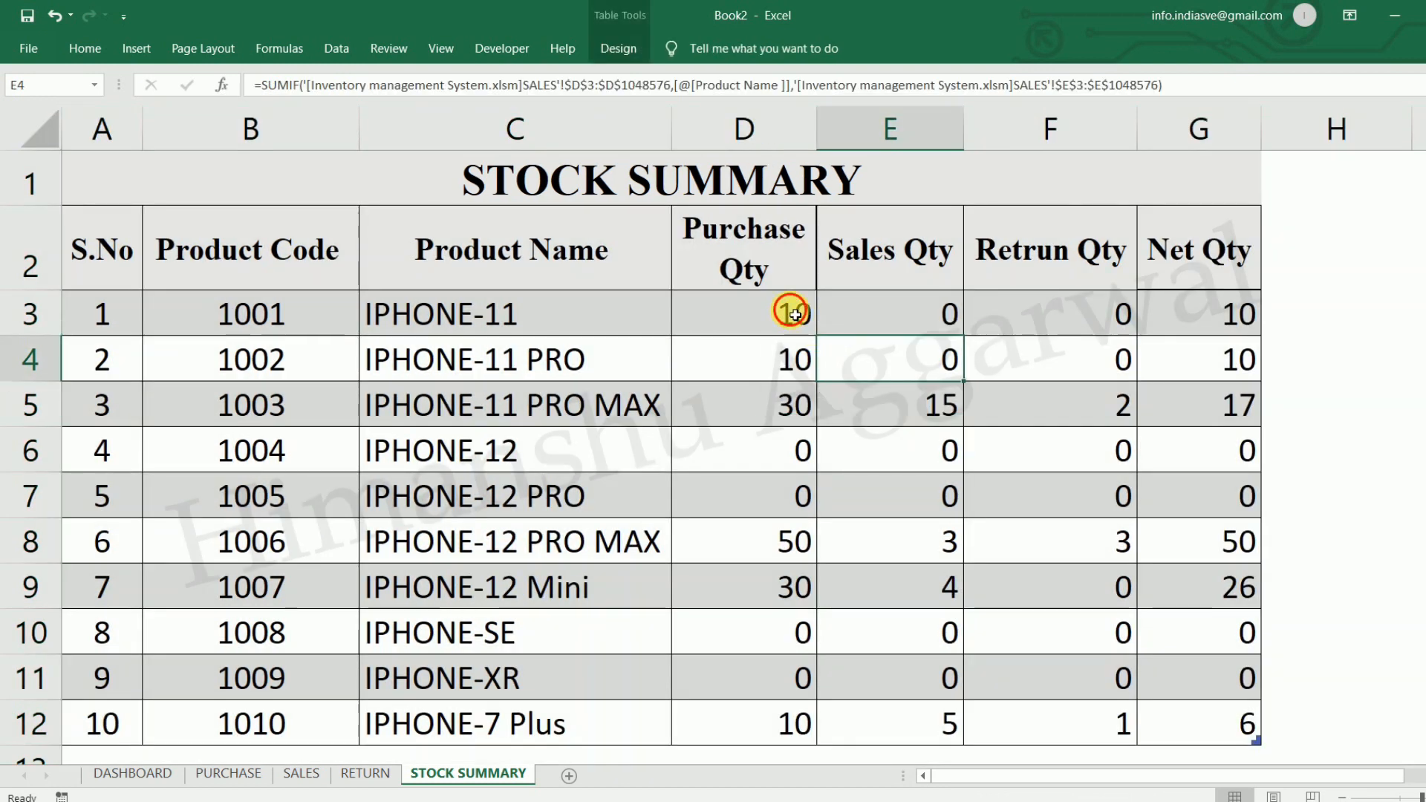
left_click_drag(794, 315, 1241, 719)
key("Delete")
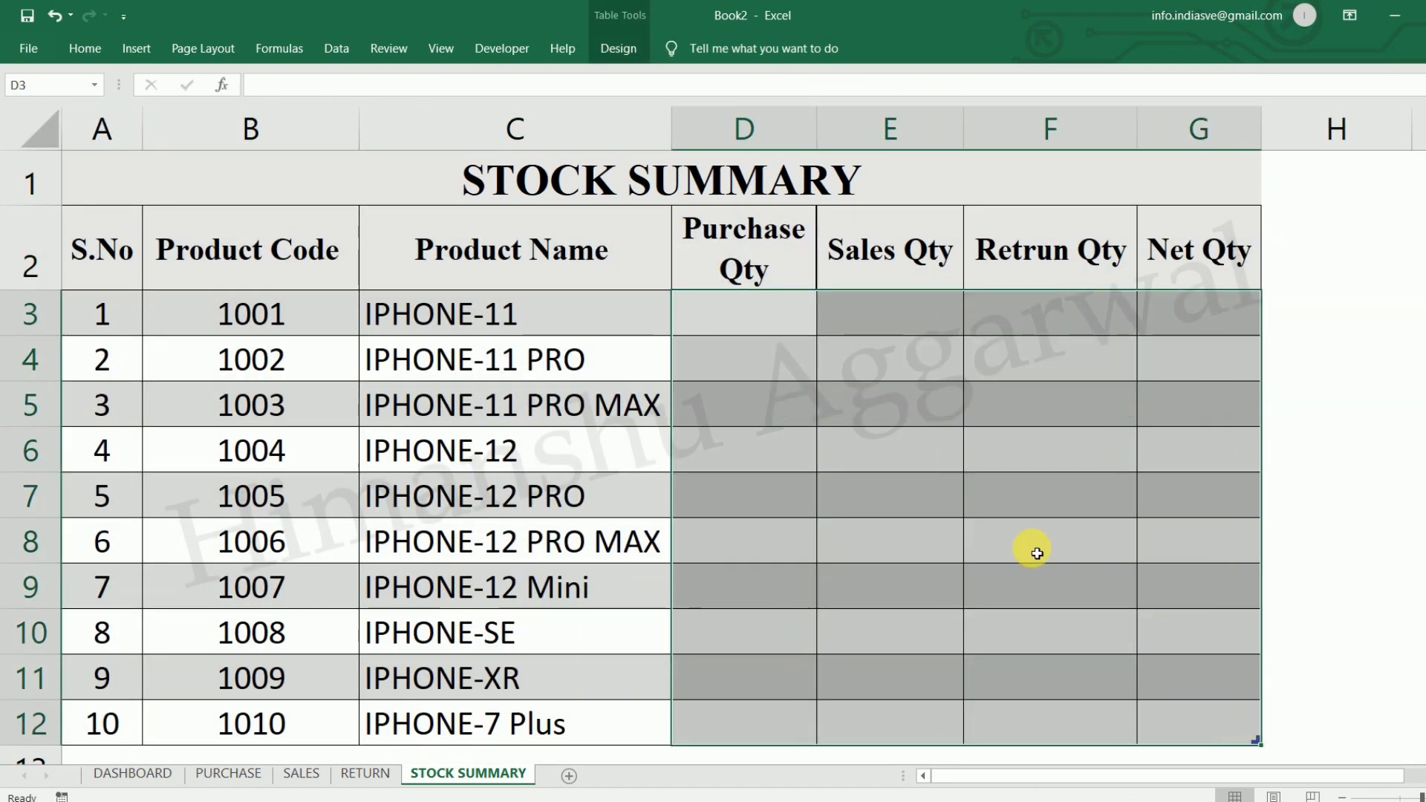
Widen the Purchase Qty column so its header fits on one line, and reduce header row 2 to a single-line height.
left_click(1084, 558)
left_click_drag(63, 291, 64, 281)
left_click_drag(818, 128, 875, 126)
left_click(1065, 346)
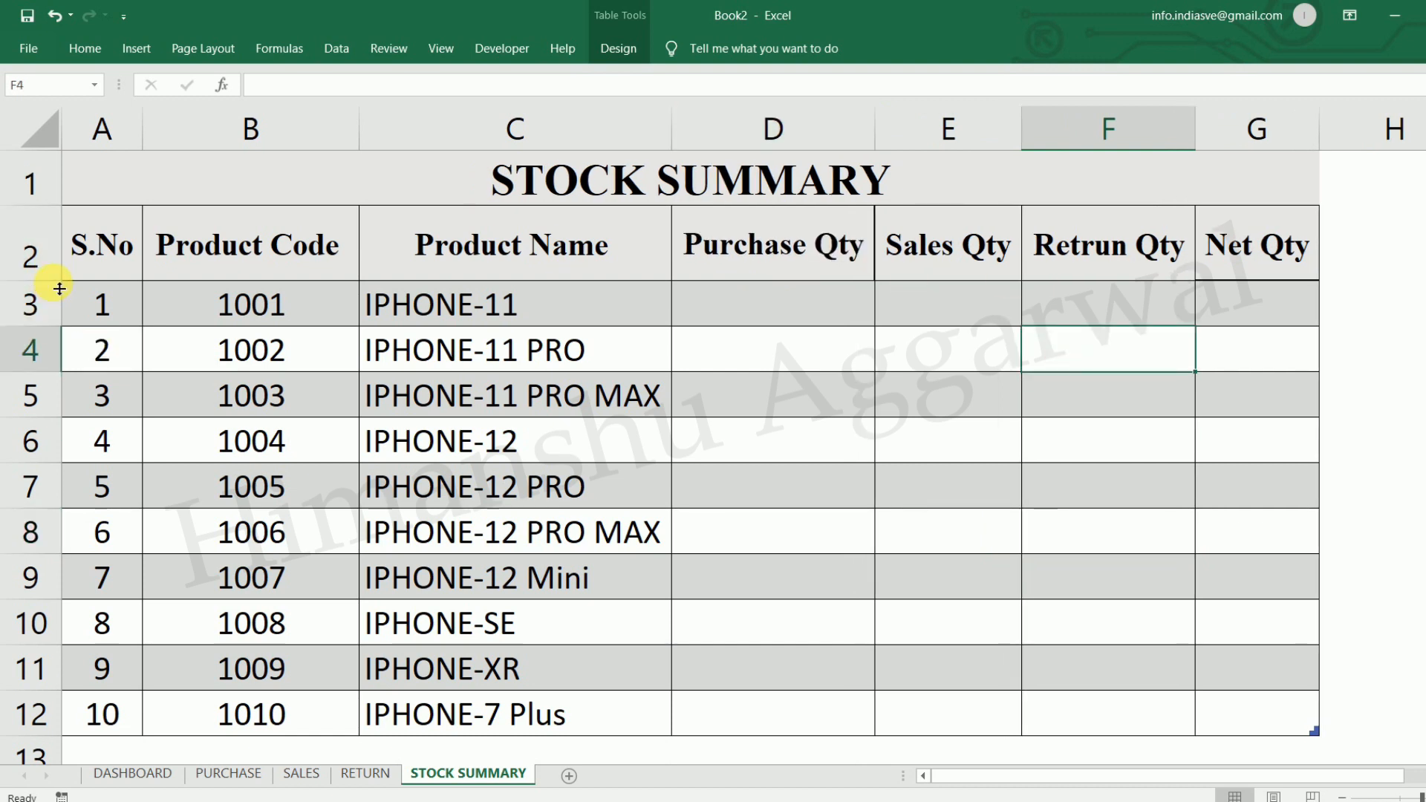
left_click_drag(53, 281, 53, 253)
left_click(1124, 468)
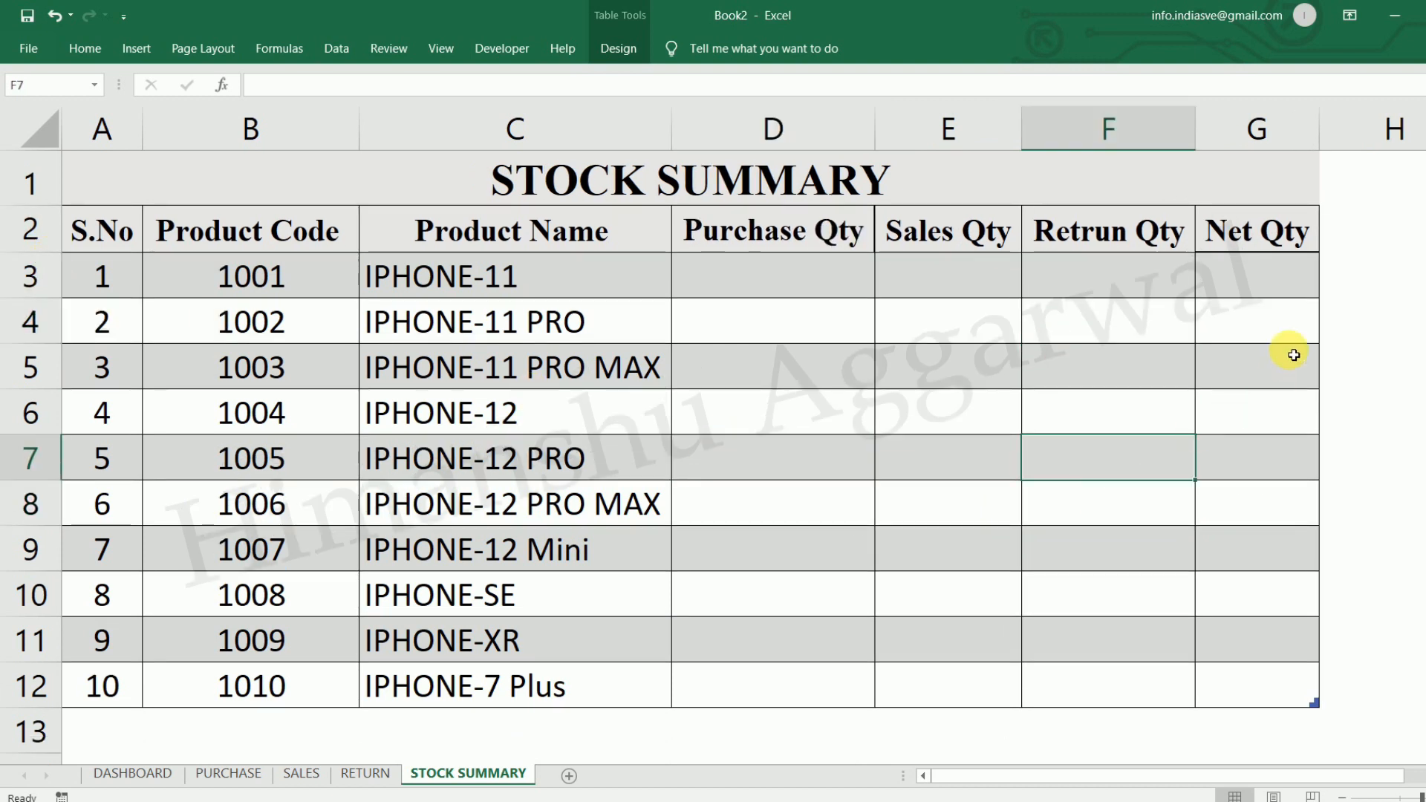
left_click(1246, 296)
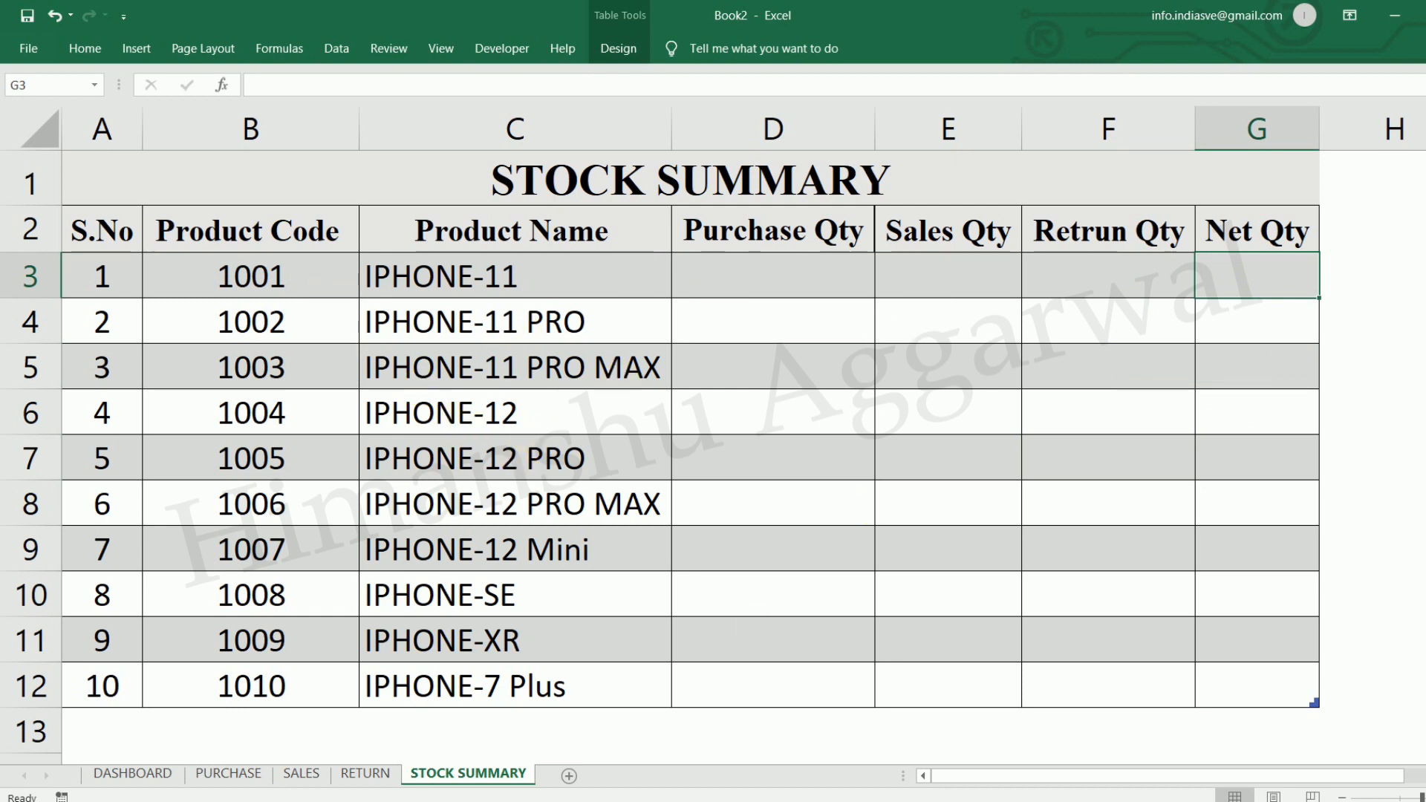
Look through the RETURN and SALES sheets and open the PURCHASE sheet.
left_click(364, 775)
left_click(301, 775)
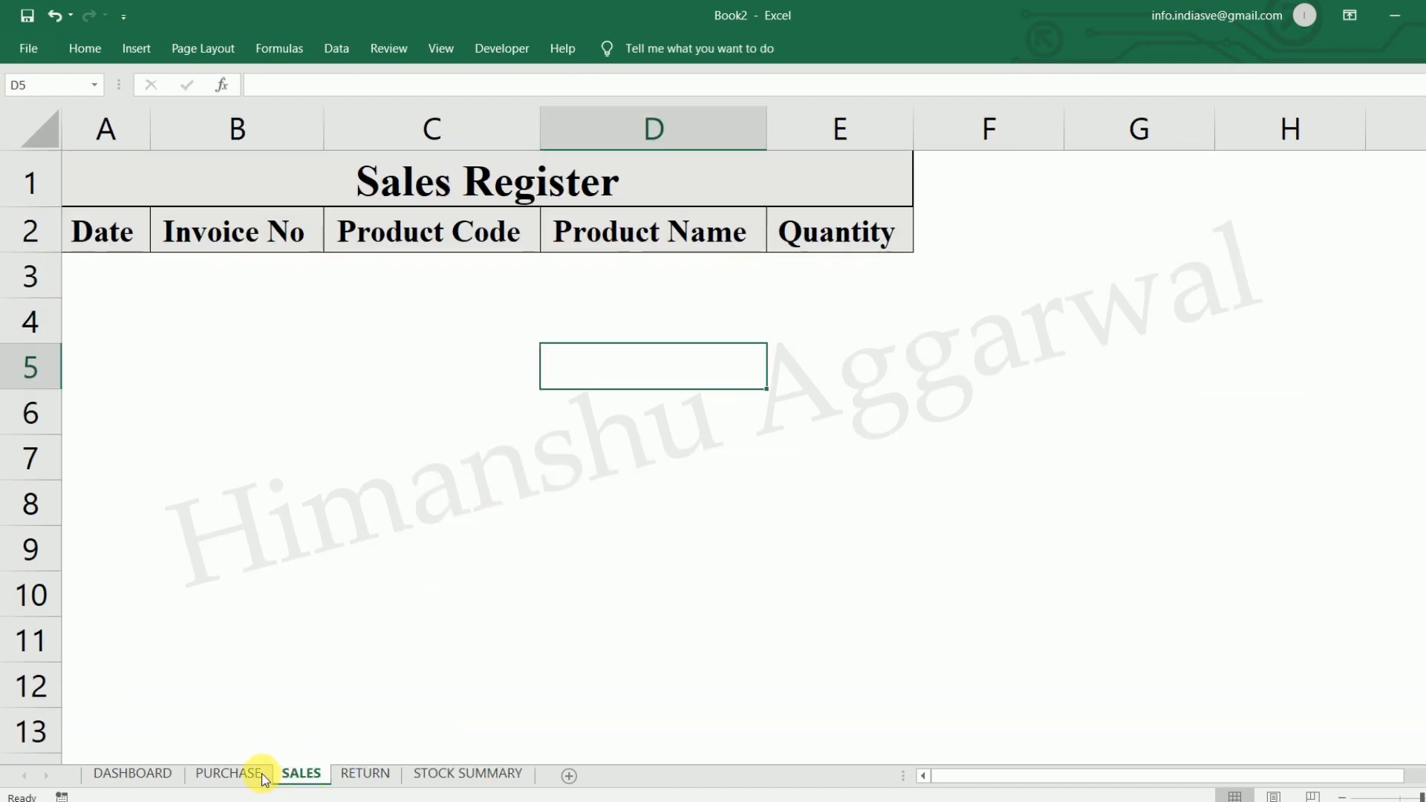
left_click(236, 775)
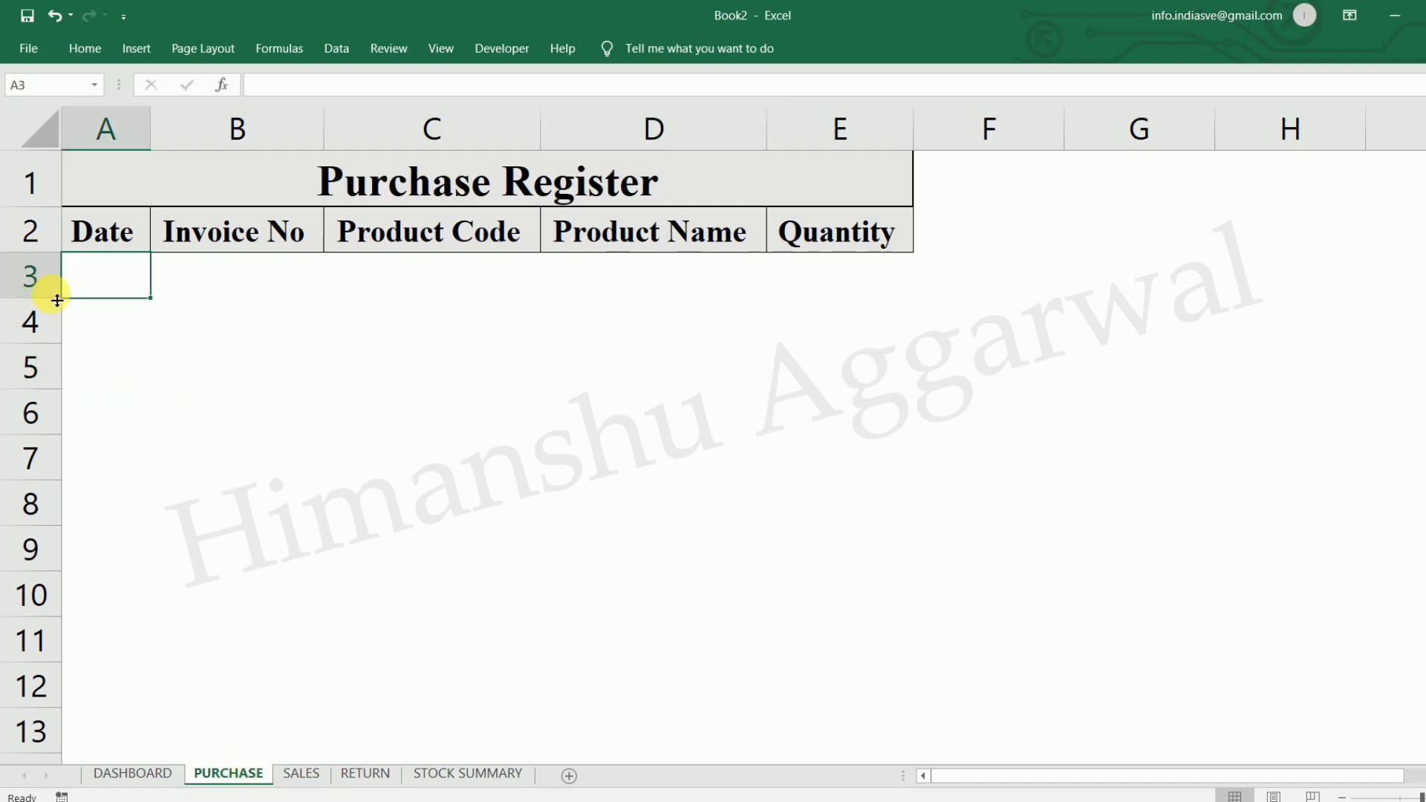
mouse_move(57, 306)
left_mouse_down()
mouse_move(60, 267)
mouse_move(58, 304)
left_mouse_up()
left_click(191, 331)
left_click(118, 286)
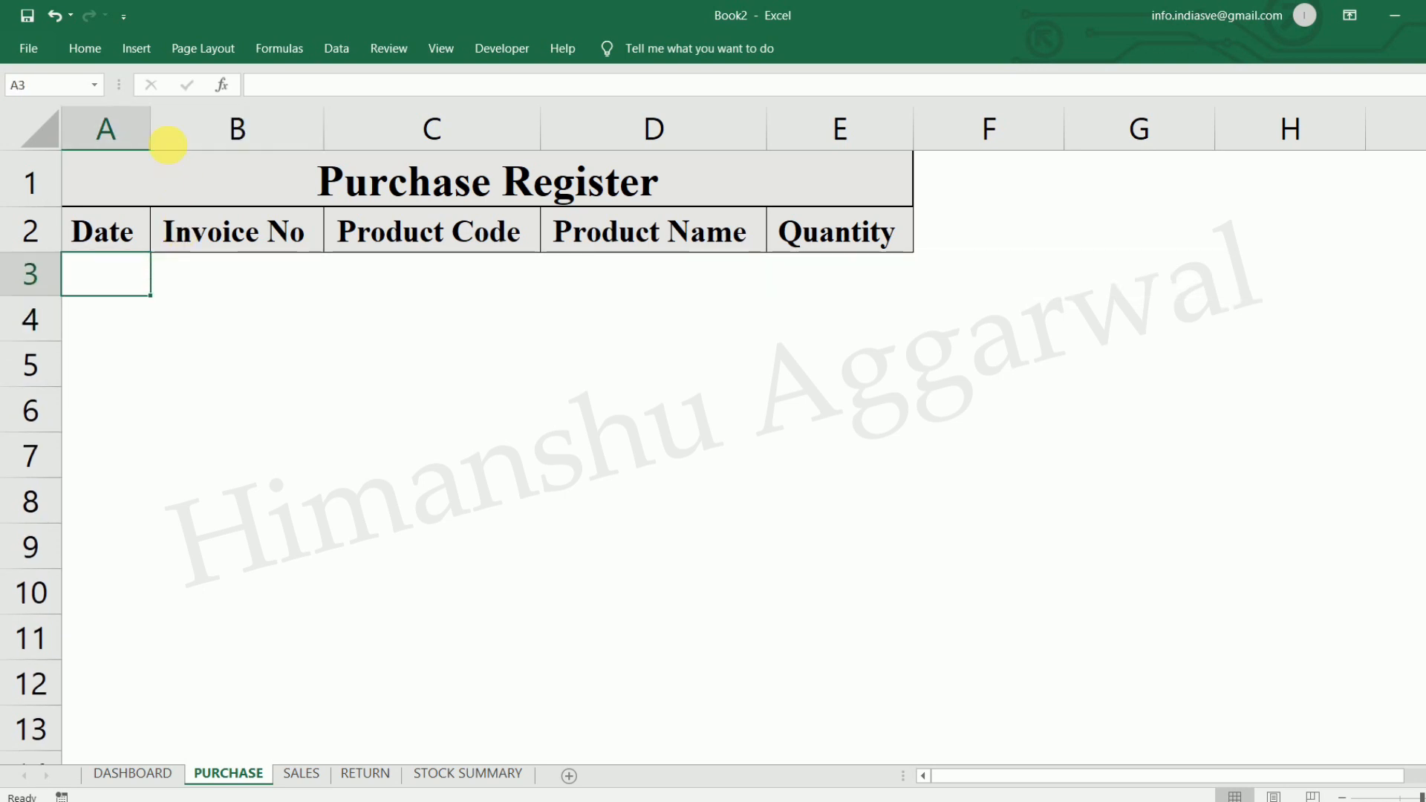
left_click(654, 330)
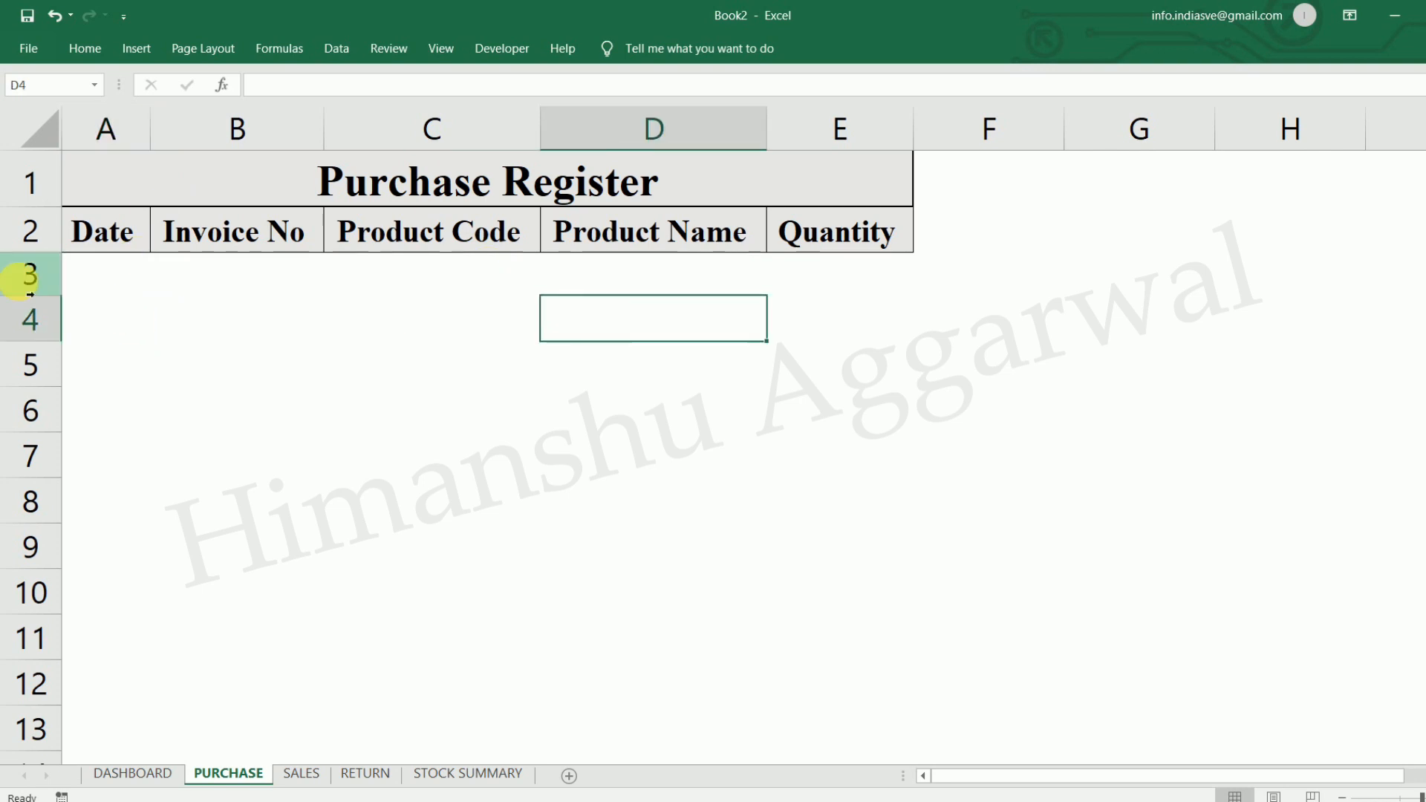
mouse_move(44, 290)
left_mouse_down()
mouse_move(38, 280)
mouse_move(48, 305)
left_mouse_up()
left_click(114, 267)
left_click(289, 294)
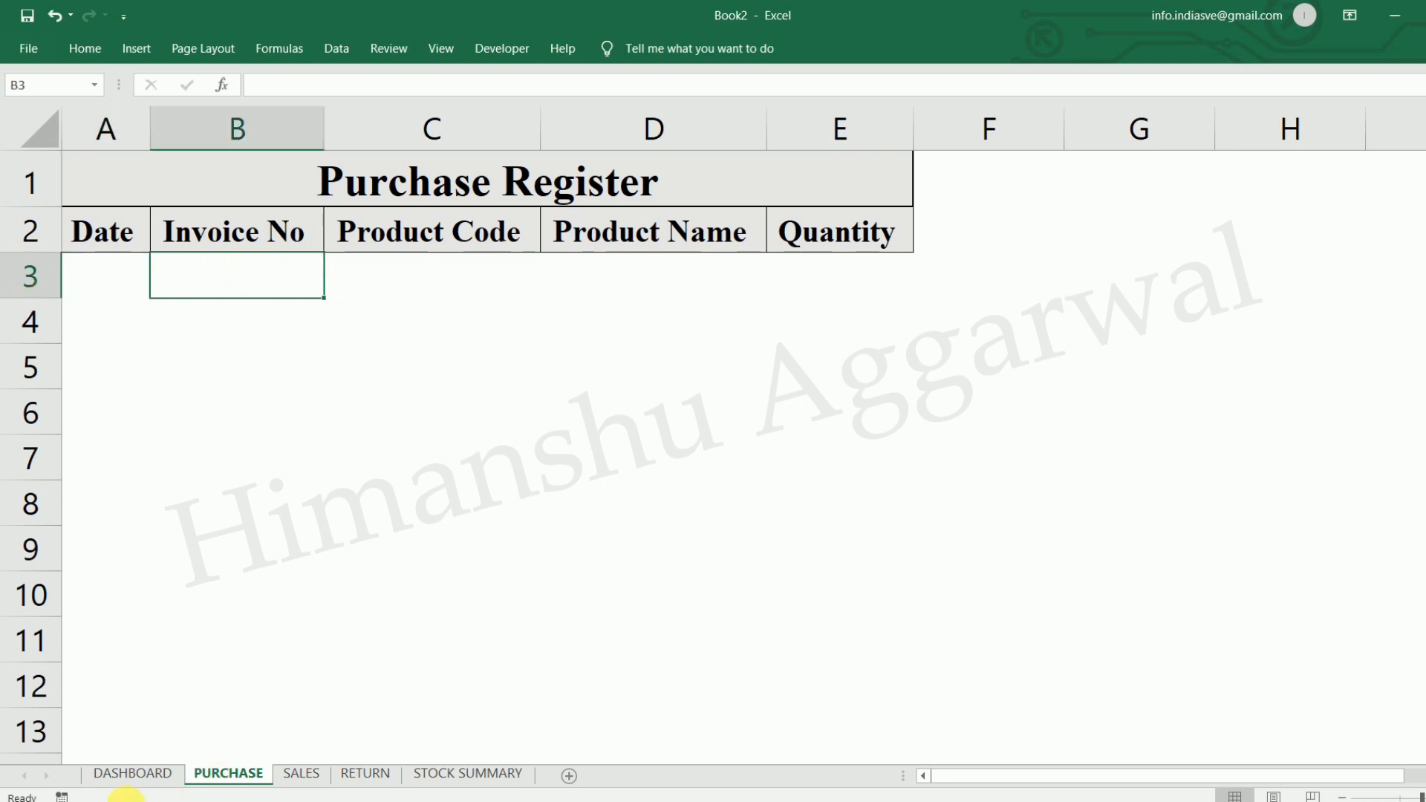
Review the DASHBOARD form and its Product Code entry cell along with the PURCHASE, SALES, RETURN and STOCK SUMMARY sheets.
left_click(135, 776)
left_click(762, 613)
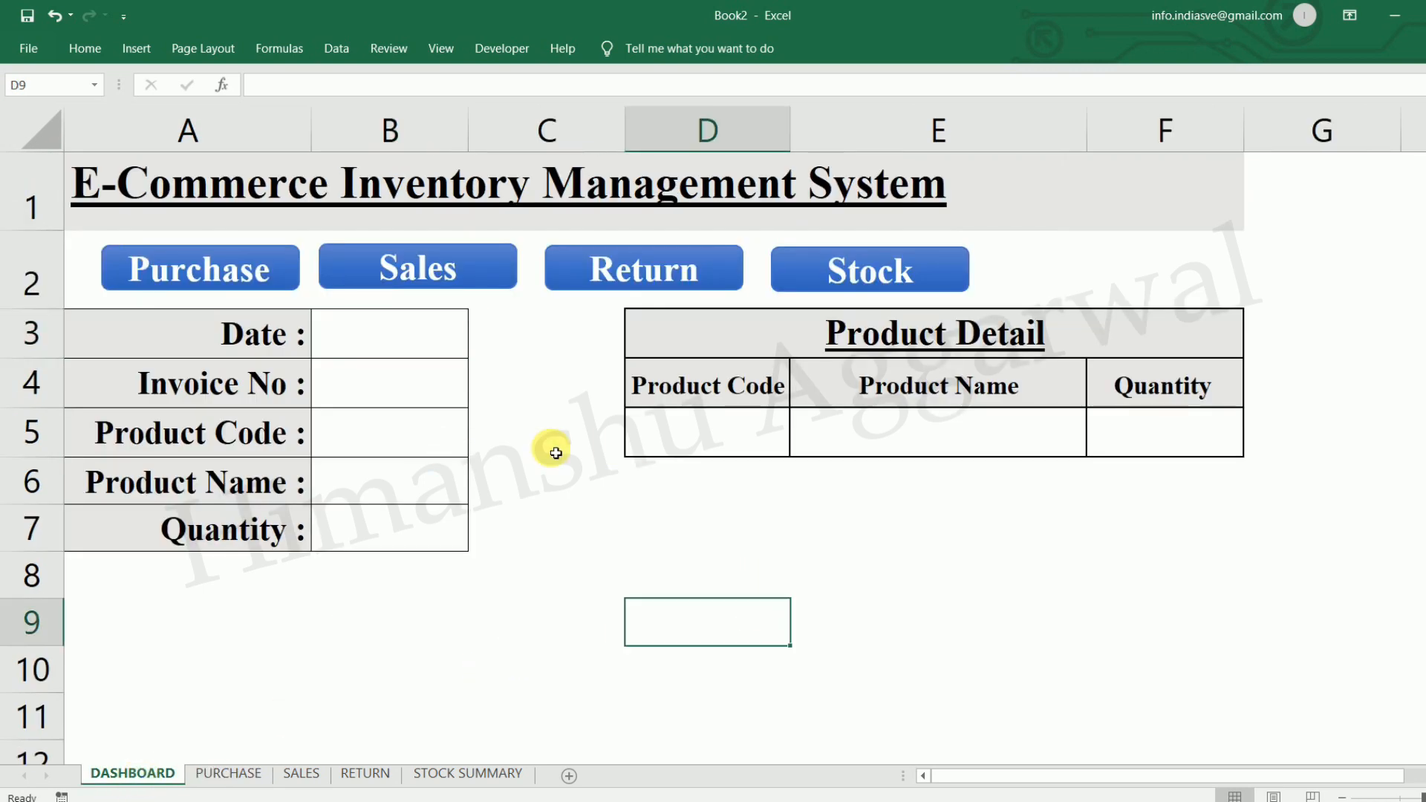
left_click(427, 330)
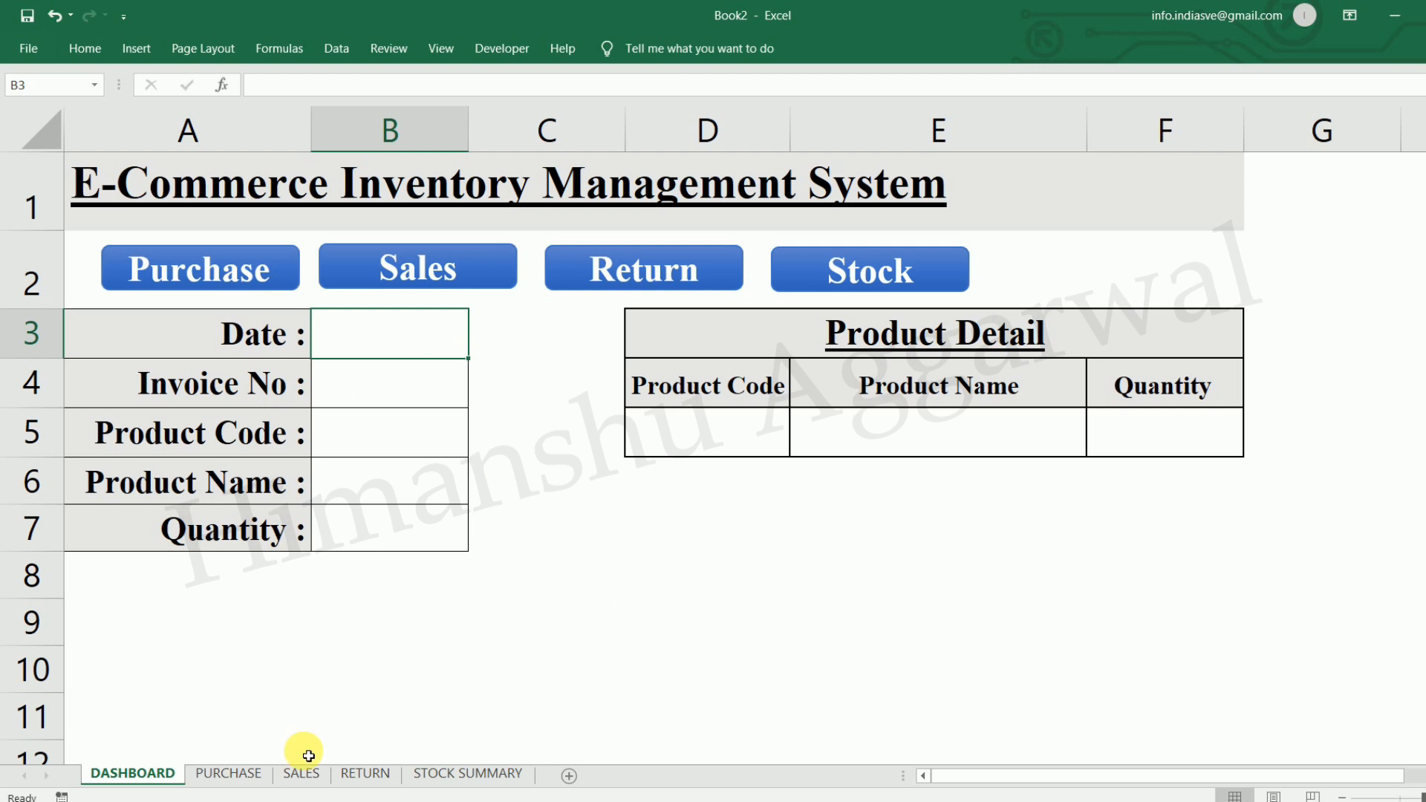
left_click(229, 776)
left_click(300, 775)
left_click(365, 775)
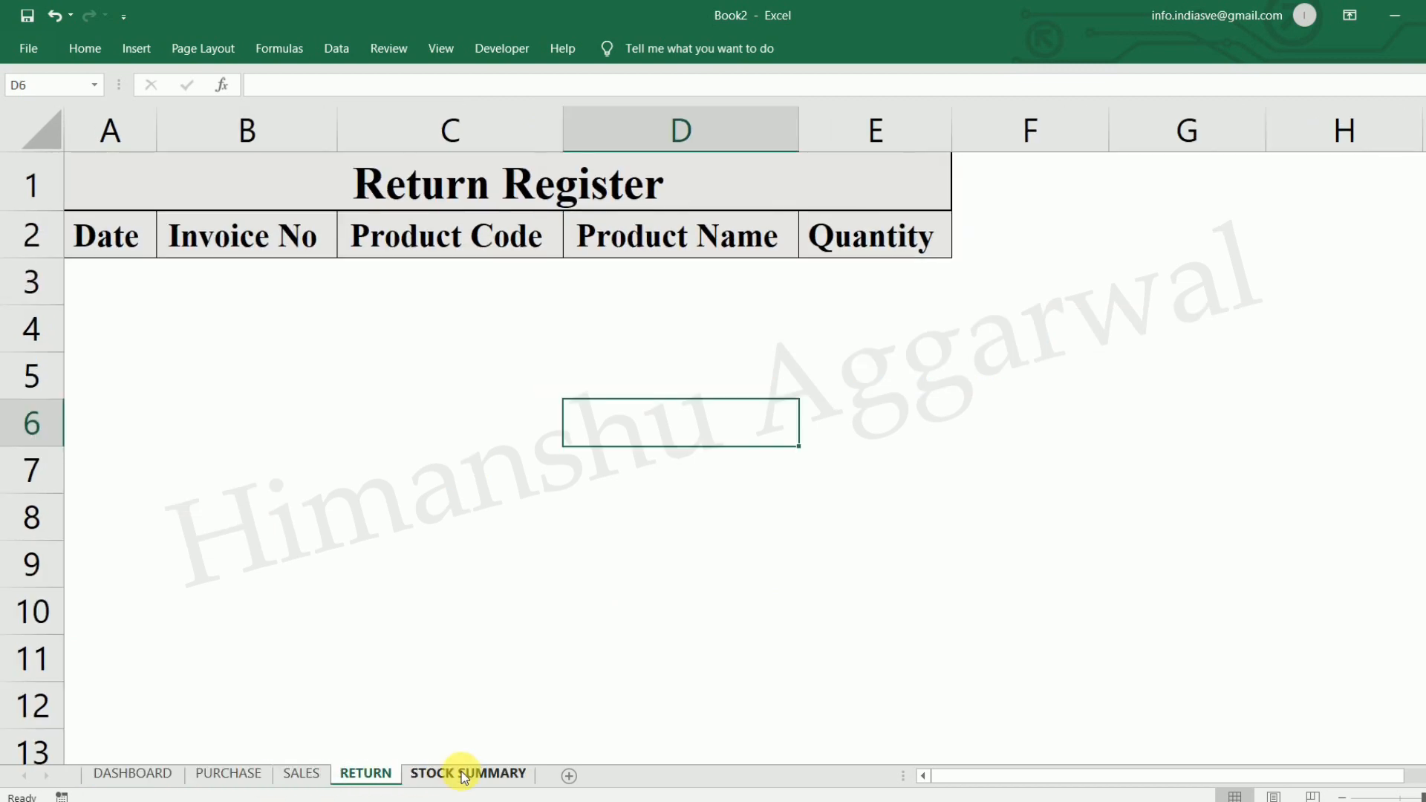
left_click(464, 776)
left_click(109, 778)
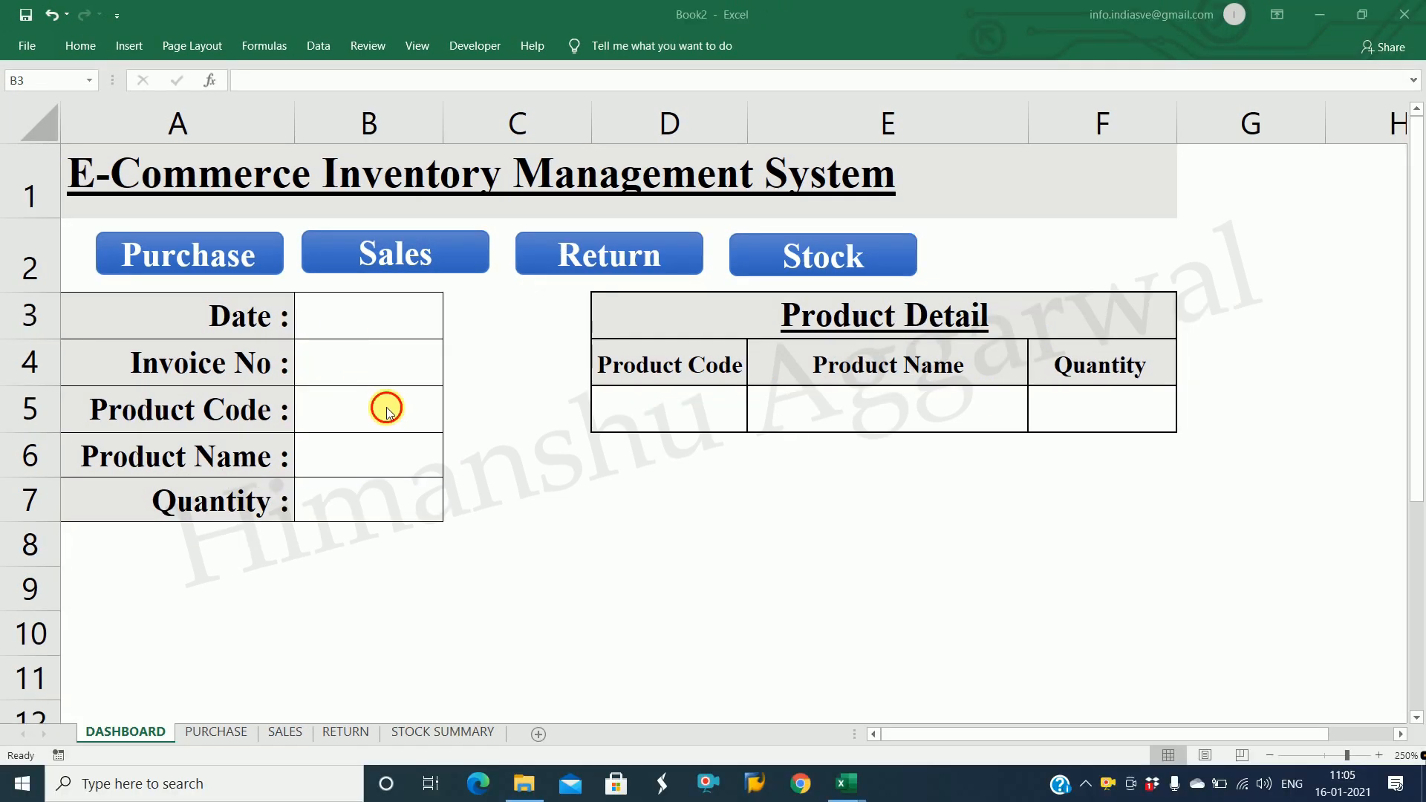
left_click(353, 434)
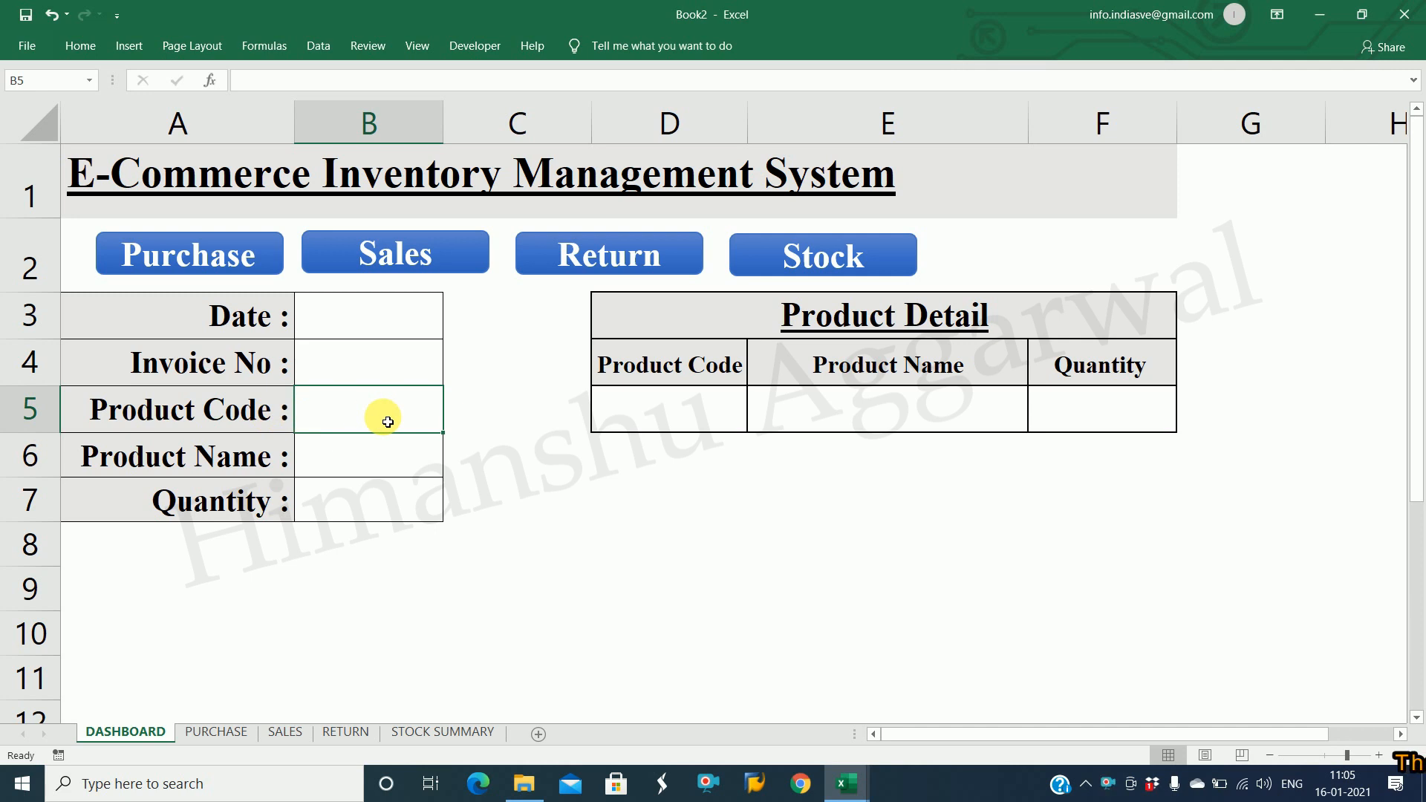
left_click(438, 731)
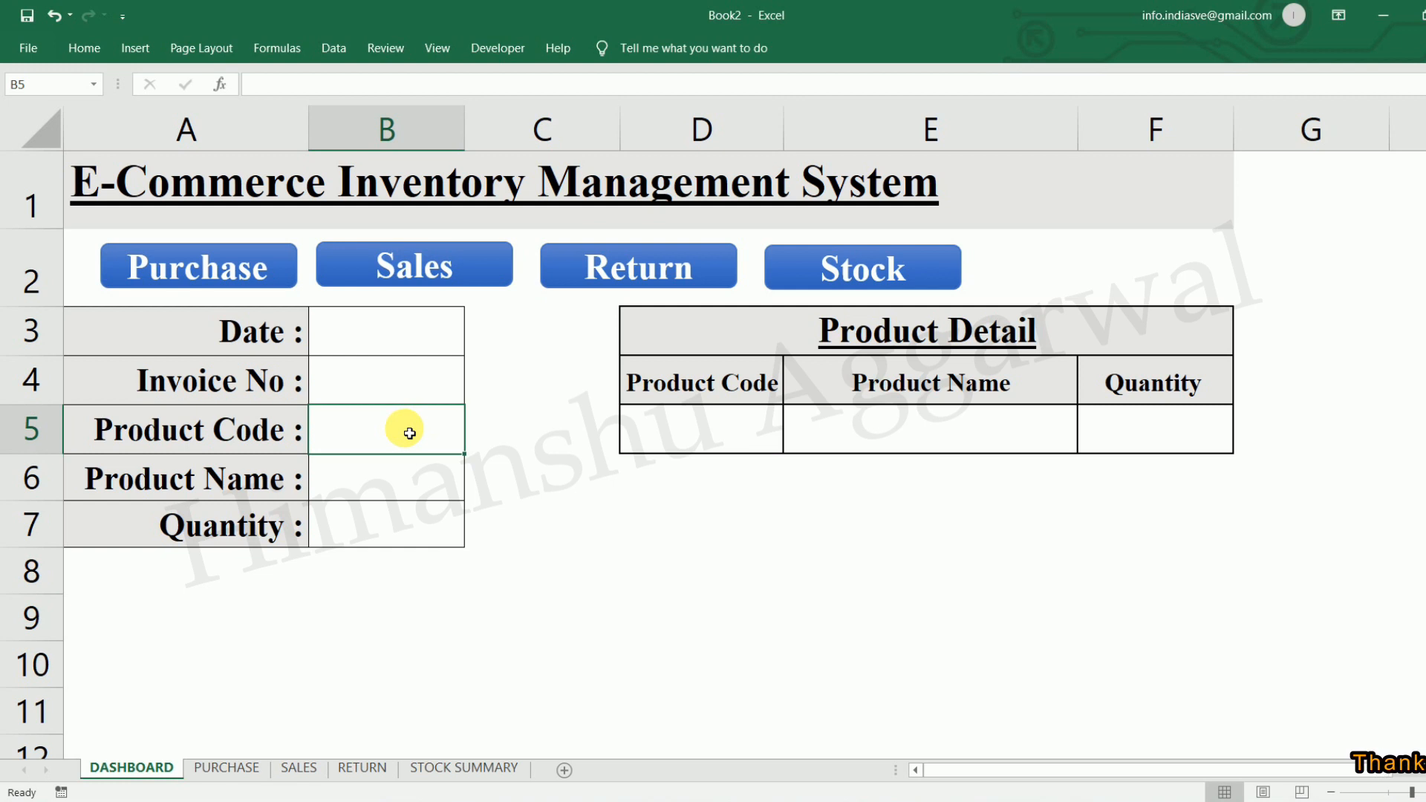
left_click(333, 49)
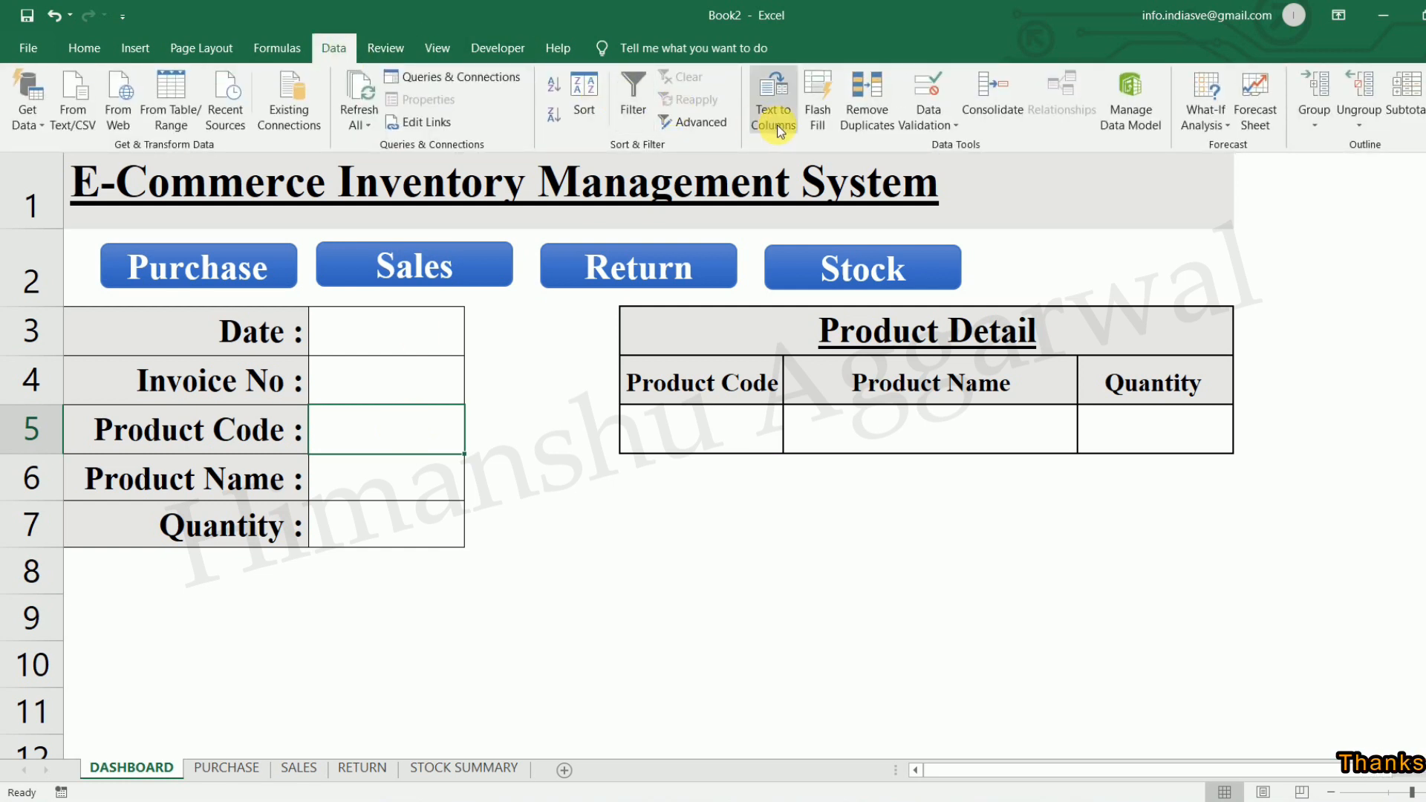
left_click(400, 444)
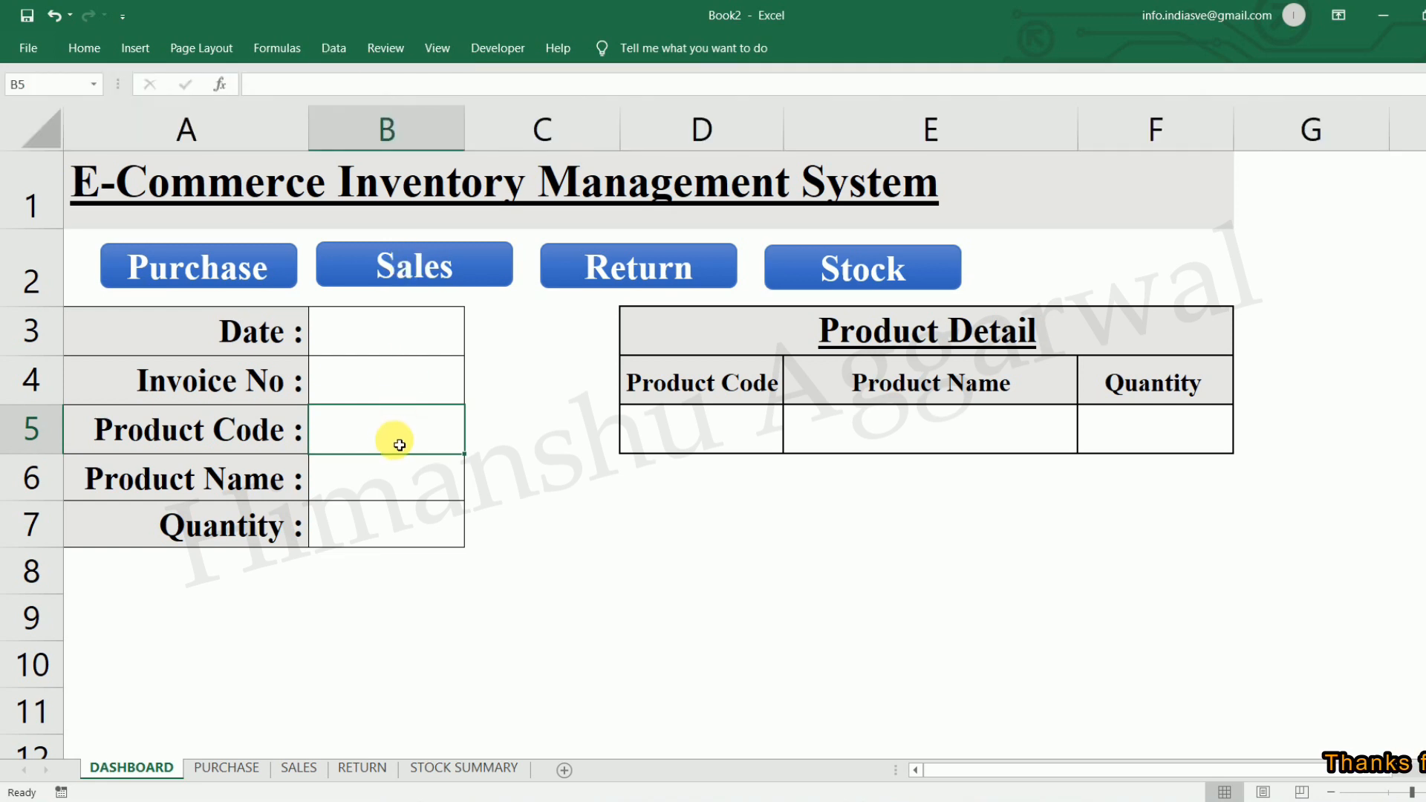
left_click(334, 49)
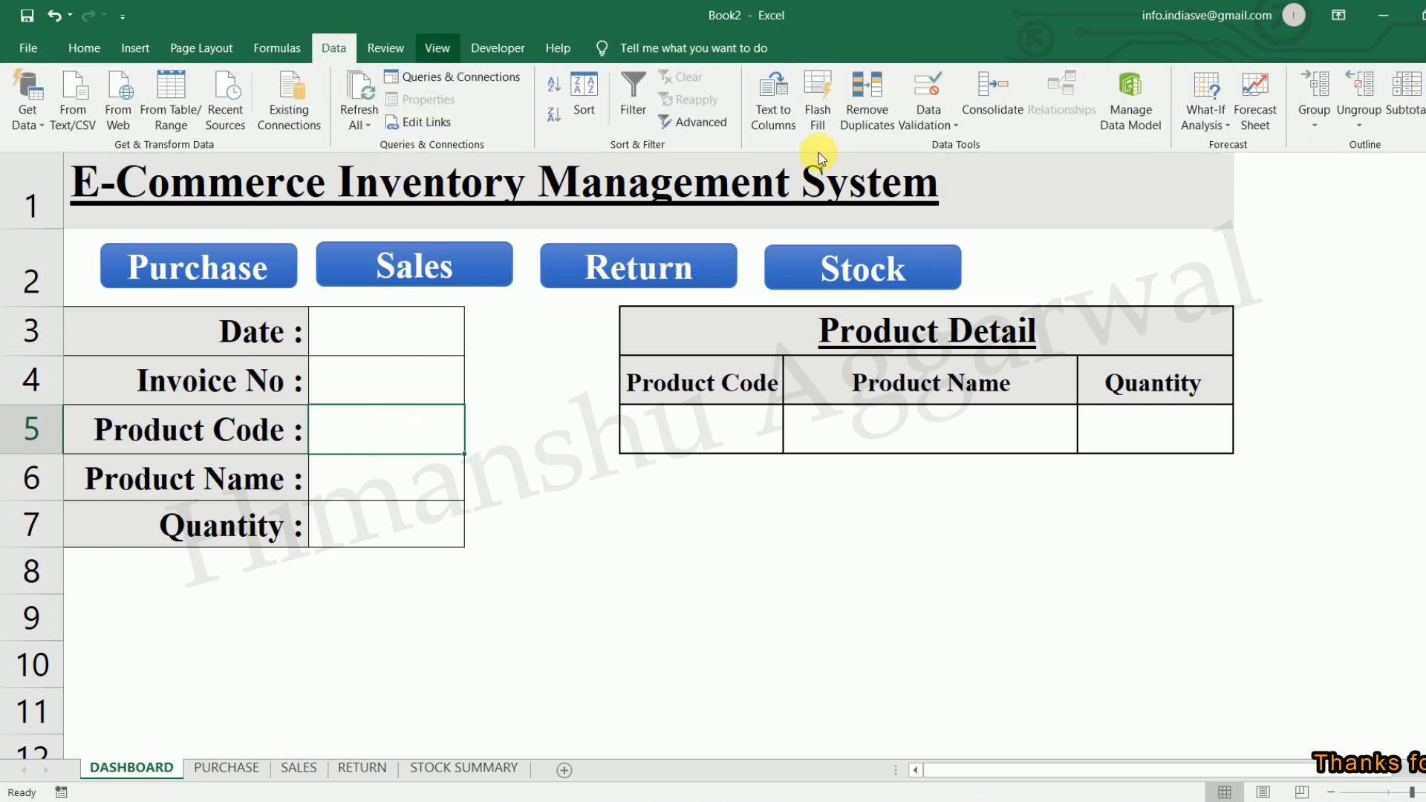
left_click(933, 128)
left_click(958, 144)
left_click(971, 431)
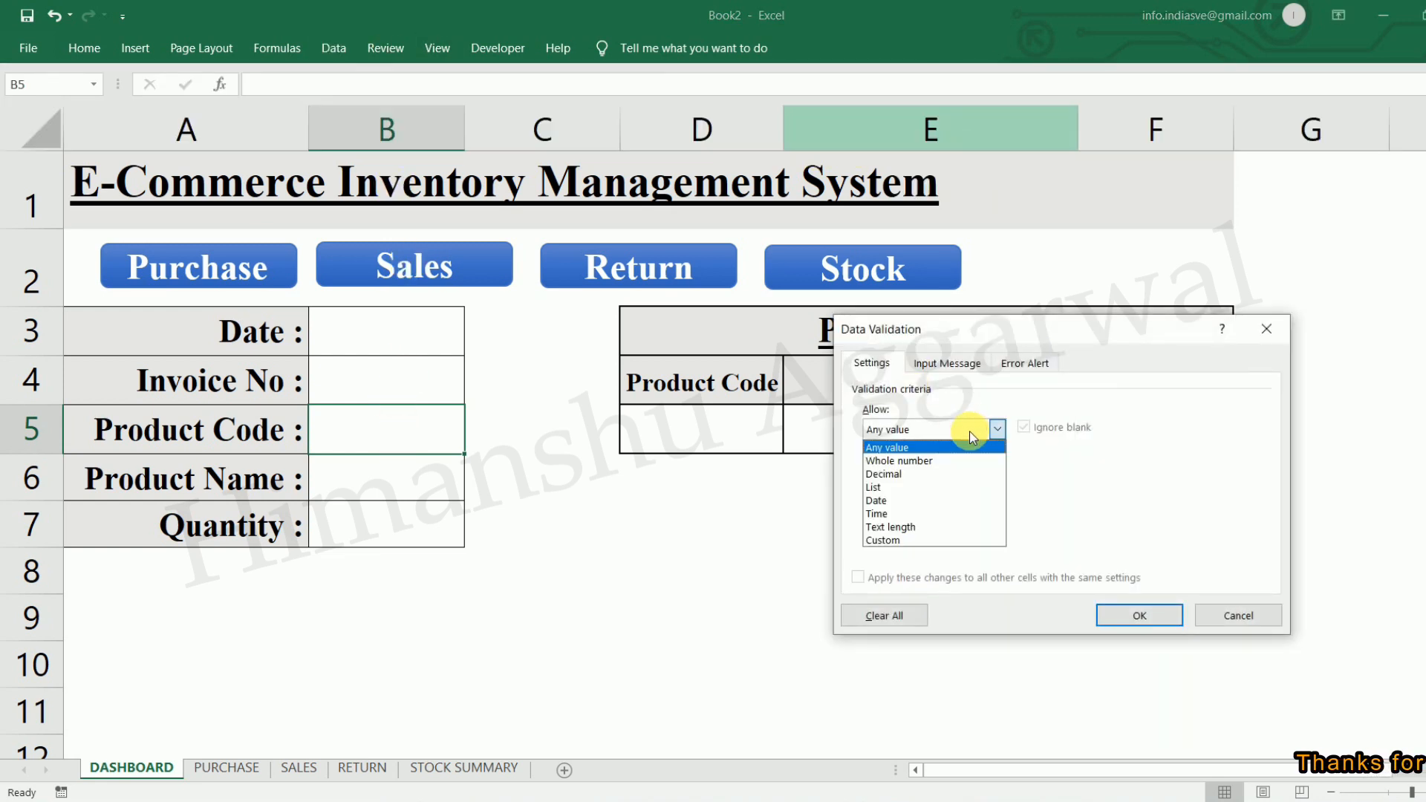
left_click(931, 487)
left_click(943, 511)
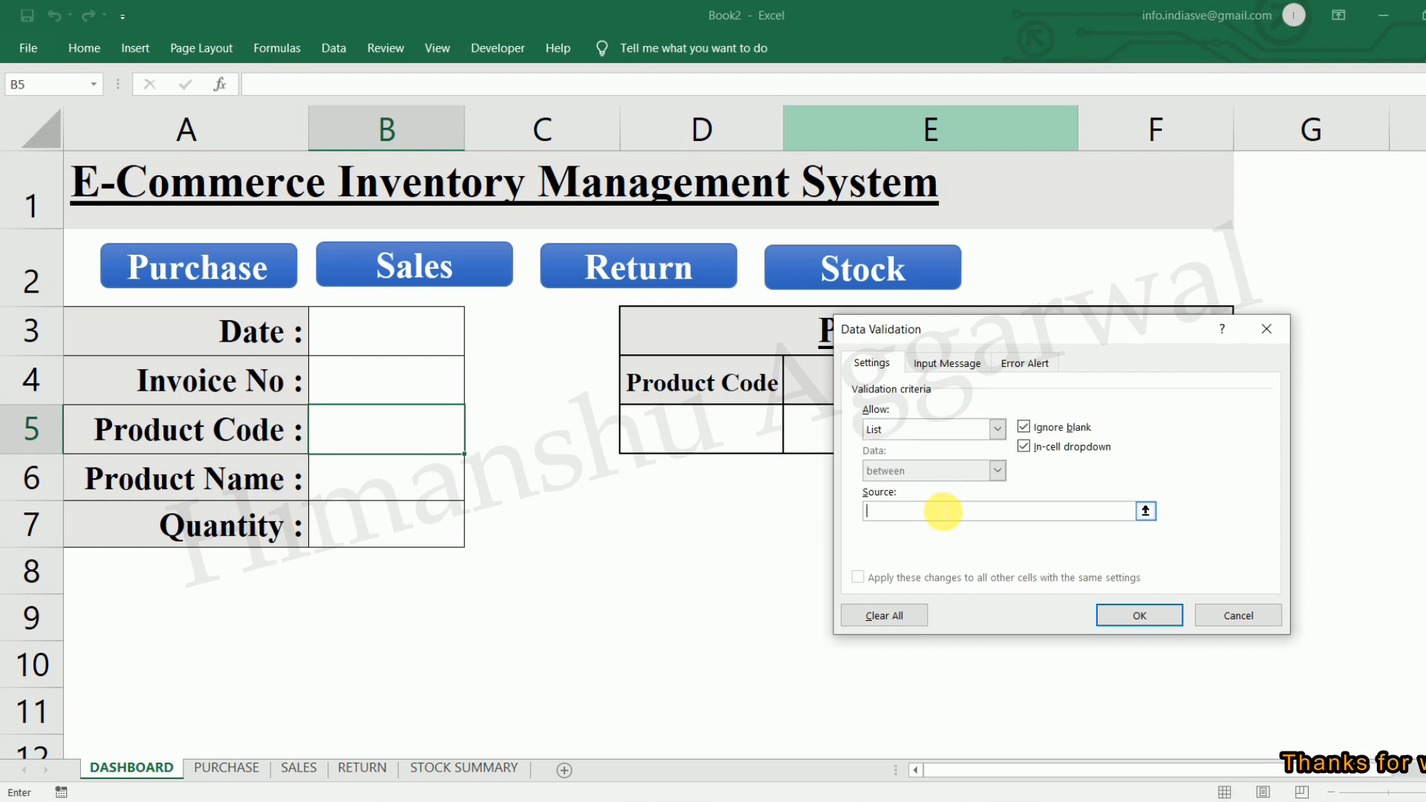
key("F3")
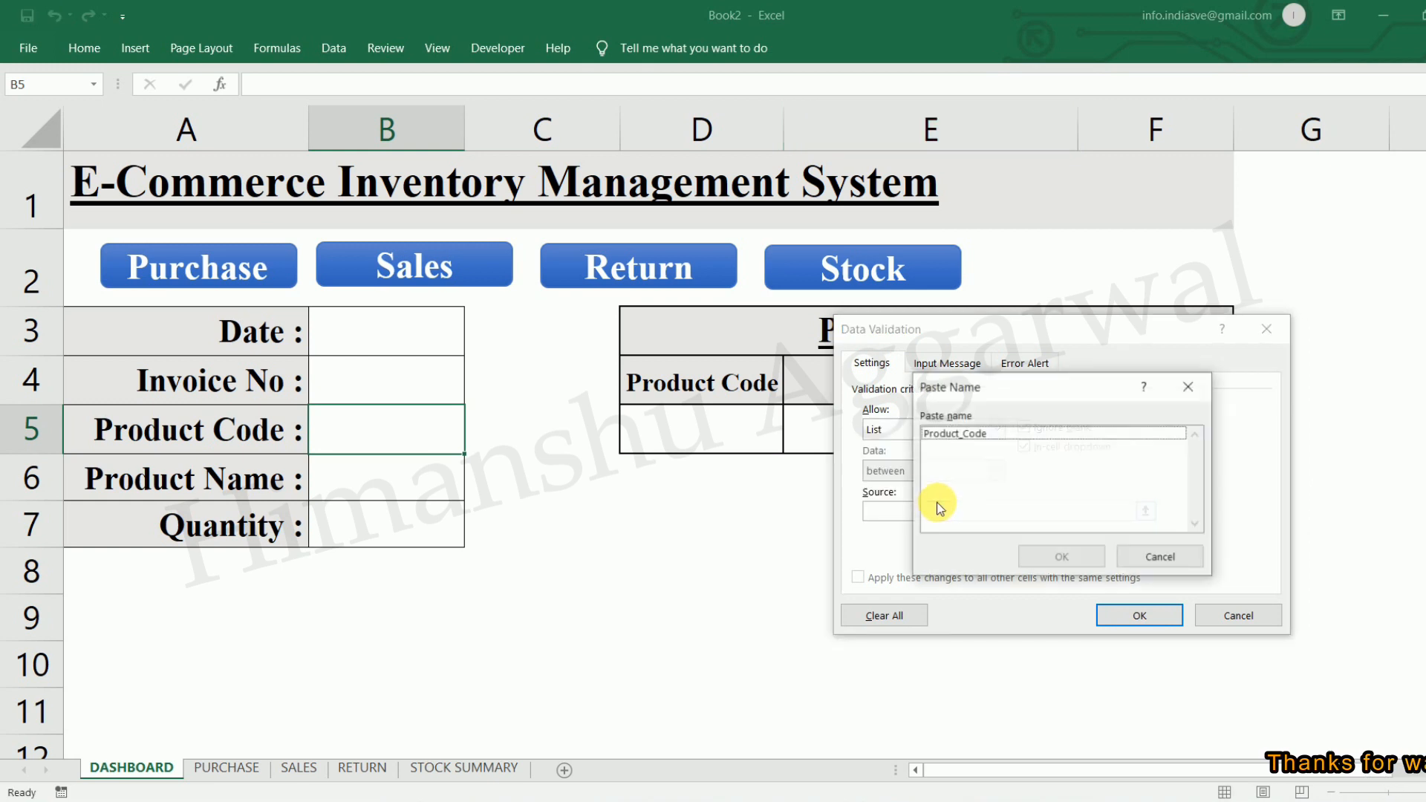
left_click_drag(1043, 401, 1081, 419)
left_click(995, 452)
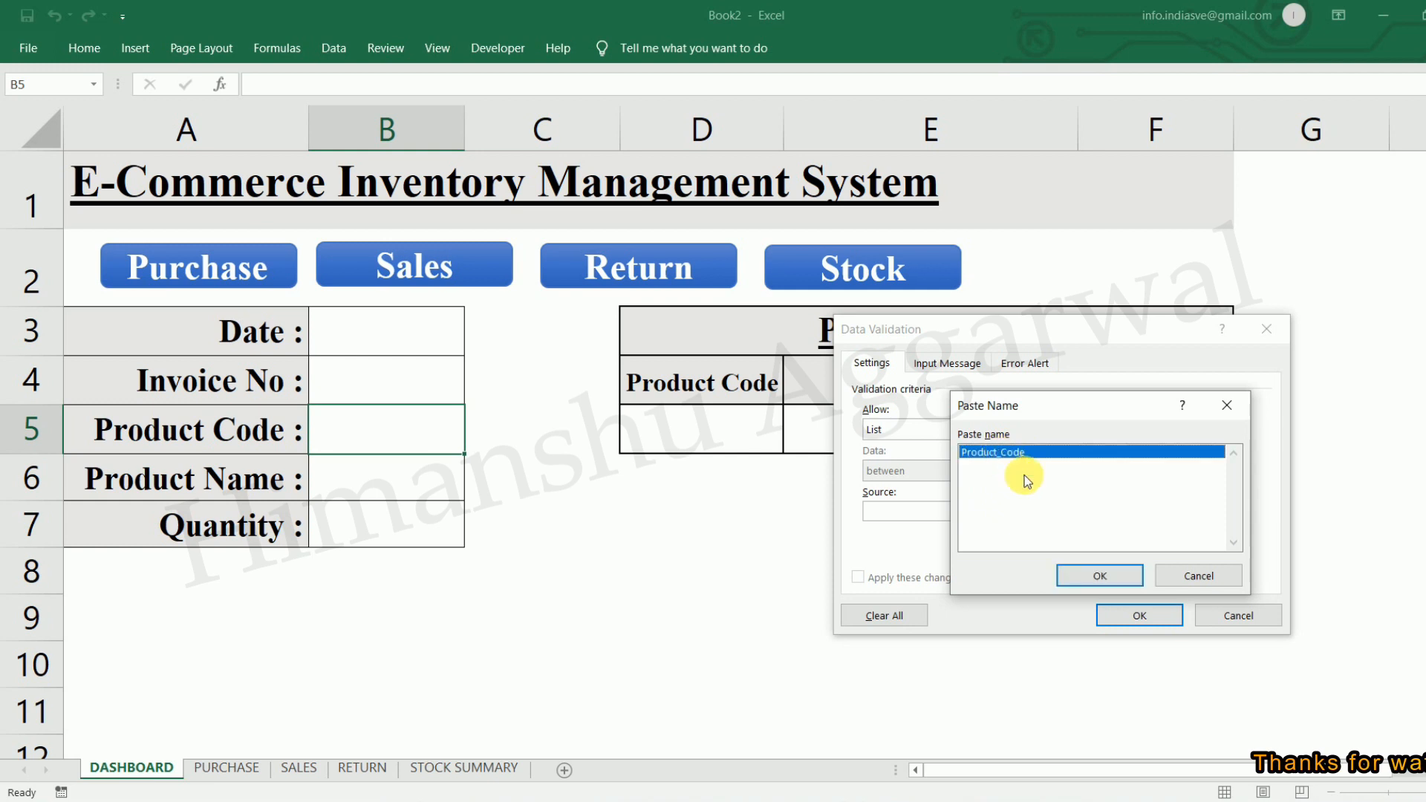
left_click(1206, 579)
left_click(1203, 615)
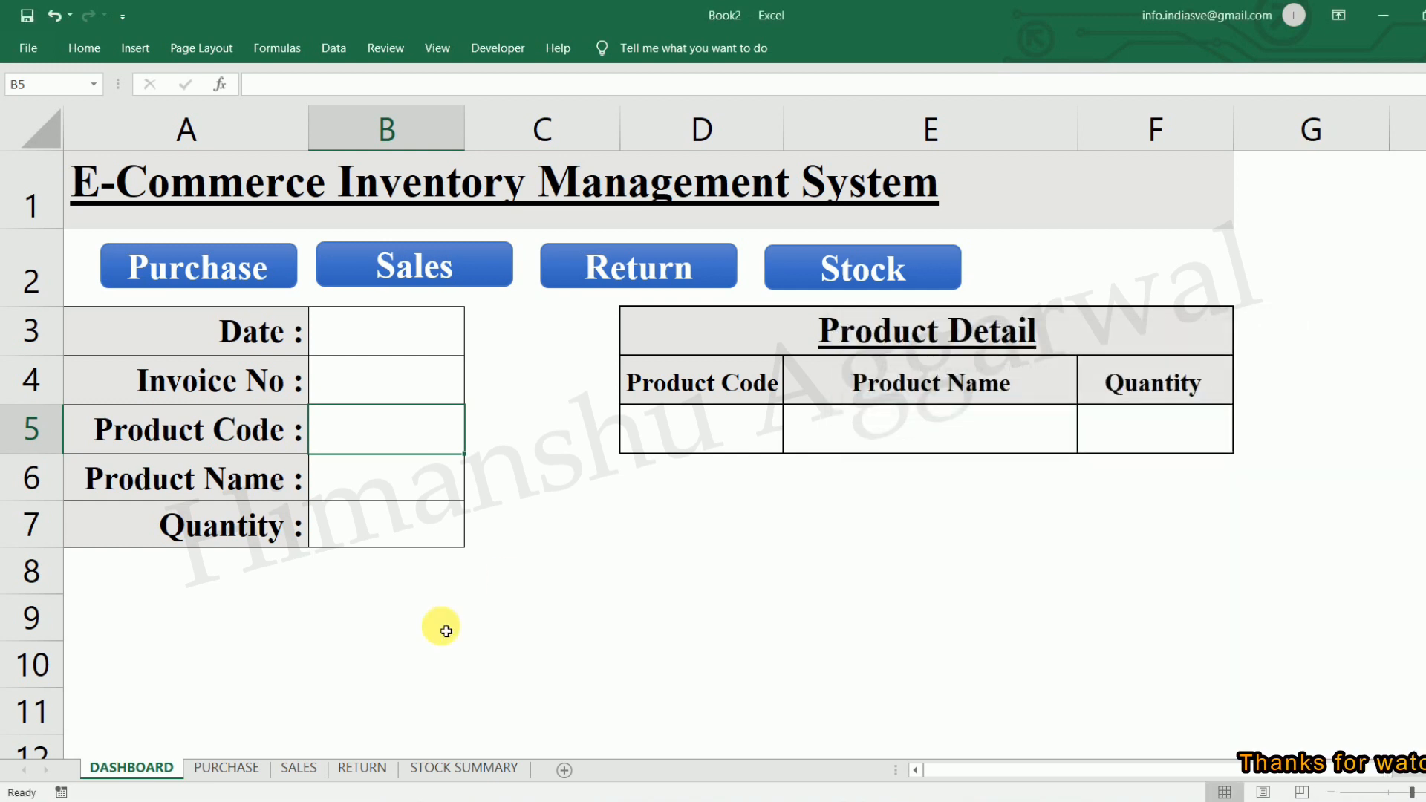
Select the Product Code column on the STOCK SUMMARY sheet and examine what the defined name Product_Code refers to.
left_click(468, 769)
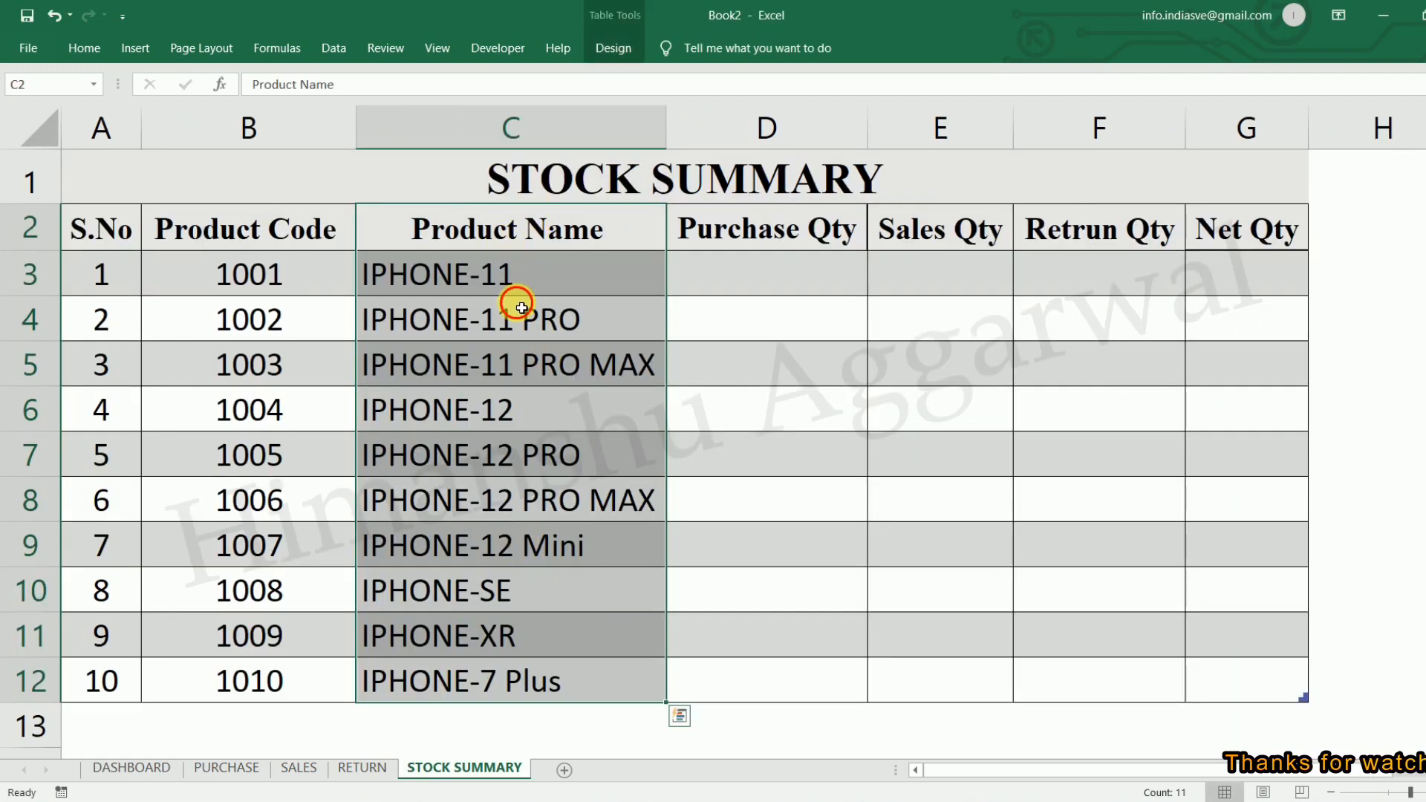
key("Down")
left_click(369, 276)
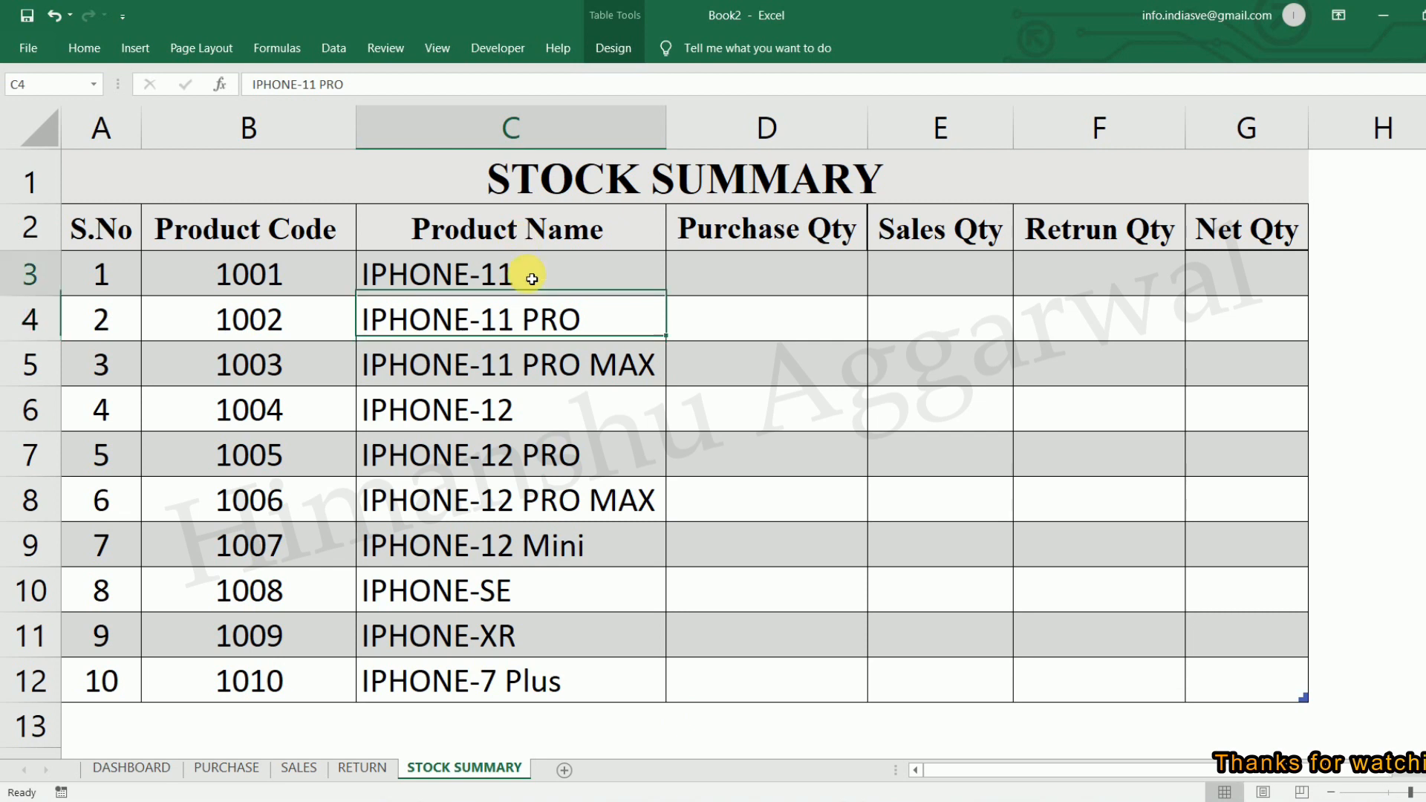
left_click(295, 260)
left_click_drag(288, 247, 294, 673)
left_click(344, 47)
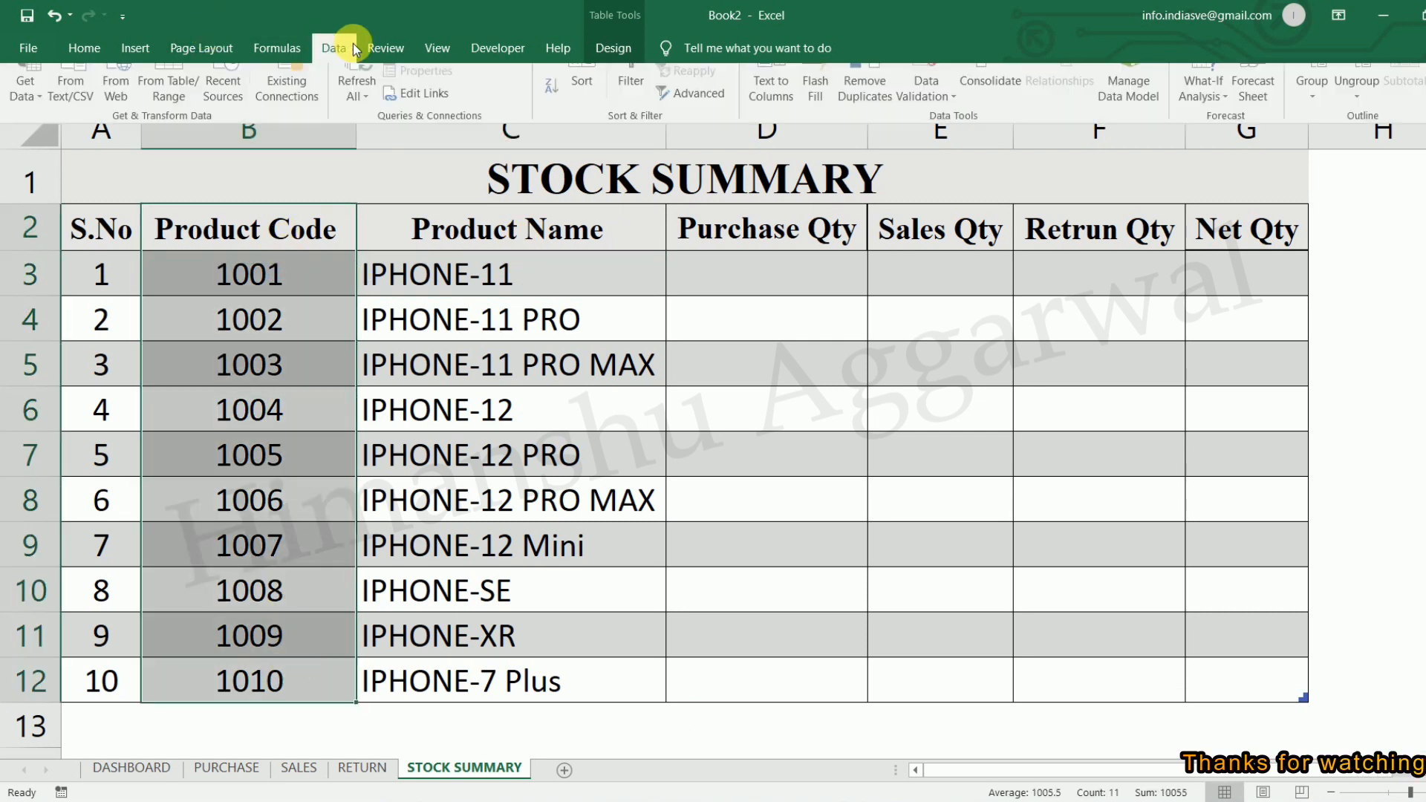
double_click(286, 46)
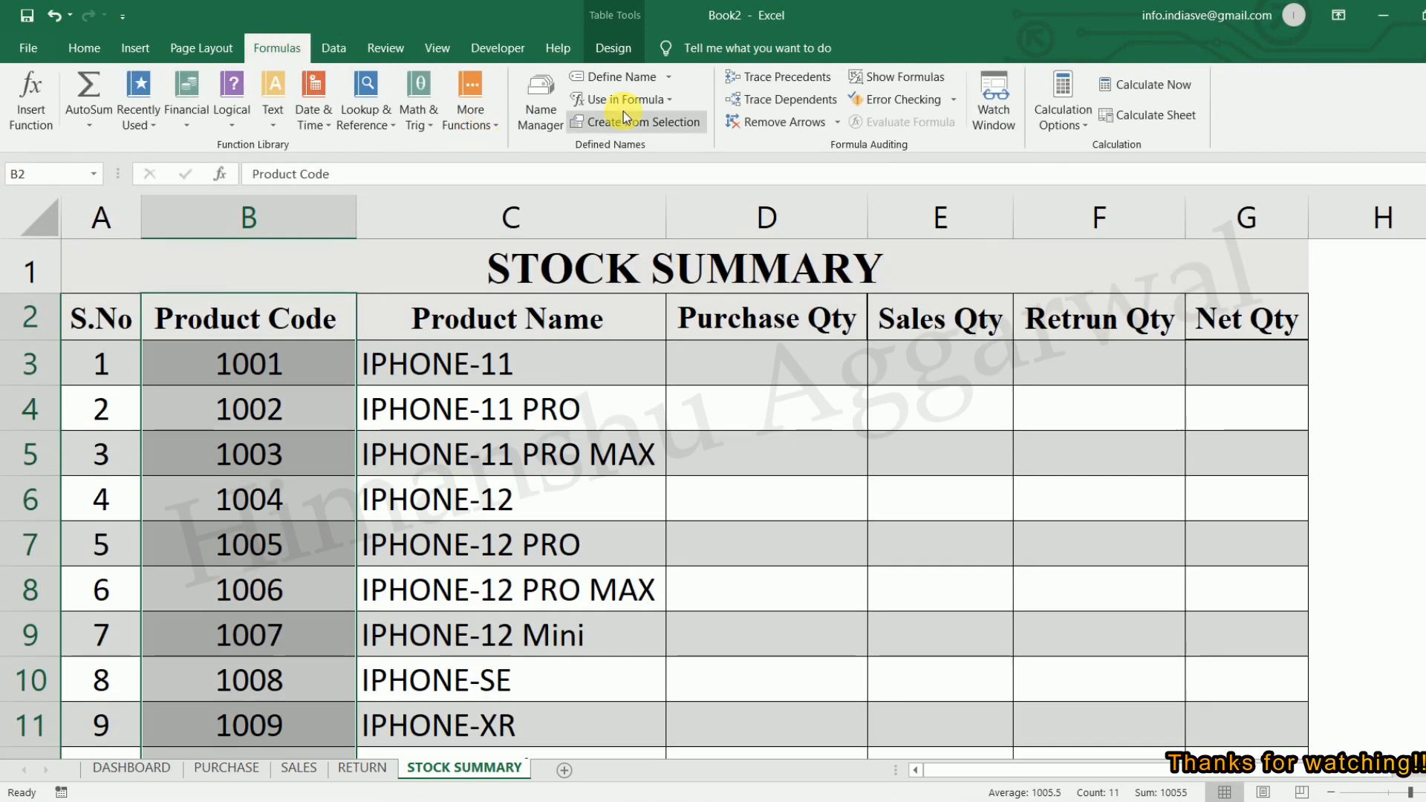
left_click(539, 119)
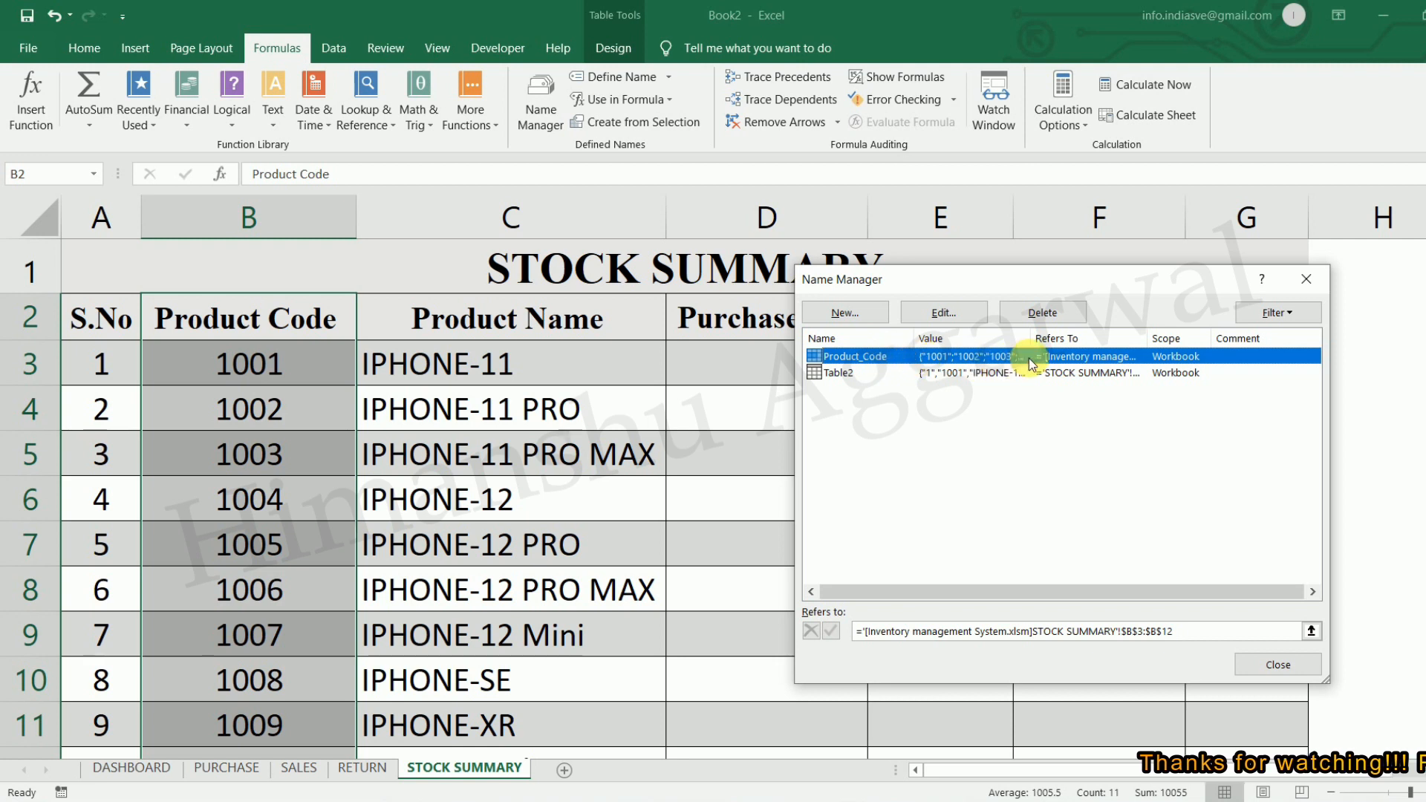
left_click(1306, 279)
left_click_drag(251, 312, 267, 737)
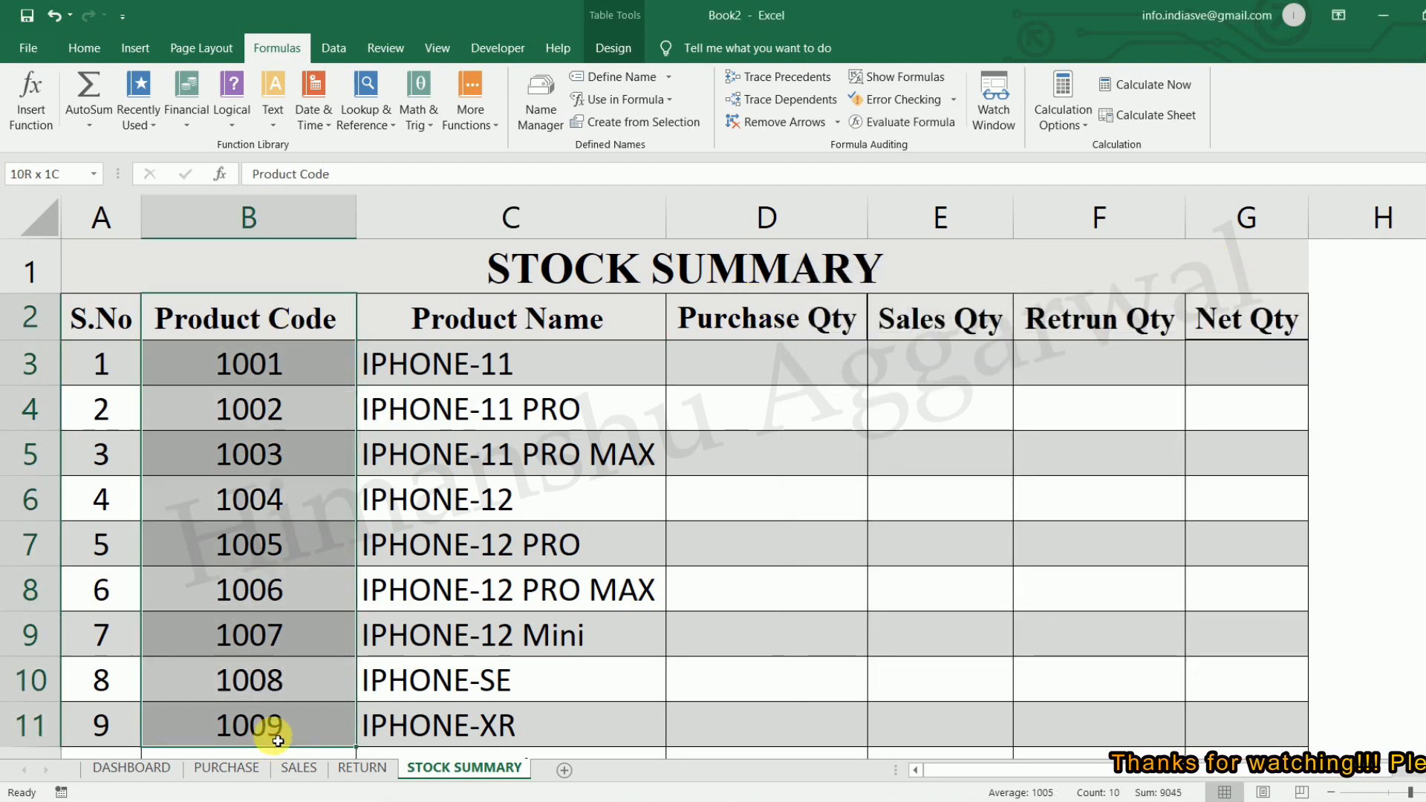
left_click(671, 123)
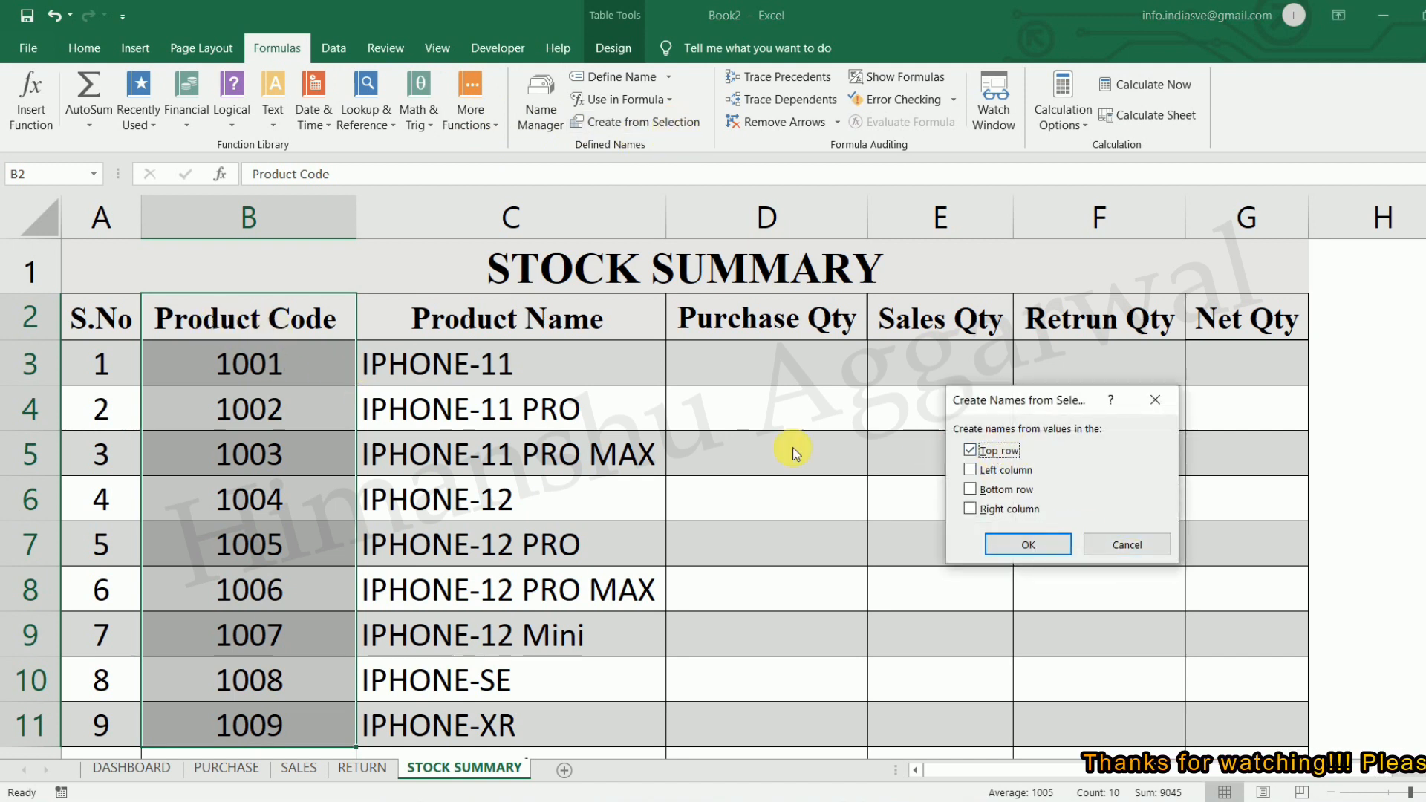
left_click(1128, 545)
Add list data validation to the Product Code entry cell B5 on the DASHBOARD sheet, using the named range Product_Code as source.
left_click(115, 771)
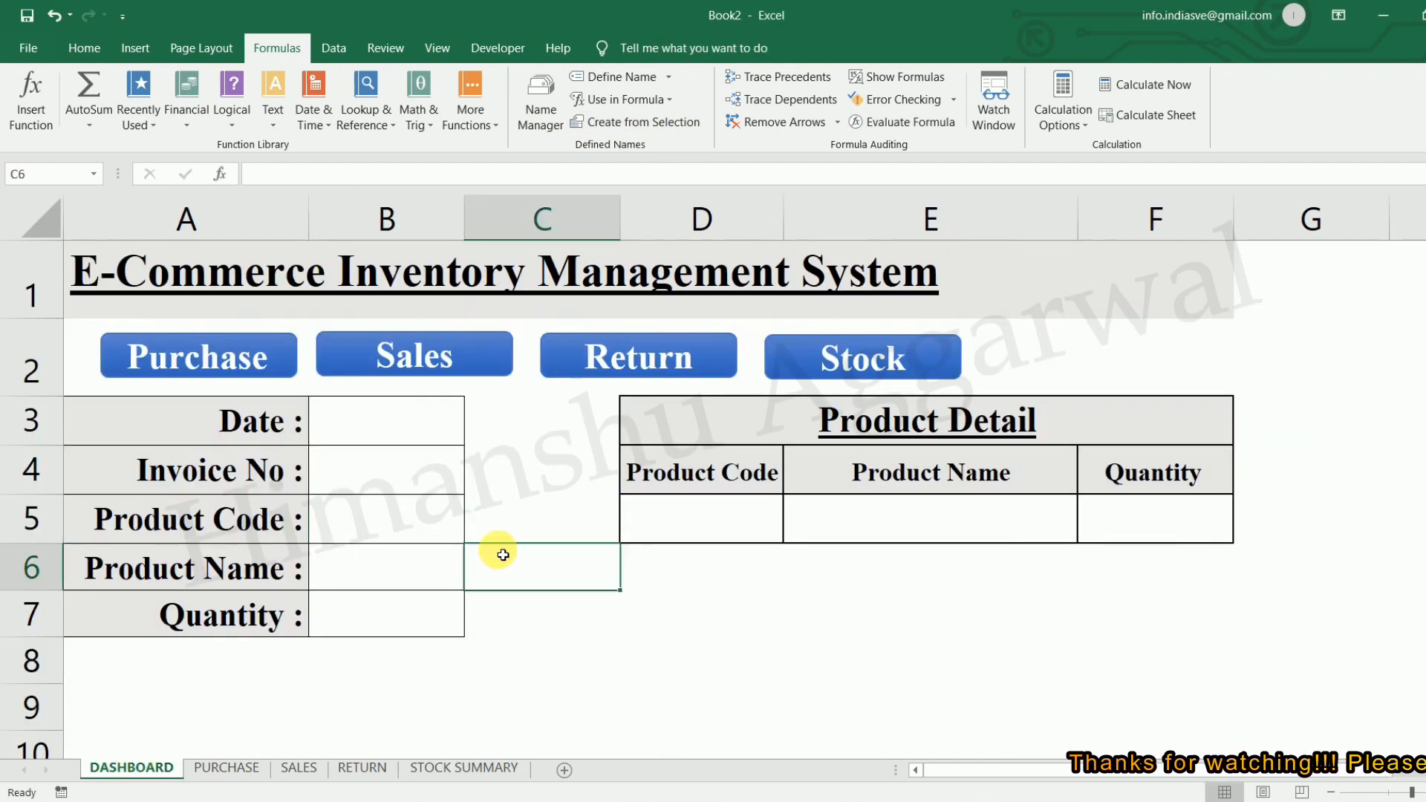
left_click(350, 45)
left_click(951, 123)
left_click(981, 141)
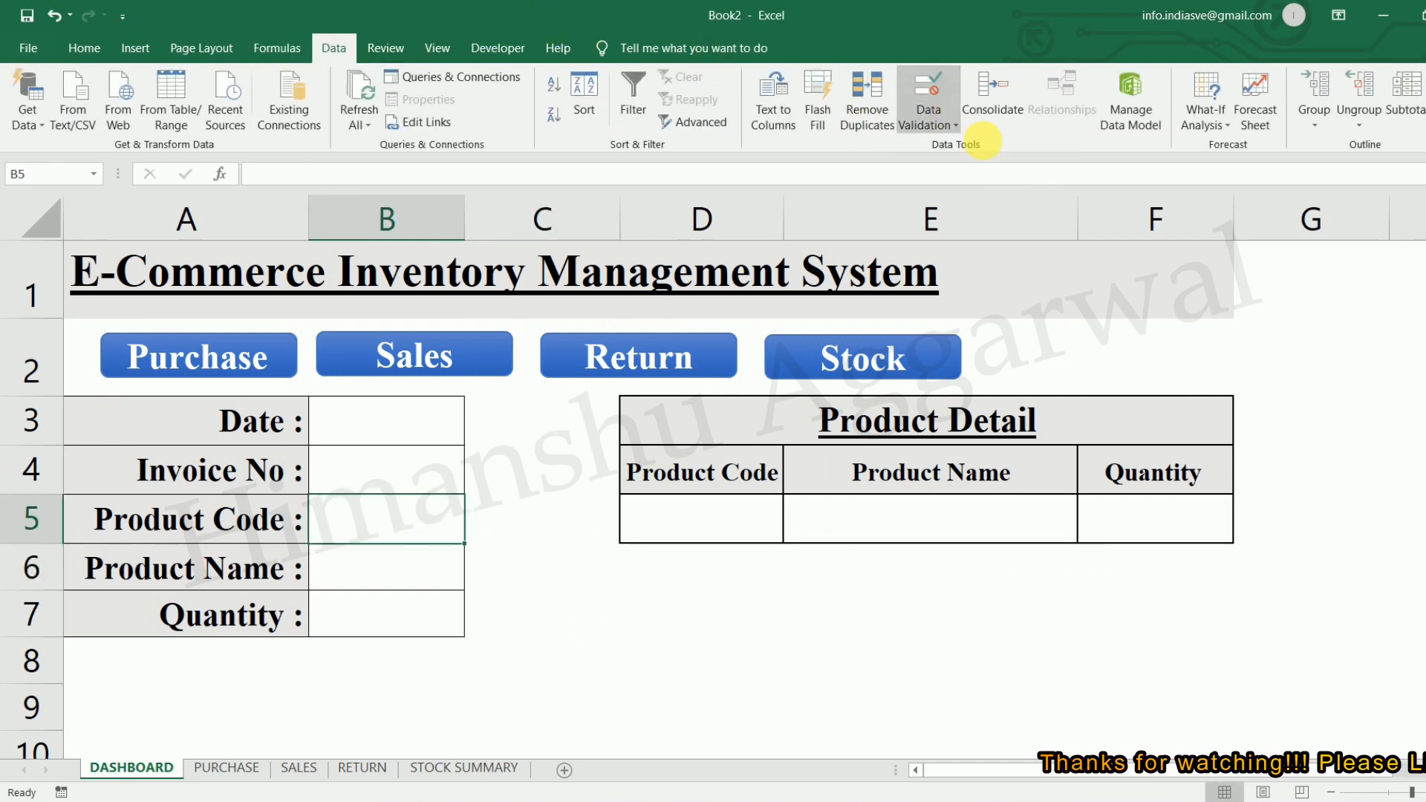
left_click(995, 429)
left_click(919, 488)
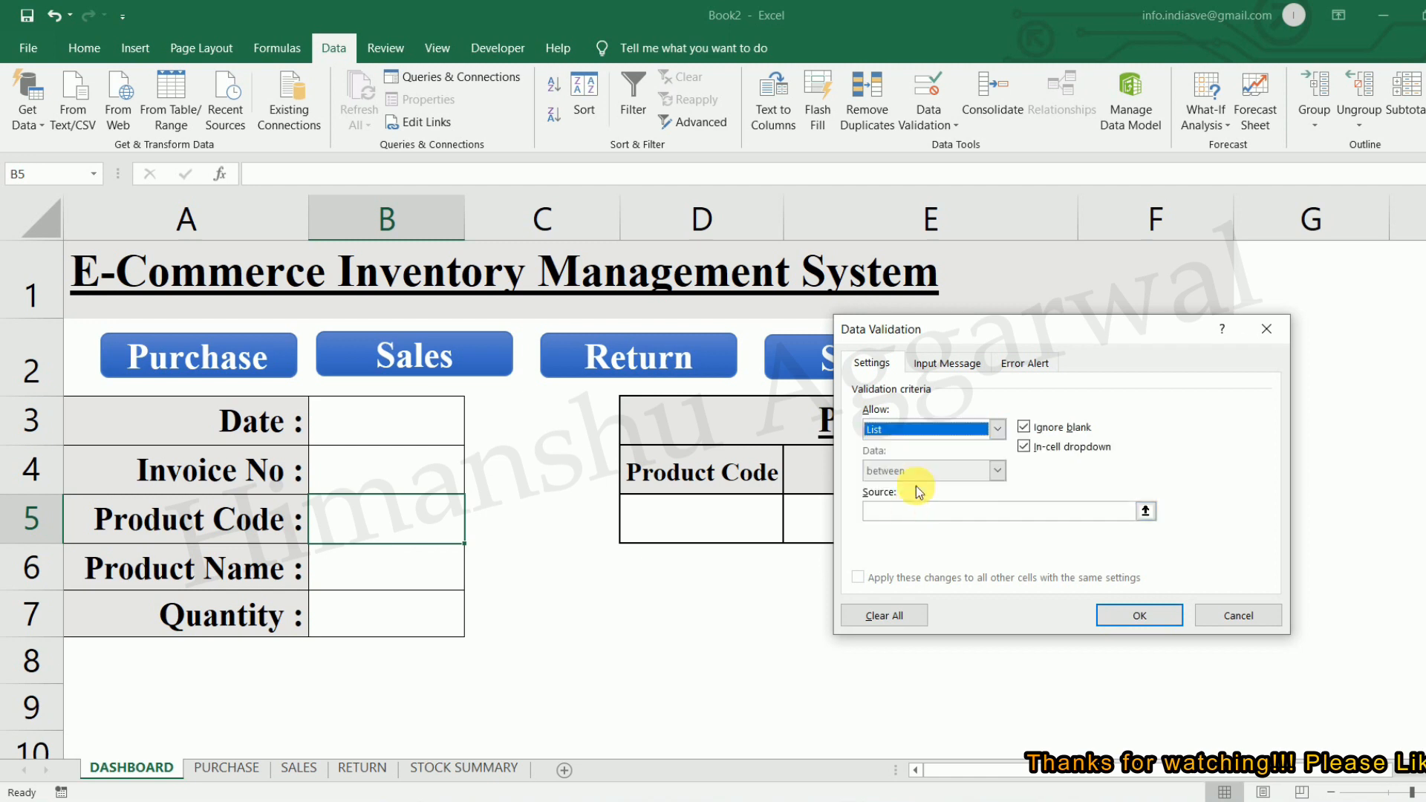
left_click(919, 511)
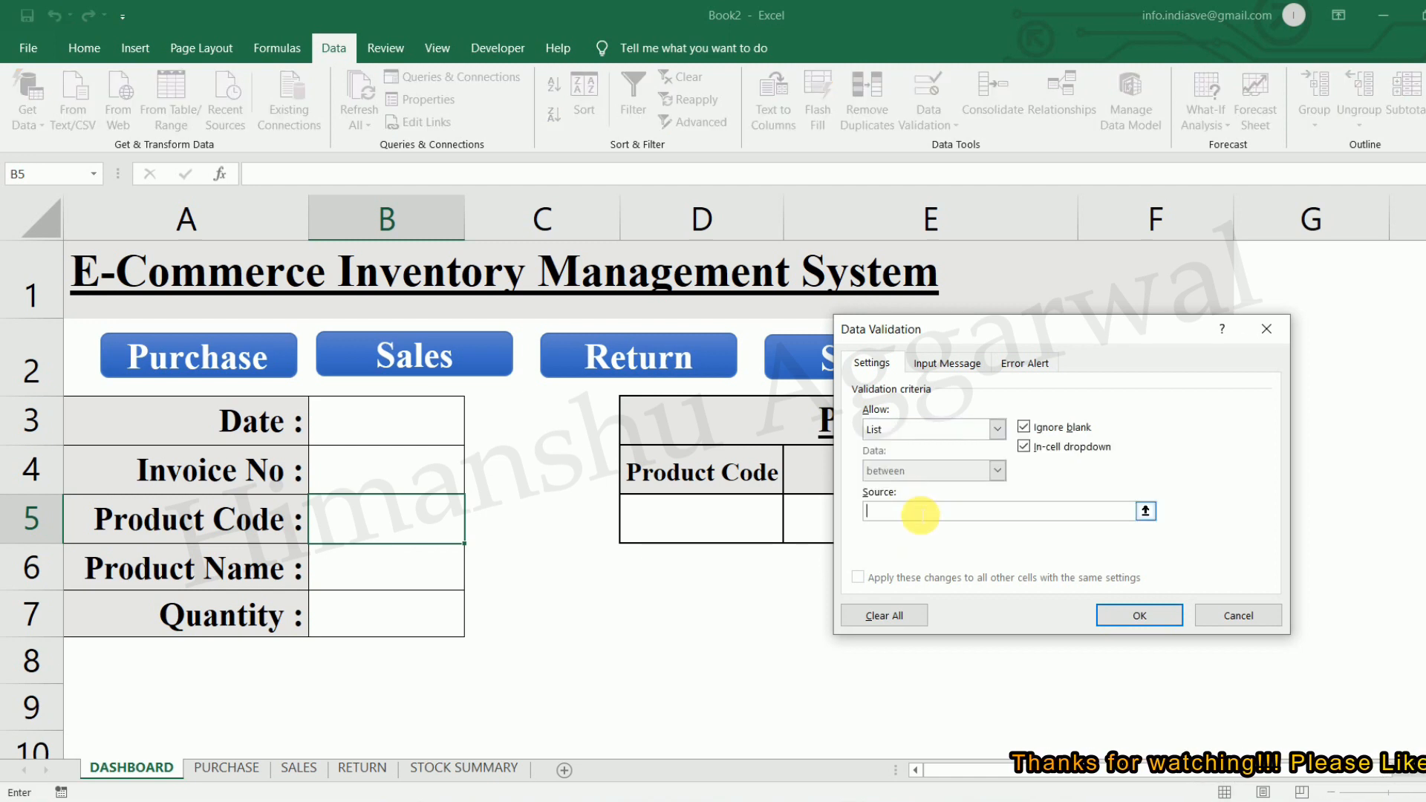
key("F3")
left_click(973, 434)
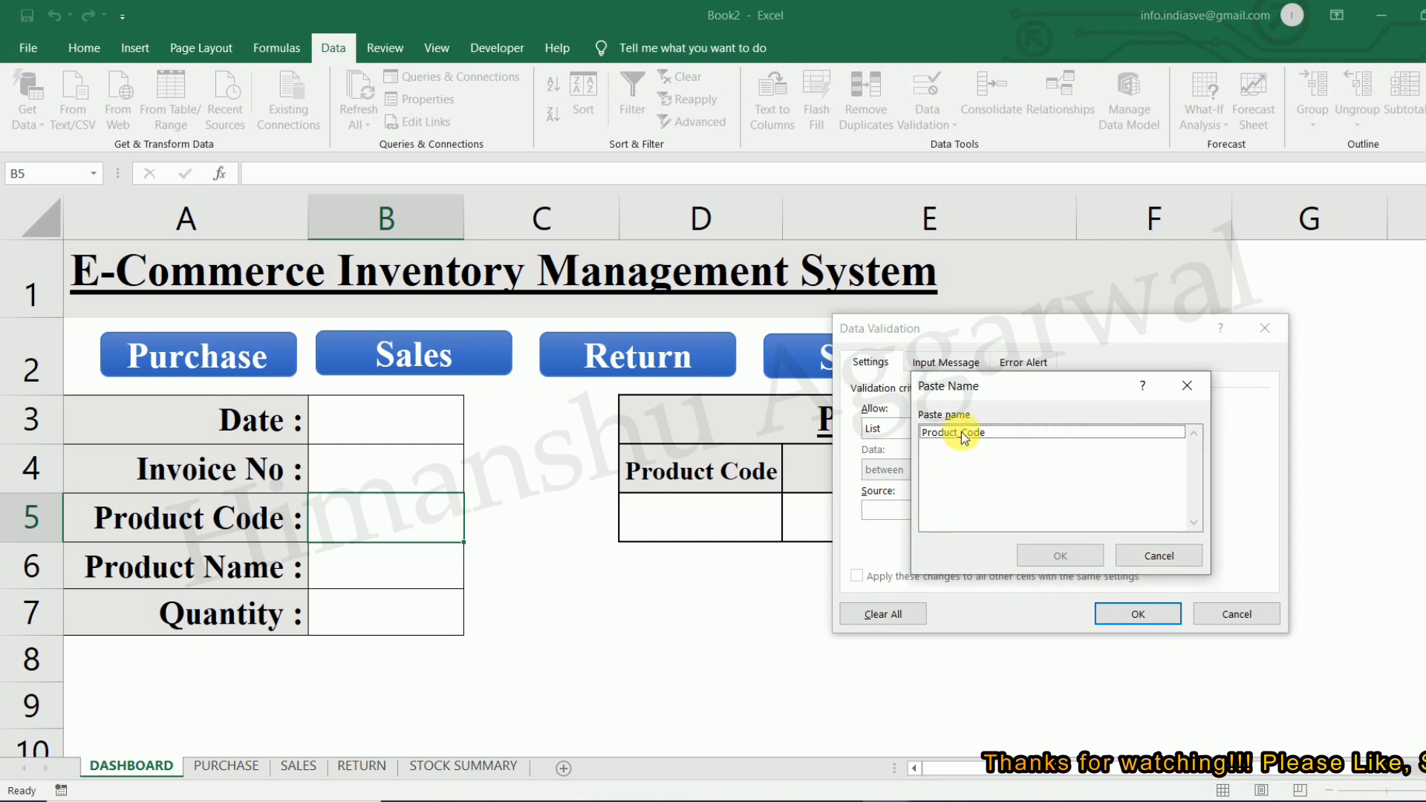
left_click(1084, 558)
left_click(1108, 615)
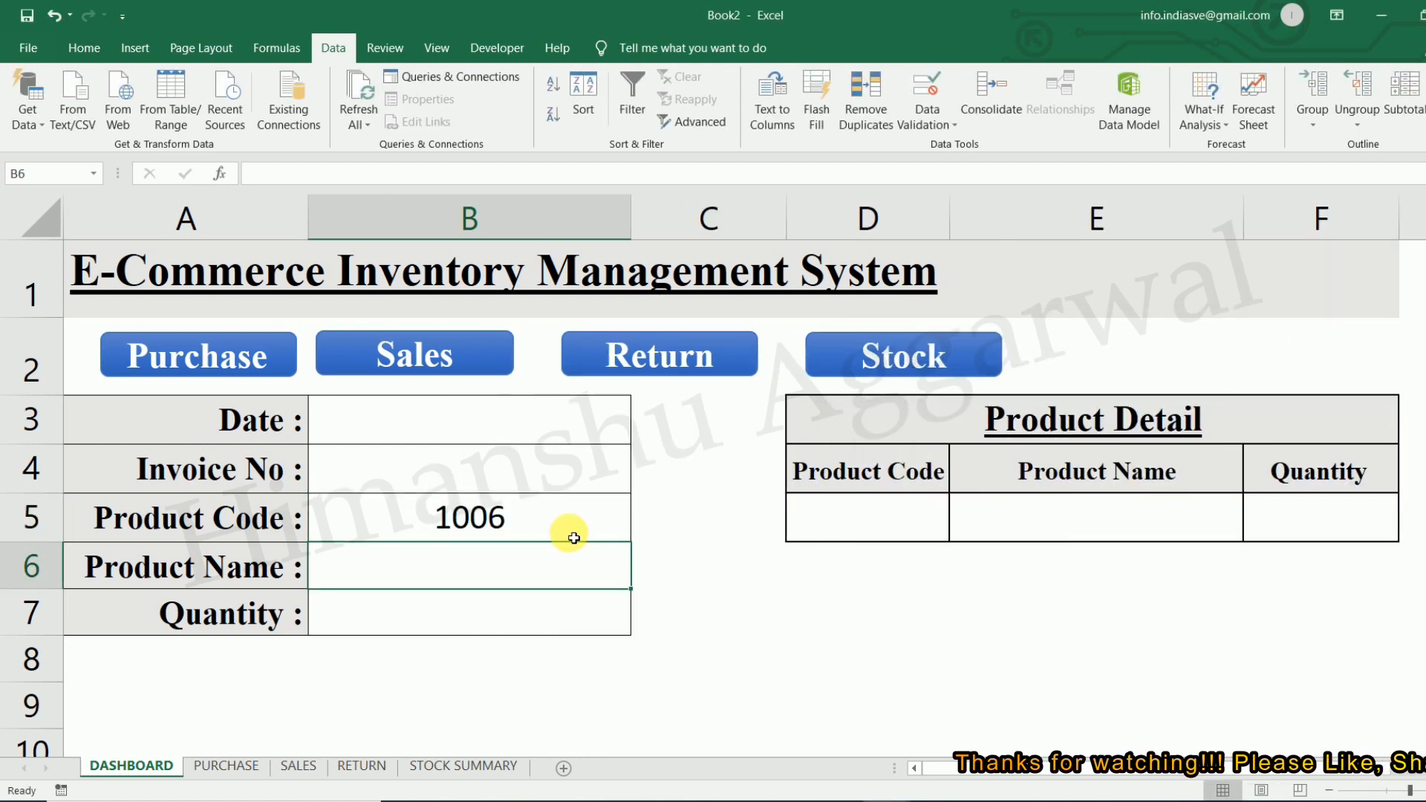
Begin an IFERROR formula wrapping a VLOOKUP in the Product Name cell B6, with B5 as the lookup value.
type("=")
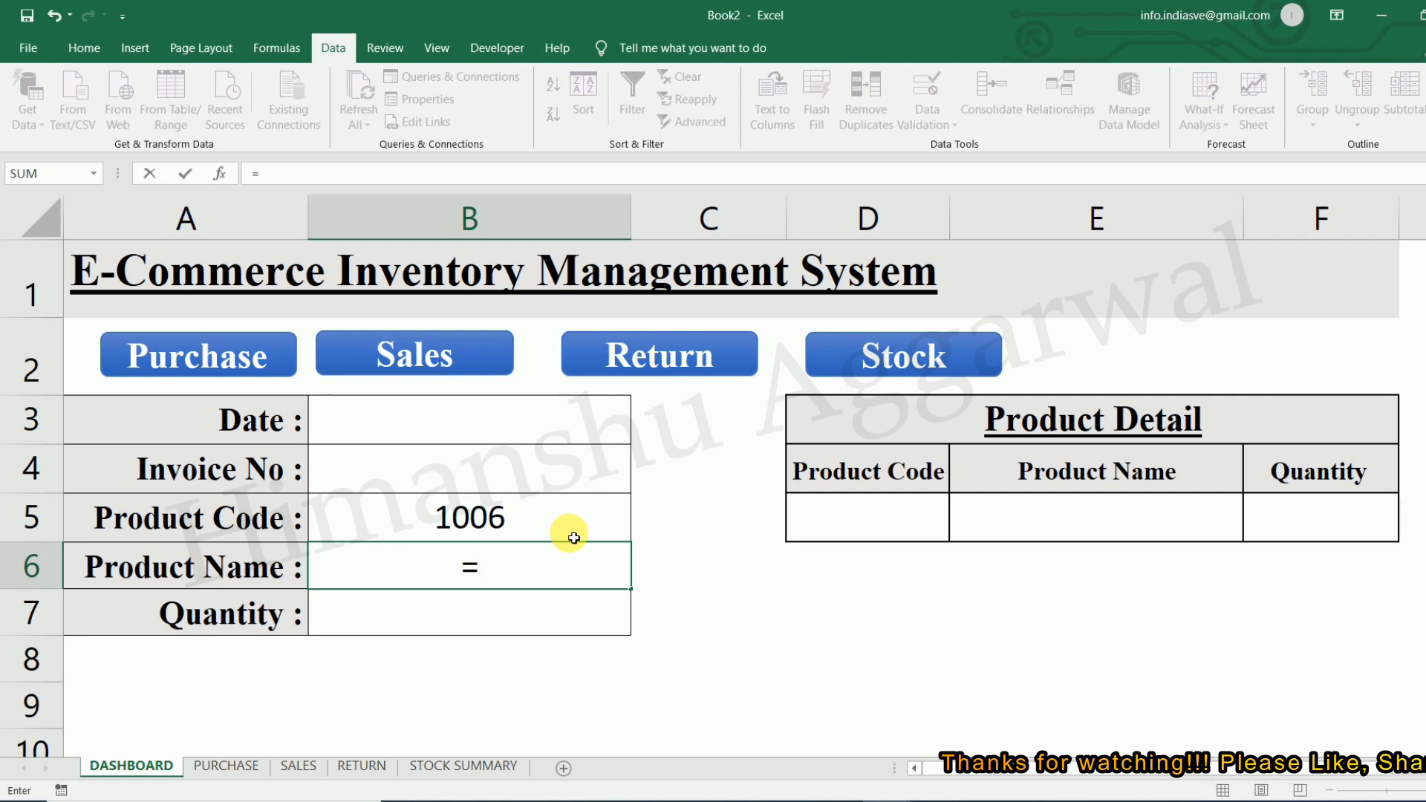
type("IF")
key("Down")
key("Tab")
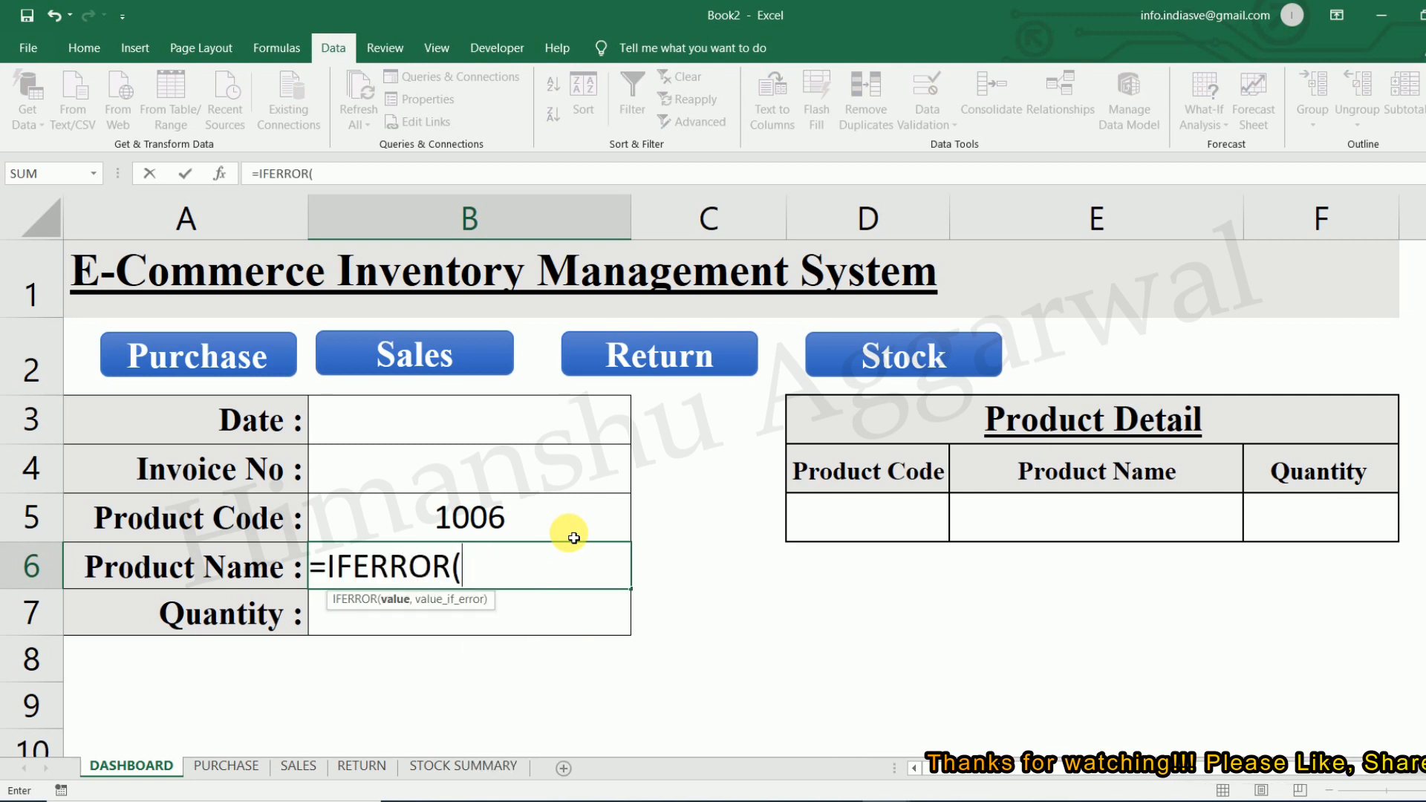
type("VL")
key("Tab")
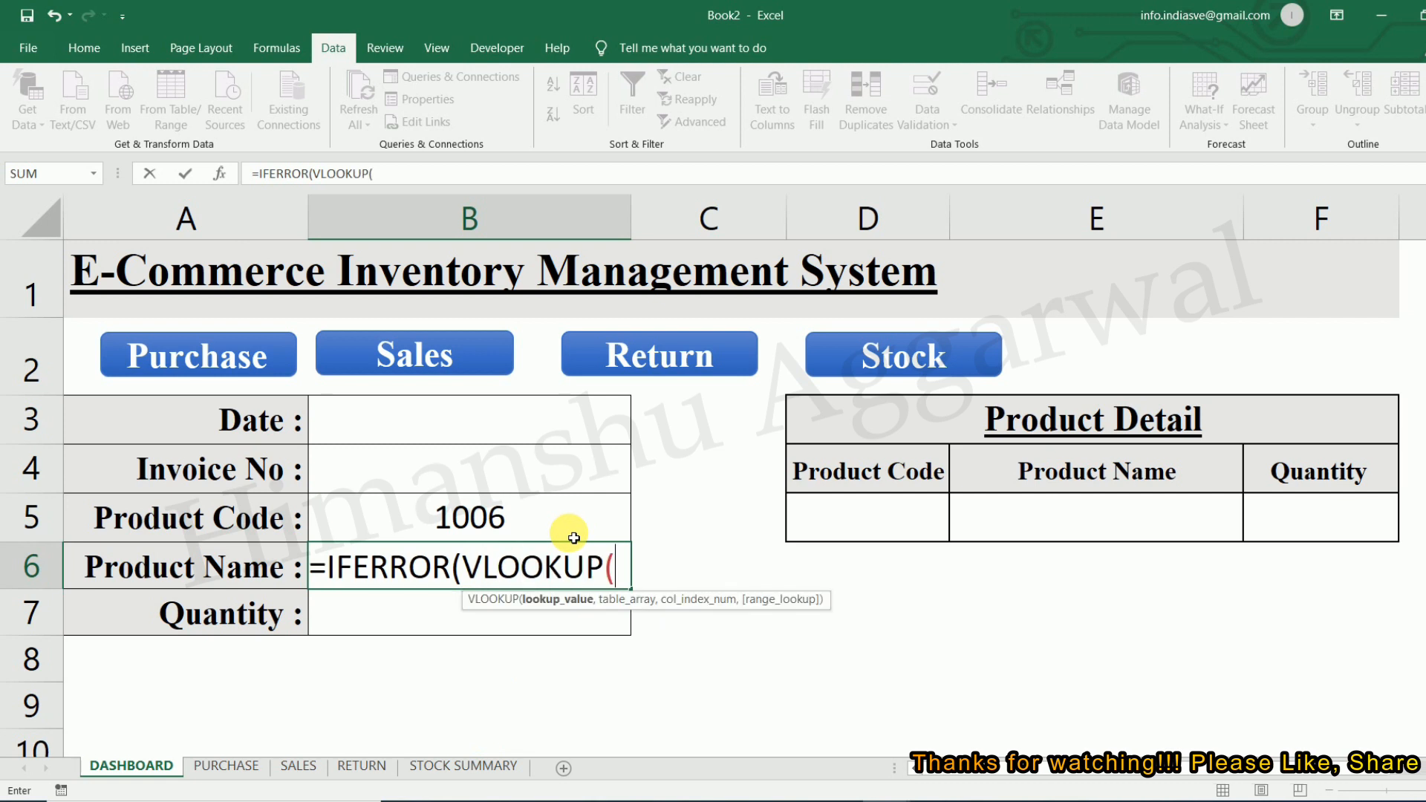
left_click(574, 538)
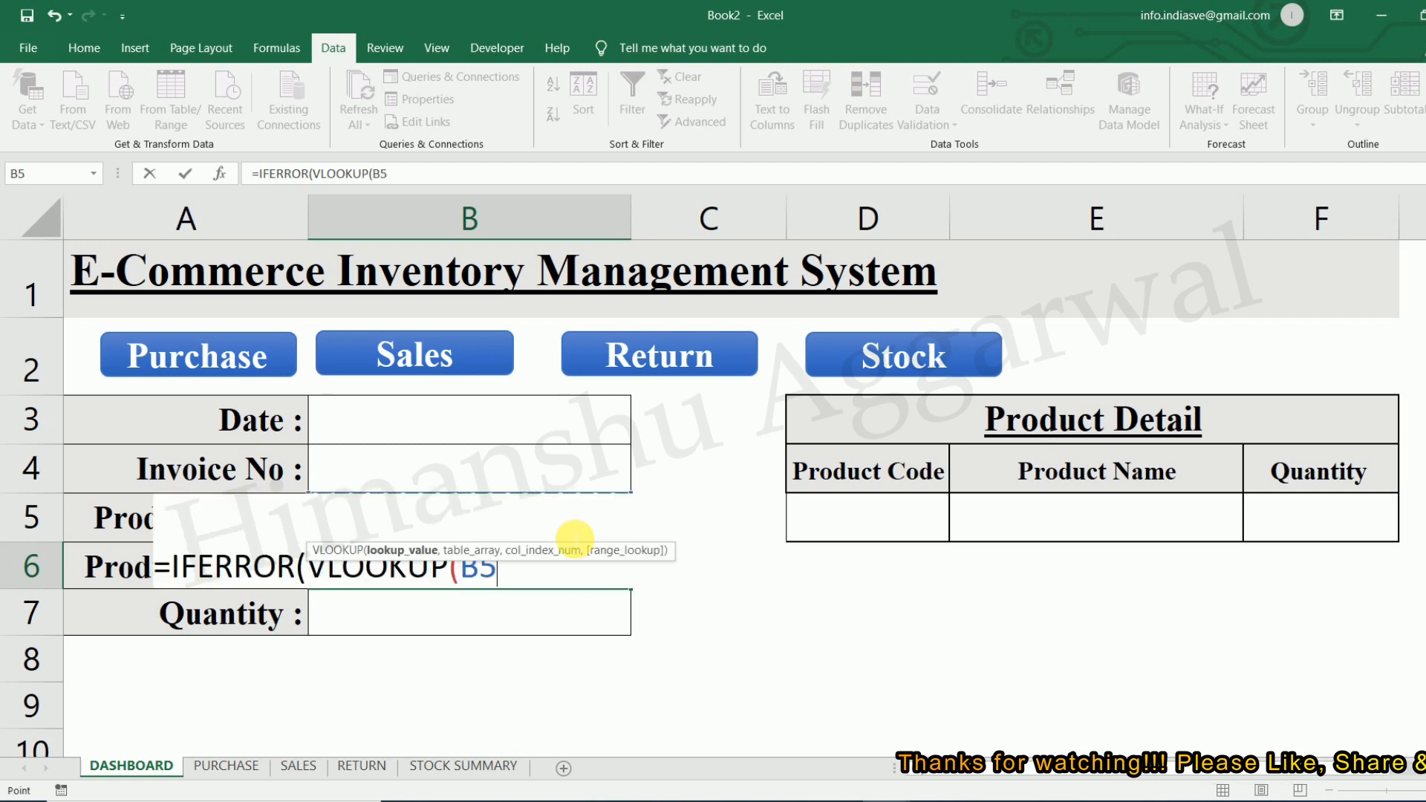
type(",")
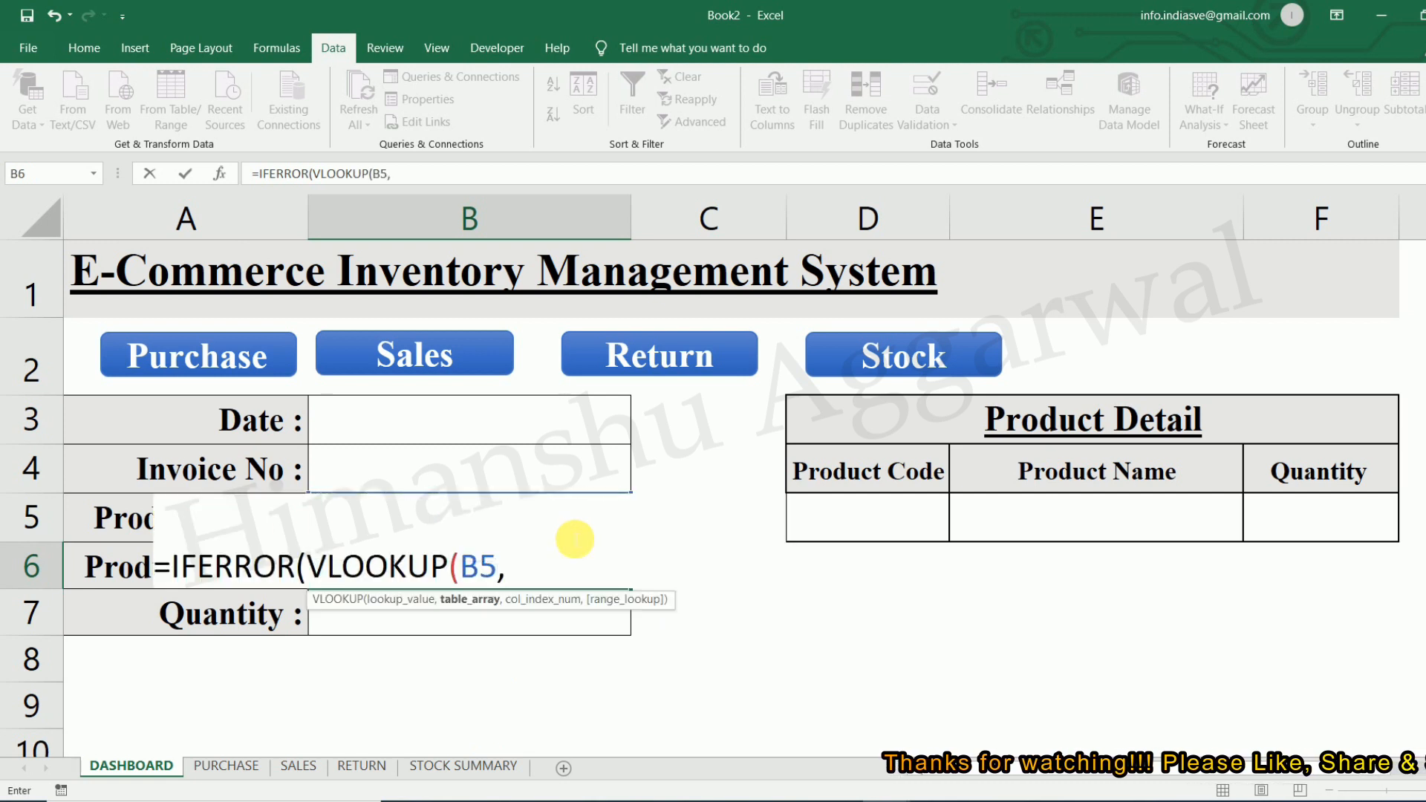
Give the VLOOKUP the range B3:C11 on the STOCK SUMMARY sheet, column index 2 and FALSE for exact match.
left_click(490, 765)
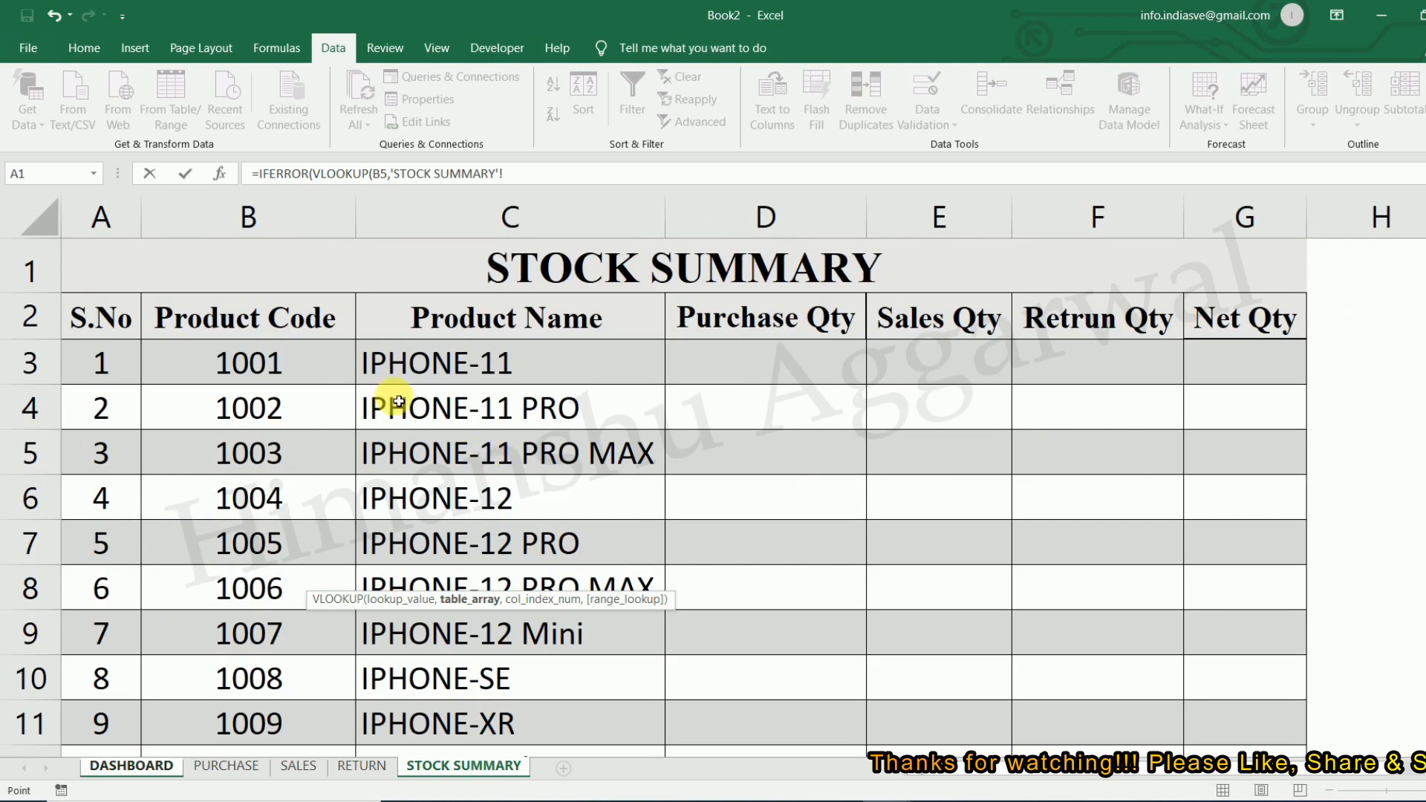
left_click_drag(318, 372, 496, 729)
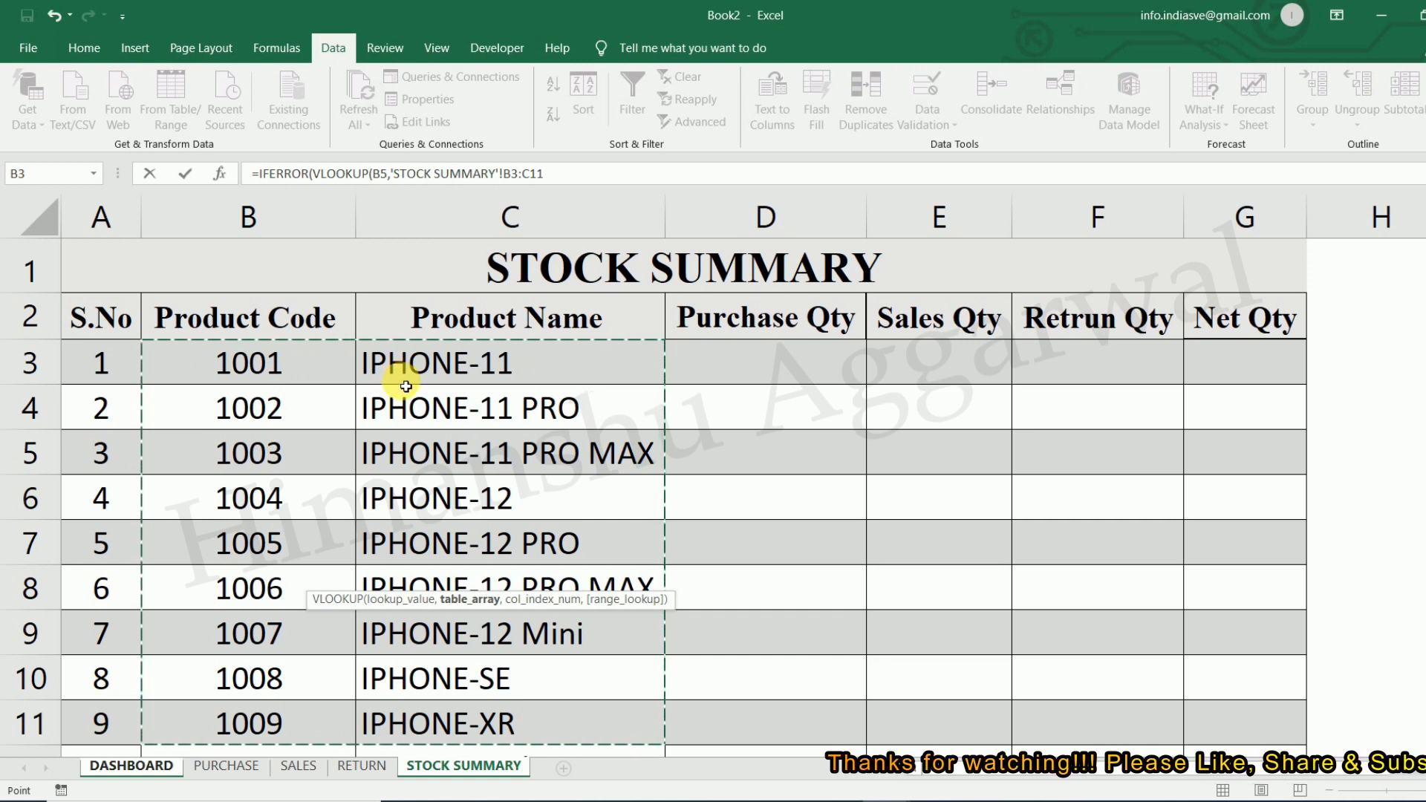
type(",2,FALSE")
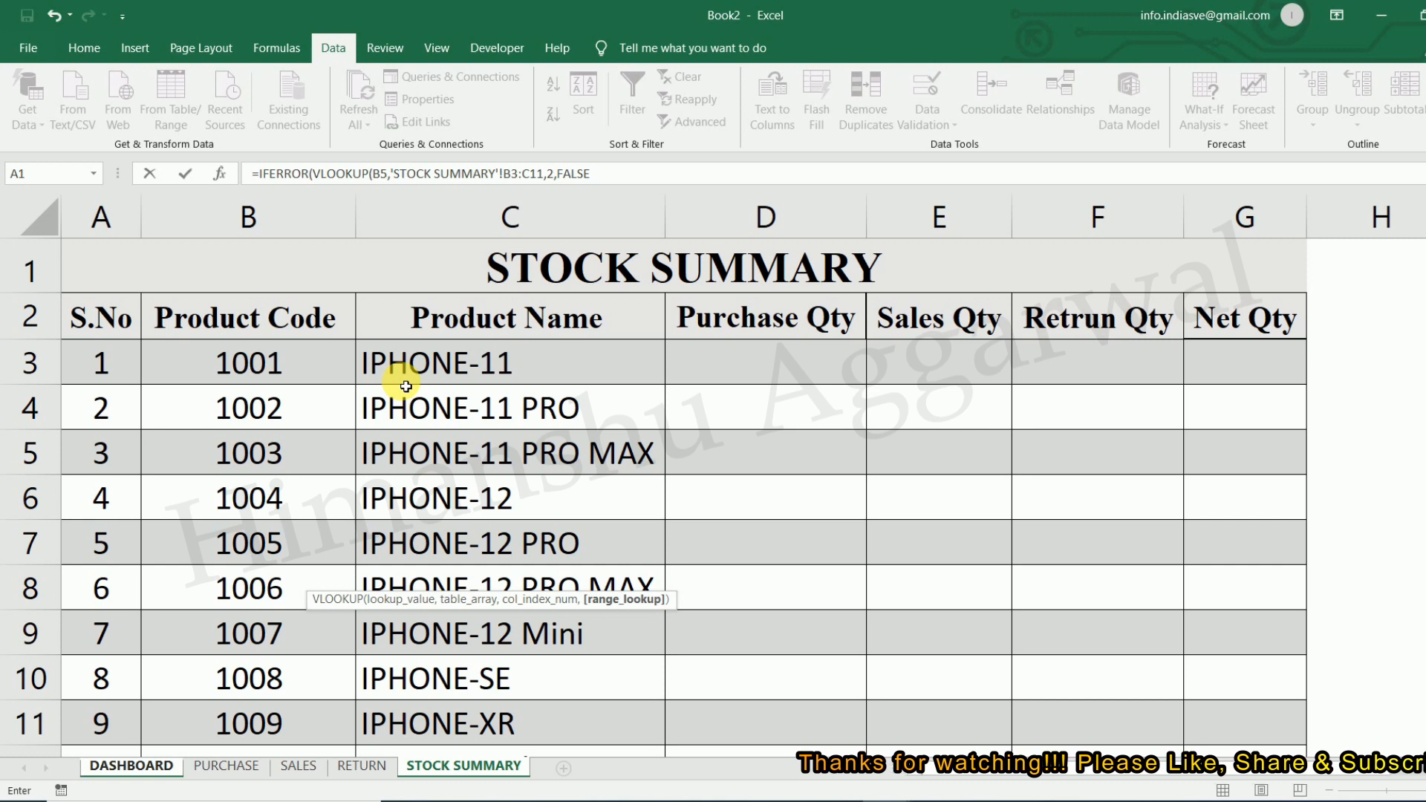
type(")")
key("Return")
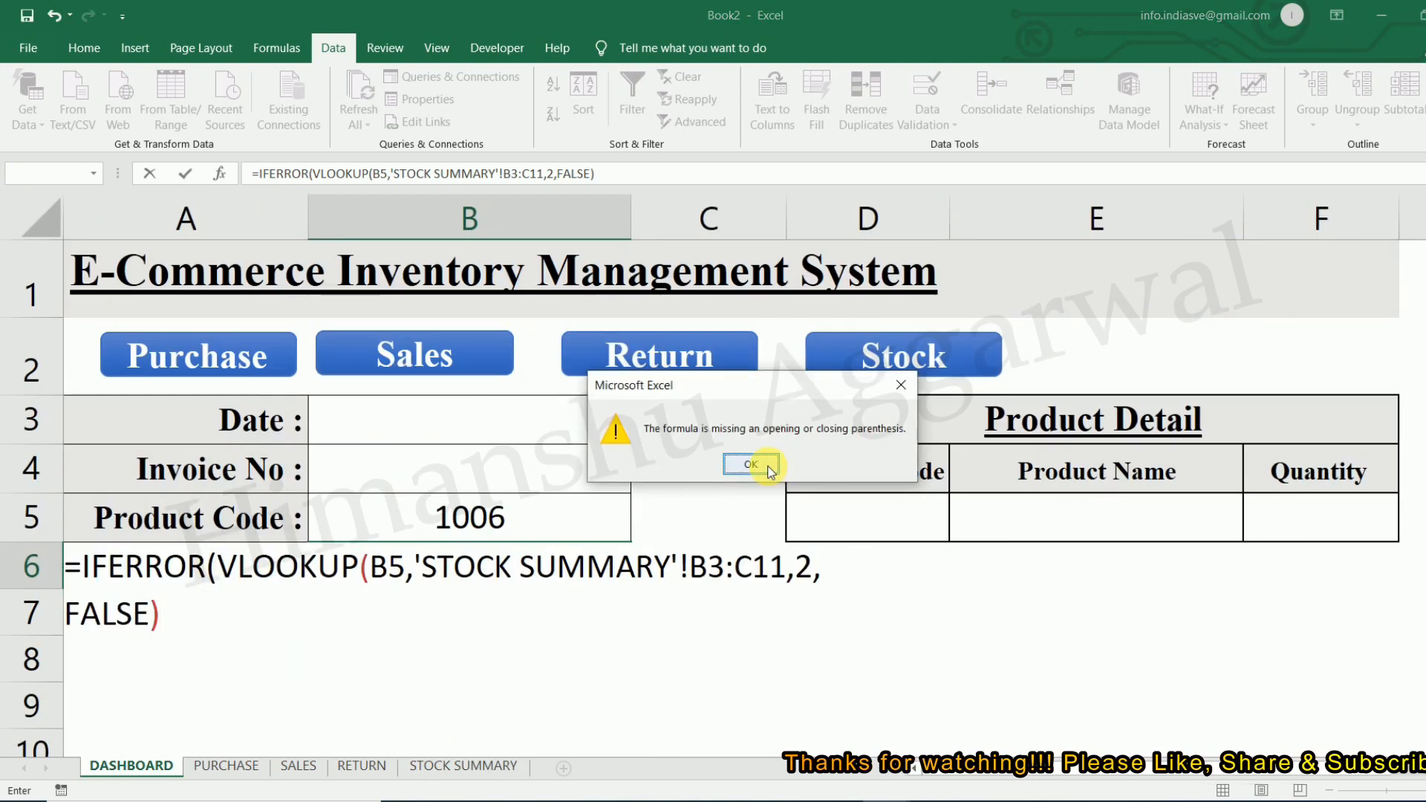
Complete the IFERROR formula in B6 with a quoted space " " as the value returned on error.
left_click(769, 468)
left_click(209, 624)
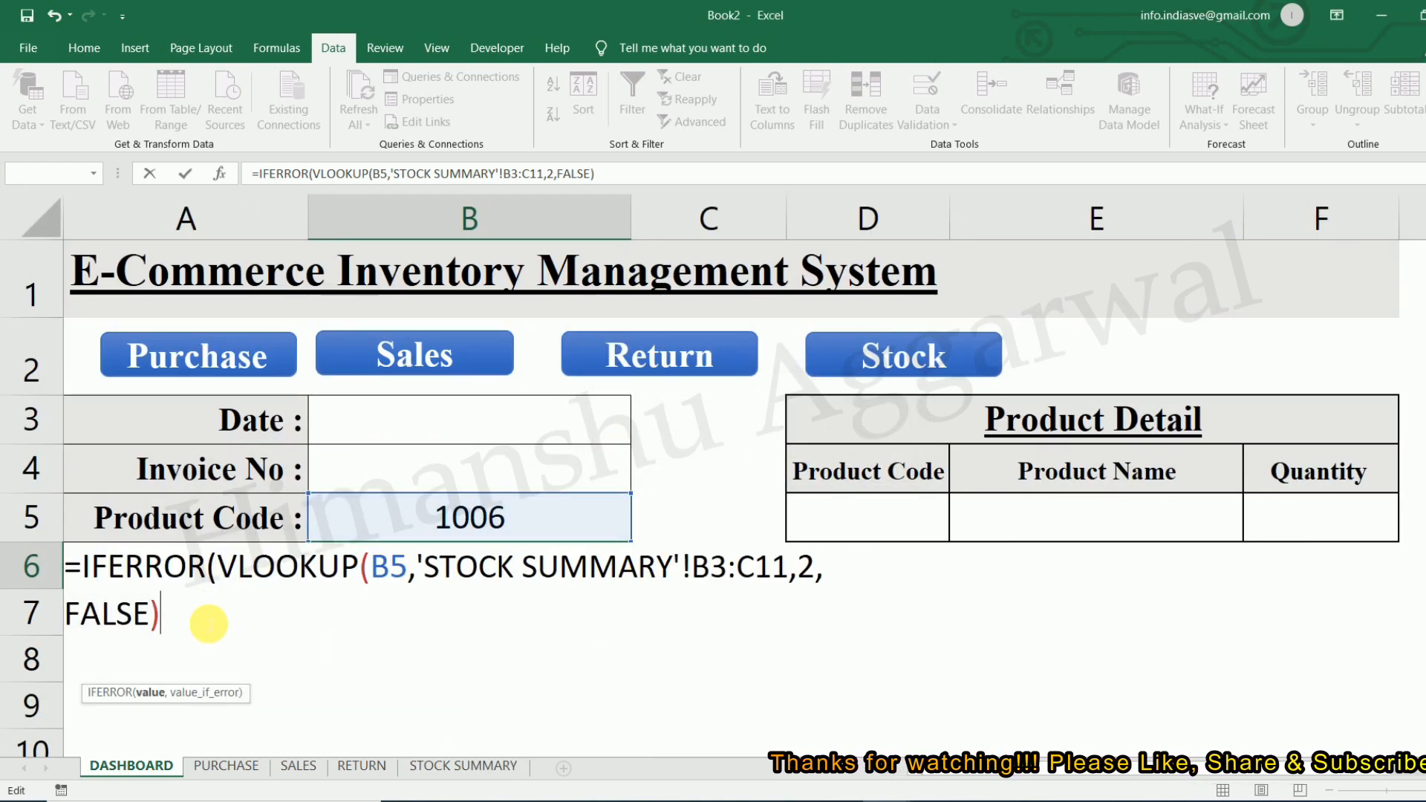
type(",")
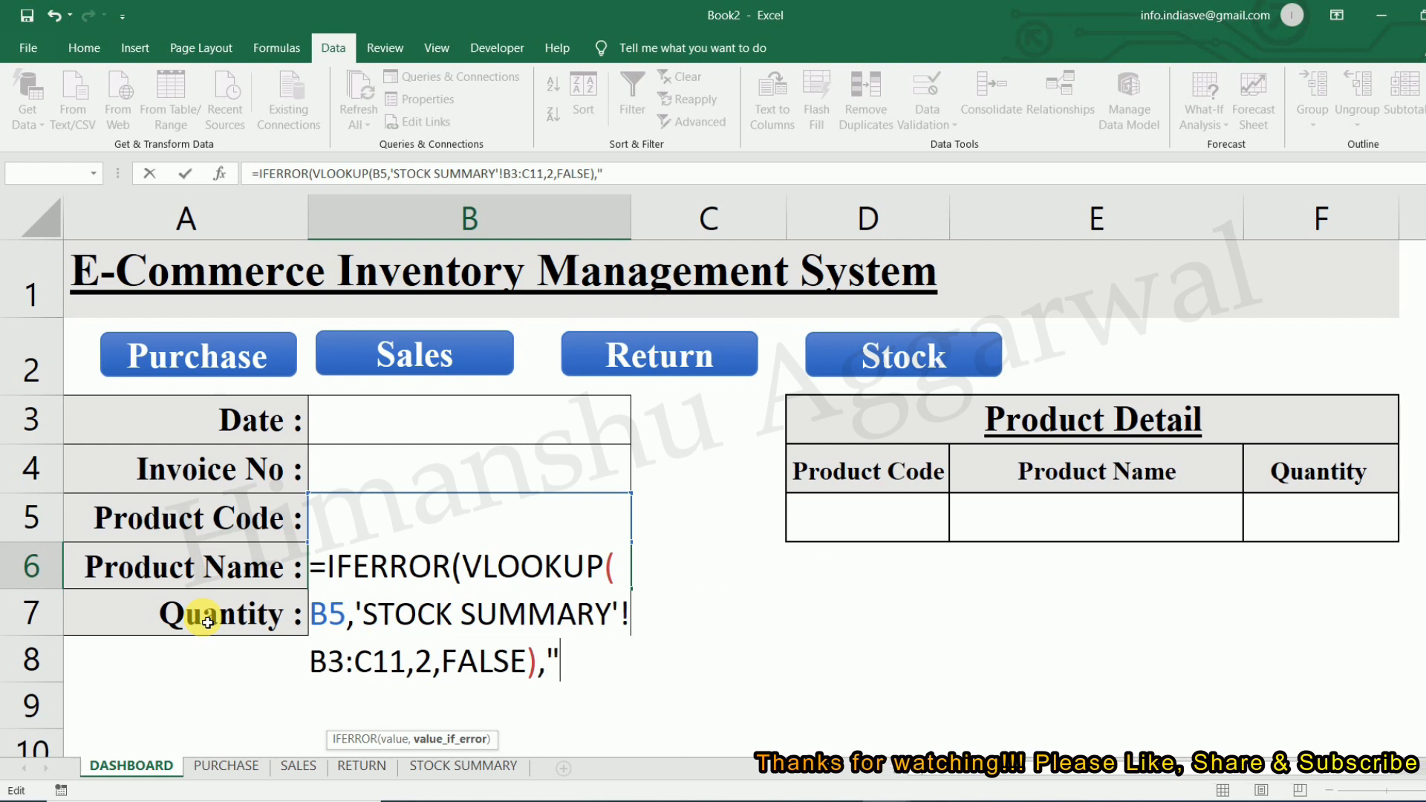
type("\" \")")
key("Return")
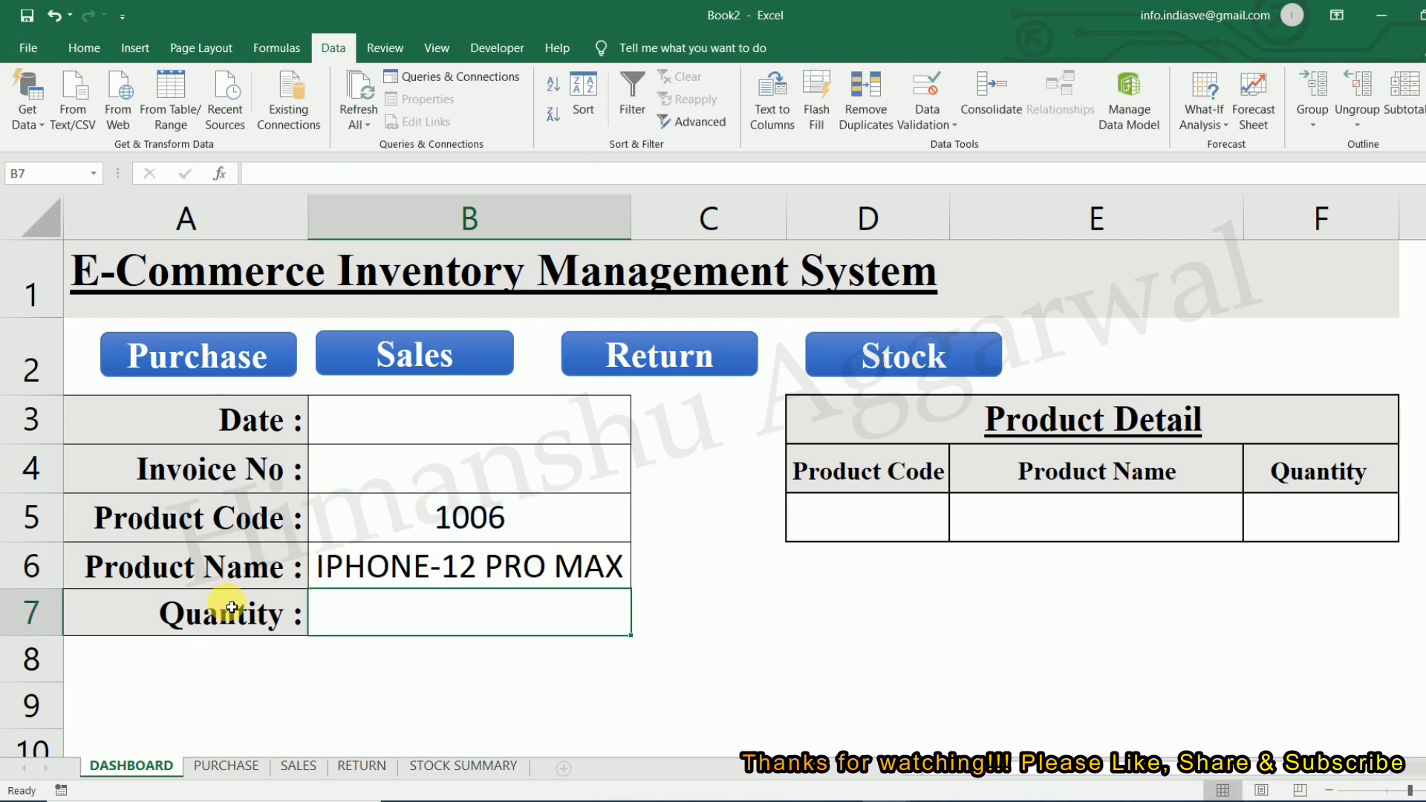
Clear the Product Code in B5, enter 1001 and check the Product Name lookup in B6.
left_click(541, 526)
key("Delete")
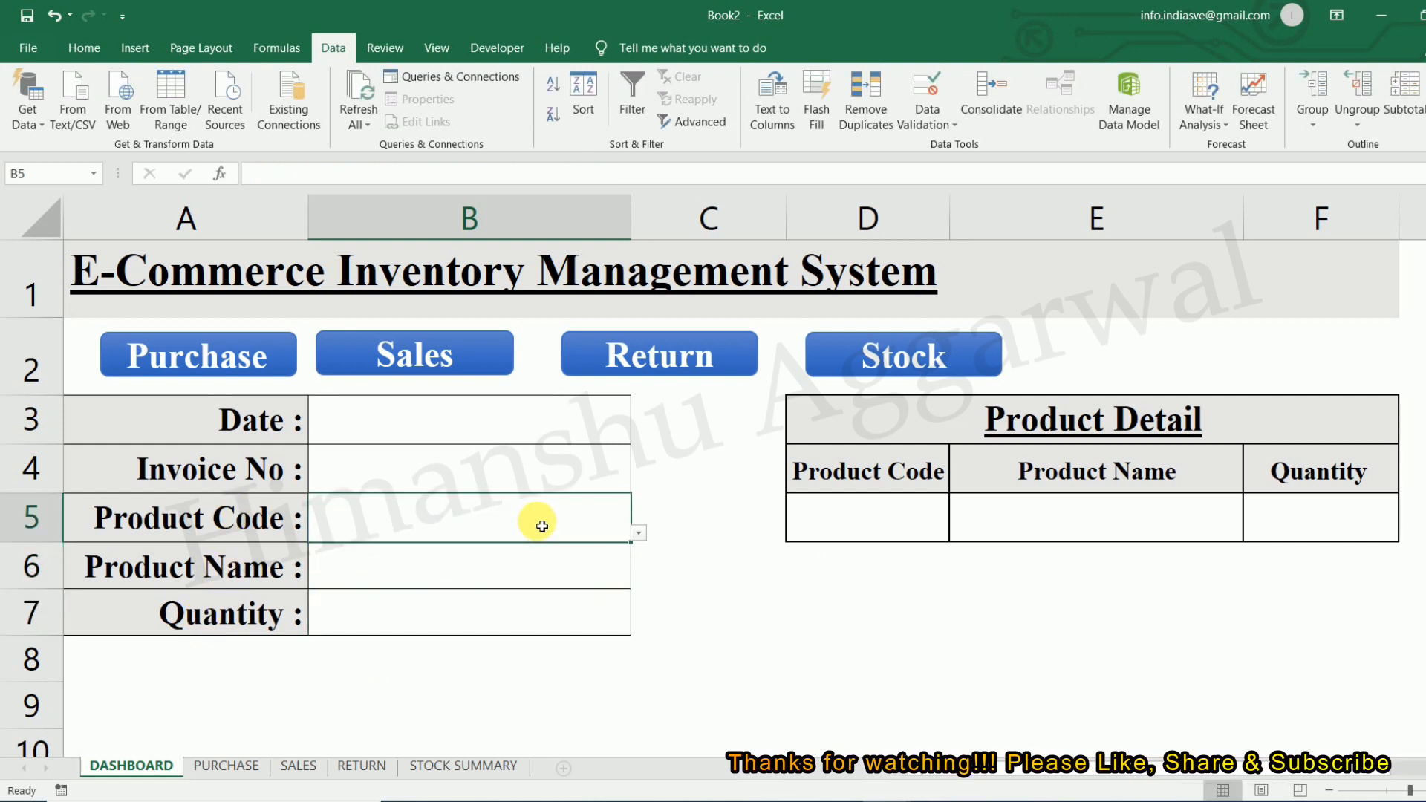
left_click(639, 533)
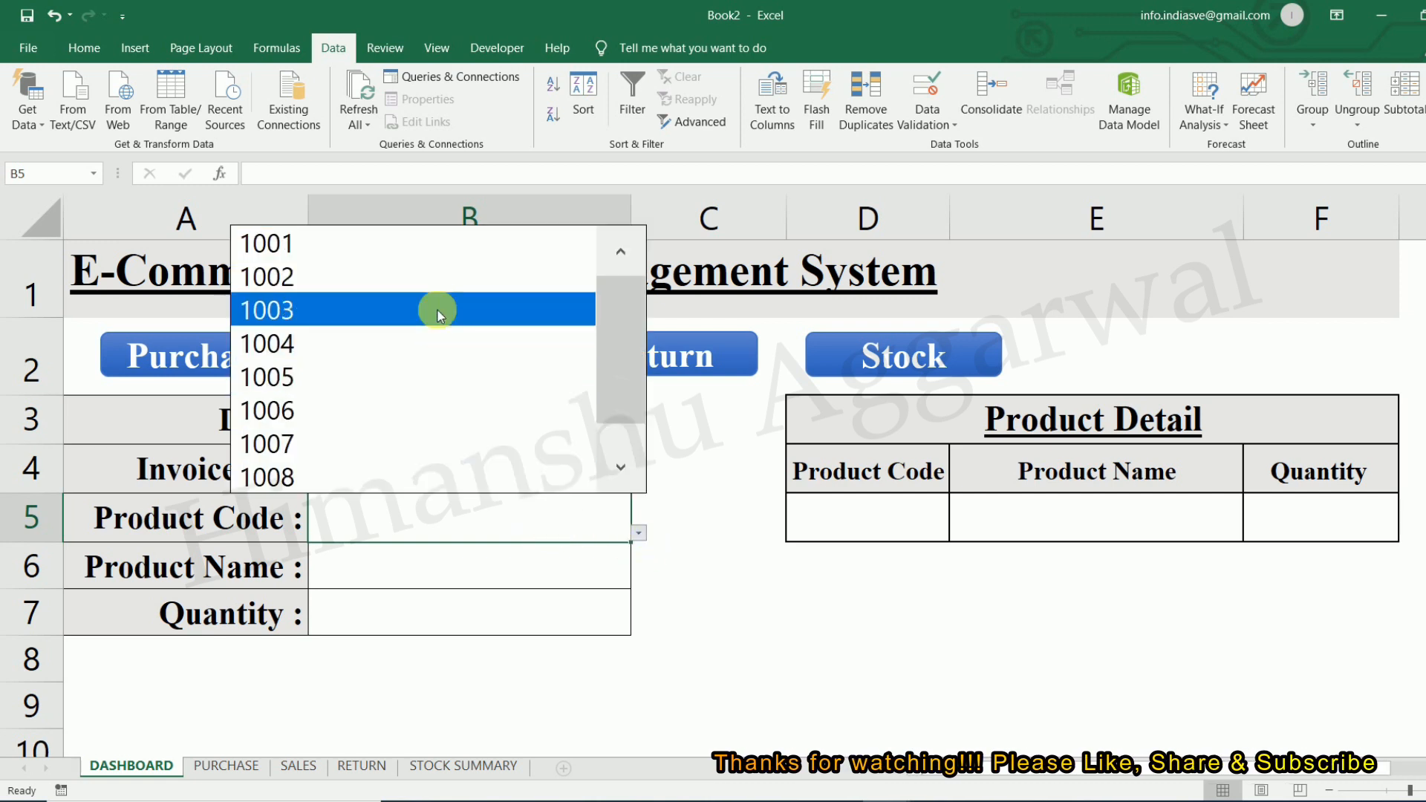
key("Escape")
type("1001")
left_click(541, 563)
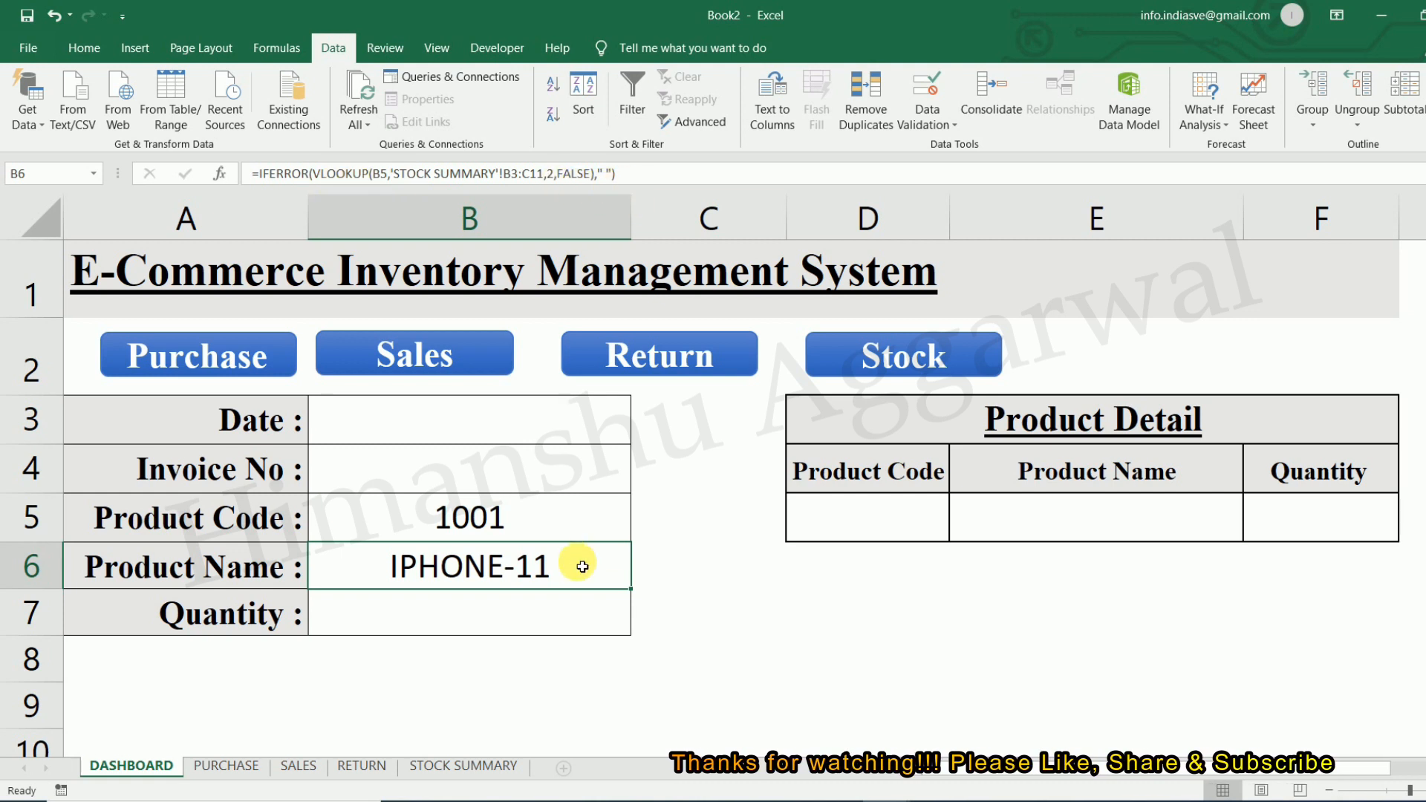
Choose product code 1005 for B5 and compare the looked-up name with the STOCK SUMMARY product list.
left_click(568, 517)
left_click(638, 534)
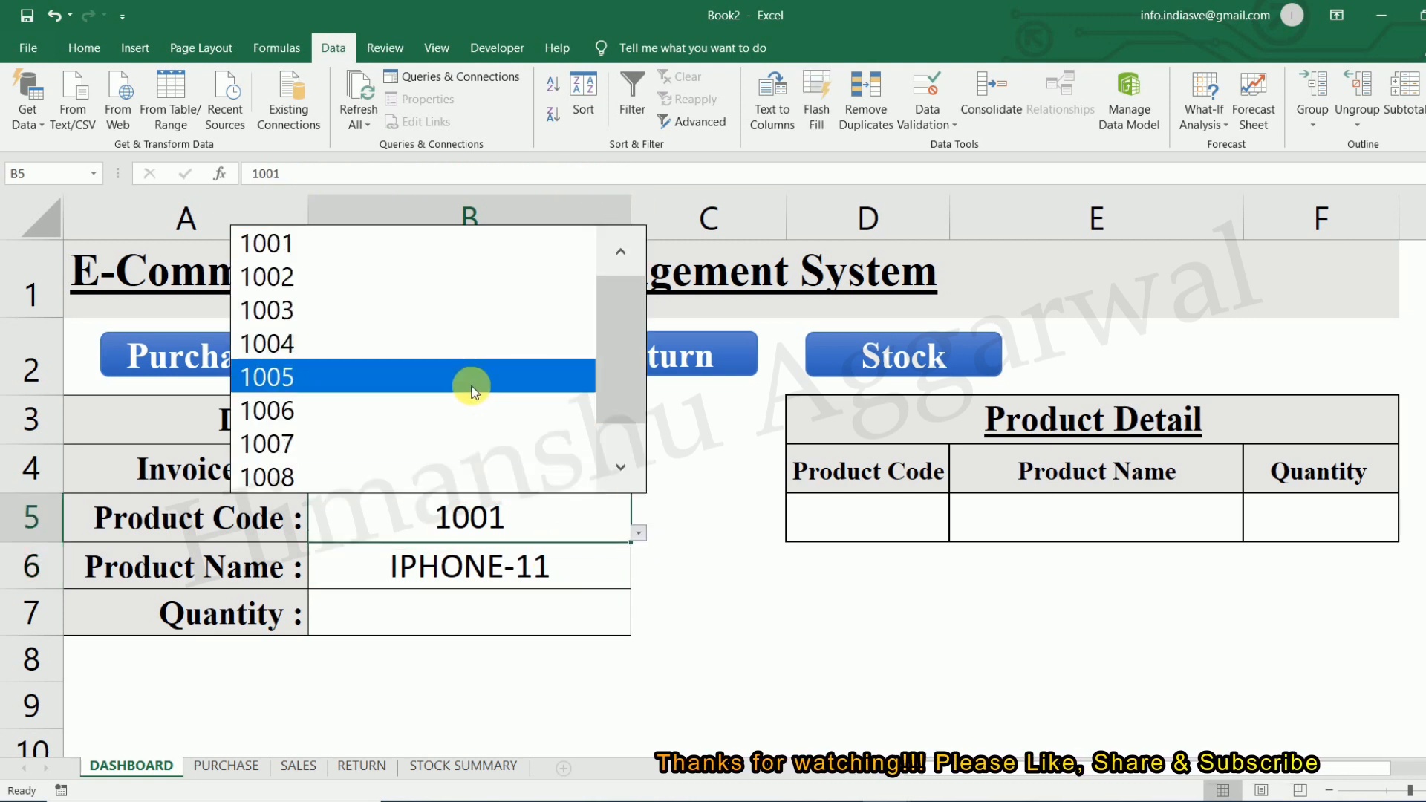
left_click(471, 379)
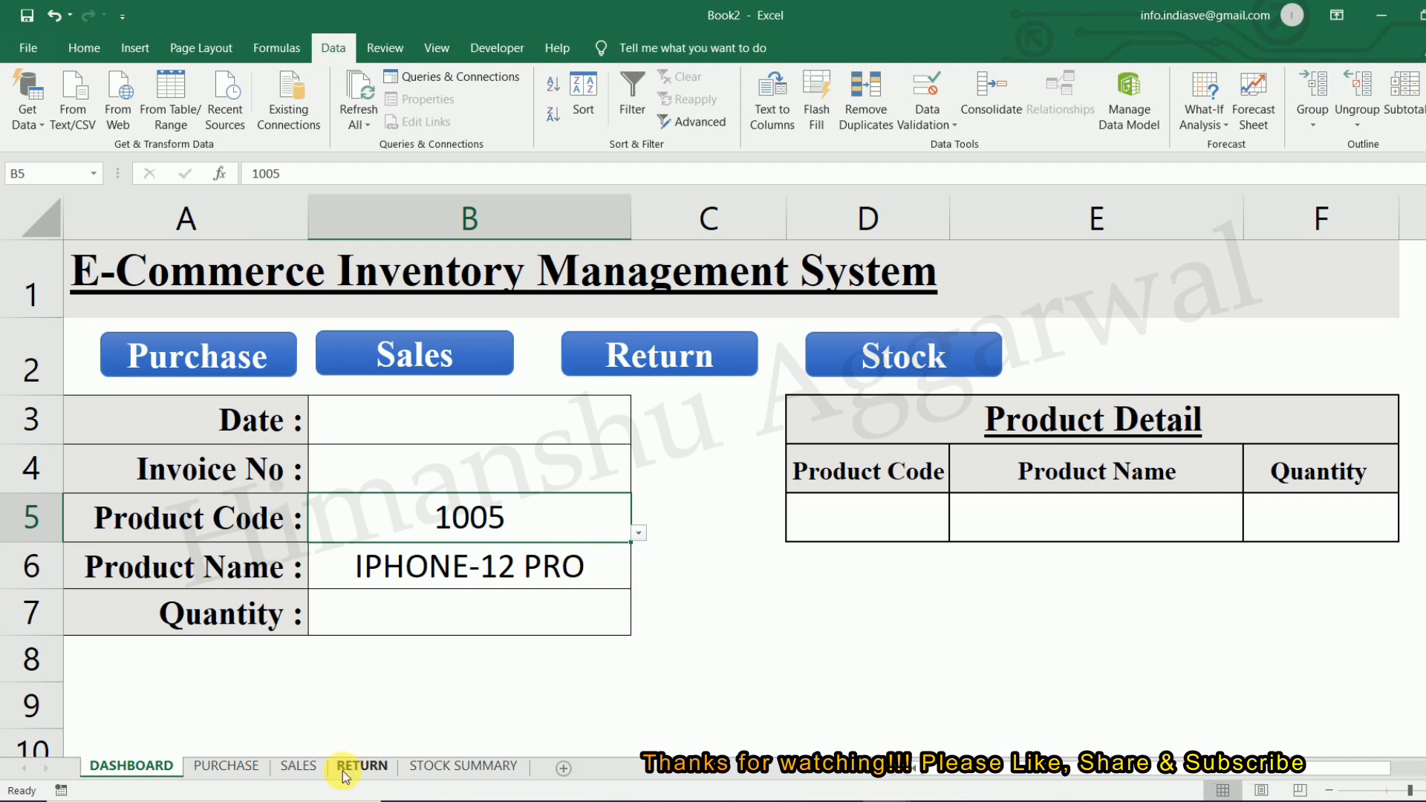
left_click(457, 766)
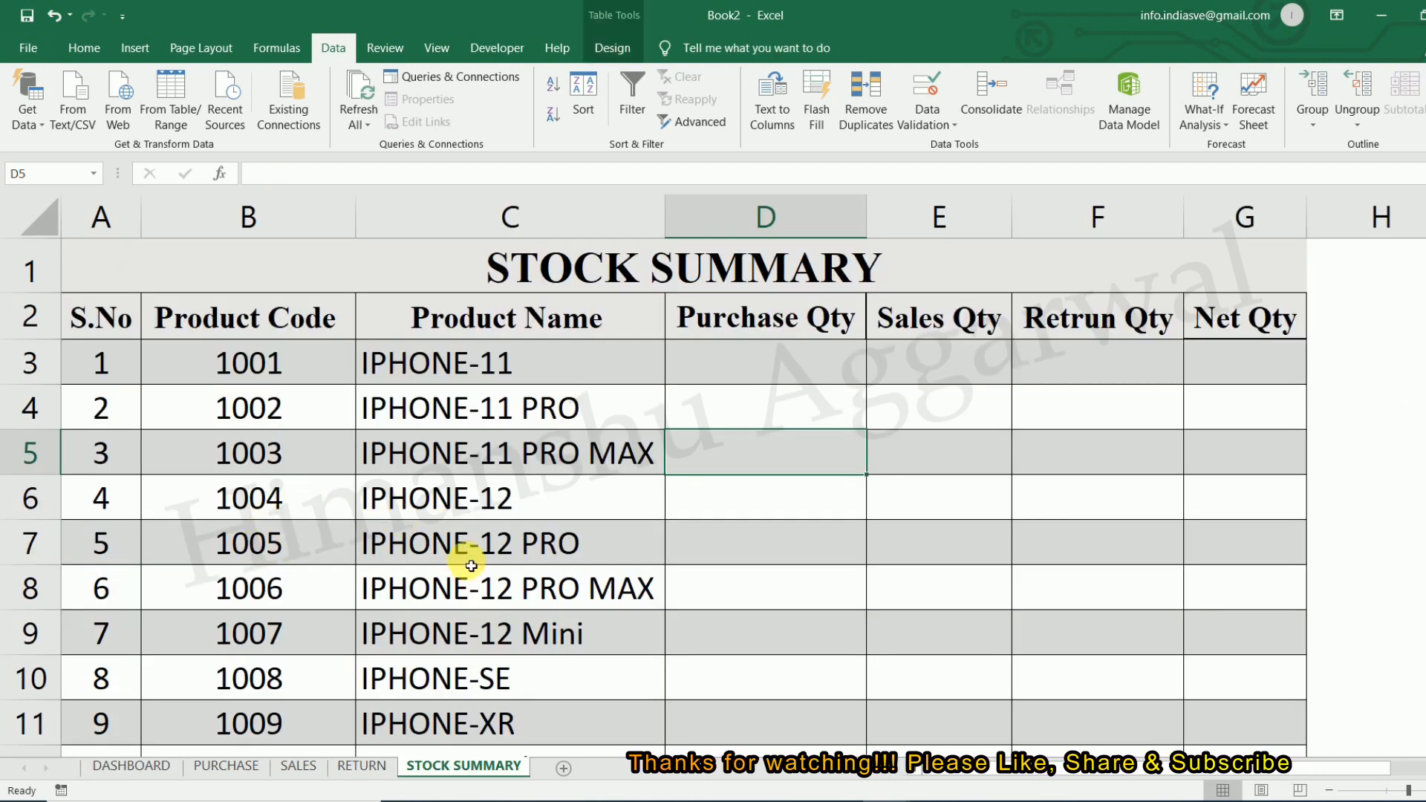
left_click(137, 767)
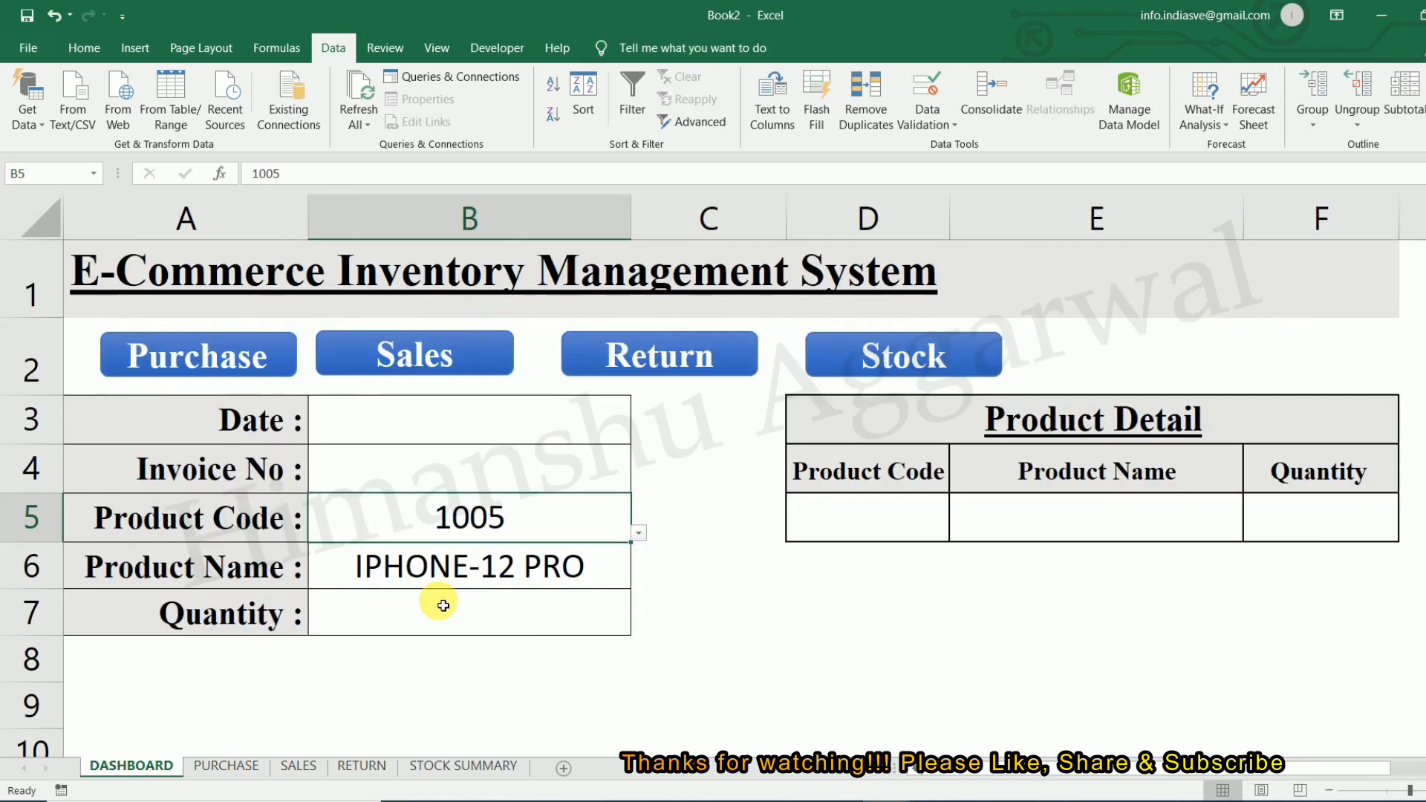
Choose 1001 as the Product Code on the DASHBOARD form.
left_click(637, 533)
left_click(621, 257)
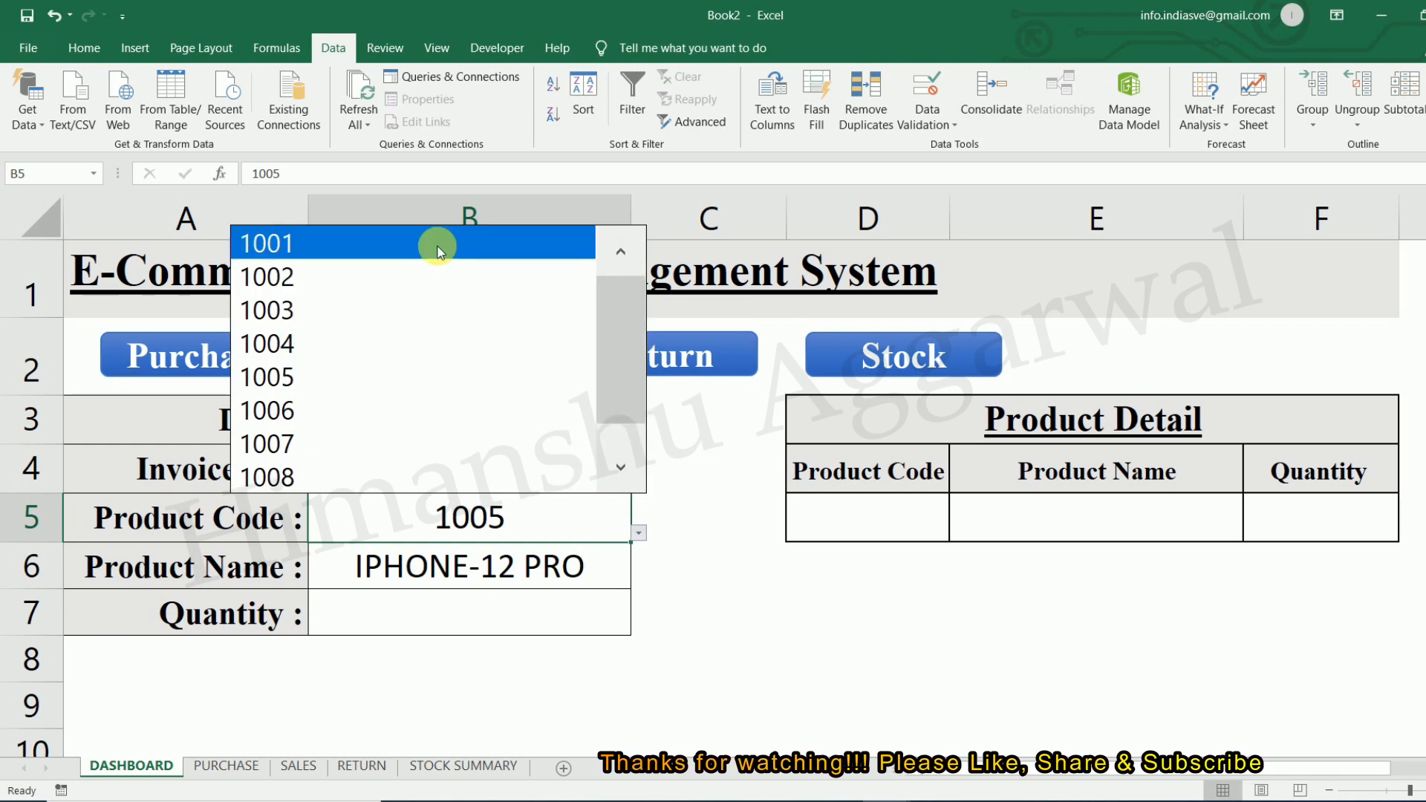
left_click(472, 243)
Fill in the form's Date as 1/1/2021 and its Invoice No as GST-01.
left_click(549, 418)
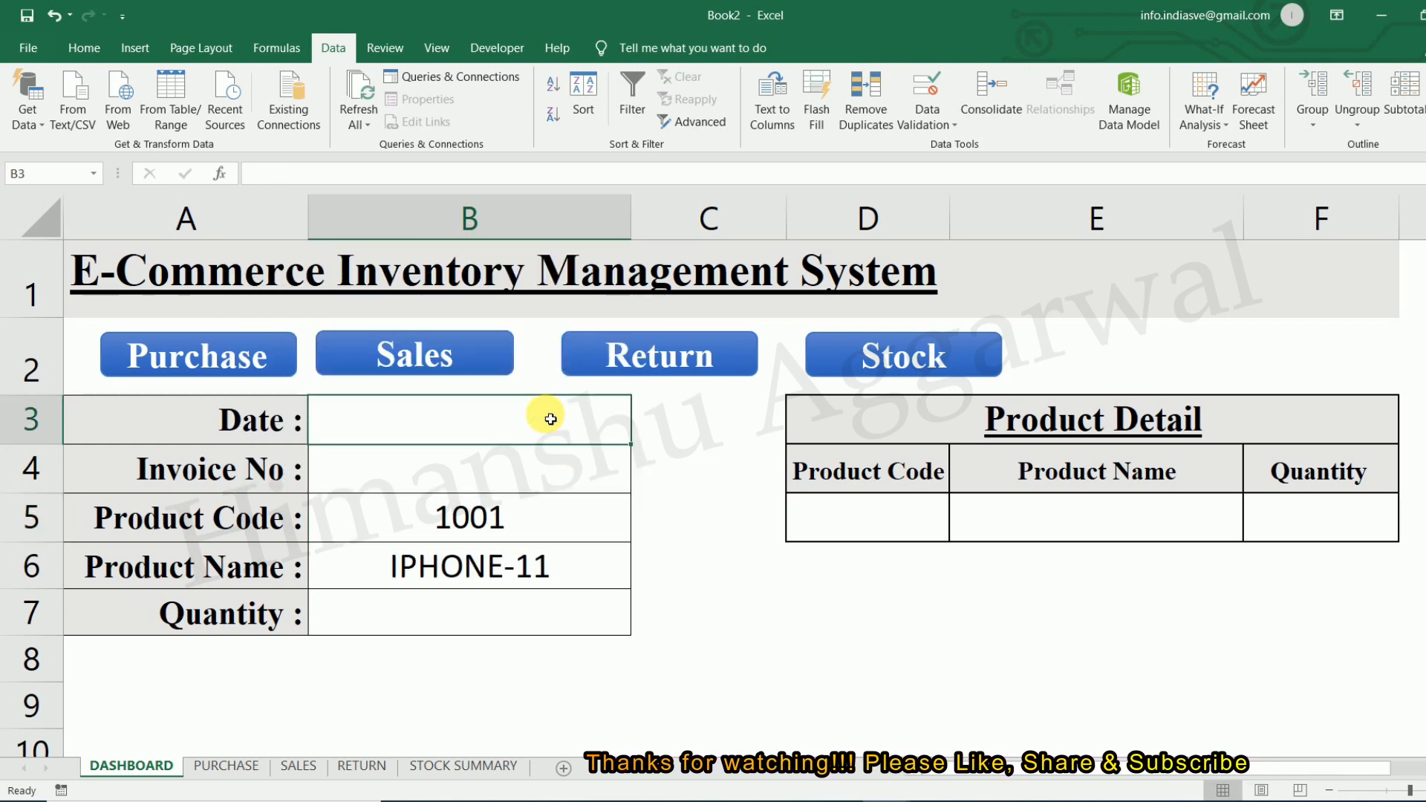
type("1")
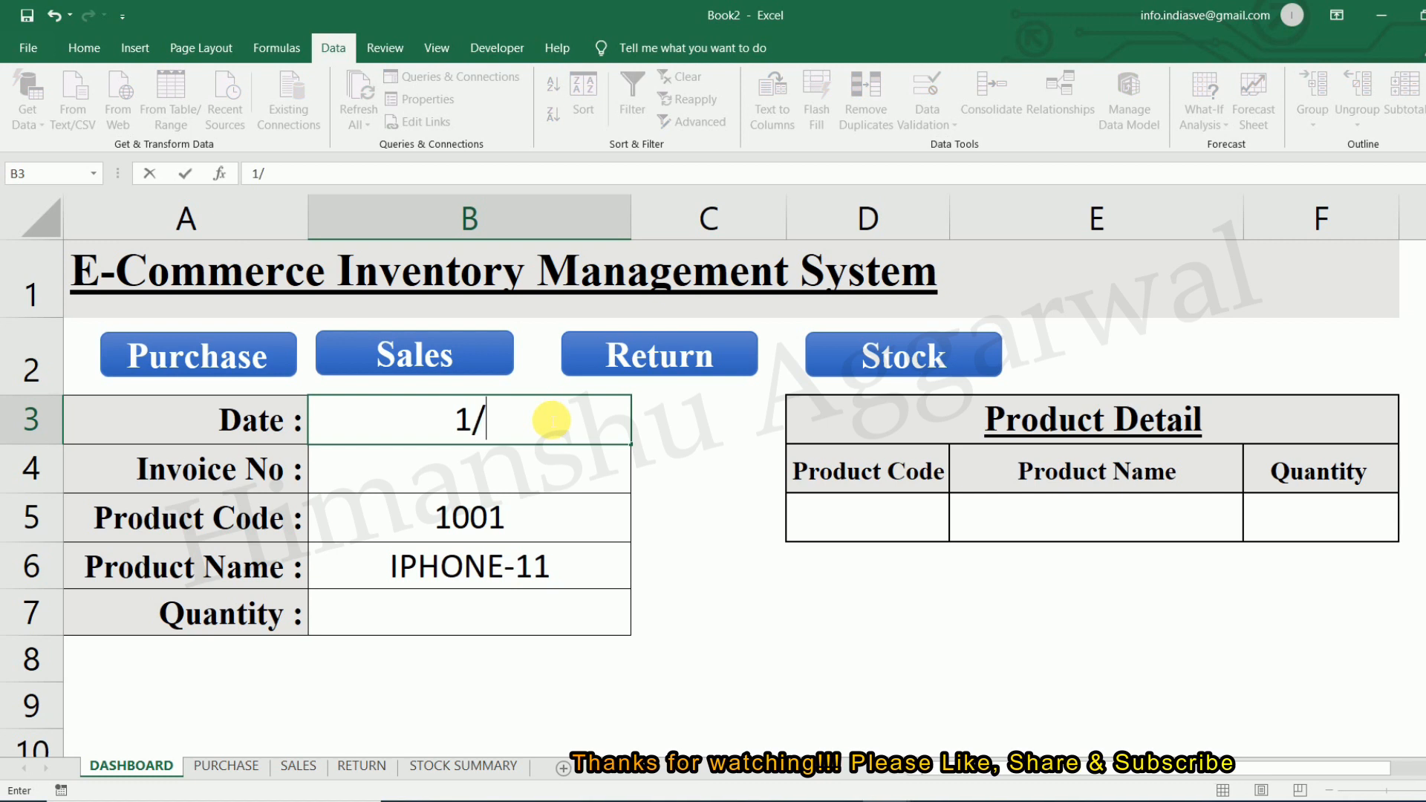
type("/1/")
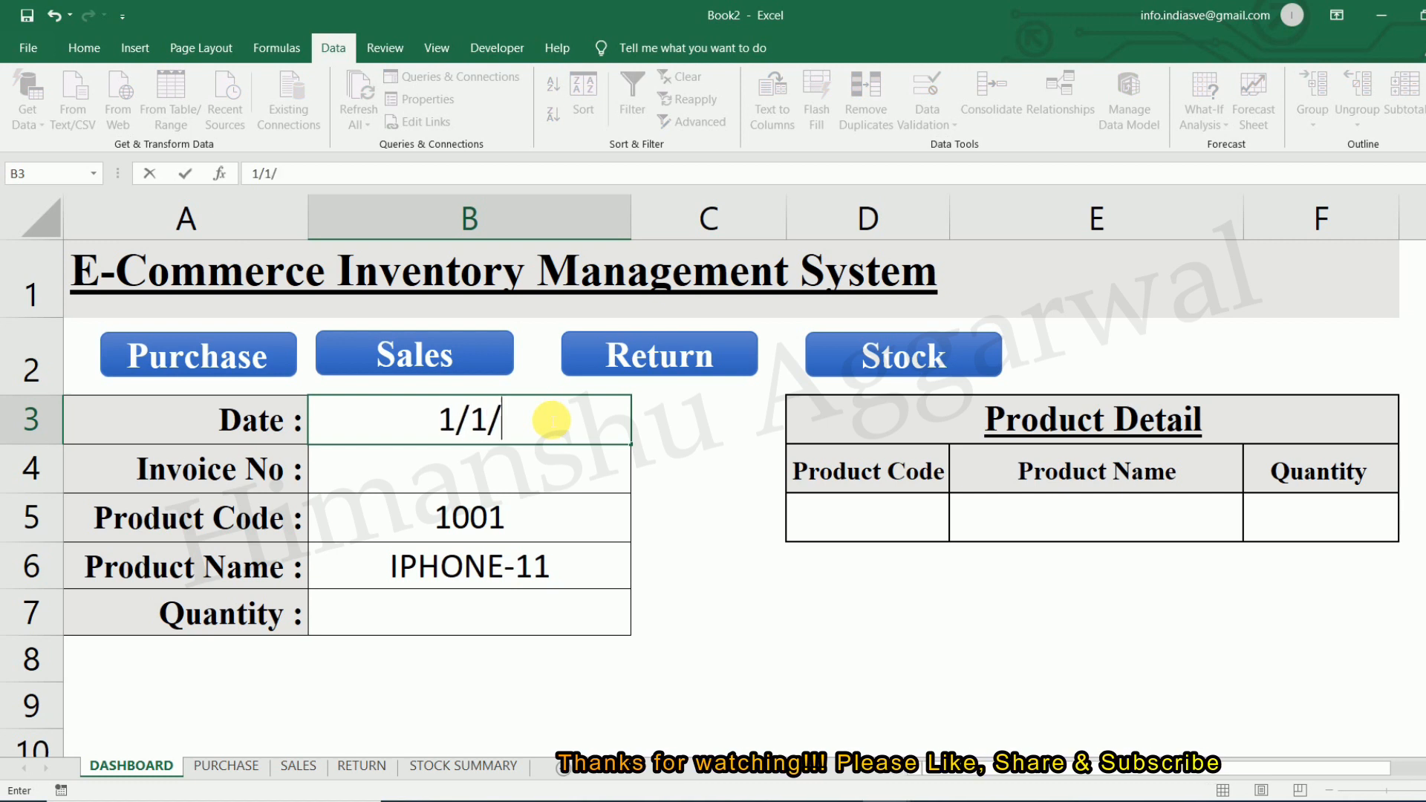
type("2021")
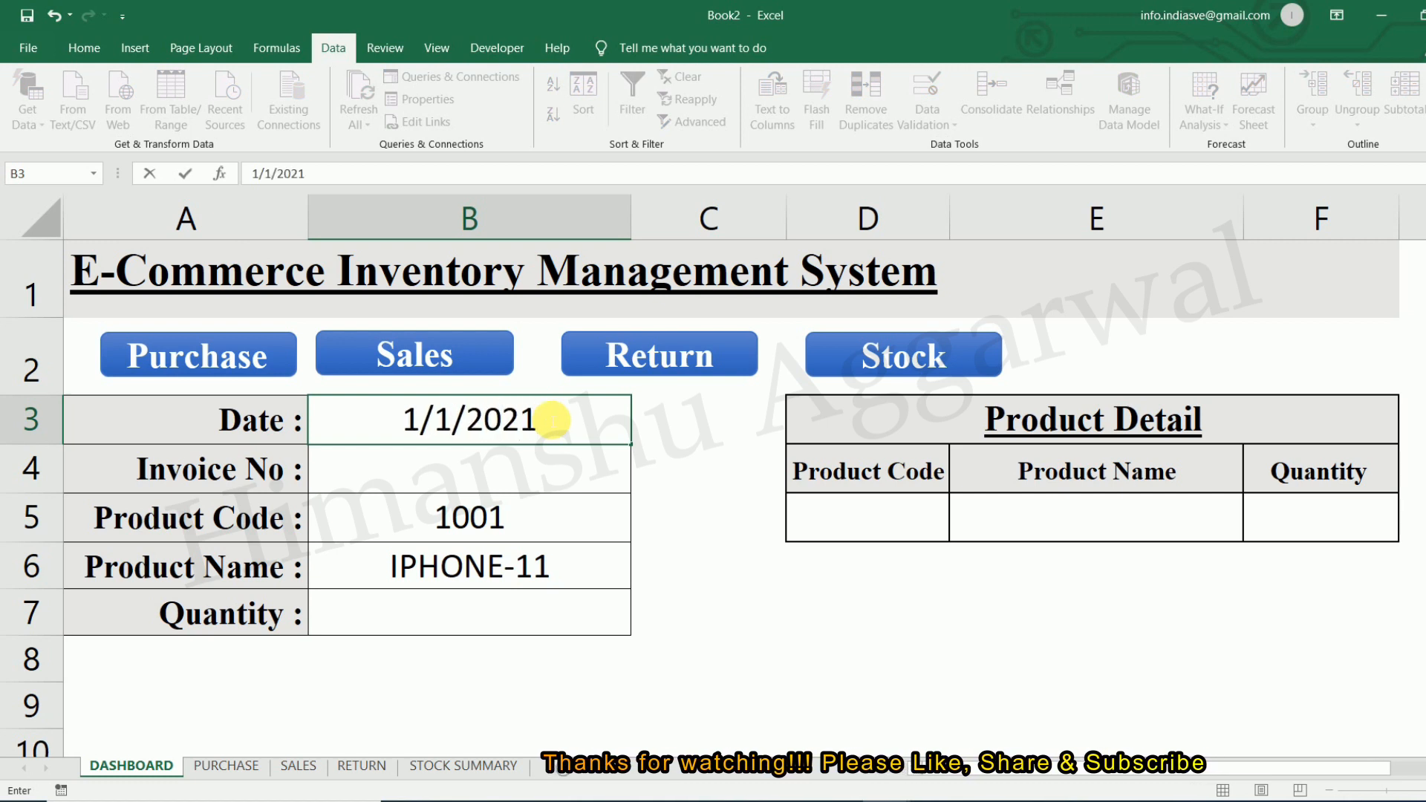
key("Return")
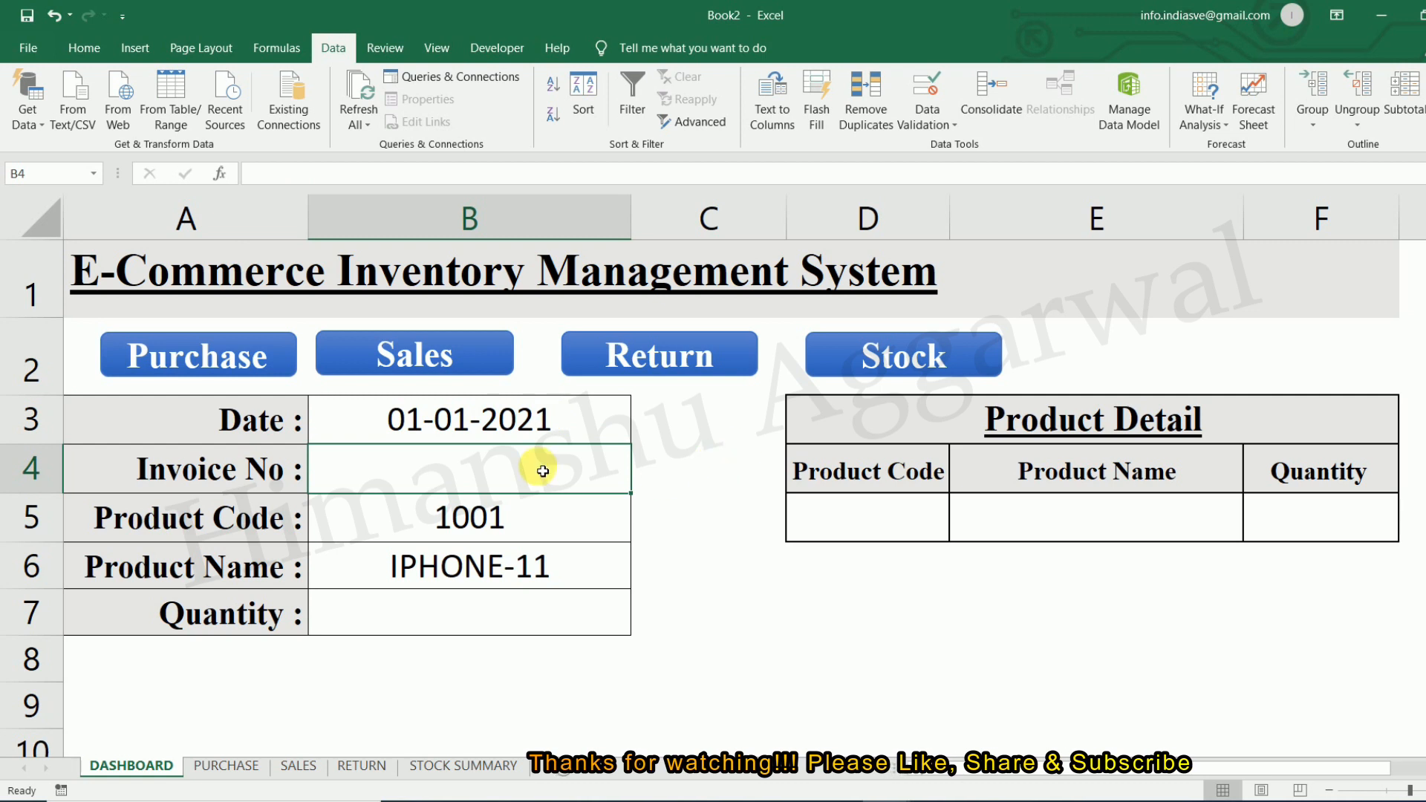
type("GST-01")
key("Return")
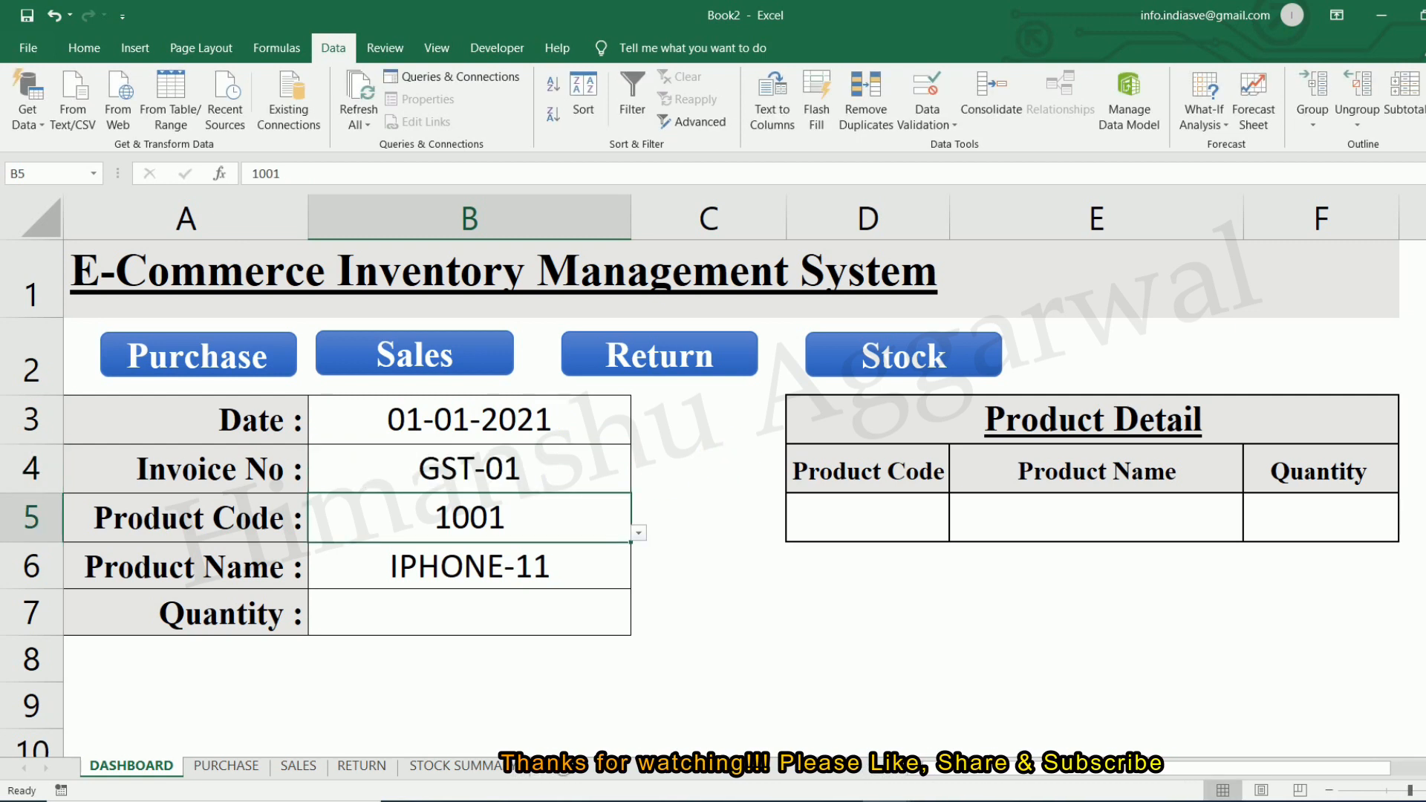
Set the form's Quantity to 10 and select the entry cells from Date through Quantity, B3:B7.
left_click(484, 614)
type("10")
key("Return")
left_click_drag(500, 420, 519, 605)
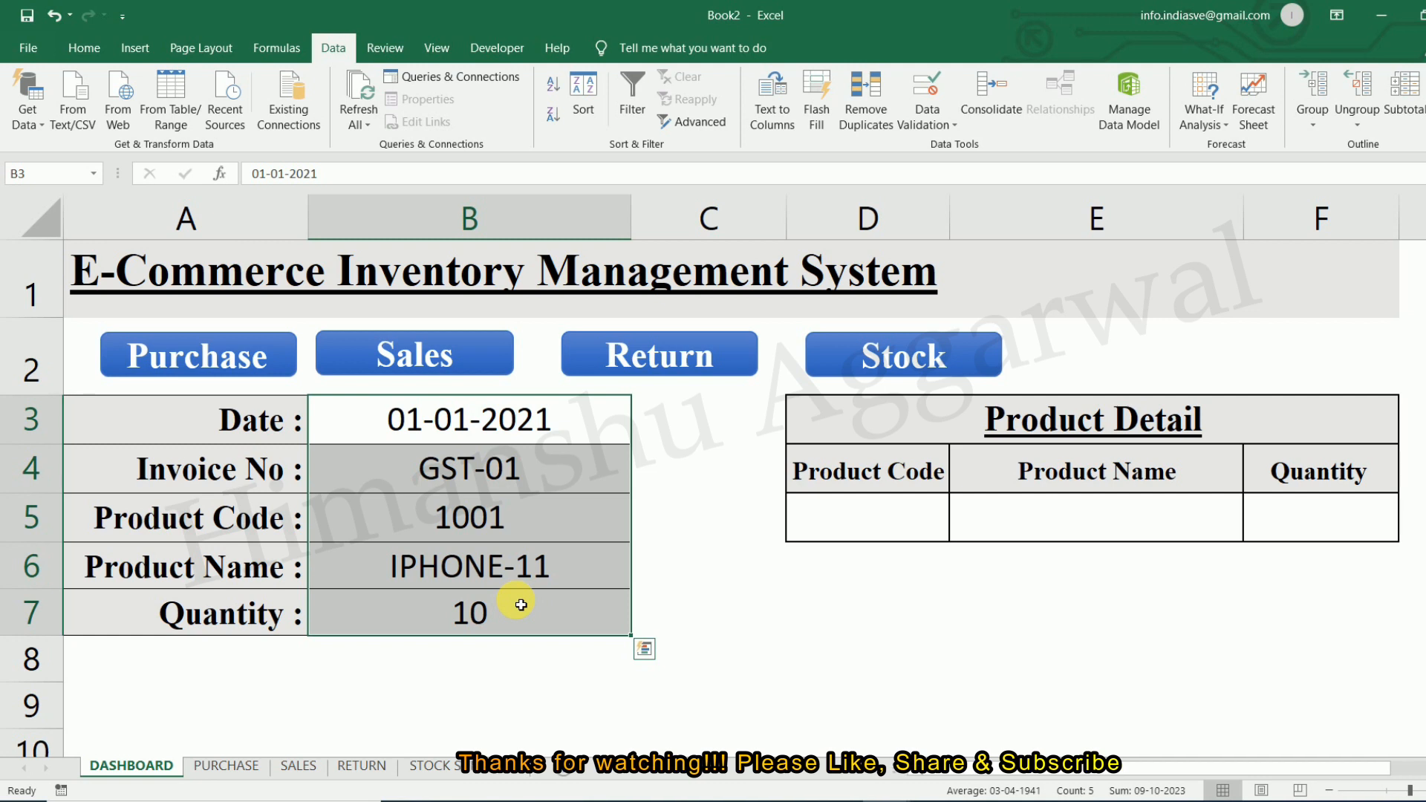
Copy the form entries B3:B7 and paste them as transposed values into the PURCHASE sheet starting at A3.
right_click(492, 429)
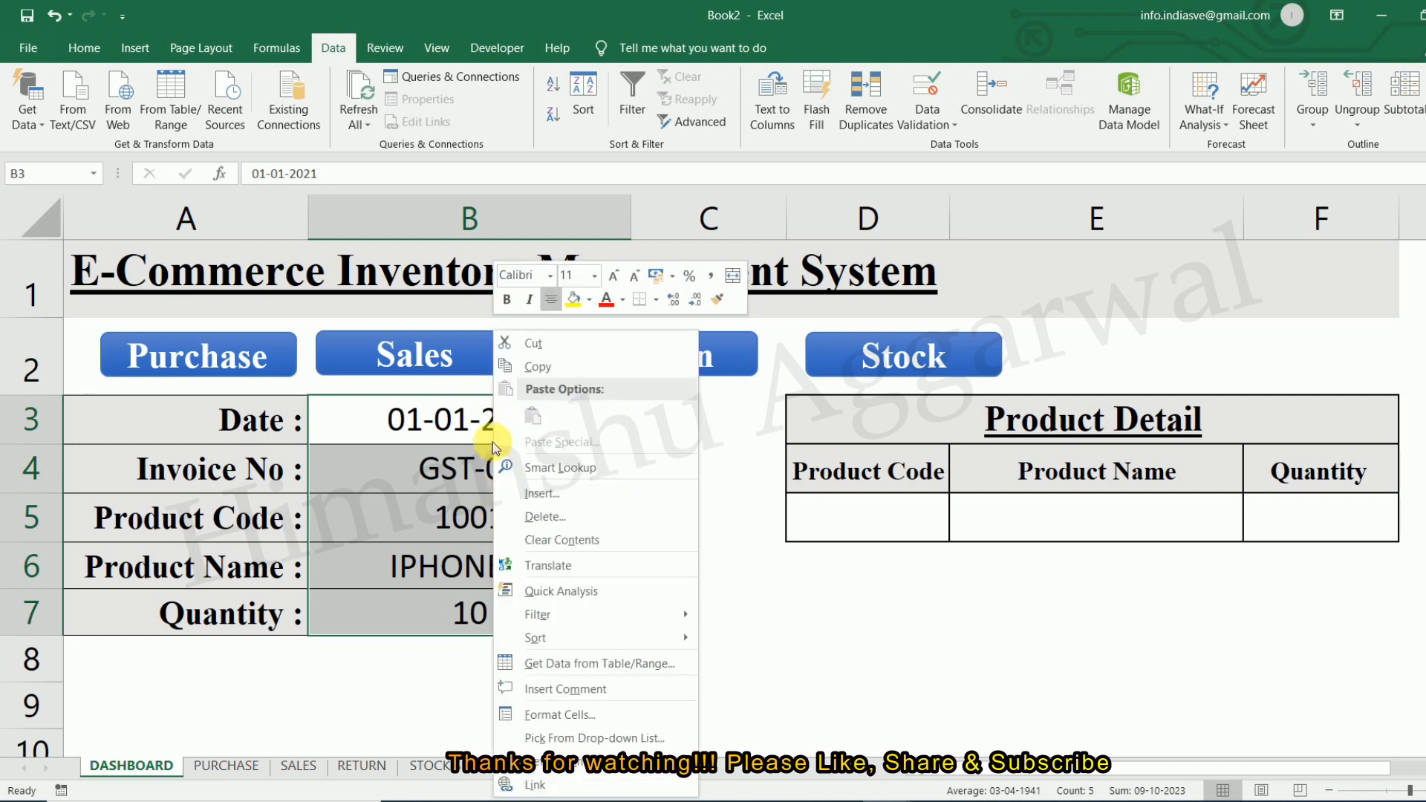
left_click(531, 366)
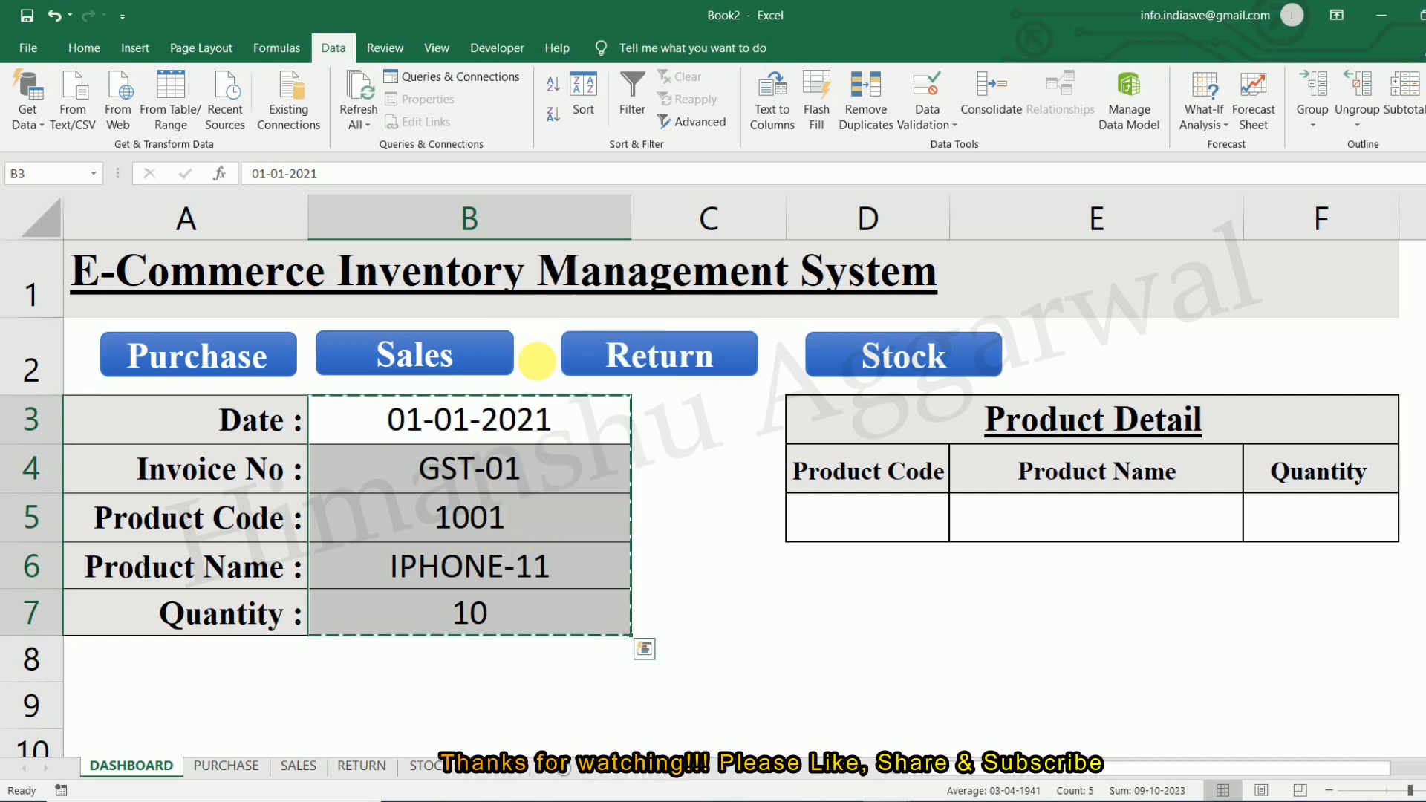
left_click(227, 765)
left_click(130, 364)
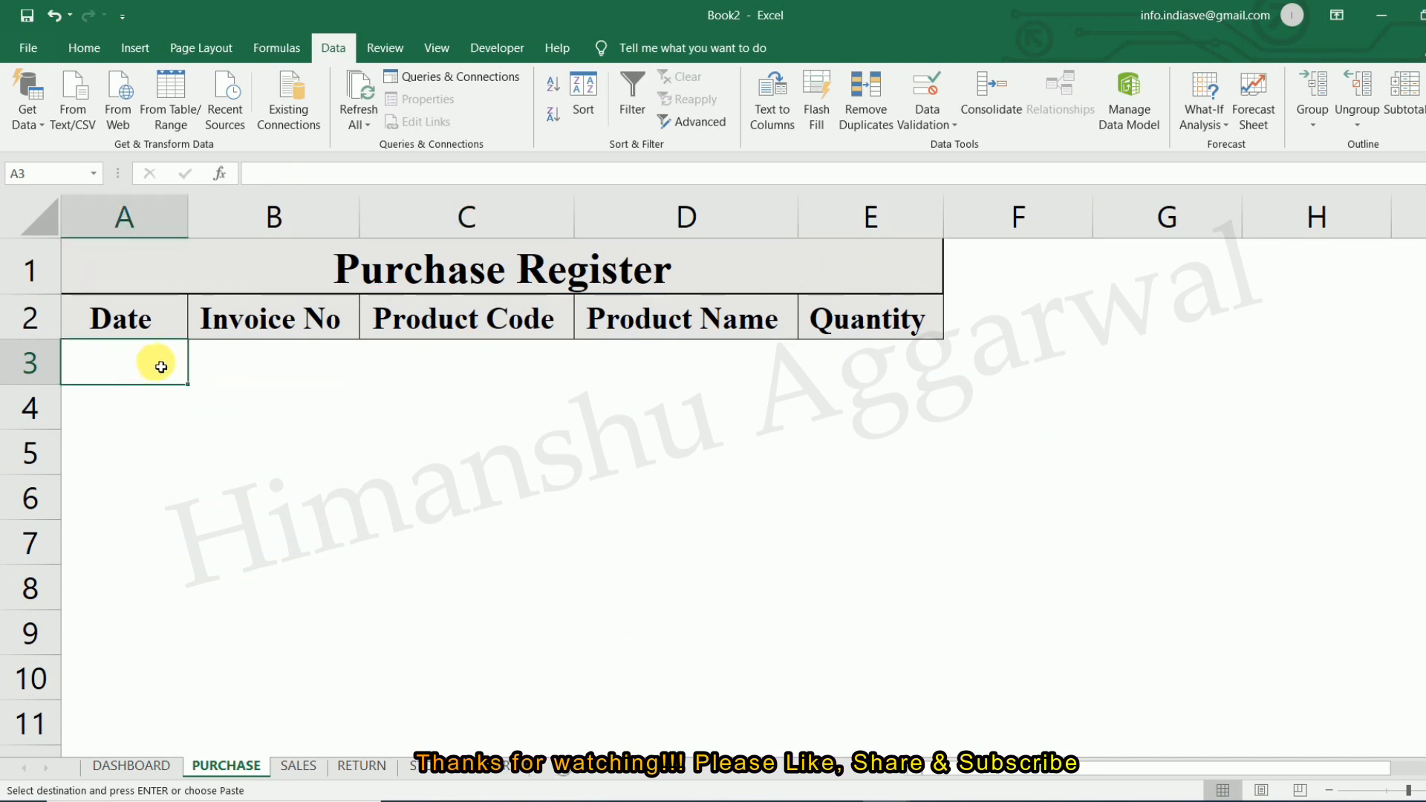
left_click(77, 54)
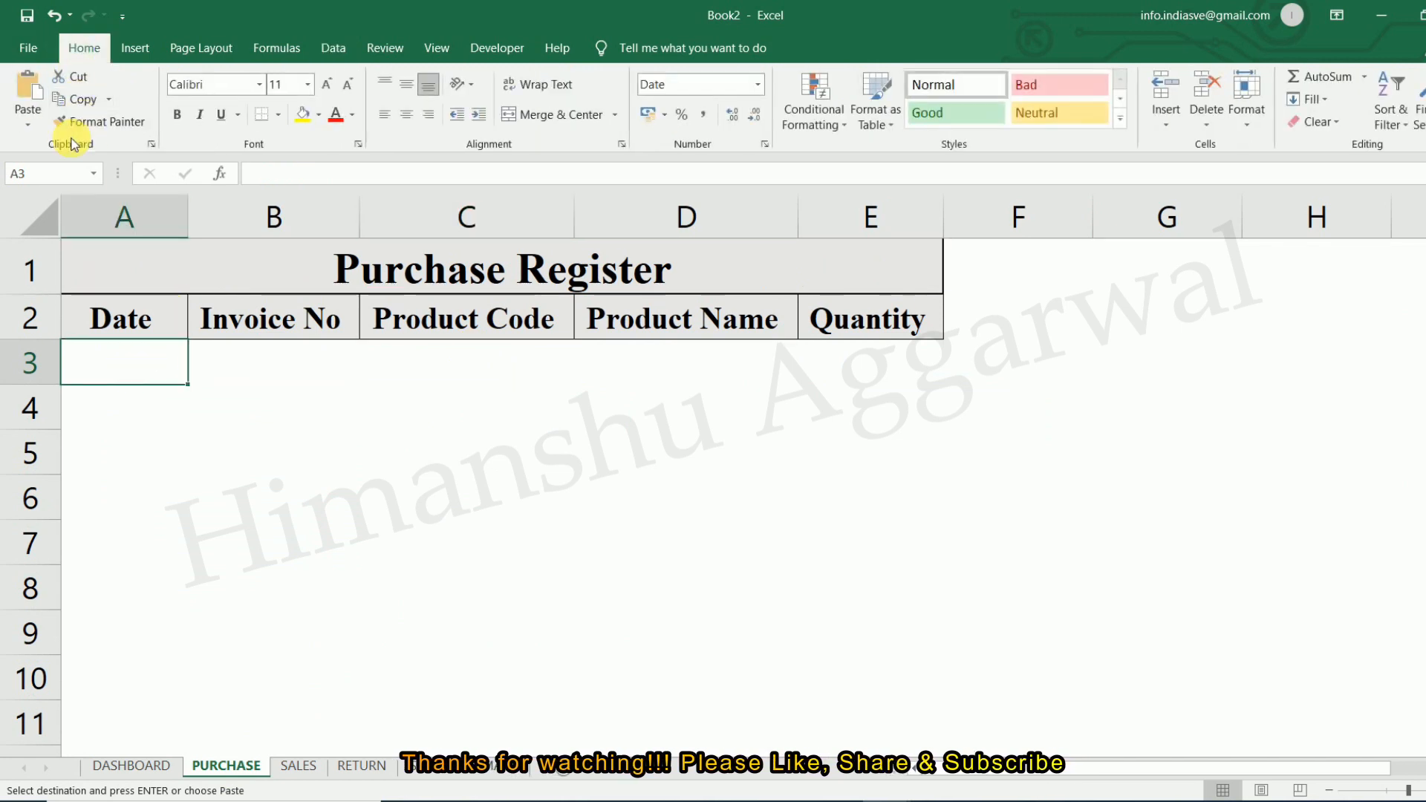
left_click(28, 123)
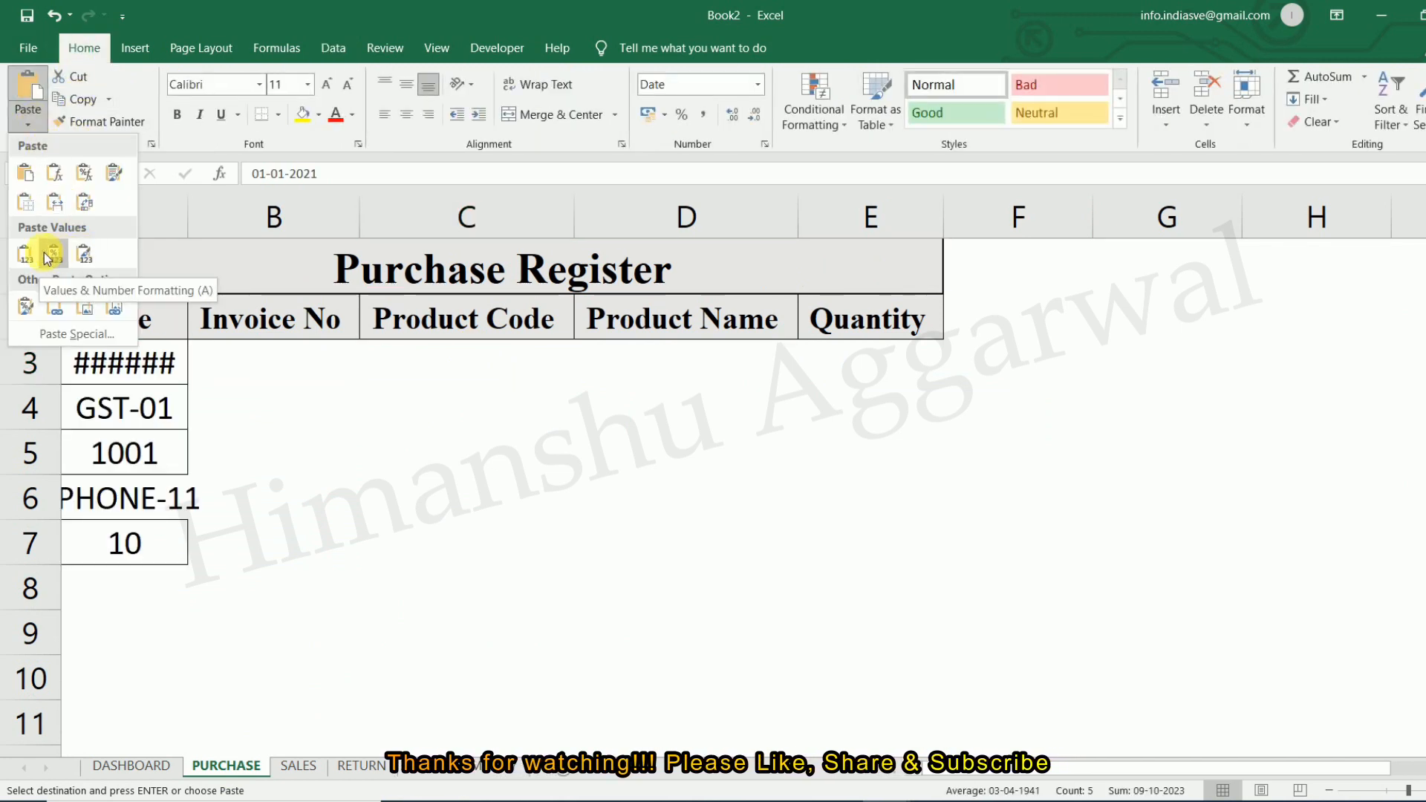
left_click(88, 336)
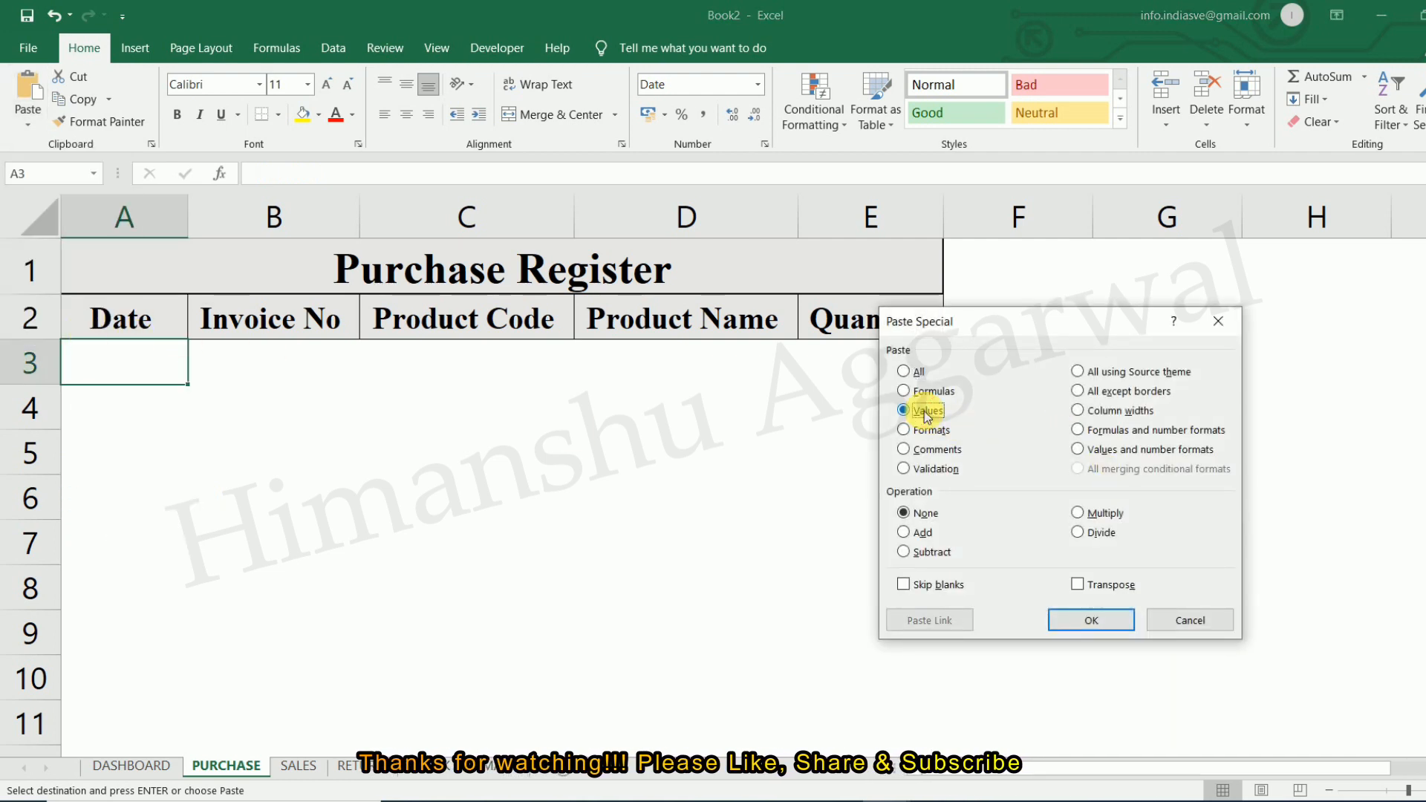
left_click(1109, 584)
left_click(1092, 621)
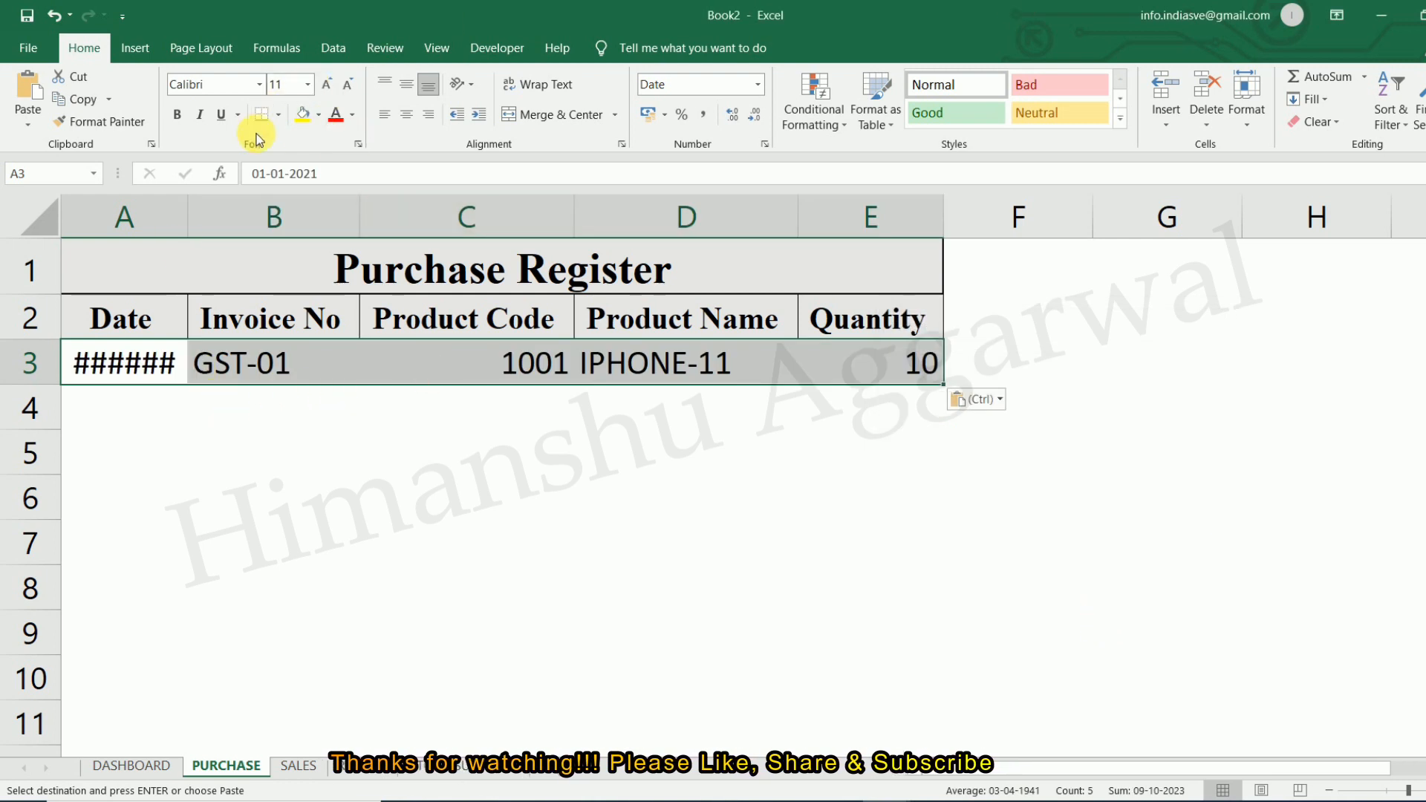
Give the pasted purchase row A3:E3 all borders and centred text, and fit column A to the date's width.
left_click(280, 118)
left_click(328, 281)
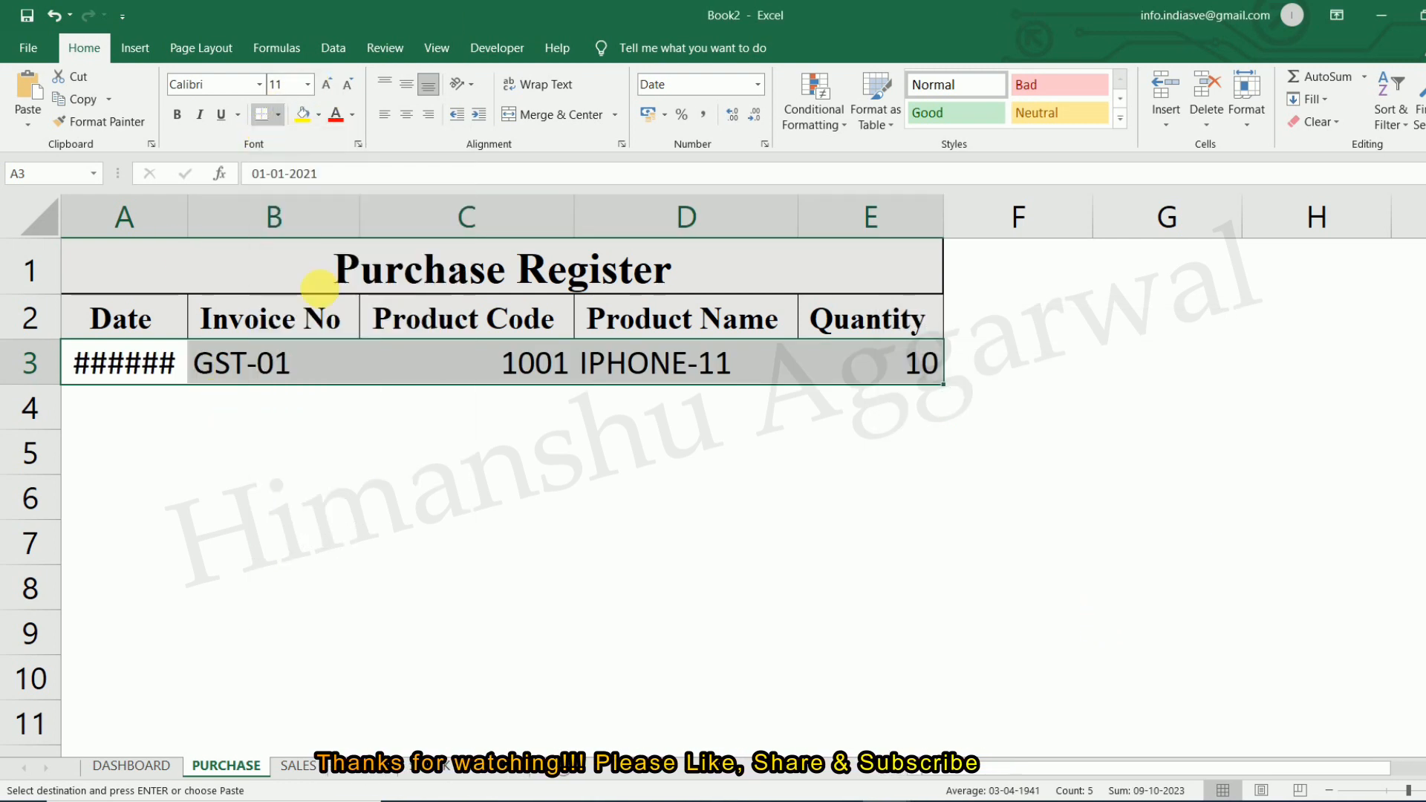
left_click(407, 116)
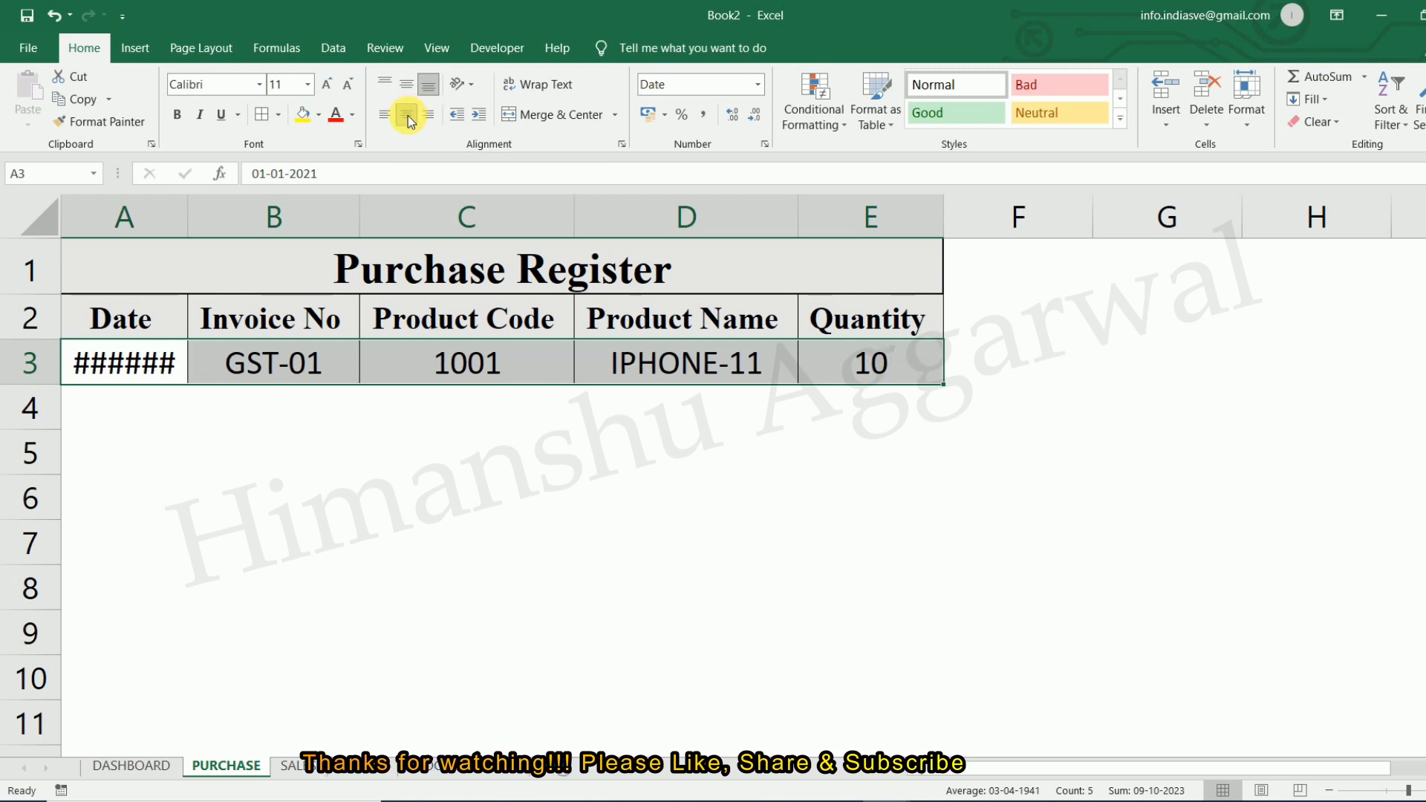
double_click(190, 214)
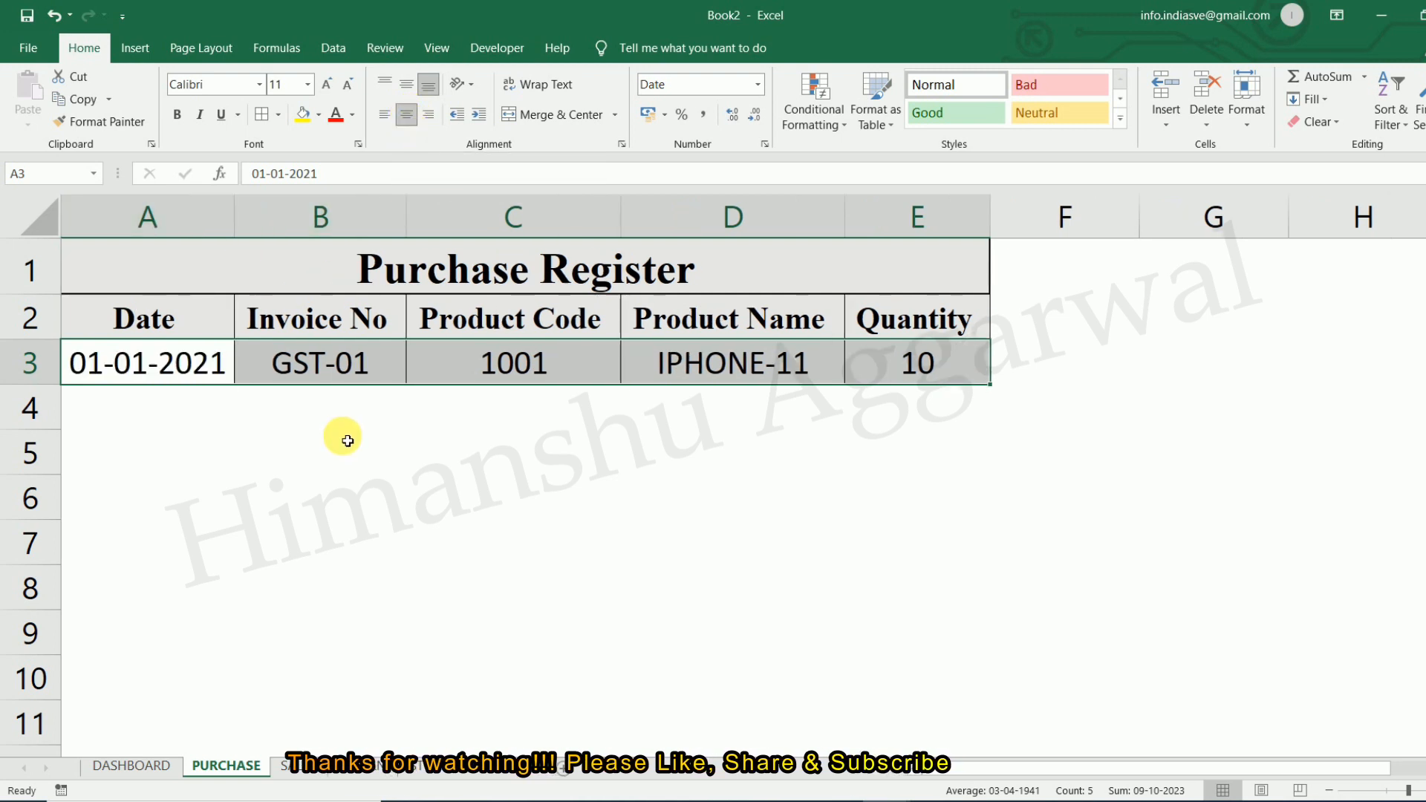
left_click(475, 445)
left_click(843, 452)
left_click(193, 362)
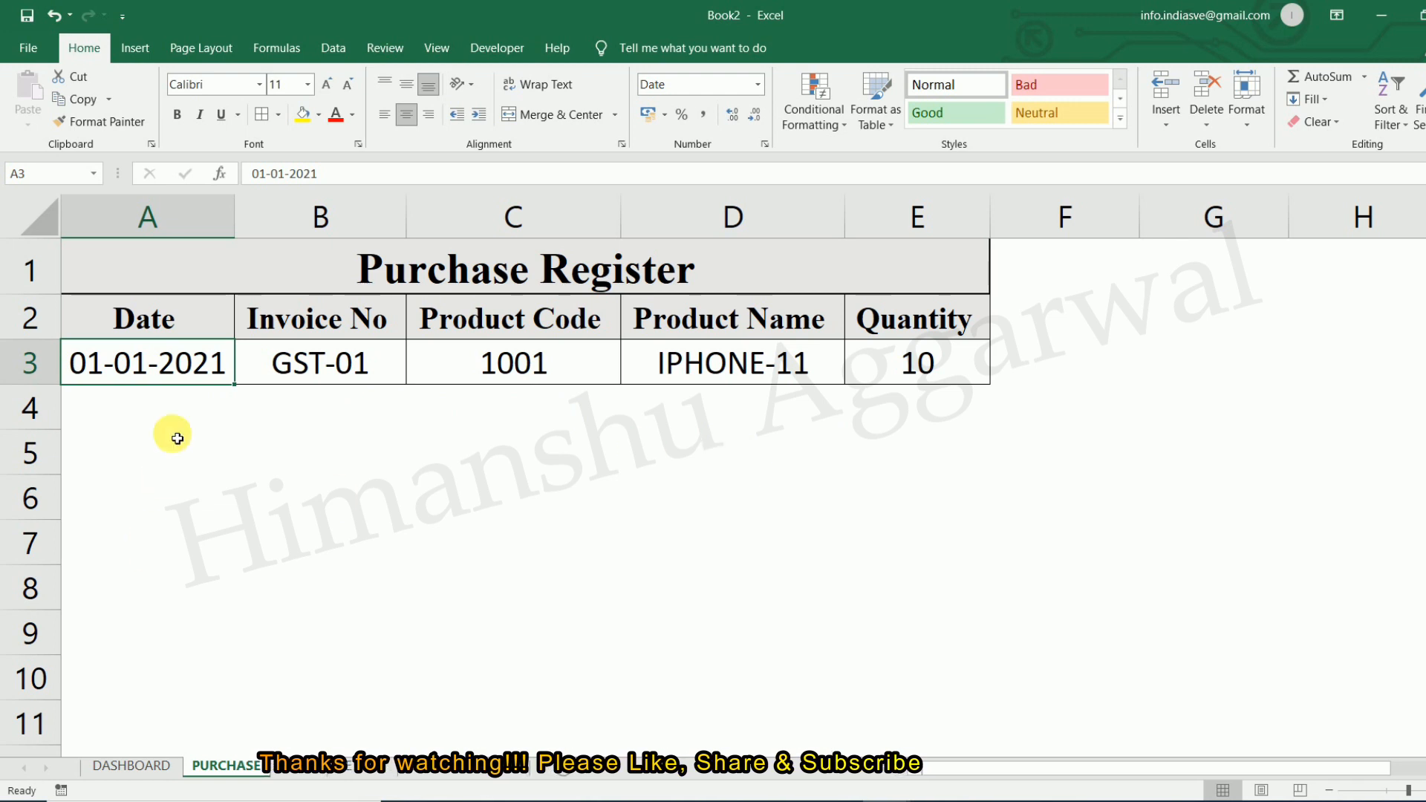
left_click(149, 413)
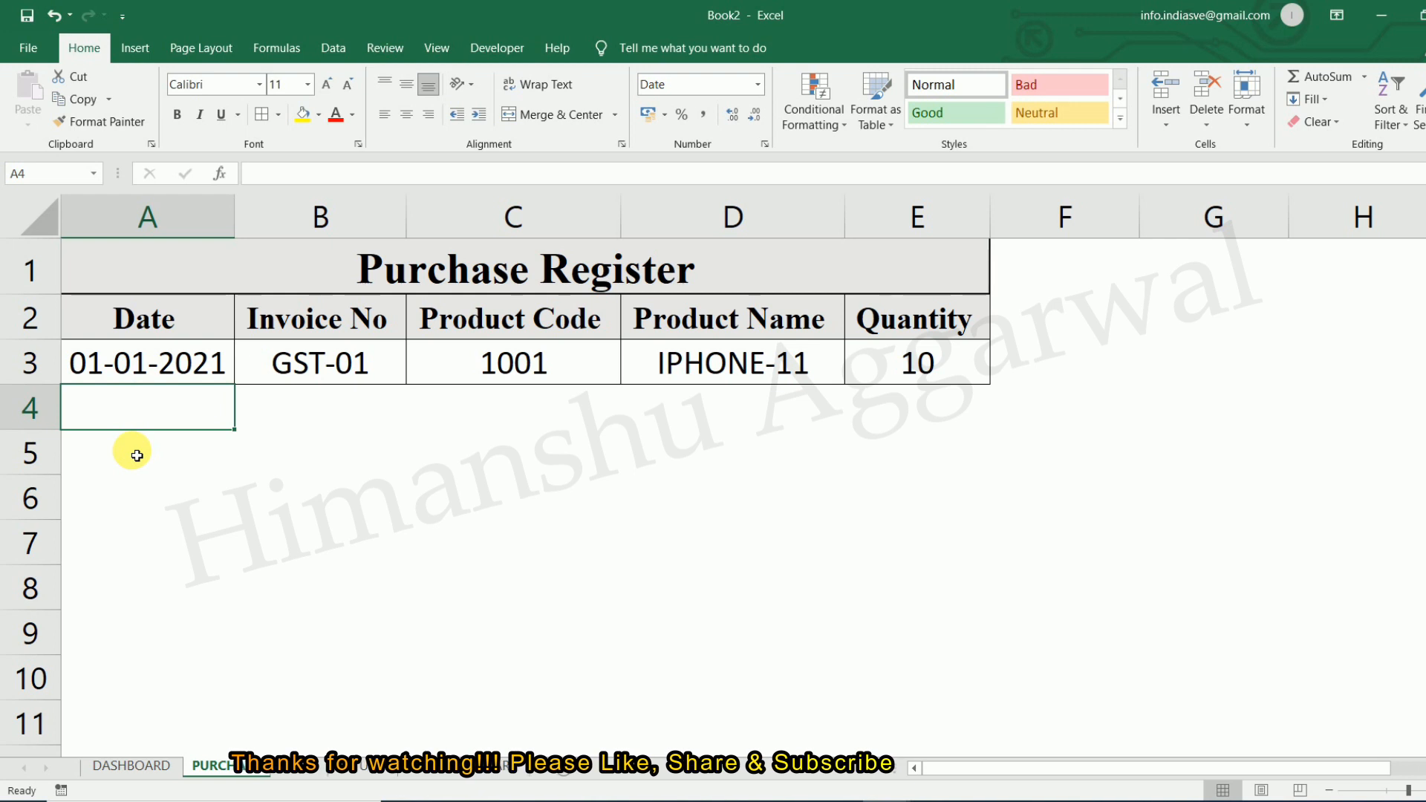
Clear the Date, Invoice No, Product Code and Quantity entries from the DASHBOARD form.
left_click(133, 766)
left_click(483, 519)
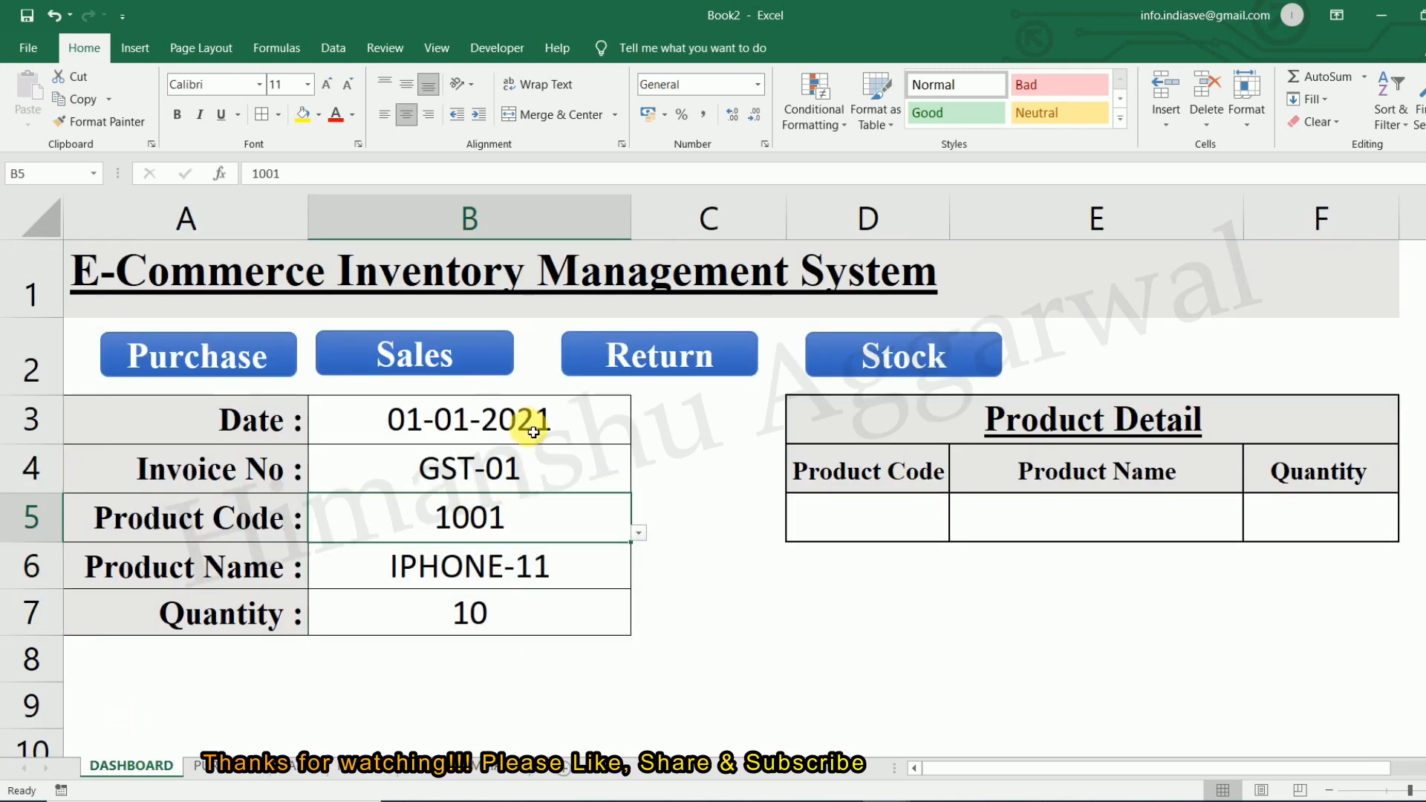
left_click(533, 458)
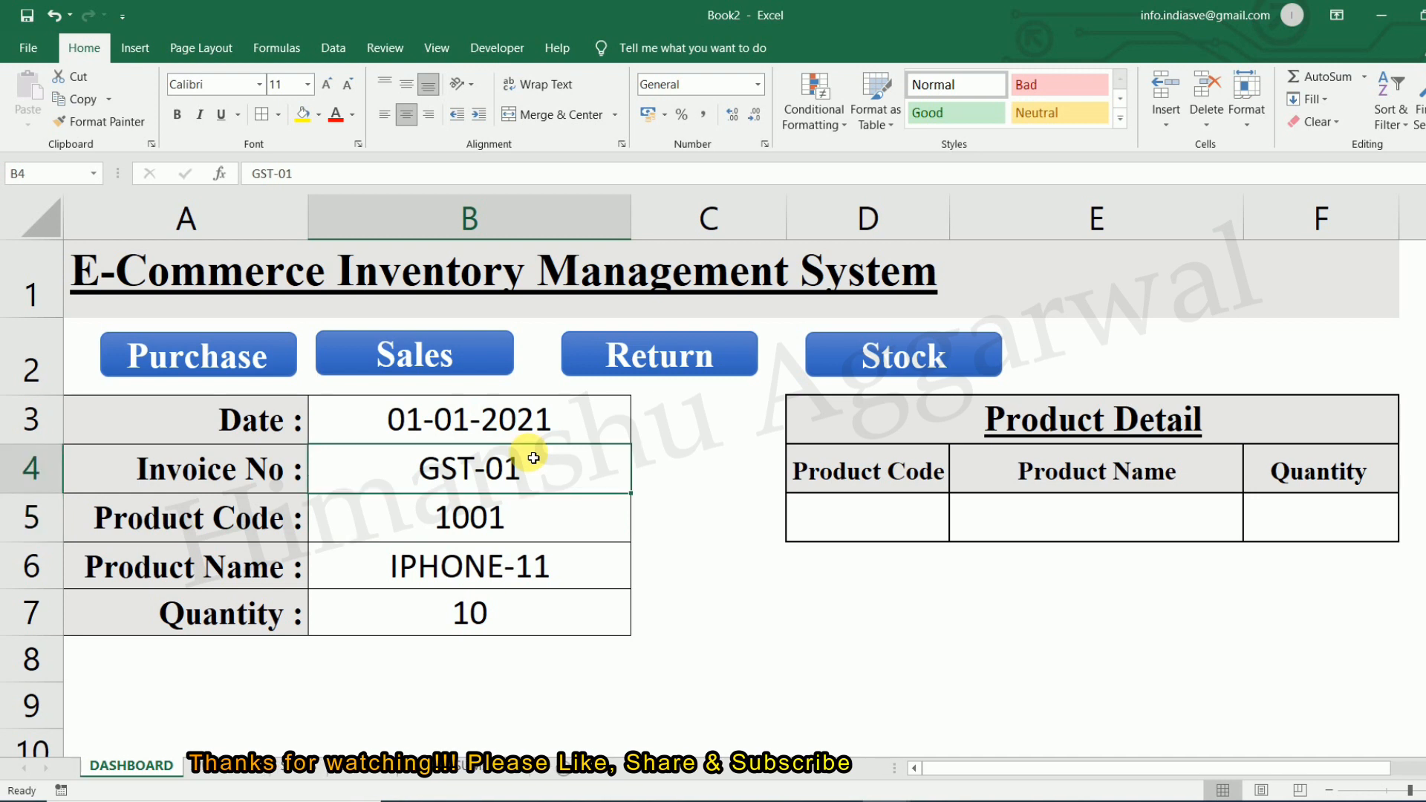
key("Delete")
left_click(539, 610)
key("Delete")
left_click(547, 525)
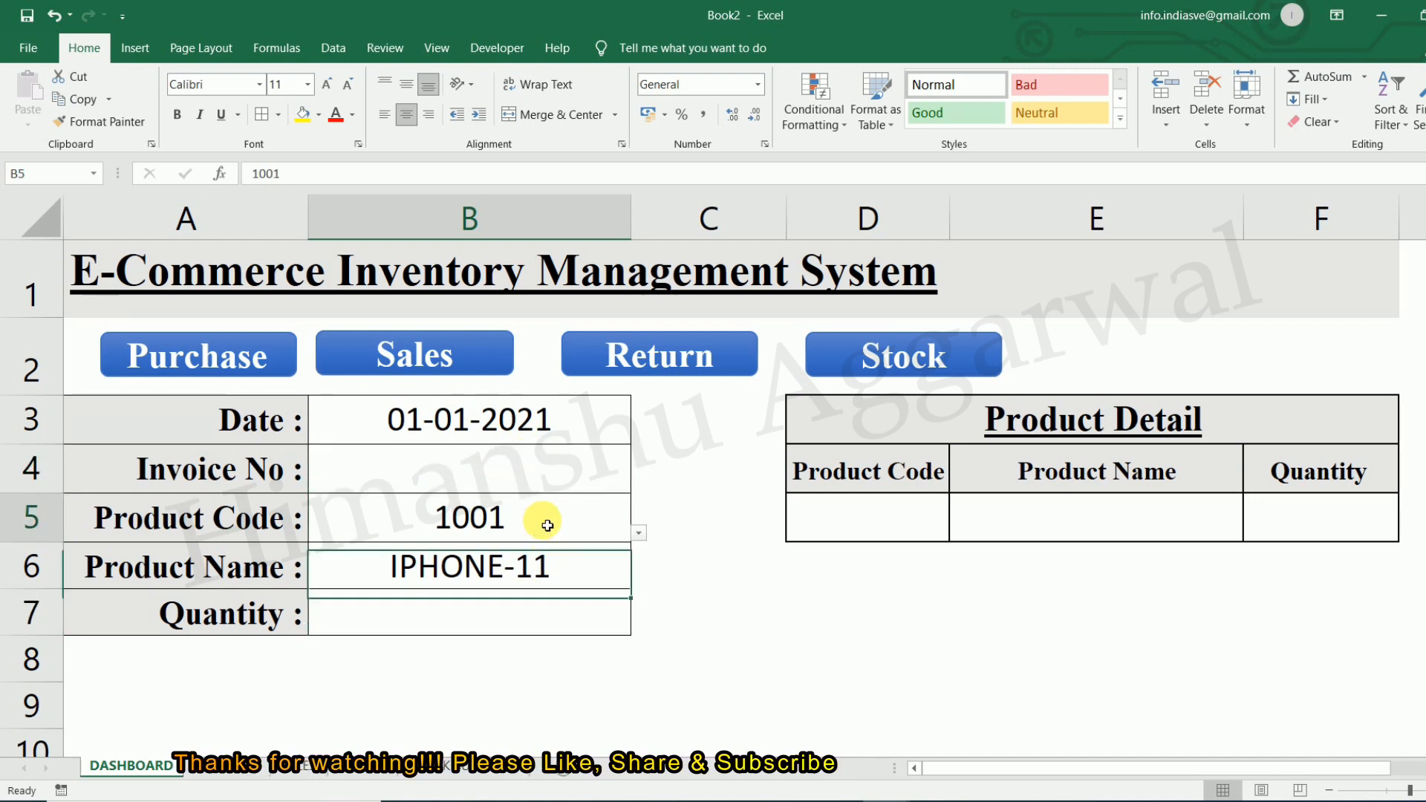
key("Delete")
left_click(533, 423)
key("Delete")
left_click(517, 450)
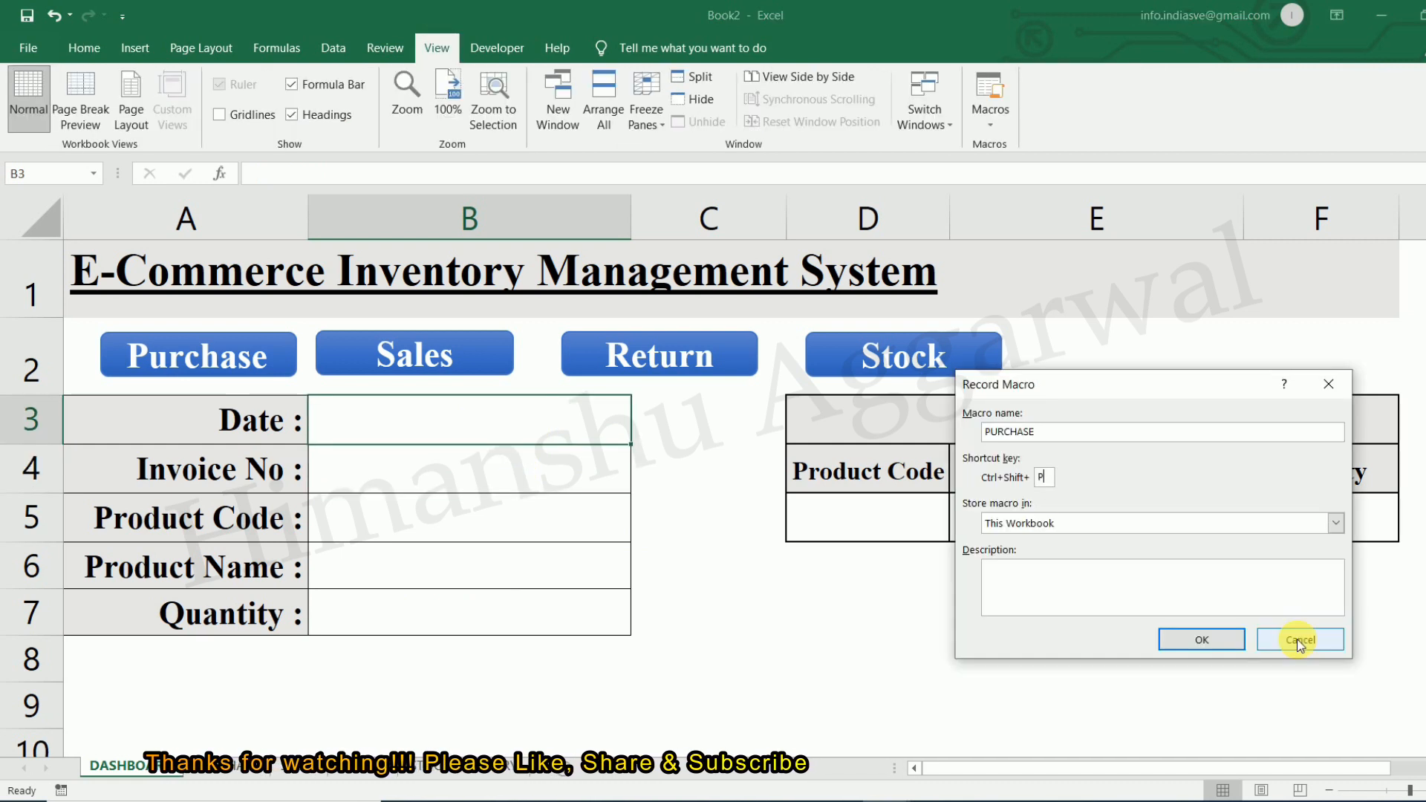
left_click(1299, 641)
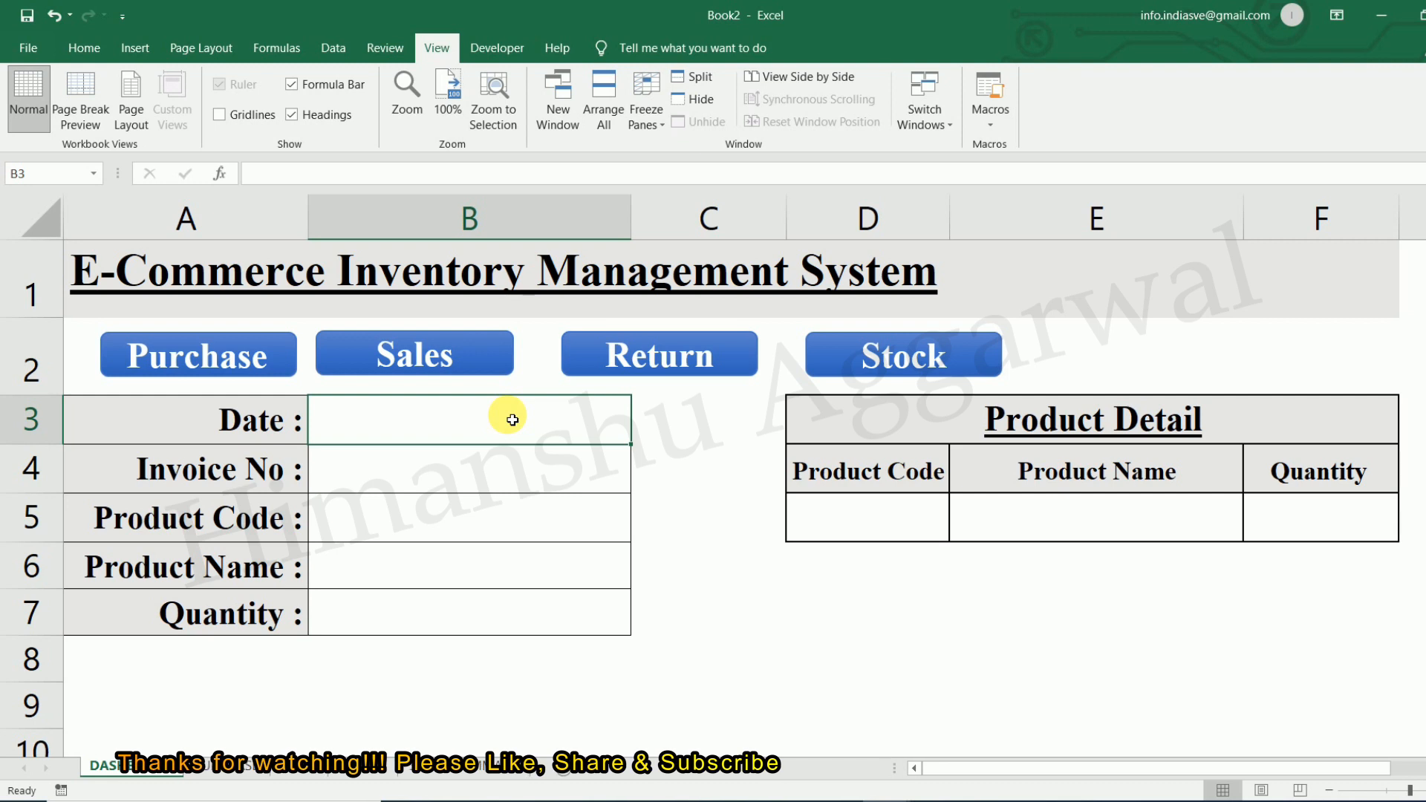
Enter 2/1/2021 as the form's Date and GST-02 as its Invoice No.
type("2/1/202")
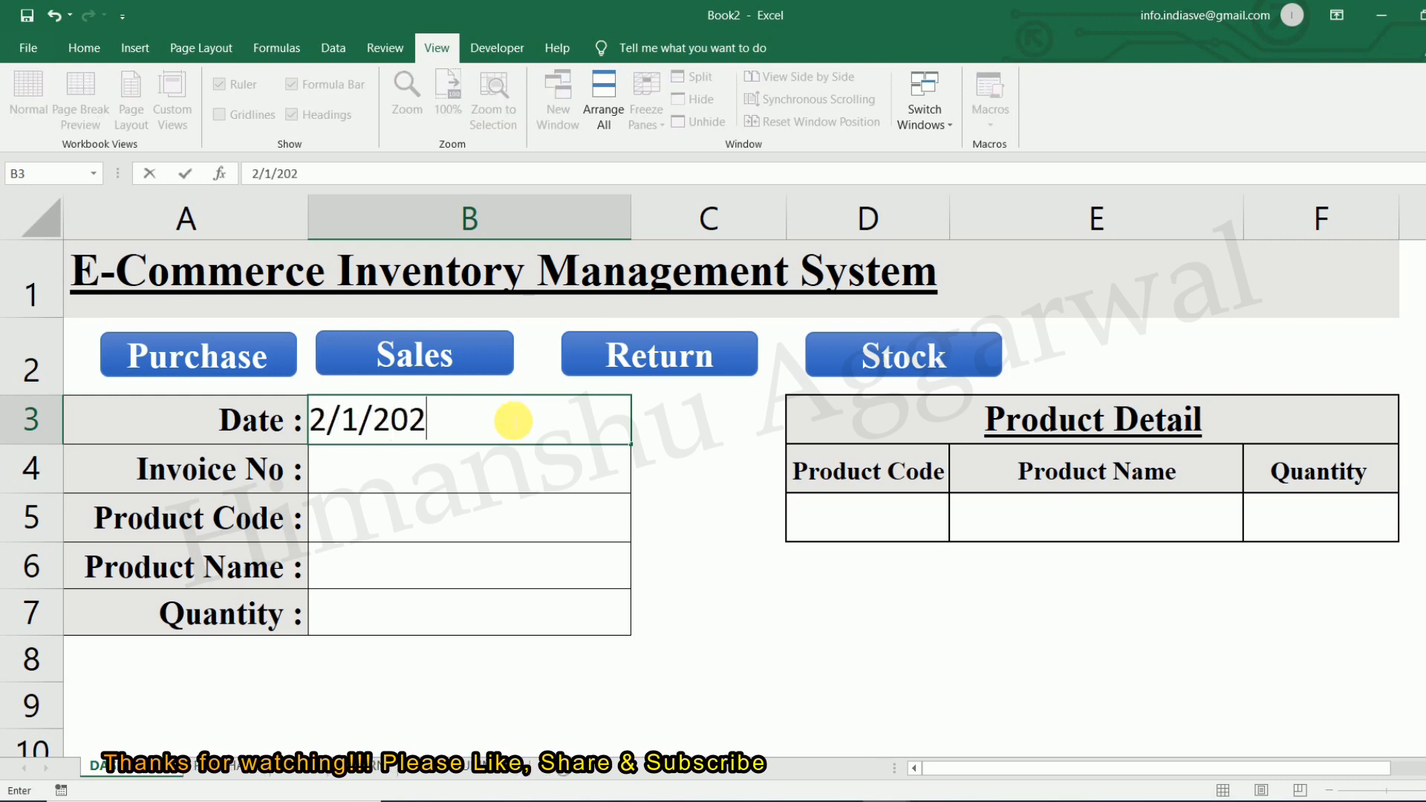
type("1")
key("Return")
type("g")
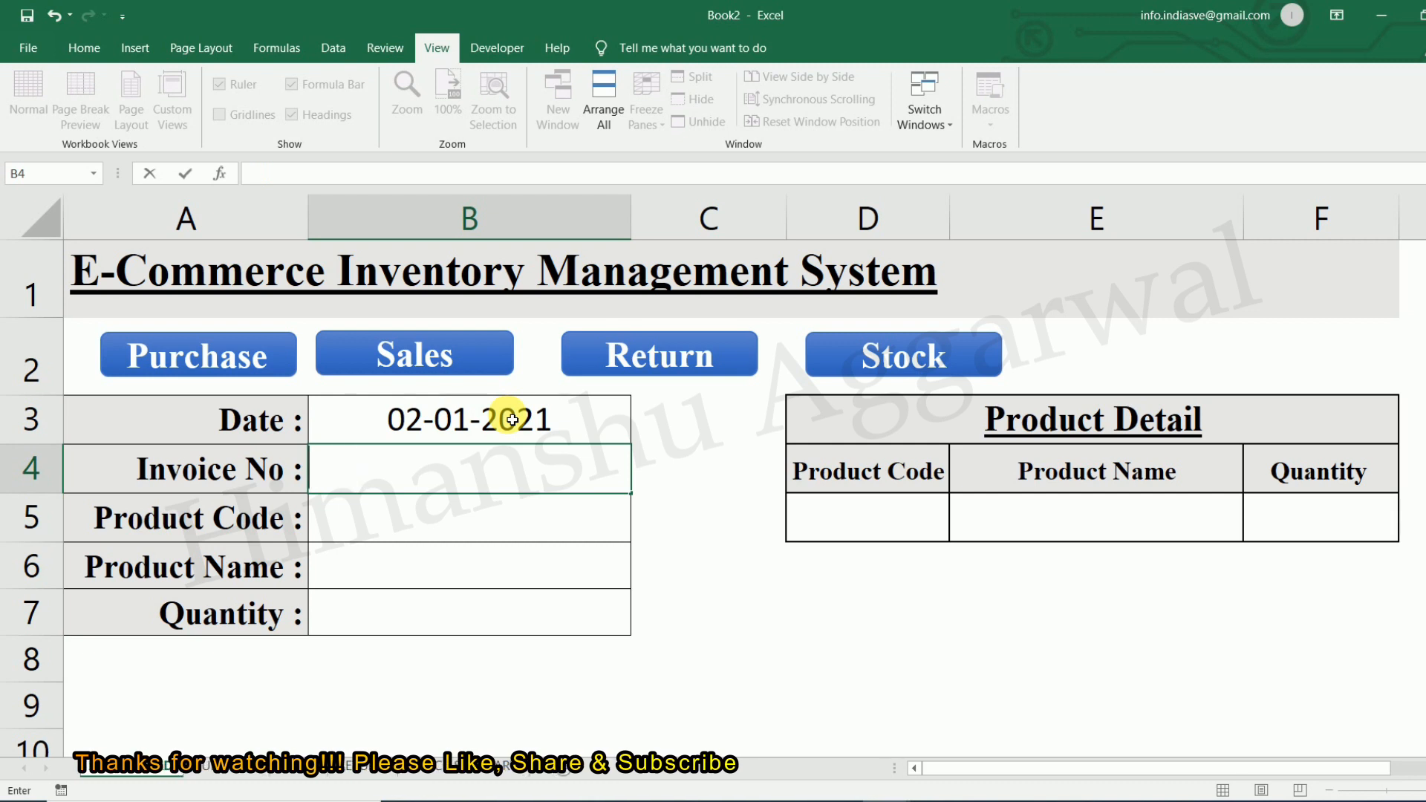
type("ST-02")
key("Return")
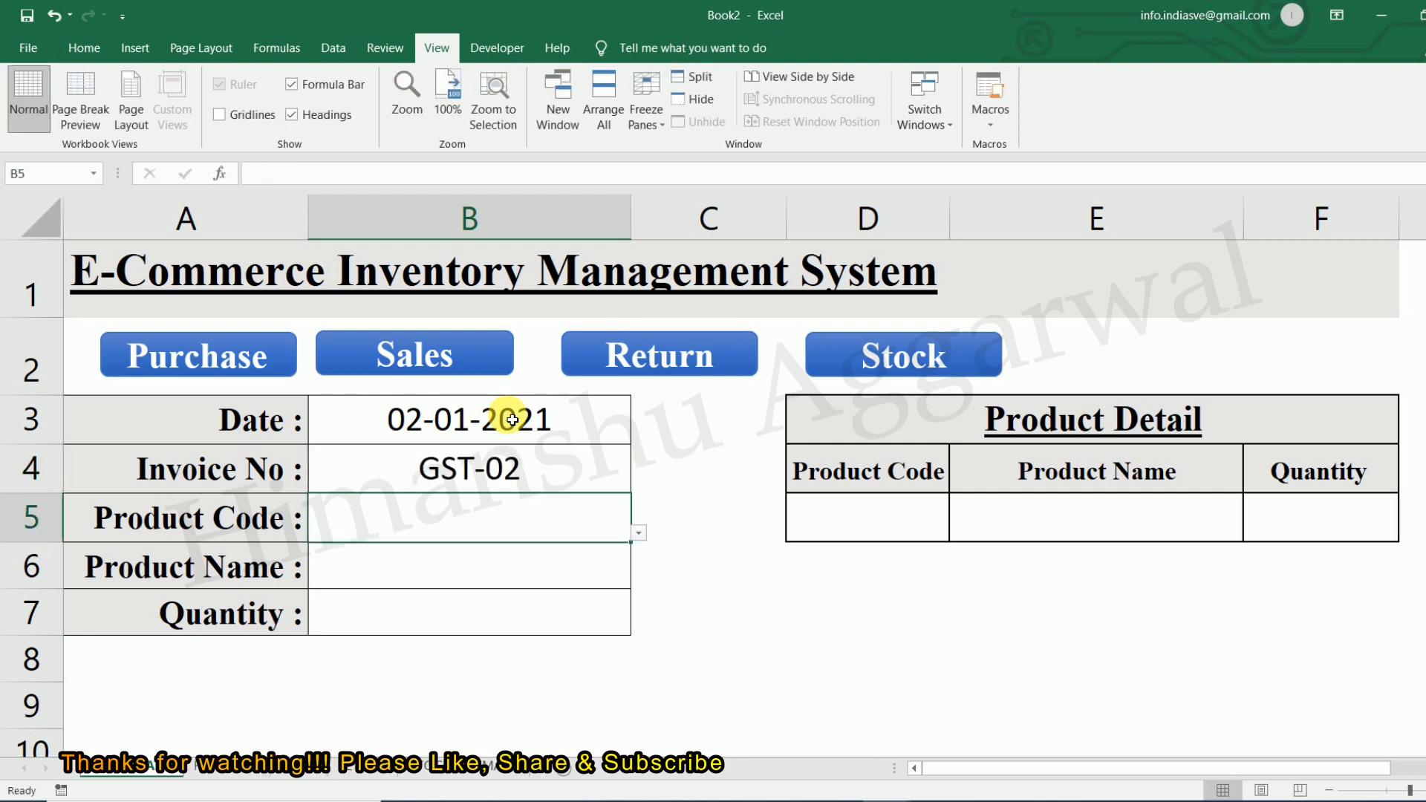
Choose 1002 as the form's Product Code and set its Quantity to 5.
left_click(638, 534)
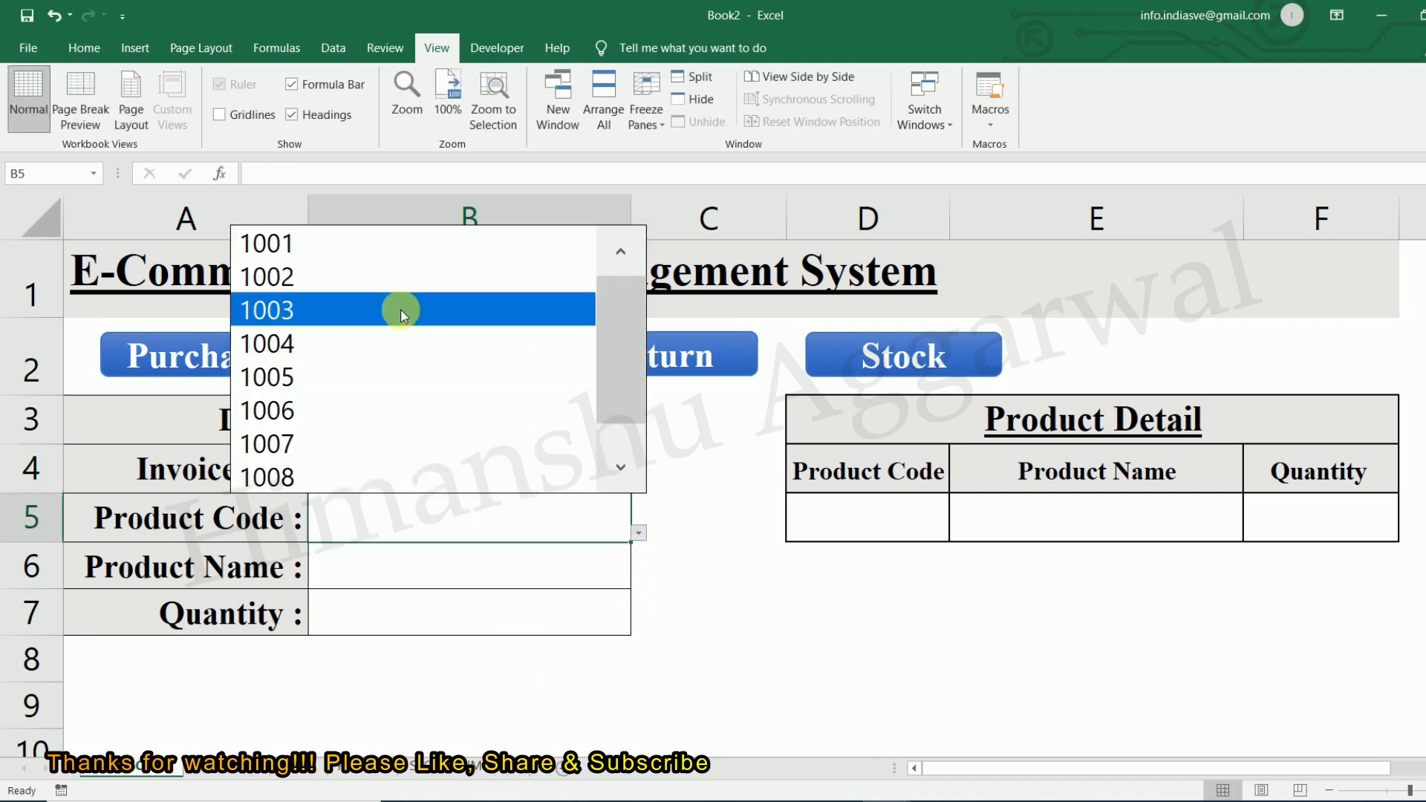
left_click(398, 281)
left_click(505, 599)
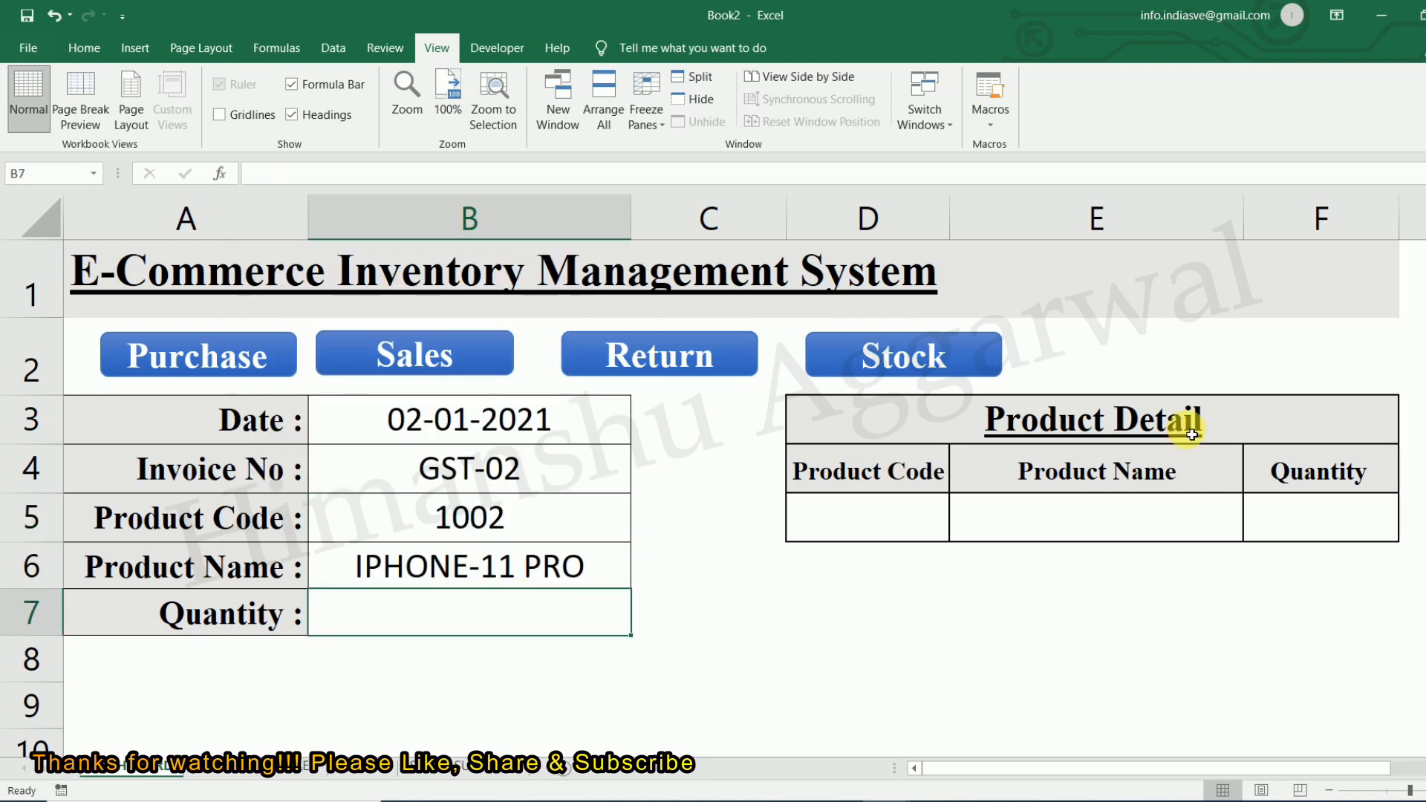
type("5")
key("Return")
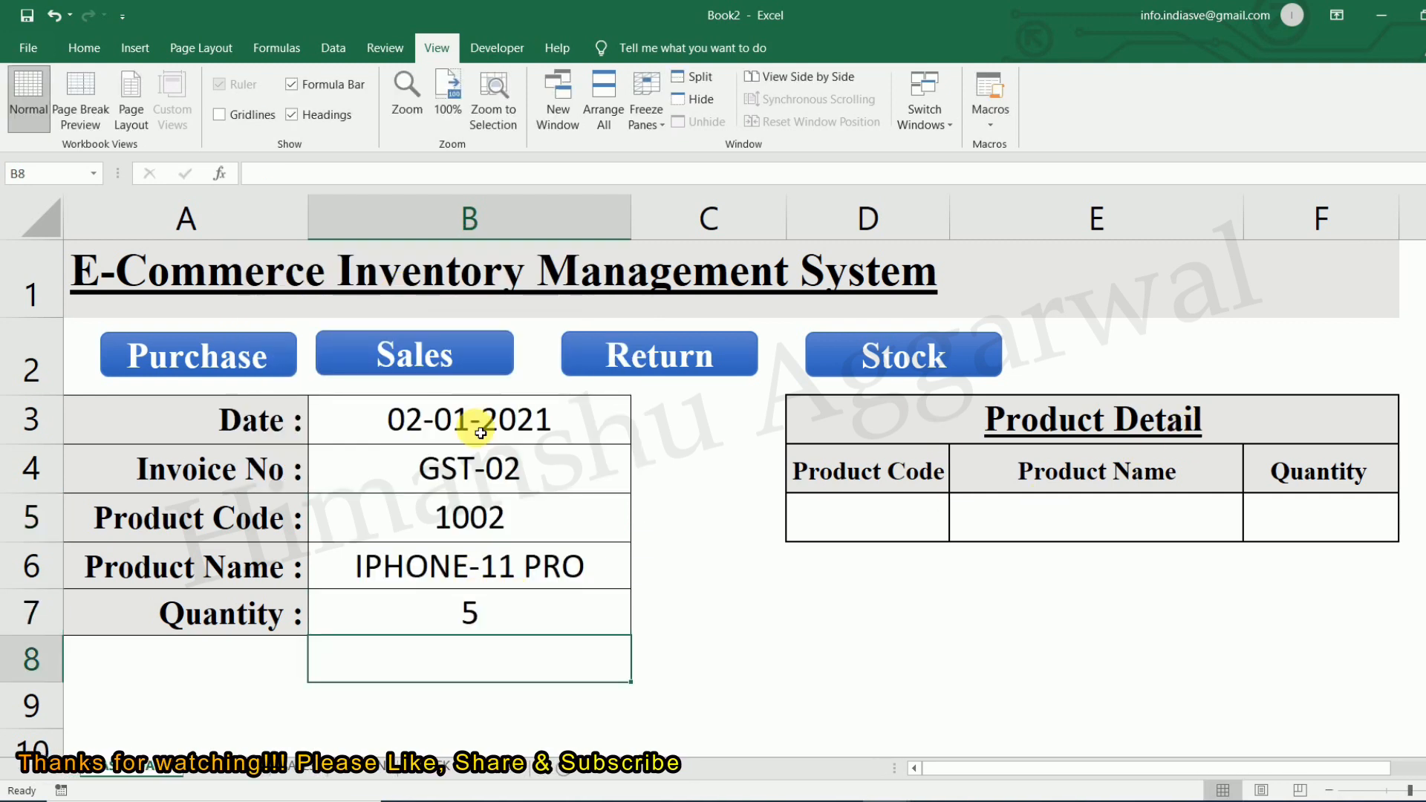
With the Date entry B3 selected, start recording a macro named PURCHAE in This Workbook with the shortcut Ctrl+Shift+P.
left_click(483, 432)
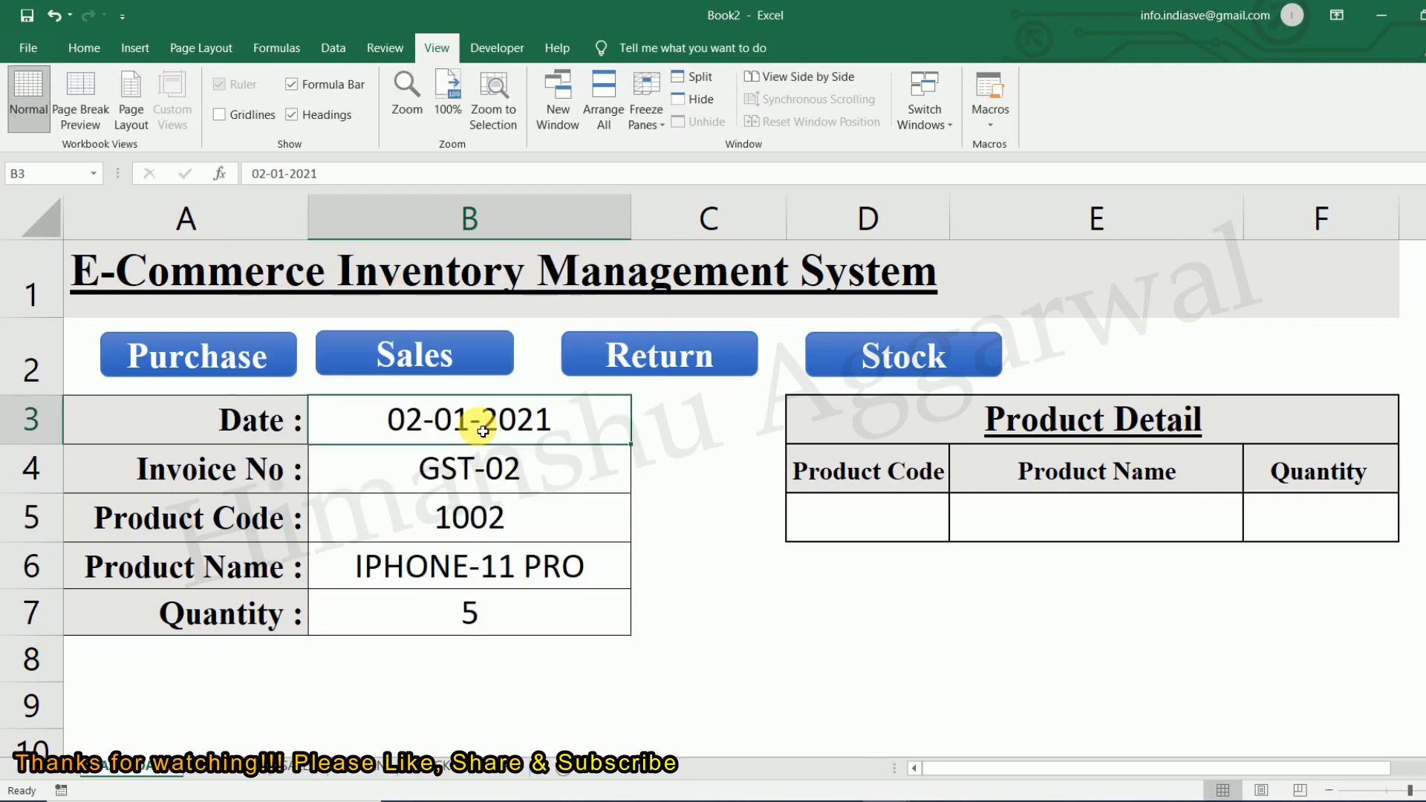
left_click(990, 115)
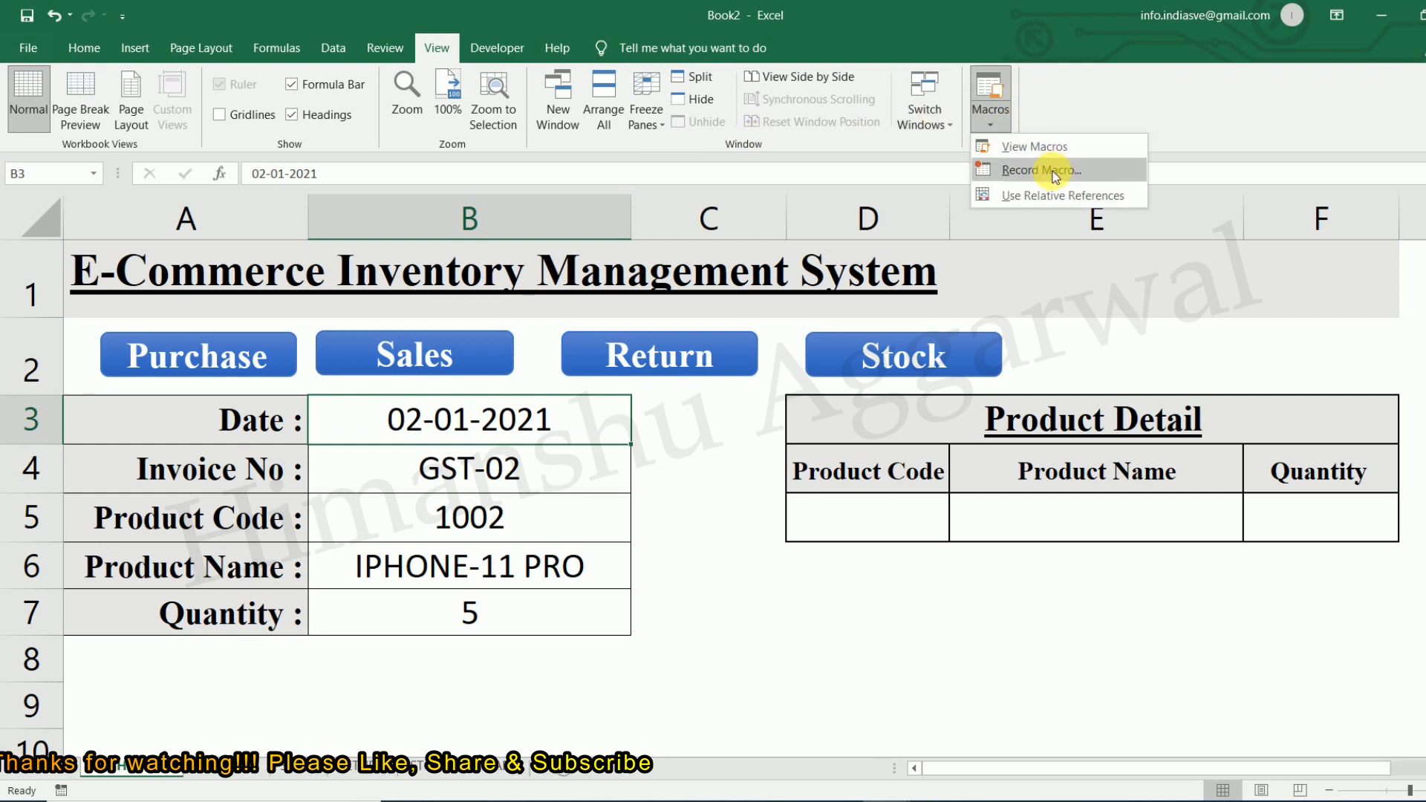
left_click(1055, 173)
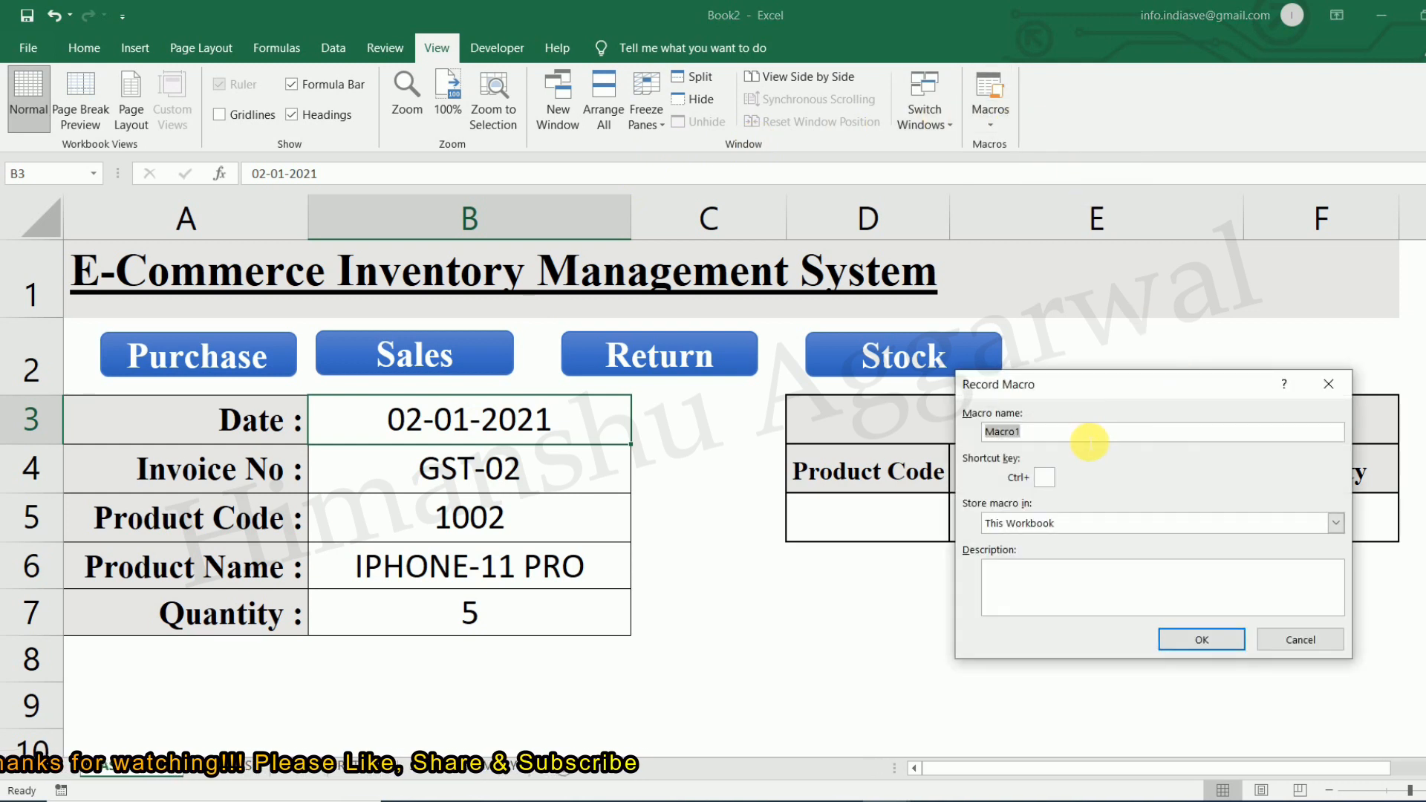
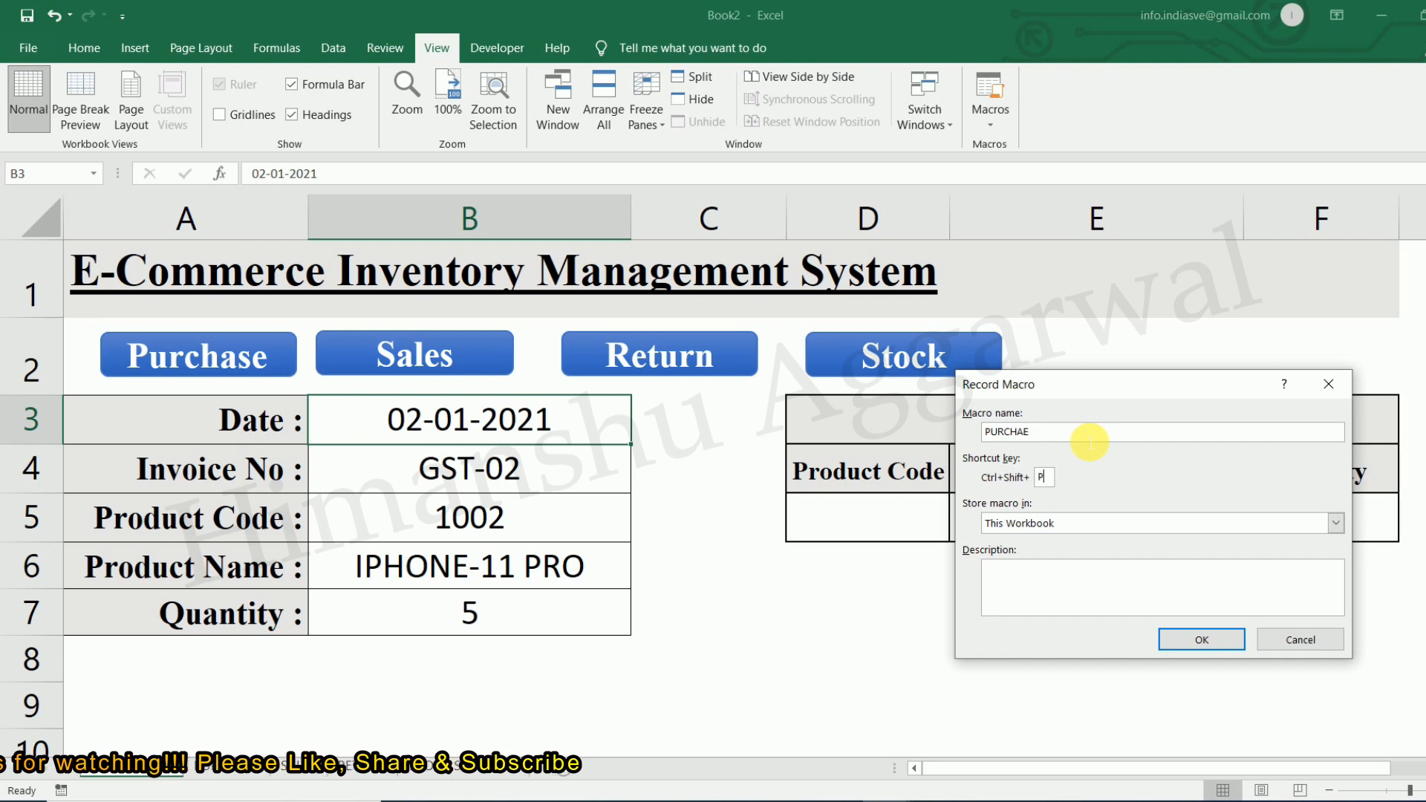
left_click(1188, 638)
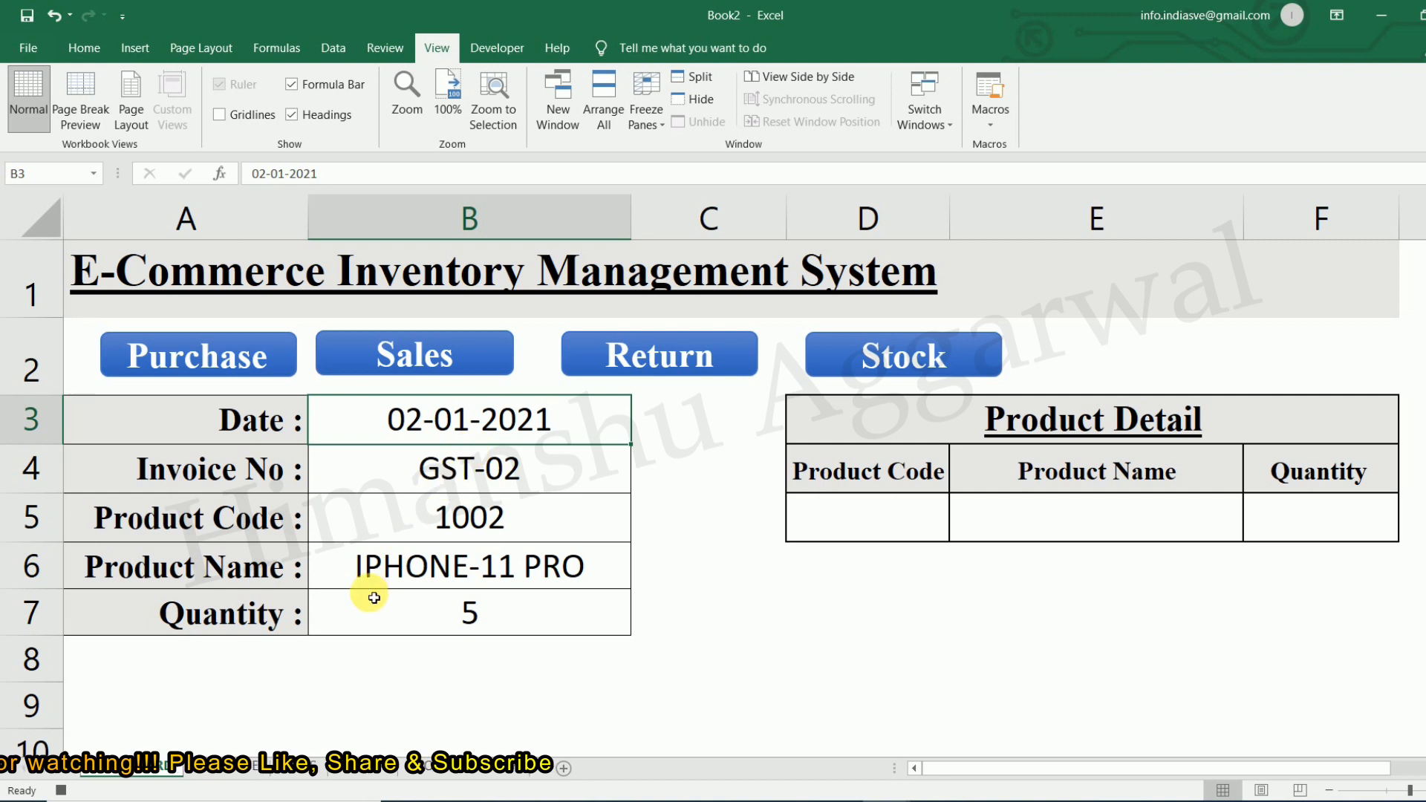
Copy the form entries from Date through Quantity, B3:B7, as part of the macro recording.
left_click(994, 125)
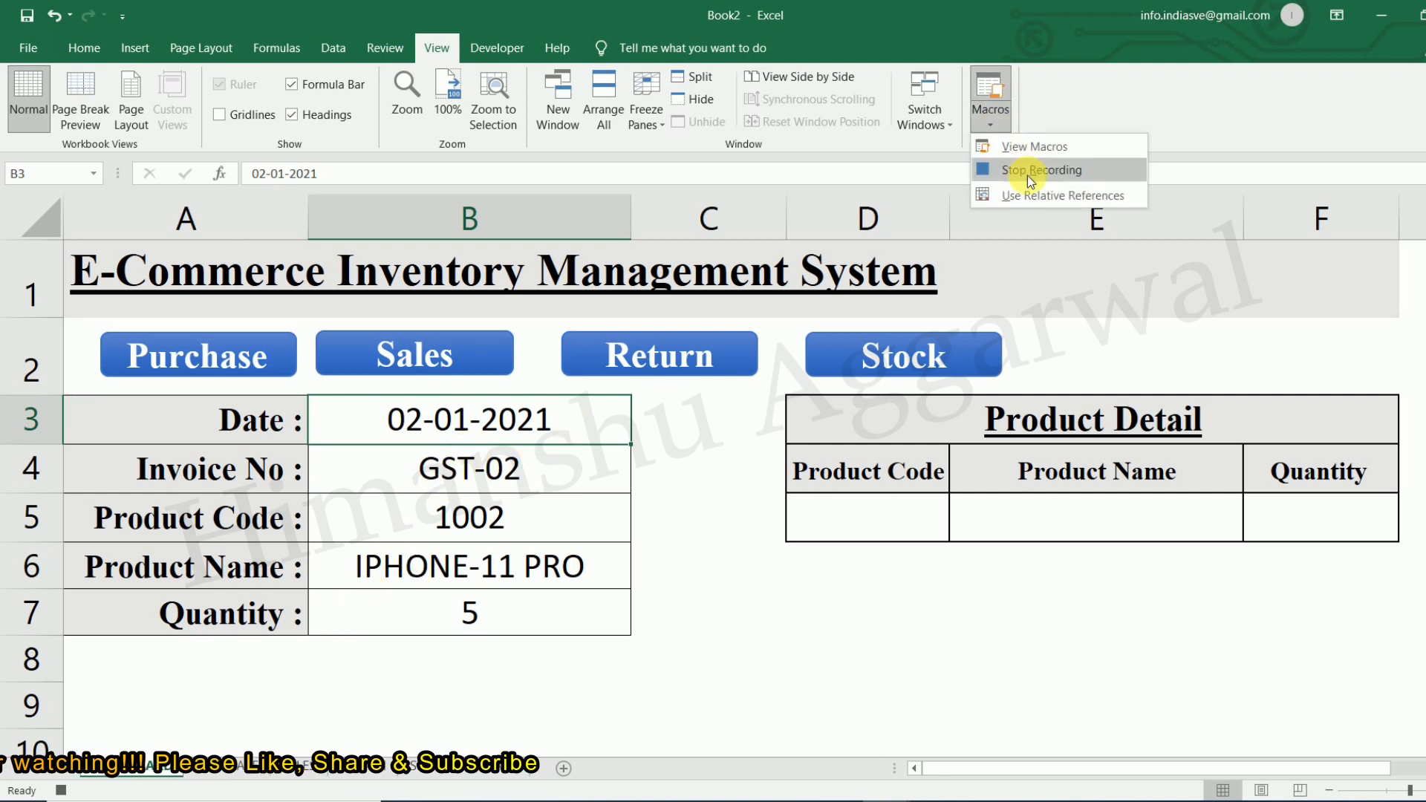
left_click(527, 427)
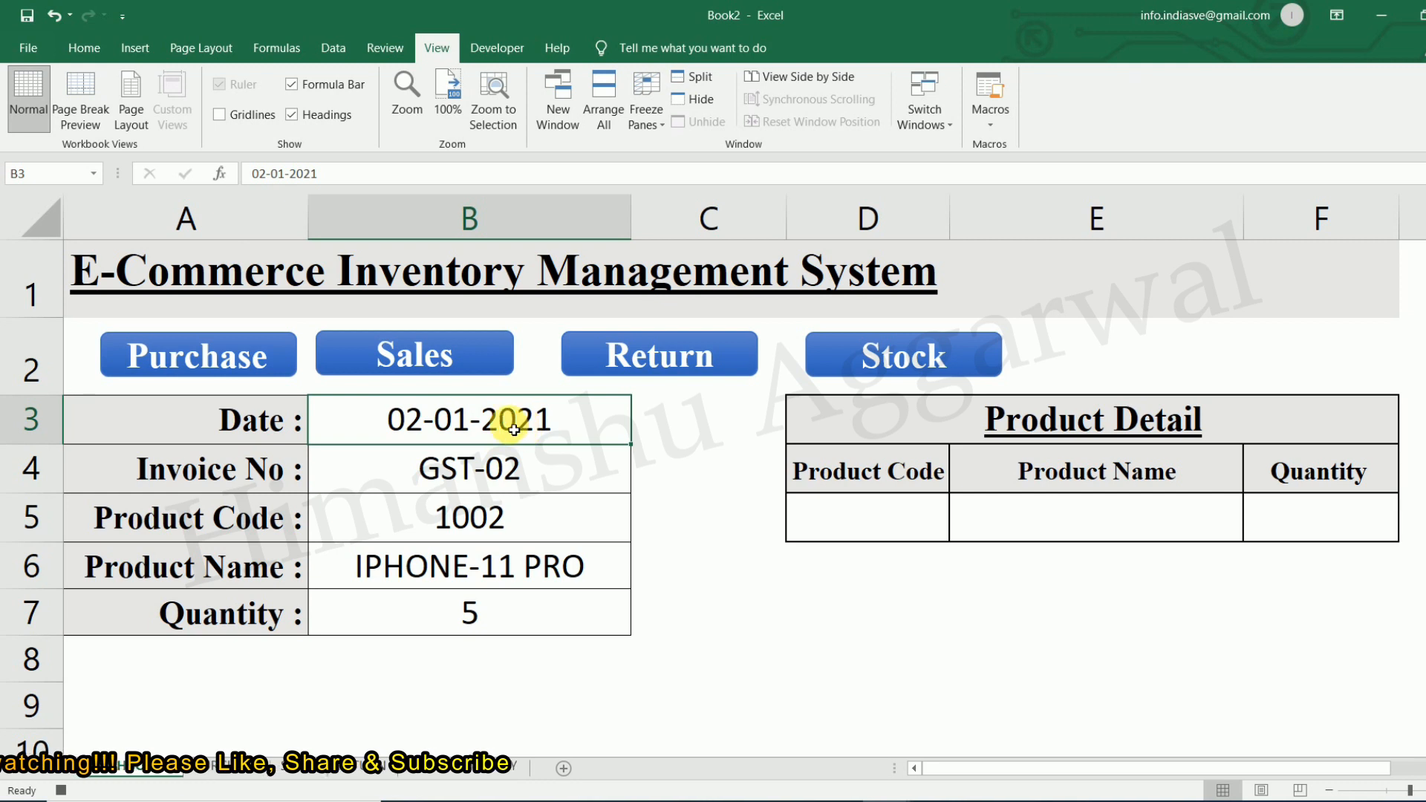
left_click_drag(513, 436, 520, 608)
key("ctrl+c")
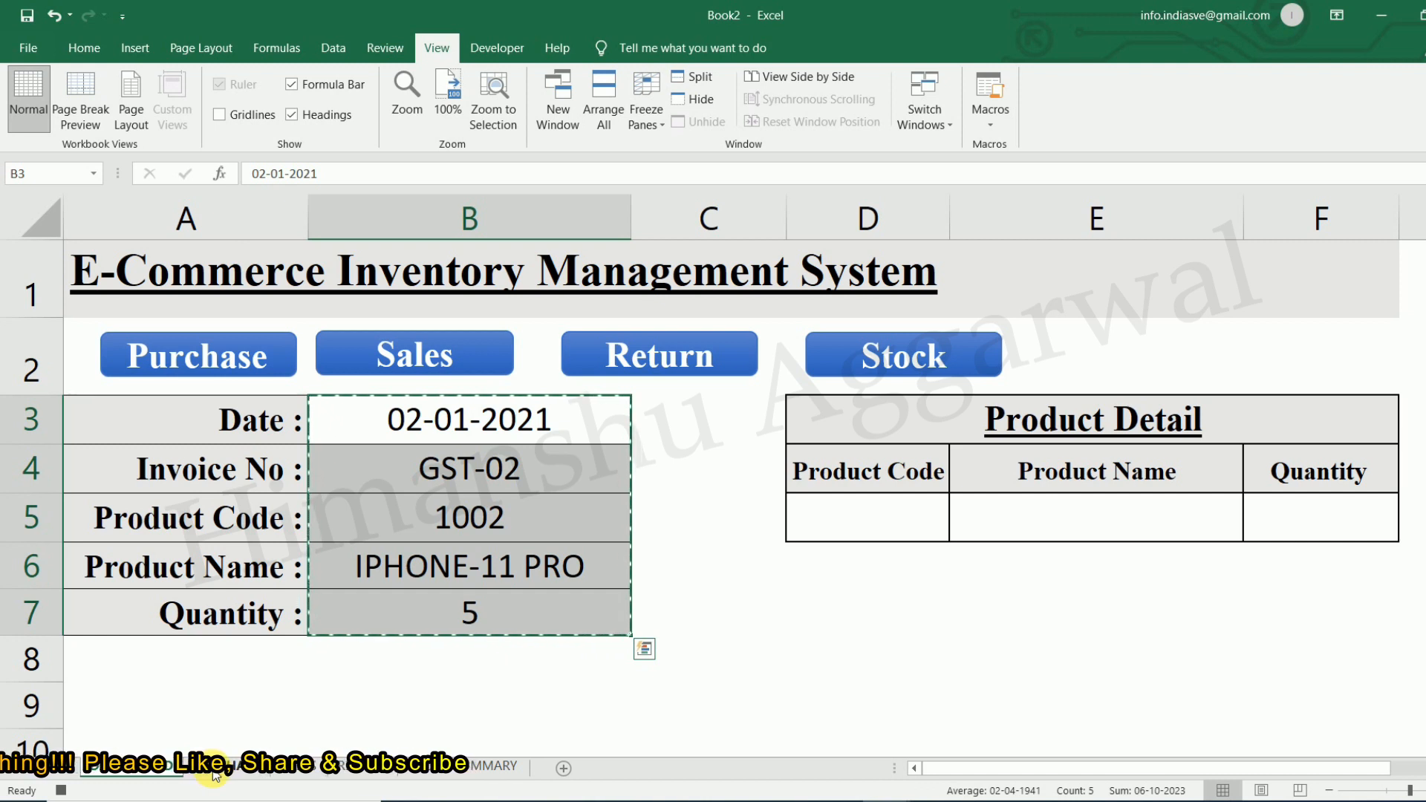
On the PURCHASE sheet, move from the Date header A2 down to A3 and turn on relative references for the recording.
left_click(216, 775)
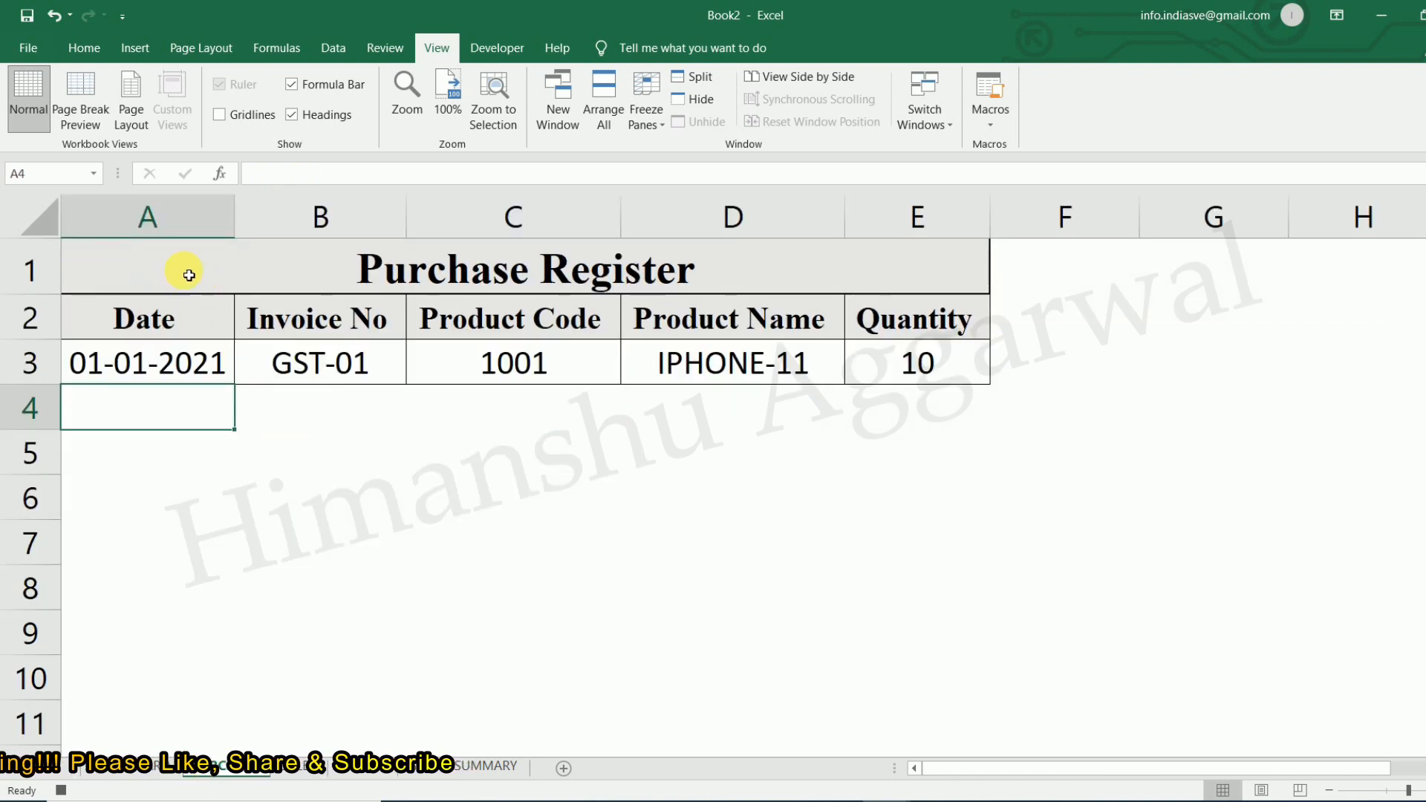
left_click(174, 313)
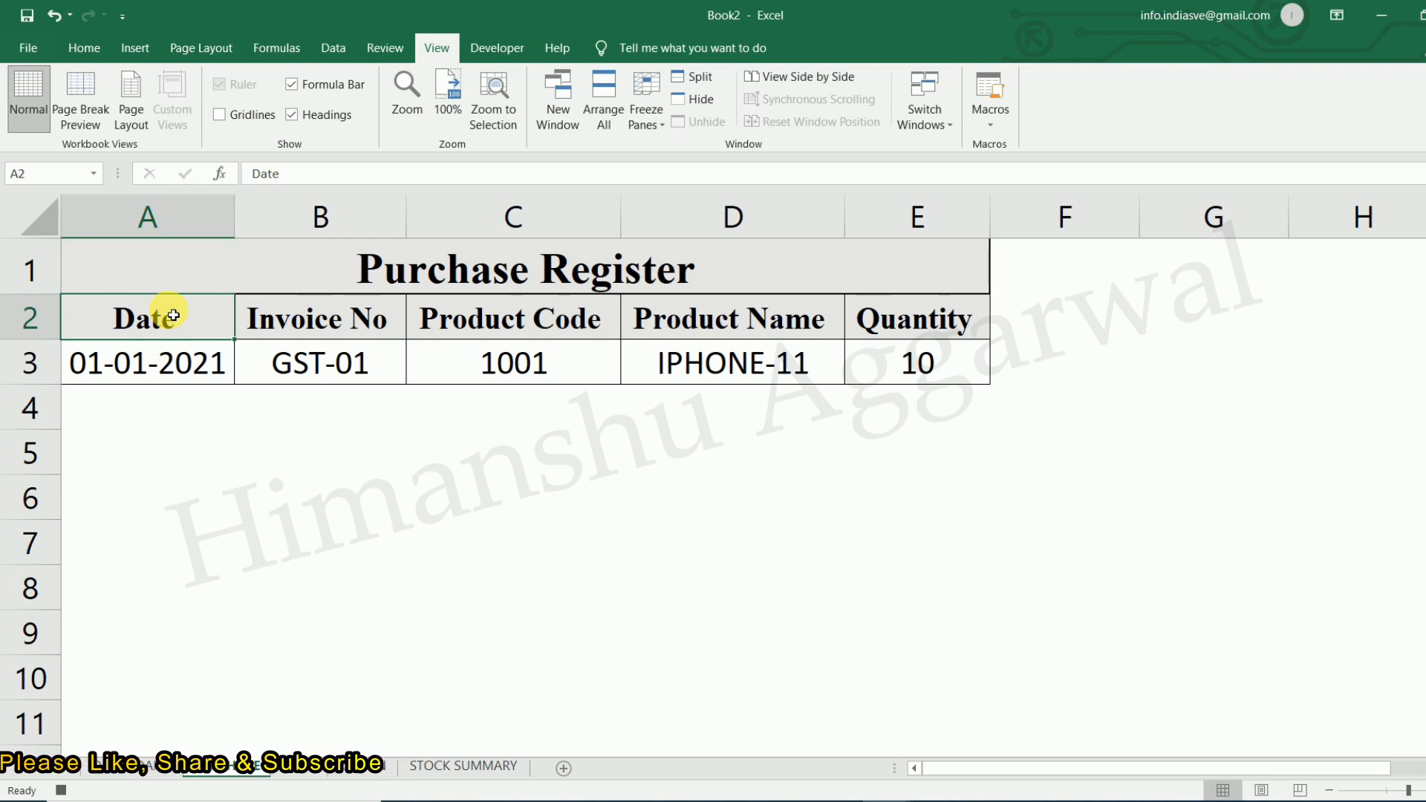
key("Down")
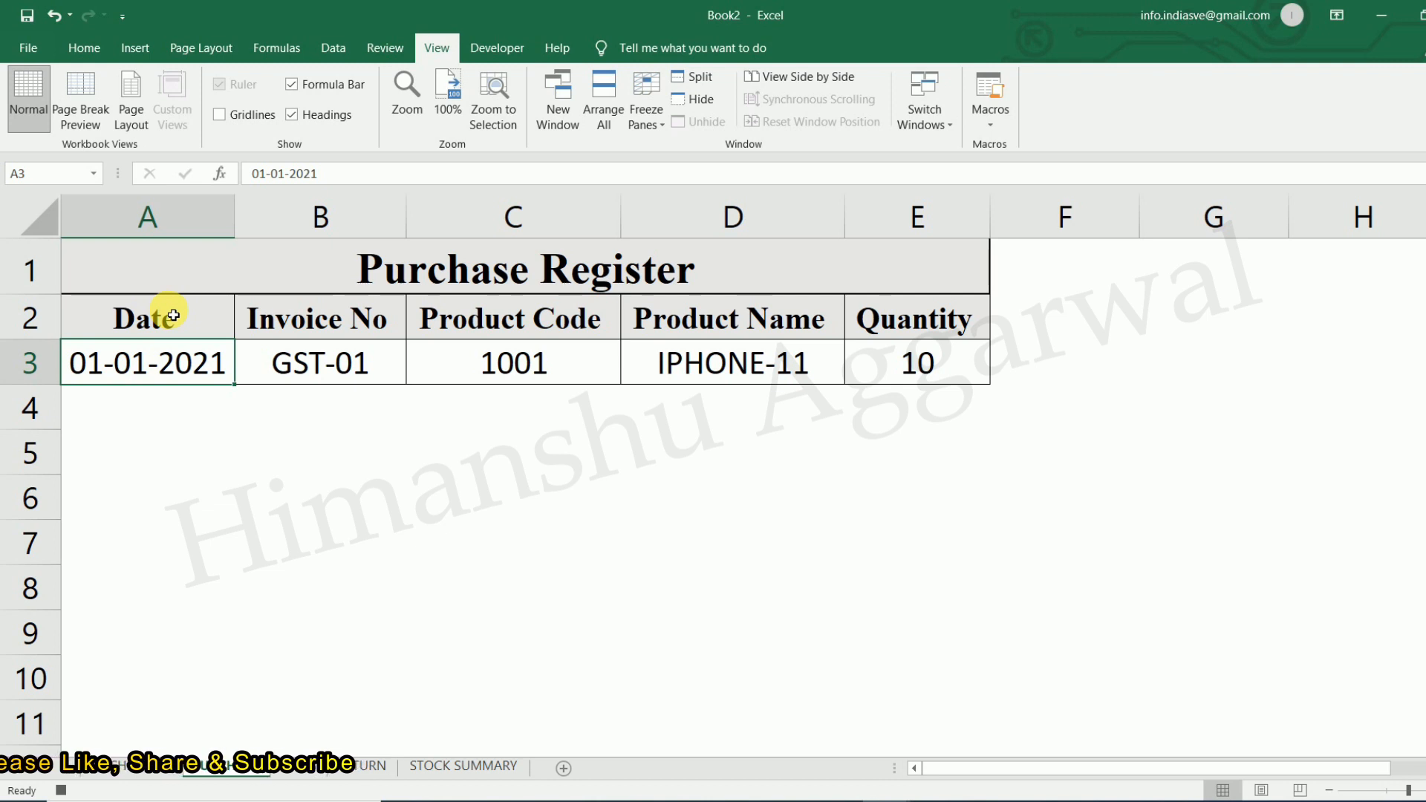
left_click(988, 119)
left_click(1039, 196)
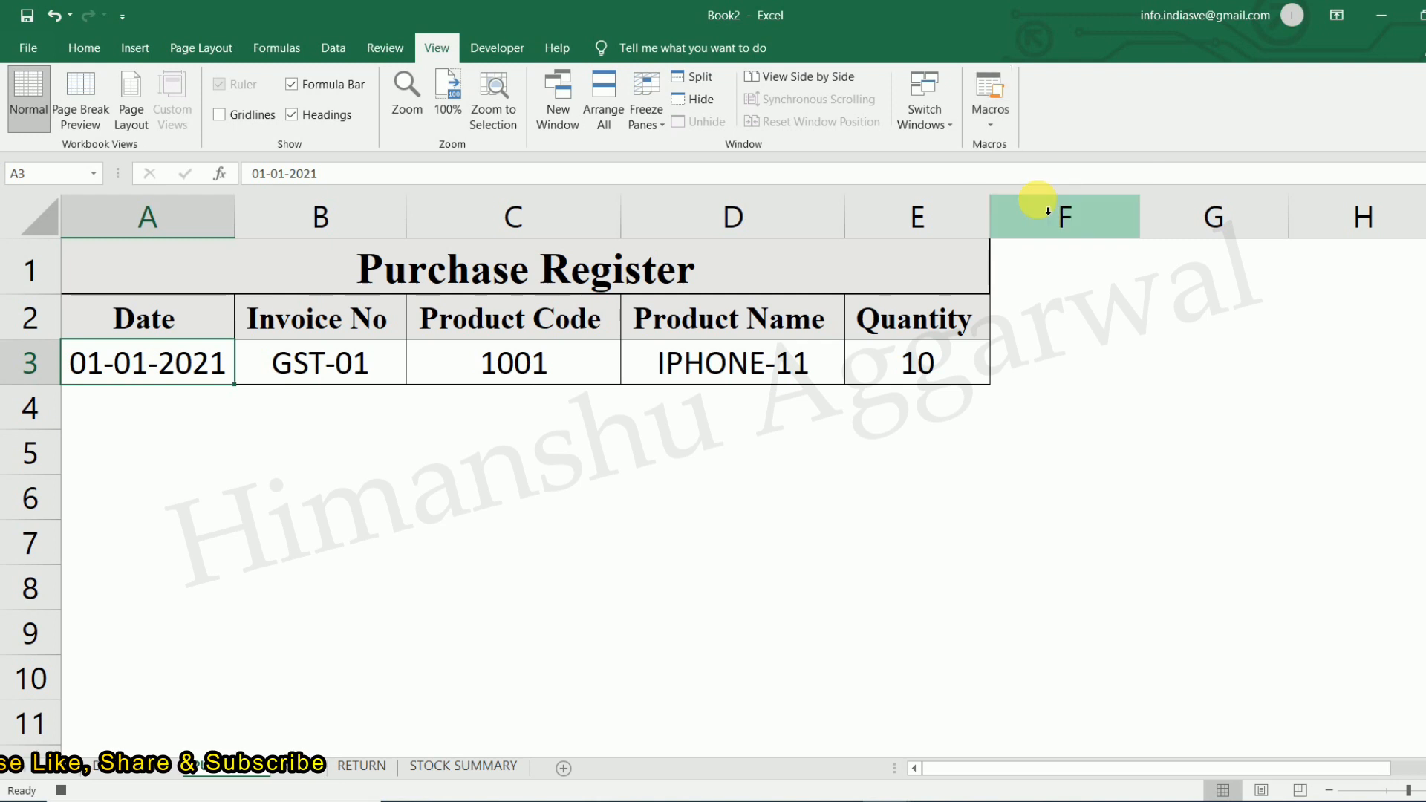
Paste the copied form entries as values, transposed across row 4 of the Purchase Register starting at A4.
key("Down")
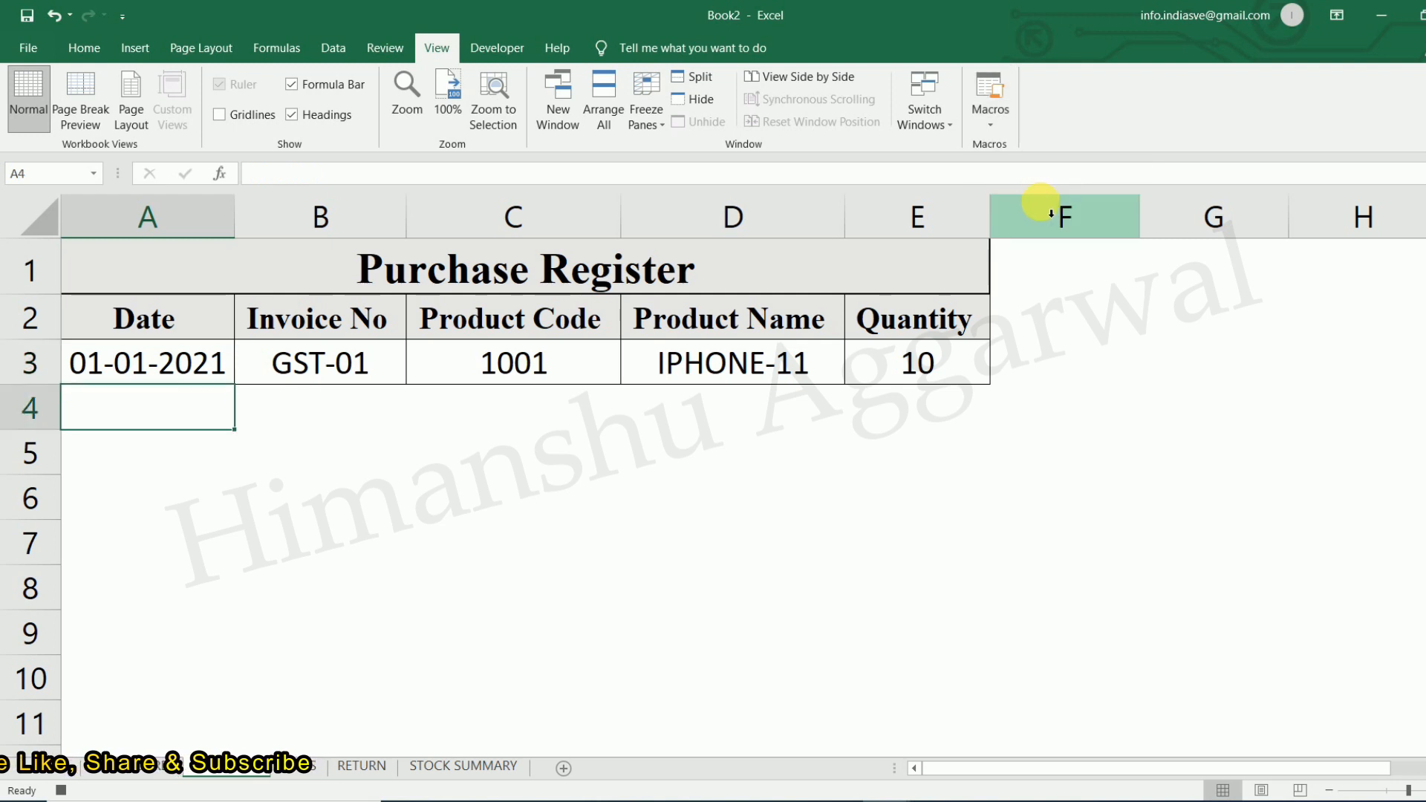
left_click(86, 49)
left_click(26, 130)
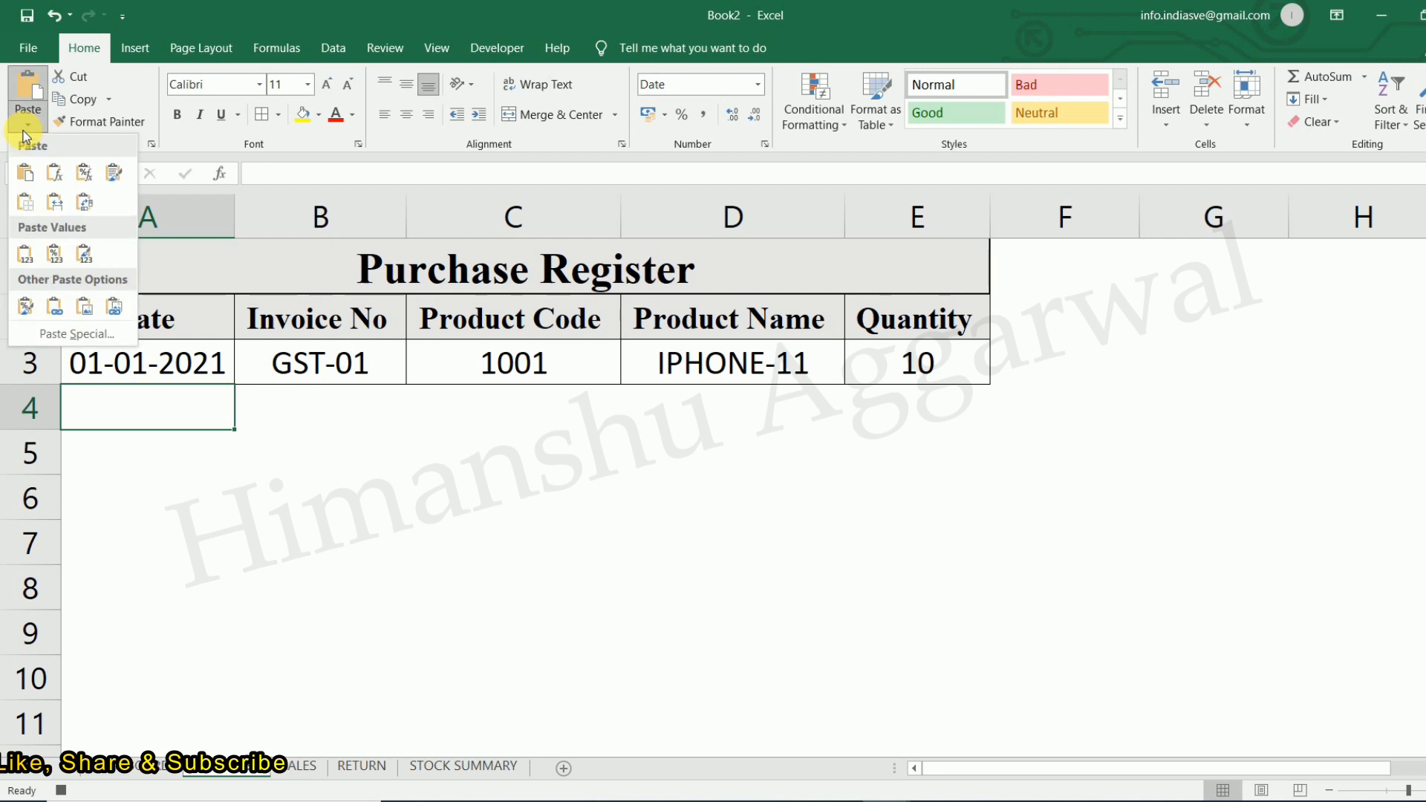
left_click(67, 331)
left_click(1031, 454)
left_click(1197, 628)
left_click(1185, 661)
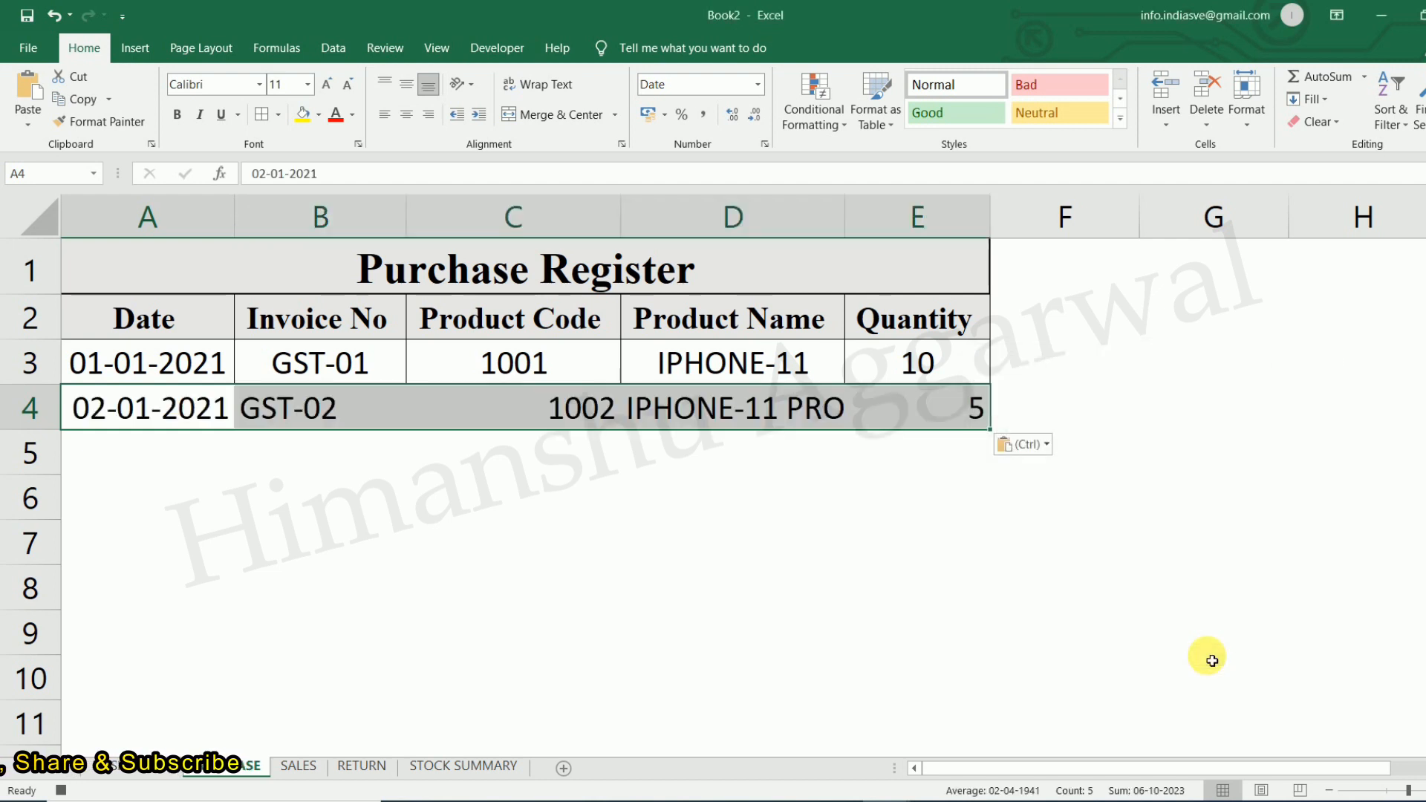
Center the pasted row A4:E4 with borders around its cells, and leave only its Date cell A4 selected.
left_click(405, 123)
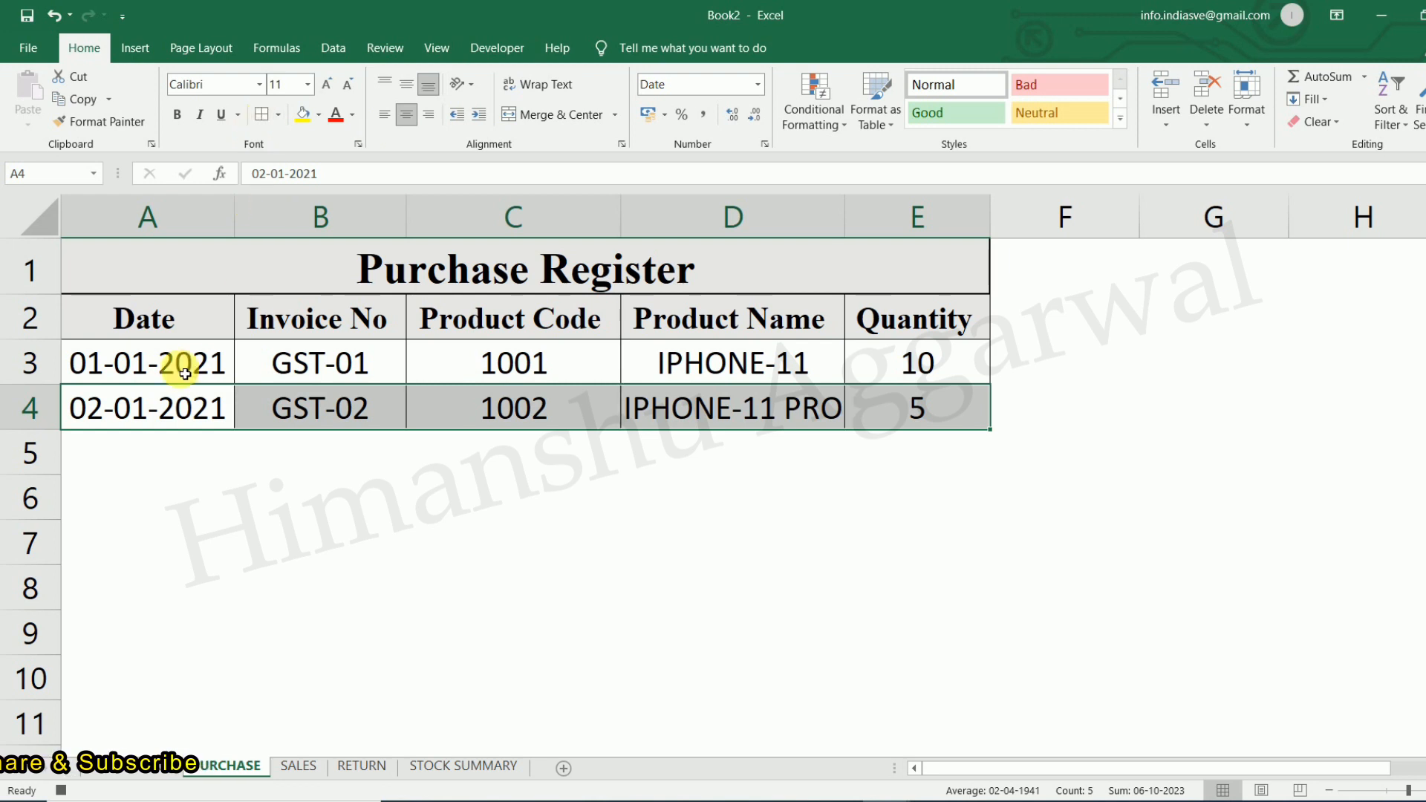
left_click(159, 409)
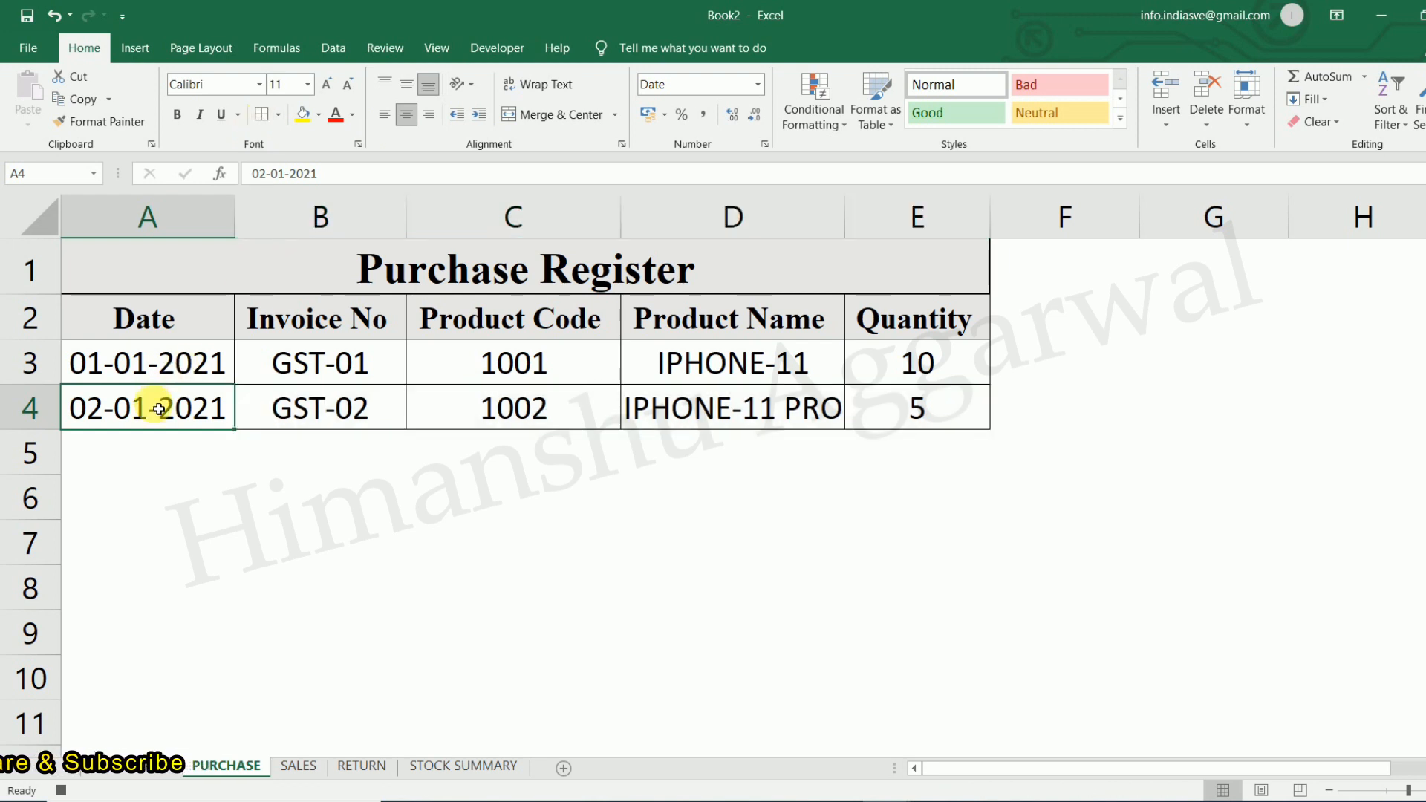
Return to the DASHBOARD sheet, select the Date entry B3 and turn off relative references for the recording.
left_click(156, 765)
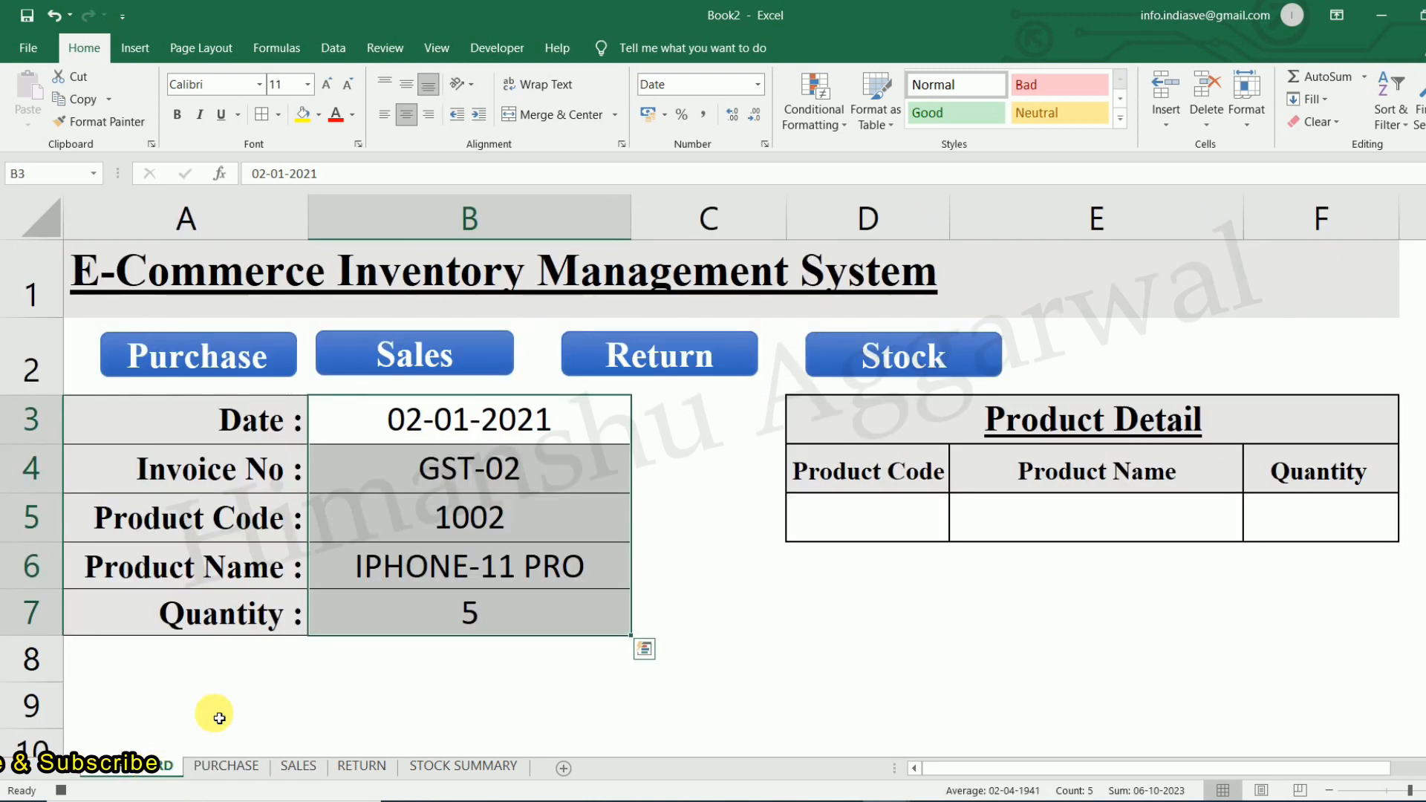
left_click(553, 436)
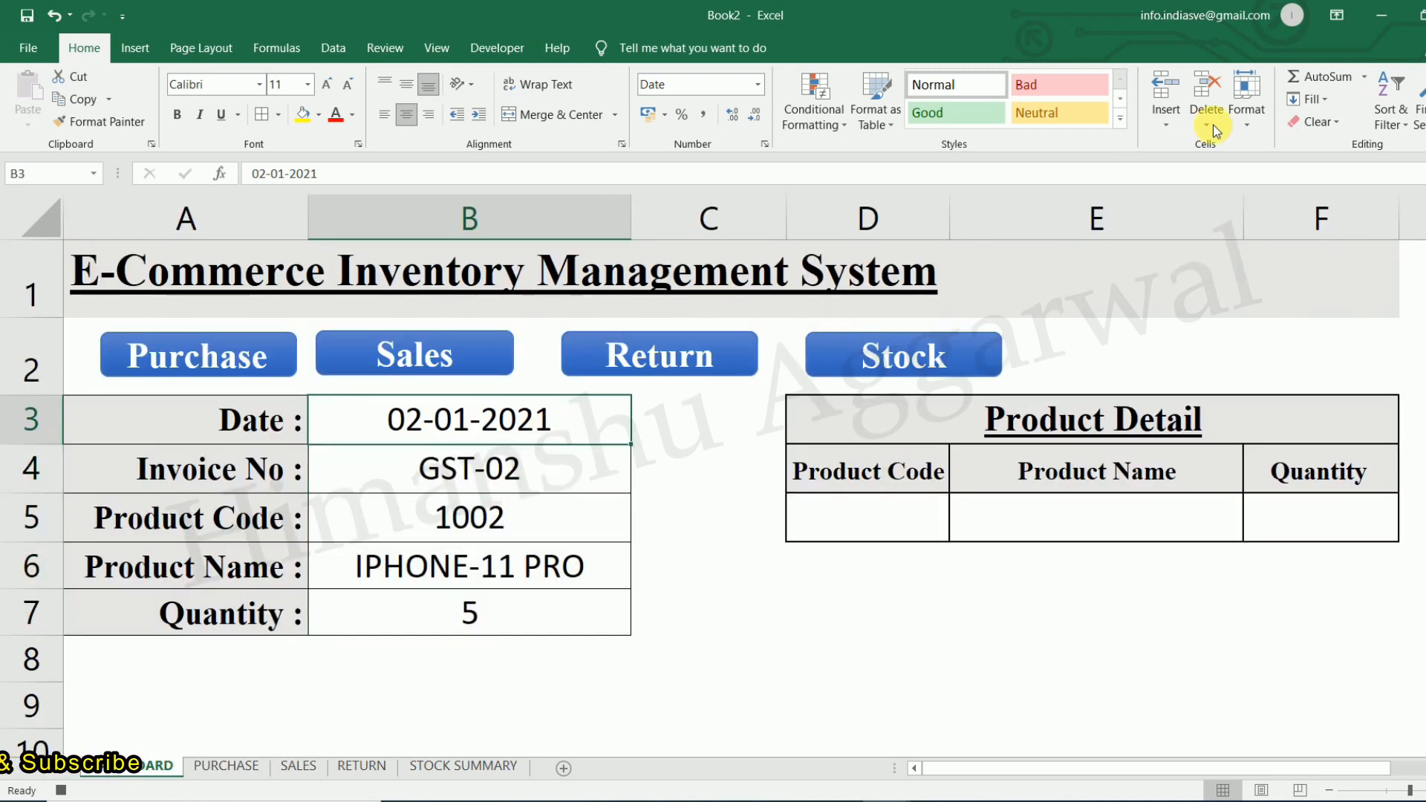
left_click(434, 50)
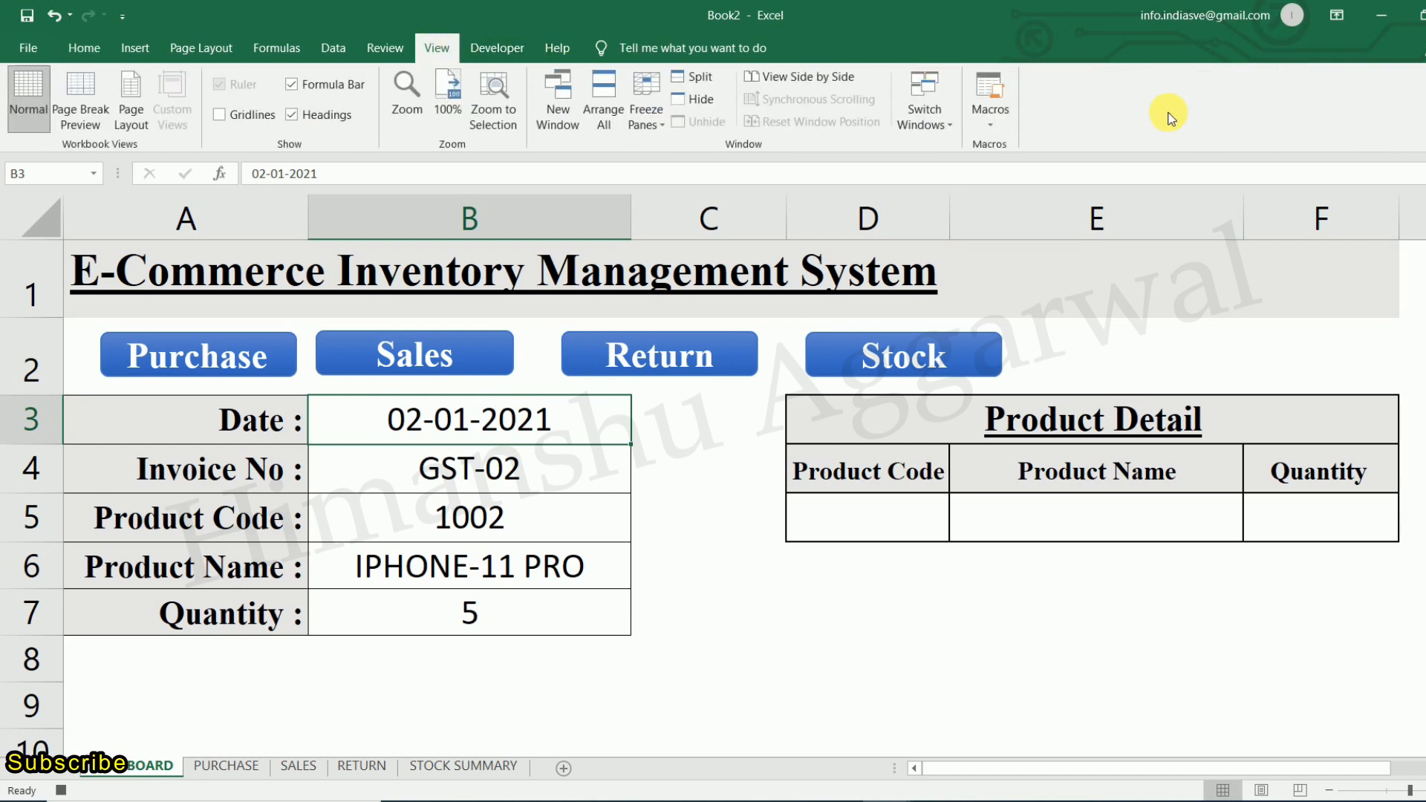
left_click(990, 126)
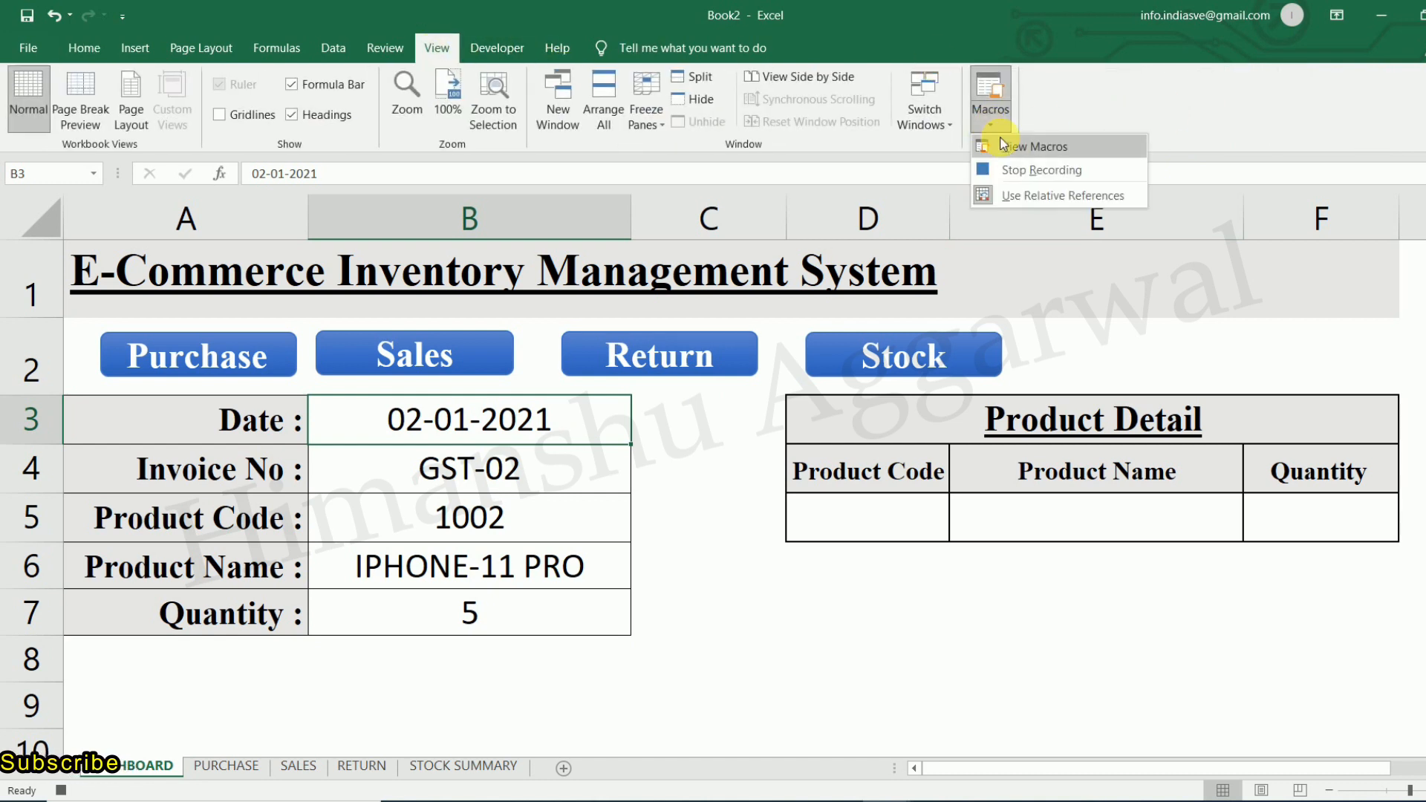
left_click(1032, 197)
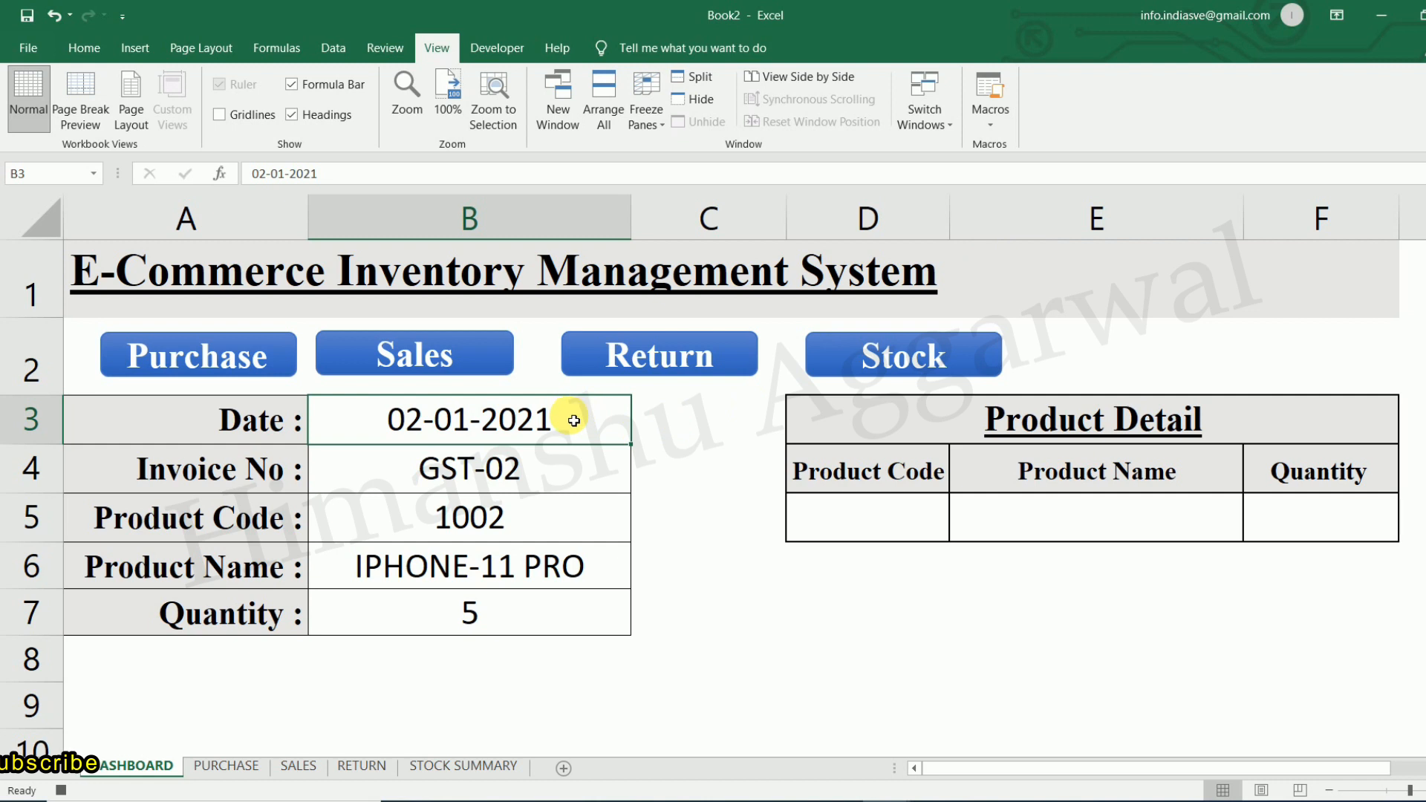
Clear the form's Date, Invoice No and Product Code entries in B3:B5 and the Quantity in B7.
left_click_drag(574, 421, 582, 479)
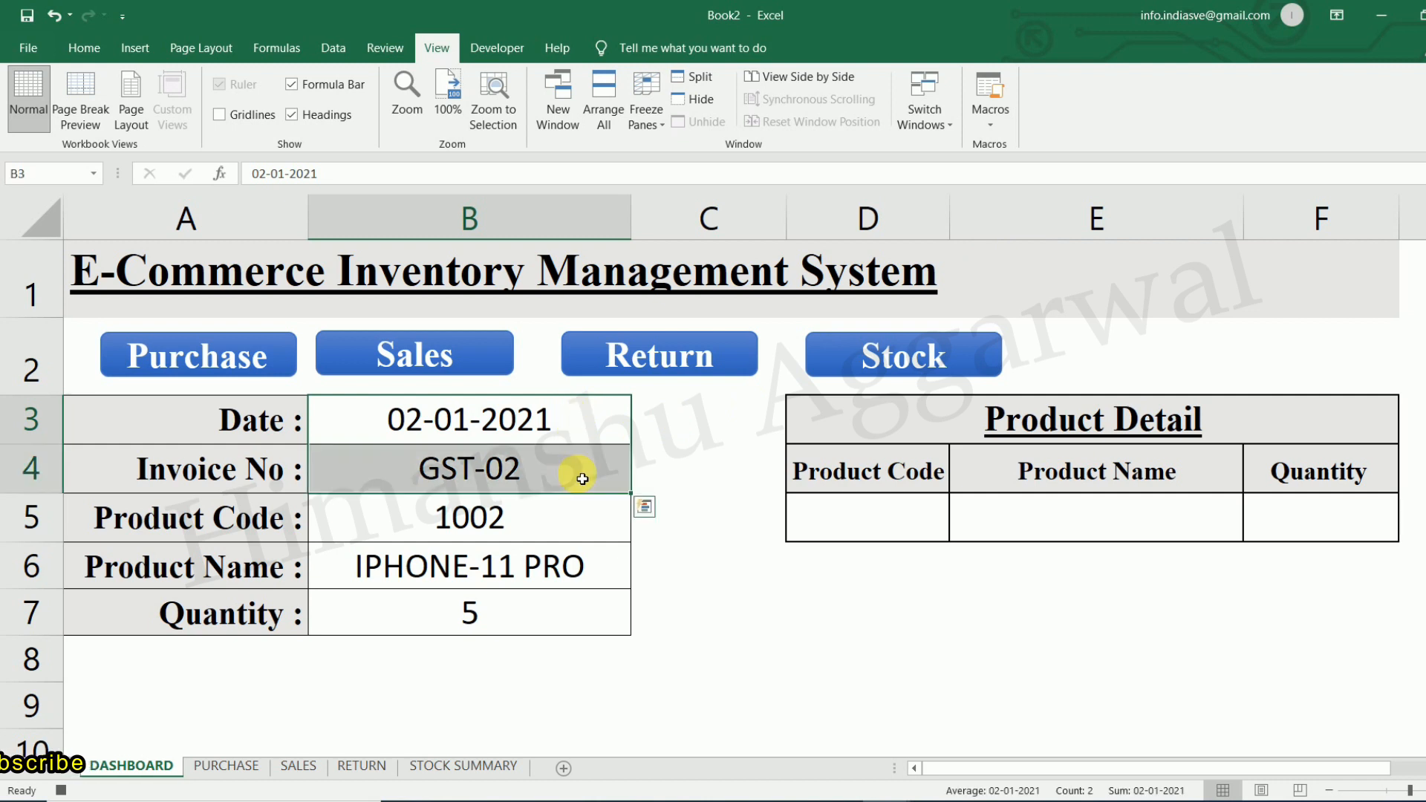
left_click_drag(582, 479, 583, 479)
key("Delete")
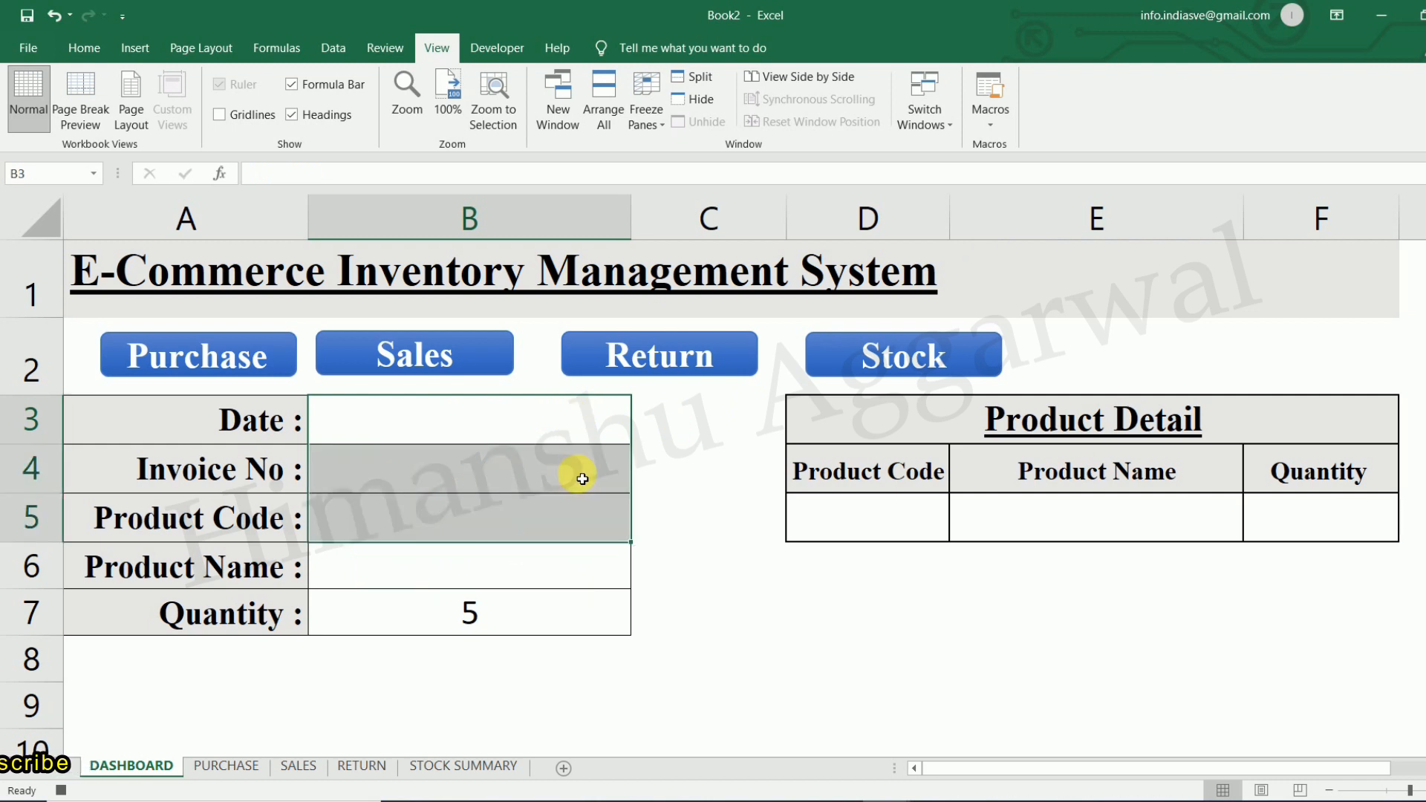
left_click(552, 609)
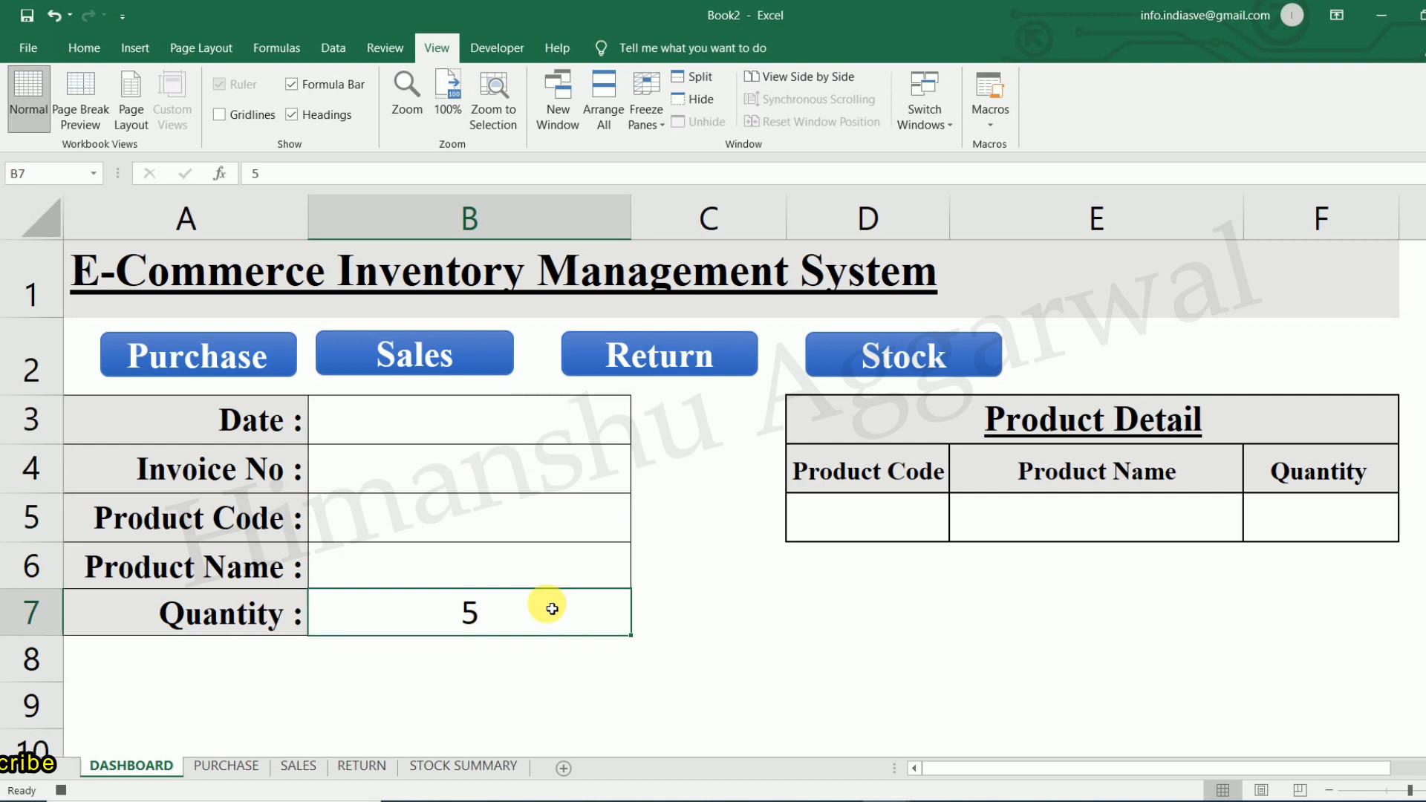
Stop recording the macro with the Date entry B3 selected, and check the new row on the PURCHASE sheet.
left_click(538, 435)
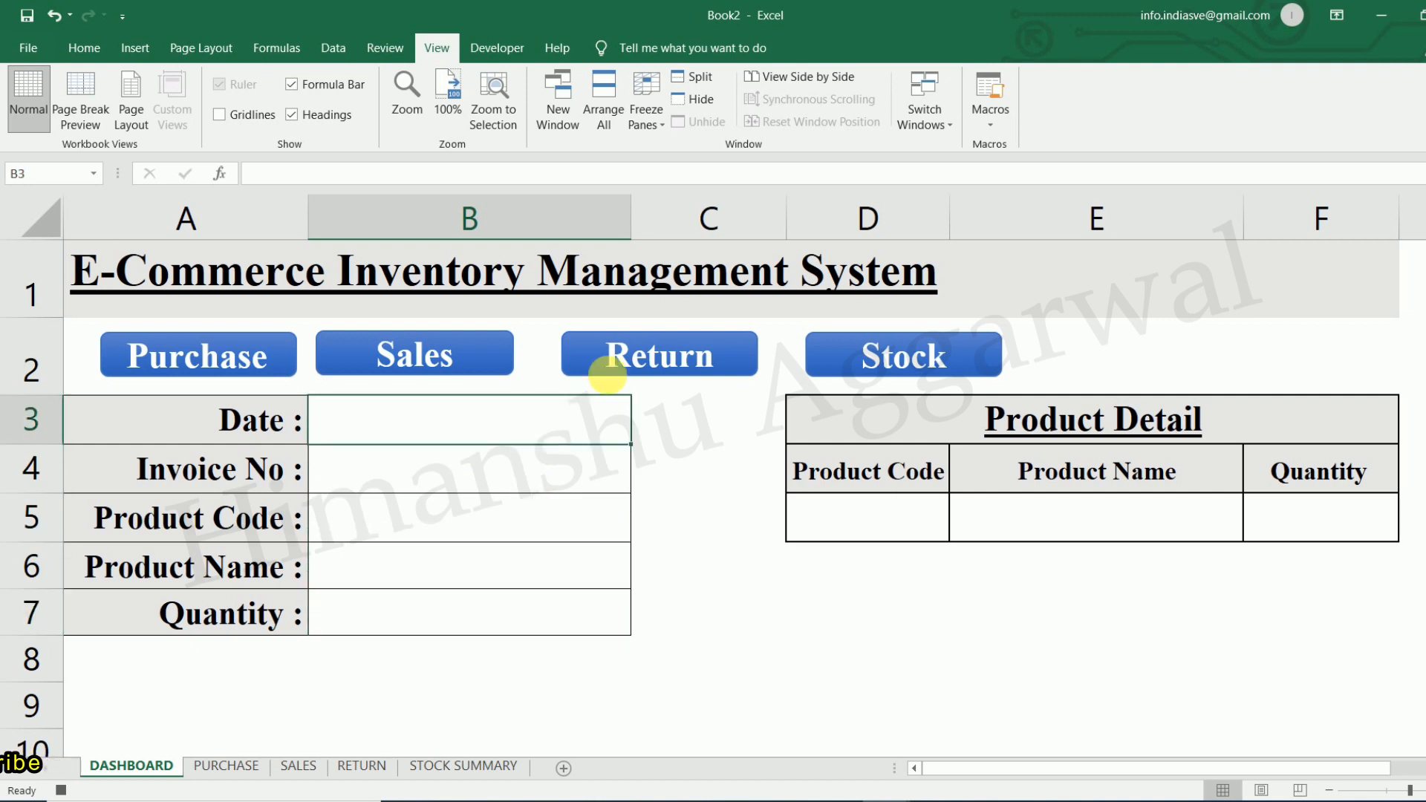
left_click(1008, 141)
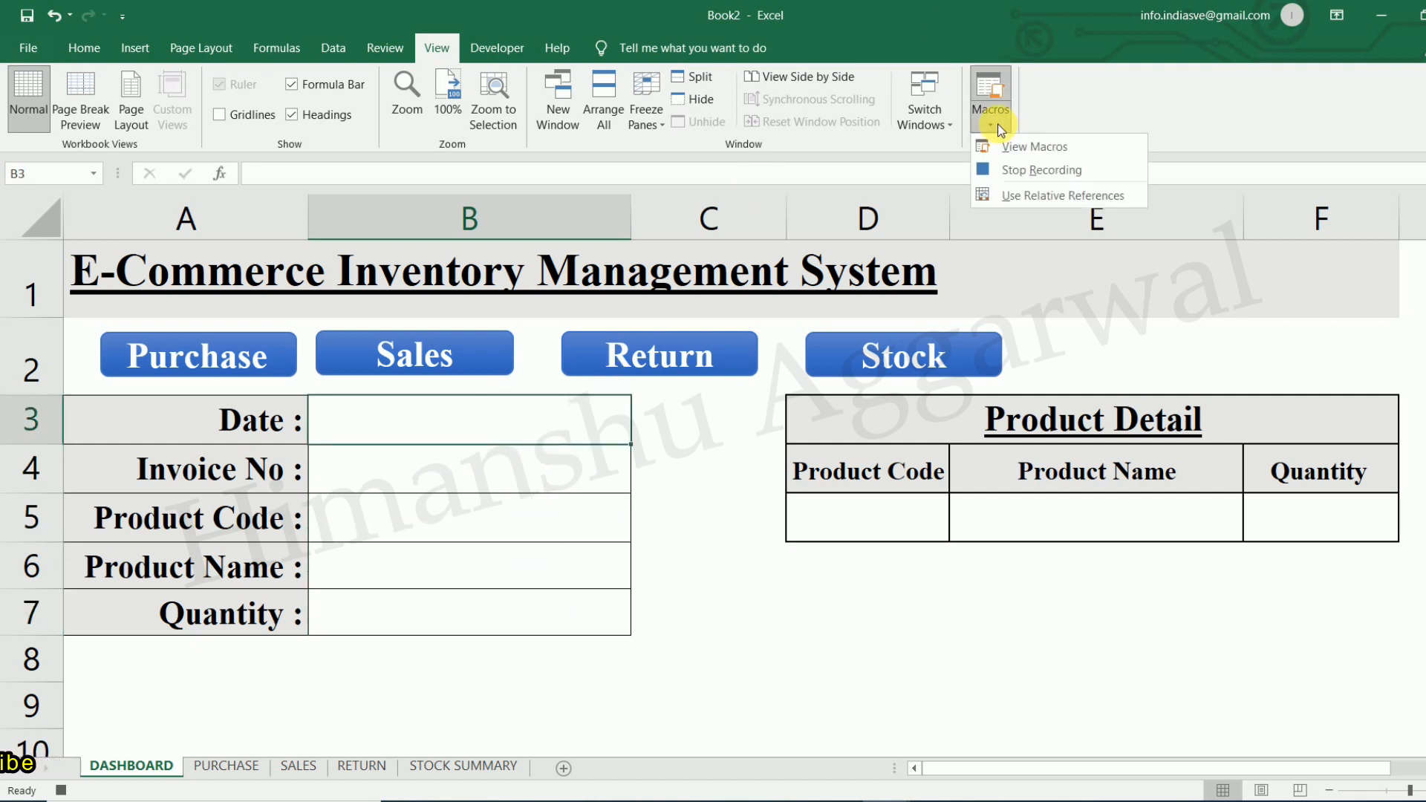
left_click(1029, 171)
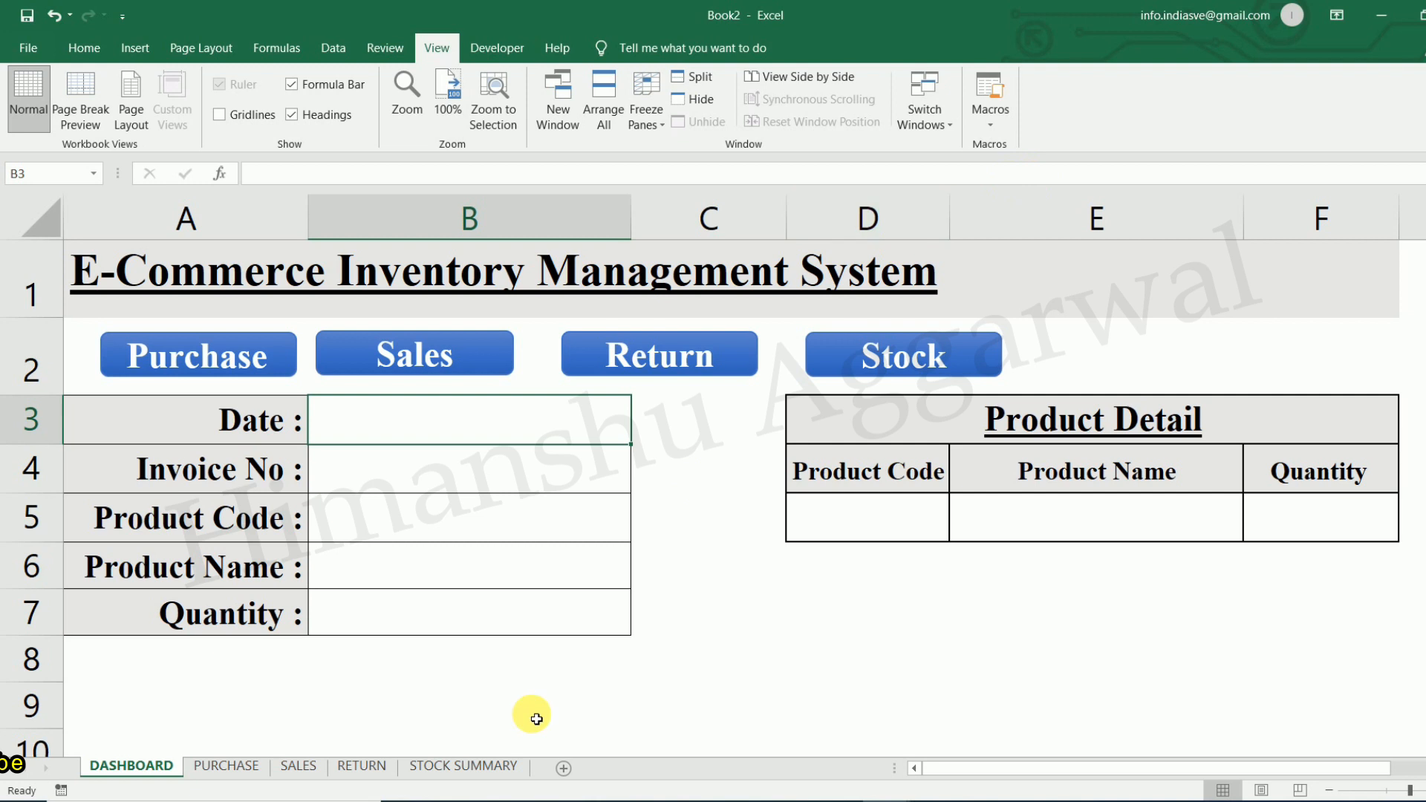
left_click(223, 766)
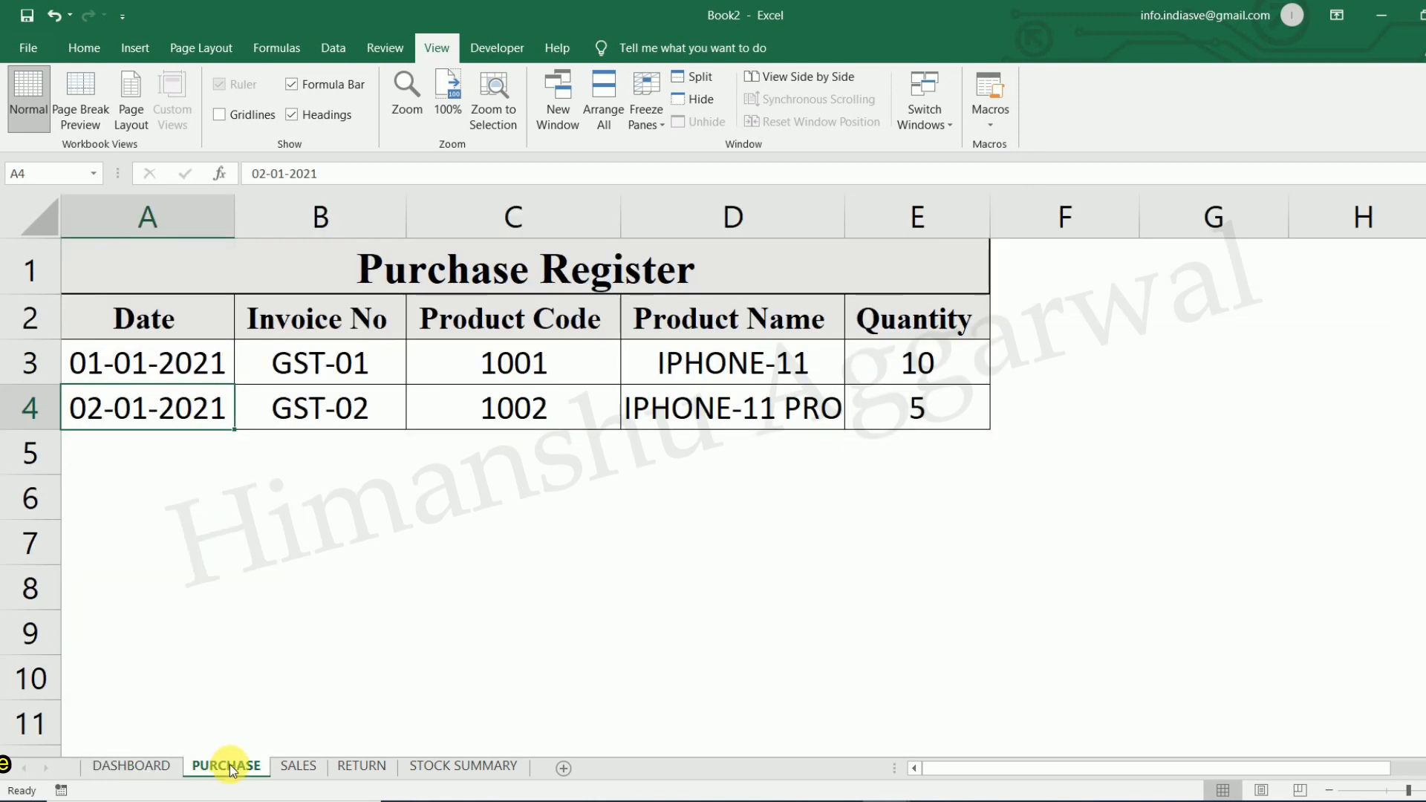
Back on the DASHBOARD form, enter the Date 3/1/2021 and the Invoice No GST-03.
left_click(132, 765)
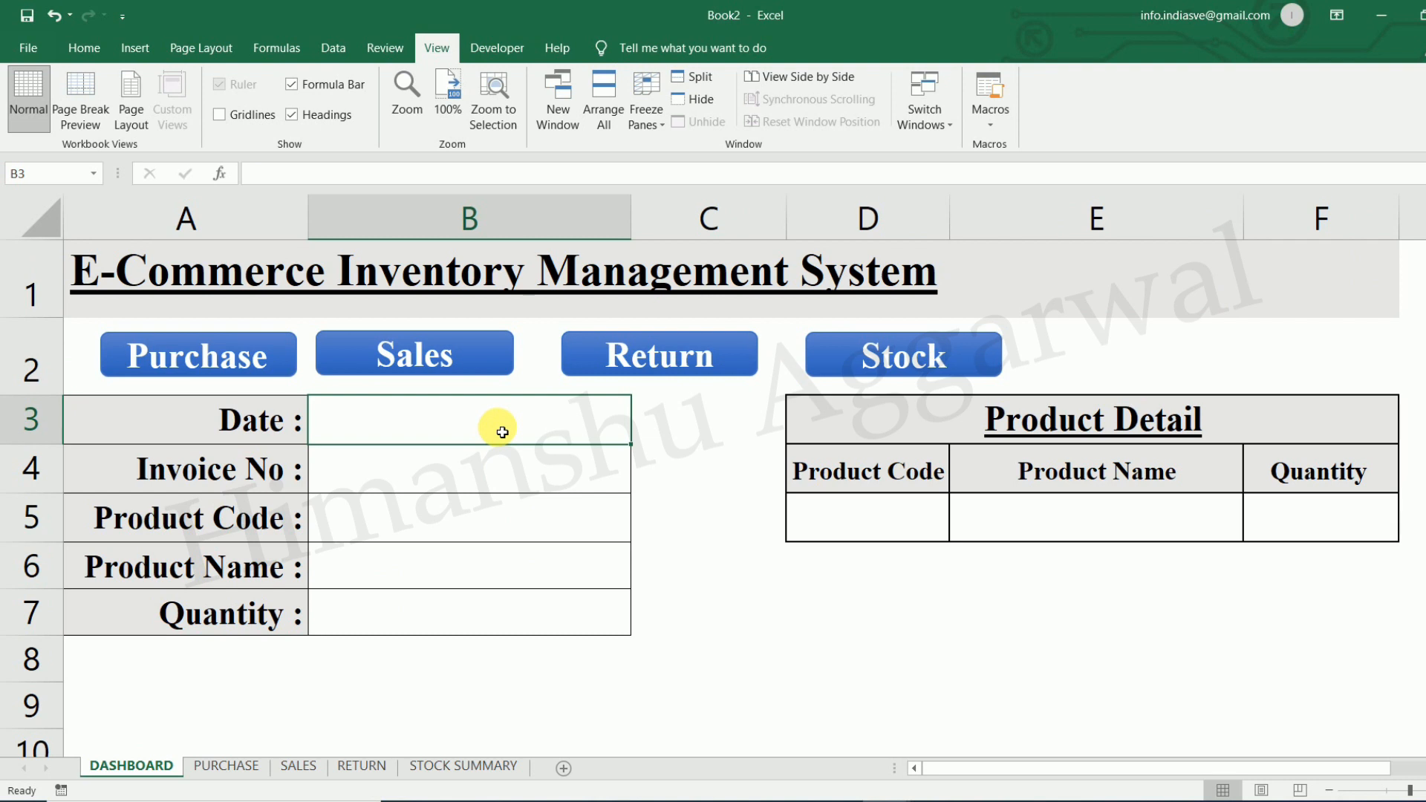
type("3/1/2021")
key("Return")
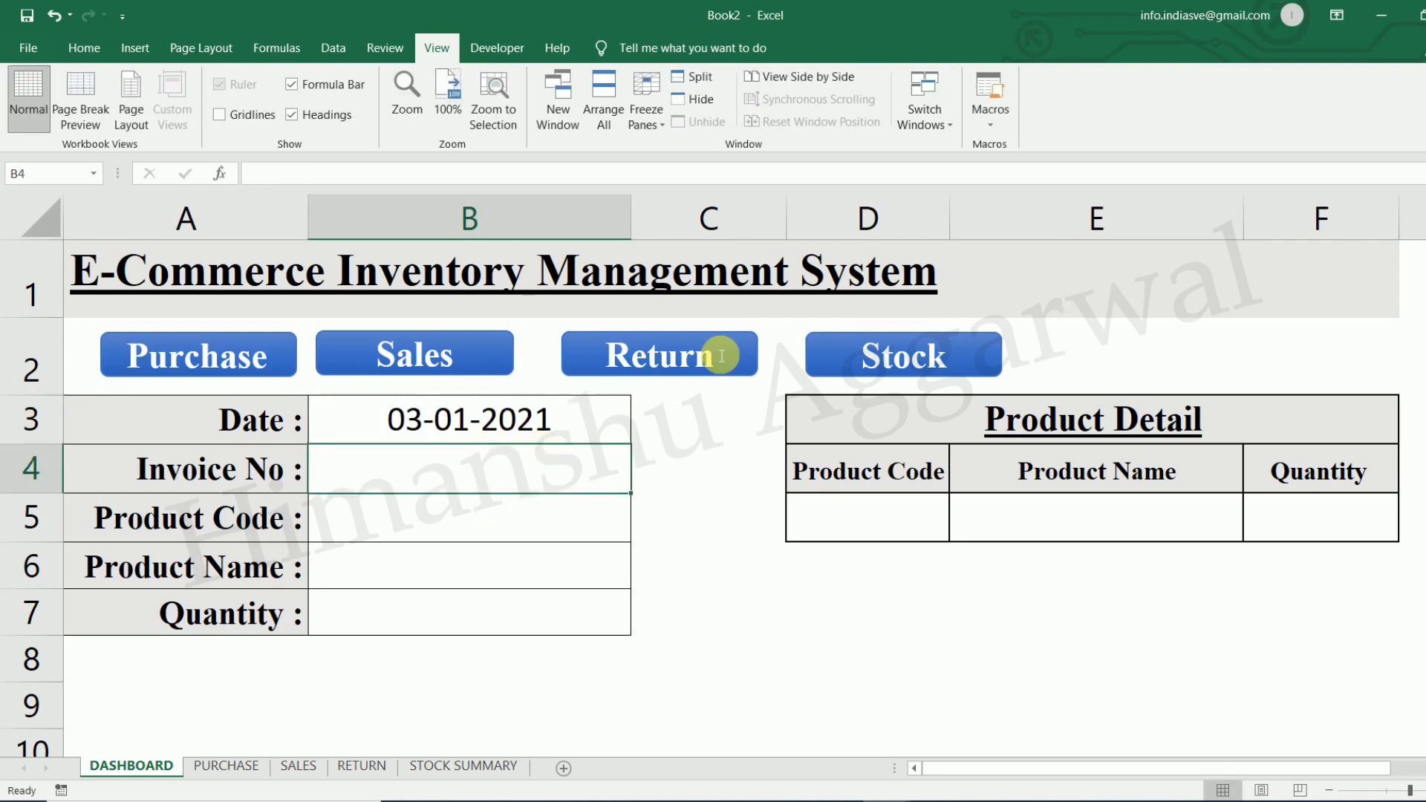
type("GST-03")
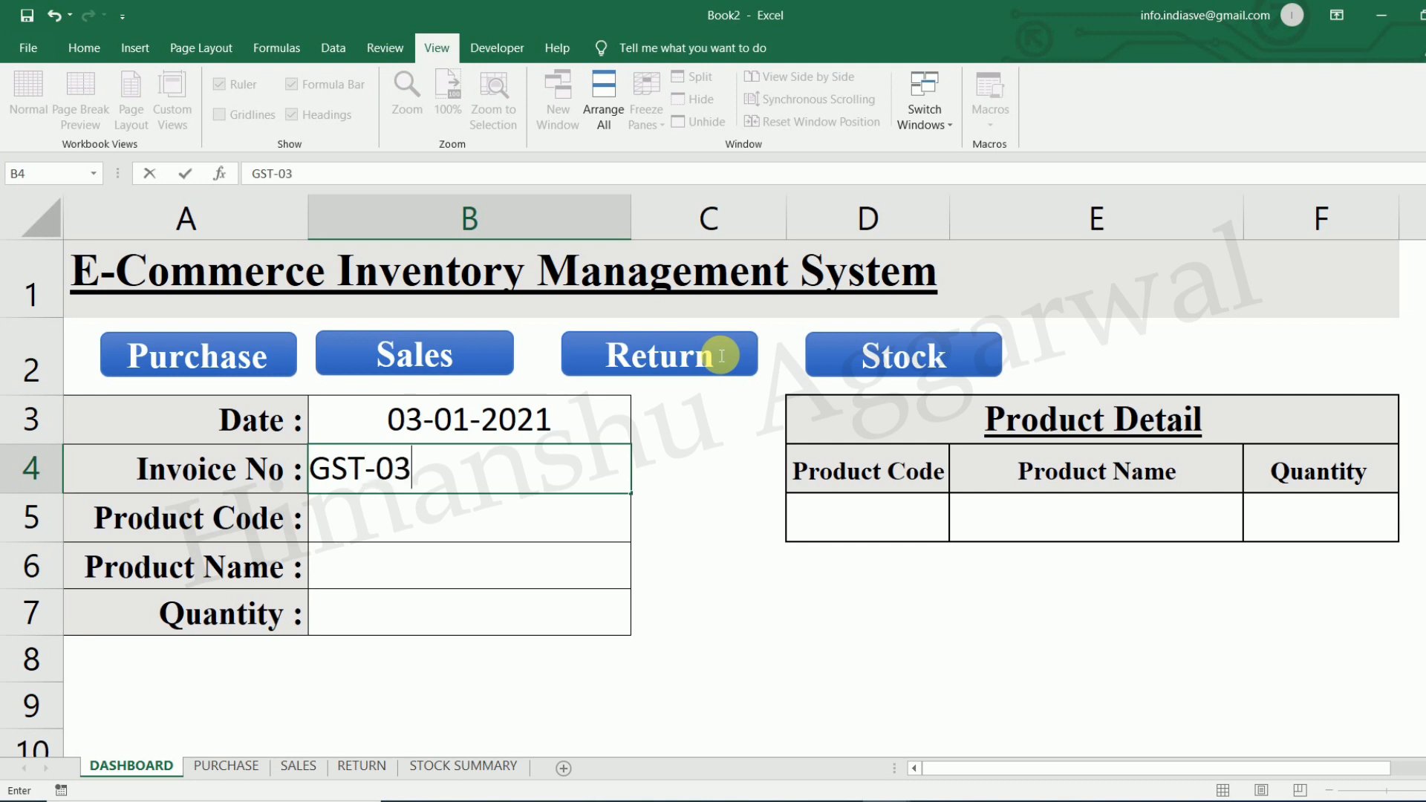
key("Return")
Choose 1004 as the form's Product Code and set its Quantity to 10.
left_click(639, 533)
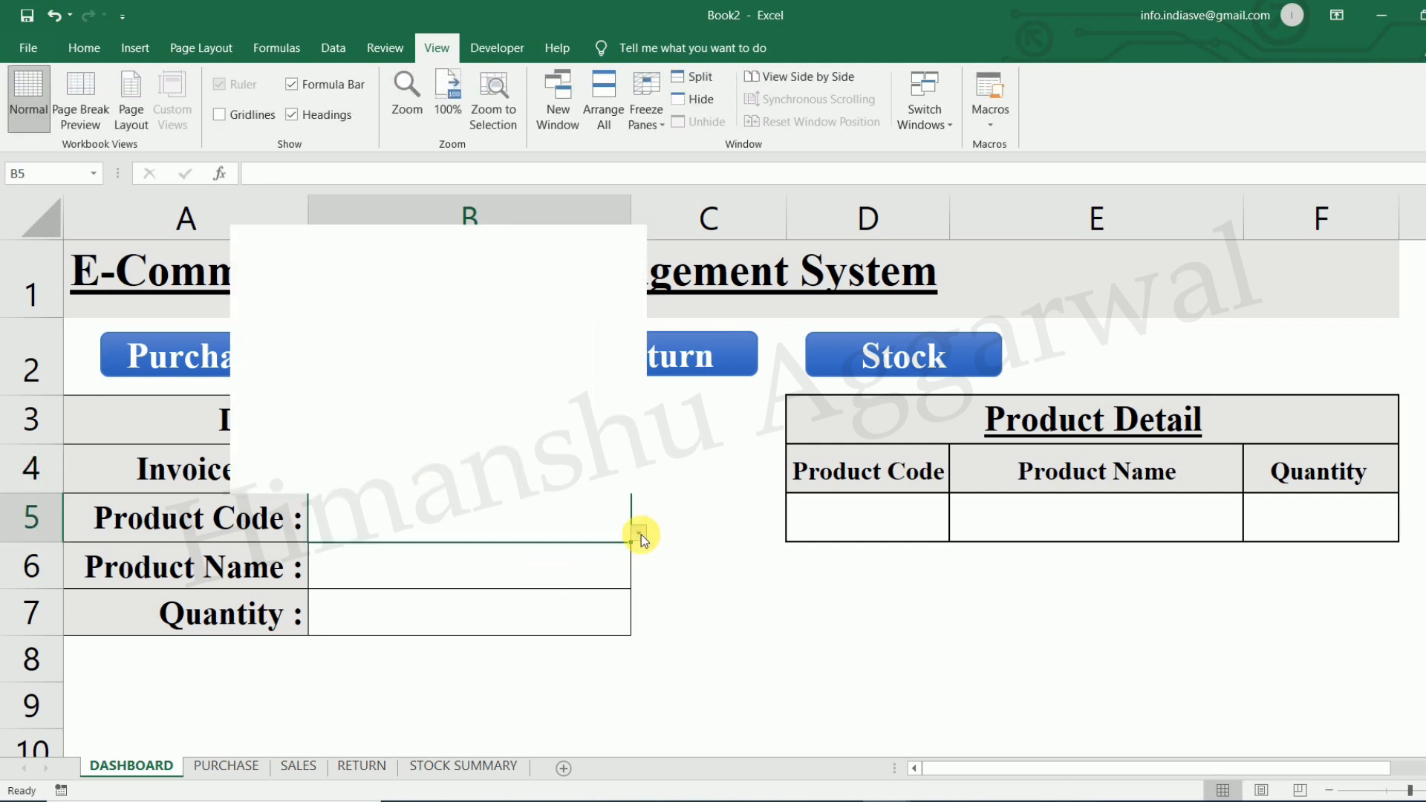
left_click(432, 346)
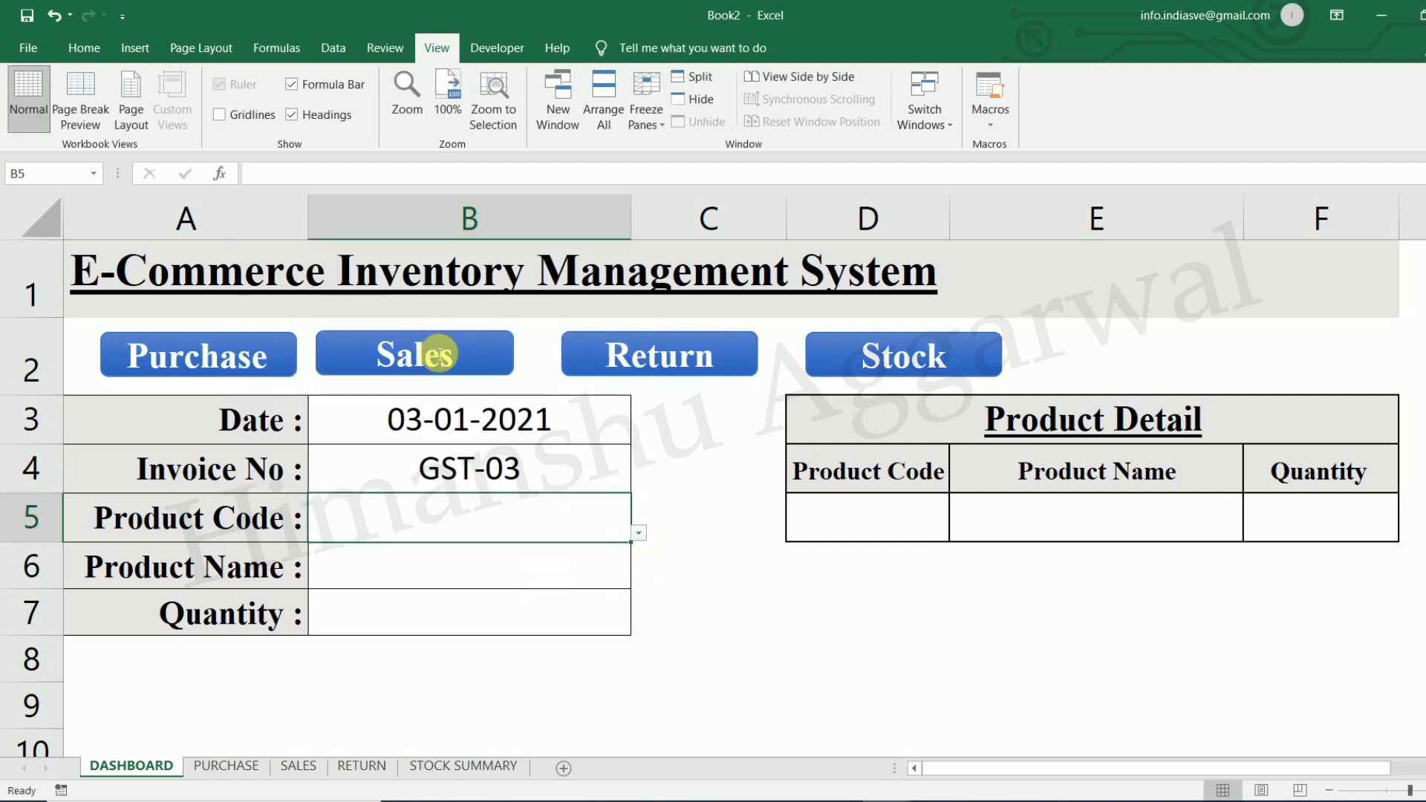
left_click(505, 608)
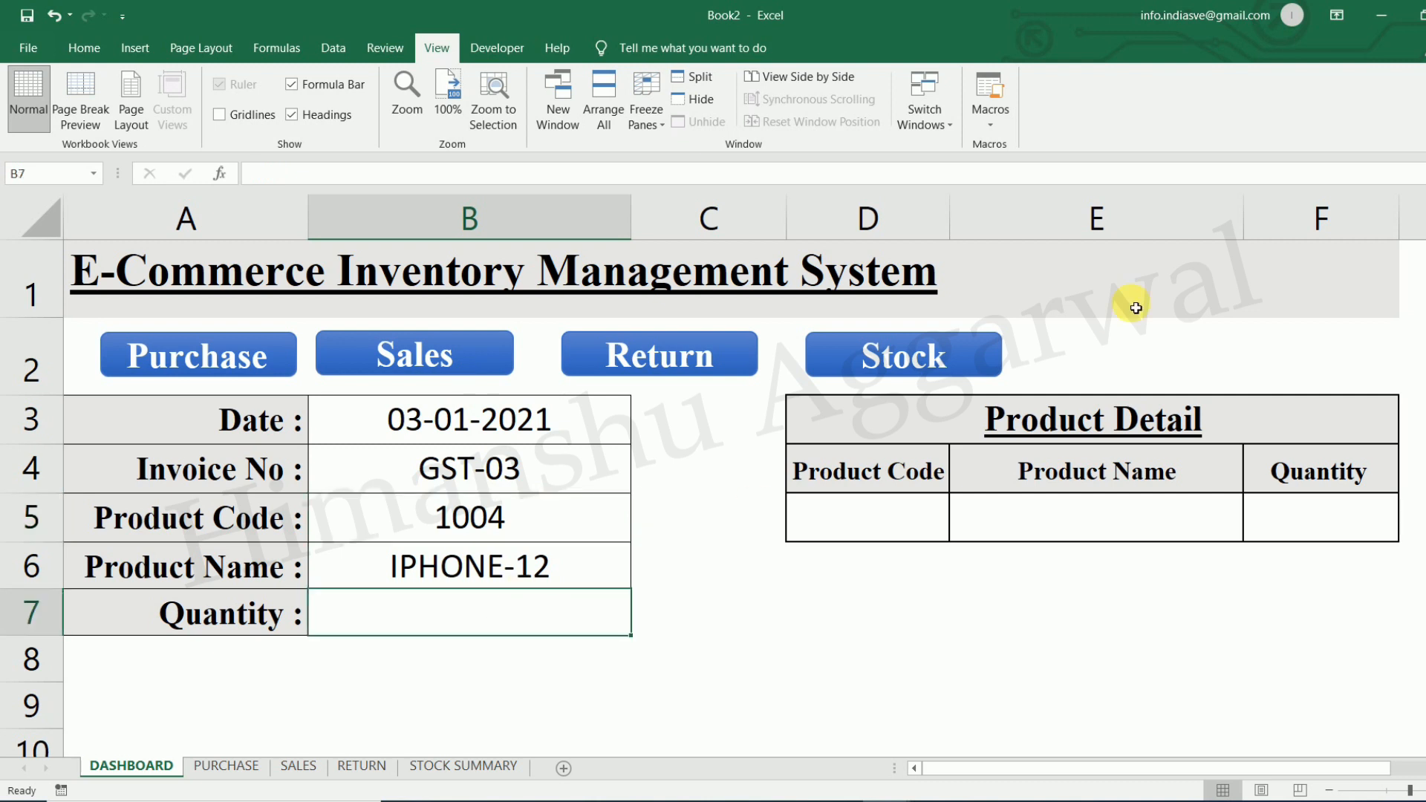
type("10")
key("Return")
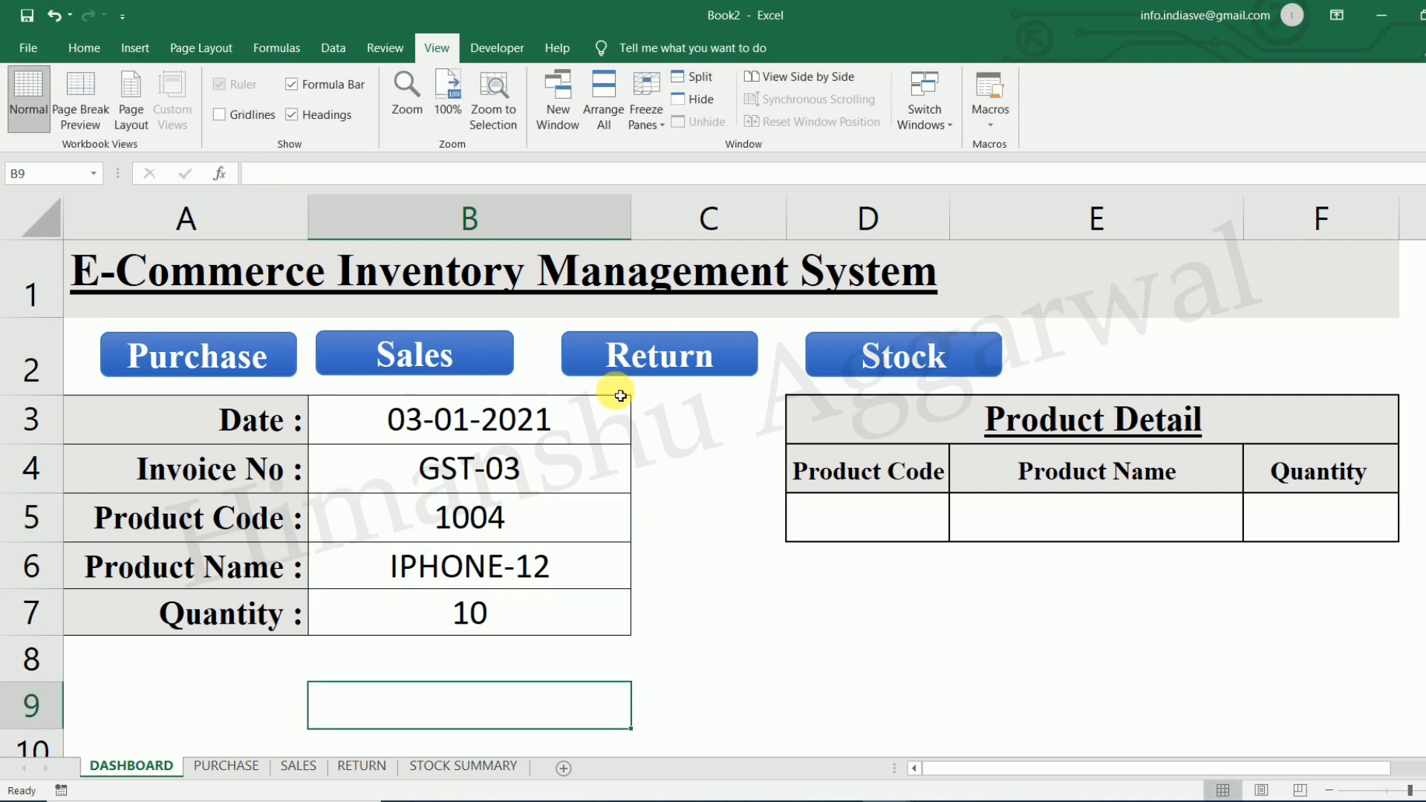
Assign the PURCHAE macro to the blue Purchase shape and deselect the shape.
left_click(287, 360)
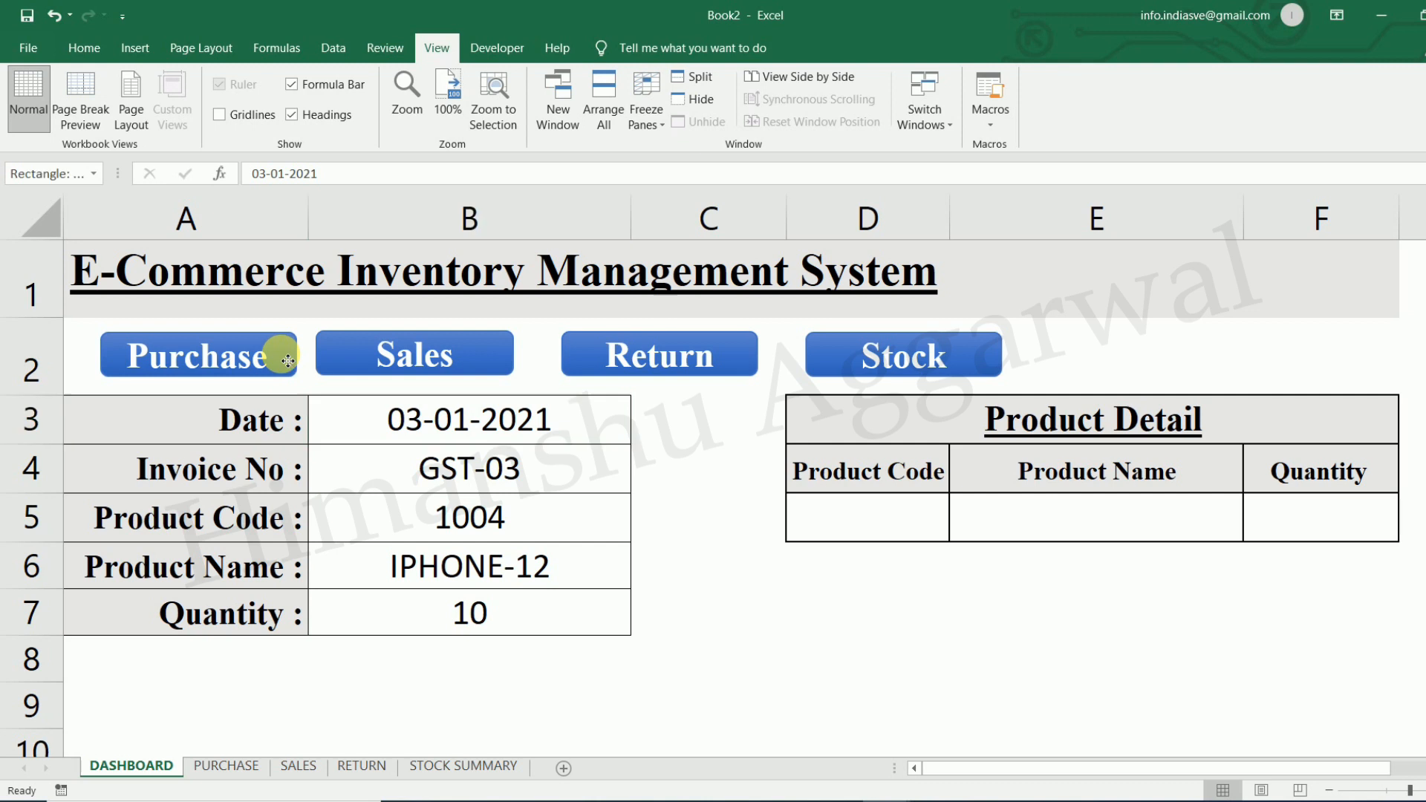
right_click(287, 360)
right_click(276, 352)
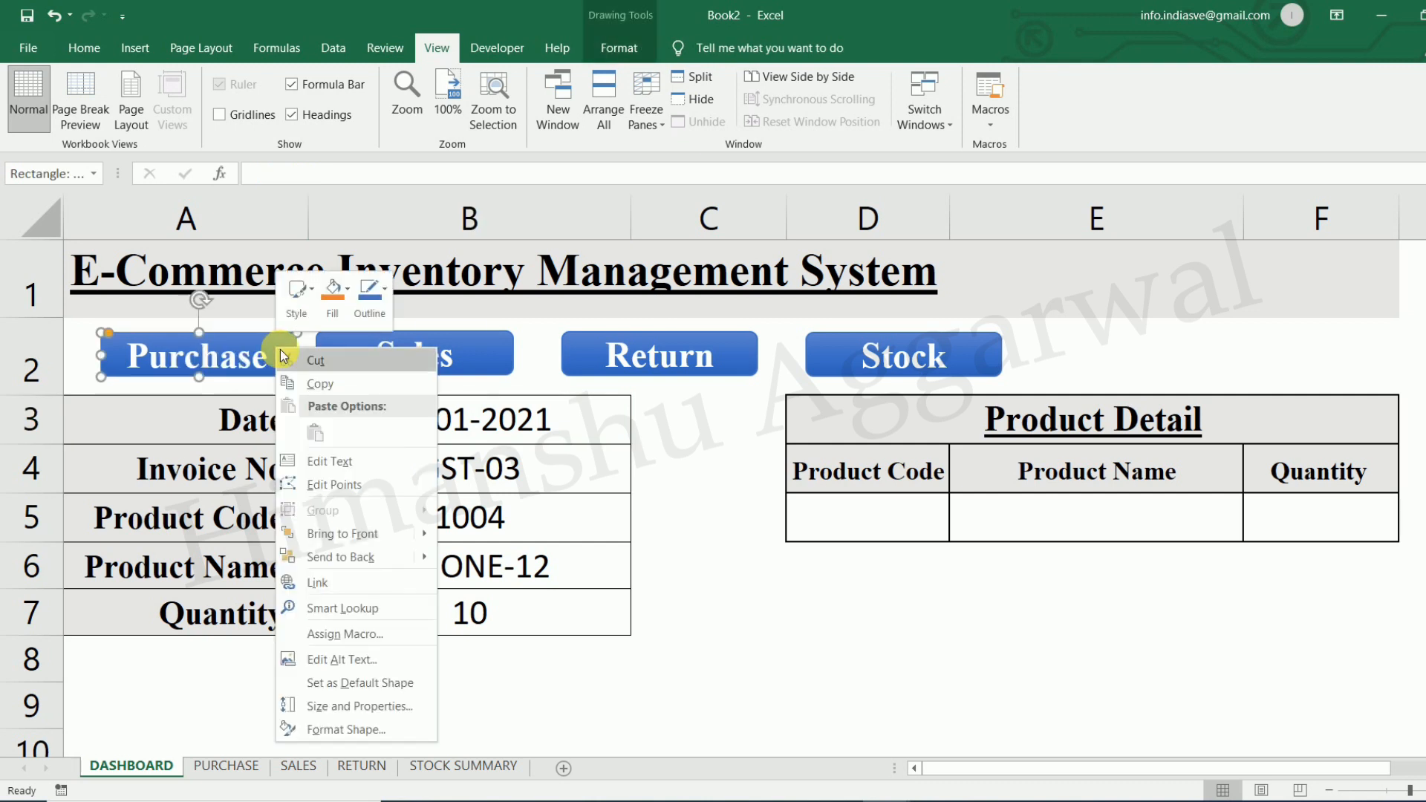
left_click(390, 637)
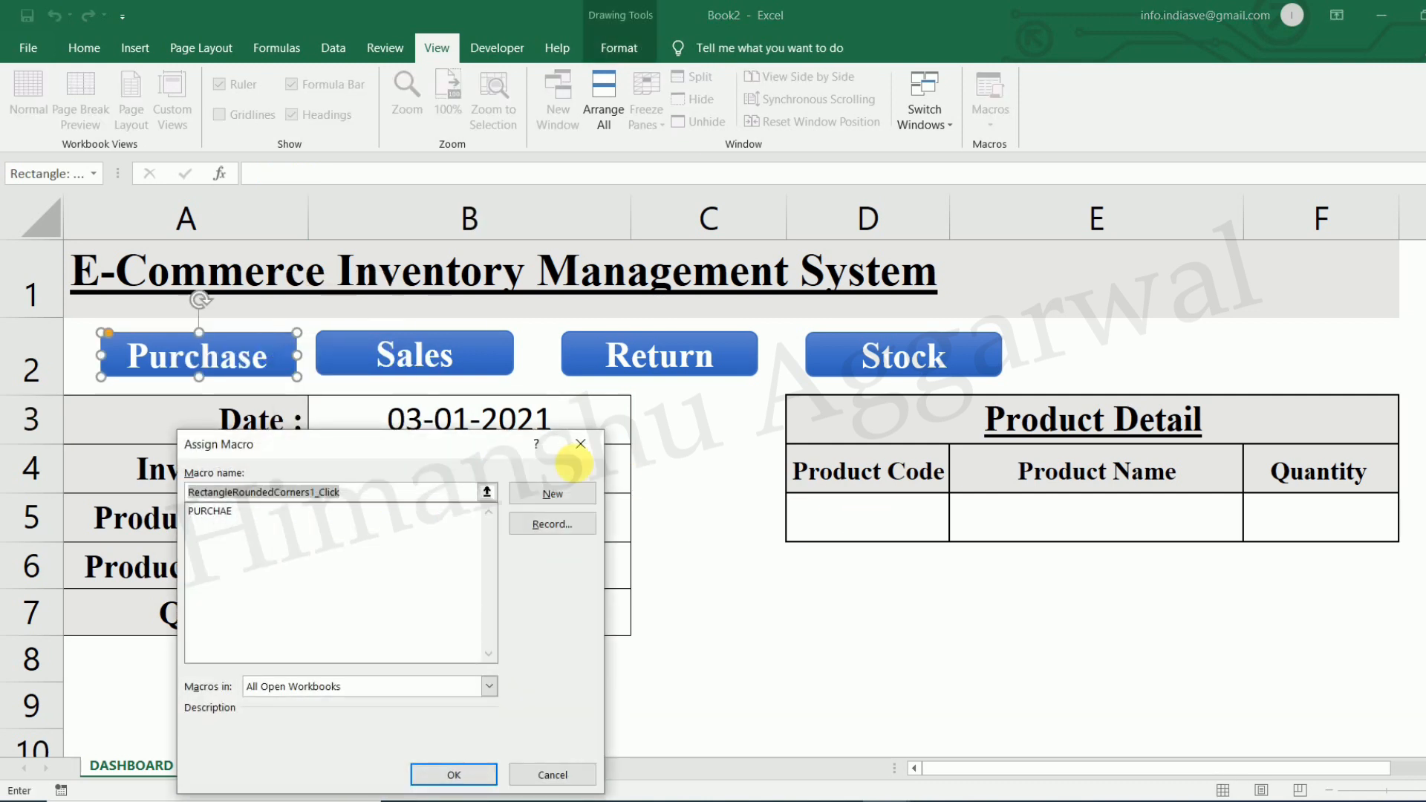
left_click_drag(466, 458, 1195, 269)
left_click(940, 321)
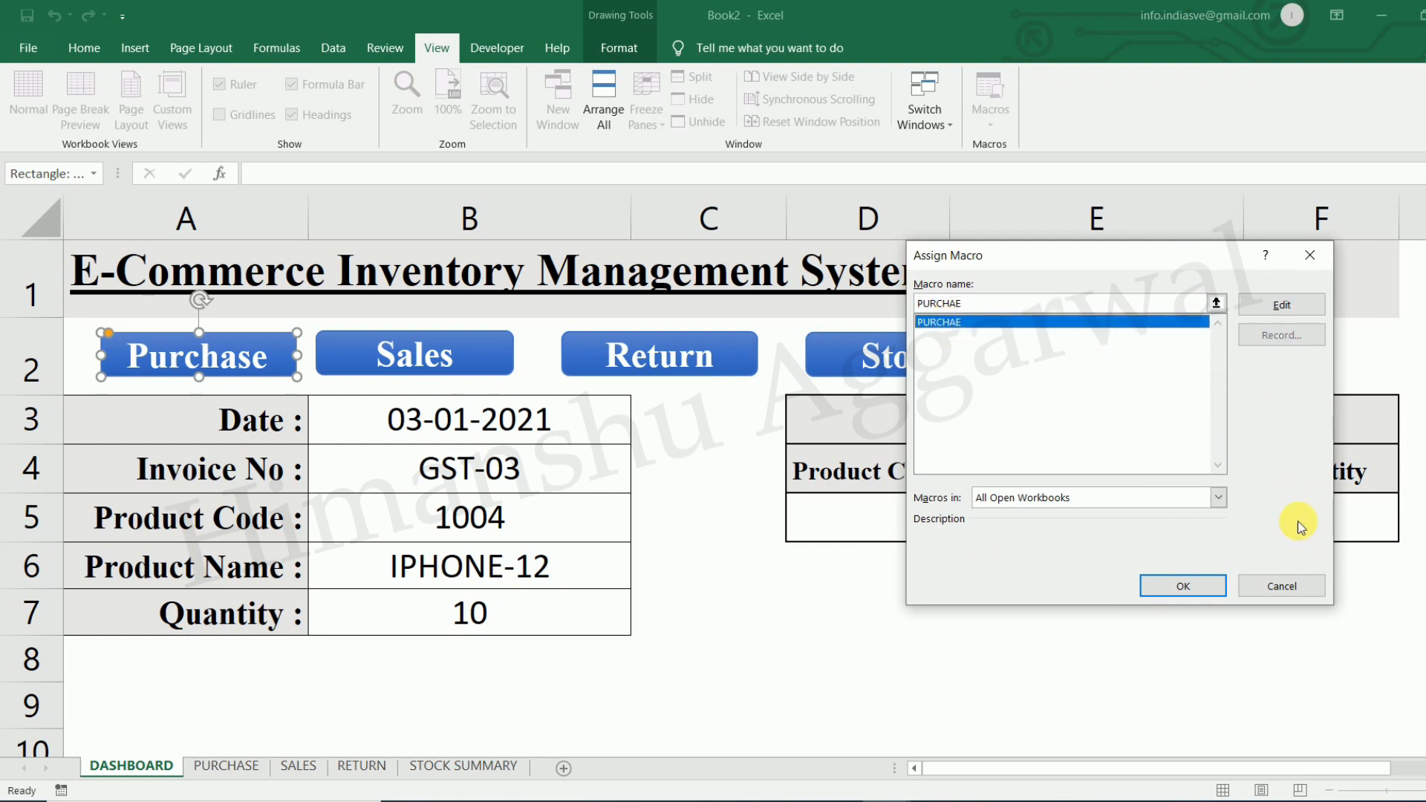
left_click(1183, 586)
key("Escape")
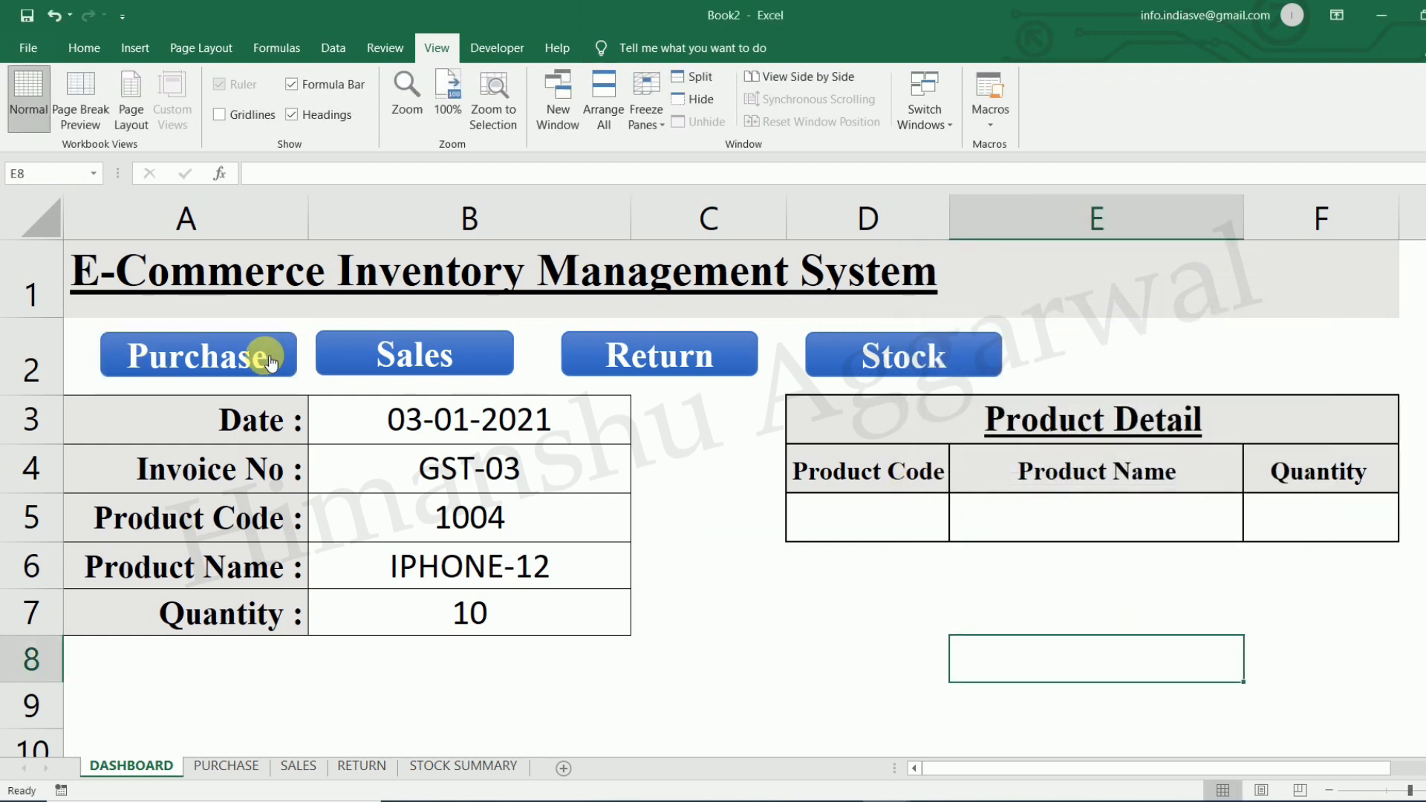
Run the macro from the Purchase shape to transfer the form entries, and check the new row on the PURCHASE sheet.
left_click(262, 359)
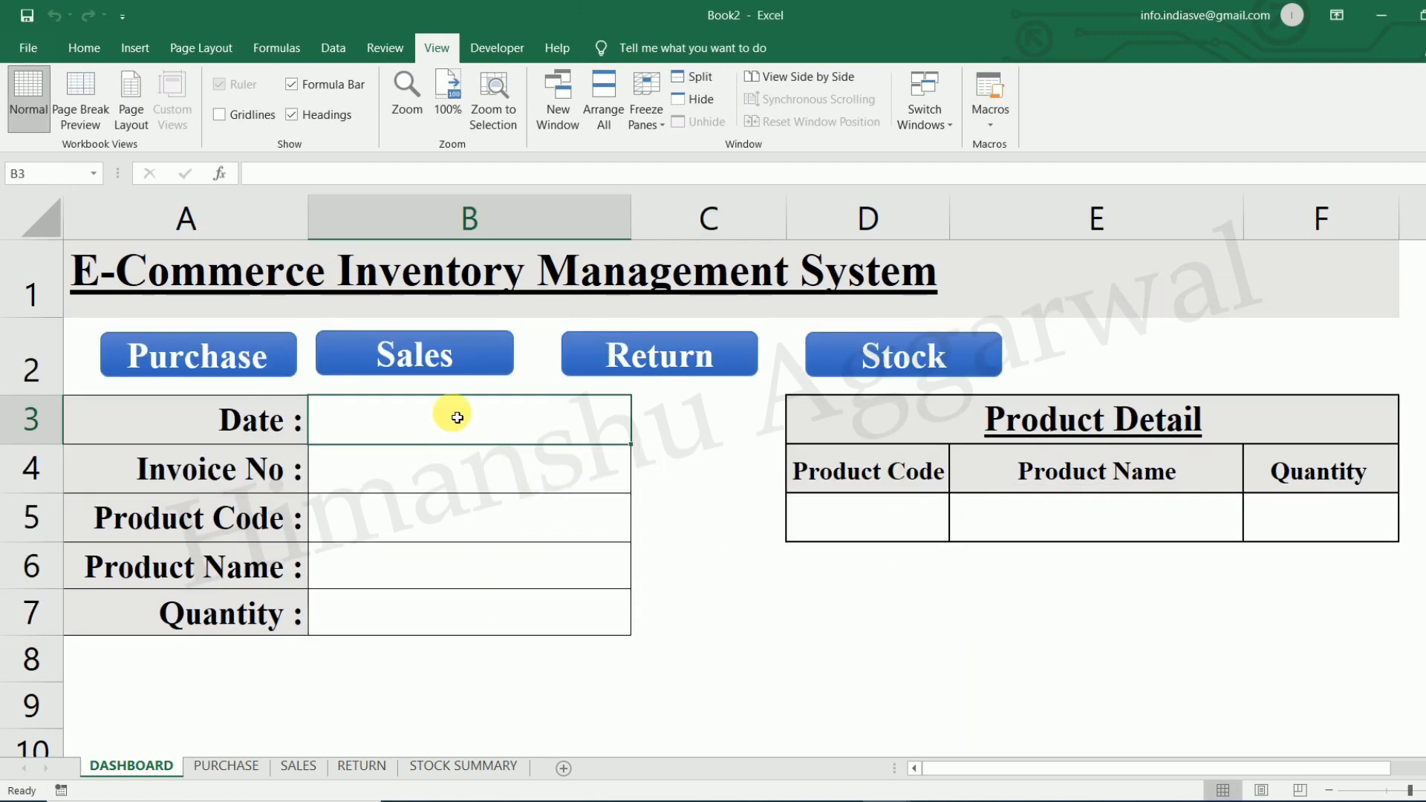
left_click(211, 765)
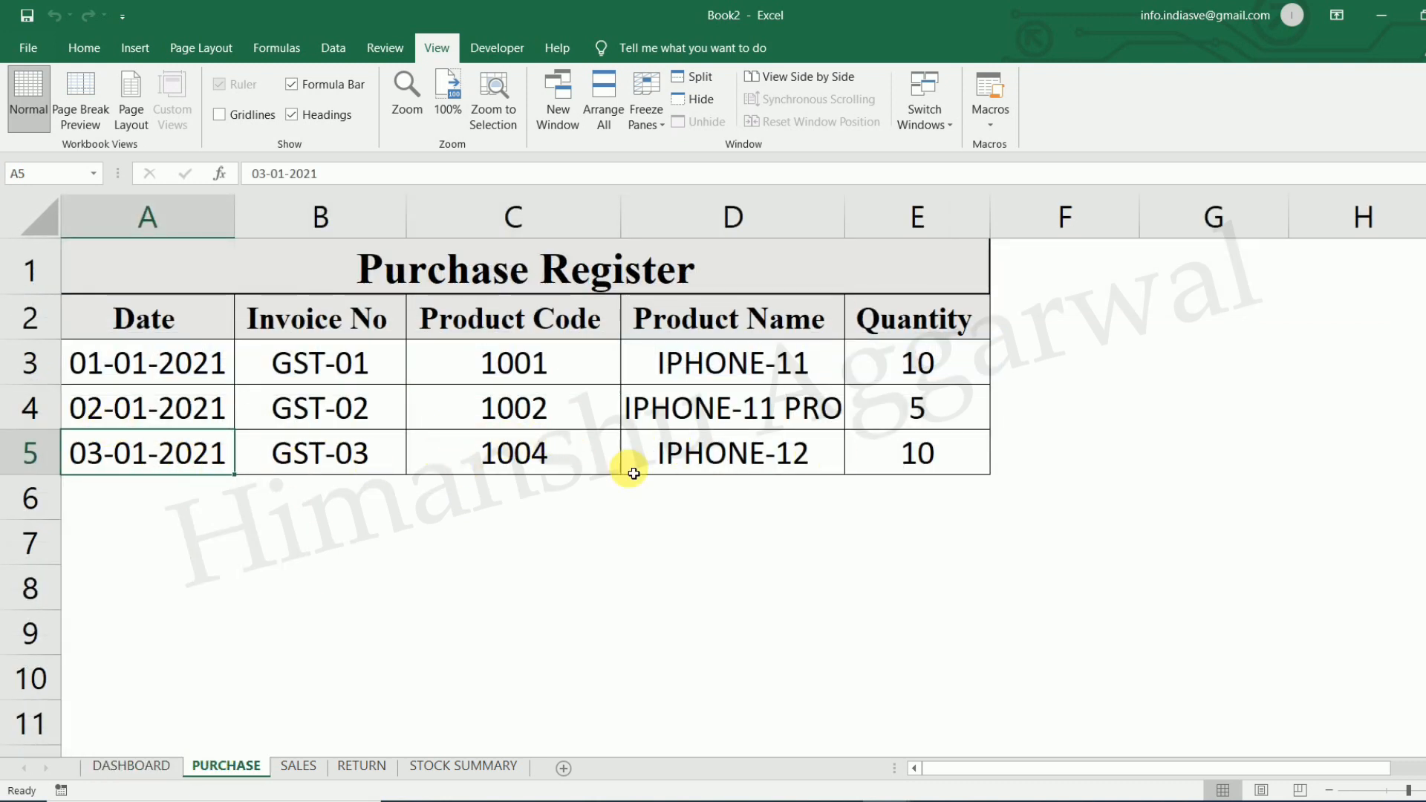
left_click(955, 465)
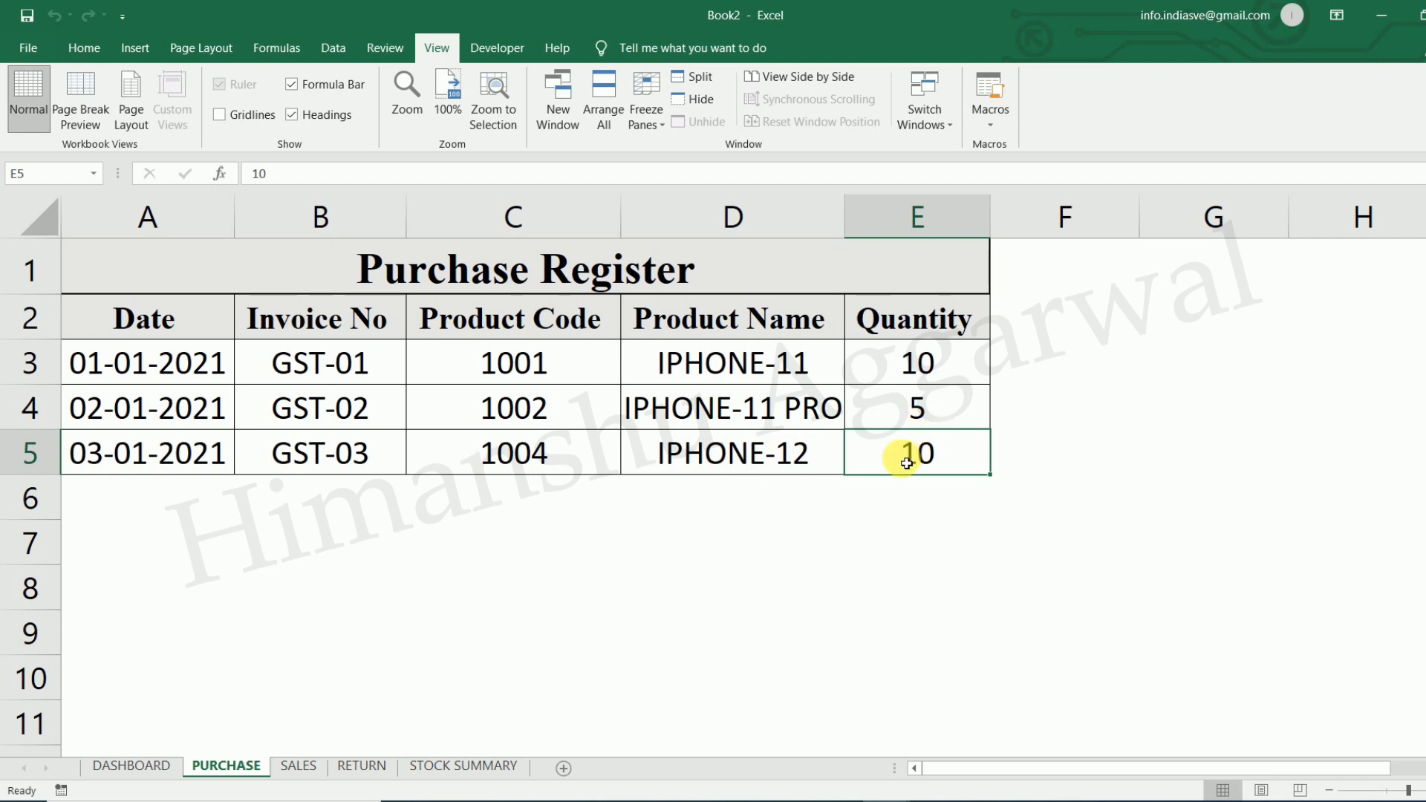
On the DASHBOARD sheet, enter the date 04-01-2021 and invoice number GST-04 in the entry form.
left_click(133, 766)
type("04/")
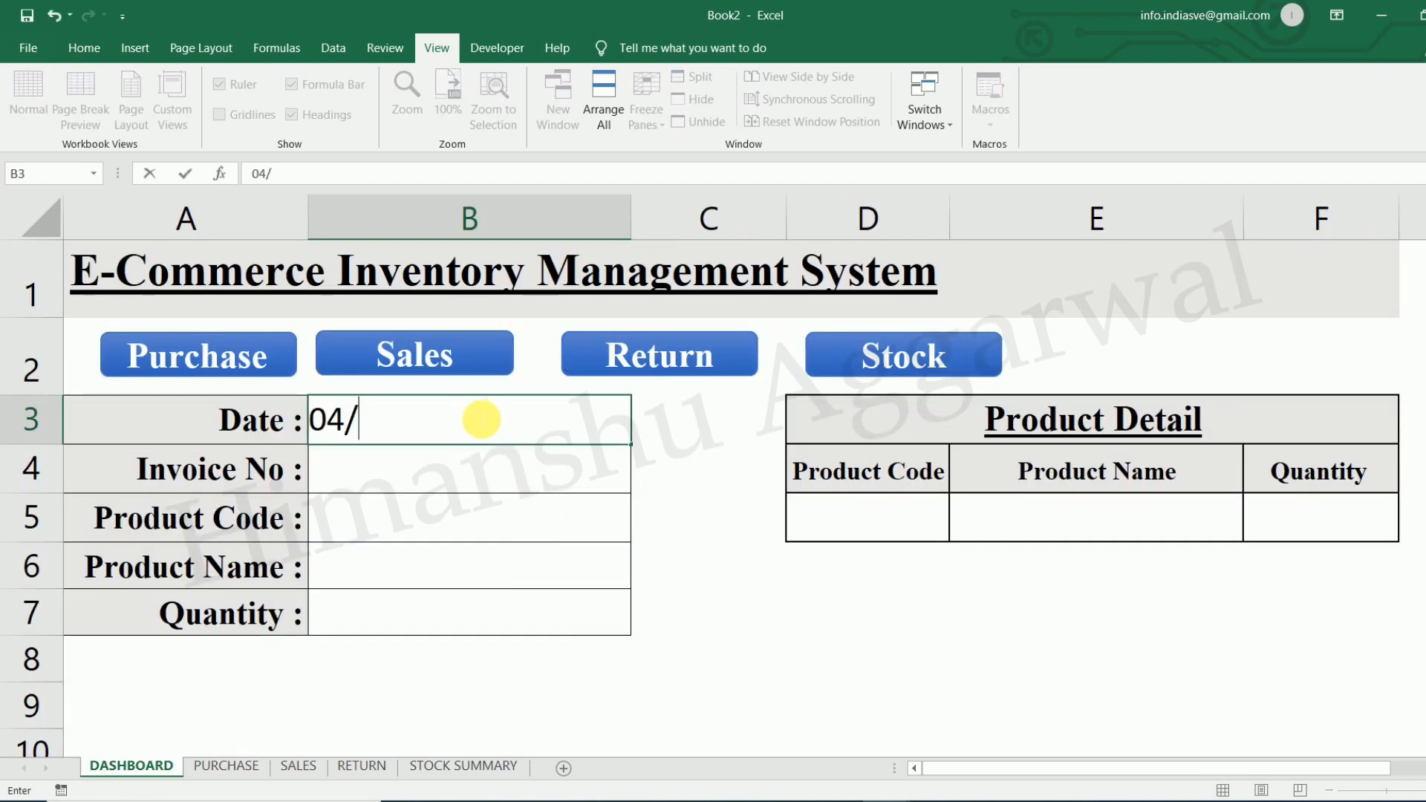
type("1/20")
key("Return")
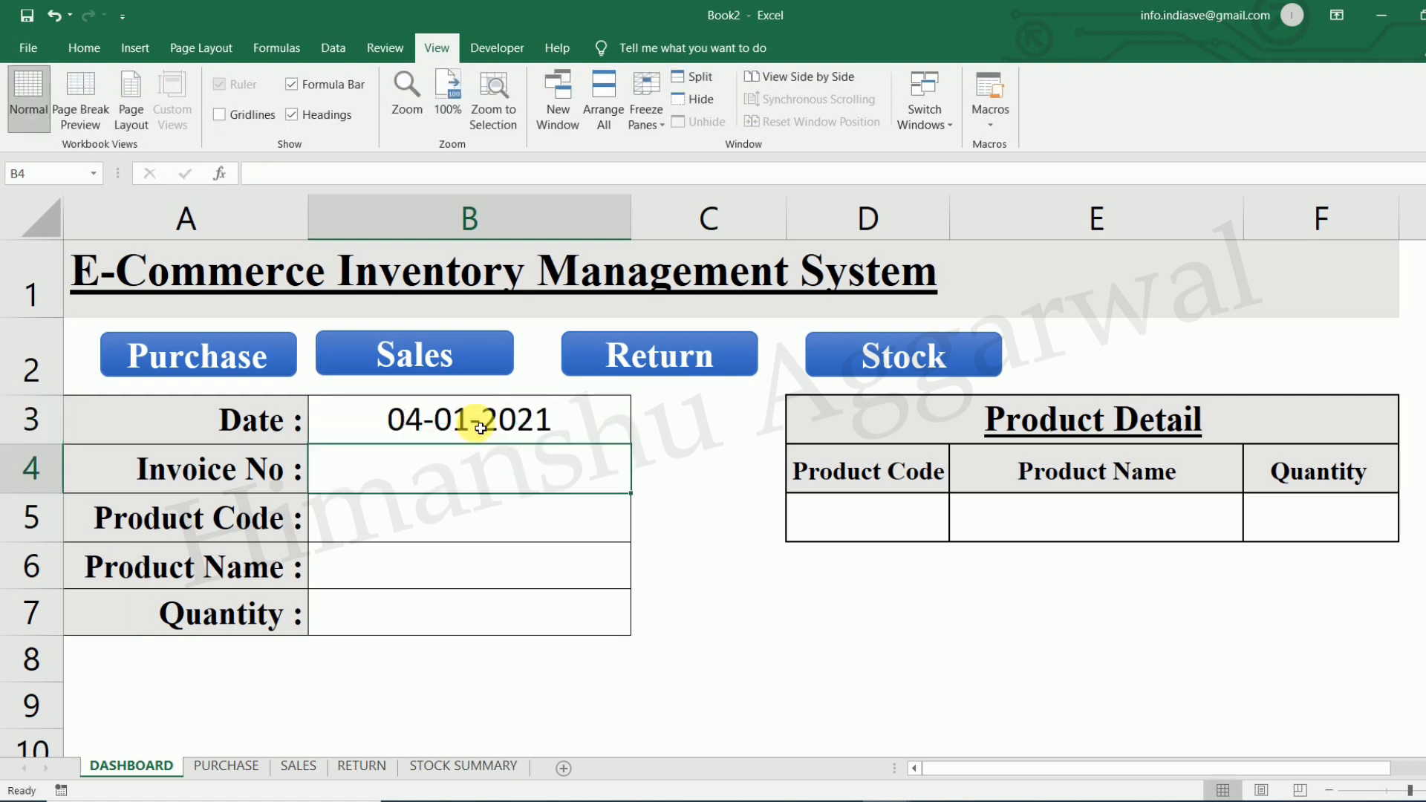
type("GST-0")
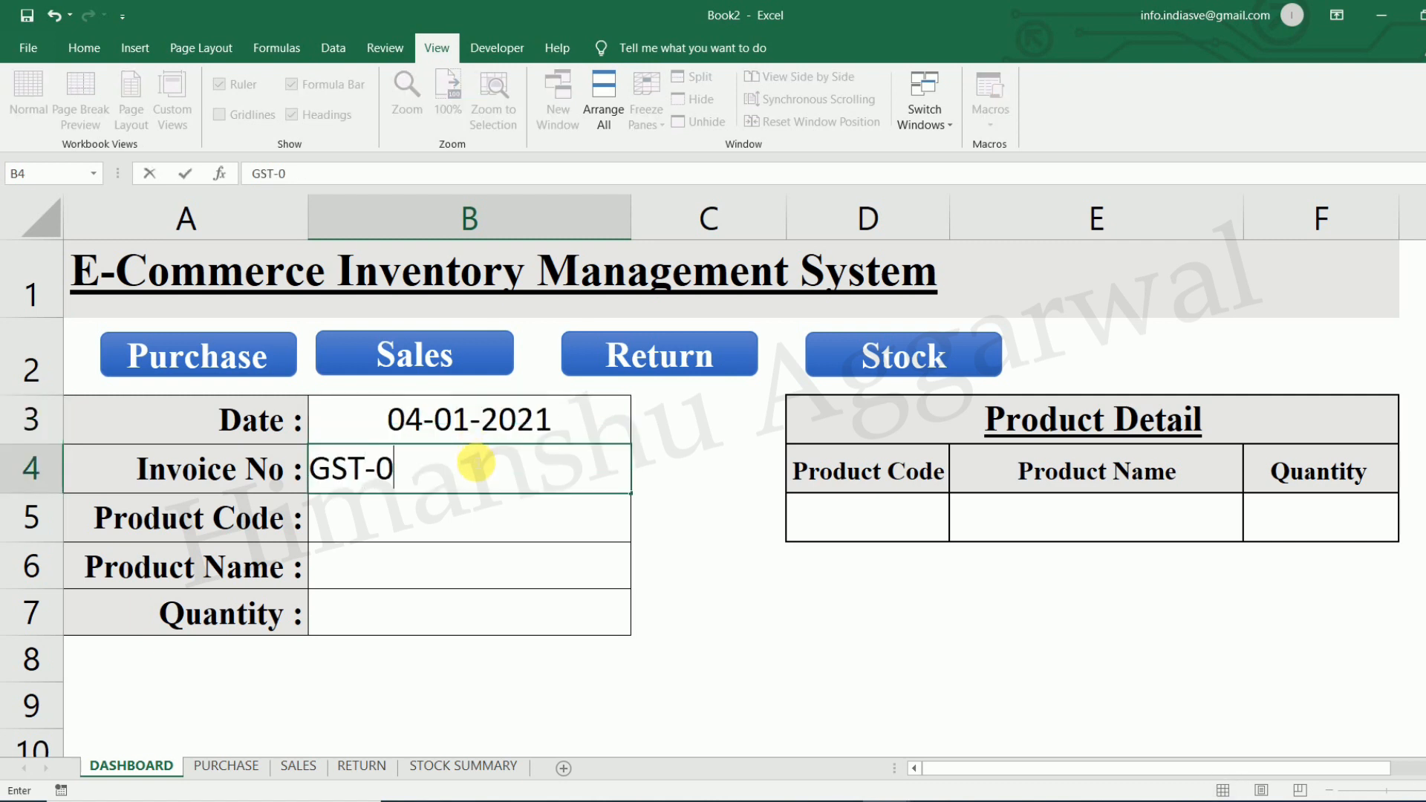
type("4")
key("Return")
Choose product code 1005 for the entry and set its quantity to 5.
left_click(638, 533)
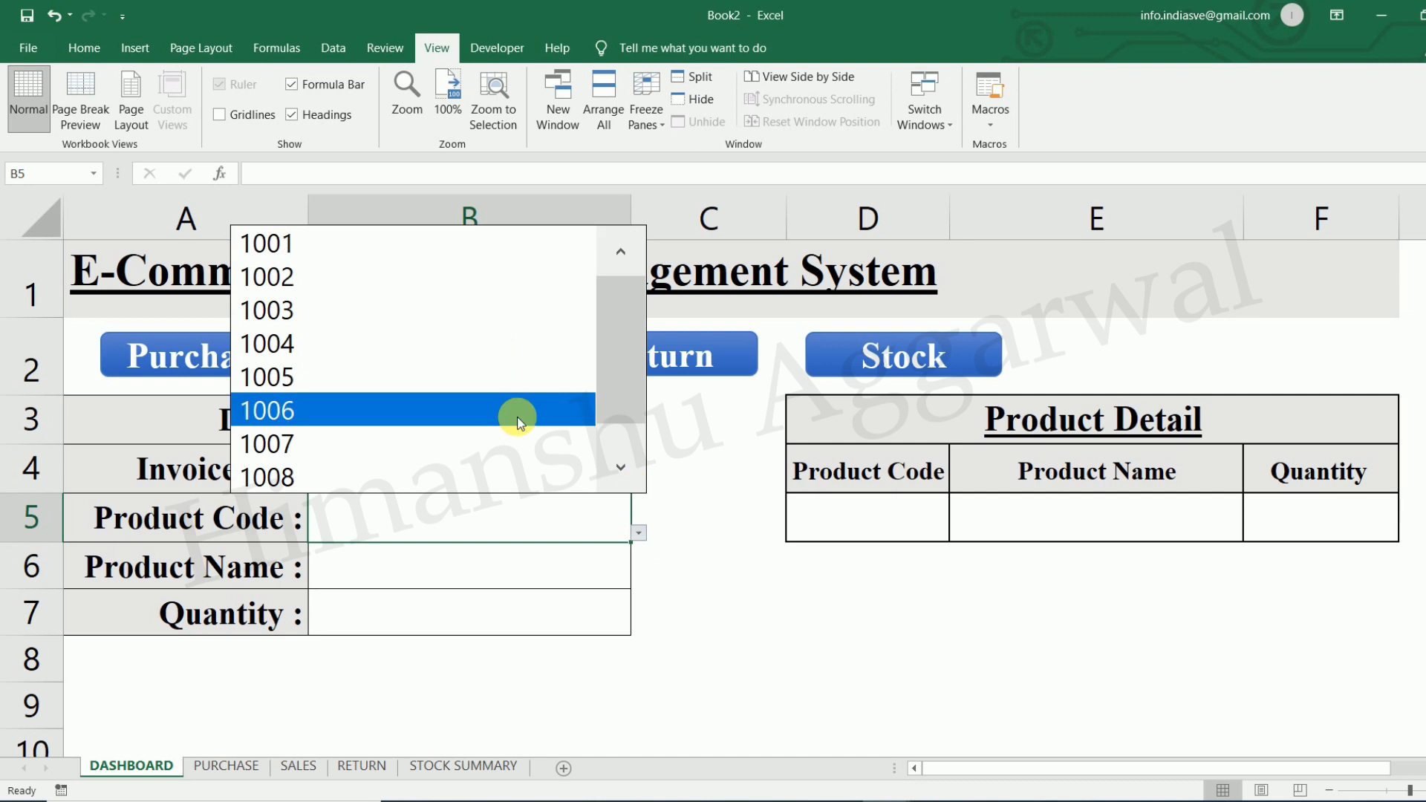
left_click(358, 377)
left_click(509, 599)
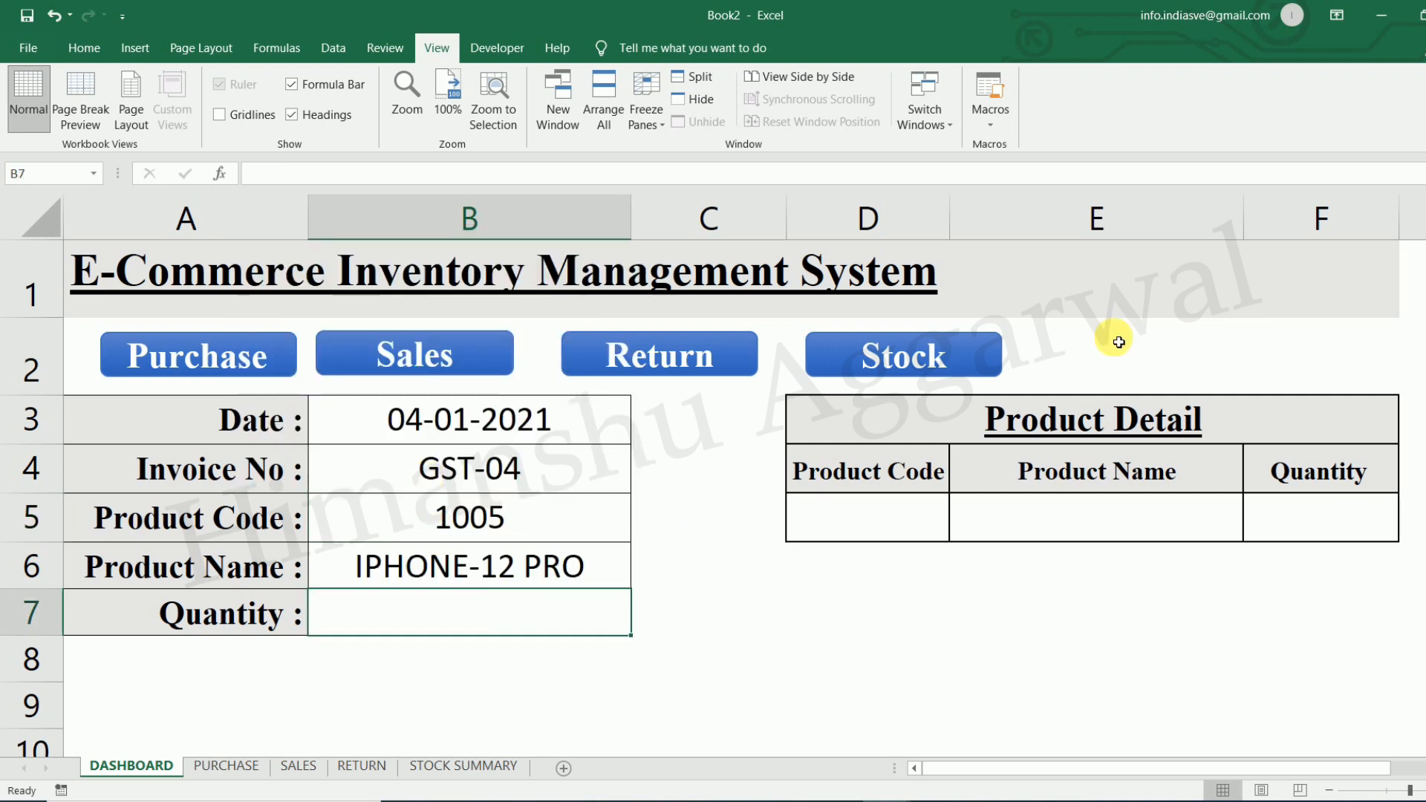
type("5")
key("Return")
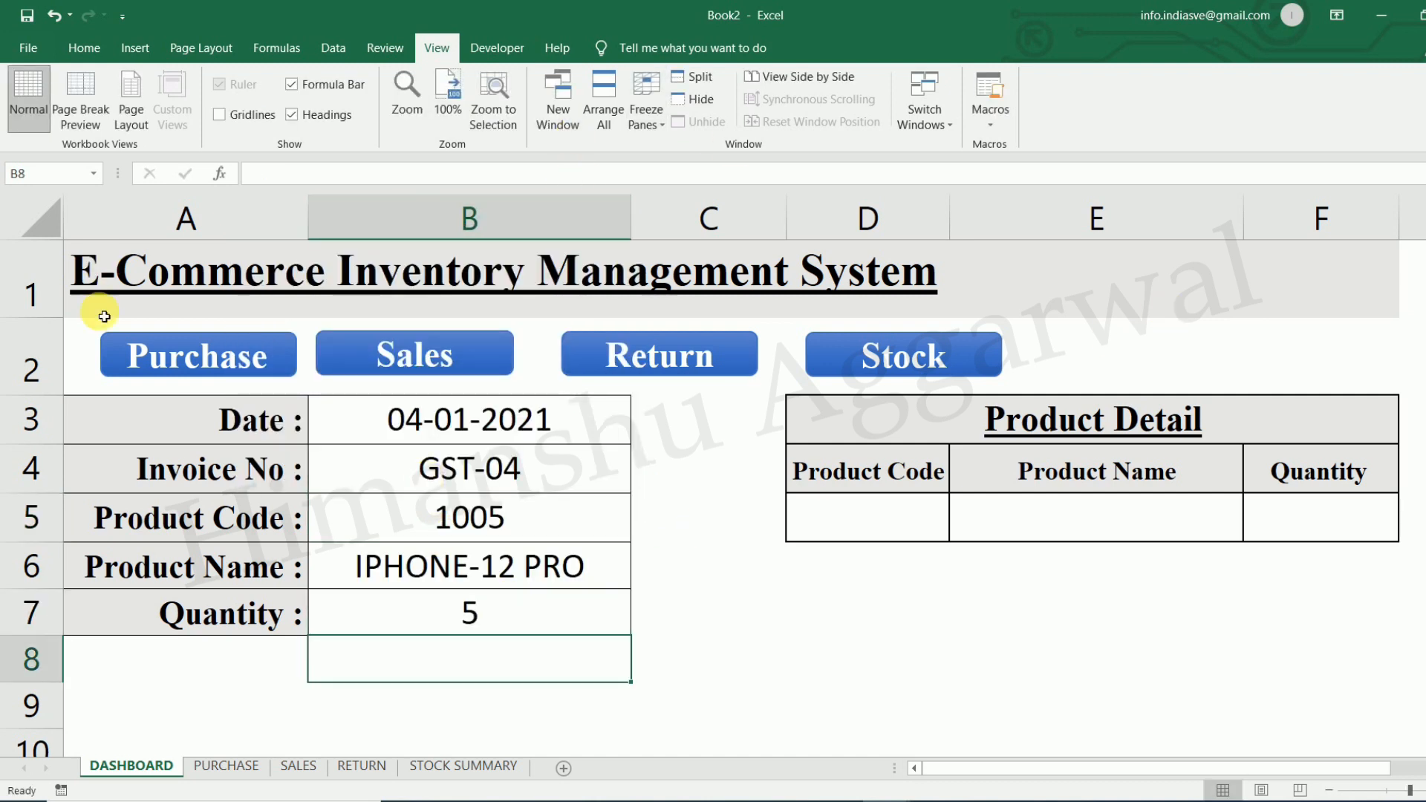
Record the dashboard entry as a purchase, and check both the Purchase Register and the dashboard form.
left_click(165, 345)
left_click(216, 766)
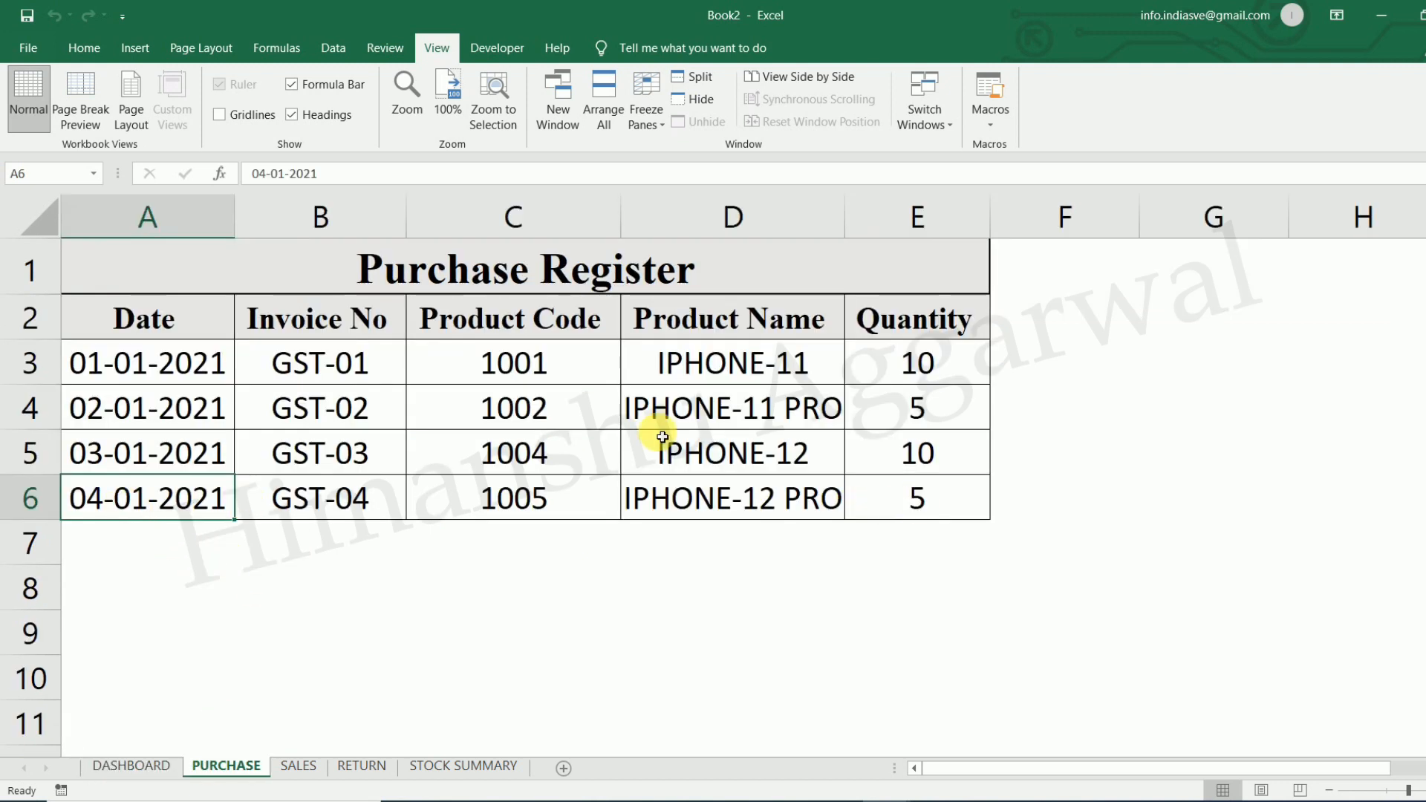
left_click(111, 766)
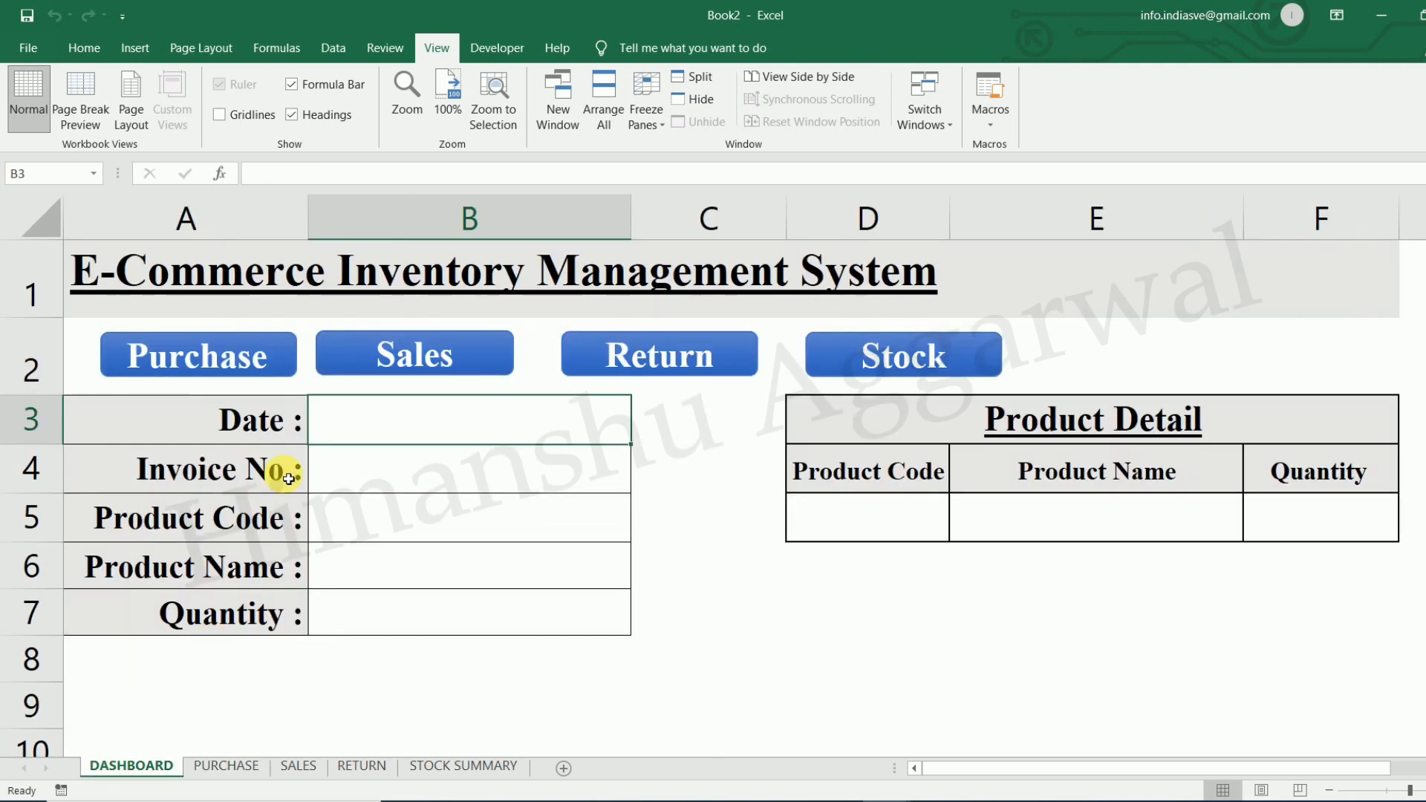
left_click(230, 766)
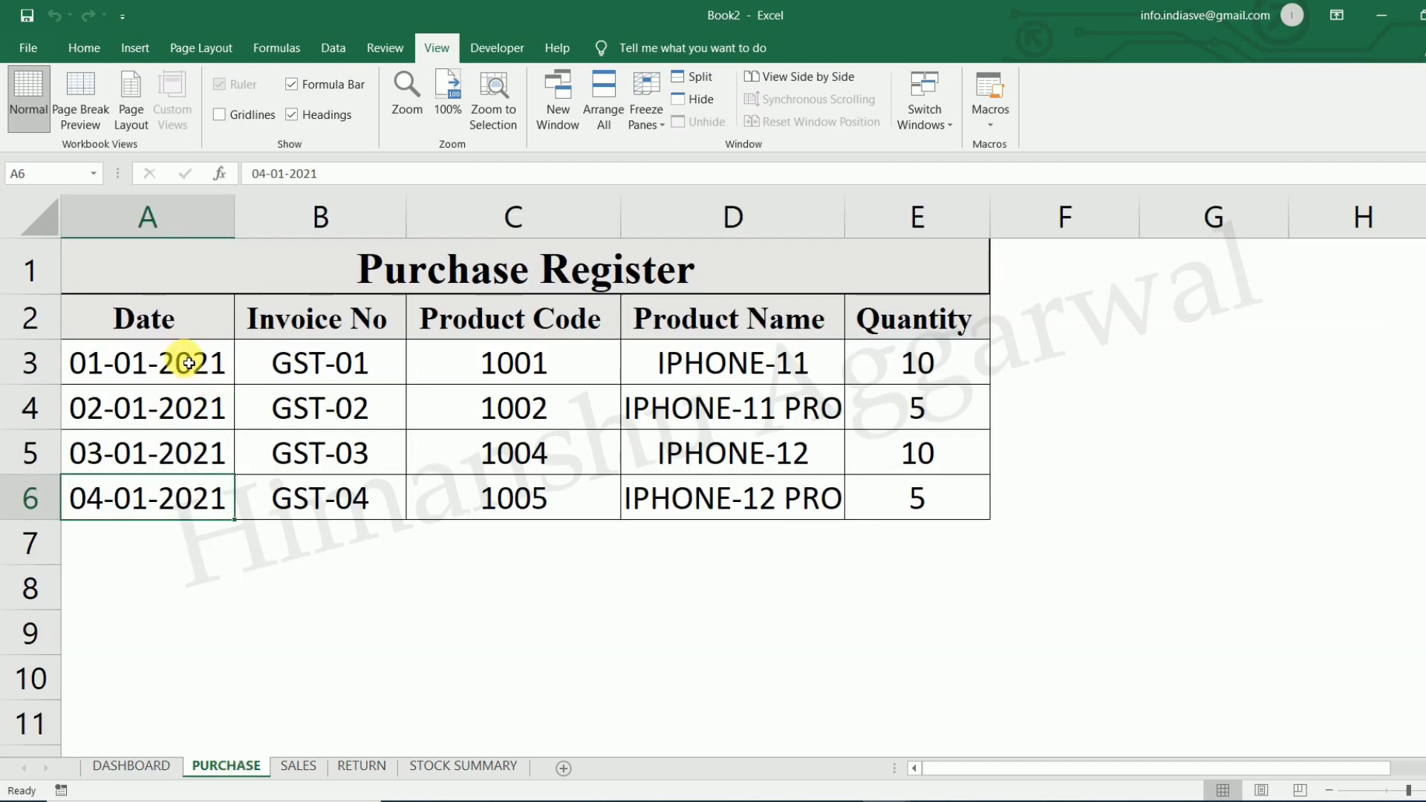
Examine how to reach the next free row below the Date header on the PURCHASE sheet, and view the SALES sheet's layout.
left_click(184, 329)
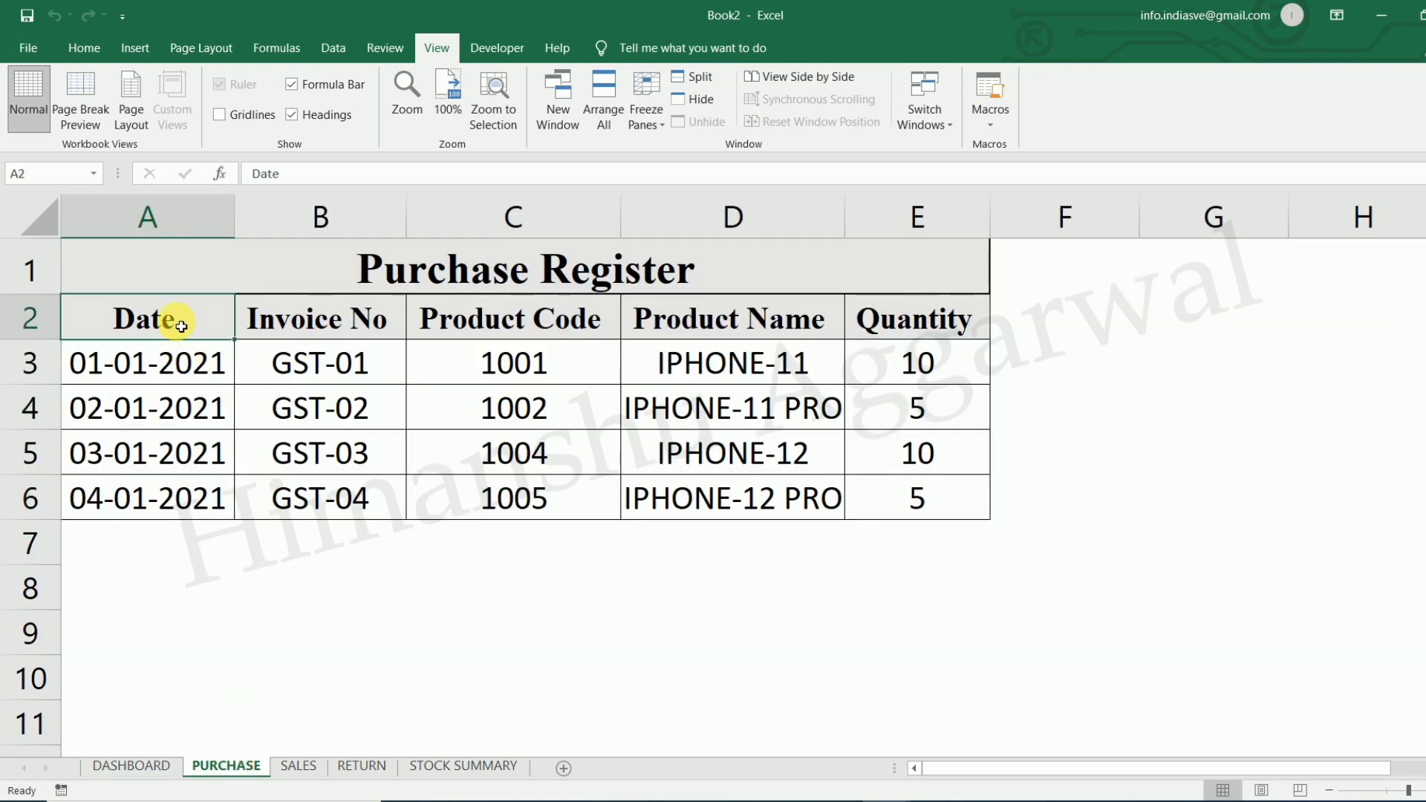
key("ctrl+Down")
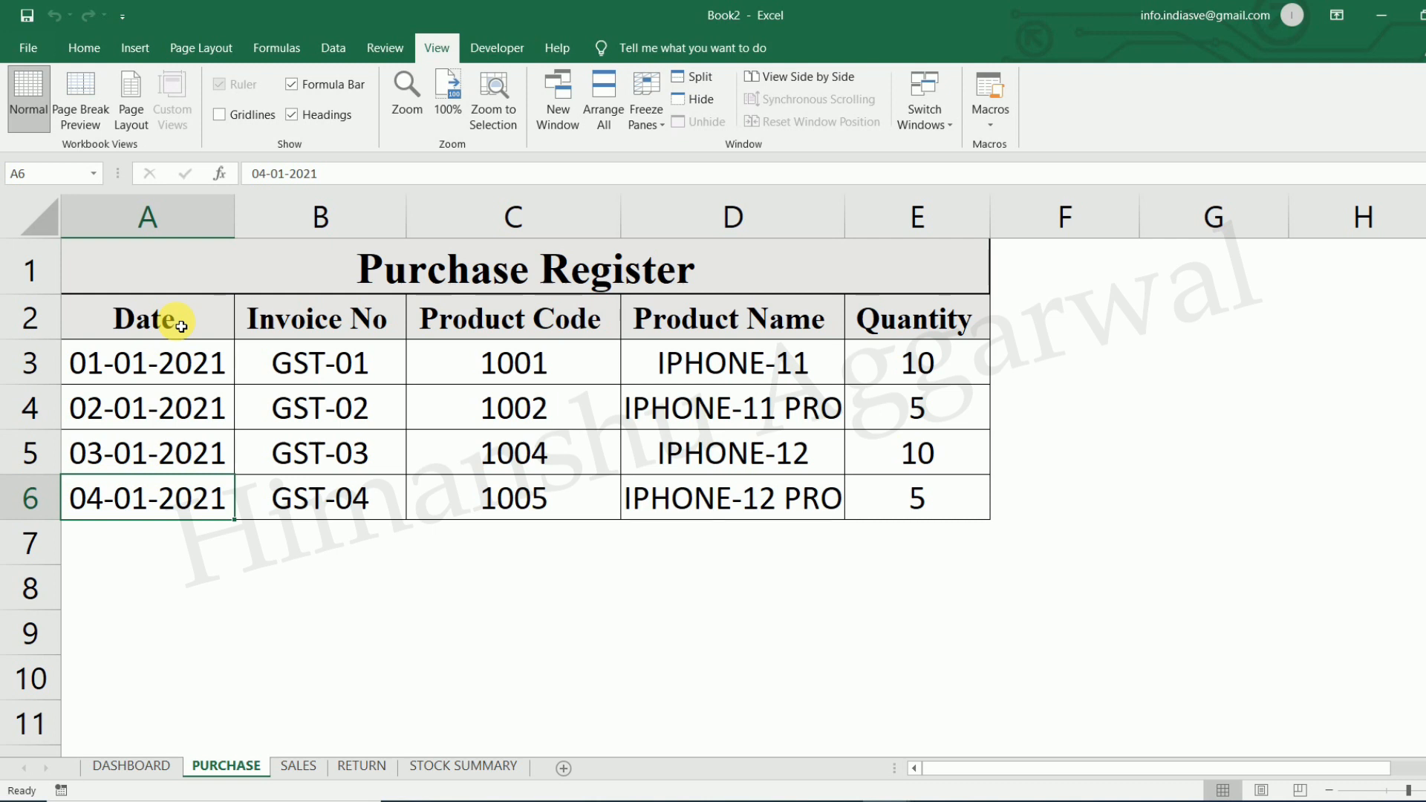
key("Down")
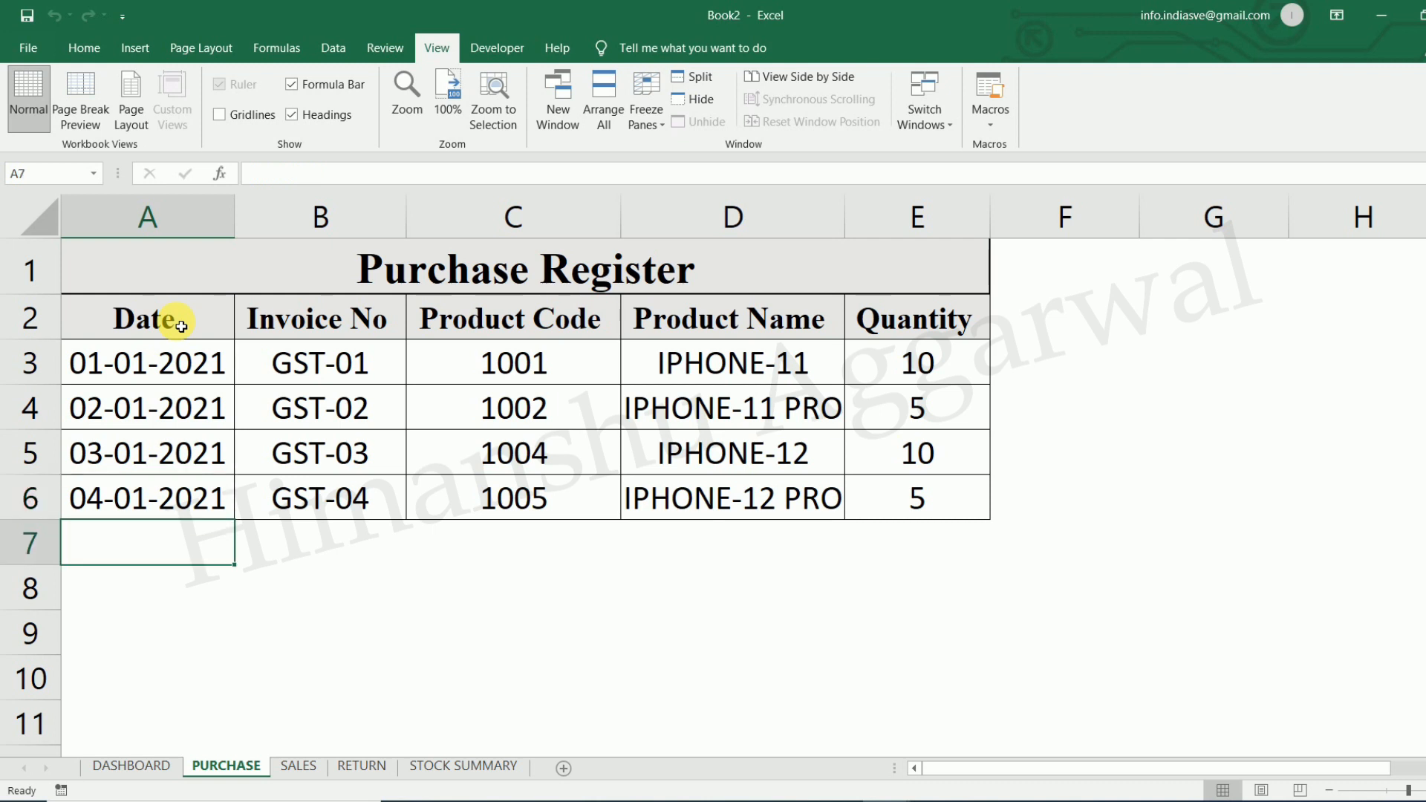
left_click(178, 318)
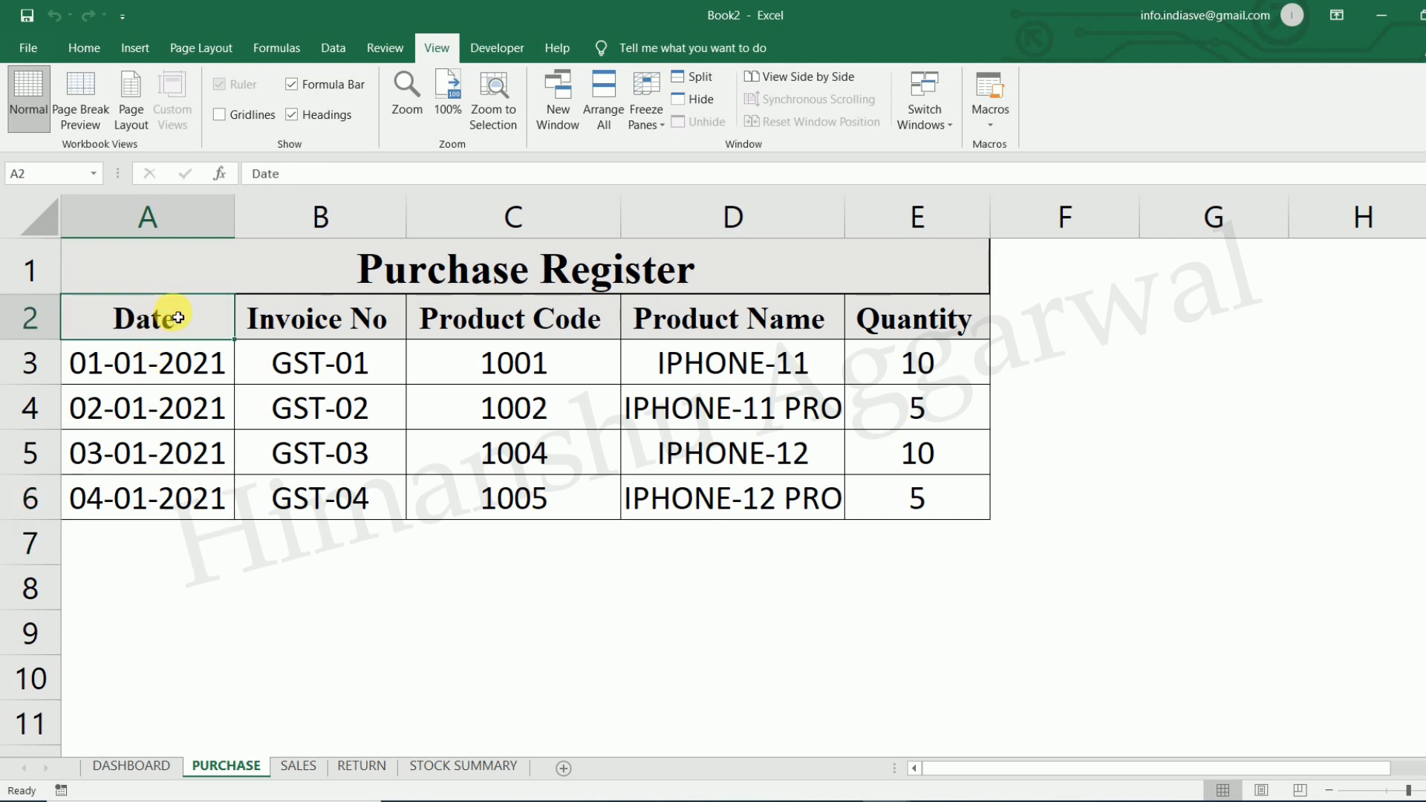
left_click(126, 766)
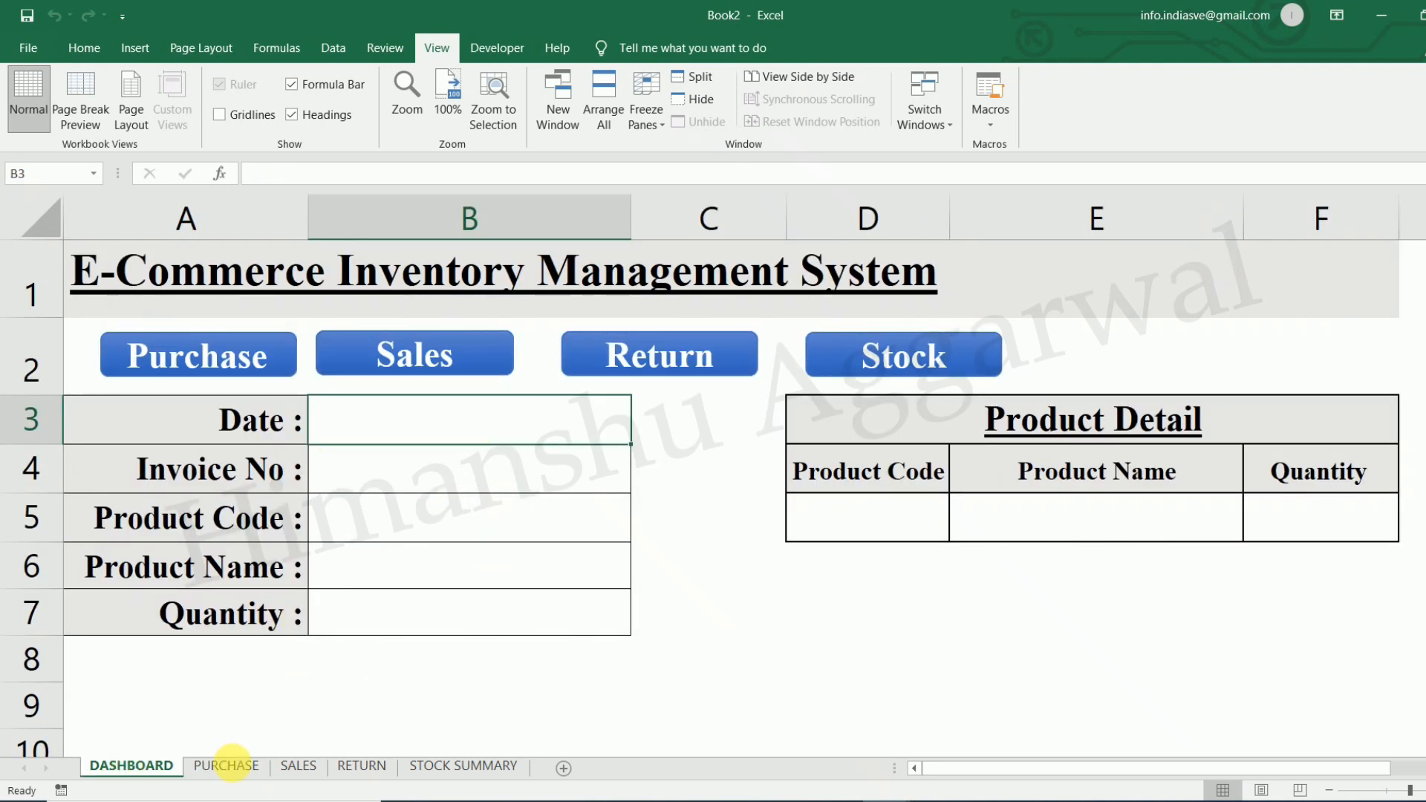
left_click(230, 765)
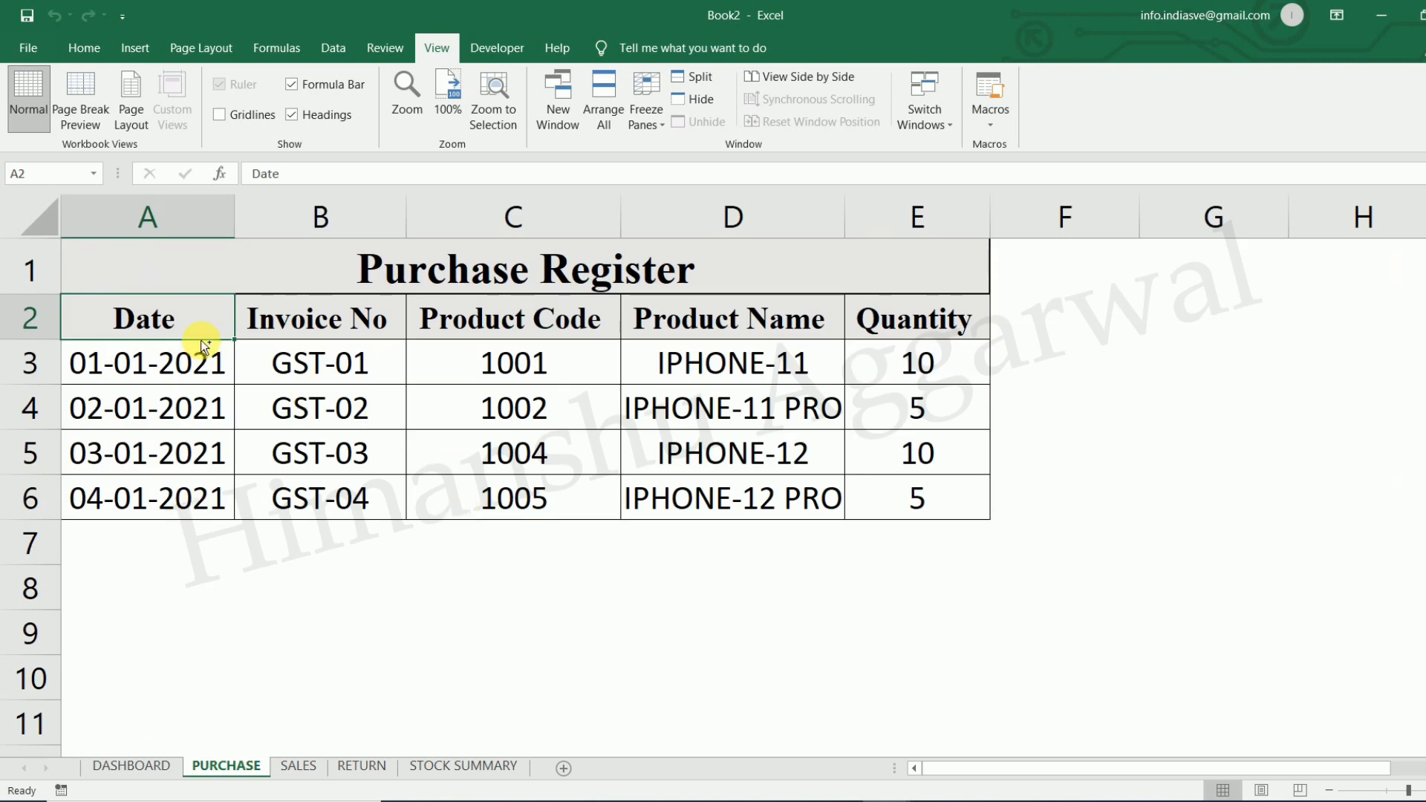
key("ctrl+Down")
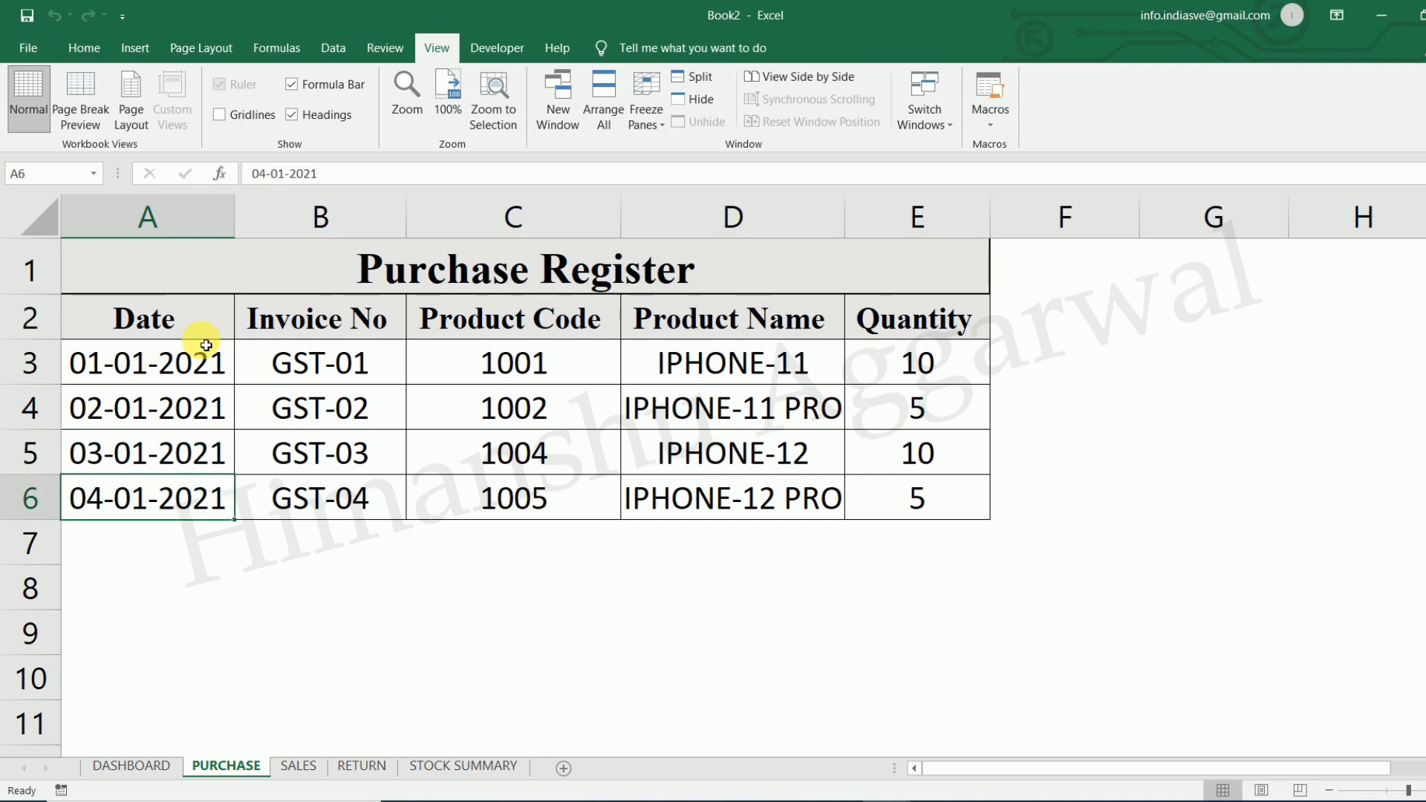
key("Down")
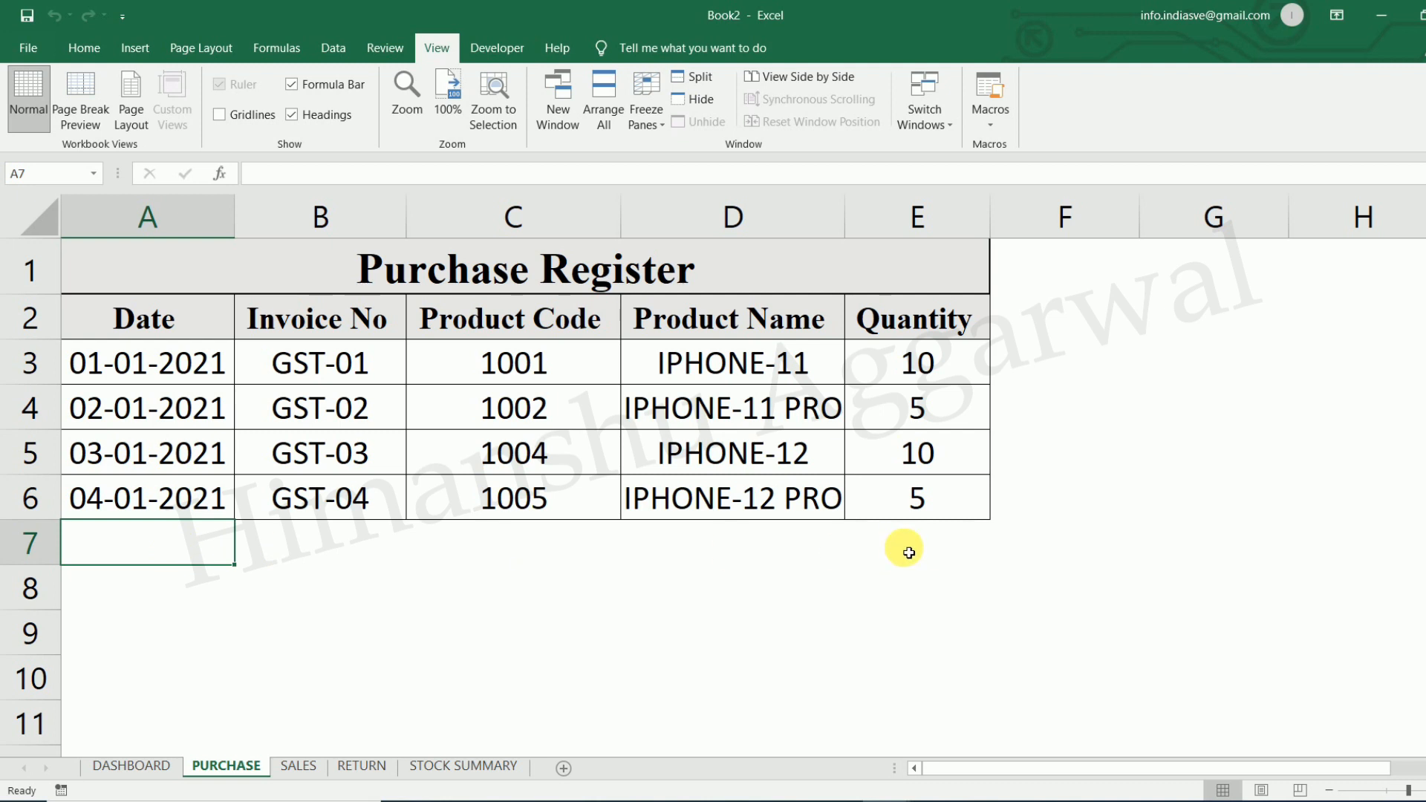
left_click(131, 765)
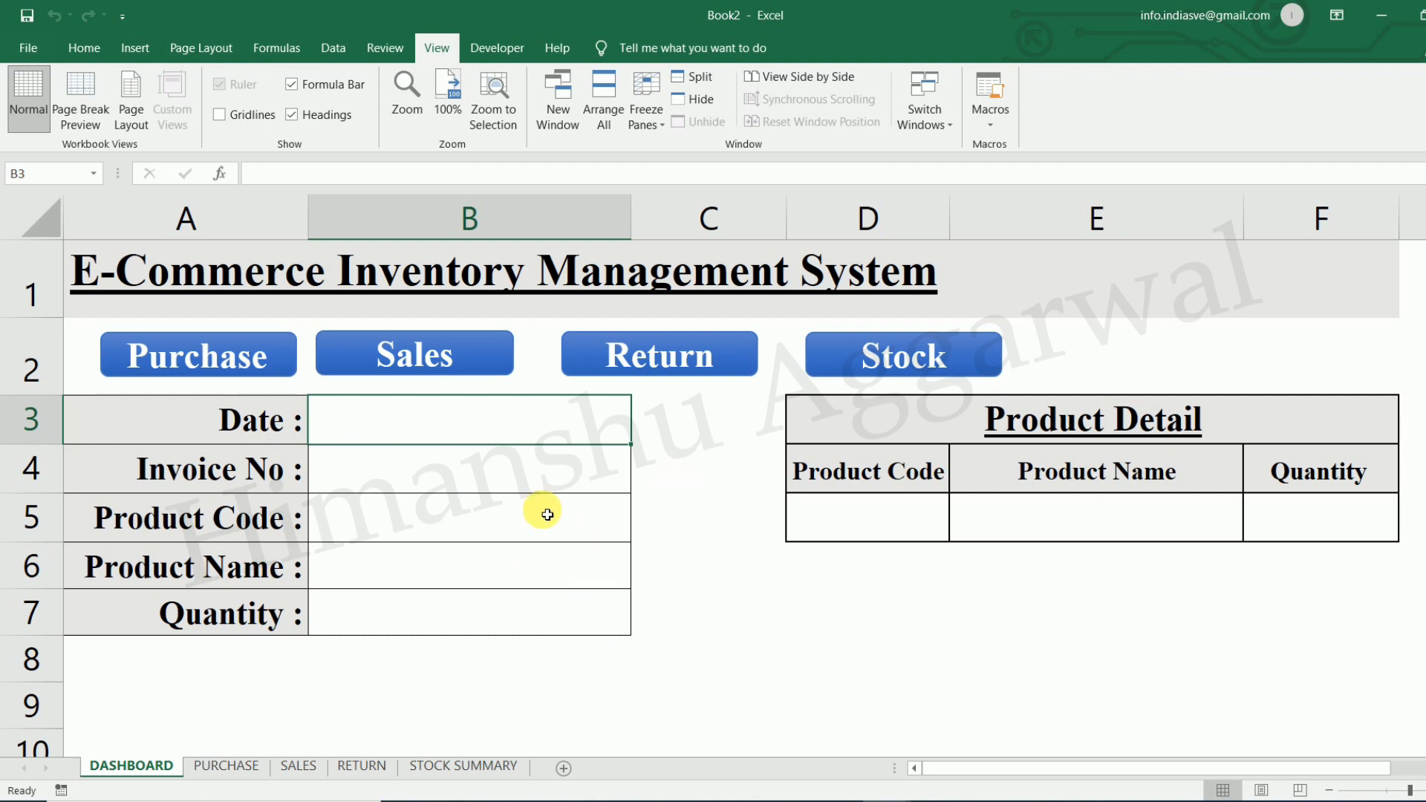
left_click(297, 765)
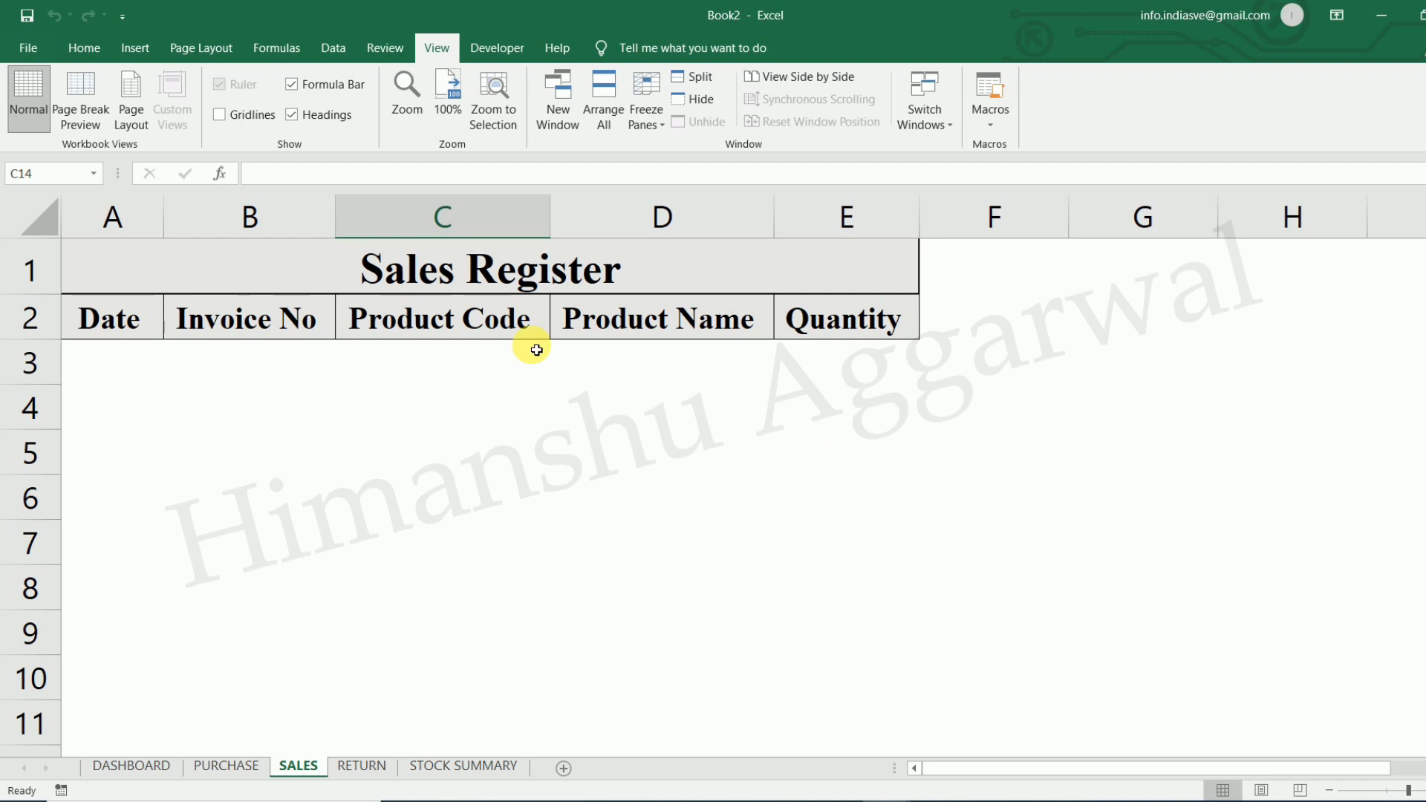
Enter the date 01-01-2021 in the DASHBOARD form for a sales entry.
left_click(144, 765)
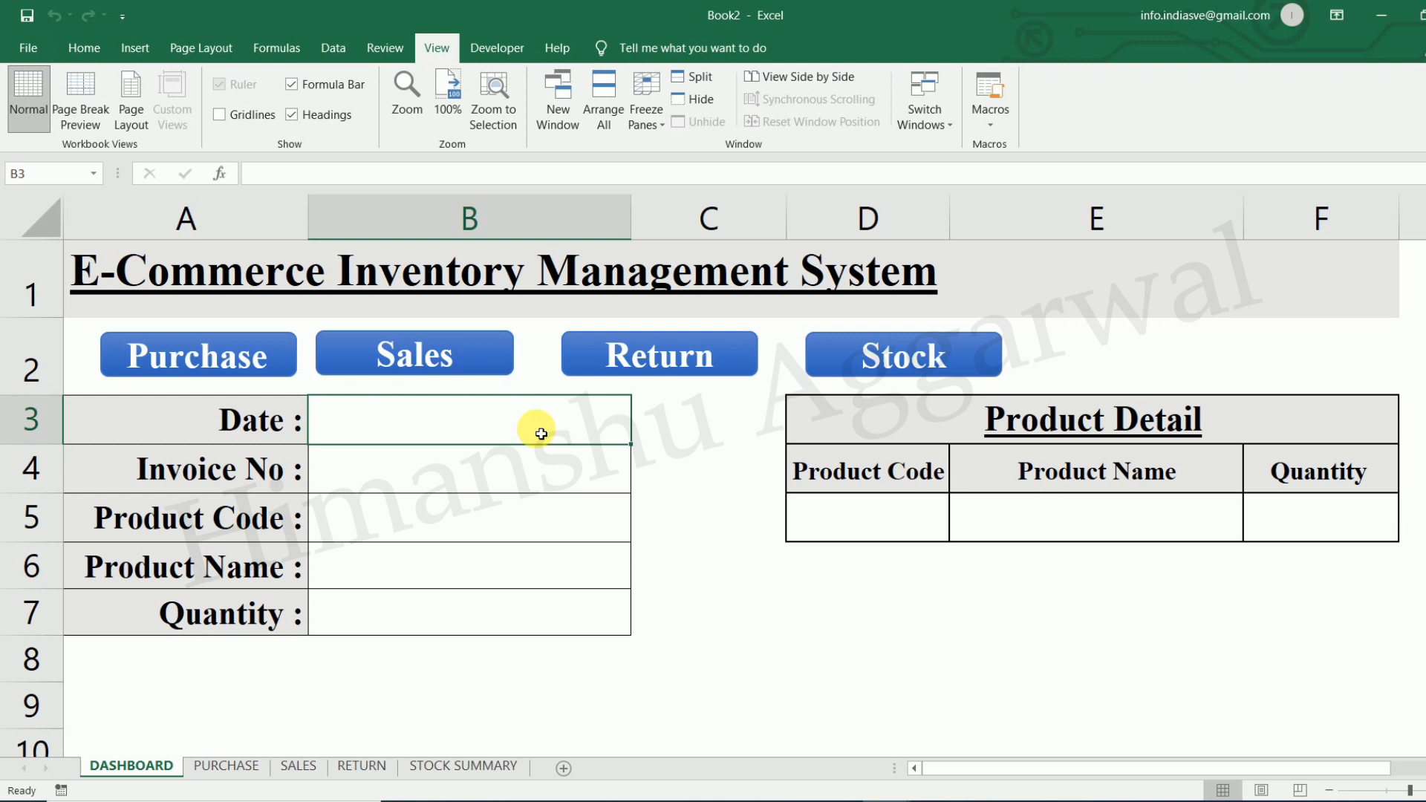
type("1/1/021")
key("Return")
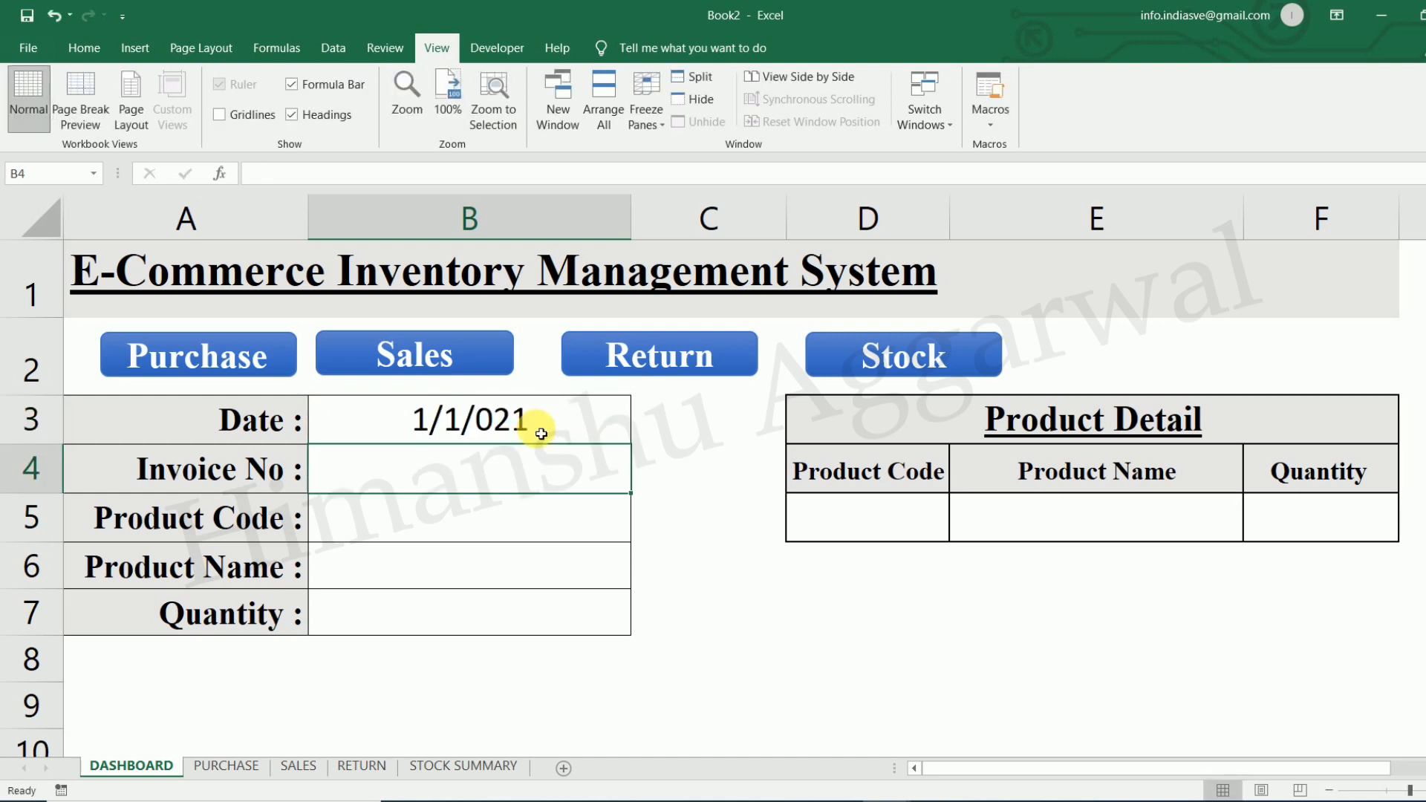
left_click(541, 434)
type("1/1/")
type("2021")
key("Return")
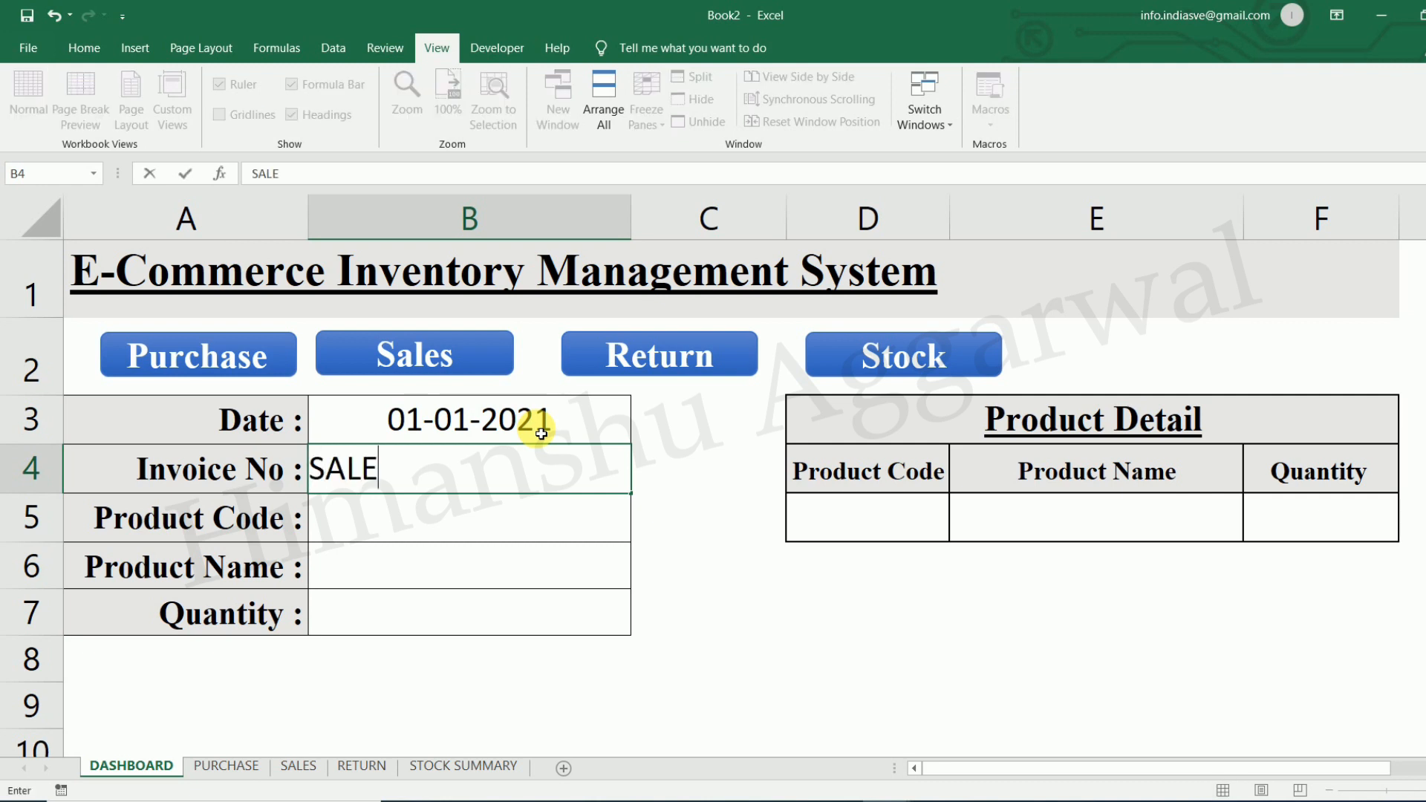
Enter GSTS-01 as the invoice number of the sales entry.
type("GST-01")
key("Return")
key("Up")
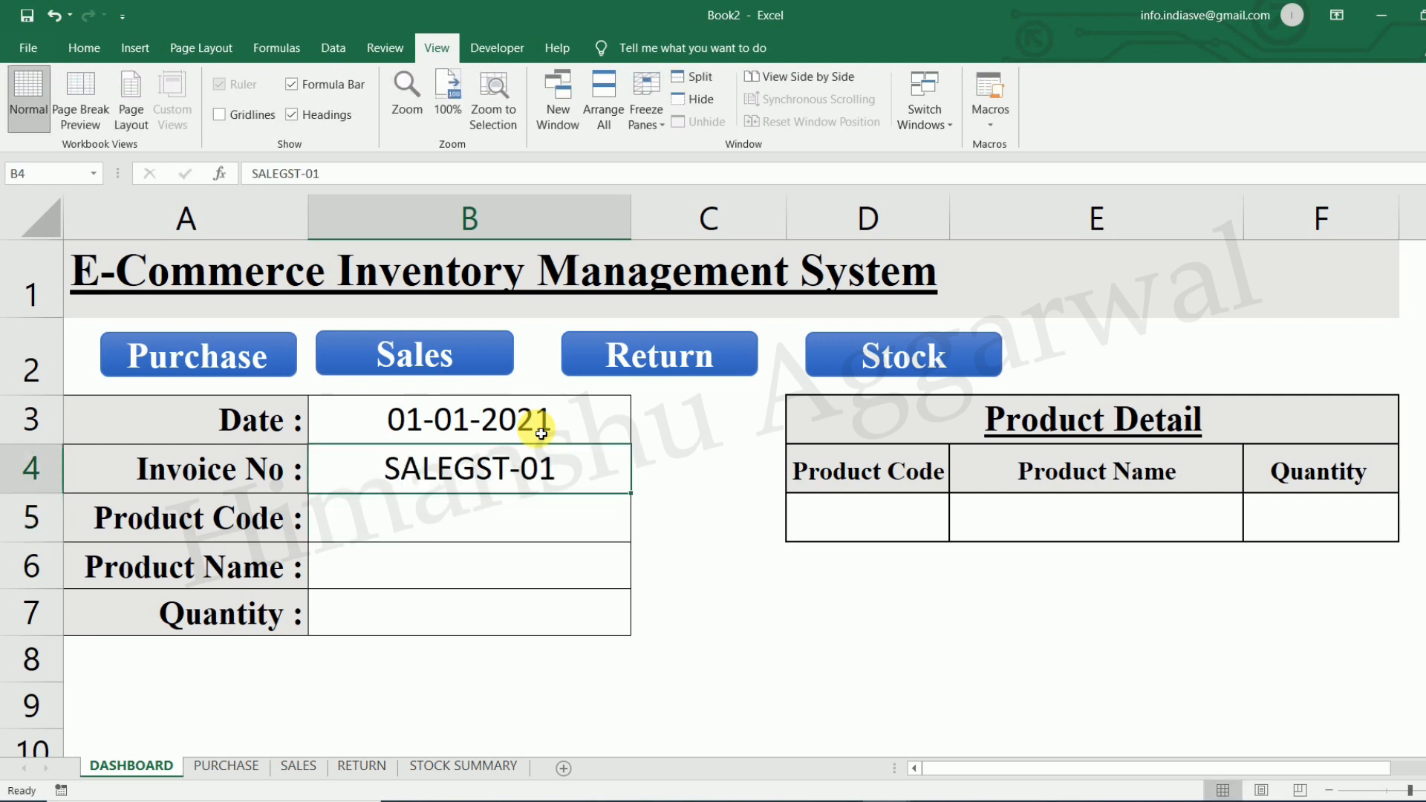
type("GSTS0")
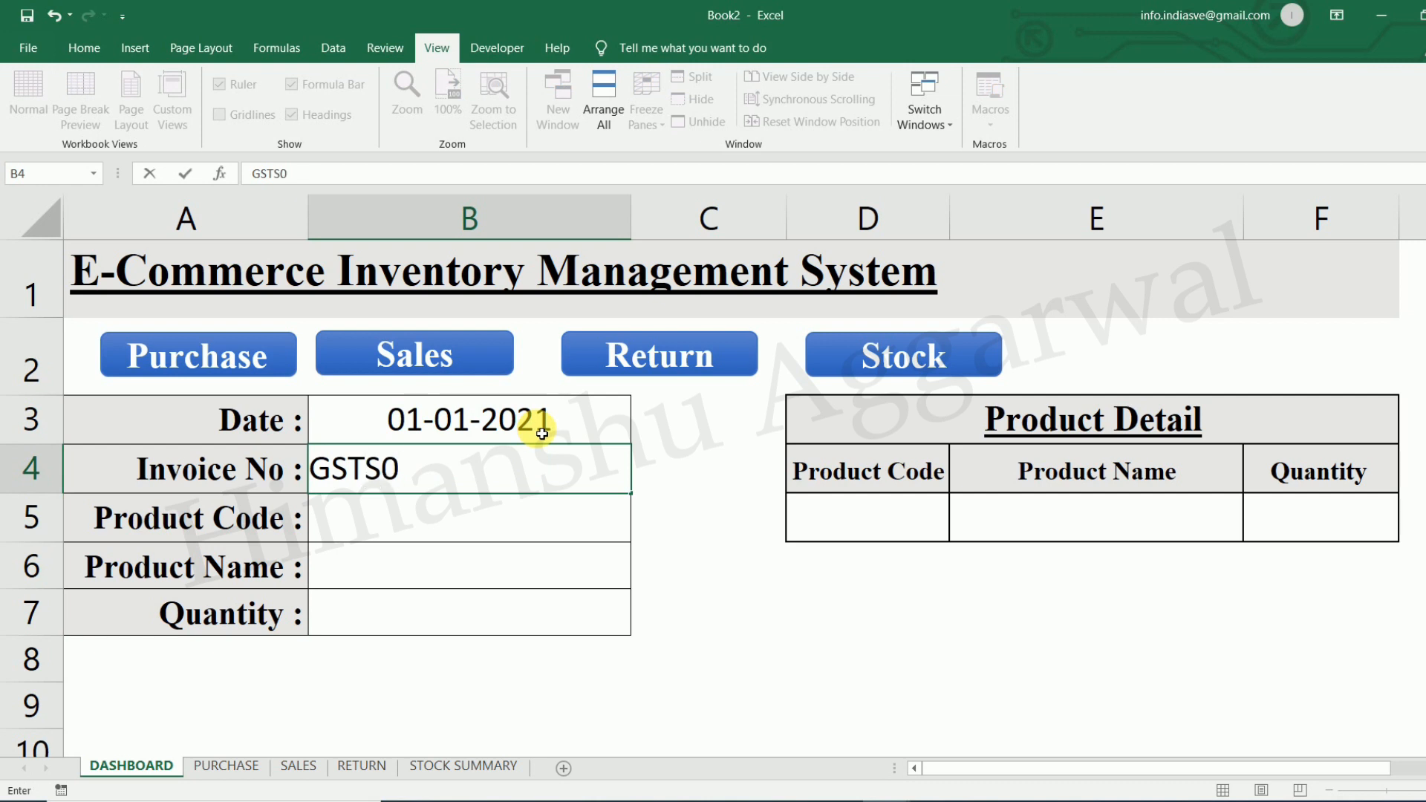
key("Page_Down")
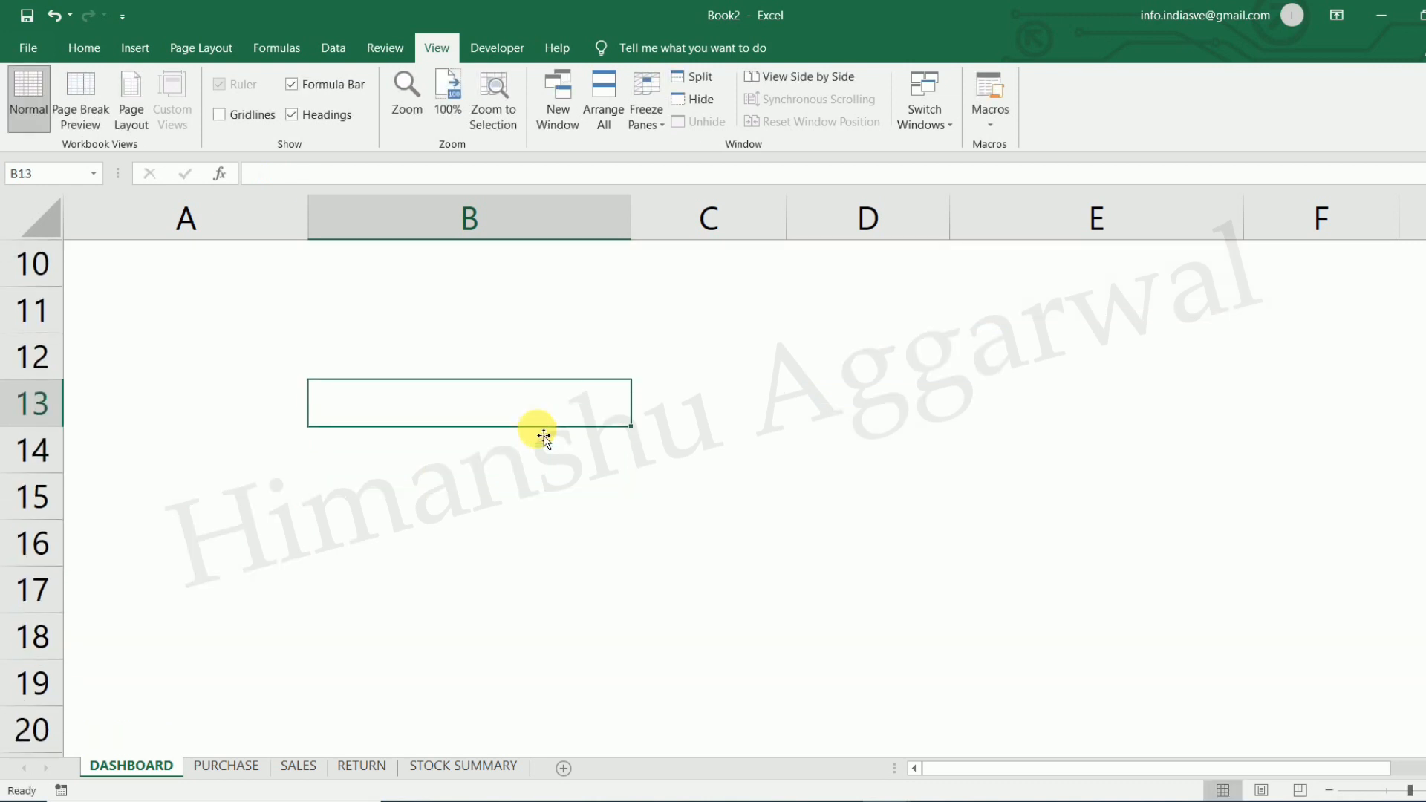
scroll(544, 438, "up", 3)
left_click(531, 473)
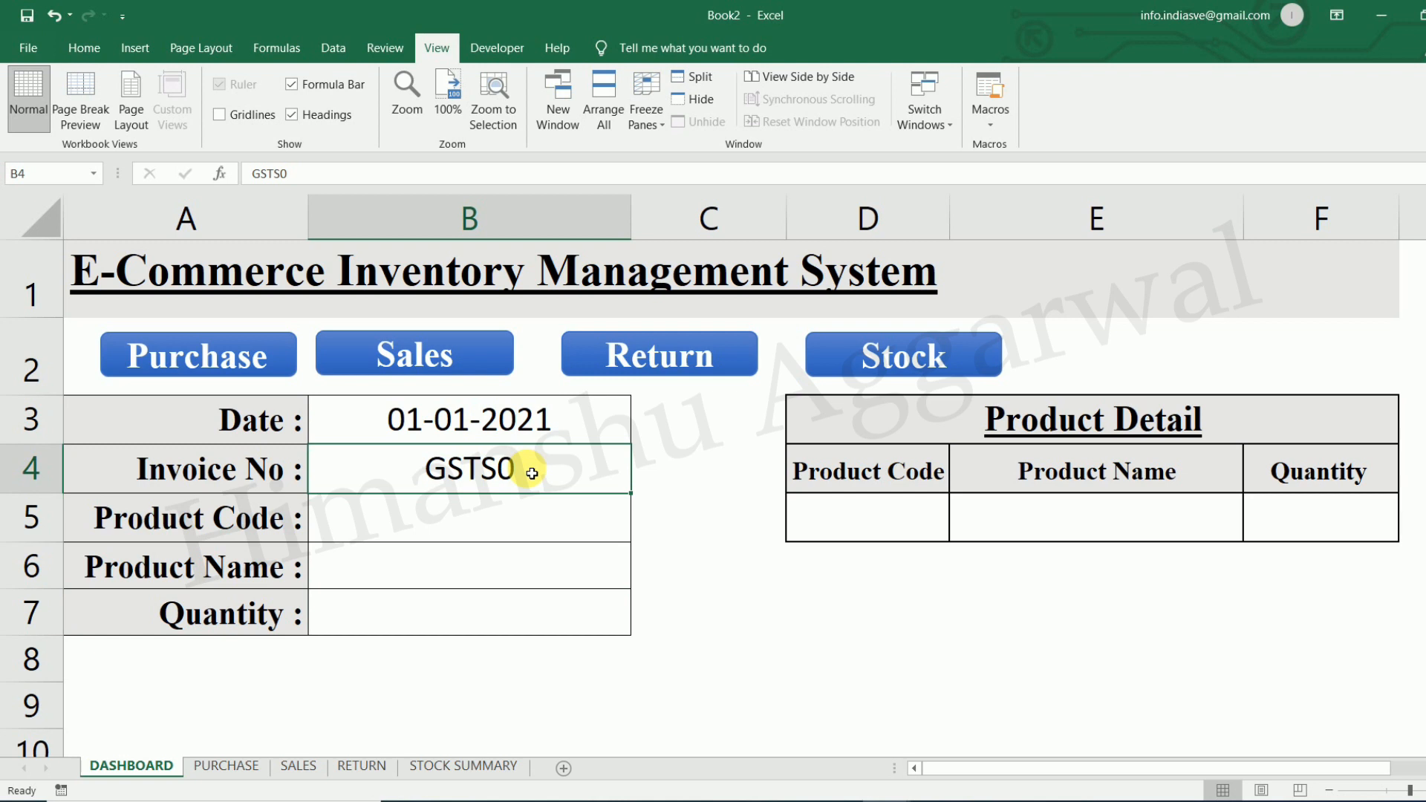
type("GST")
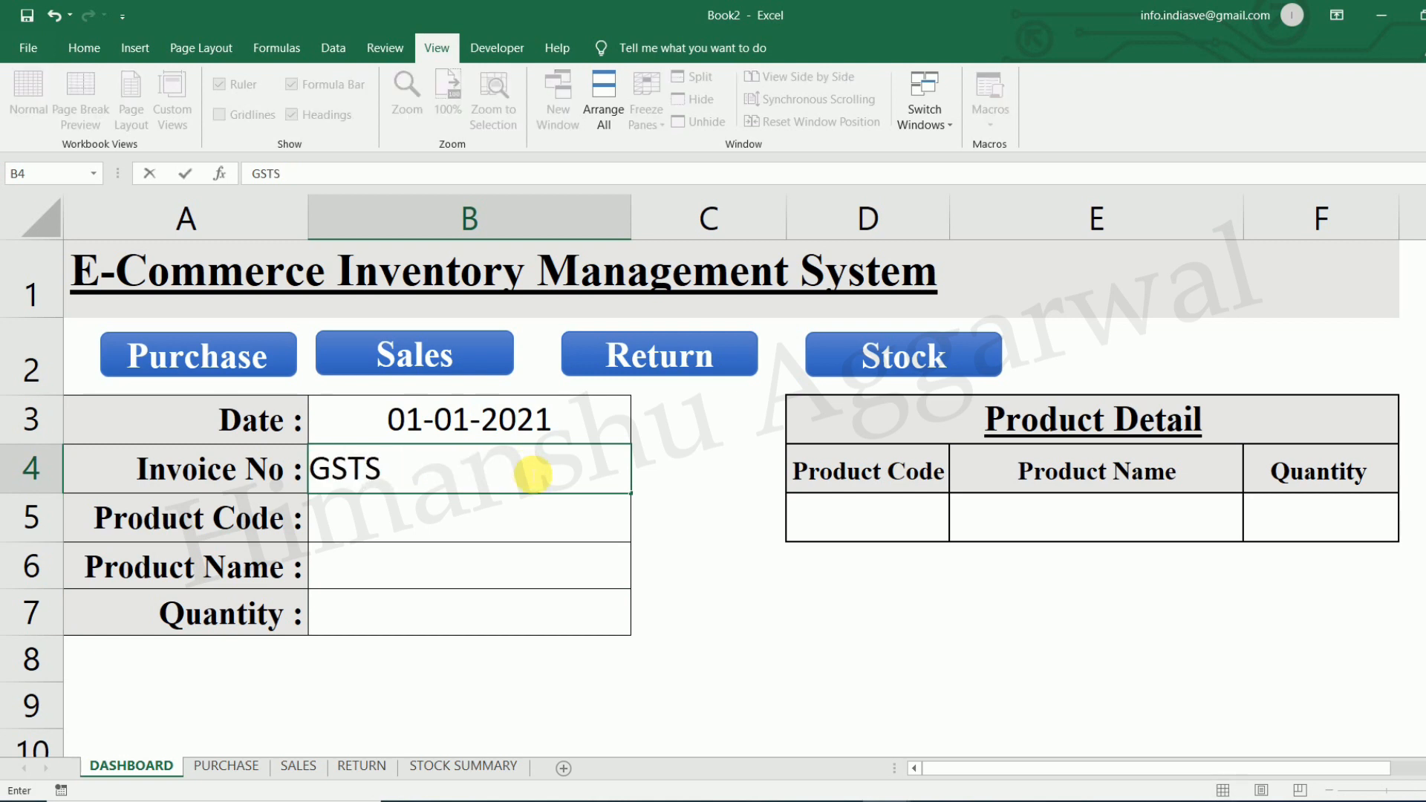
key("Return")
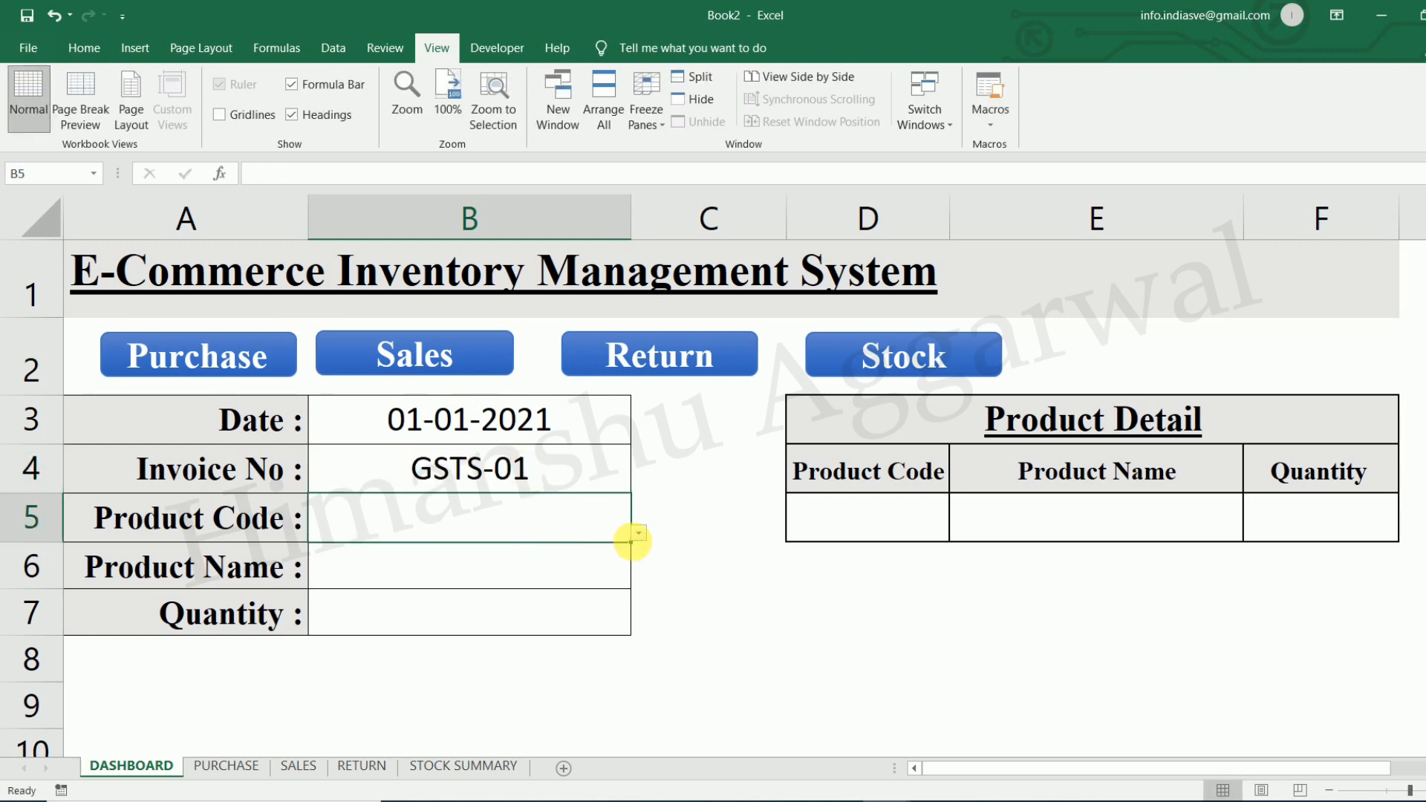
Choose product code 1001 for the sales entry and set its quantity to 2.
left_click(639, 533)
left_click(375, 242)
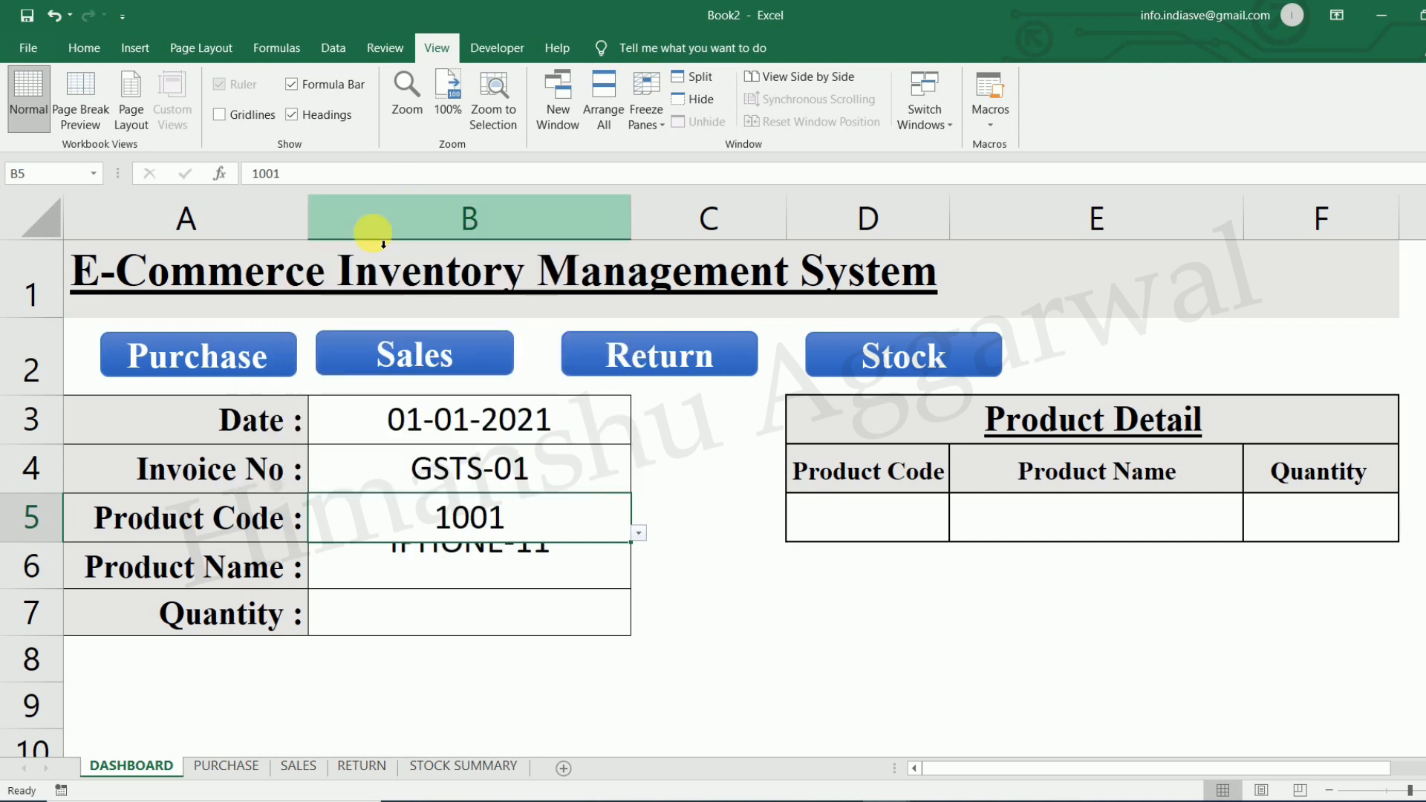
left_click(508, 610)
type("2")
key("Return")
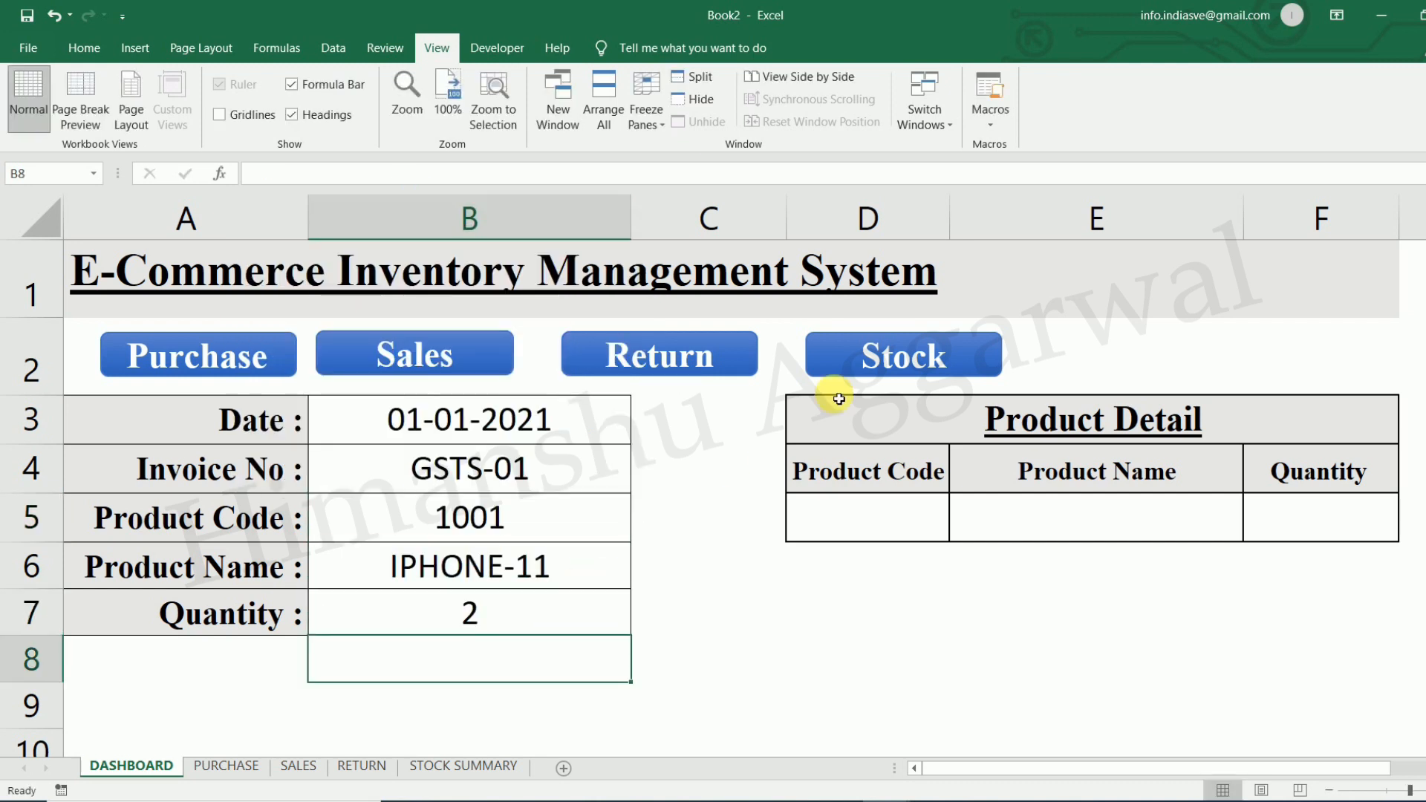
Copy the filled-in sales entry values in B3:B7 of the DASHBOARD sheet.
left_click(566, 619)
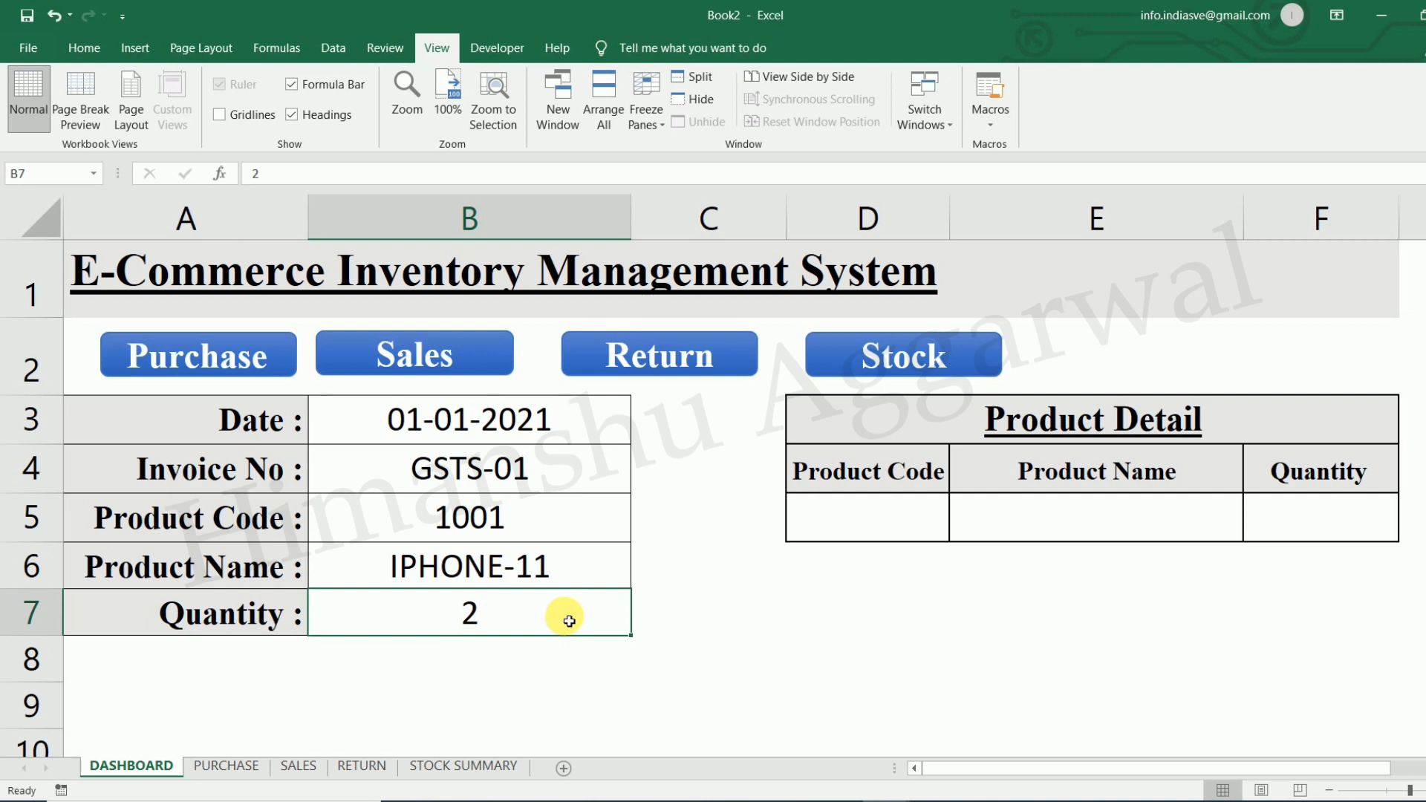
left_click(502, 417)
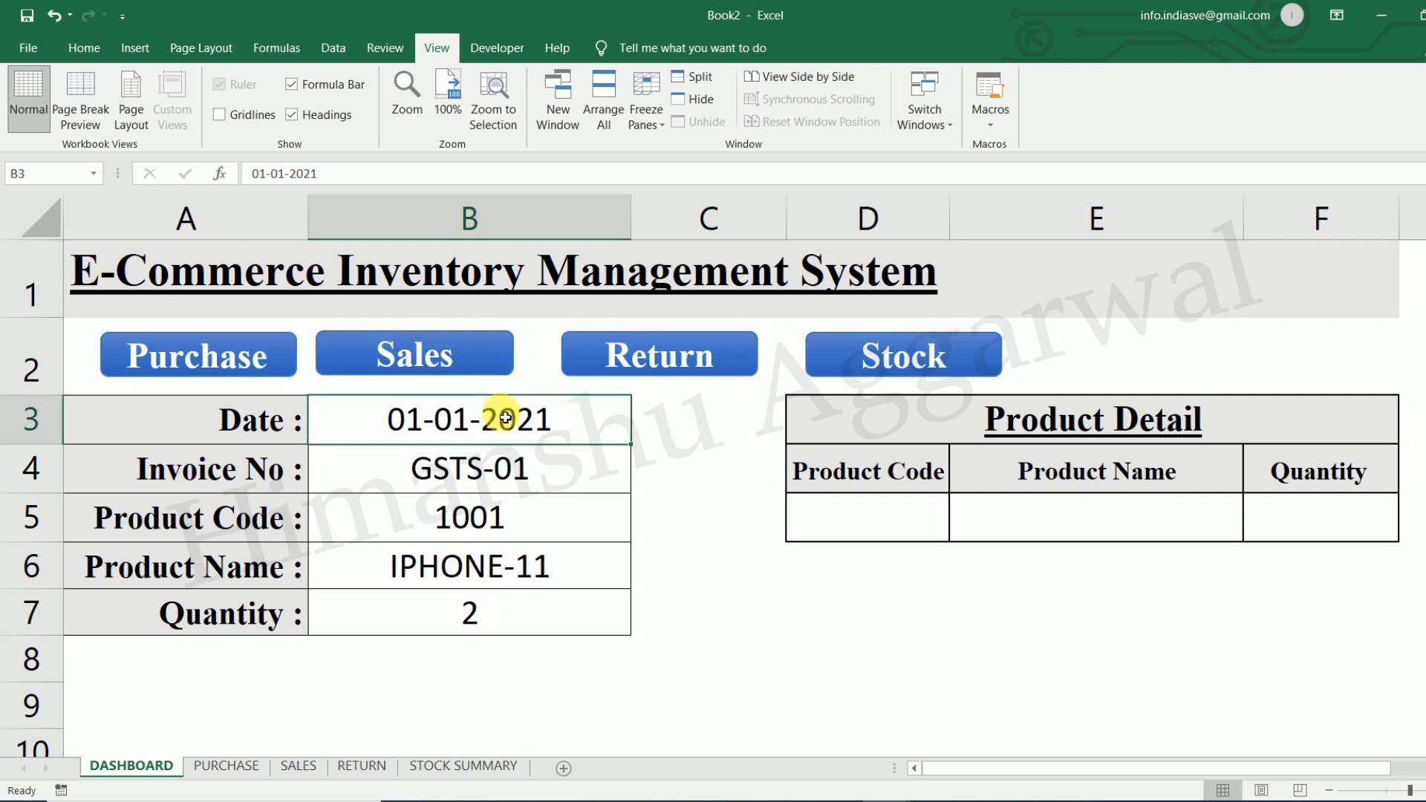
left_click(300, 767)
left_click(149, 767)
left_click_drag(518, 445, 520, 635)
key("ctrl+c")
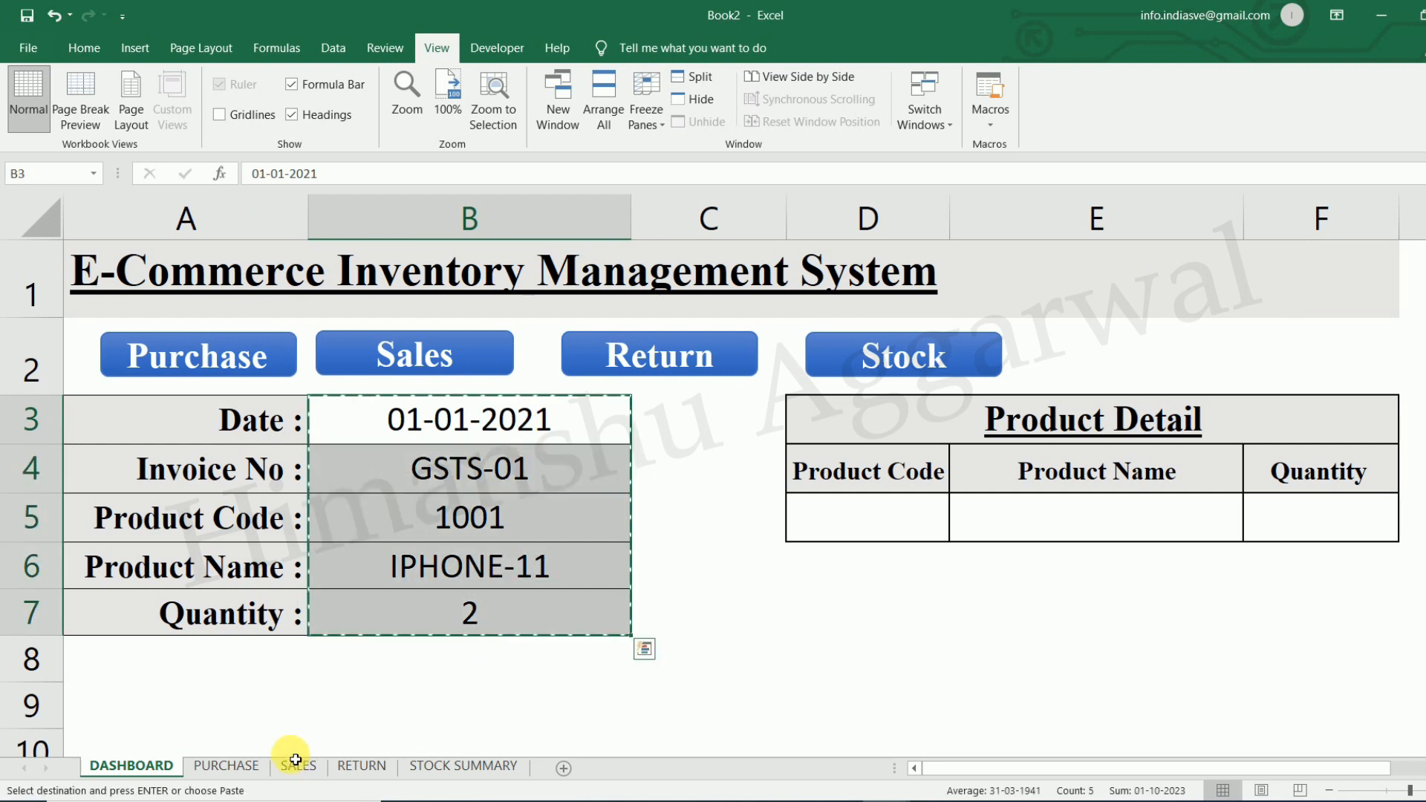
Paste the copied sales entry into the SALES sheet from A3 as transposed values.
left_click(298, 766)
left_click(117, 359)
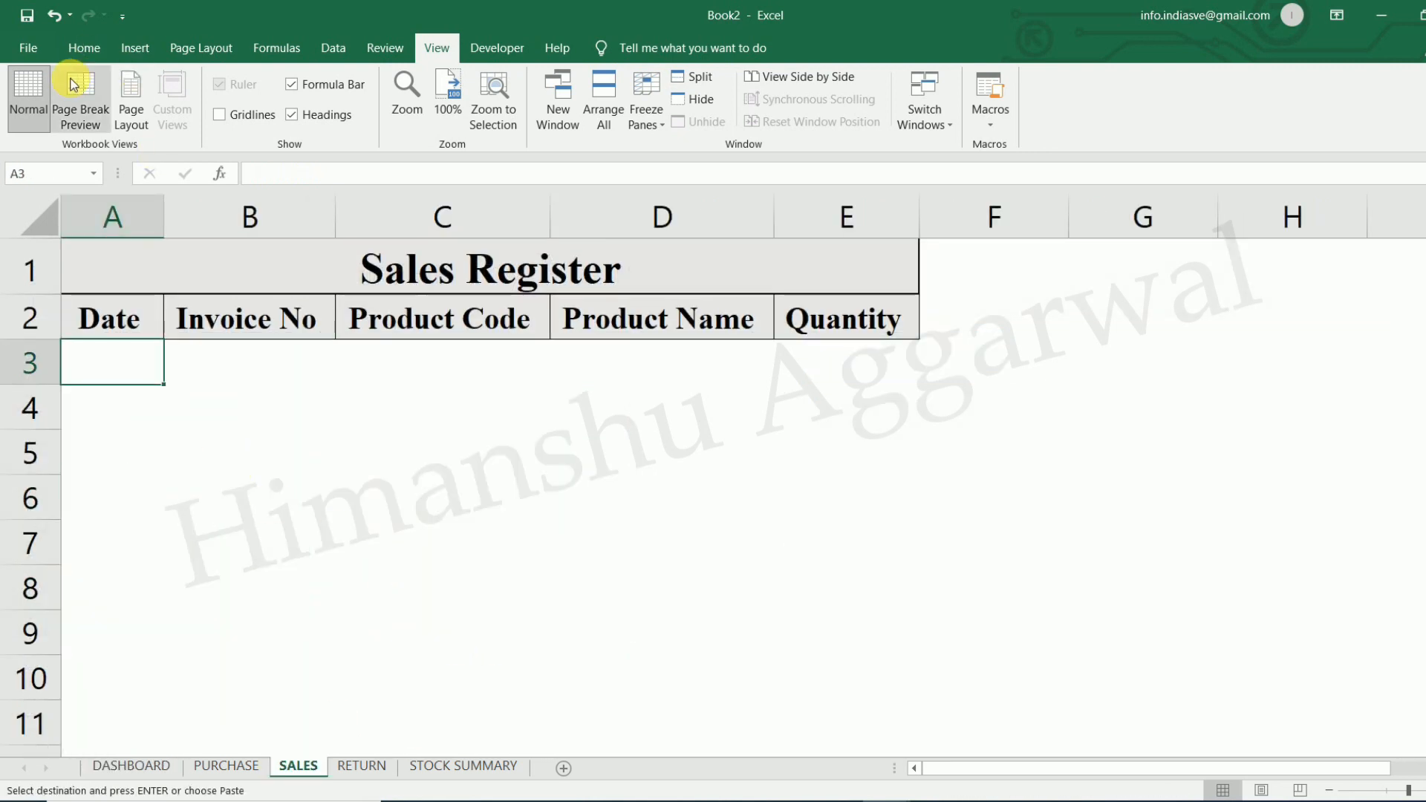
left_click(84, 48)
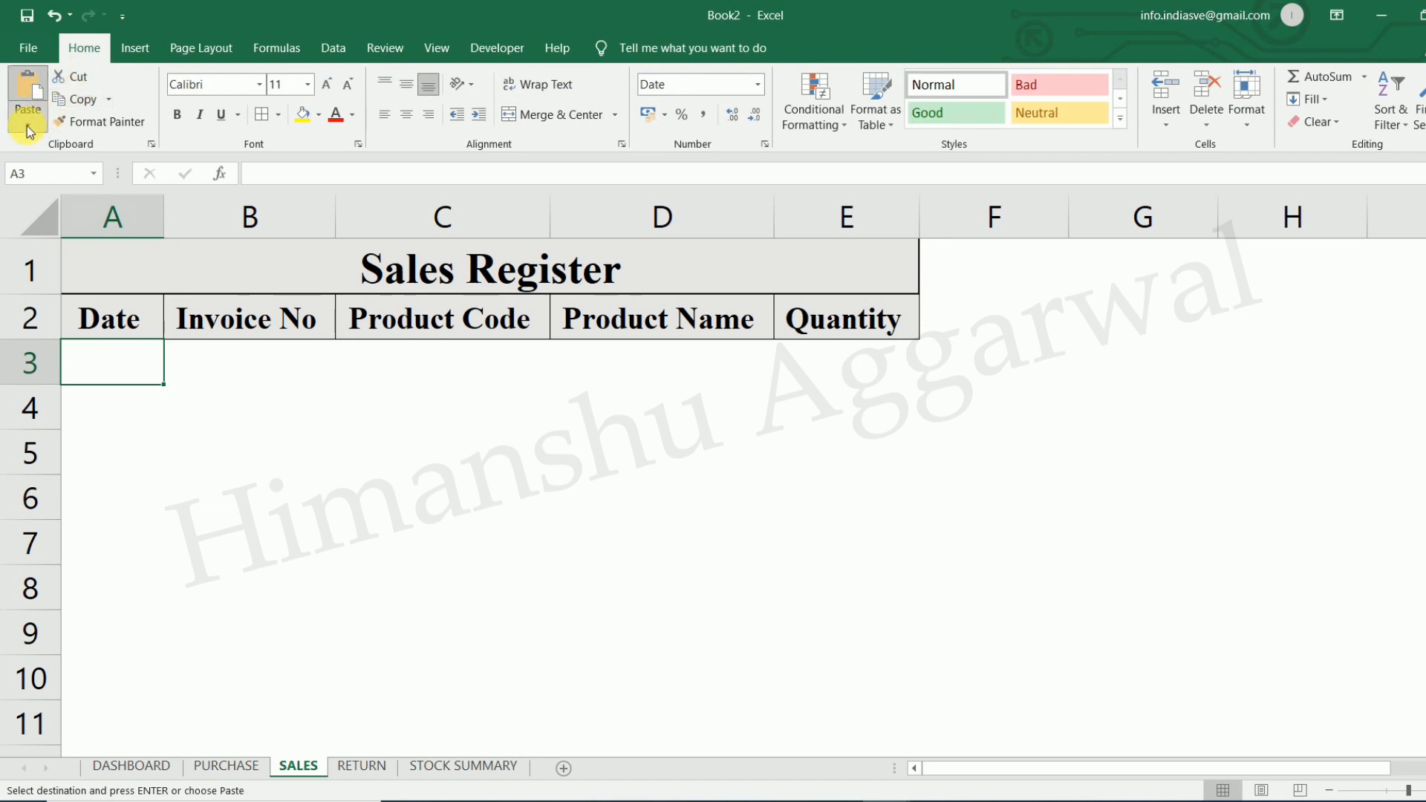
left_click(28, 125)
left_click(82, 348)
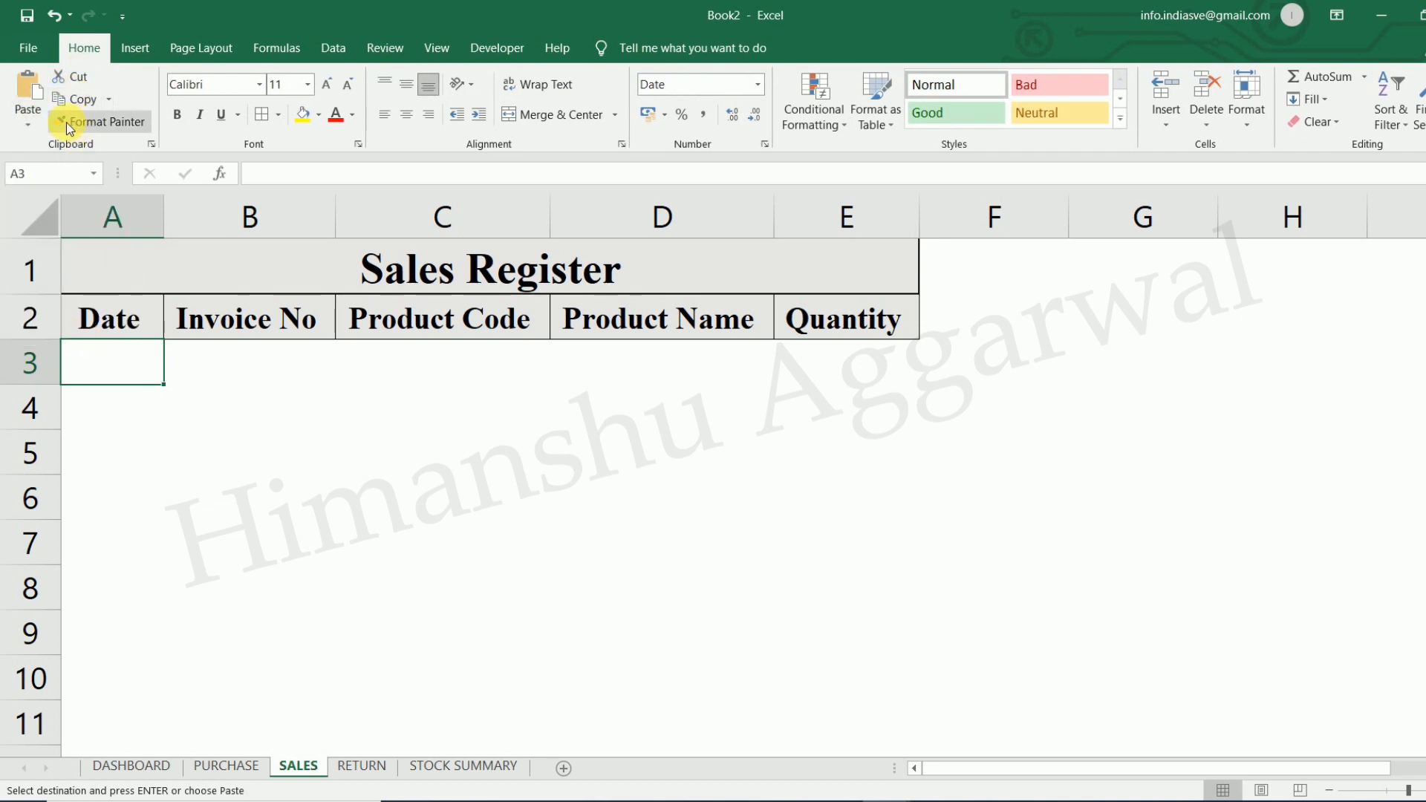
left_click(27, 122)
left_click(98, 333)
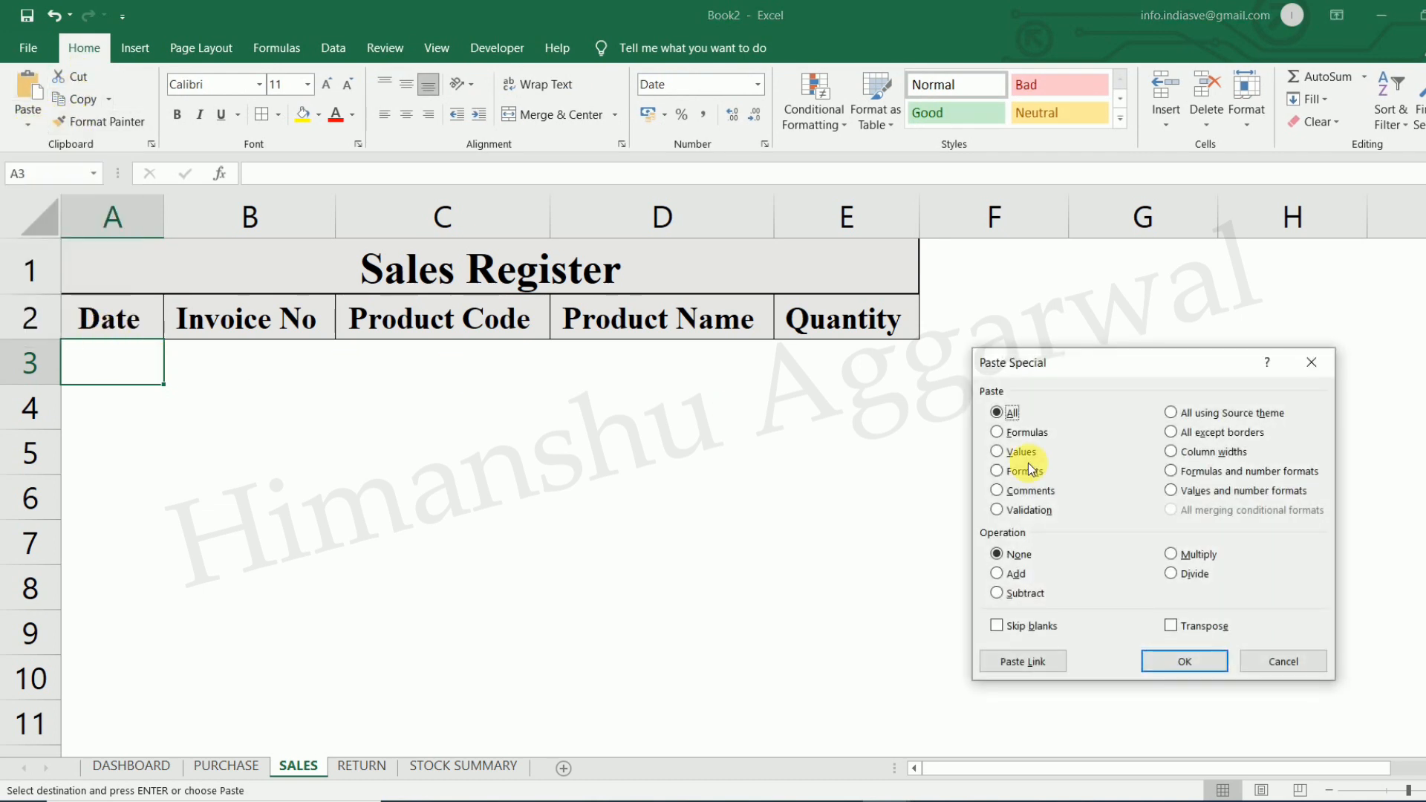
left_click(1045, 455)
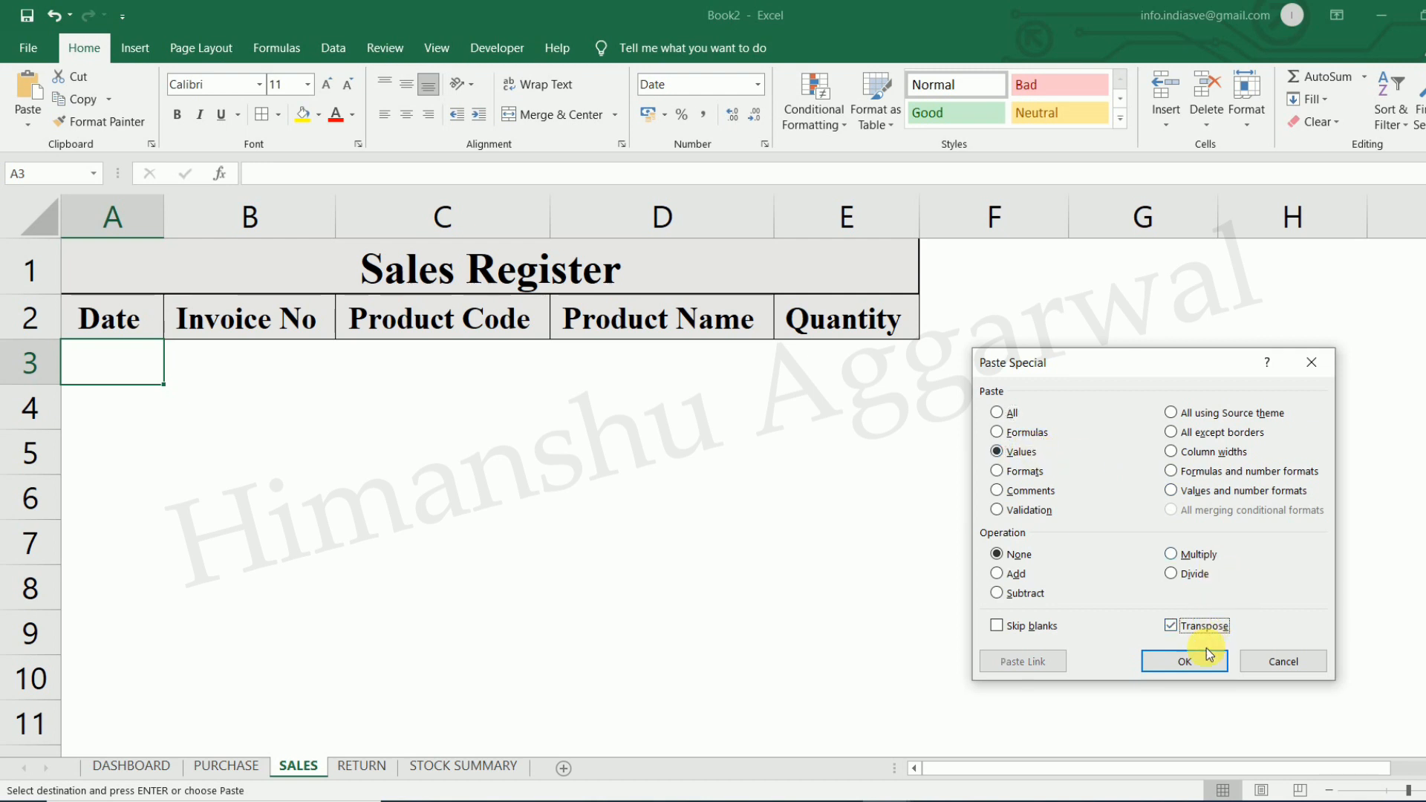
left_click(1186, 661)
Add borders and centre alignment to the pasted entry in A3:E3, and autofit column A to its contents.
left_click(263, 115)
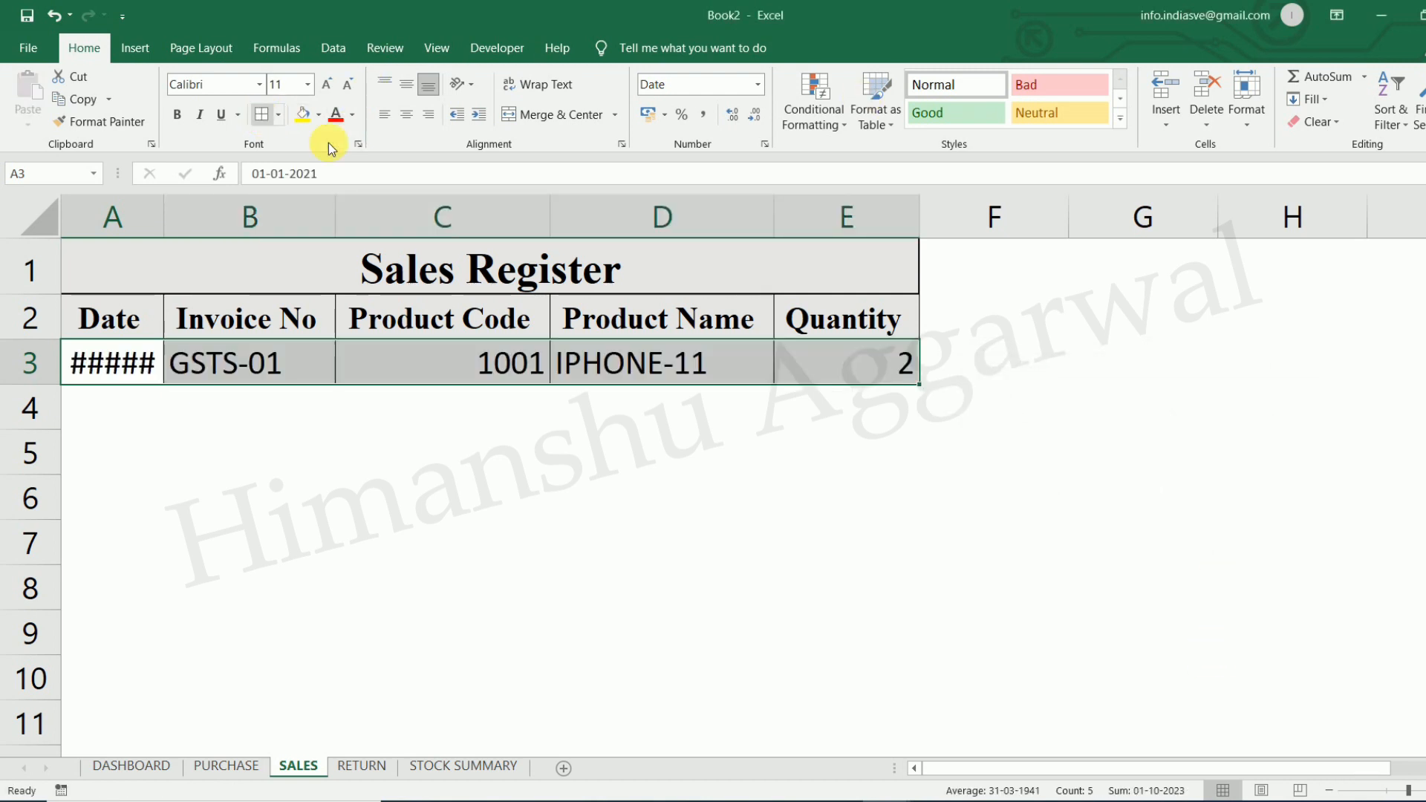
left_click(407, 114)
left_click(509, 468)
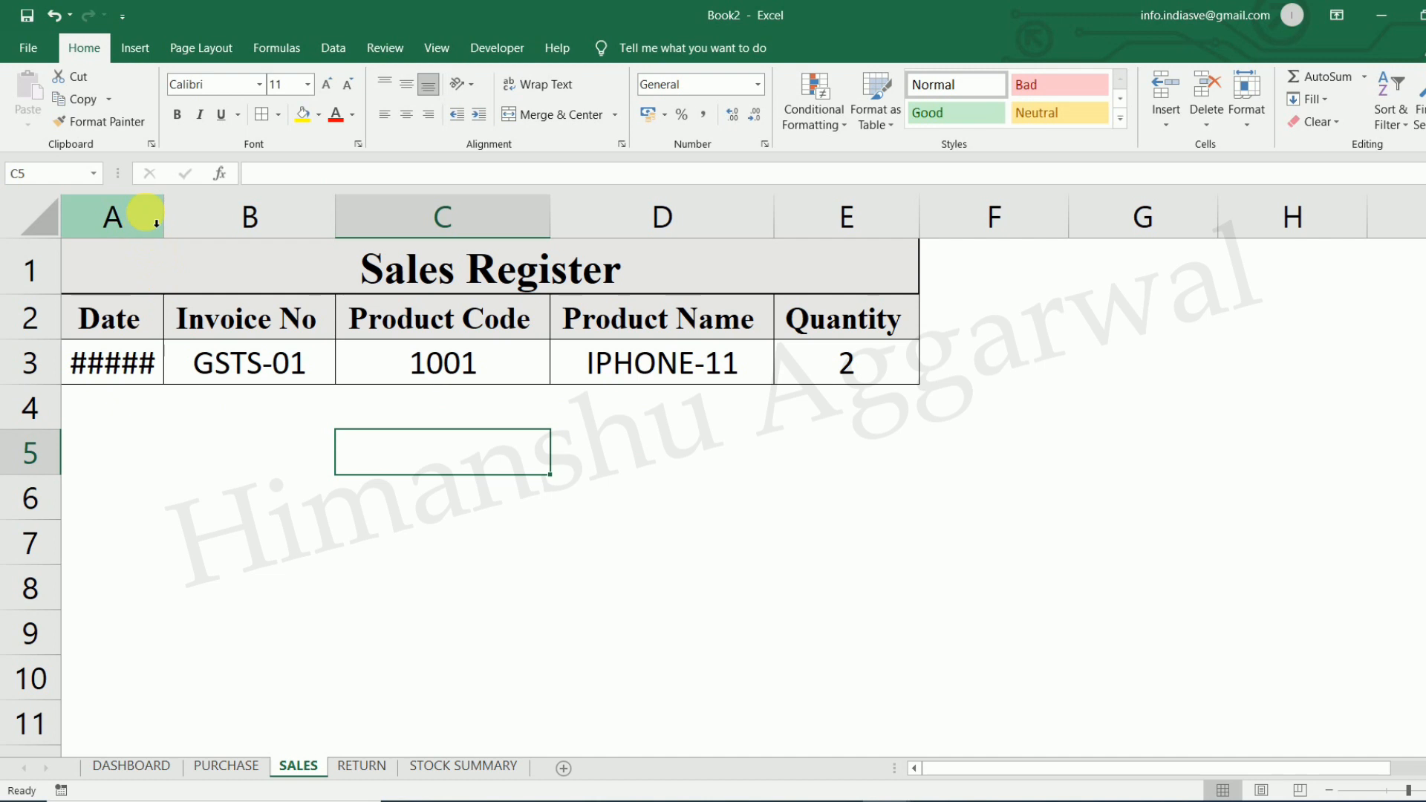
double_click(164, 216)
left_click(289, 508)
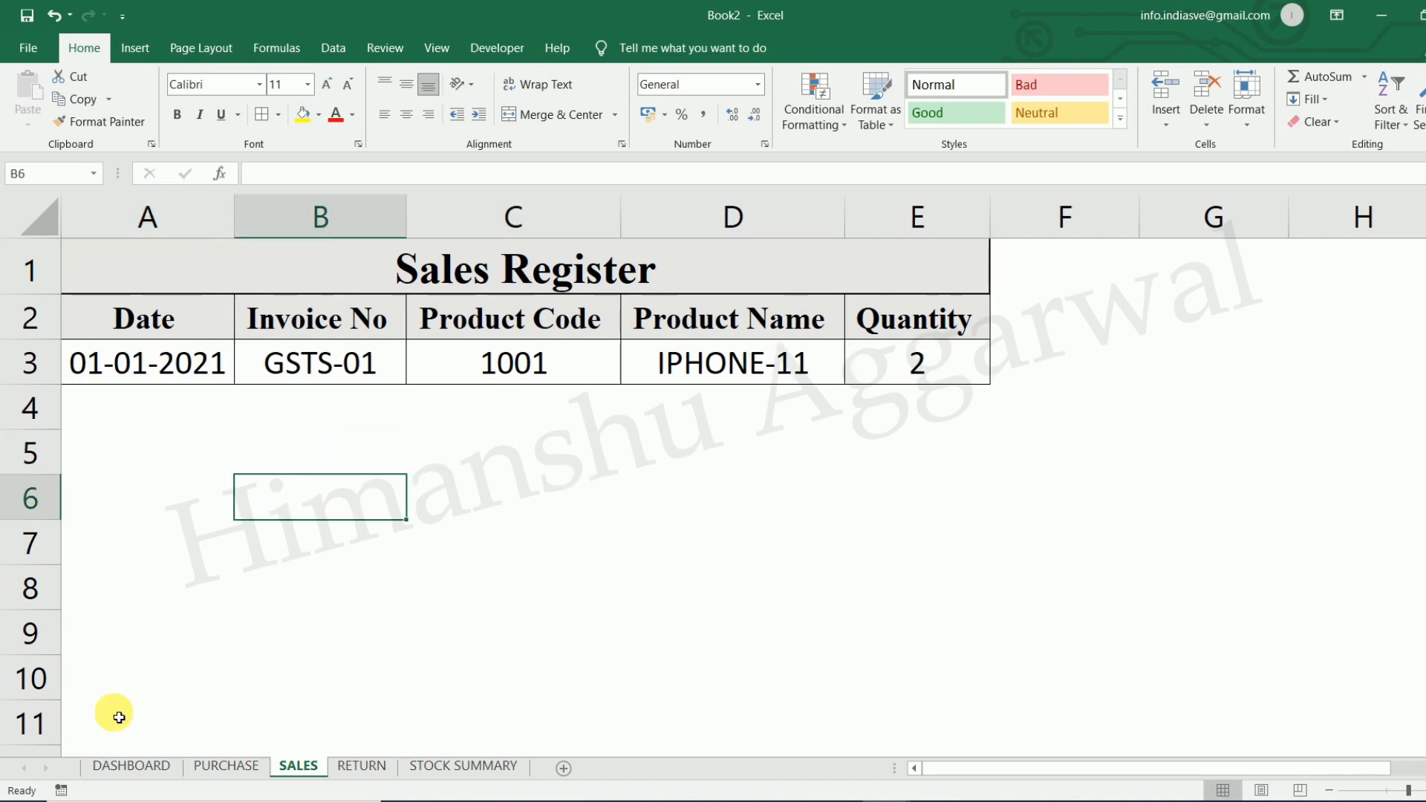
Enter the date 02-01-2021 and invoice number GSTS-02 in the DASHBOARD form for a second sales entry.
left_click(154, 770)
left_click(499, 617)
left_click(405, 420)
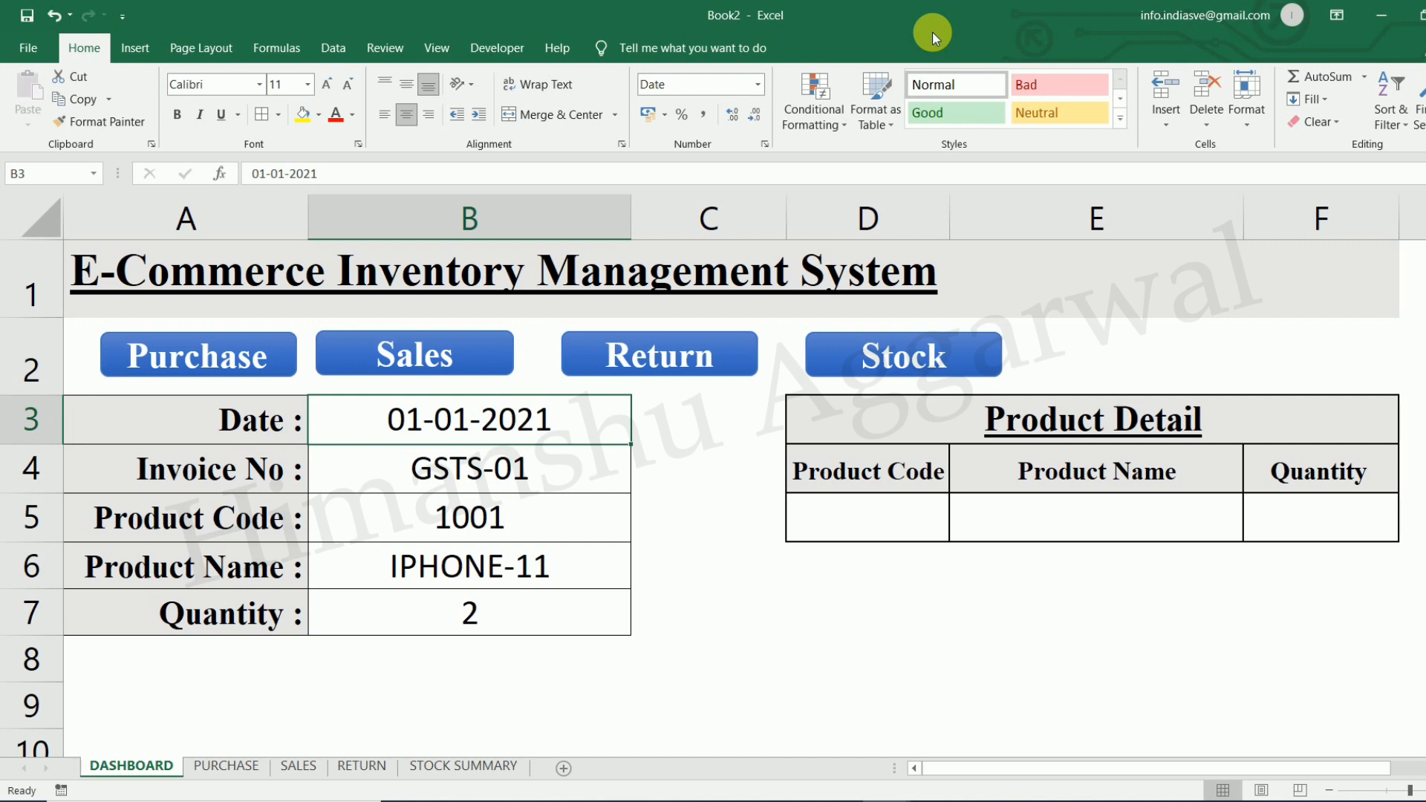
type("2/")
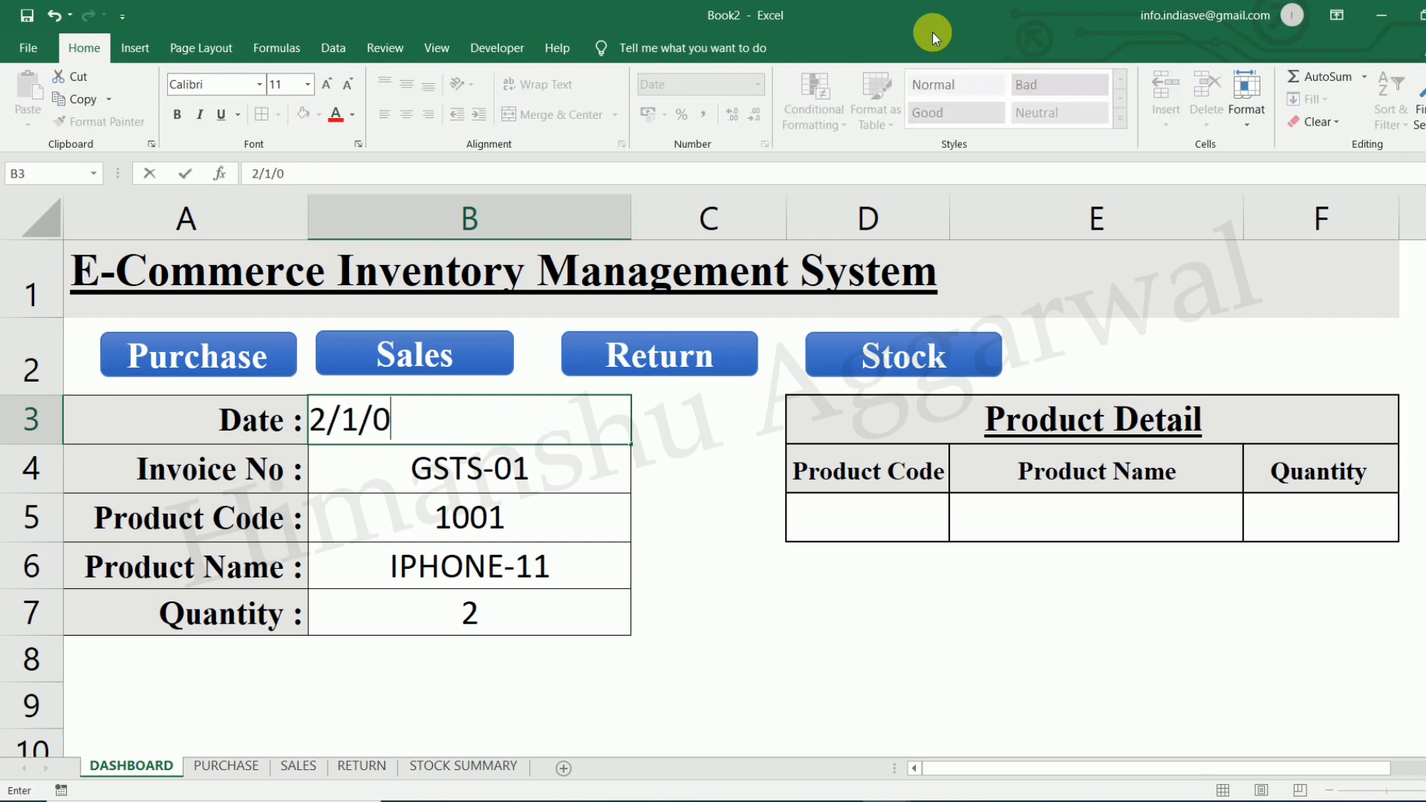
type("1/2021")
key("Return")
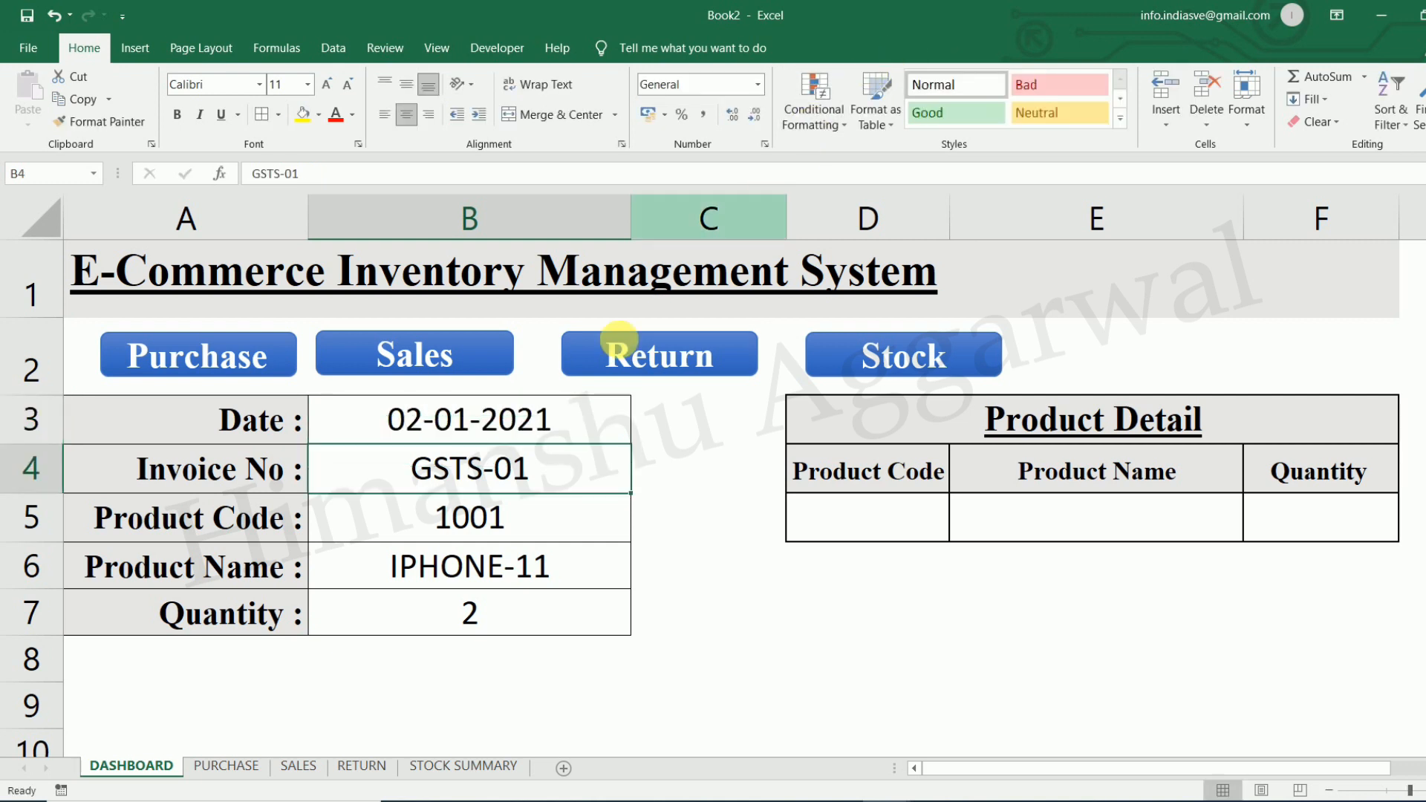
double_click(552, 481)
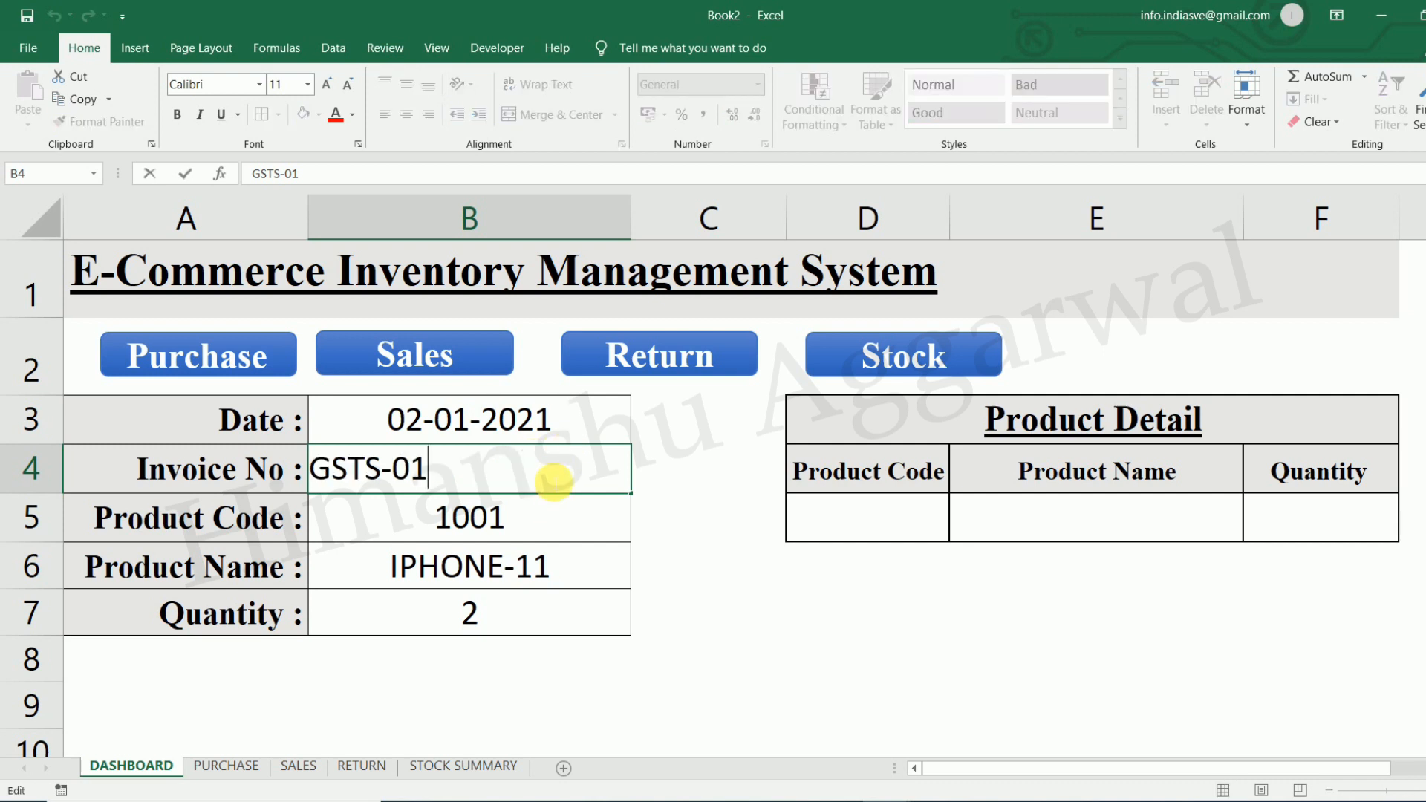
key("Return")
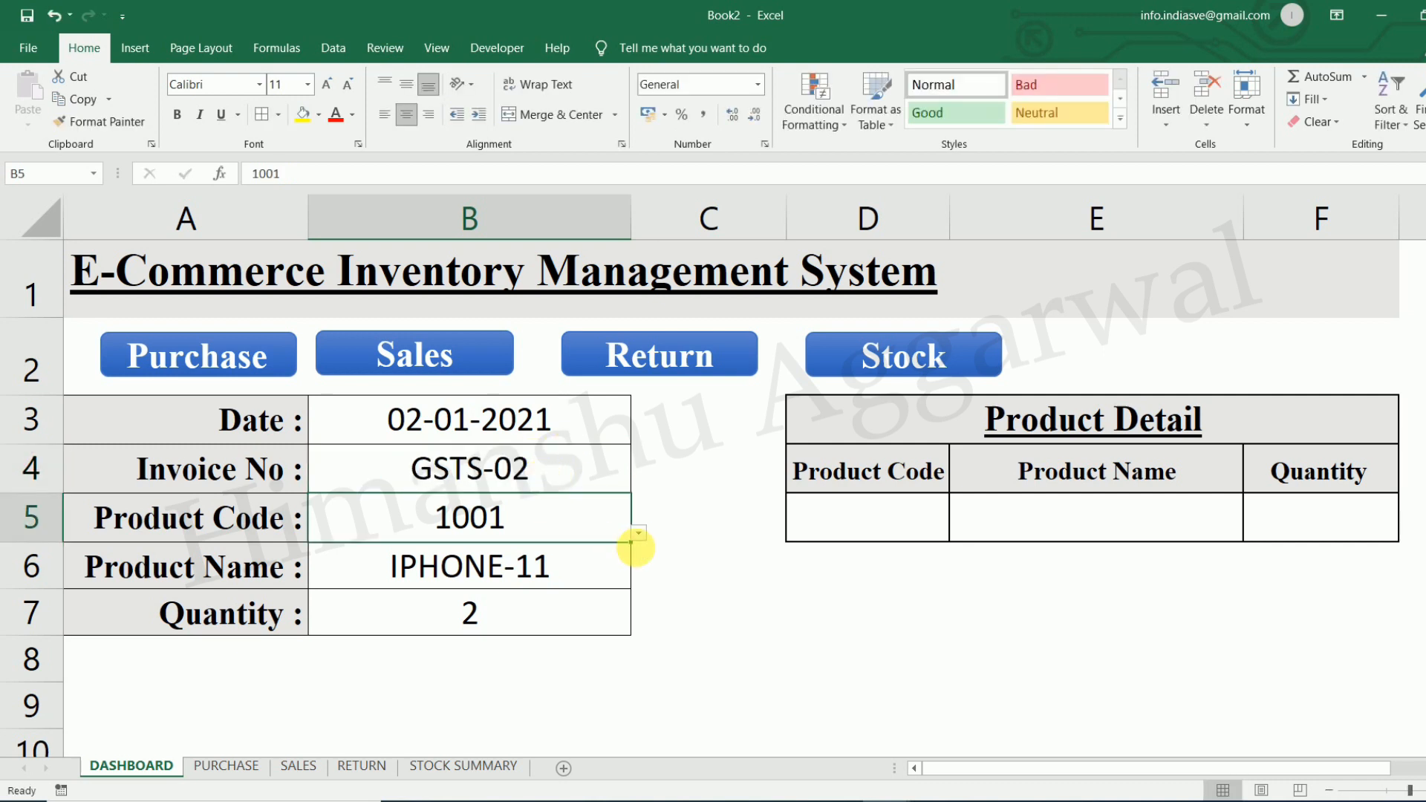
Choose product code 1002 for the second sales entry and set its quantity to 1.
left_click(638, 533)
left_click(423, 280)
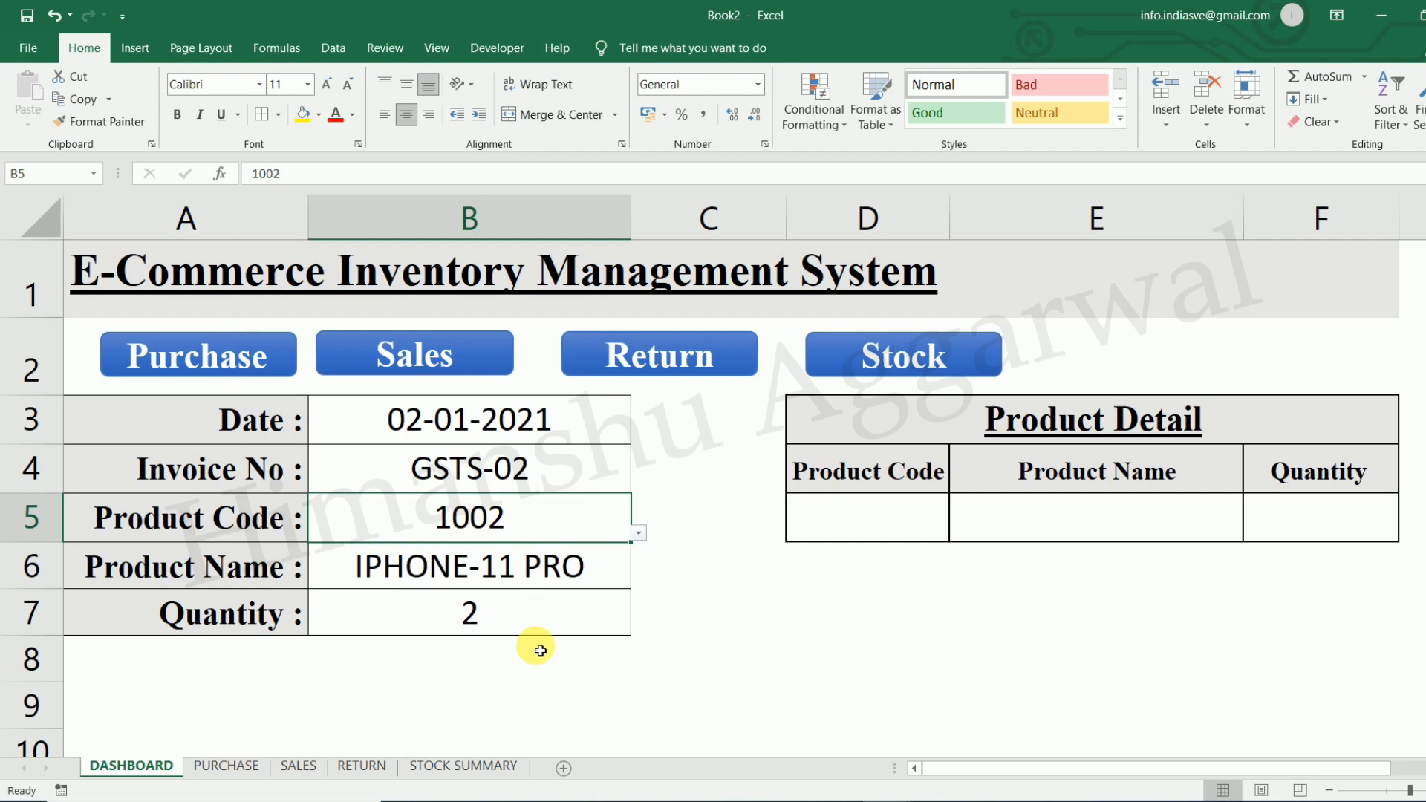
double_click(541, 608)
key("BackSpace")
type("1")
key("Return")
left_click(728, 563)
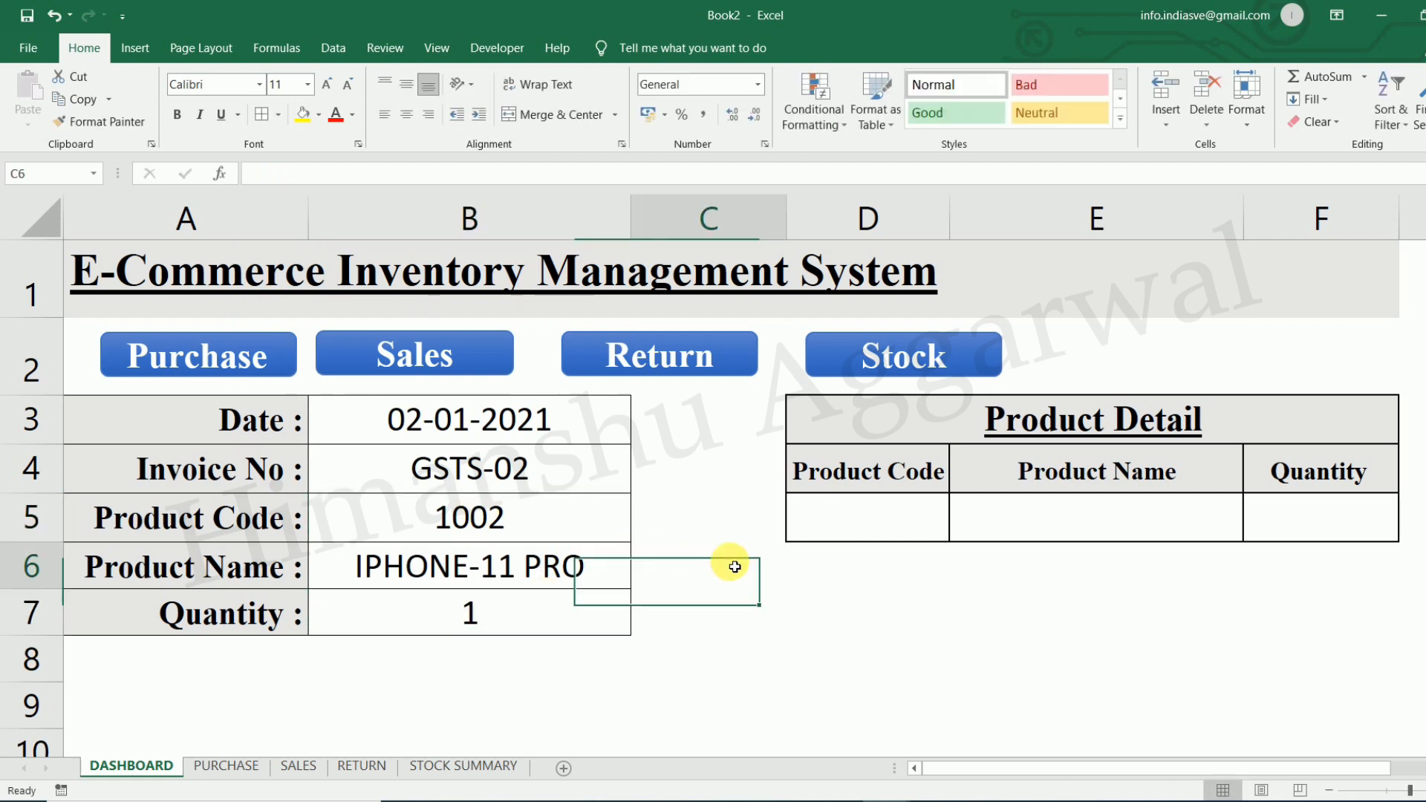
Start recording a macro named SALES from cell B3, with shortcut Ctrl+Shift+S, stored in This Workbook.
left_click(577, 437)
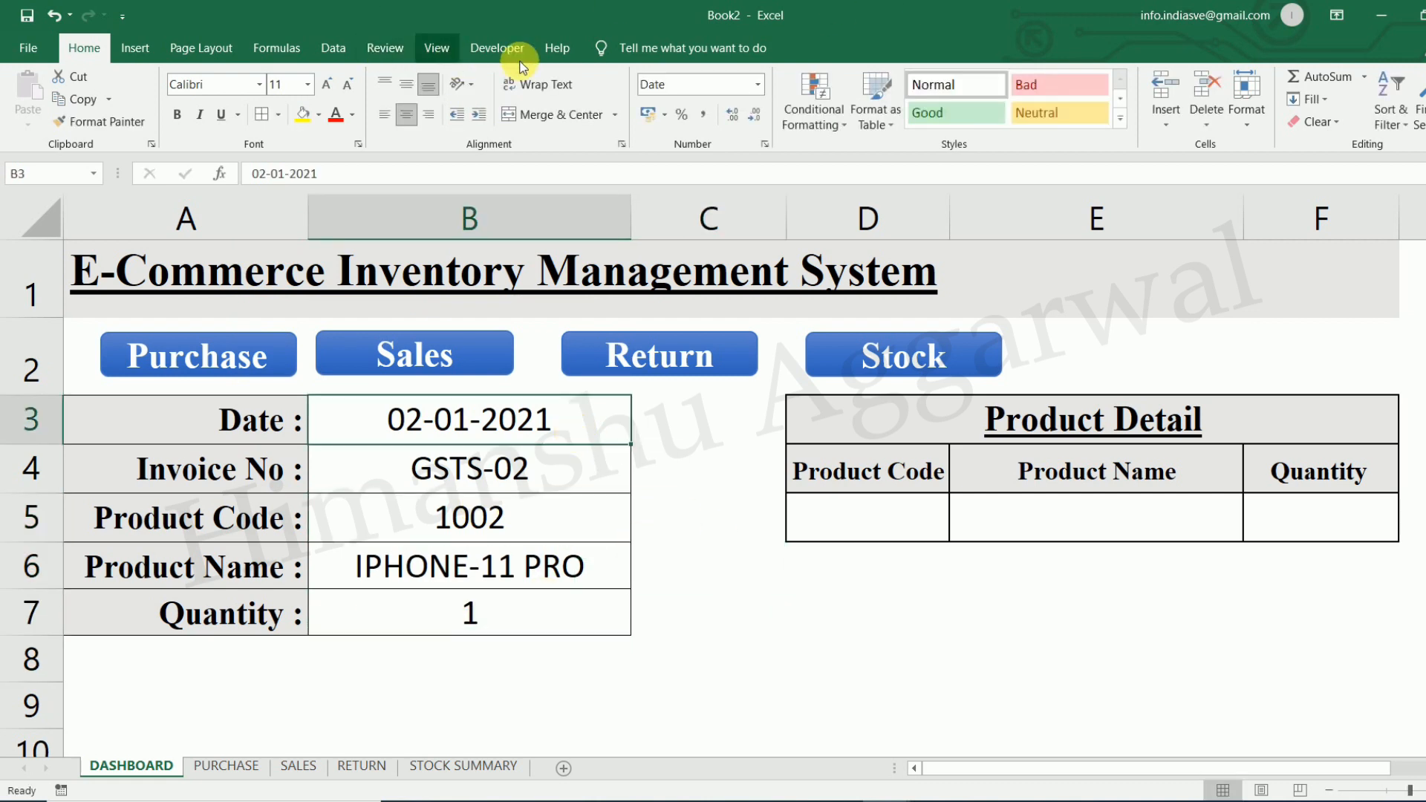
left_click(438, 48)
left_click(990, 119)
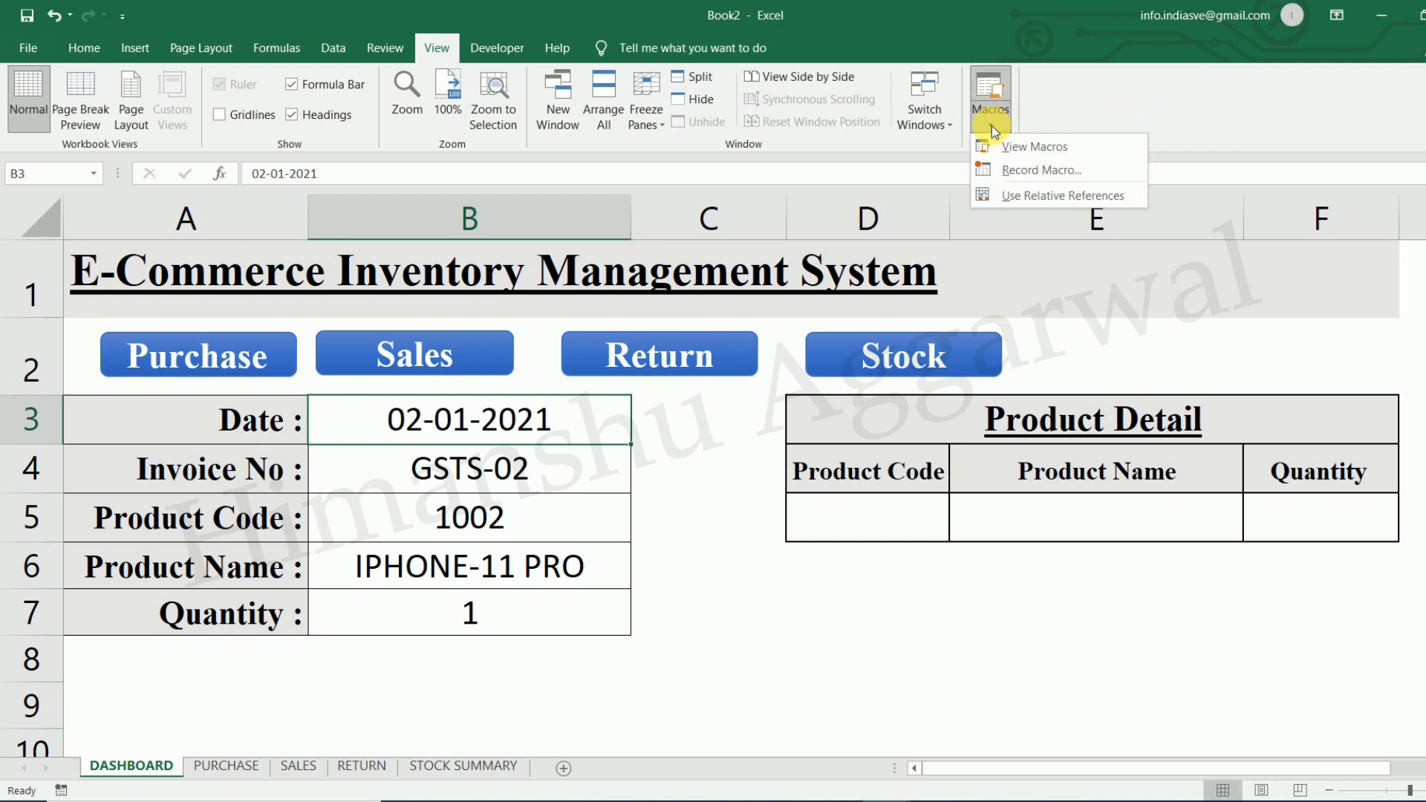
left_click(1047, 165)
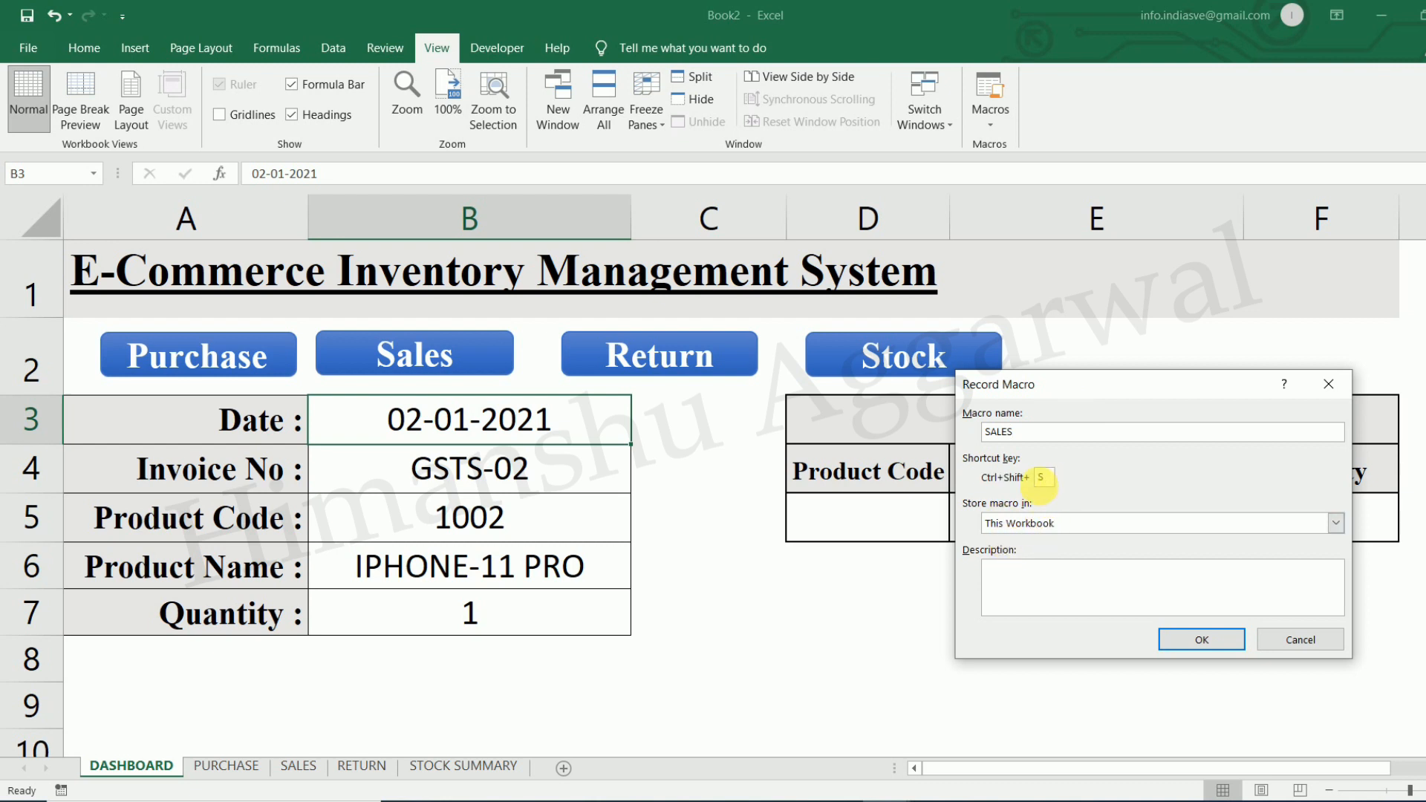
left_click(1083, 588)
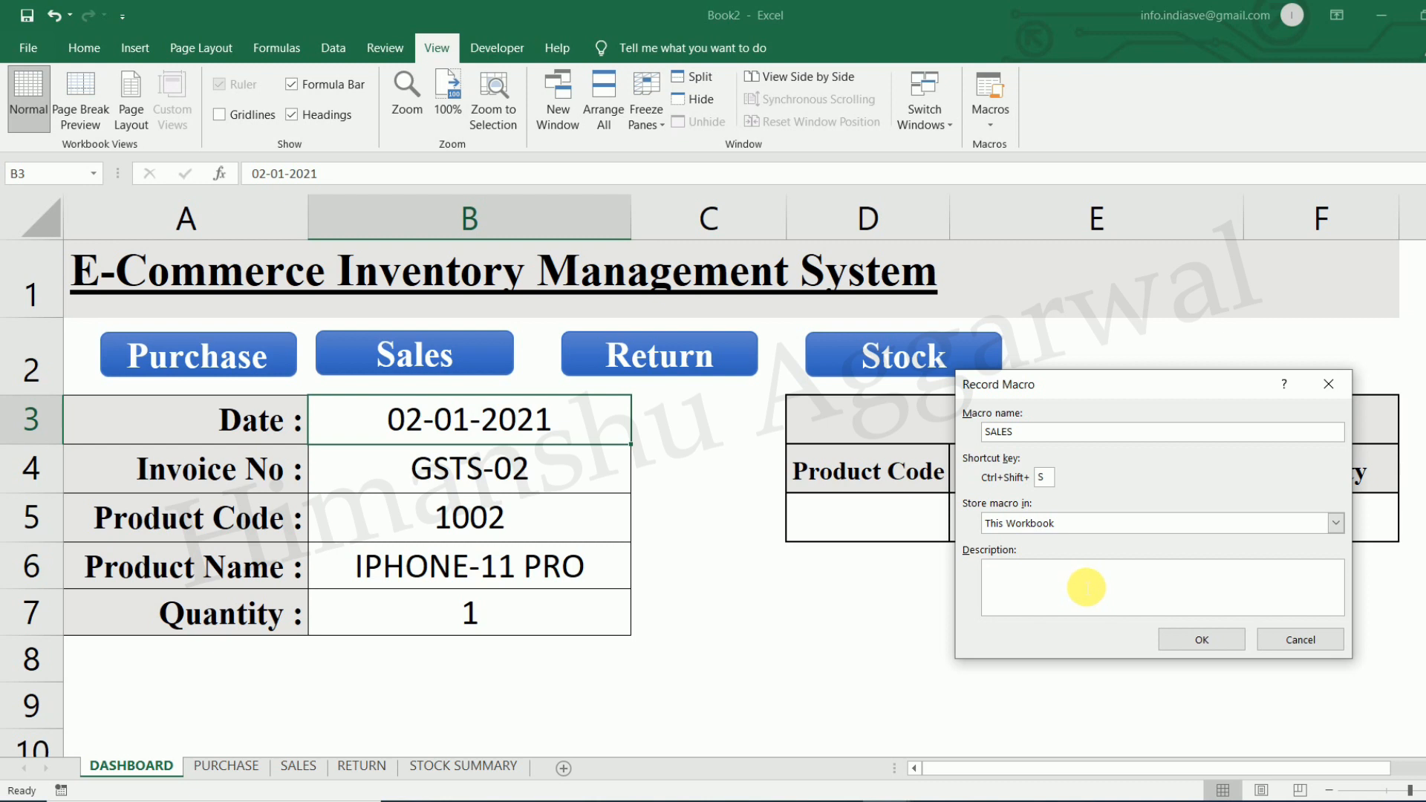
left_click(1192, 639)
Copy B3:B7 of the DASHBOARD form and jump from the Date header to the last filled row of the SALES sheet.
left_click_drag(483, 427, 494, 606)
key("ctrl+c")
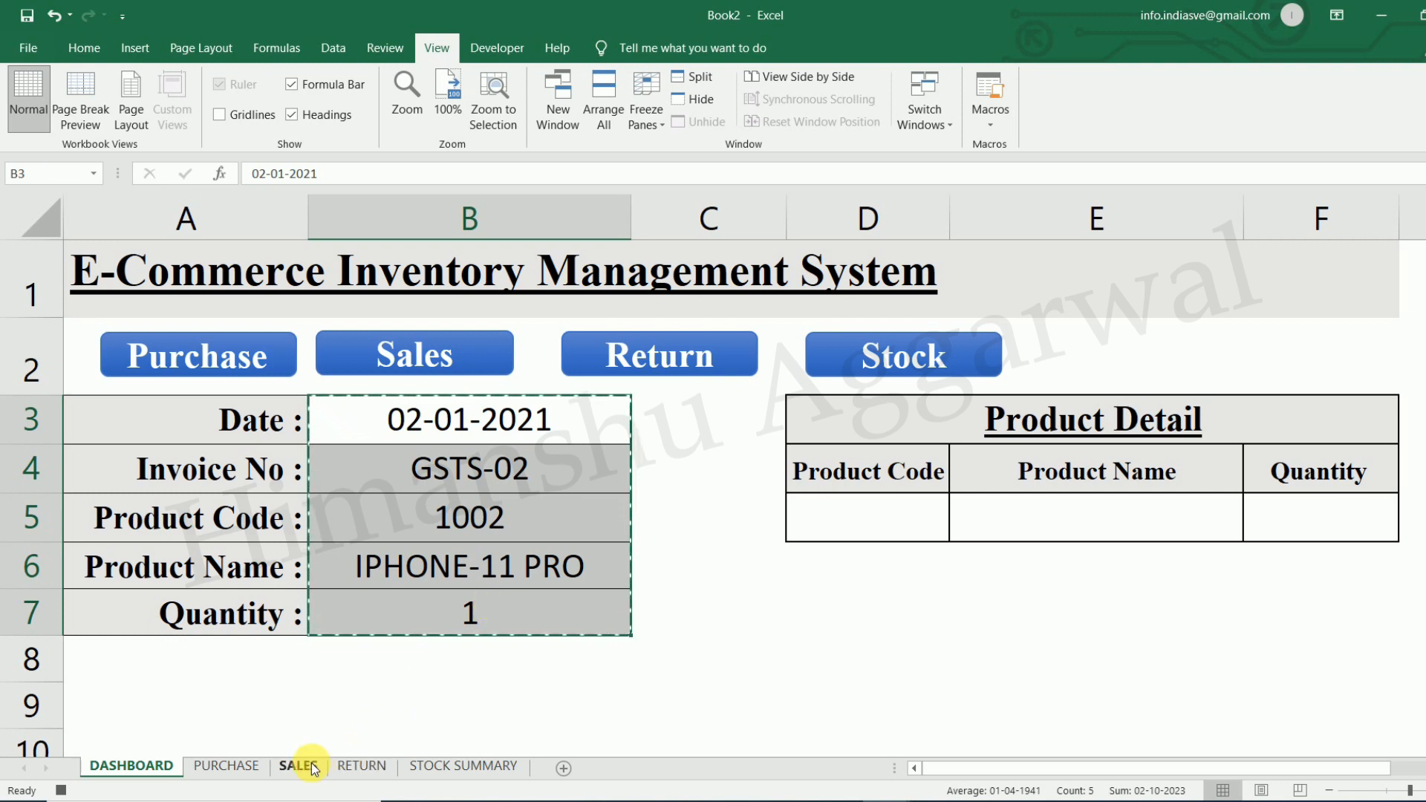
left_click(299, 766)
left_click(175, 327)
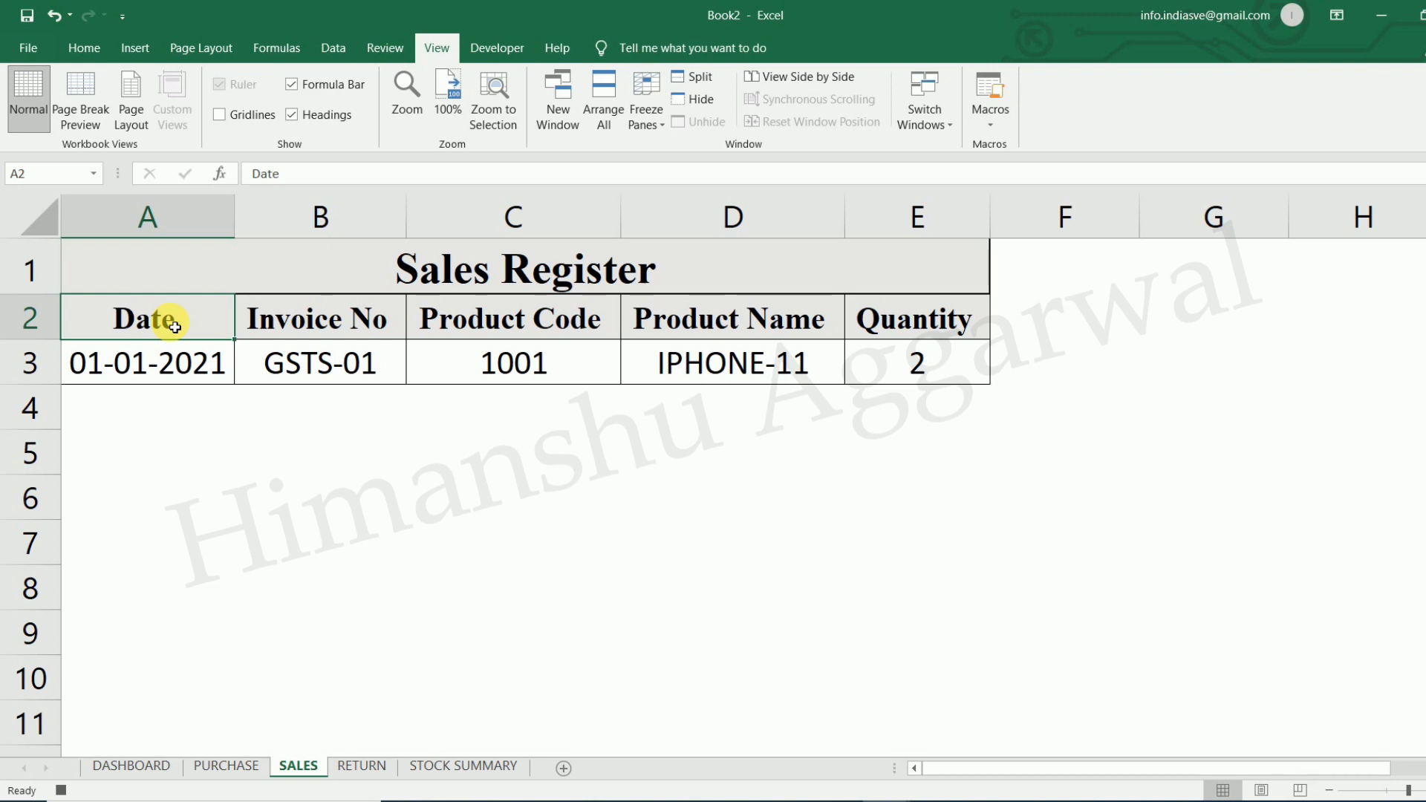
key("Down")
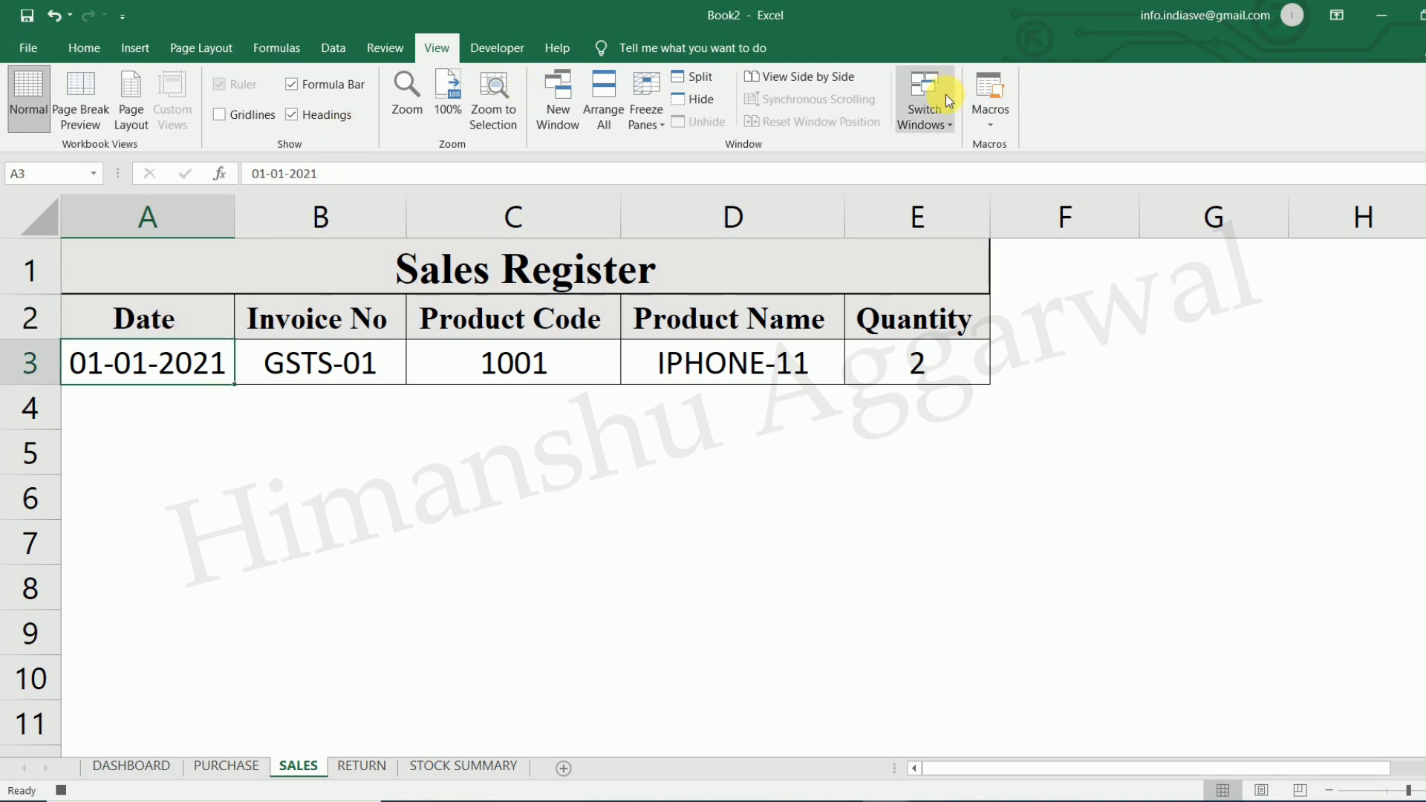
Turn on relative references for the macro recording and move to the first empty row of the sales register.
left_click(1007, 120)
left_click(1040, 170)
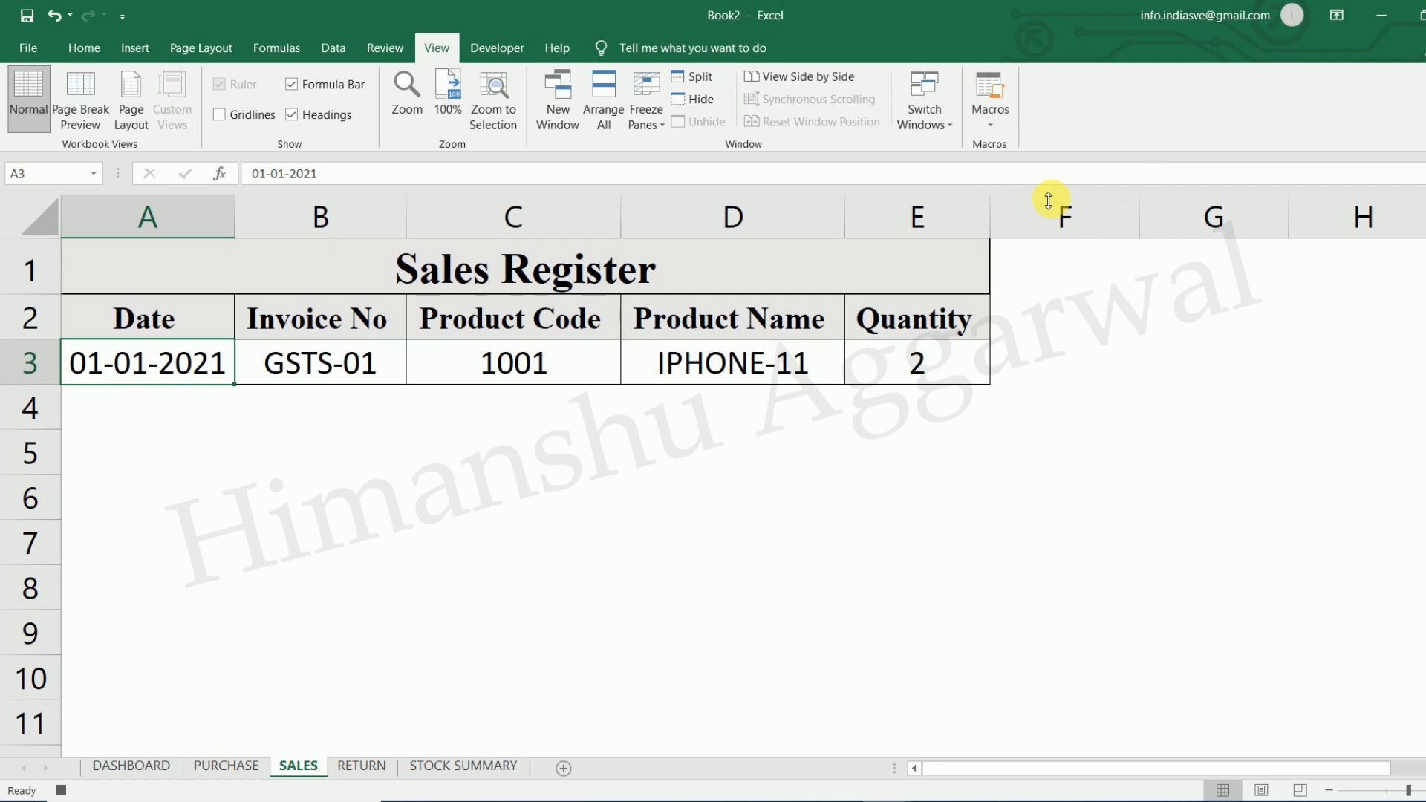
key("Down")
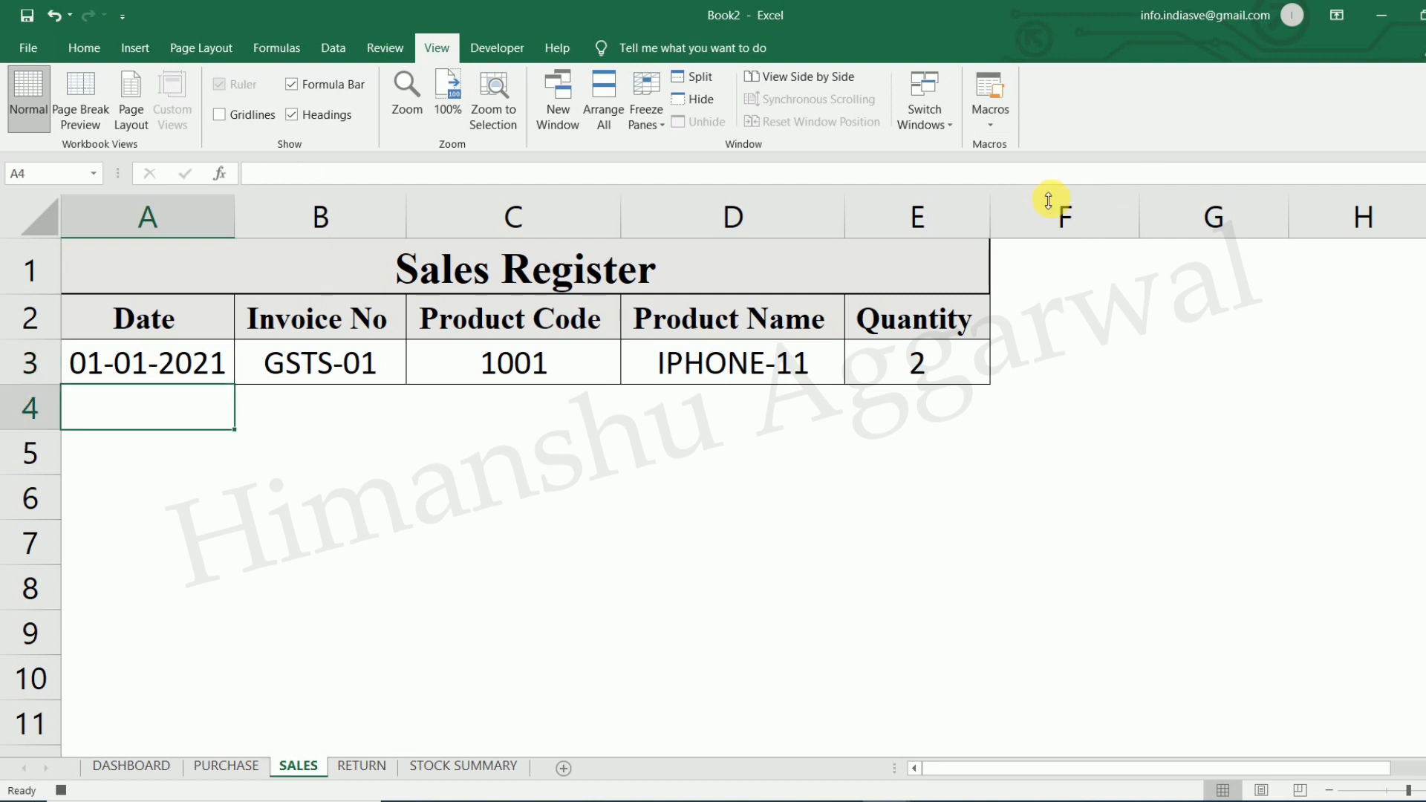
Paste the copied entry from A4 as transposed values and format the row with centred text and borders.
left_click(89, 47)
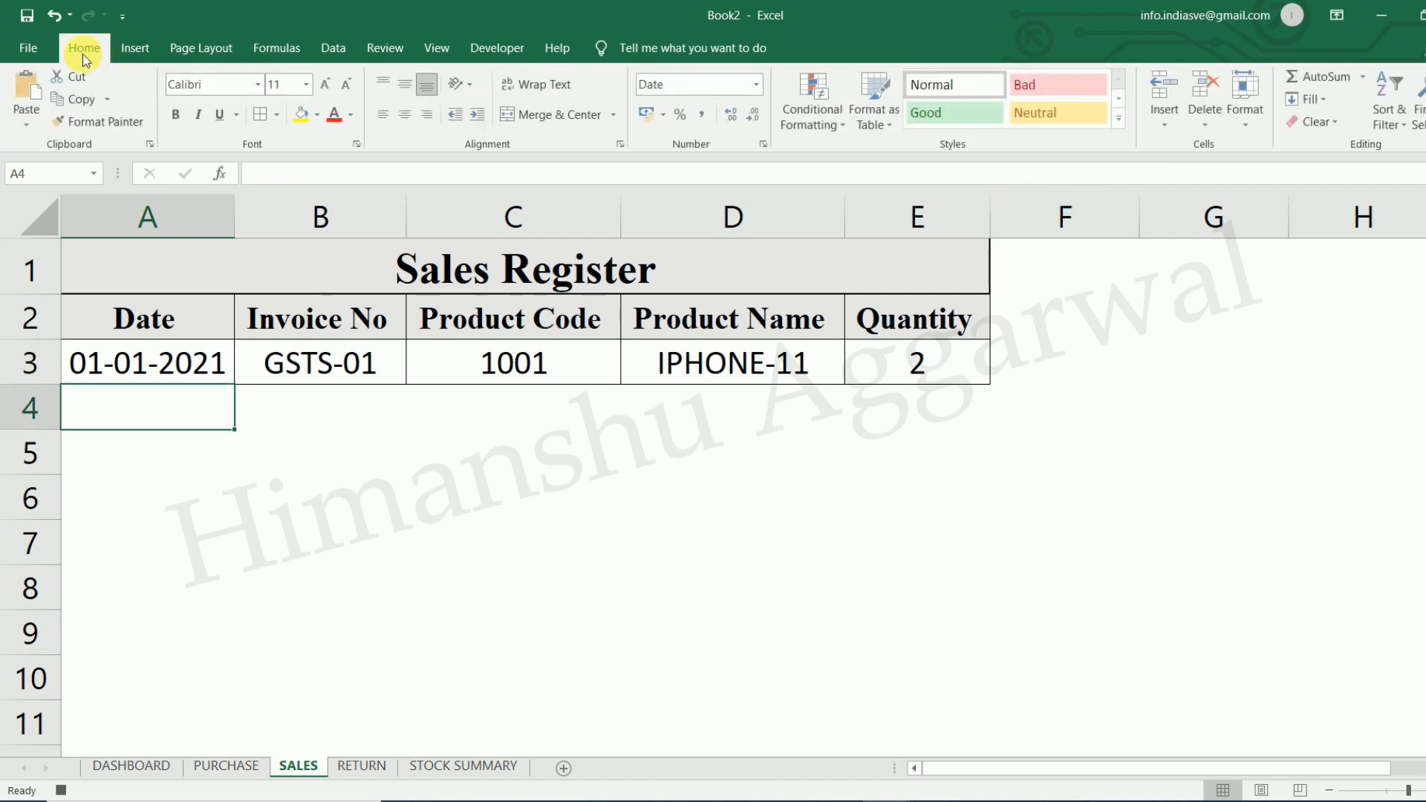
left_click(32, 125)
left_click(80, 337)
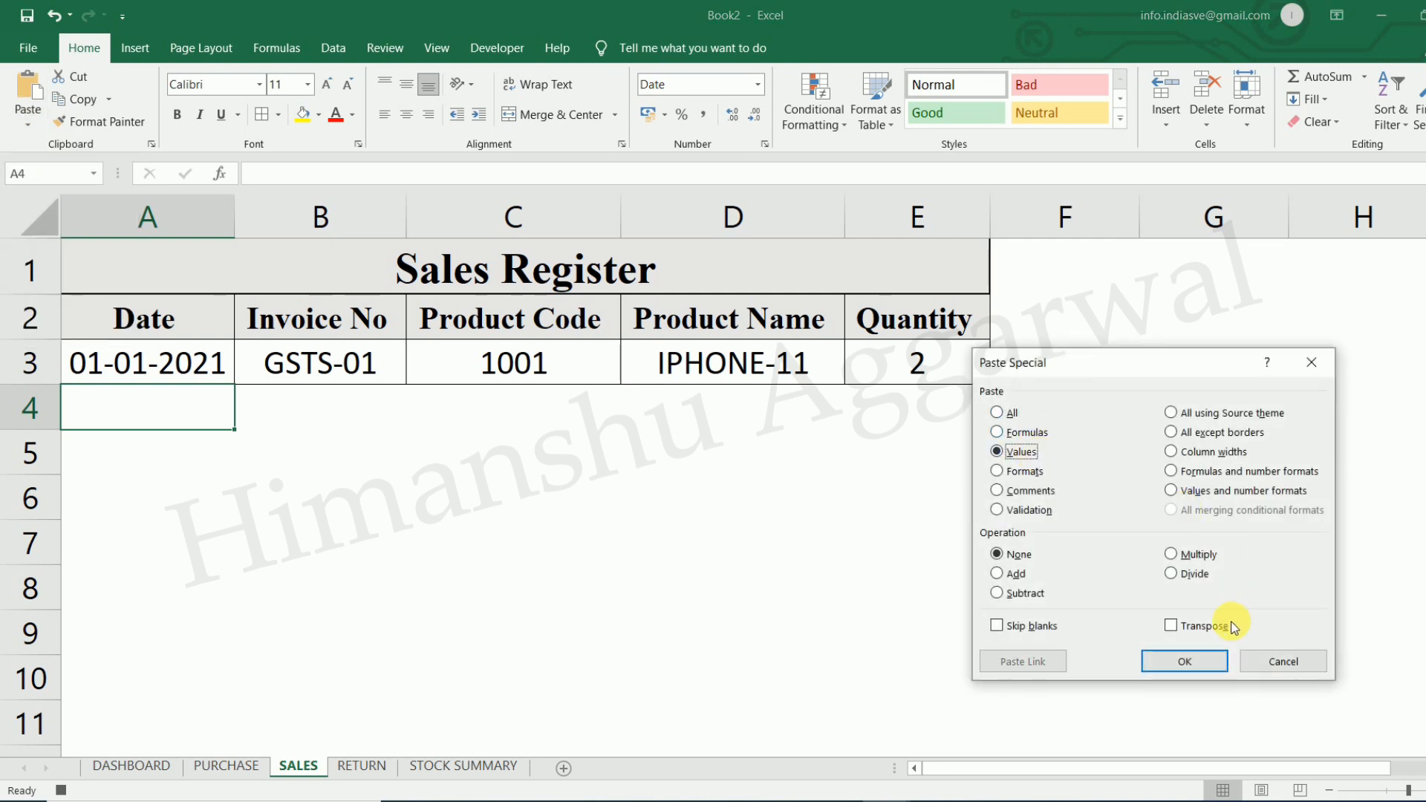
left_click(1210, 661)
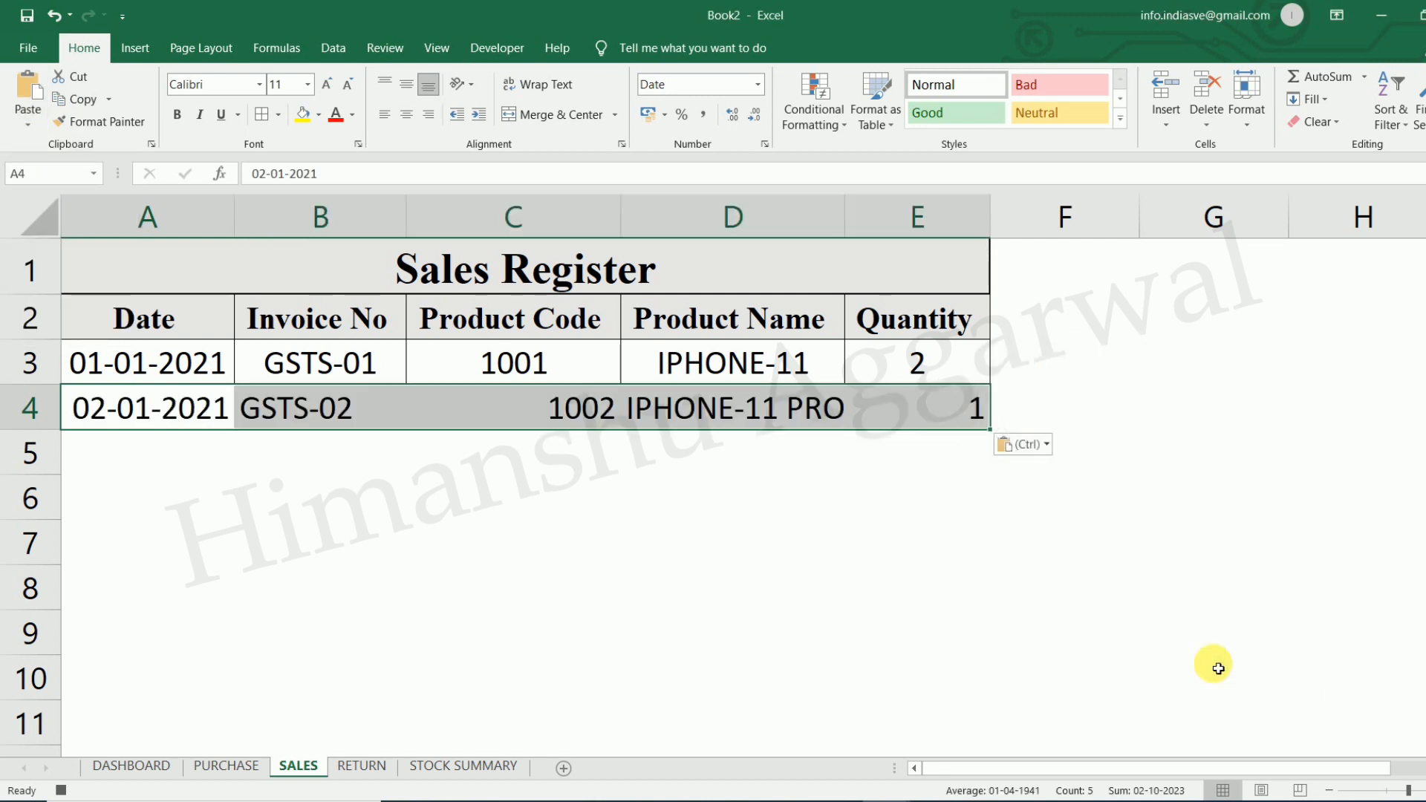
left_click(410, 117)
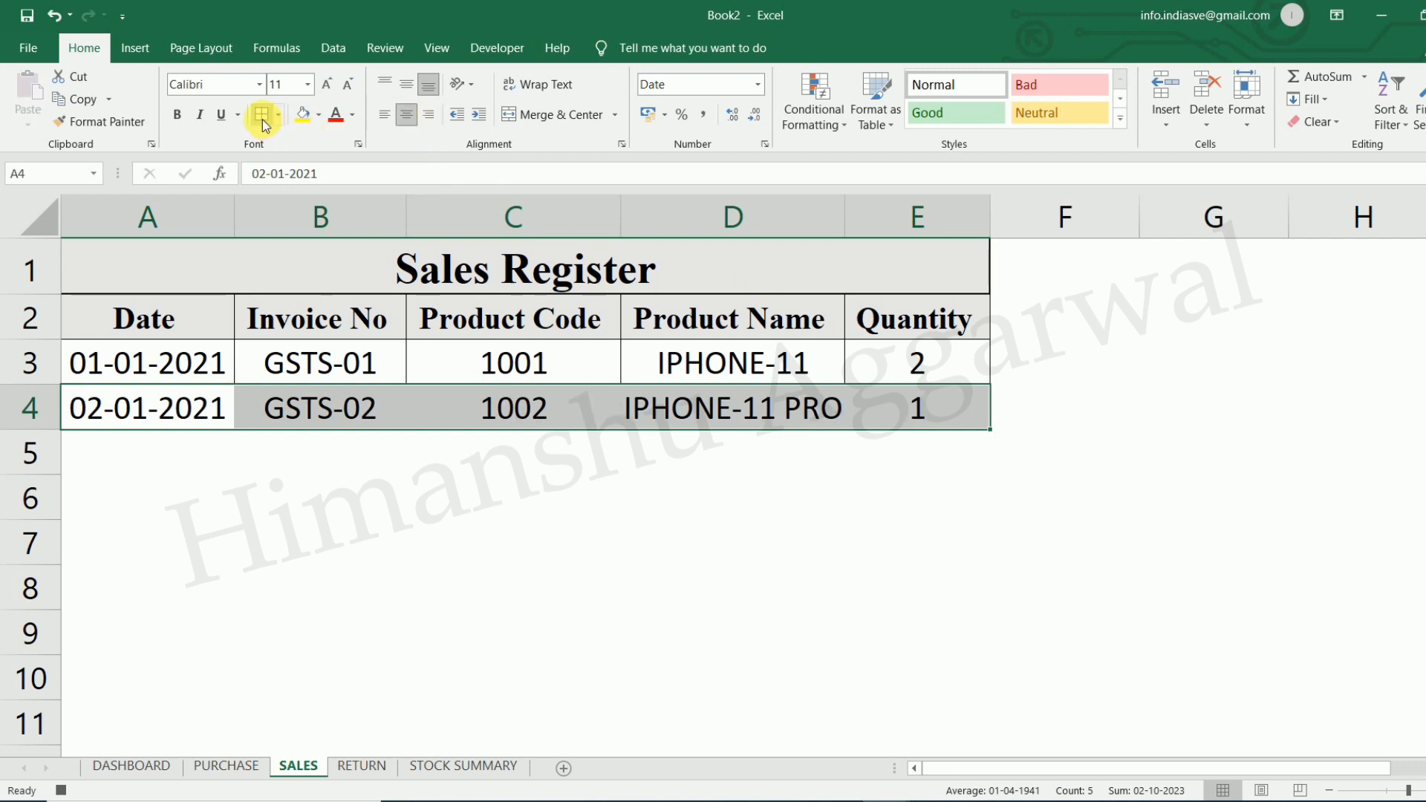
left_click(180, 398)
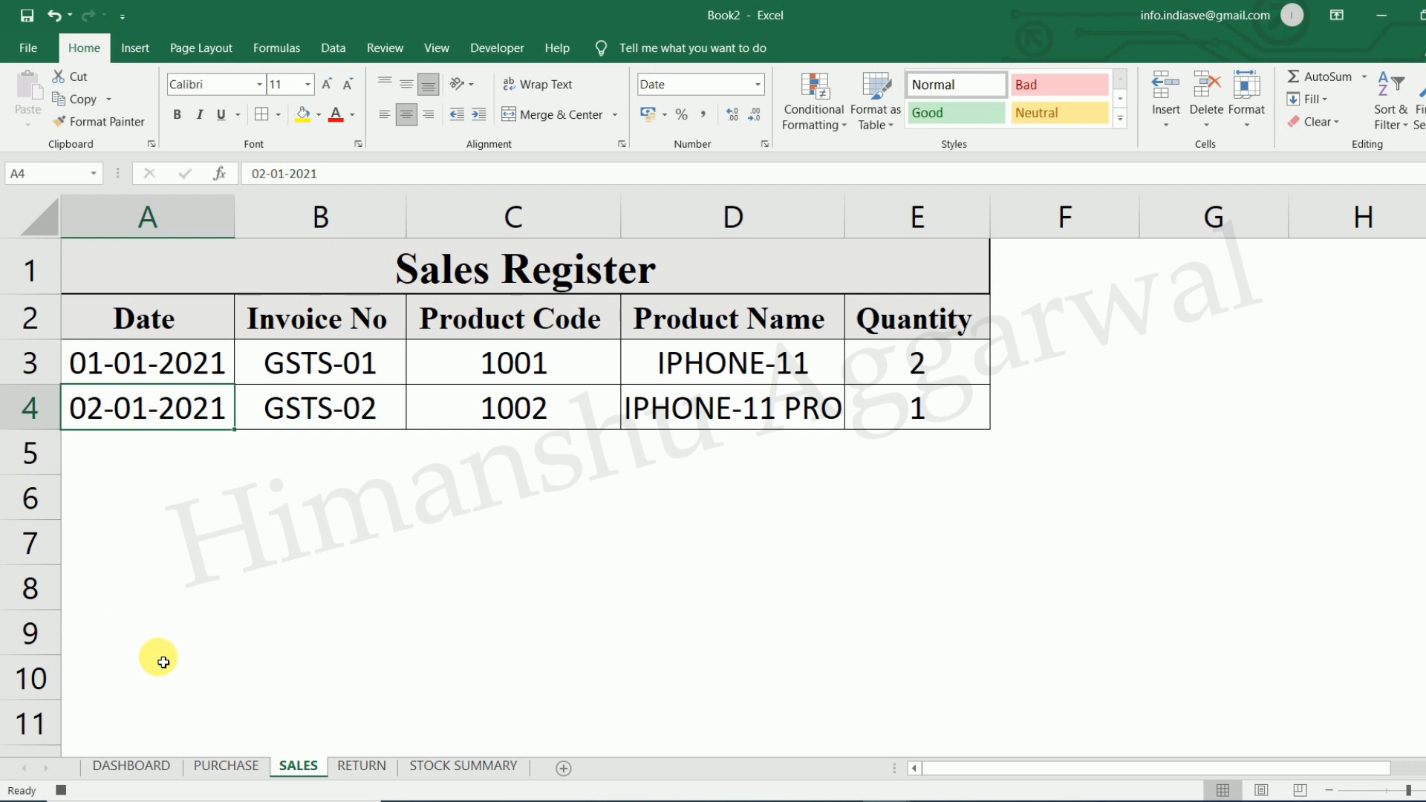
Return to the DASHBOARD sheet and turn off relative references for the macro recording.
left_click(148, 768)
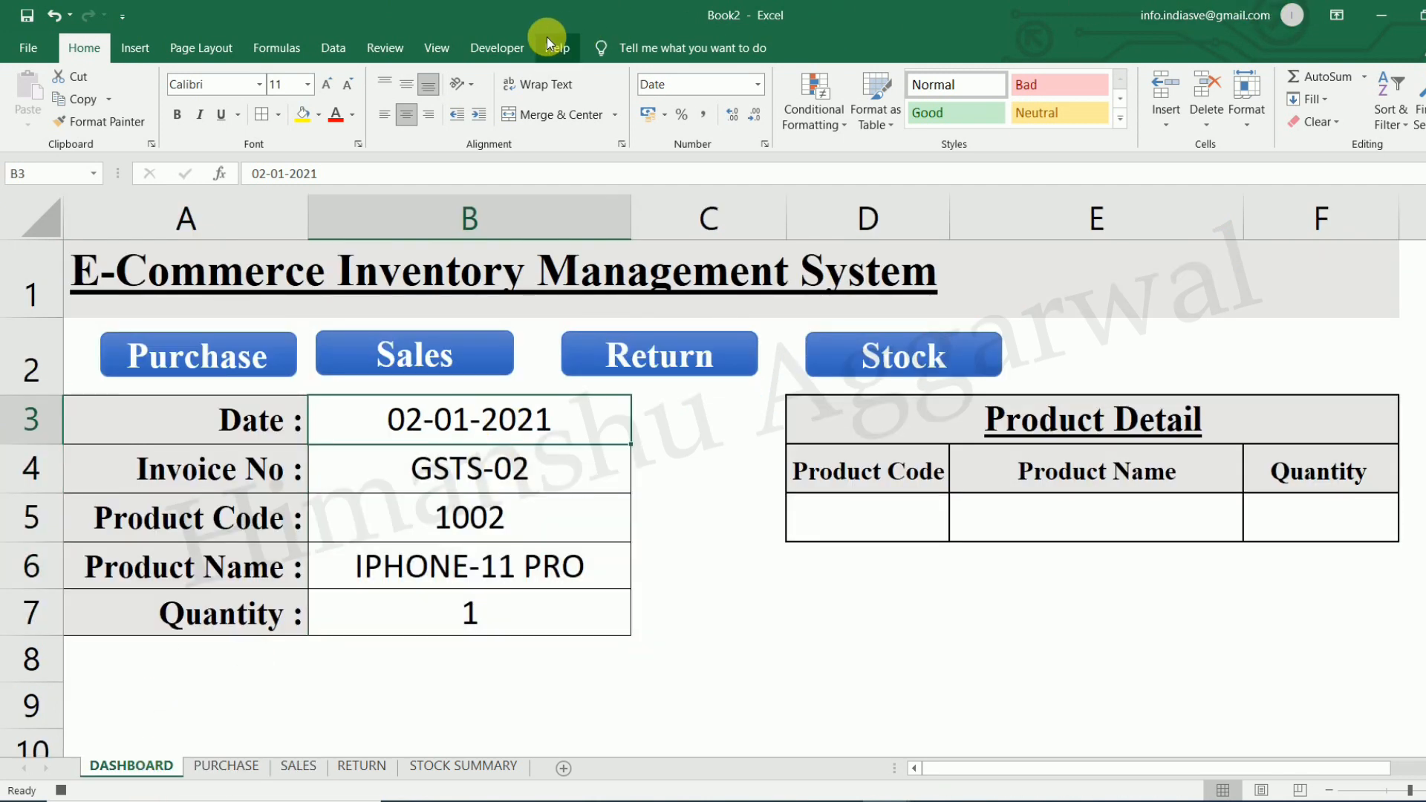
left_click(437, 48)
left_click(990, 115)
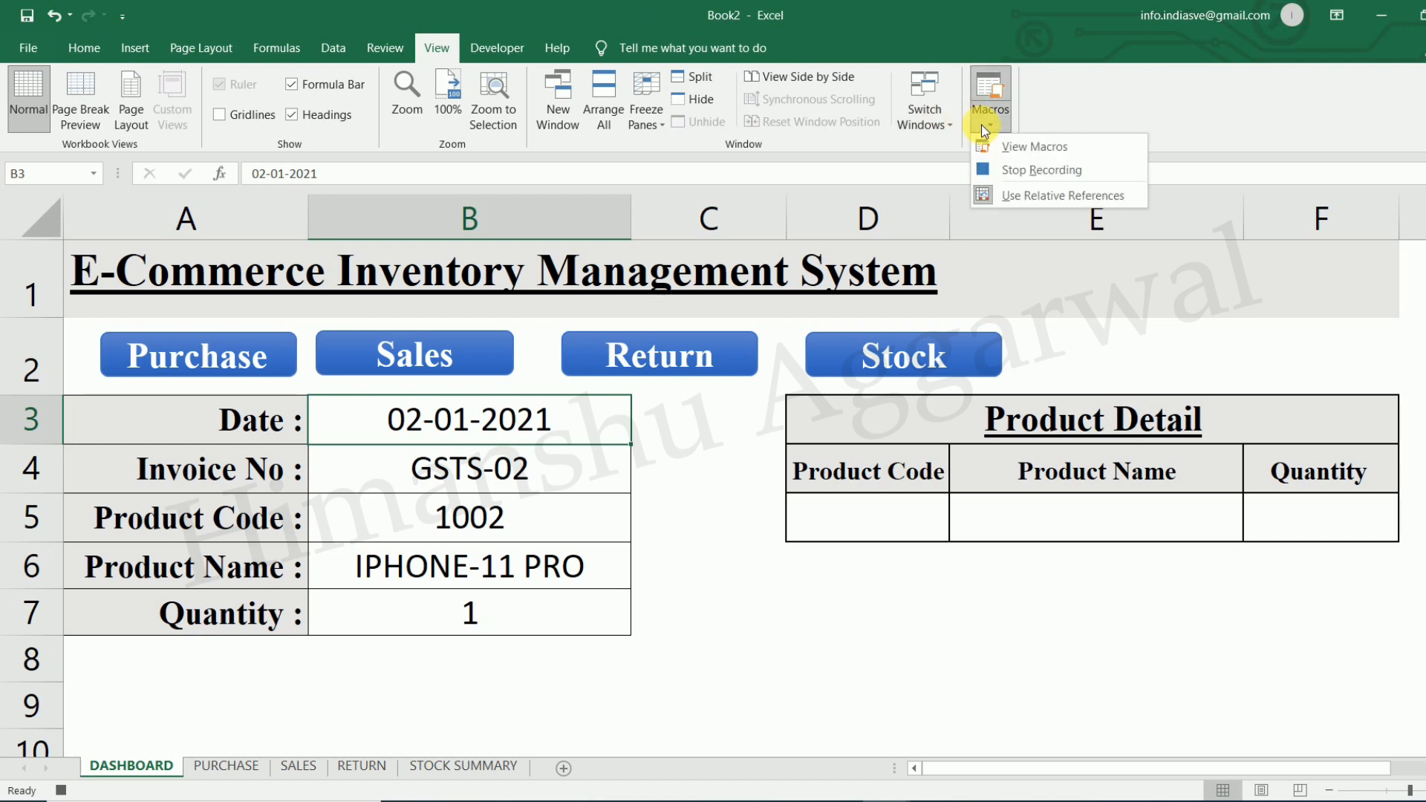
left_click(1033, 195)
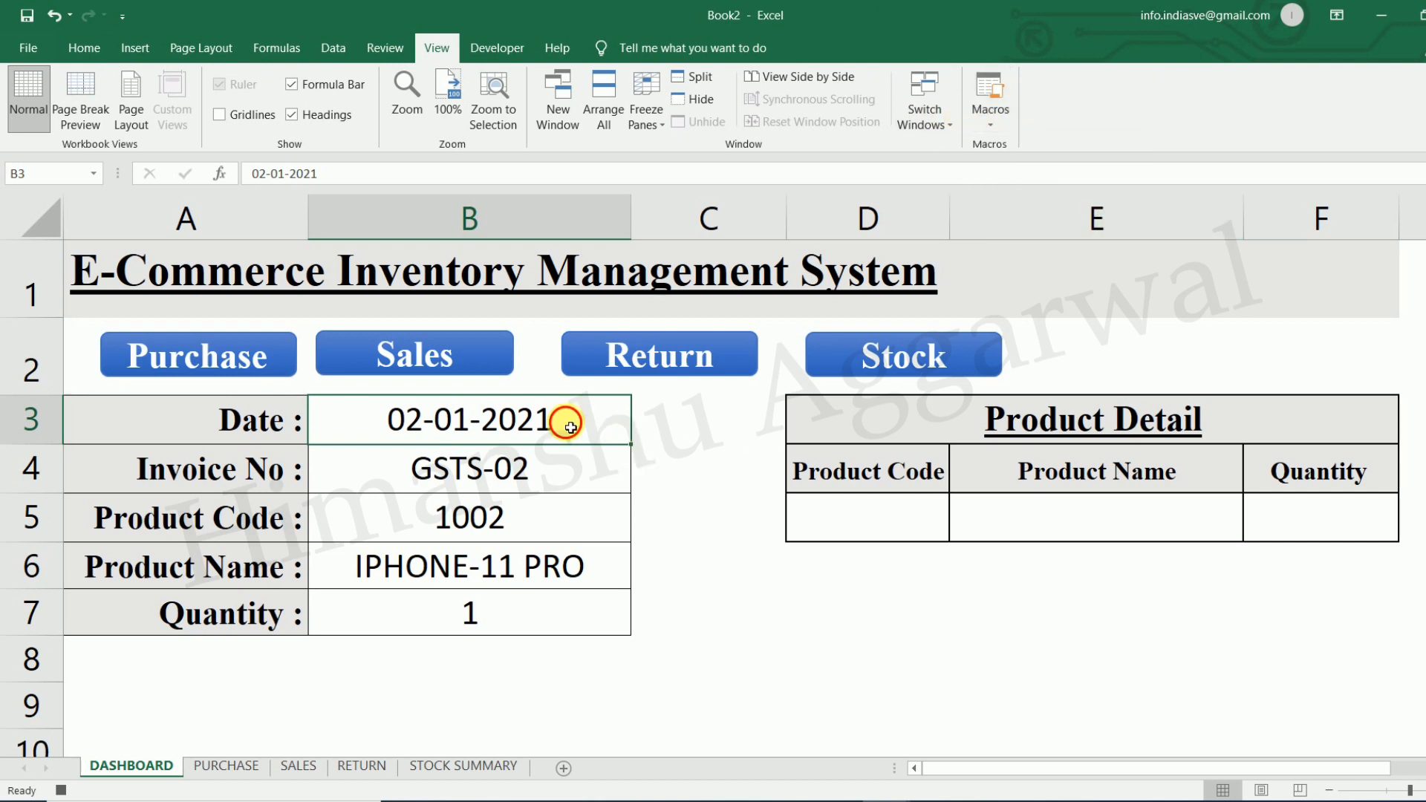
Clear the date, invoice number, product code and quantity from the DASHBOARD form and select the date cell B3.
left_click_drag(566, 417, 574, 523)
key("Delete")
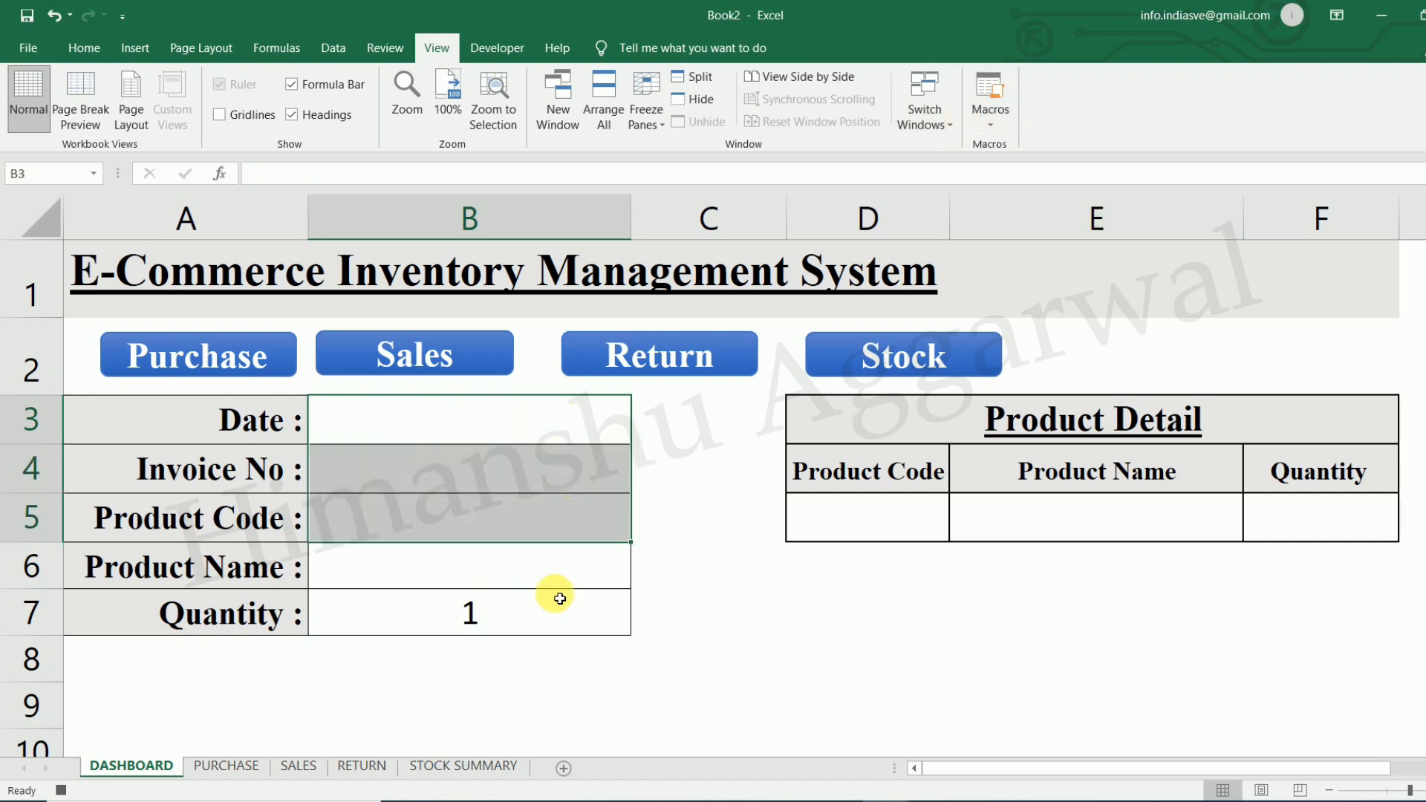
left_click(541, 611)
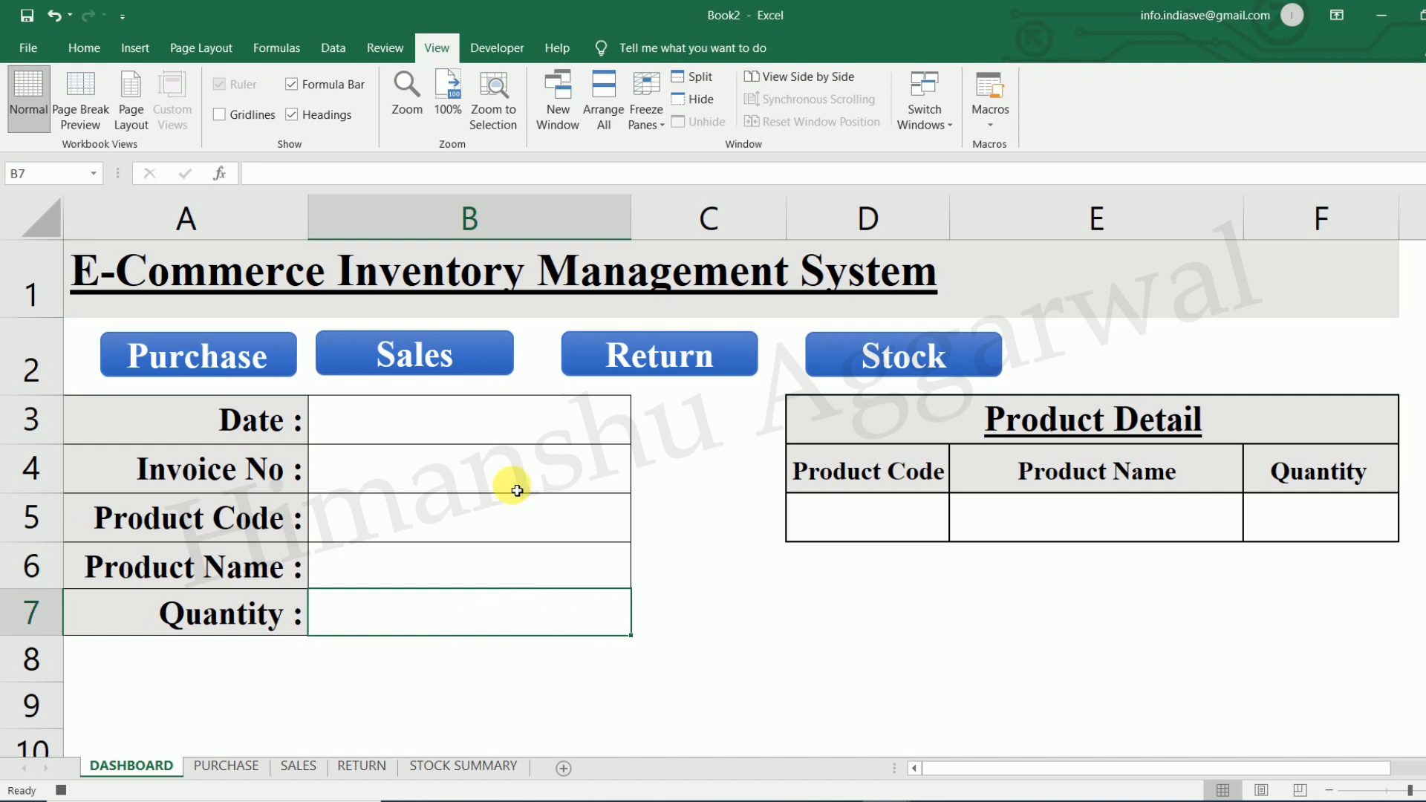
left_click(508, 427)
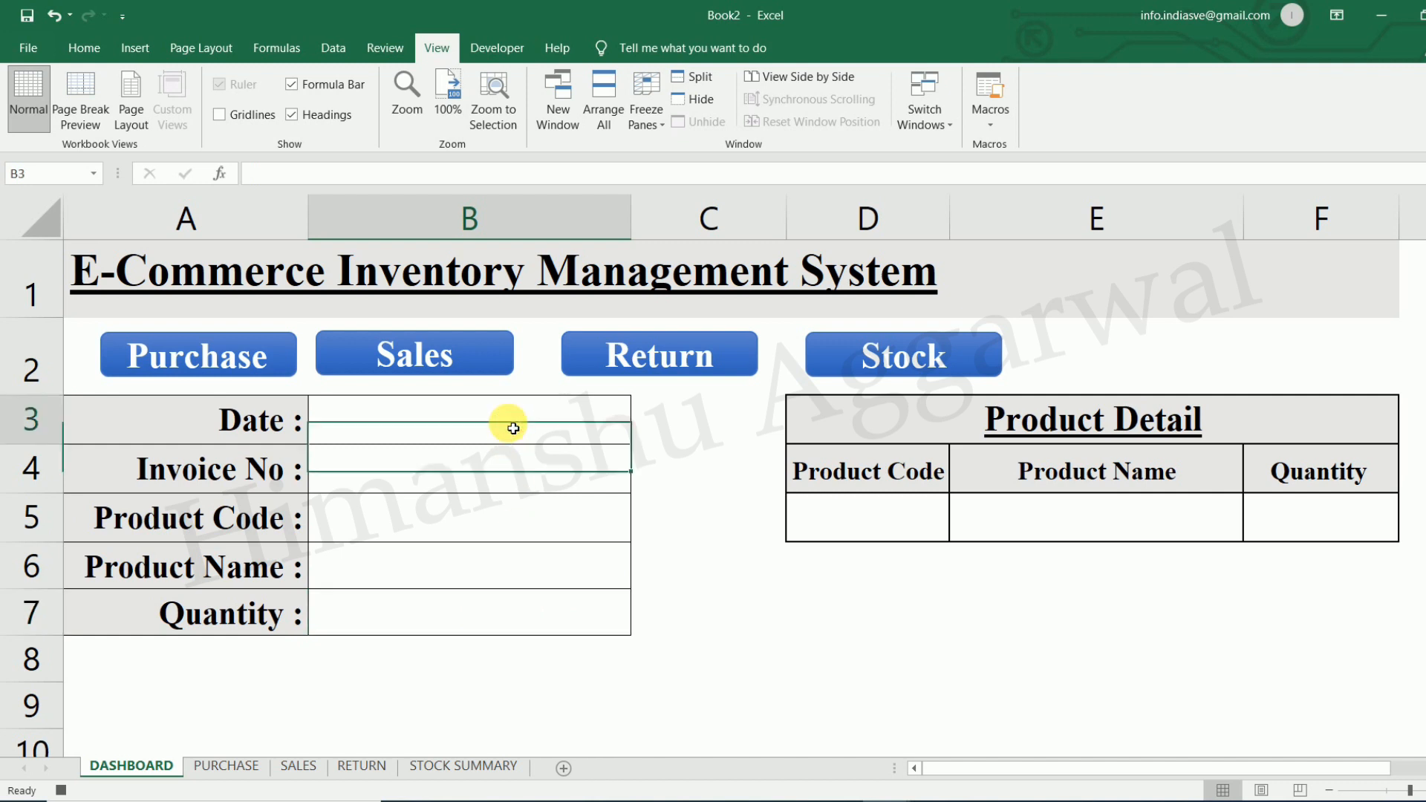
Stop the macro recording, check the transferred row in the SALES sheet and return to the DASHBOARD sheet.
left_click(1007, 131)
left_click(1049, 165)
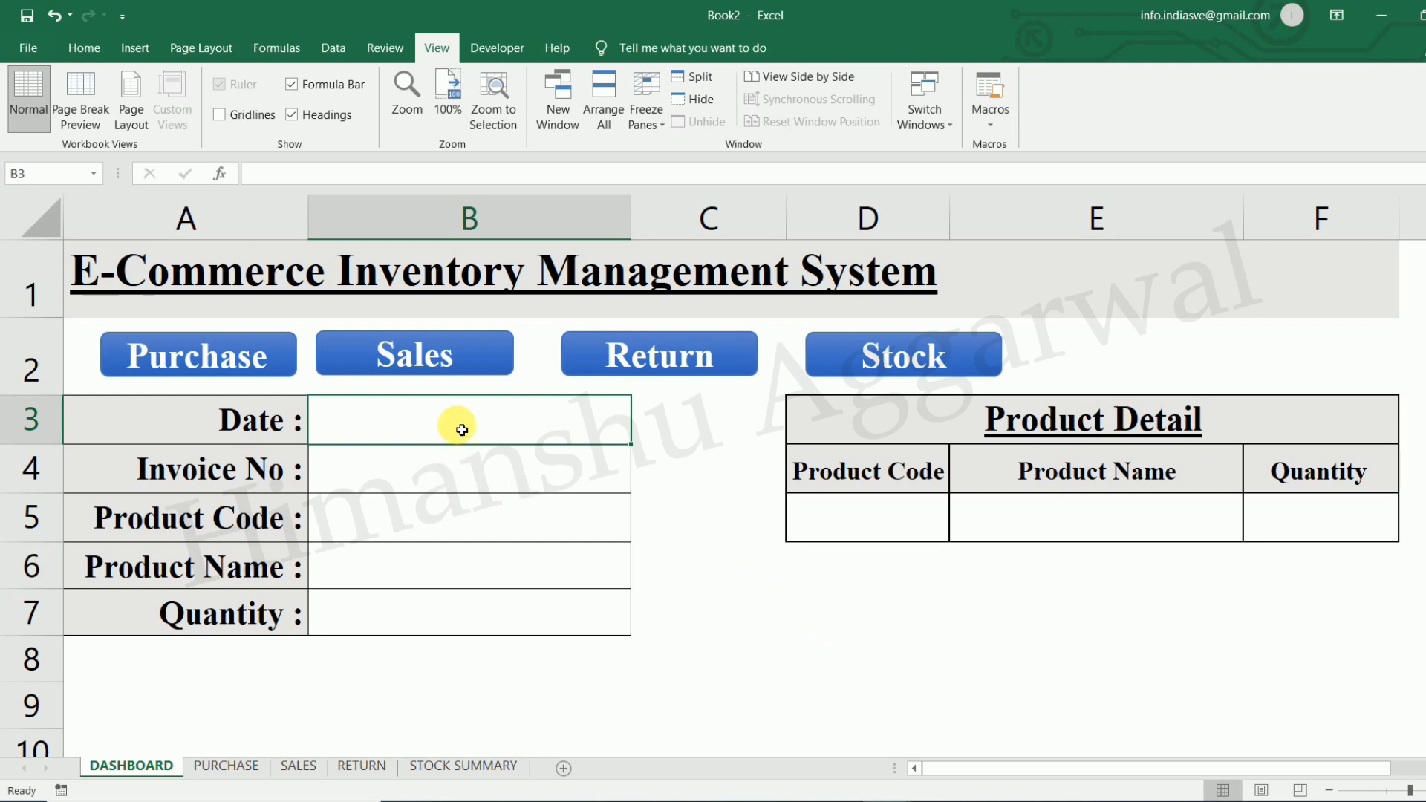
left_click(306, 766)
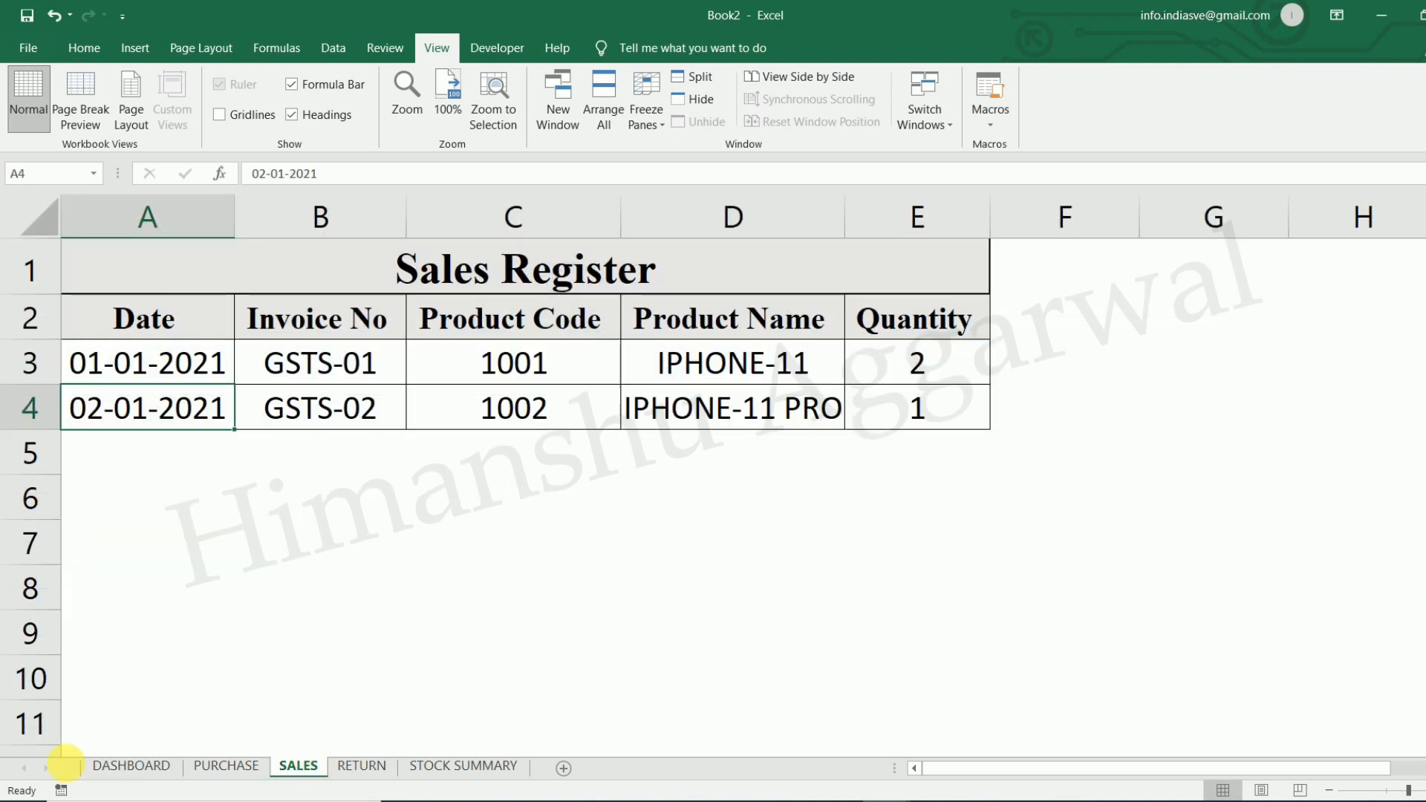
left_click(134, 765)
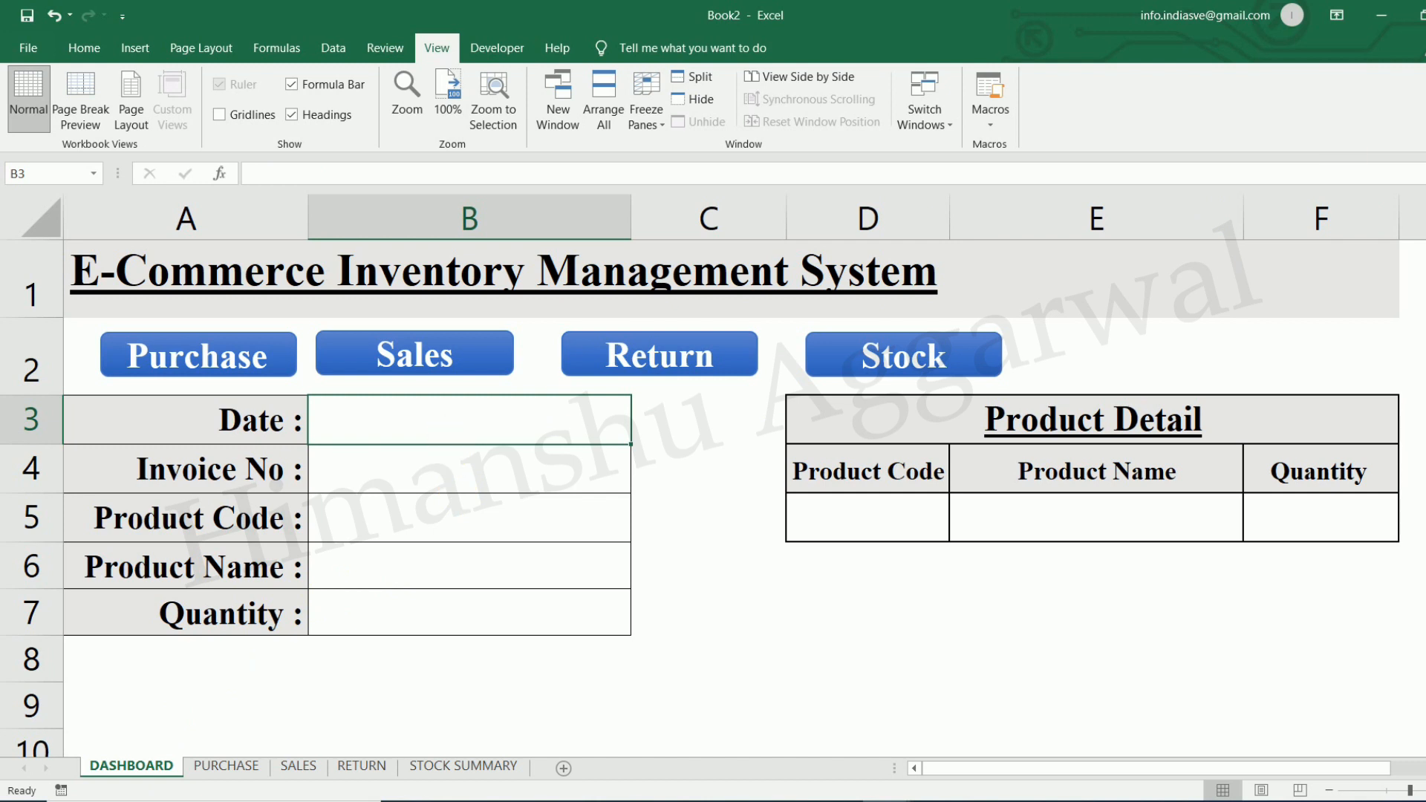
Enter the date 03-01-2021 and invoice number GSTS-03 in the DASHBOARD form.
type("3/1/2021")
key("Return")
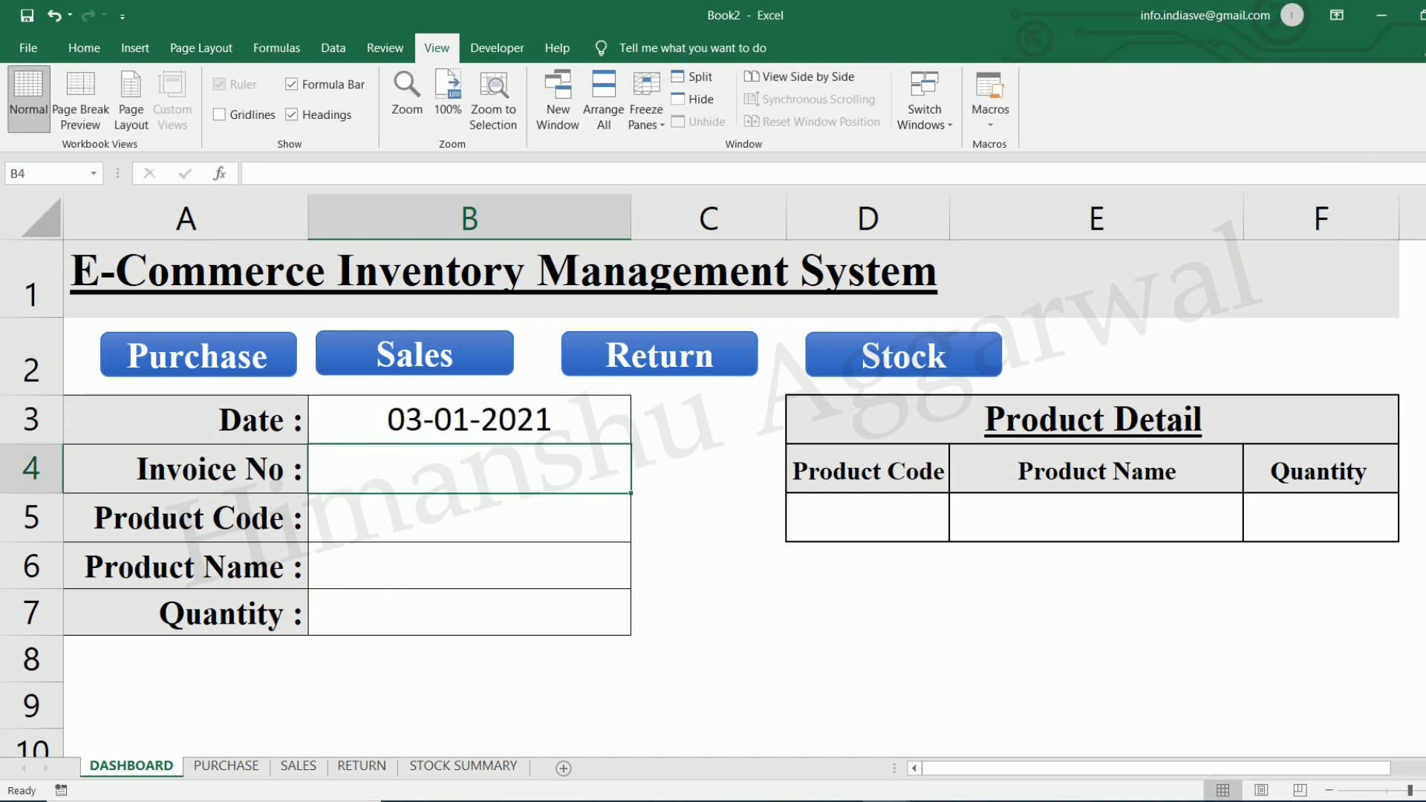
type("gst")
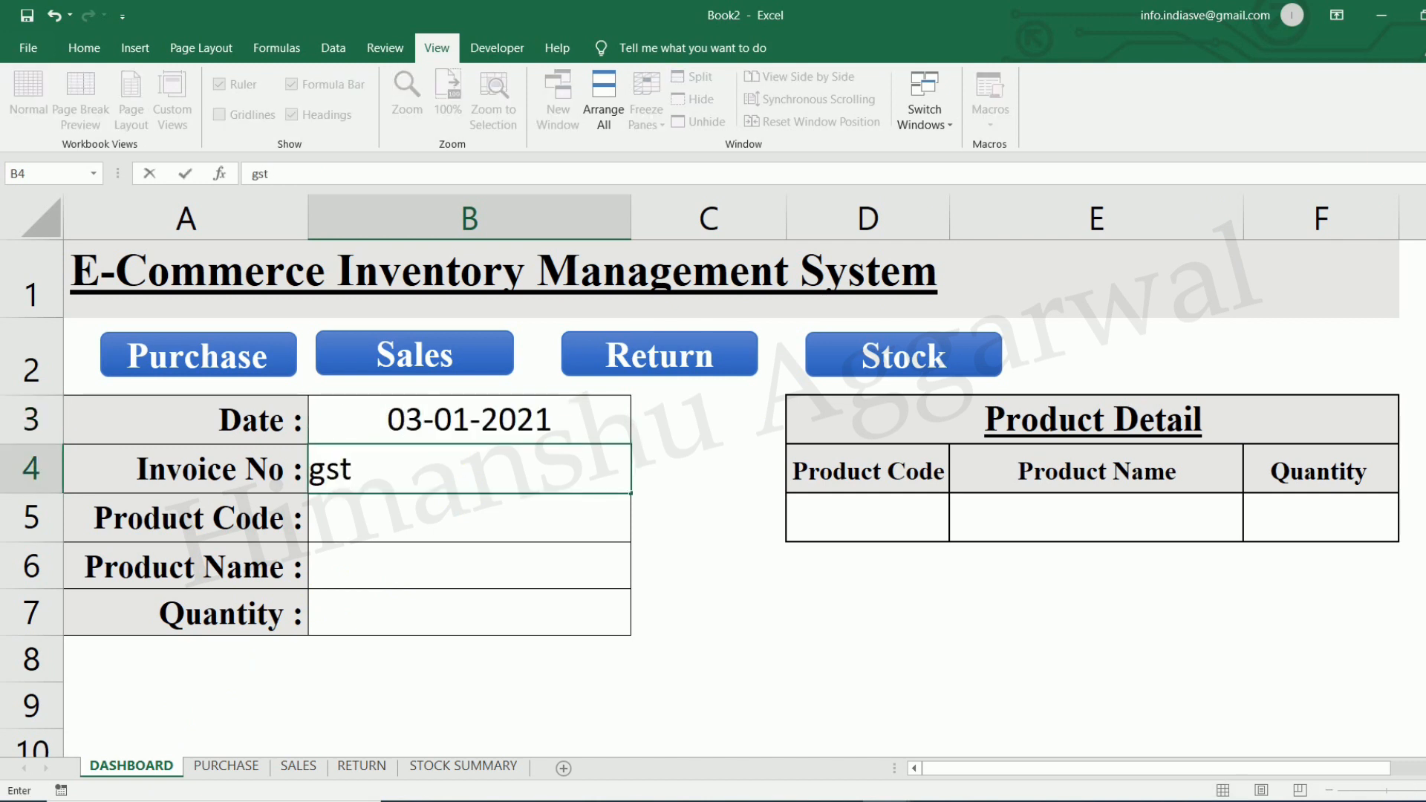
key("BackSpace")
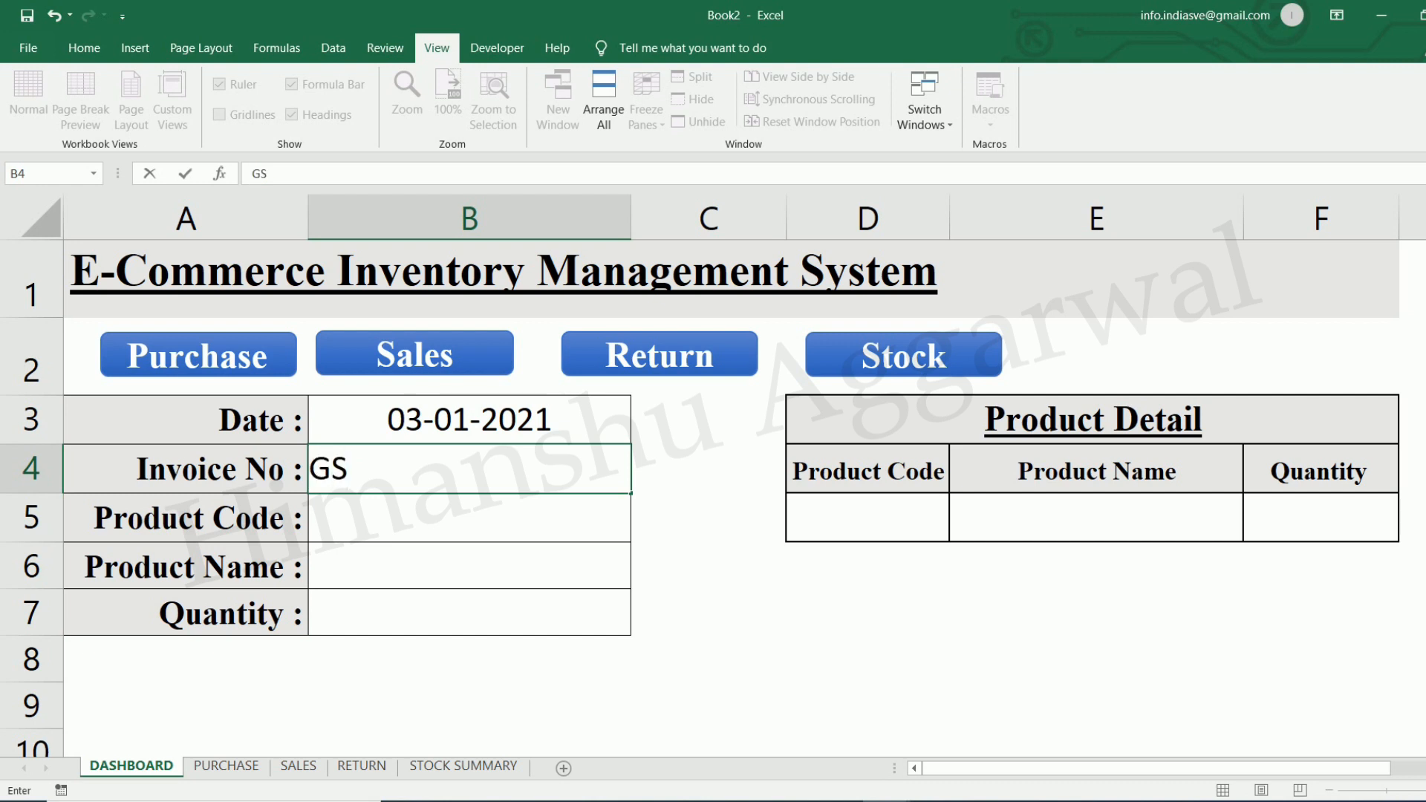
key("Return")
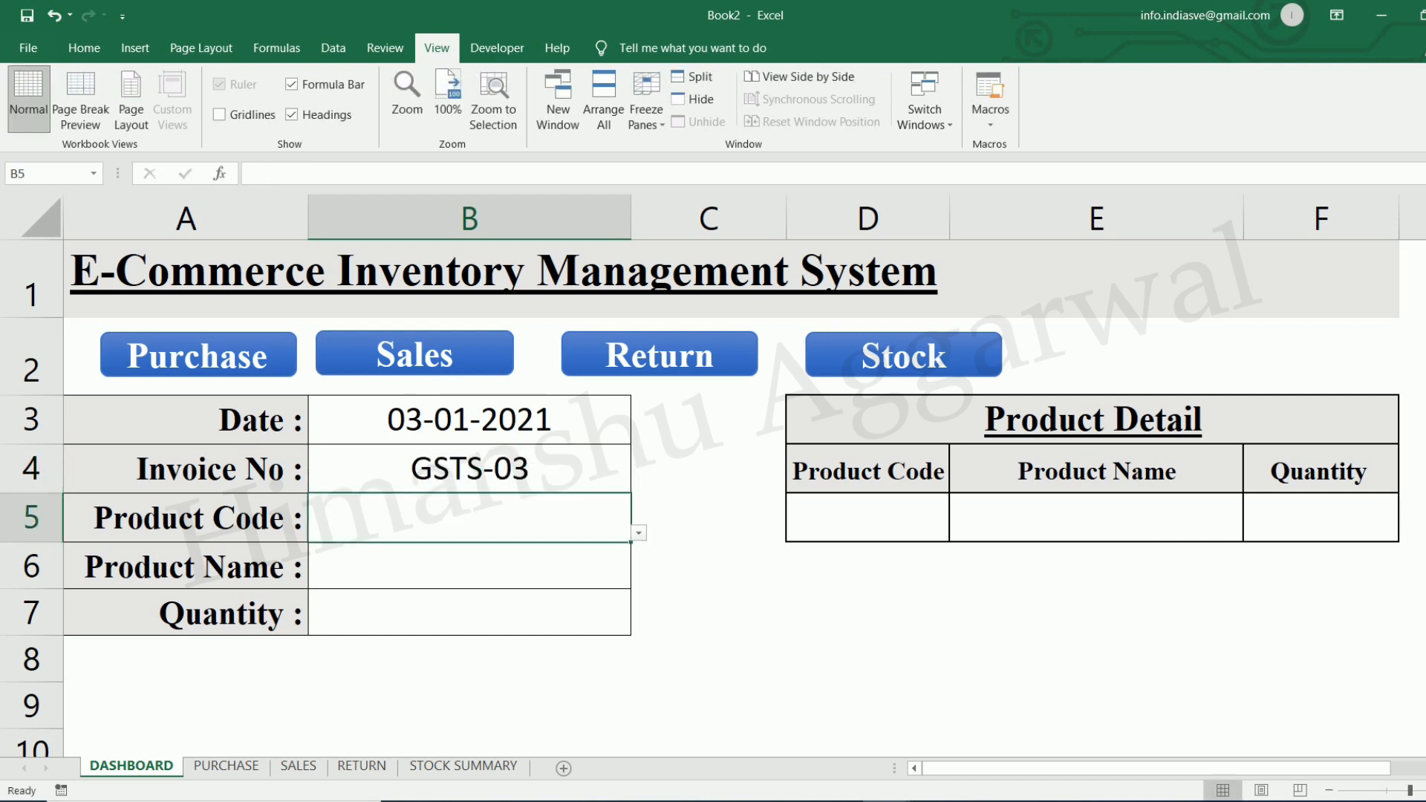
Choose product code 1003 and enter a quantity of 2 in the DASHBOARD form.
left_click(640, 535)
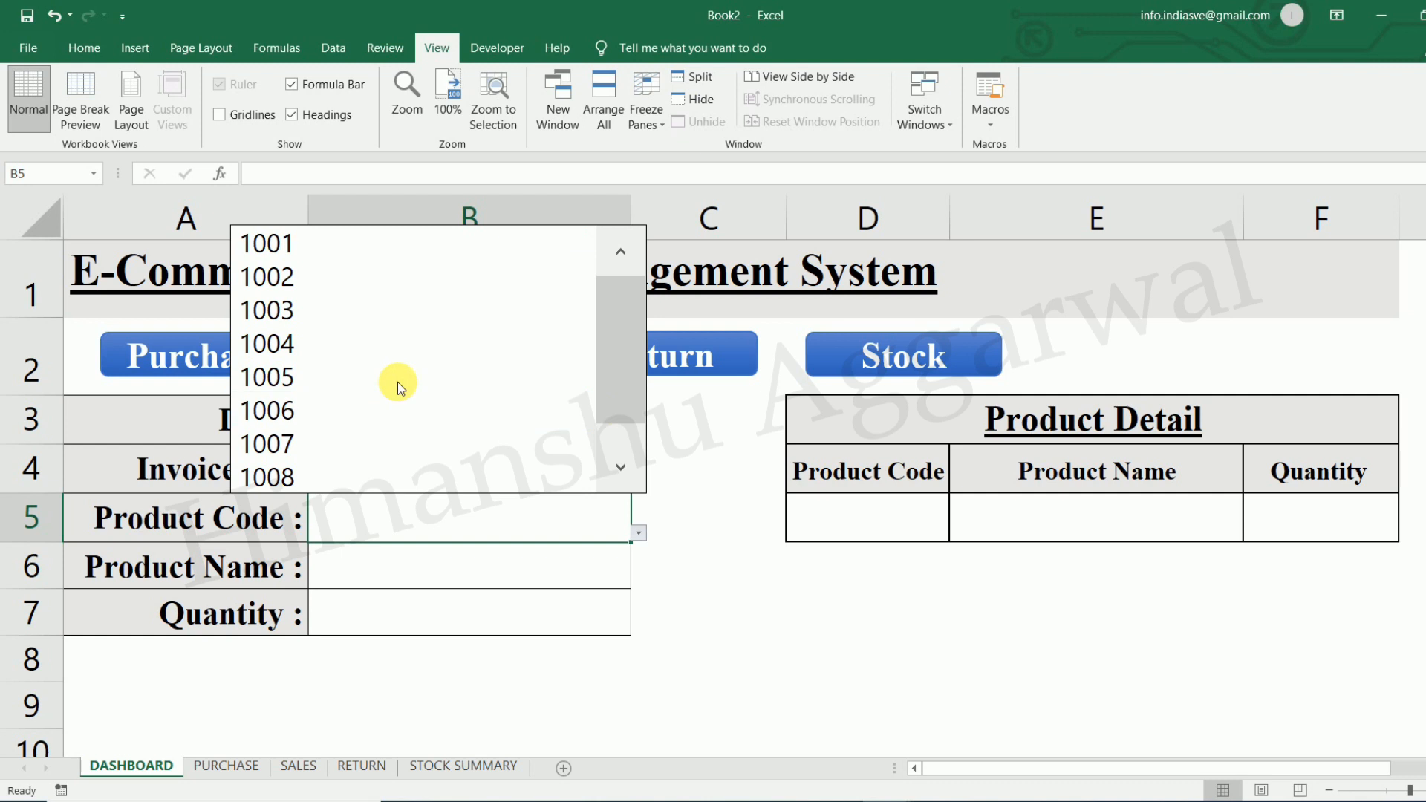
left_click(382, 310)
left_click(528, 602)
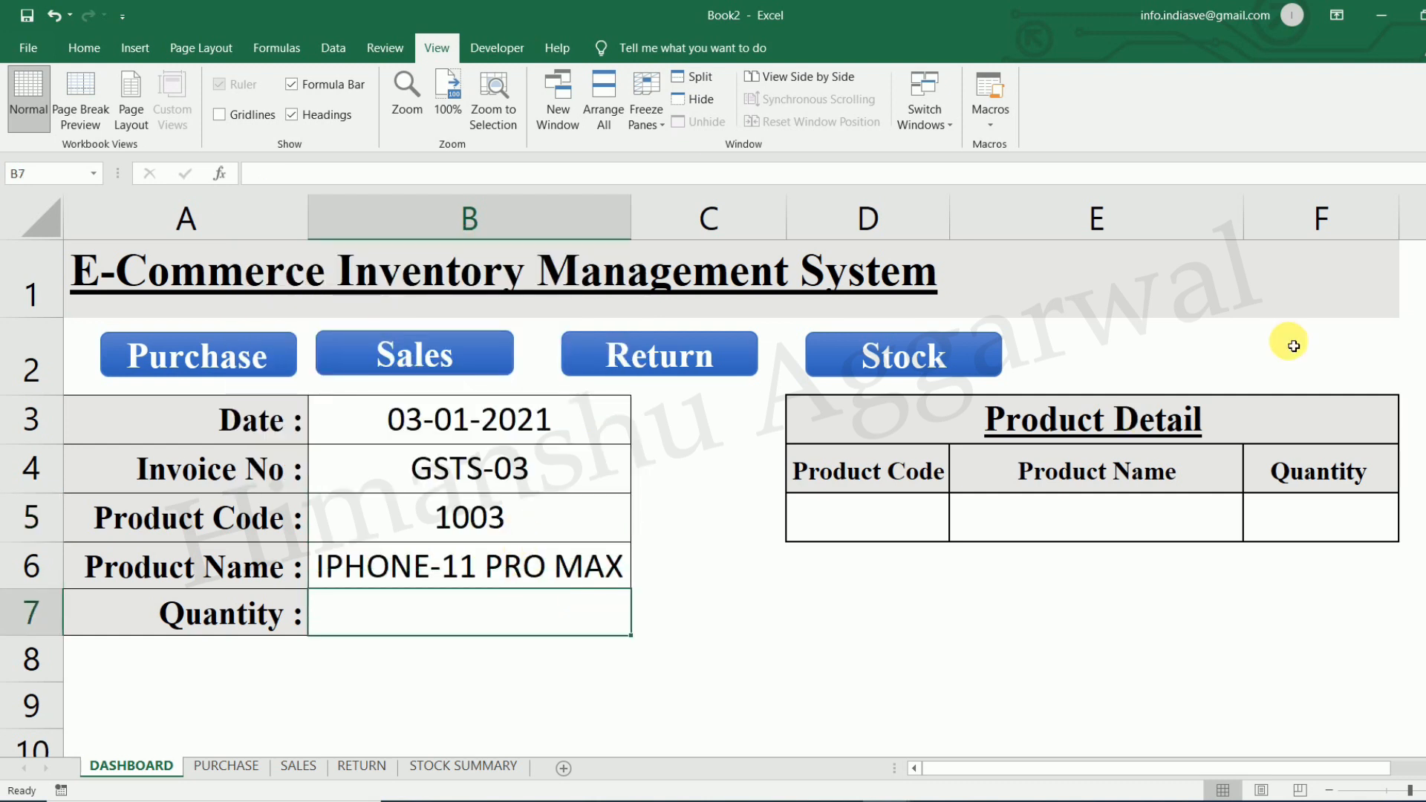
type("2")
key("Return")
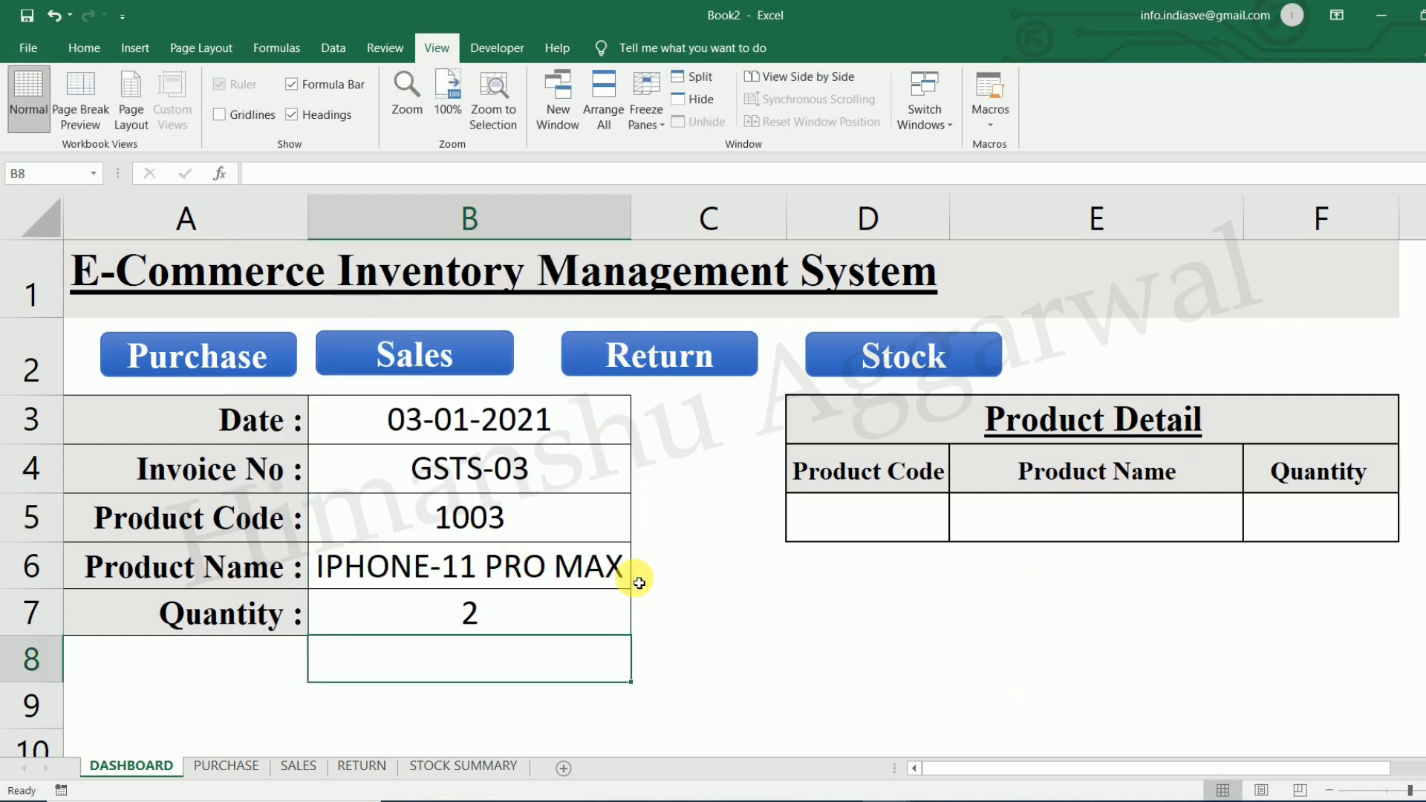
Assign the SALES macro to the Sales button shape on the DASHBOARD sheet and deselect the shape.
right_click(492, 359)
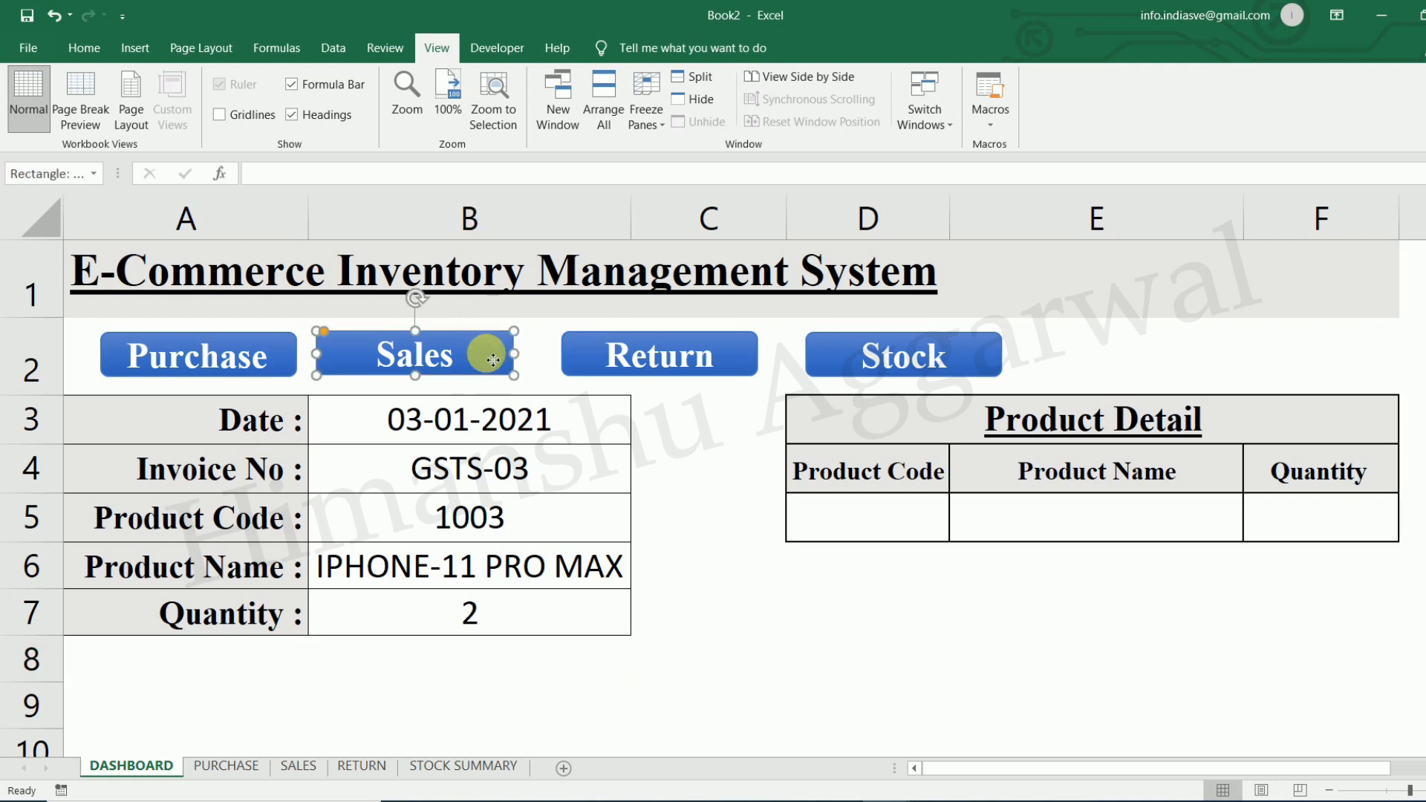
left_click(614, 637)
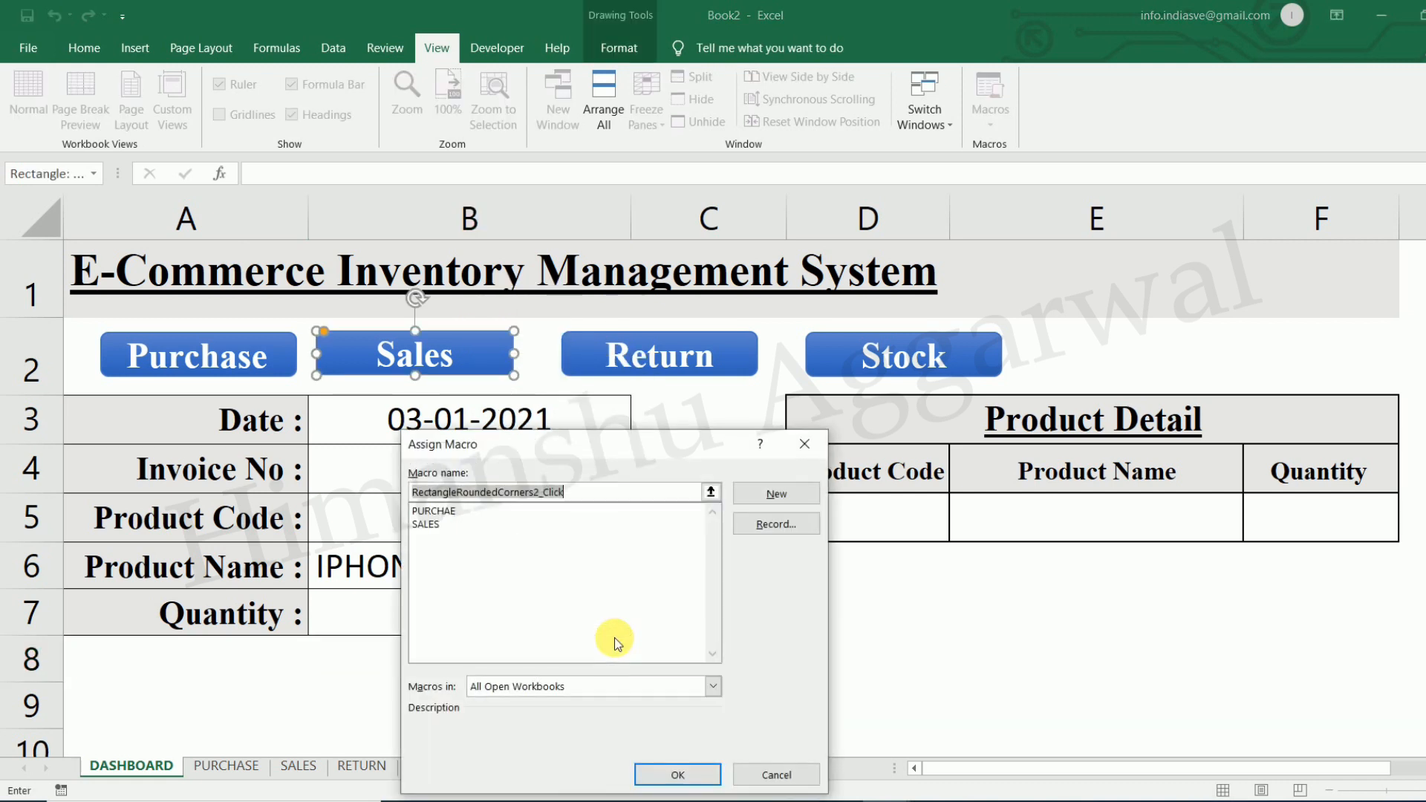
left_click(427, 524)
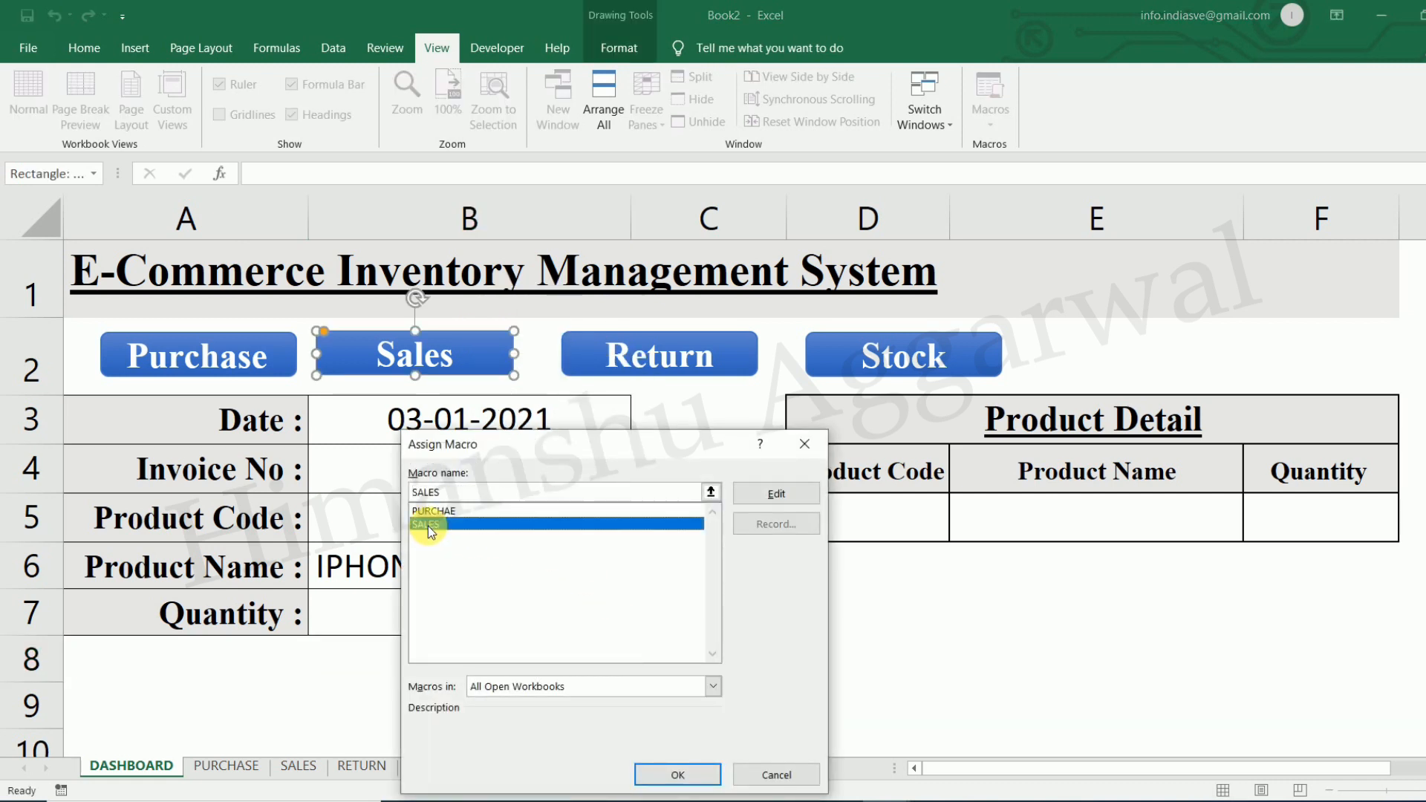
left_click(677, 774)
left_click(731, 621)
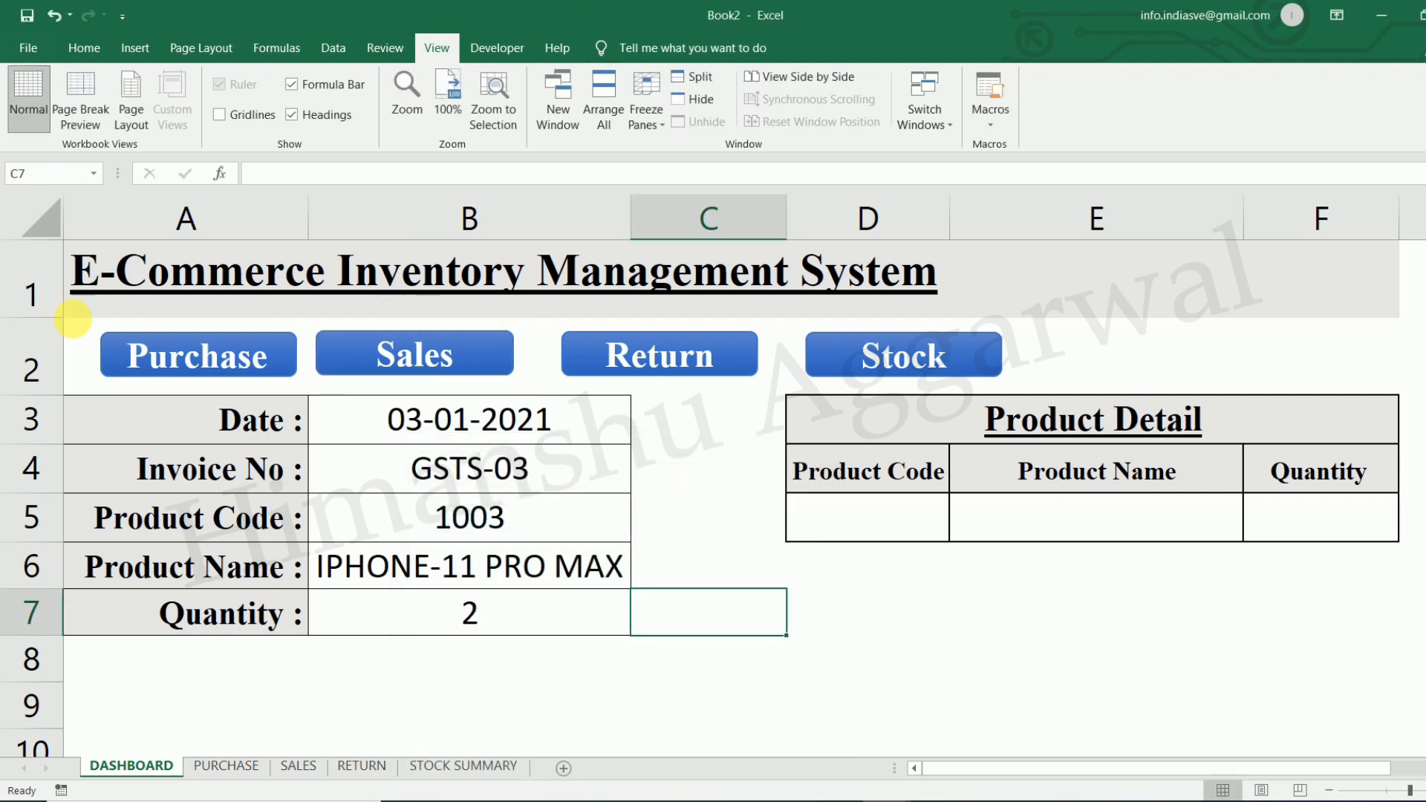
Transfer the entry with the Sales button and autofit the Product Name column in the sales register.
left_click(448, 359)
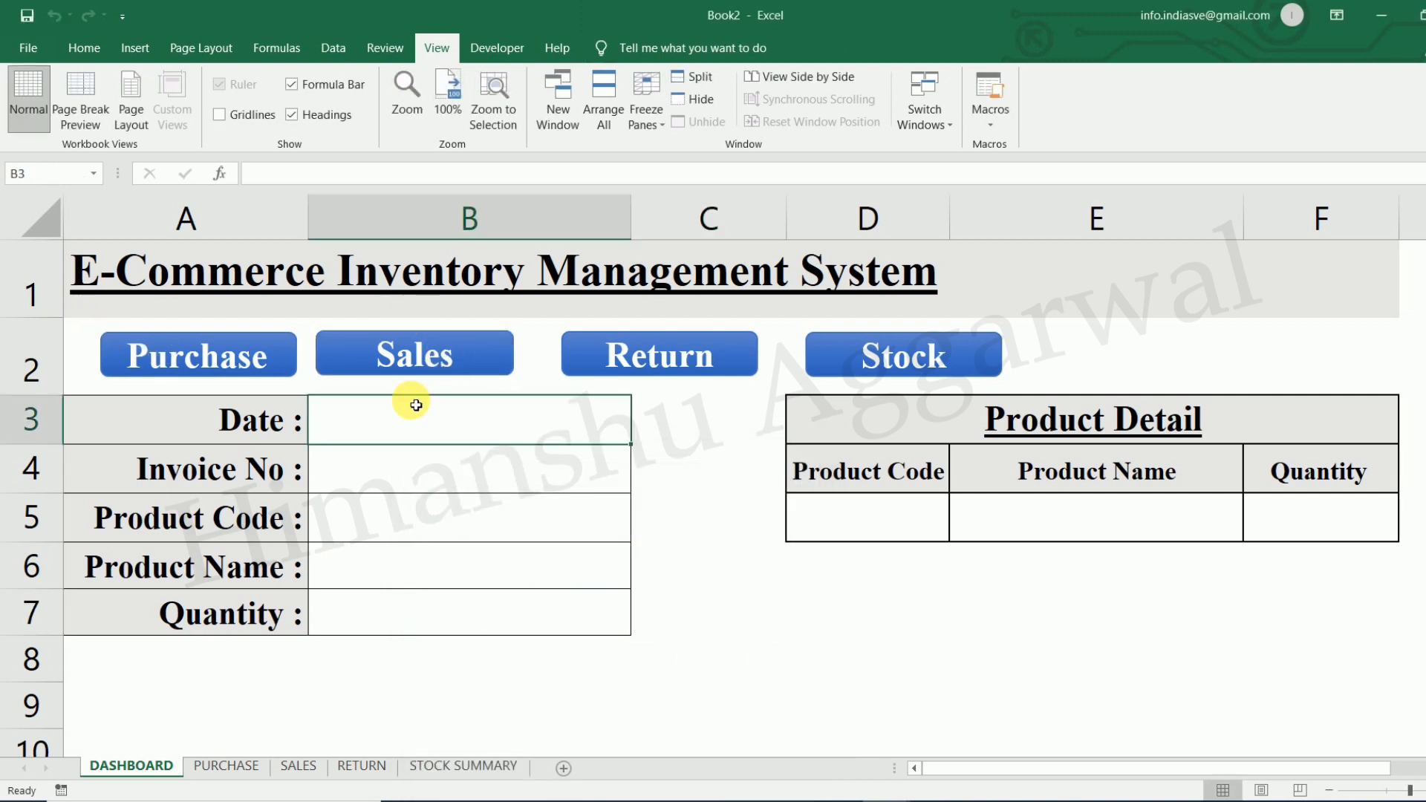
left_click(297, 770)
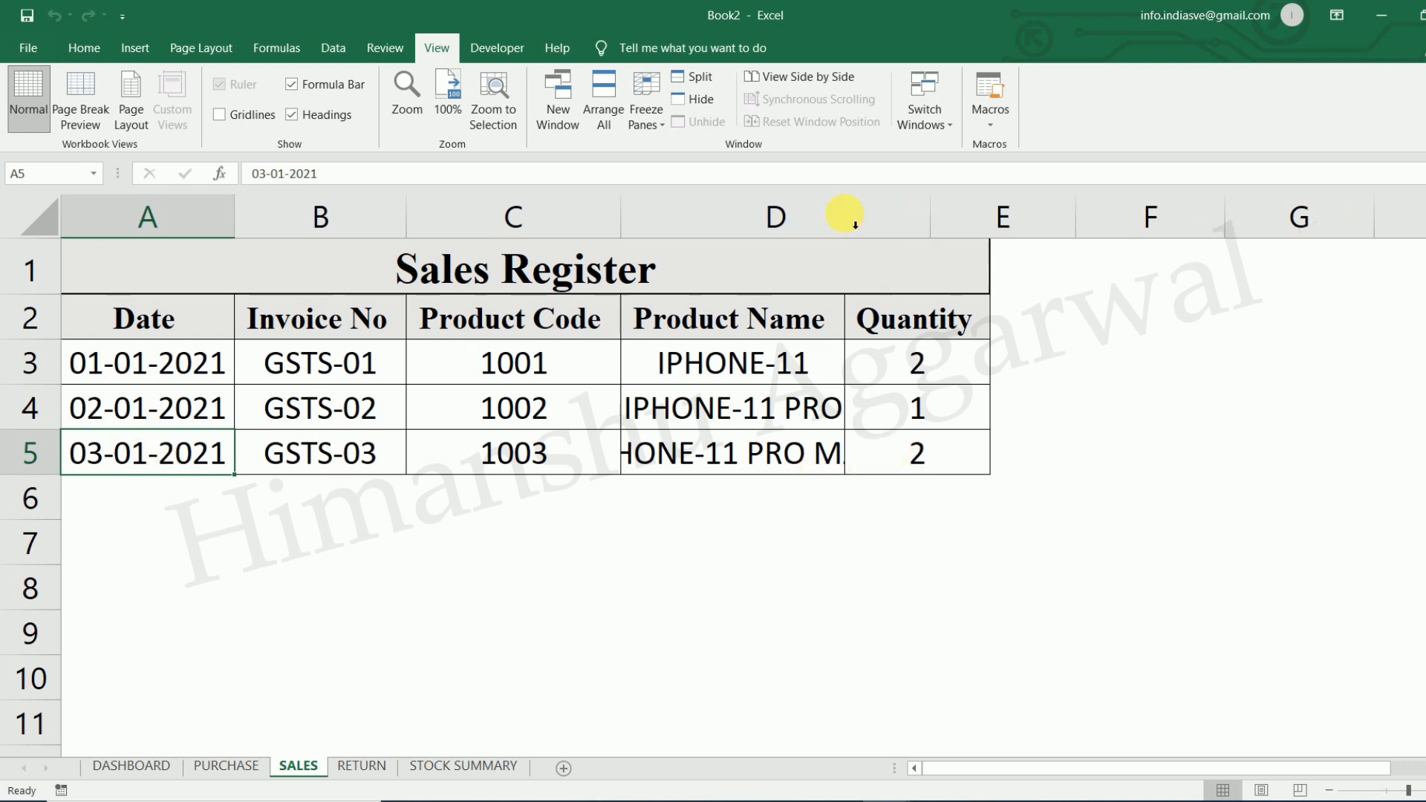
double_click(844, 215)
Review the purchase, sales and return registers and examine the third entry in the sales register.
left_click(225, 767)
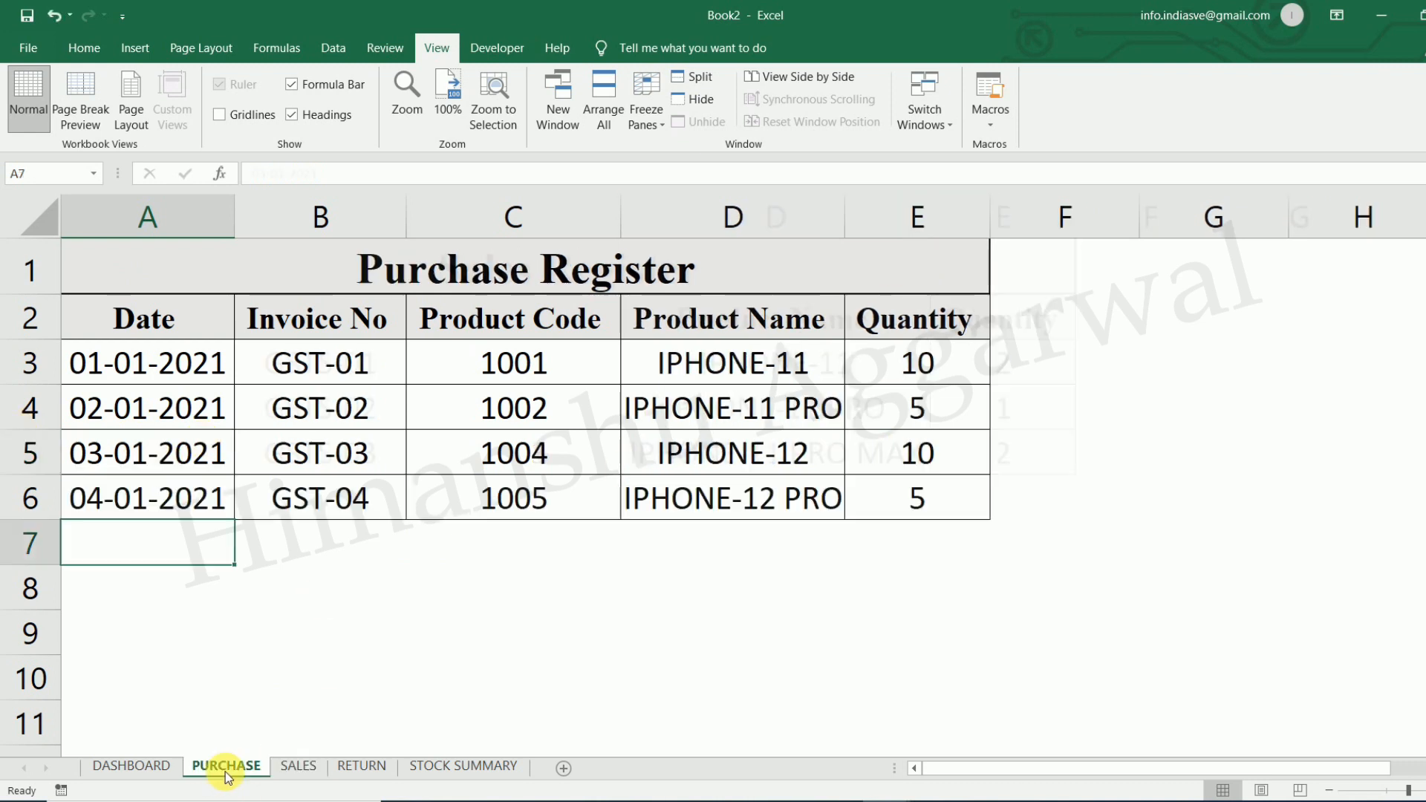
left_click(309, 768)
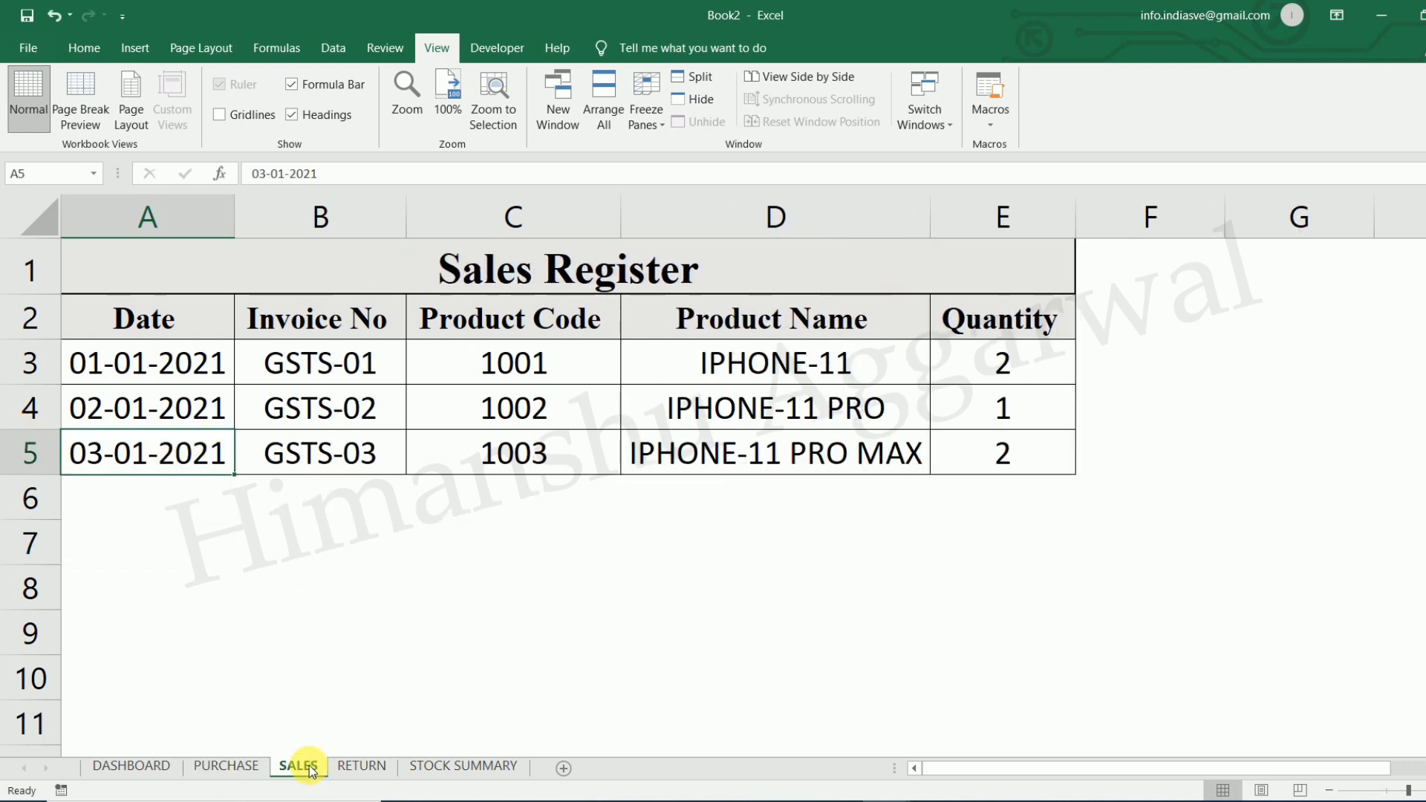
left_click(155, 765)
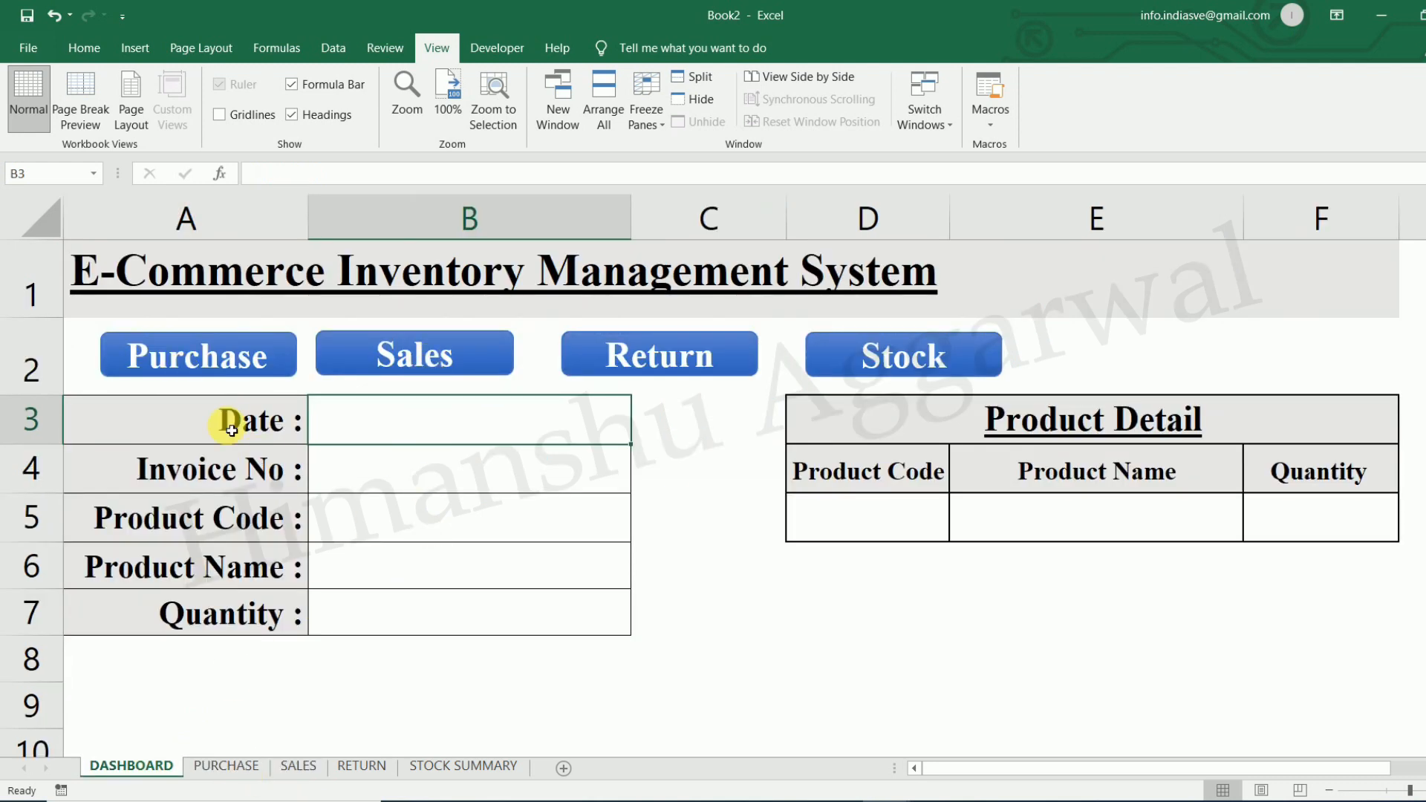
left_click(222, 766)
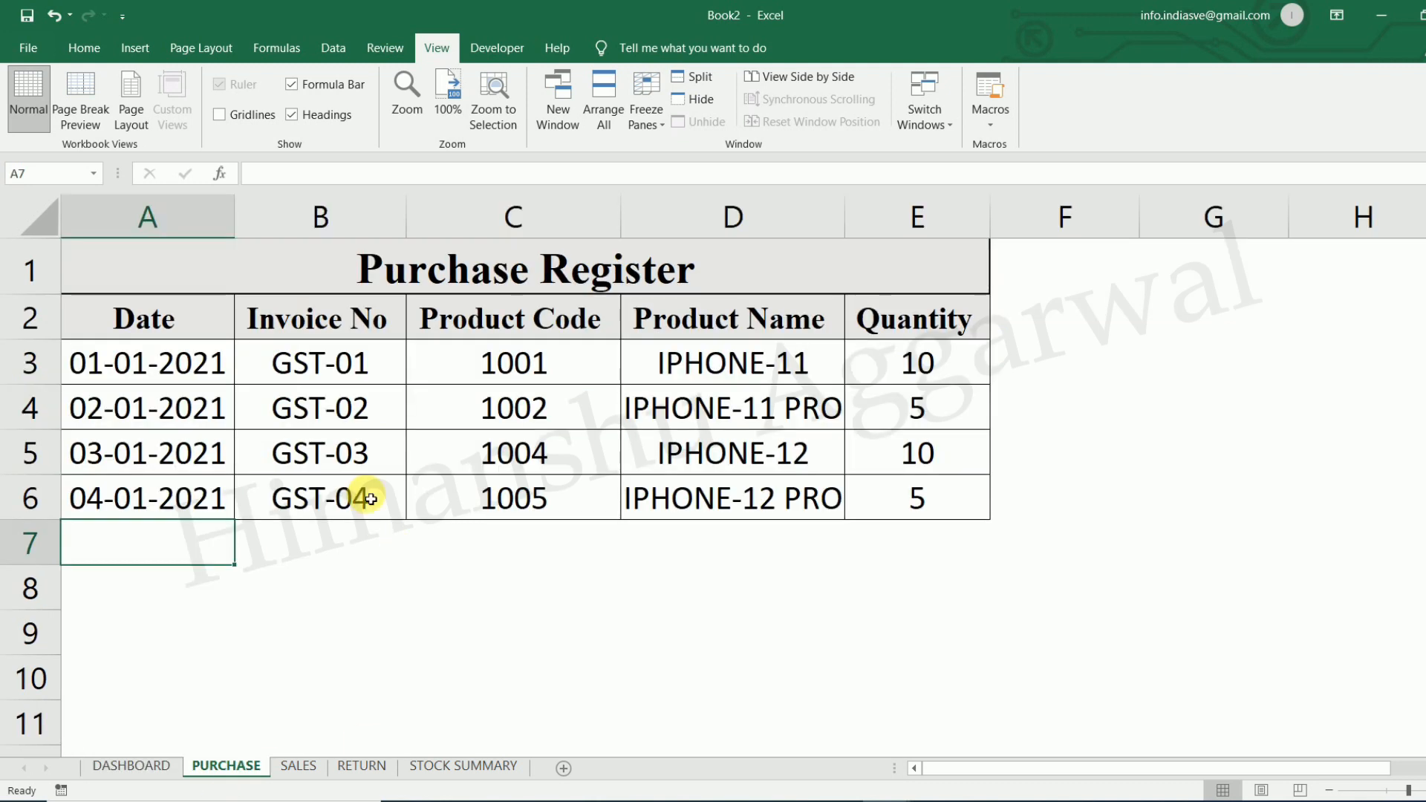
left_click(134, 766)
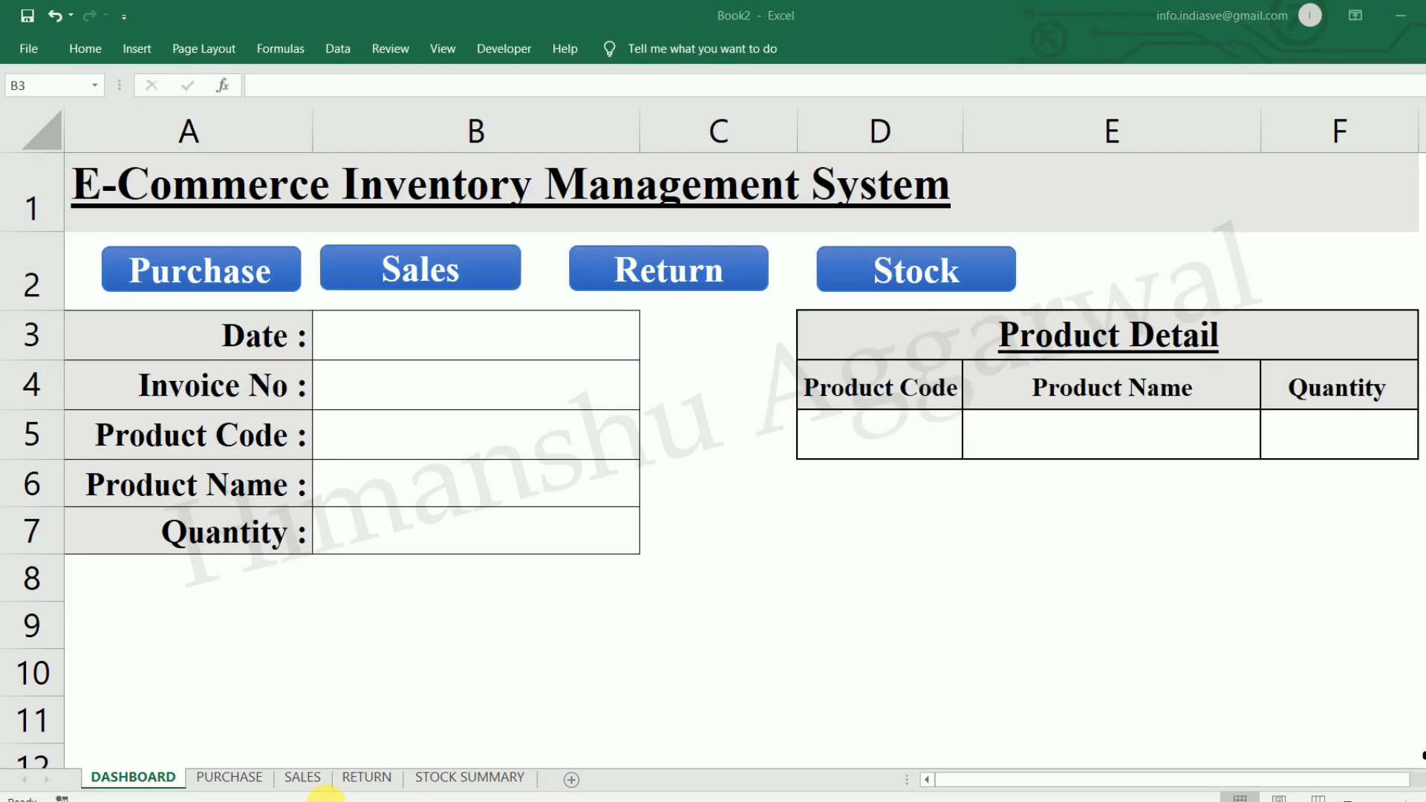
left_click(303, 777)
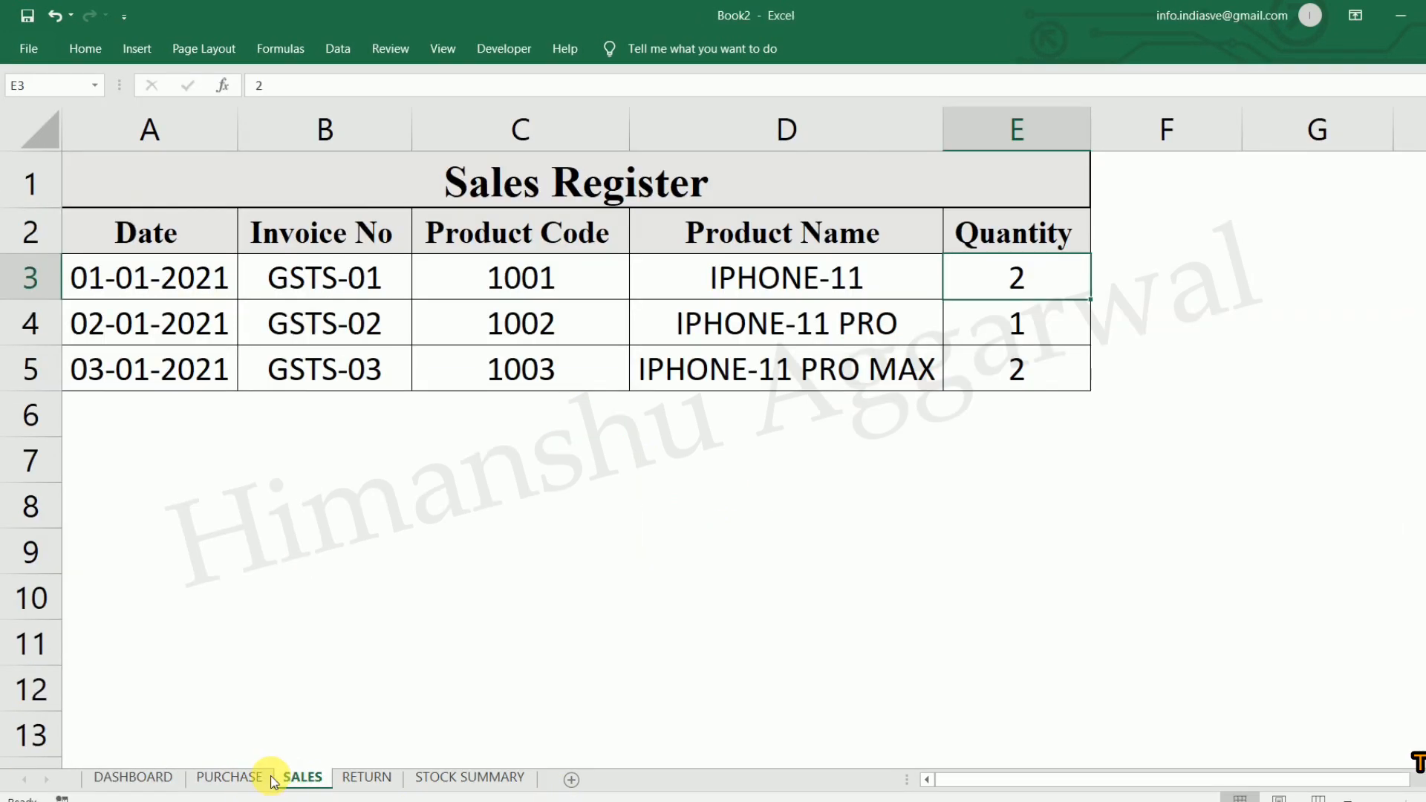
left_click(364, 778)
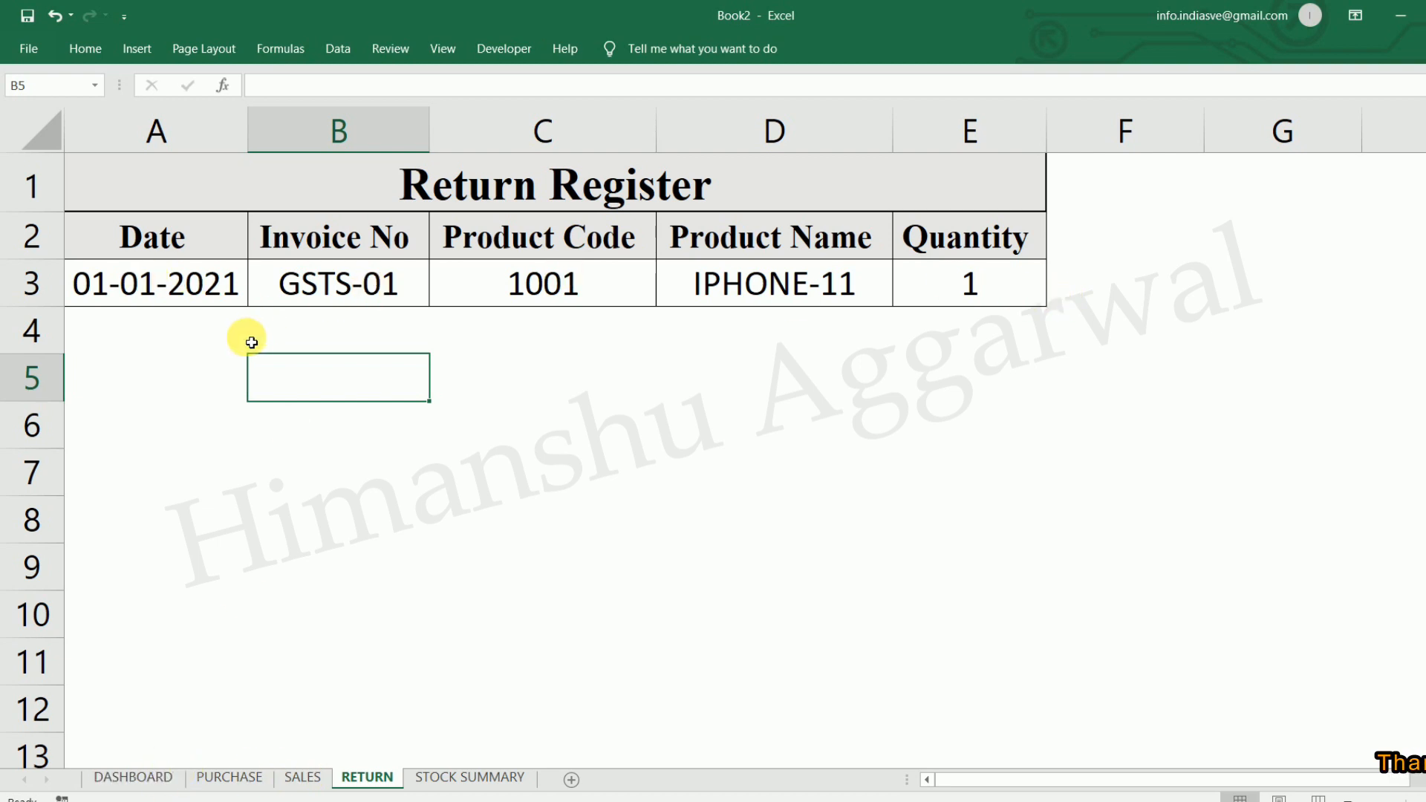
left_click(297, 776)
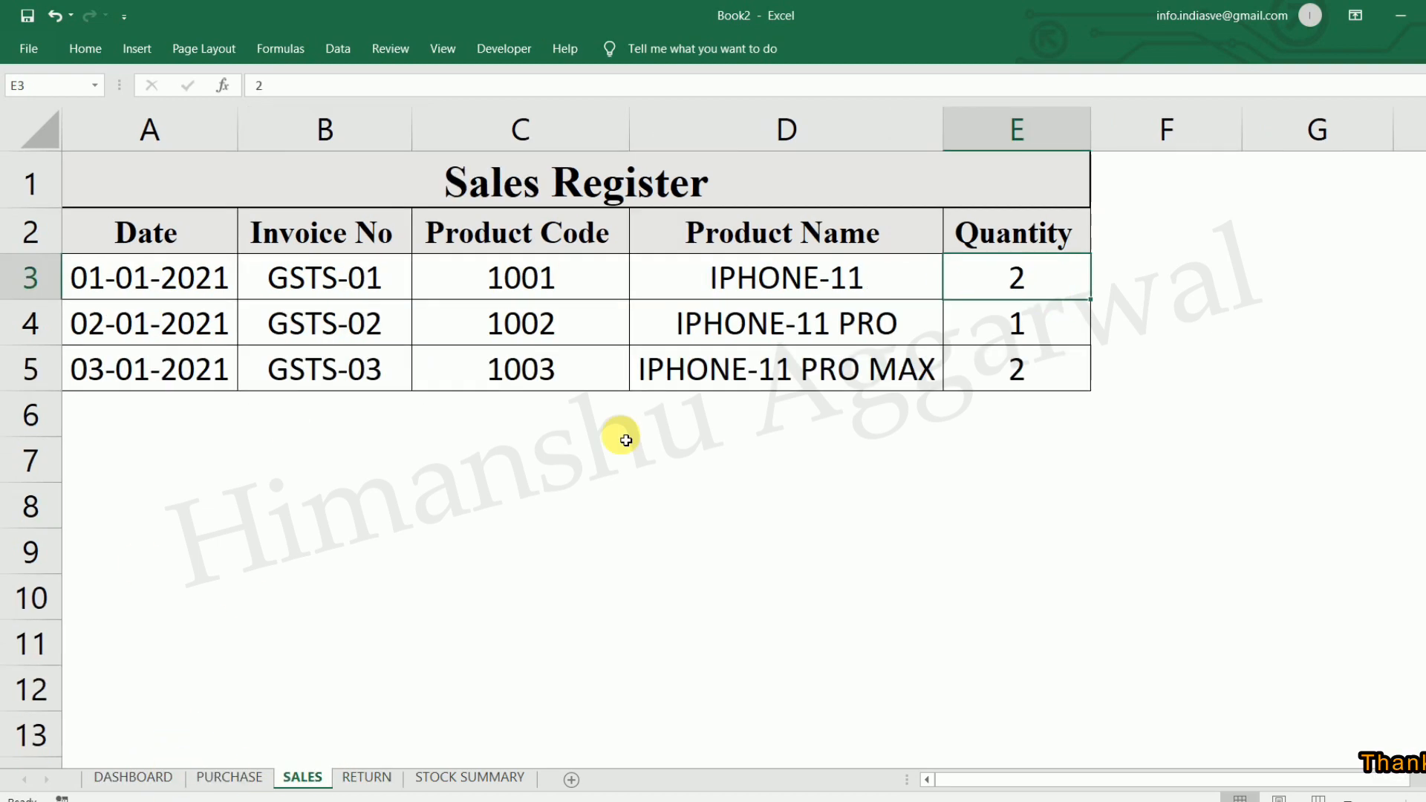
left_click(212, 375)
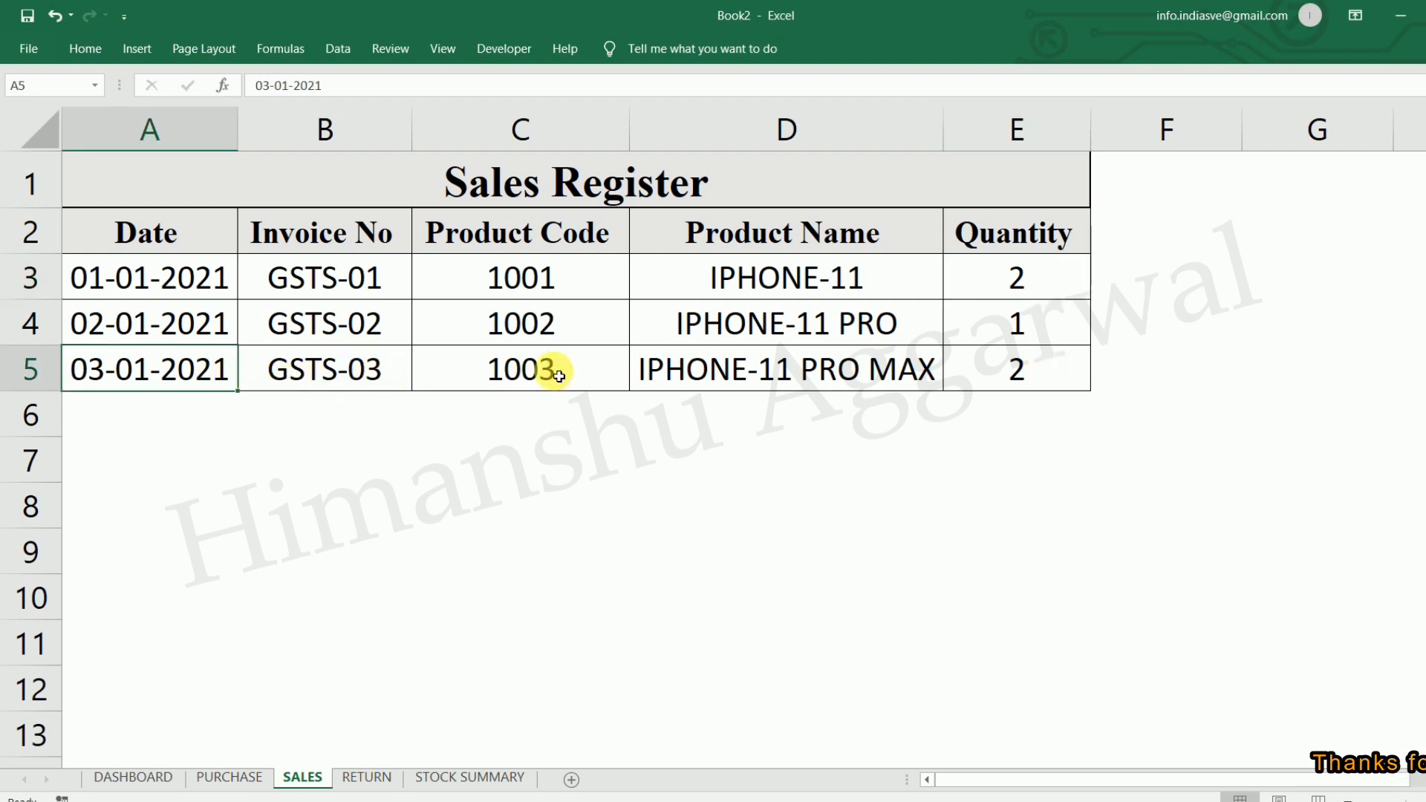
Enter the date 03-01-2021 and invoice number GSTS-03 of the returned sale in the DASHBOARD form.
left_click(152, 778)
type("3/1/2021")
key("Return")
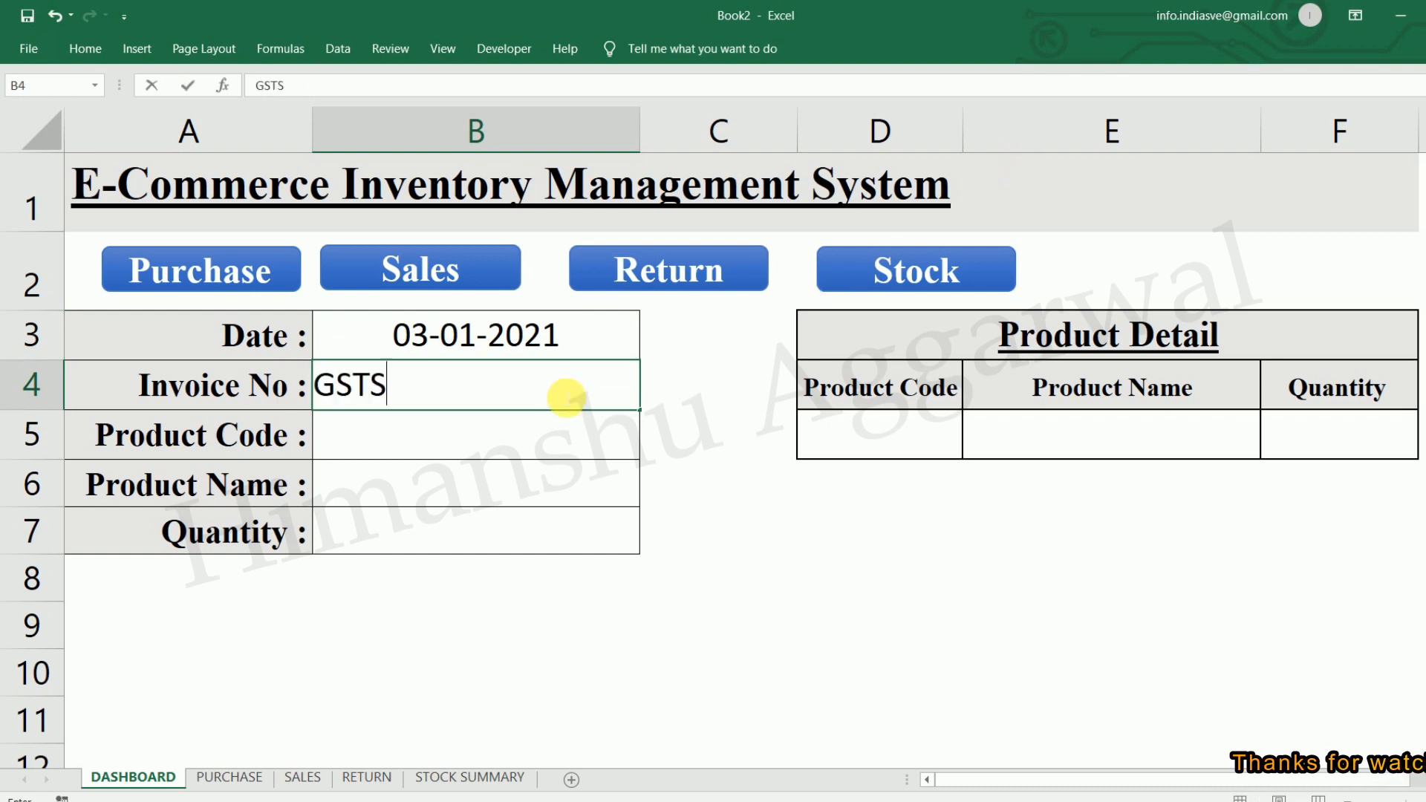
type("-033")
key("Return")
double_click(583, 387)
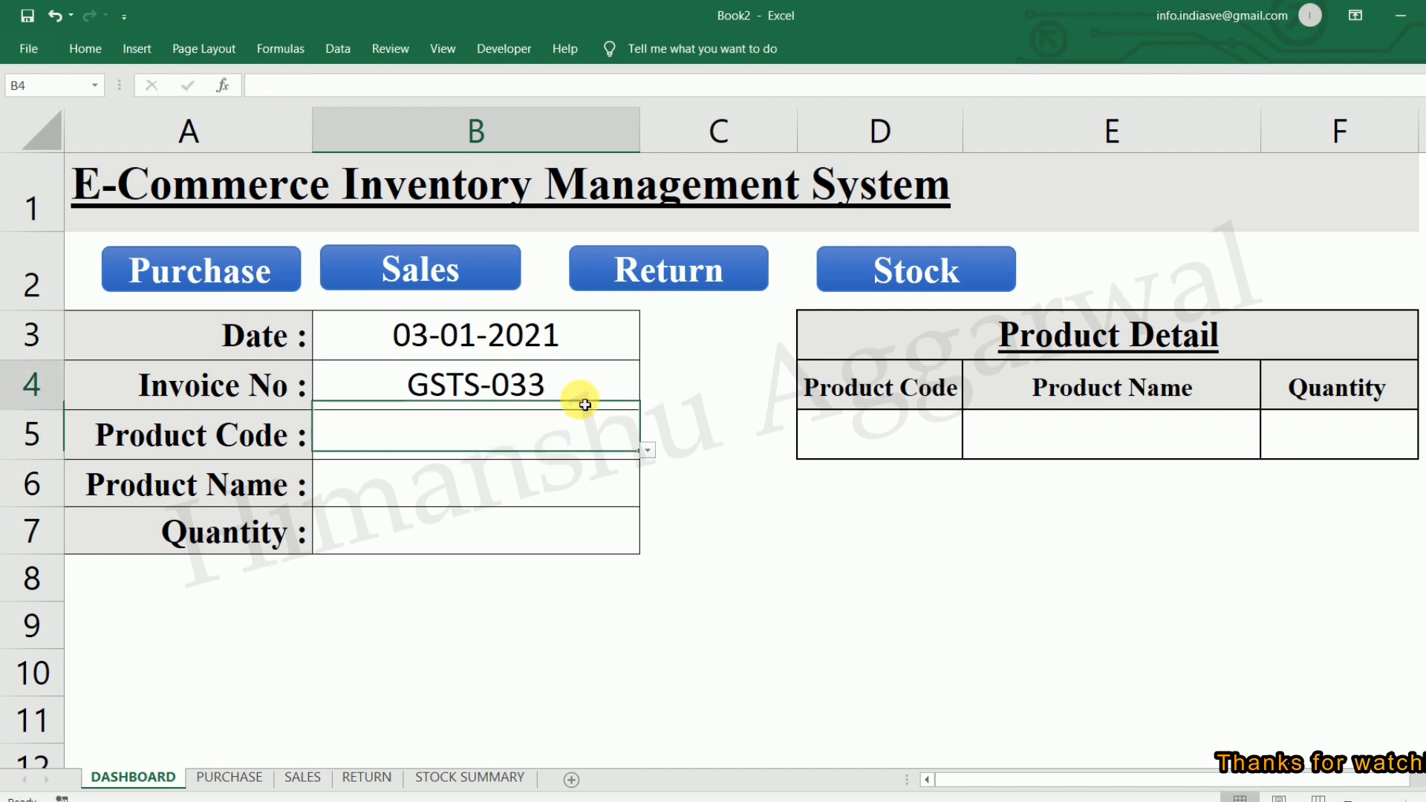
key("Return")
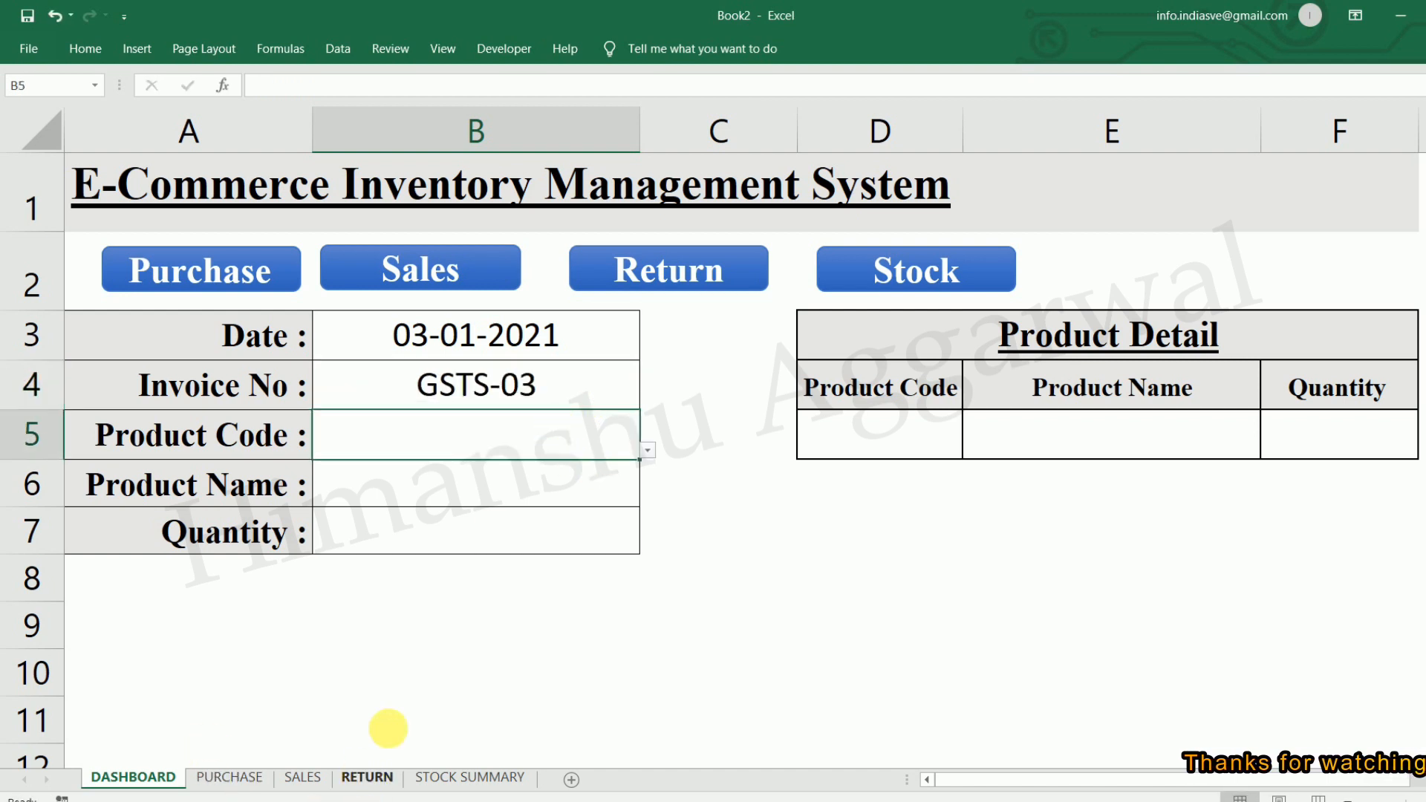
Check the sale in the sales register, then set product code 1003 and quantity 1 in the DASHBOARD form.
left_click(365, 778)
left_click(302, 777)
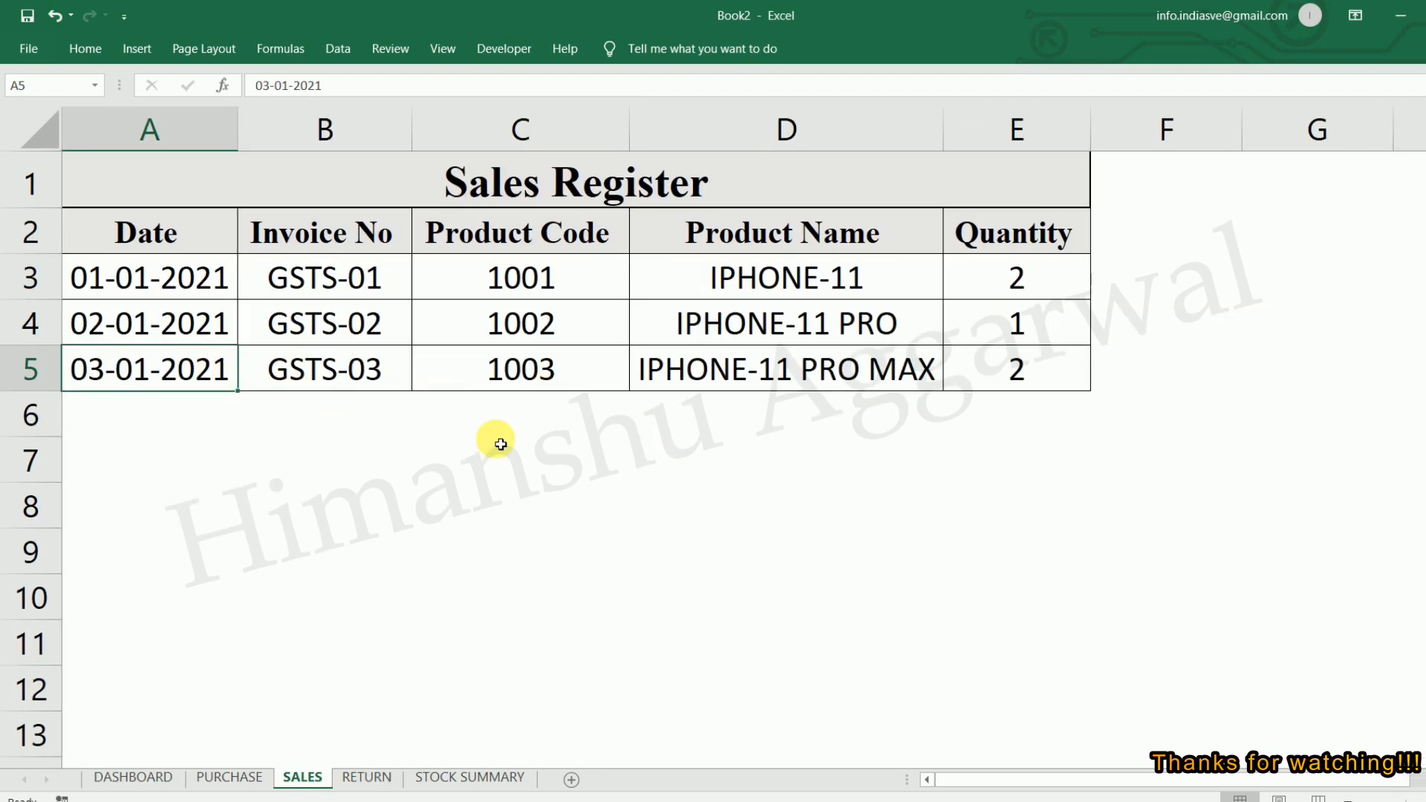
left_click(145, 777)
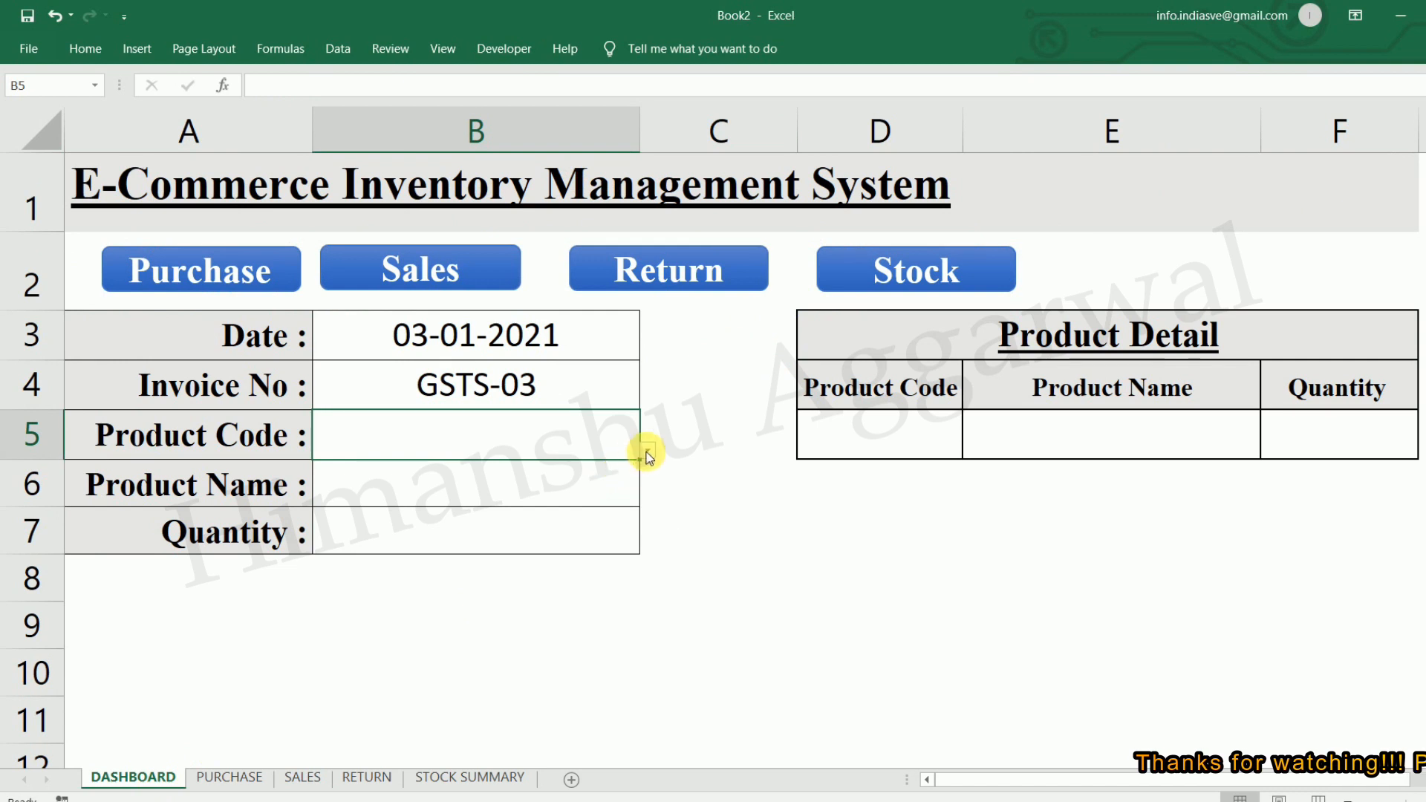
left_click(646, 451)
left_click(416, 543)
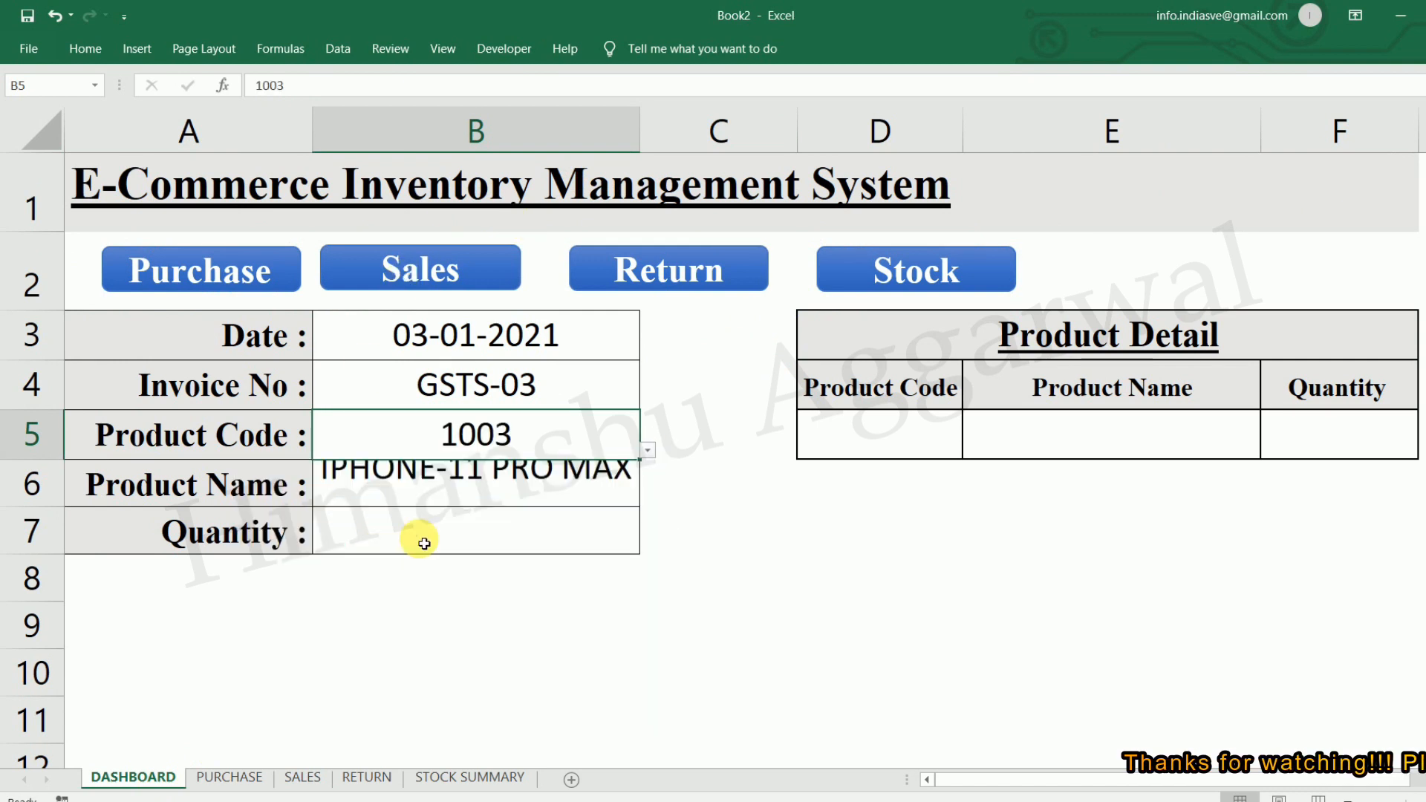
left_click(517, 528)
type("1")
key("Return")
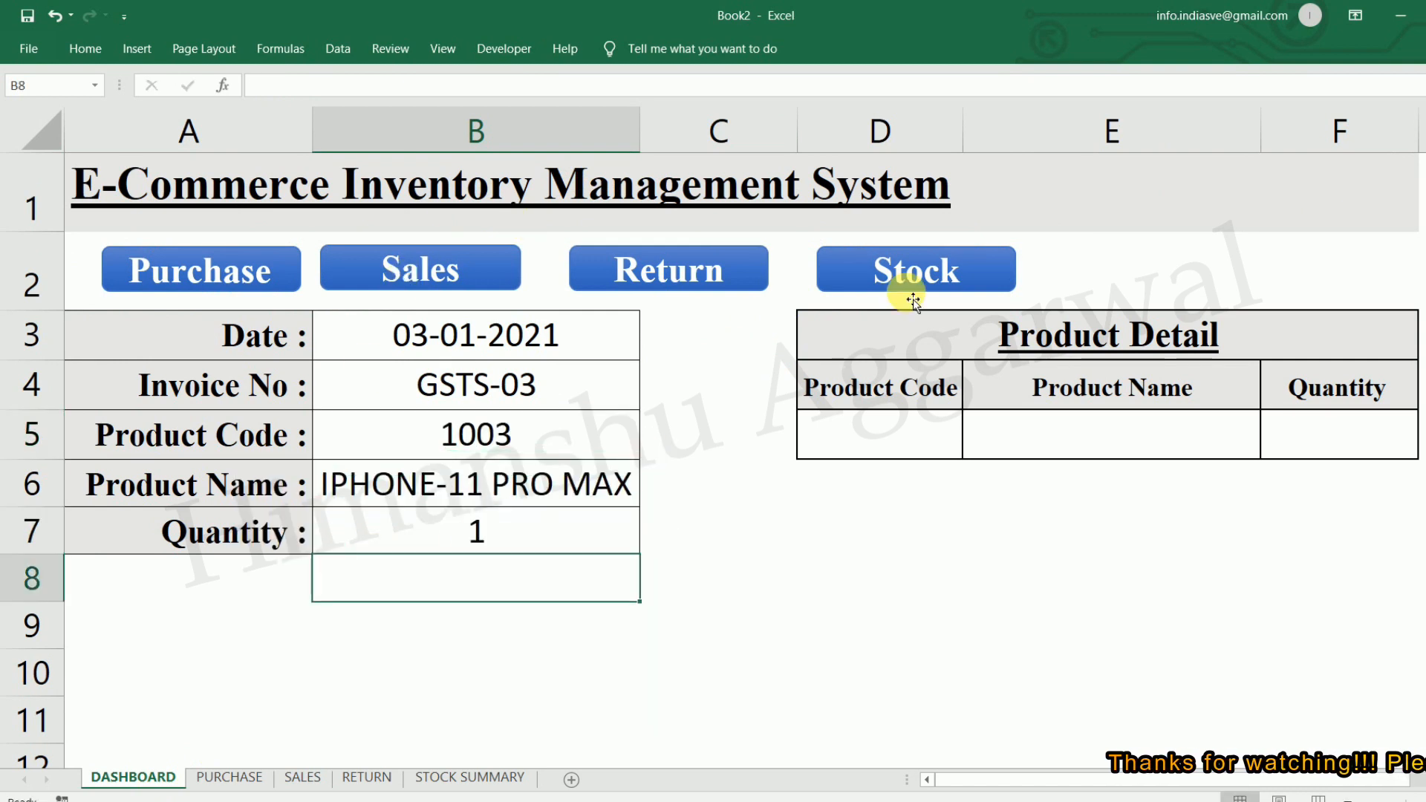
Start recording a macro named Sales_Return from the DASHBOARD date cell, with shortcut Ctrl+Shift+R, stored in This Workbook.
left_click(609, 342)
left_click(444, 47)
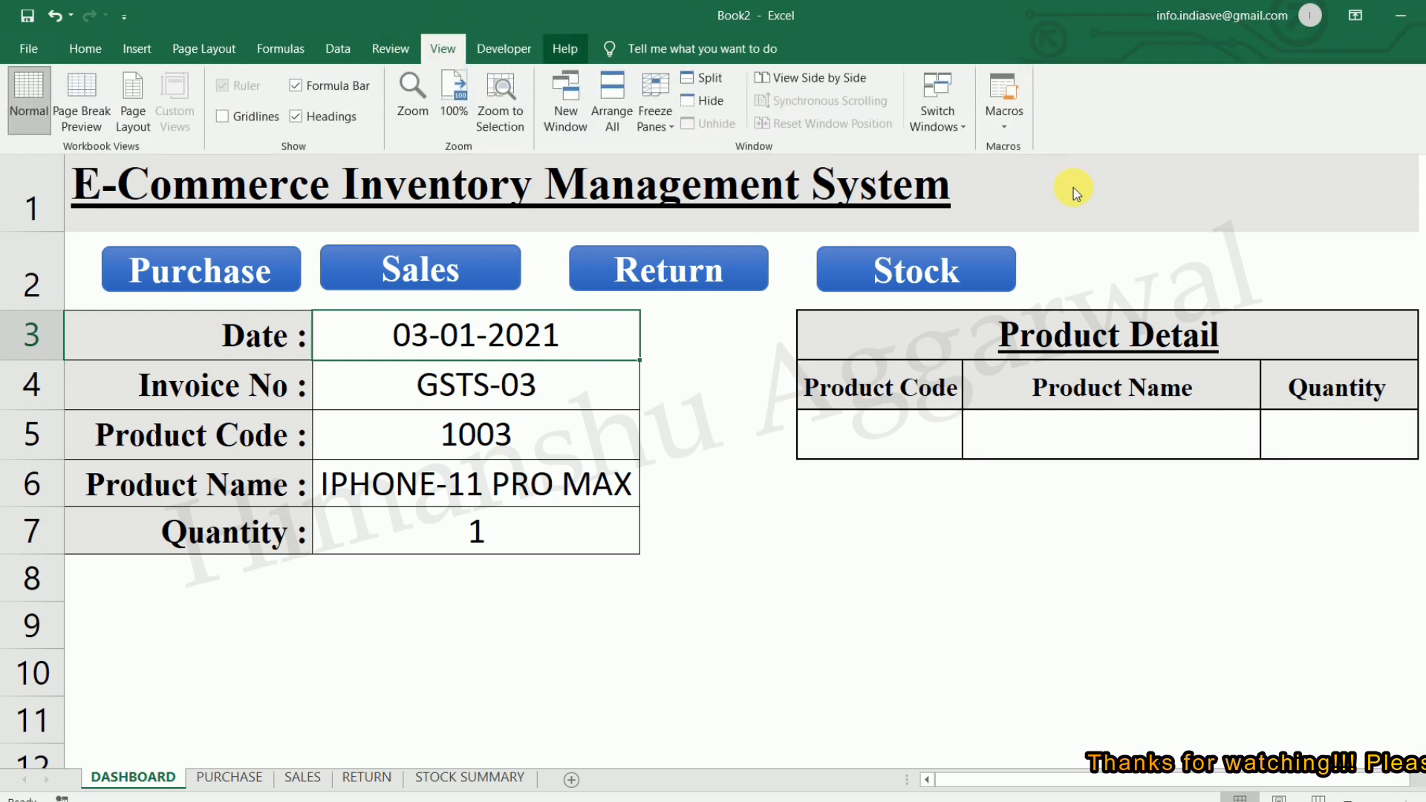
left_click(1014, 132)
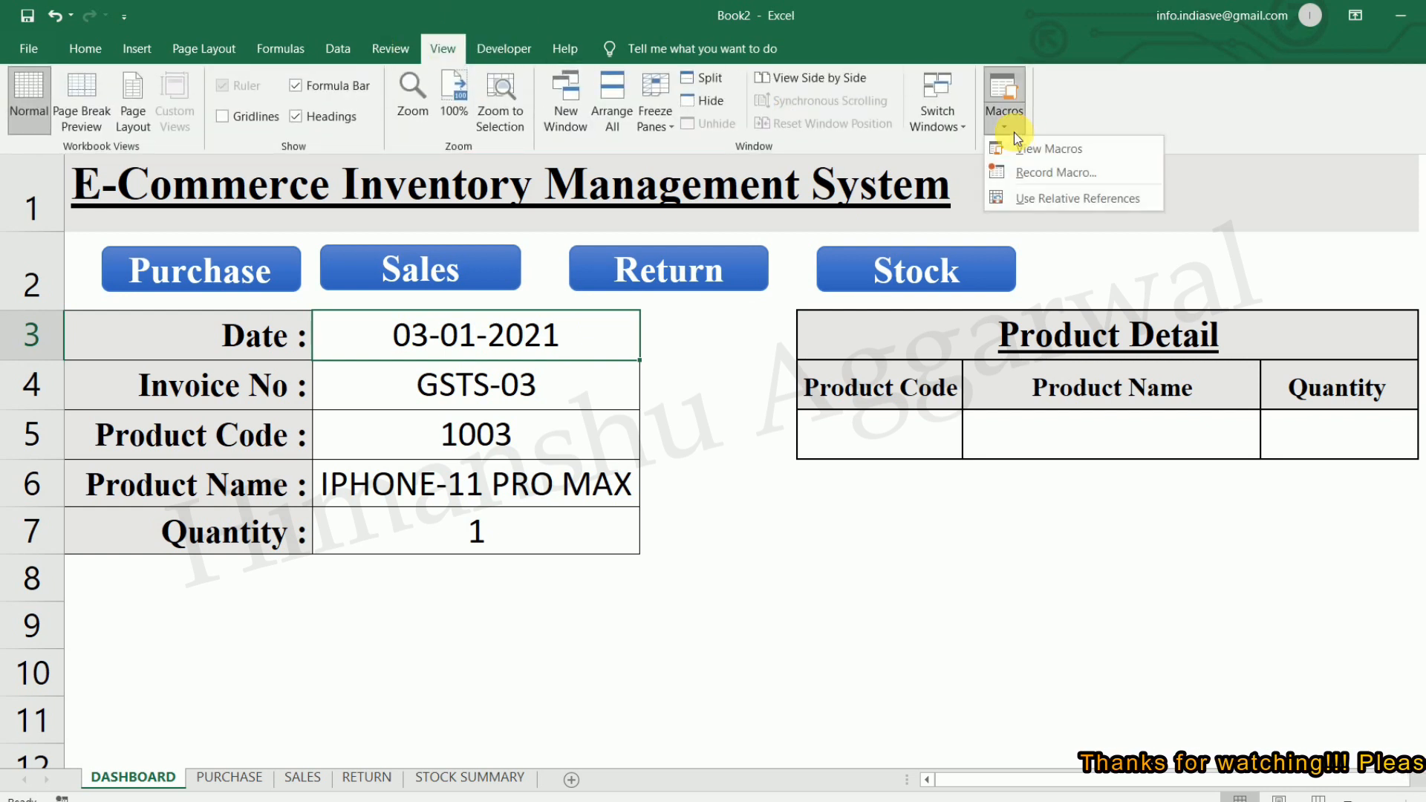
left_click(1054, 172)
type("Sales")
key("Tab")
type("R")
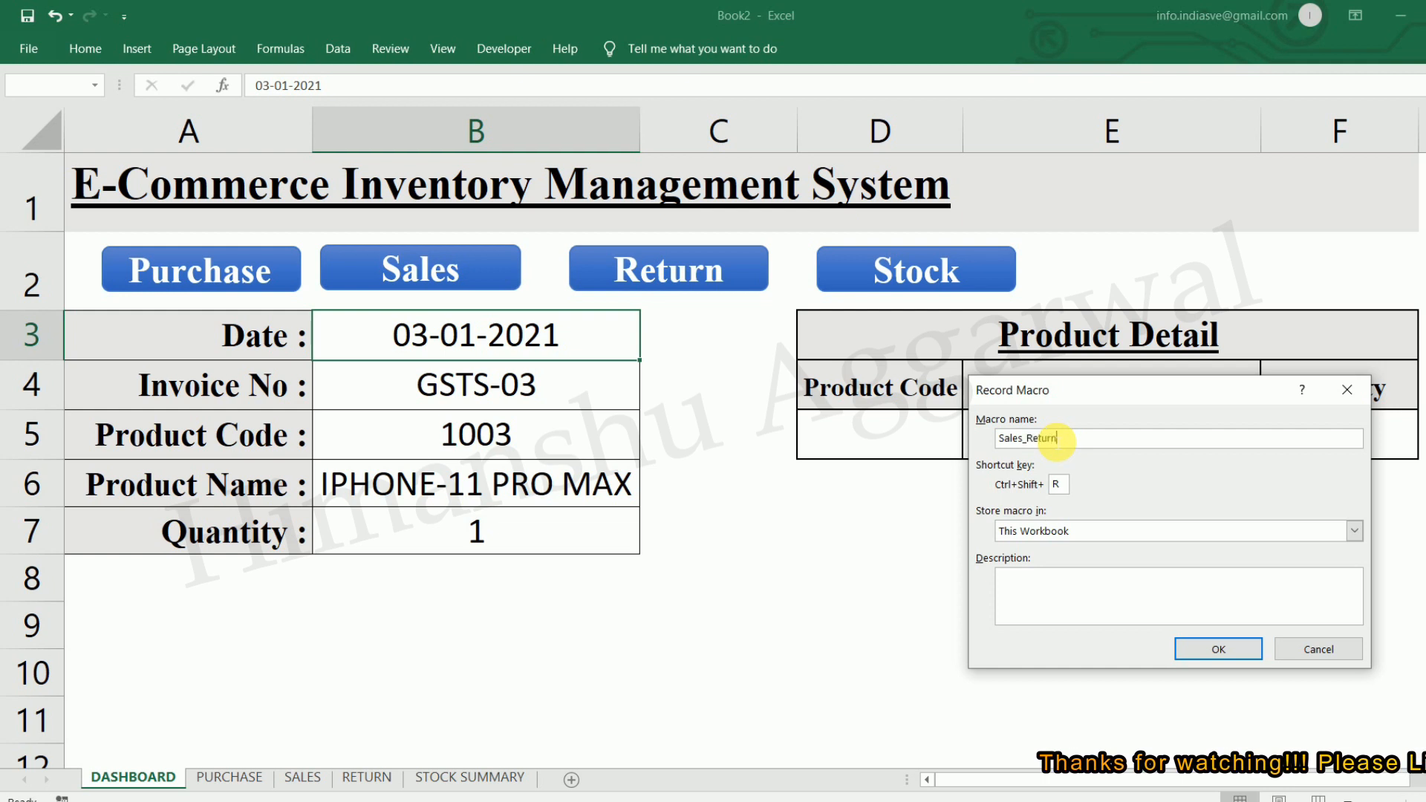
left_click(1195, 652)
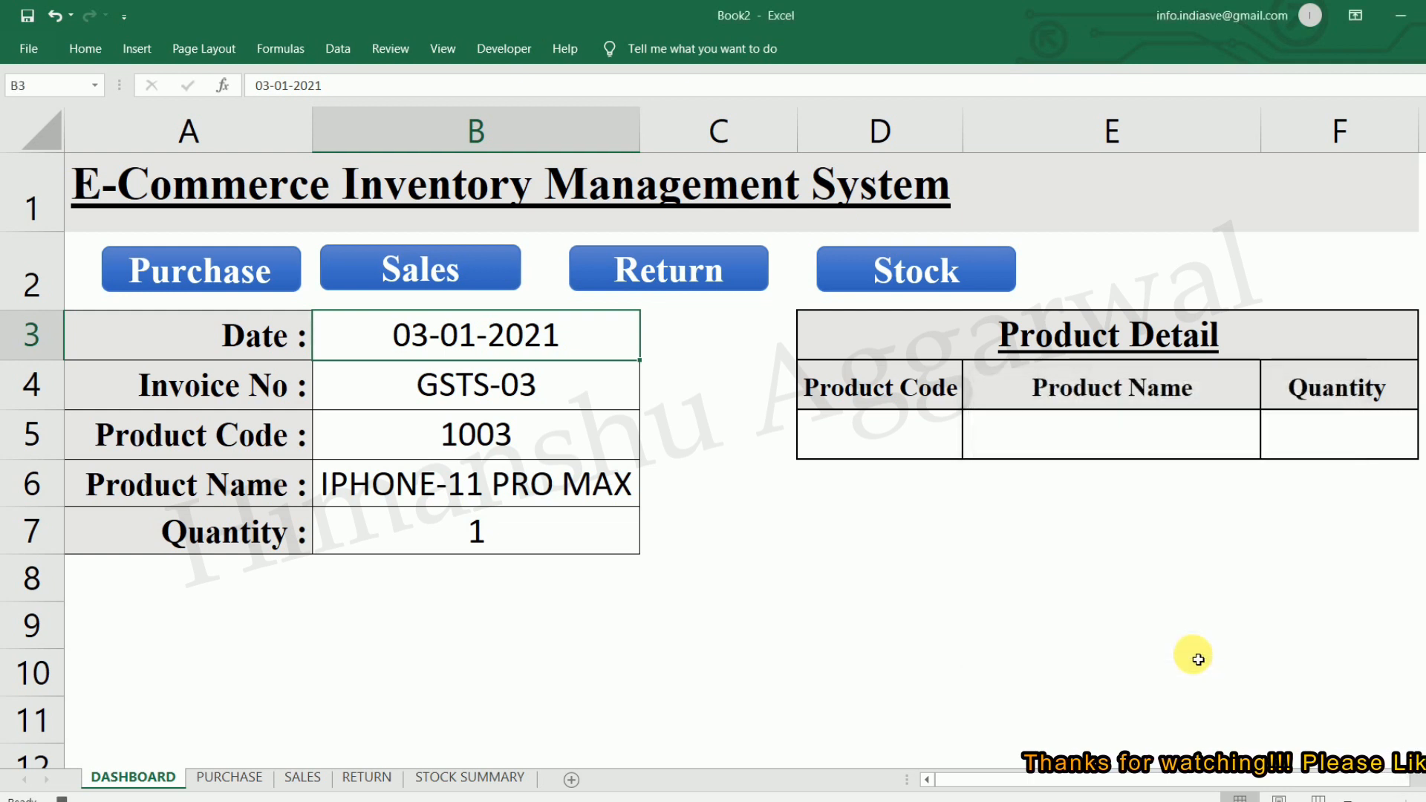
Copy the form entry in B3:B7 and go to the last date listed under the Date header of the RETURN sheet.
left_click_drag(530, 343, 529, 525)
key("ctrl+c")
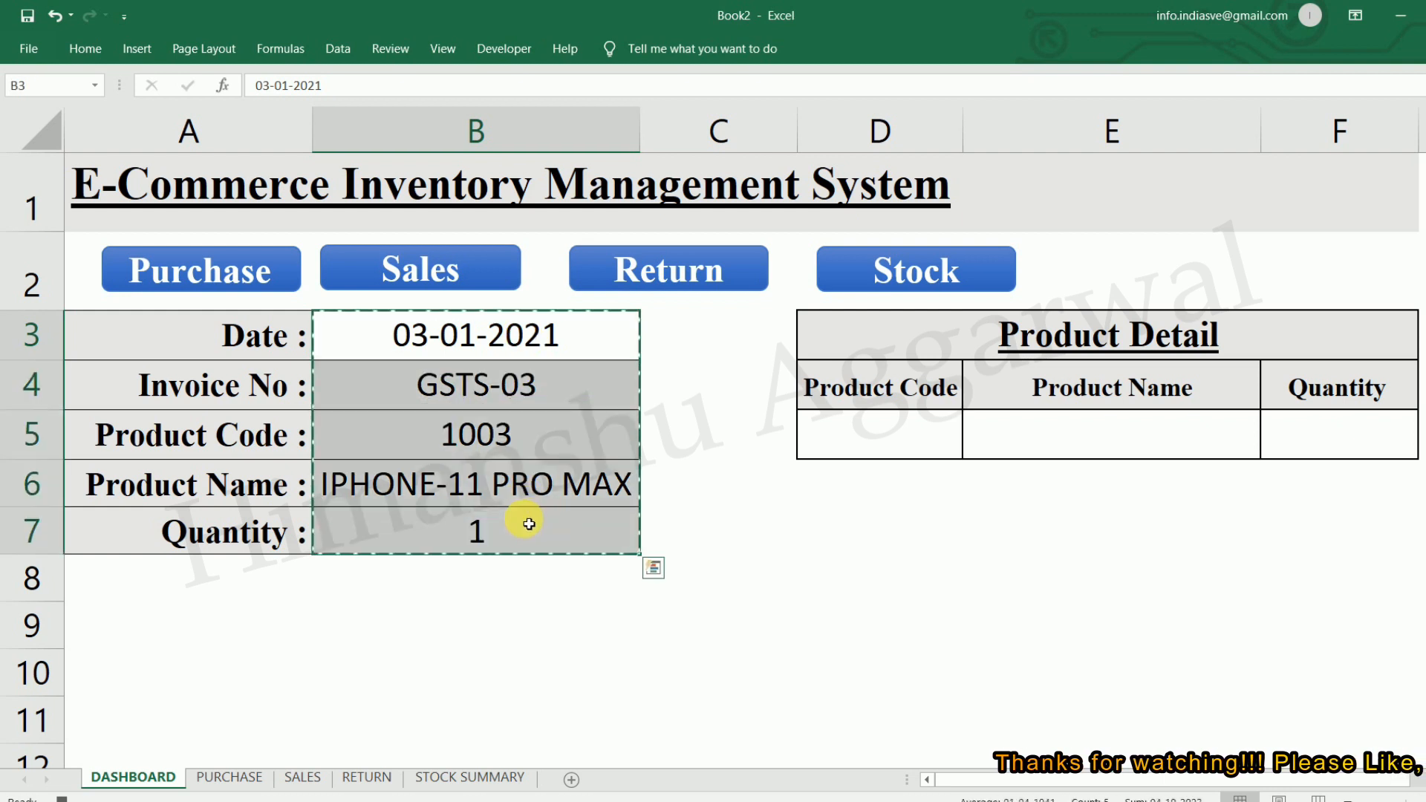
left_click(384, 782)
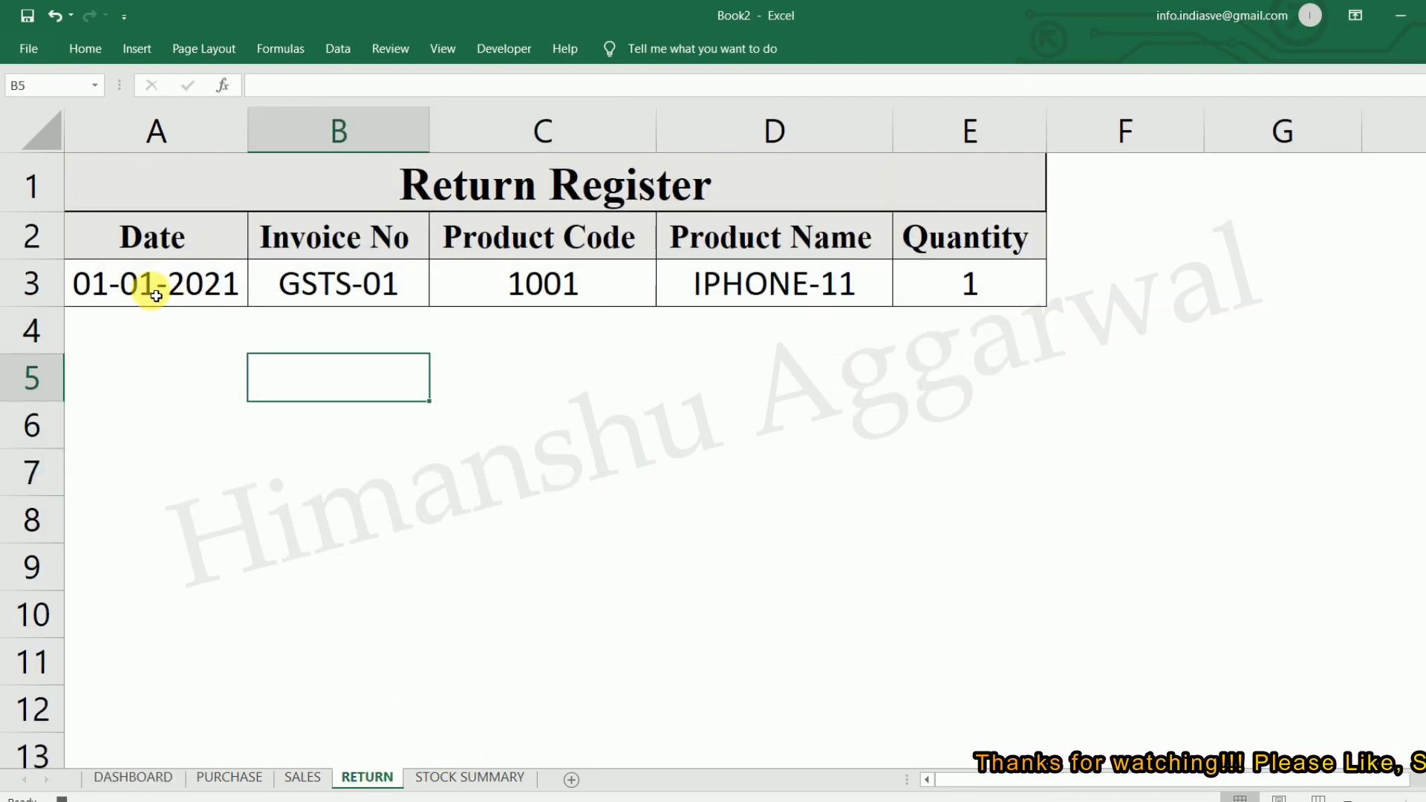
left_click(158, 239)
key("Down")
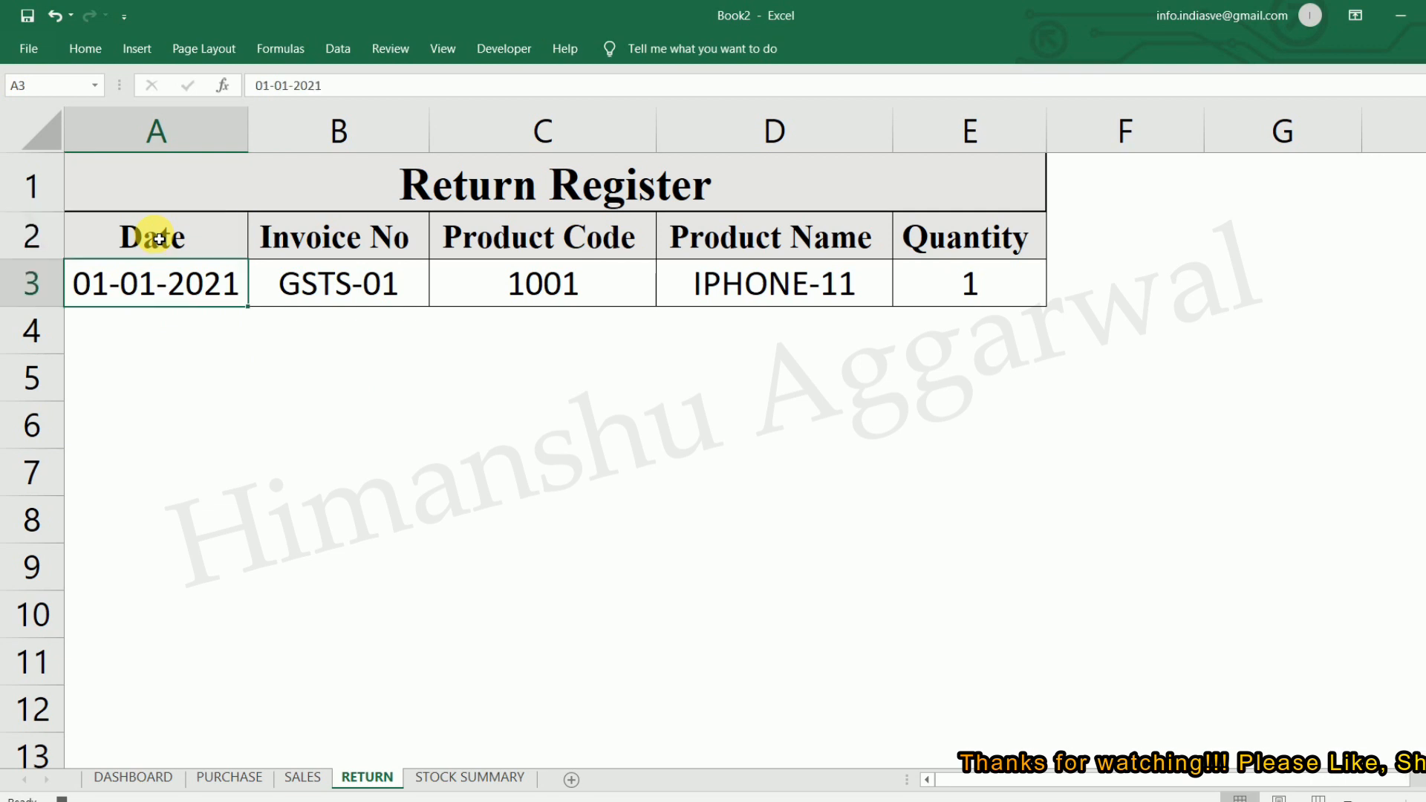
Turn on relative references for the recording and move to the first empty row of the return register.
left_click(443, 48)
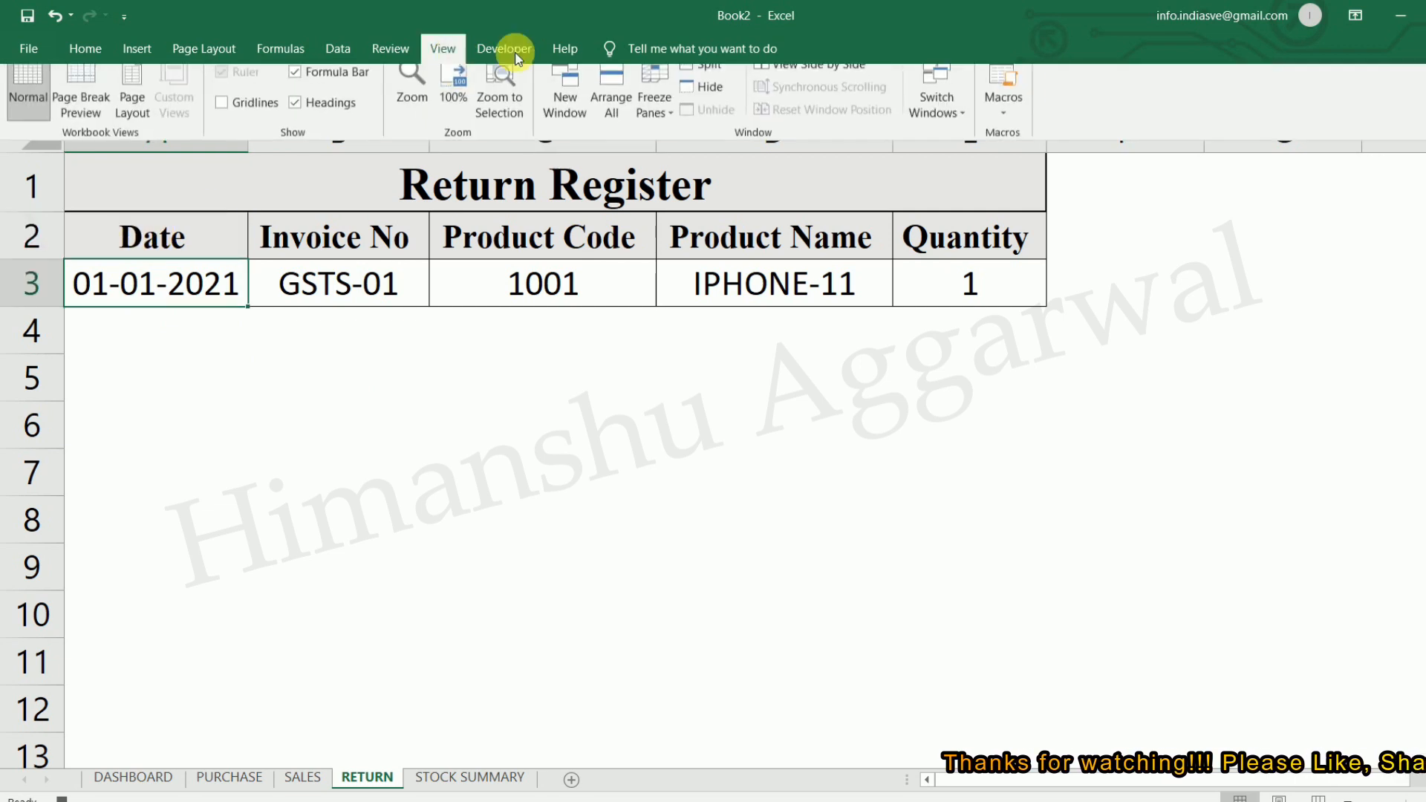
left_click(1006, 119)
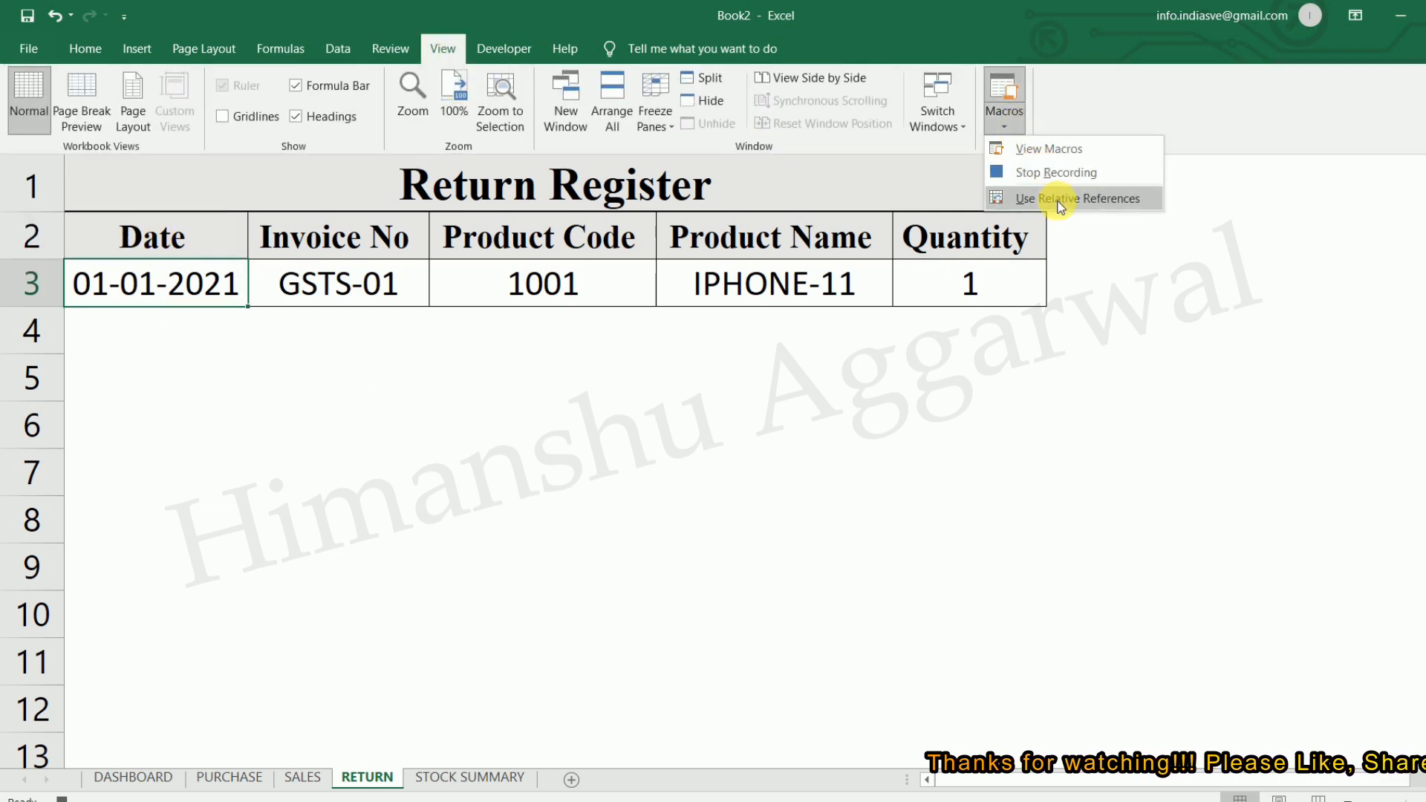
left_click(1014, 196)
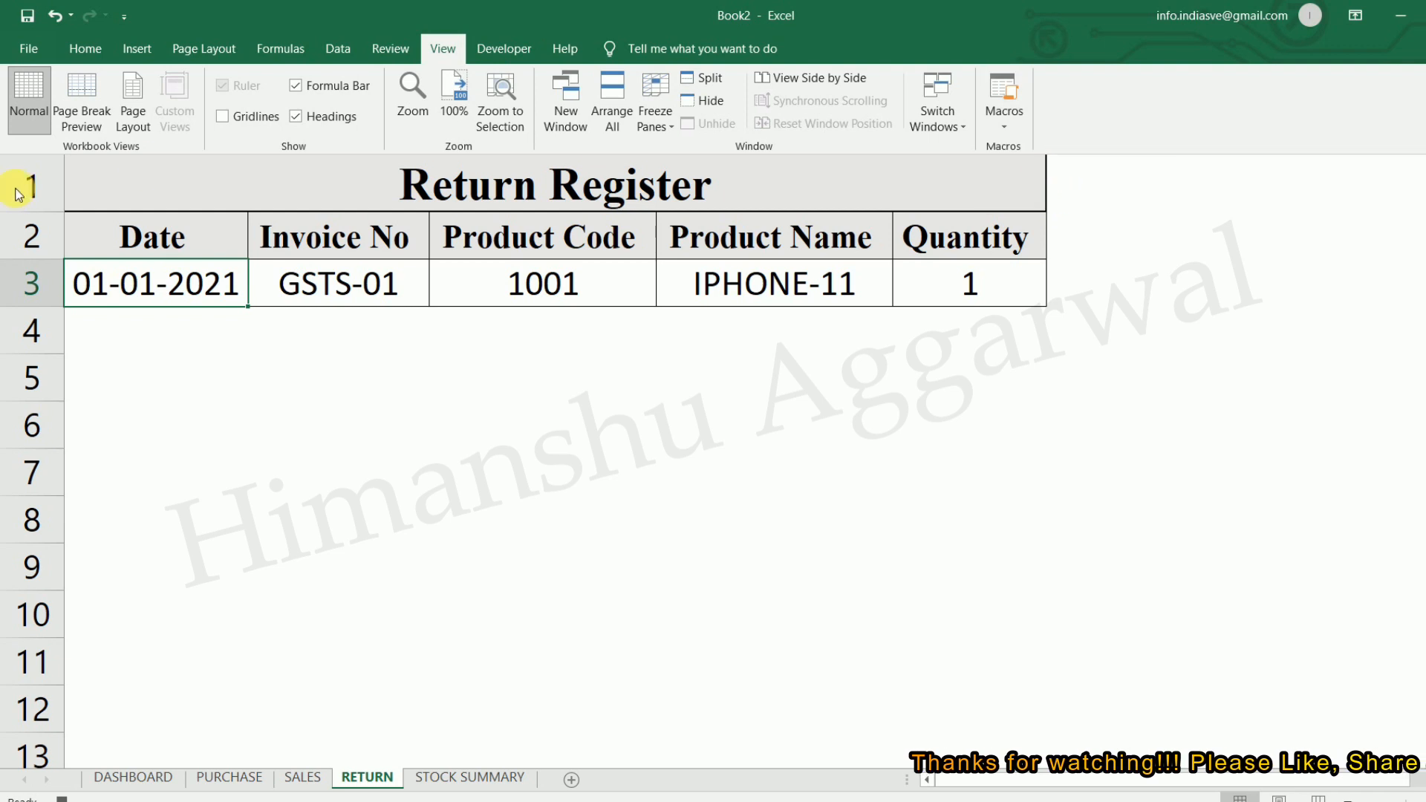
left_click(132, 290)
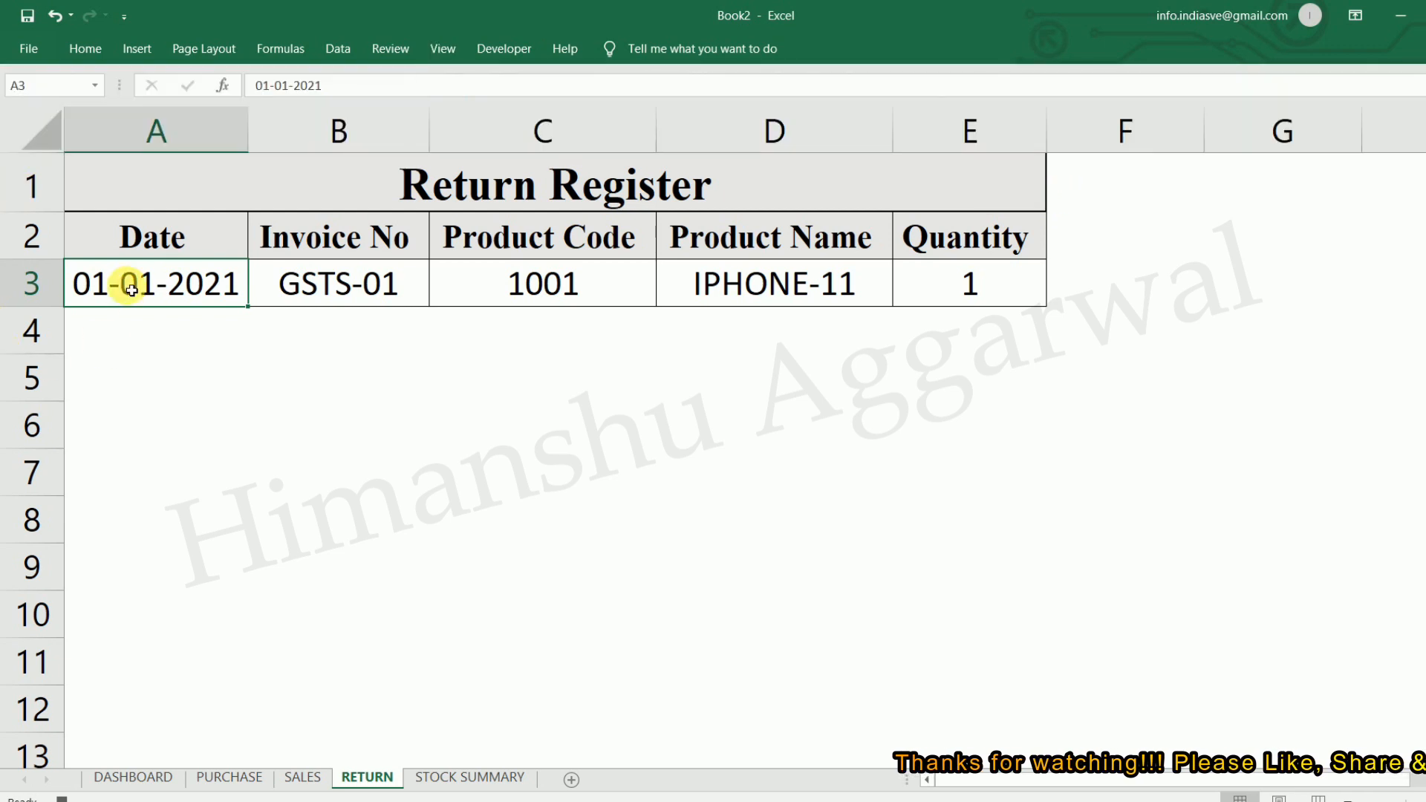
key("Down")
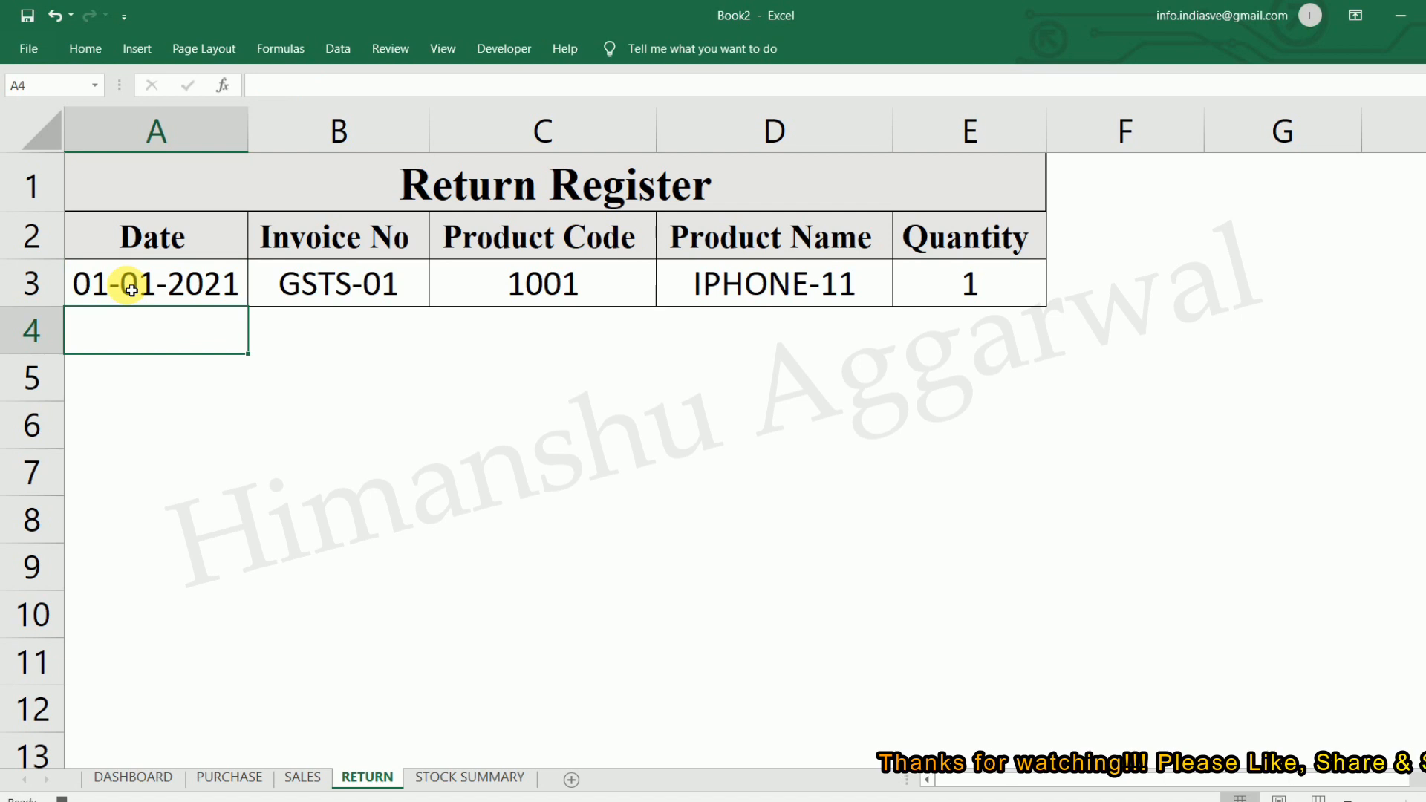
Paste the copied entry into row 4 of the return register as transposed values.
left_click(80, 49)
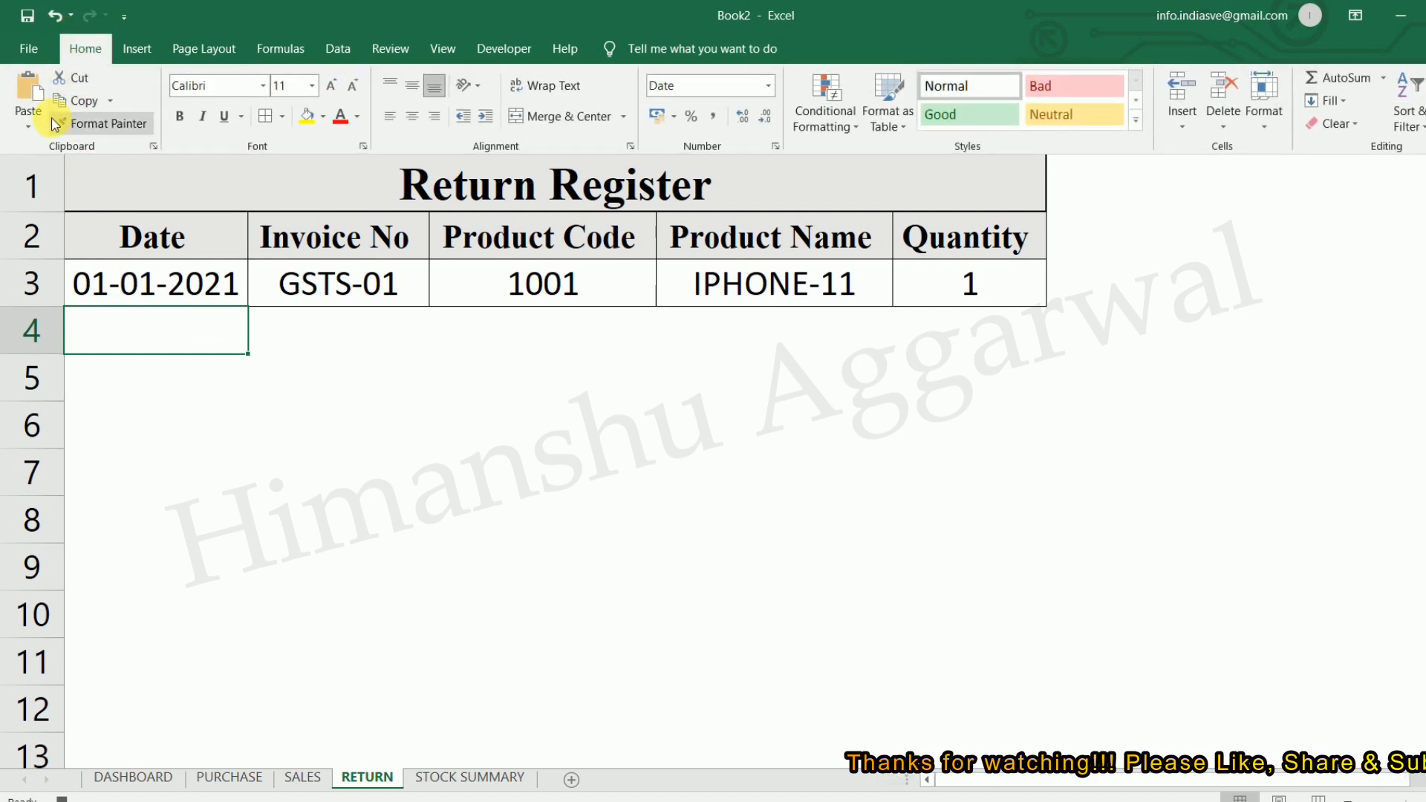
left_click(28, 119)
left_click(70, 338)
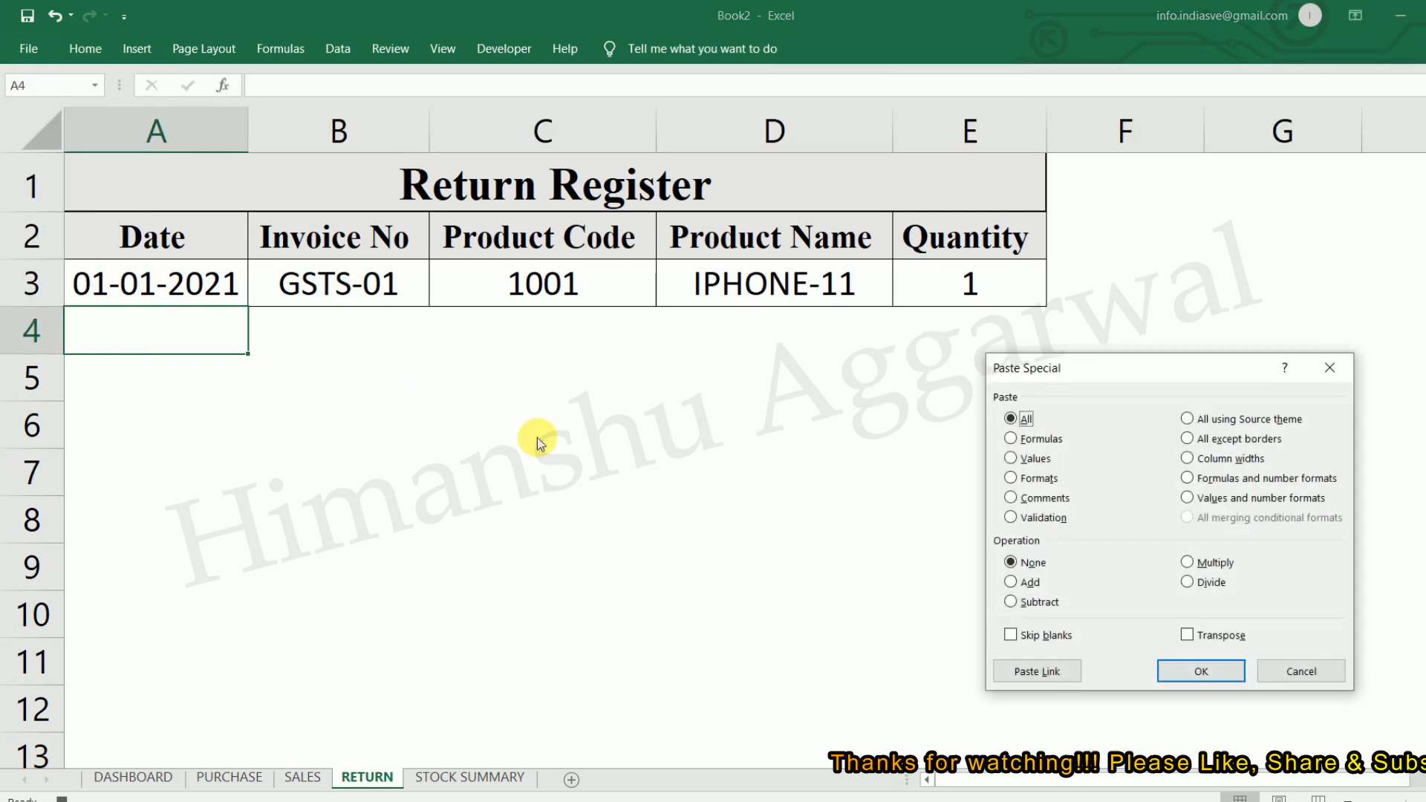
left_click(1036, 458)
left_click(1221, 635)
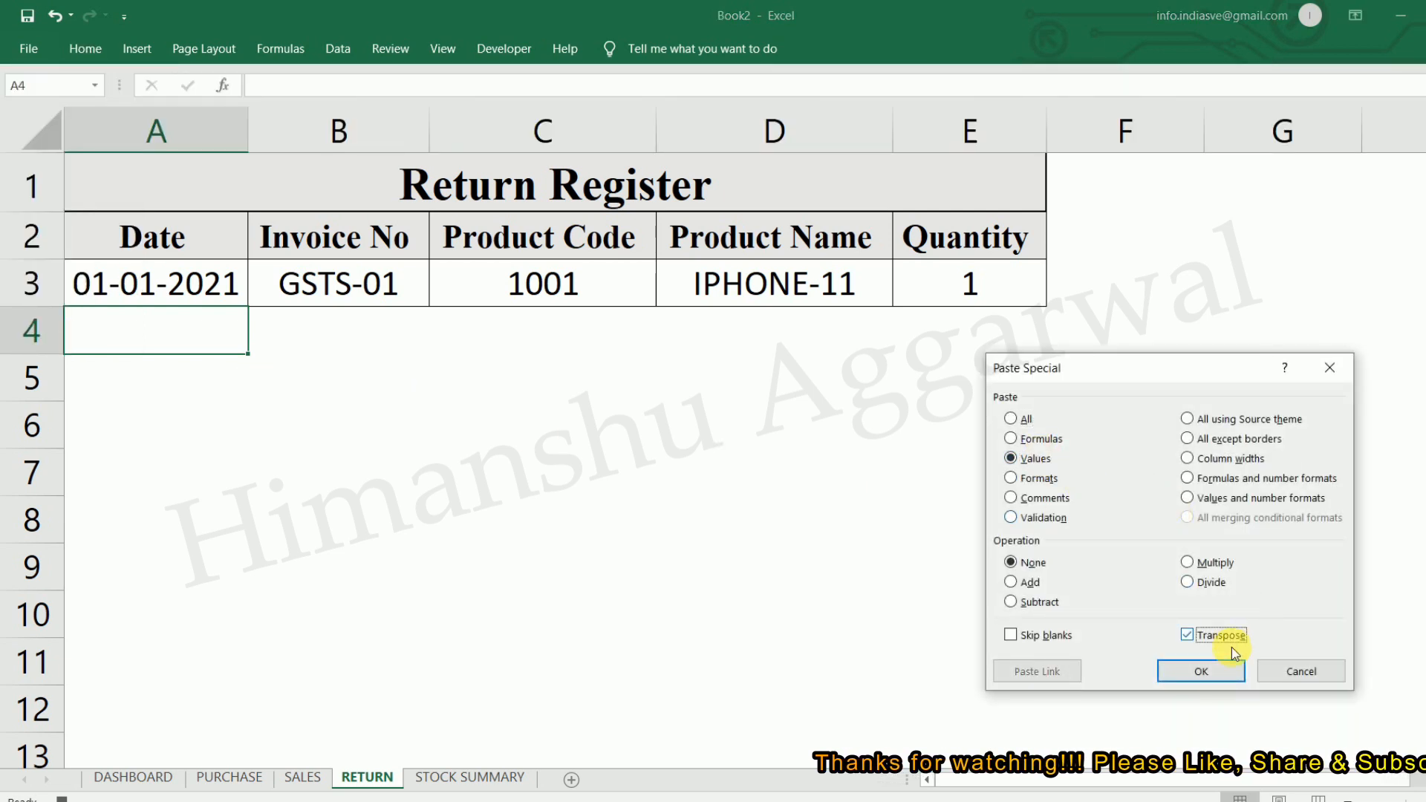
left_click(1201, 671)
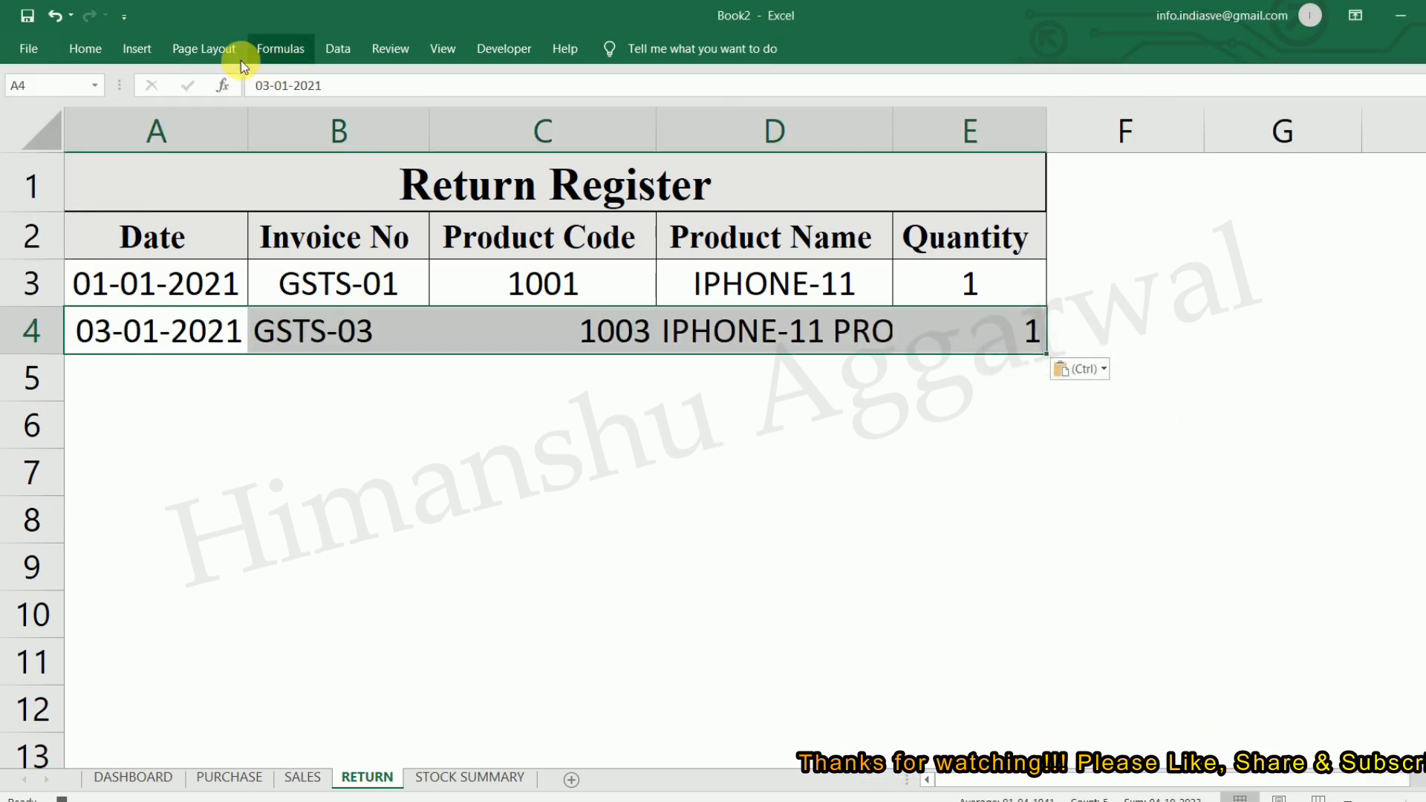
Centre the new entry in row 4 of the return register and add borders around its cells.
left_click(87, 52)
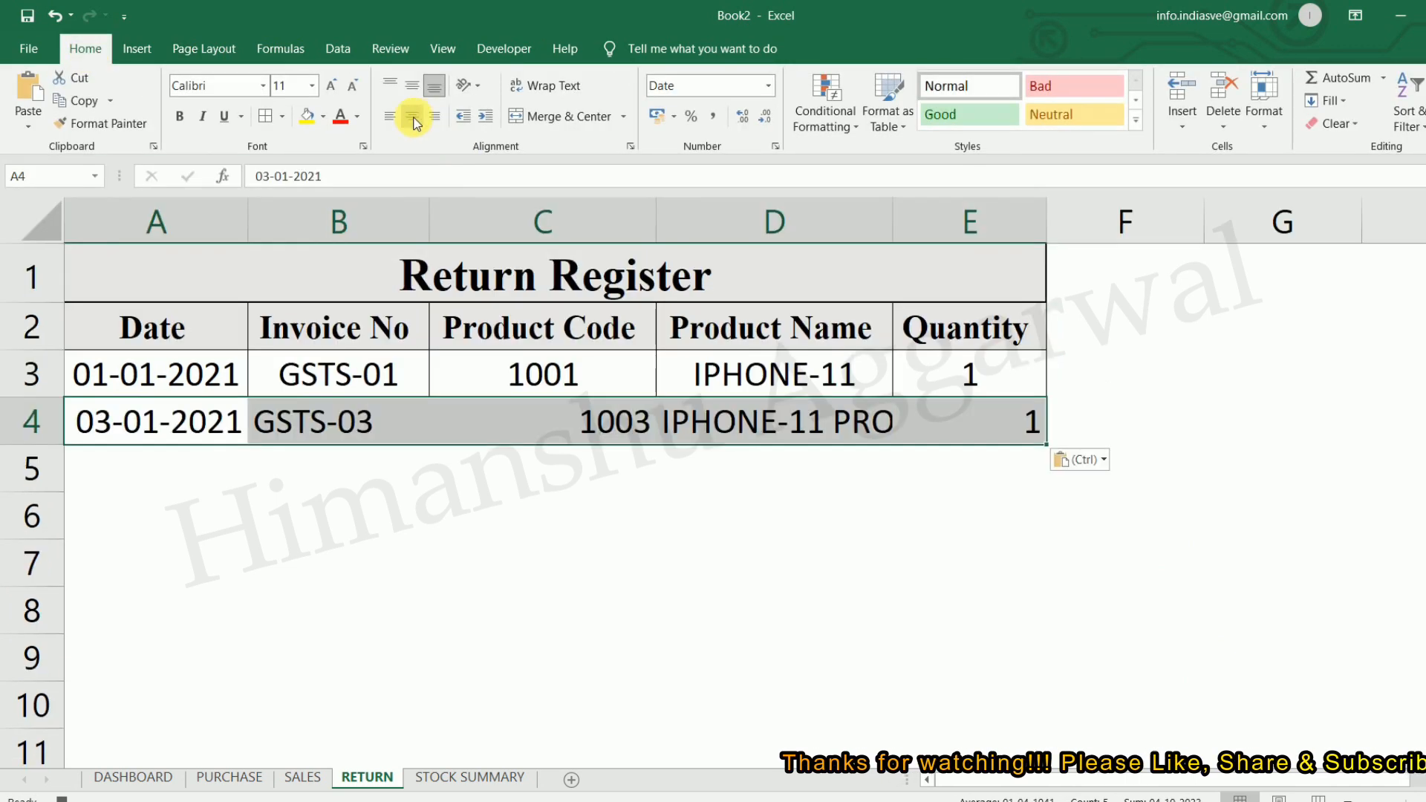
left_click(412, 117)
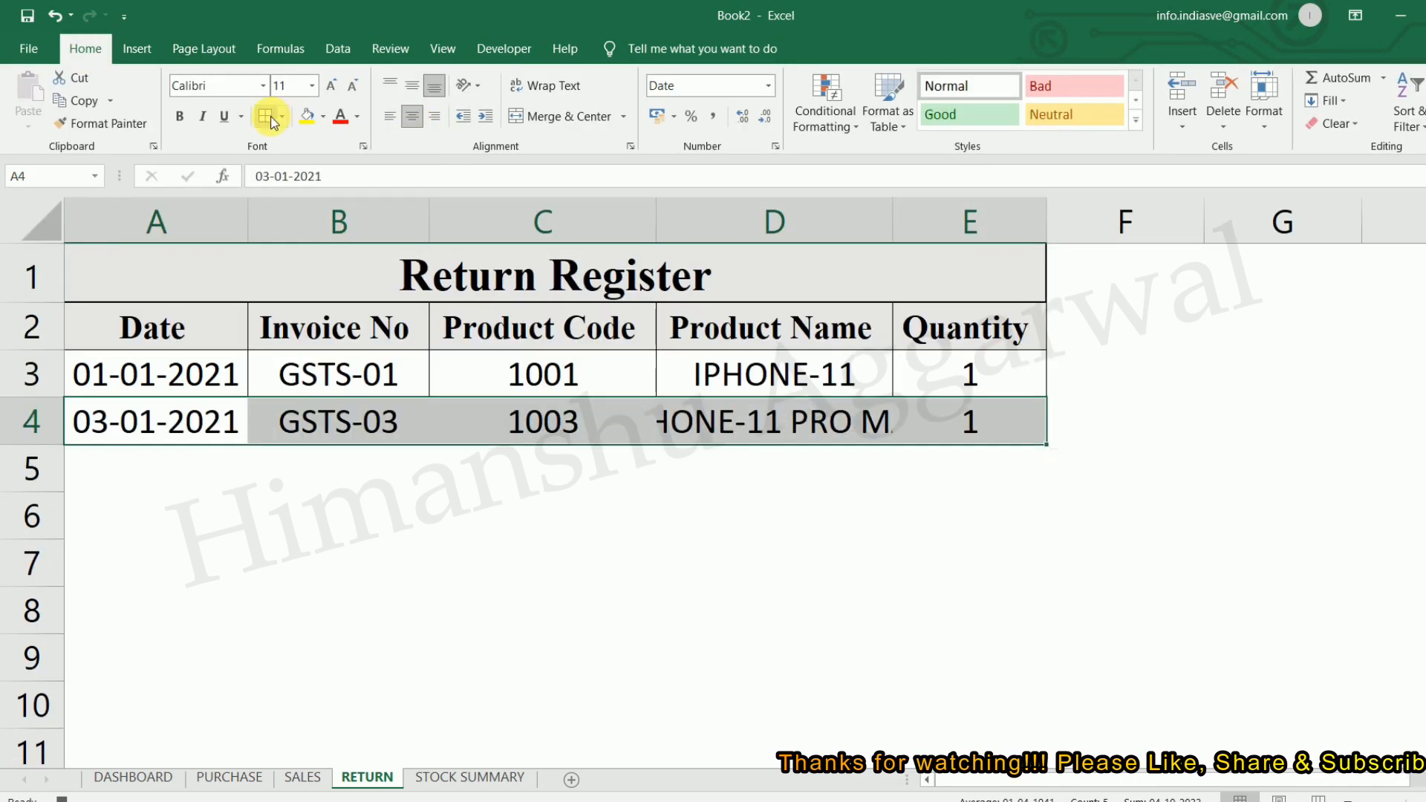
left_click(218, 427)
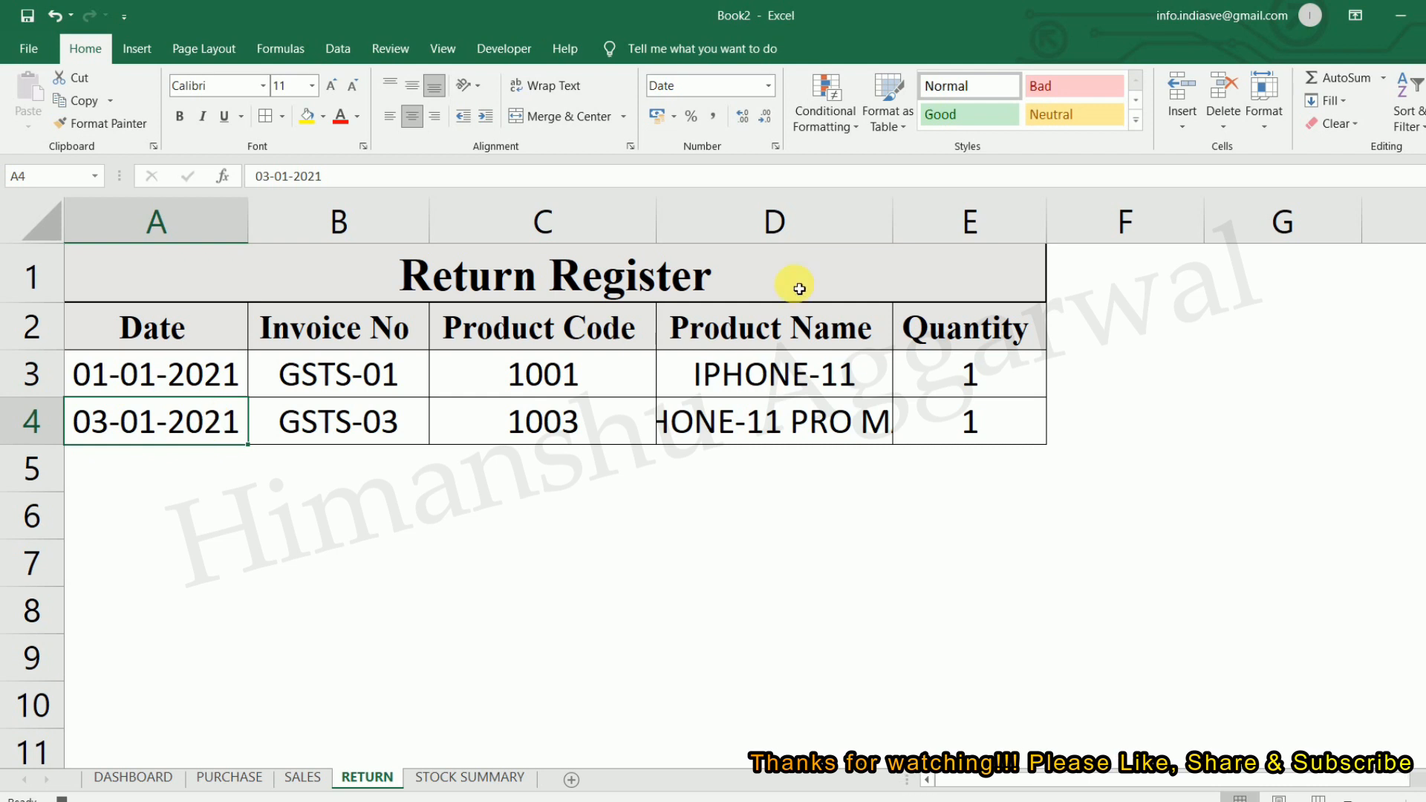
Return to the date cell of the DASHBOARD sheet and turn off relative references.
left_click(133, 777)
left_click(575, 433)
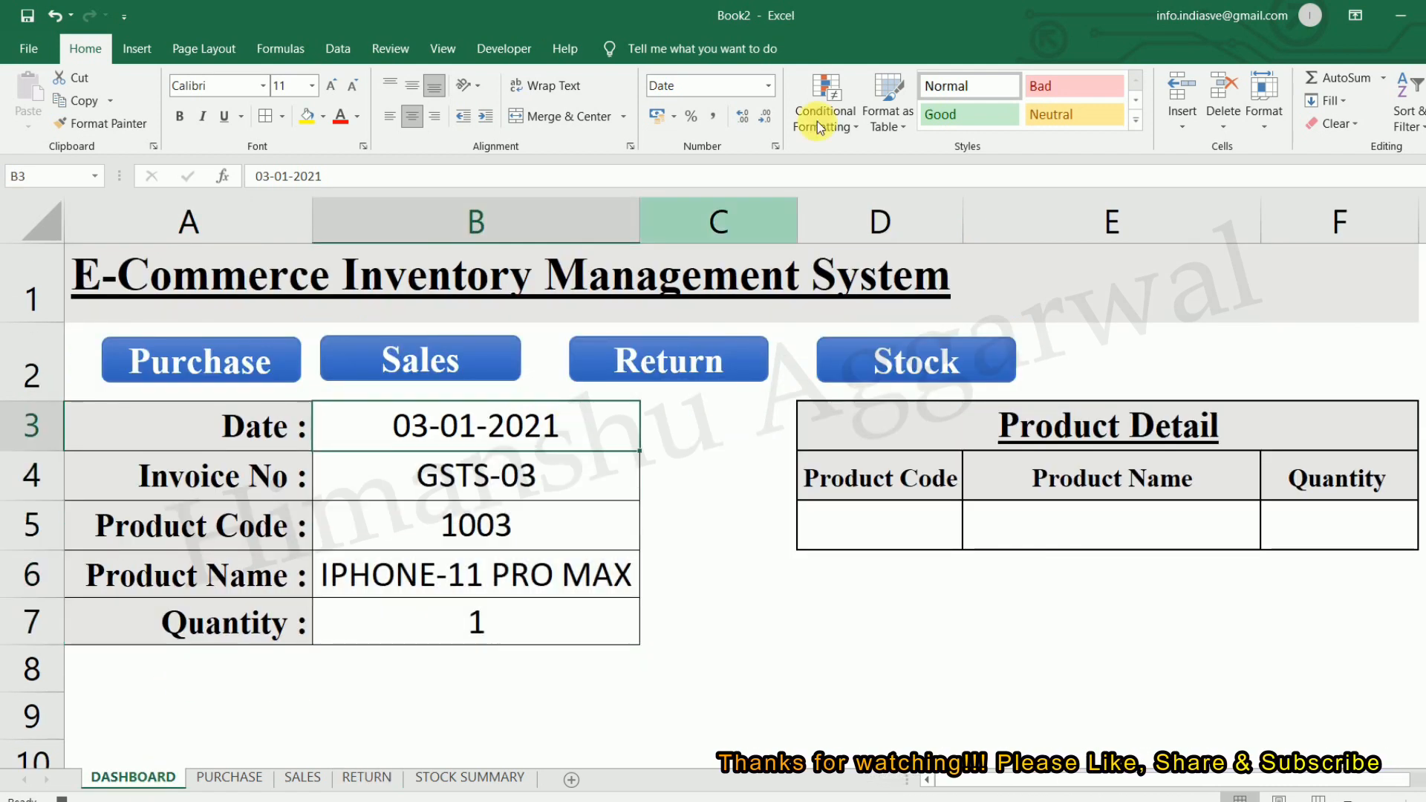
left_click(444, 50)
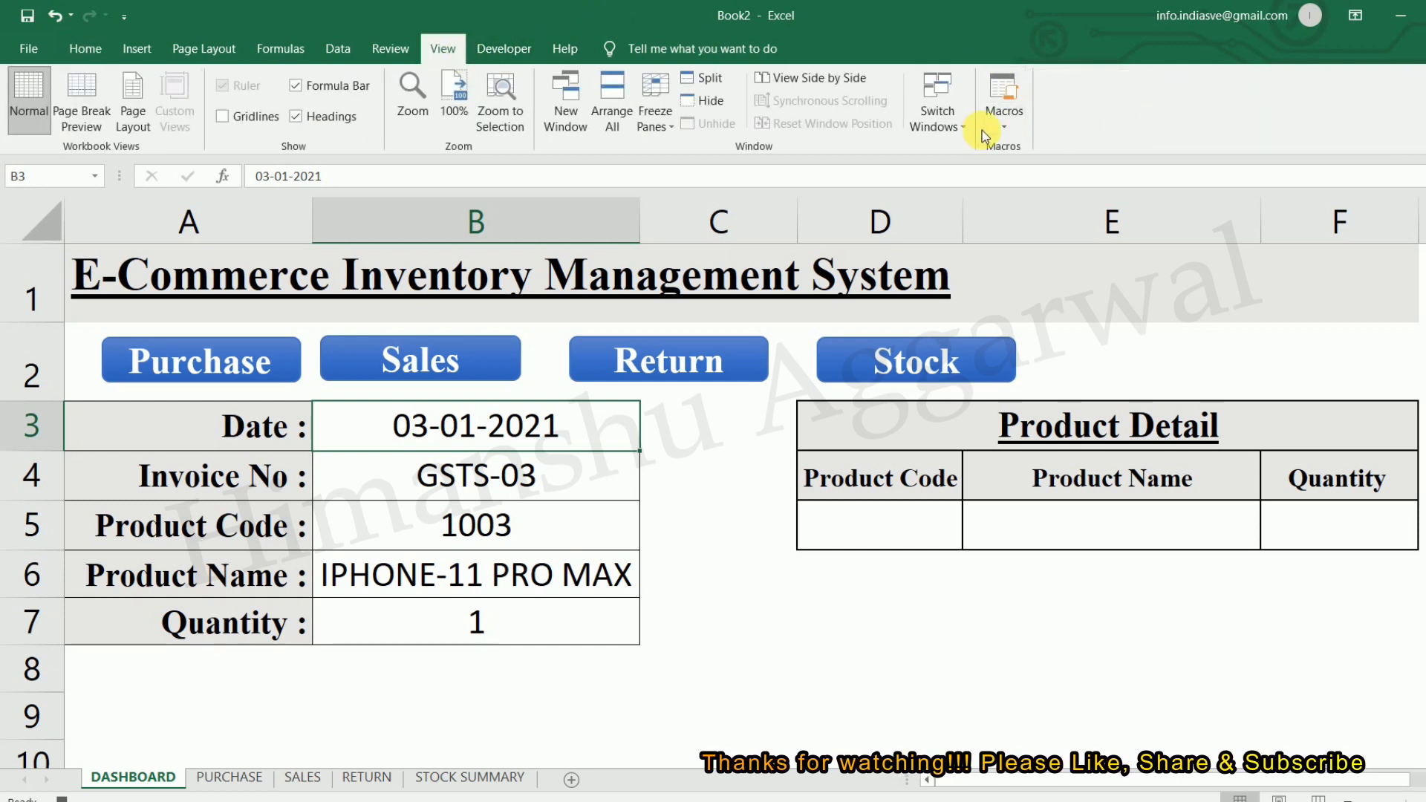
left_click(1004, 119)
left_click(1073, 199)
Clear the date, invoice number, product code and quantity from the DASHBOARD form, then stop the macro recording on the date cell.
left_click_drag(541, 475, 541, 532)
key("Delete")
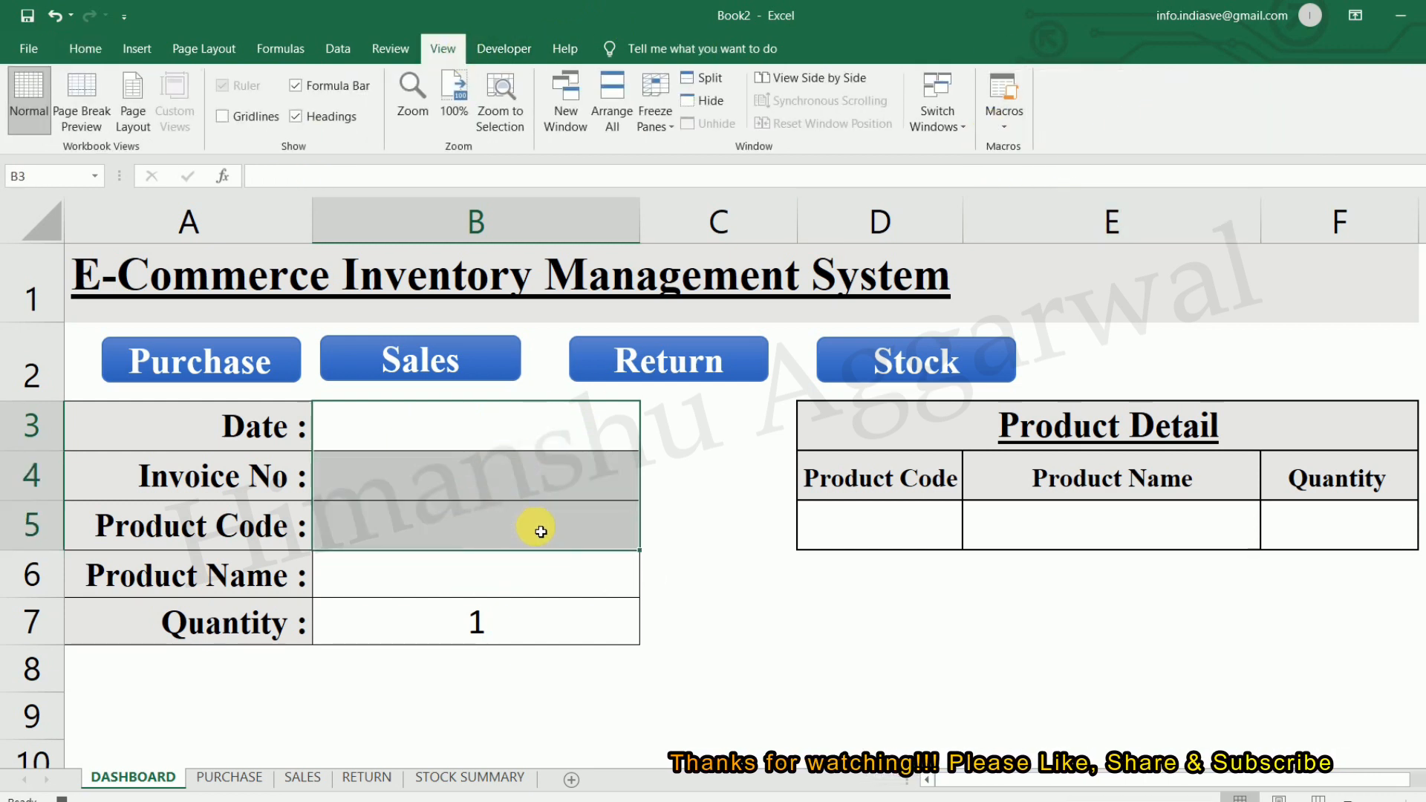
left_click(515, 631)
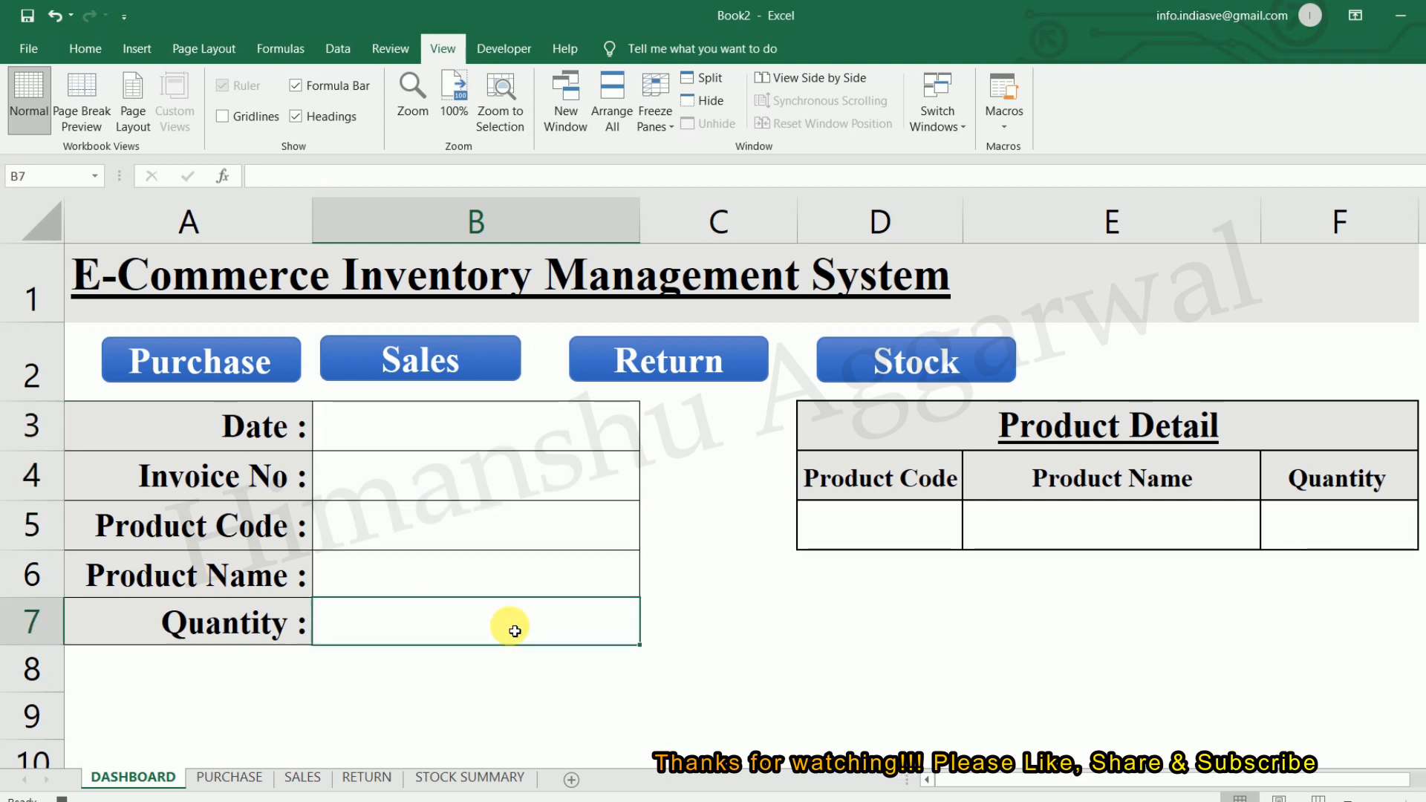
left_click(494, 424)
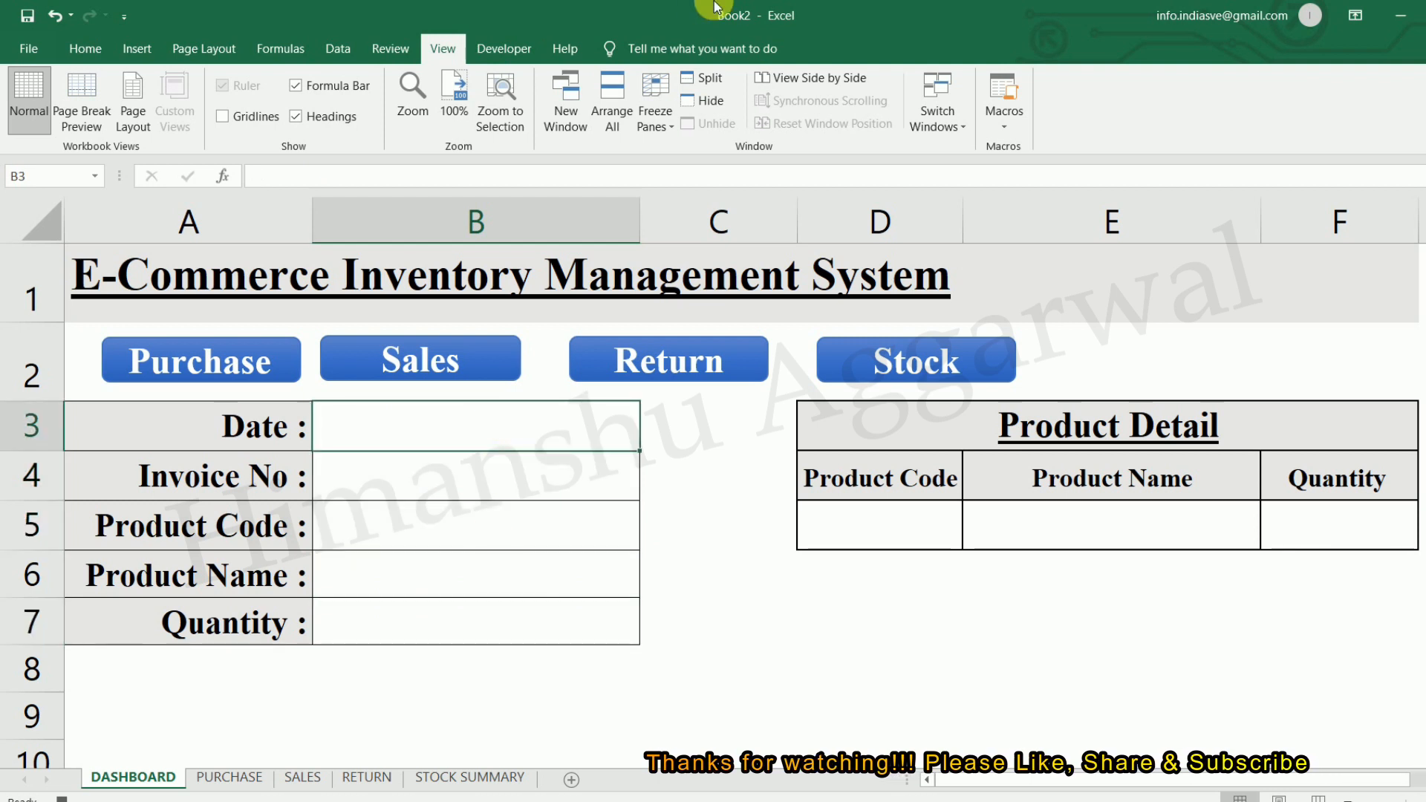
left_click(989, 123)
left_click(1043, 169)
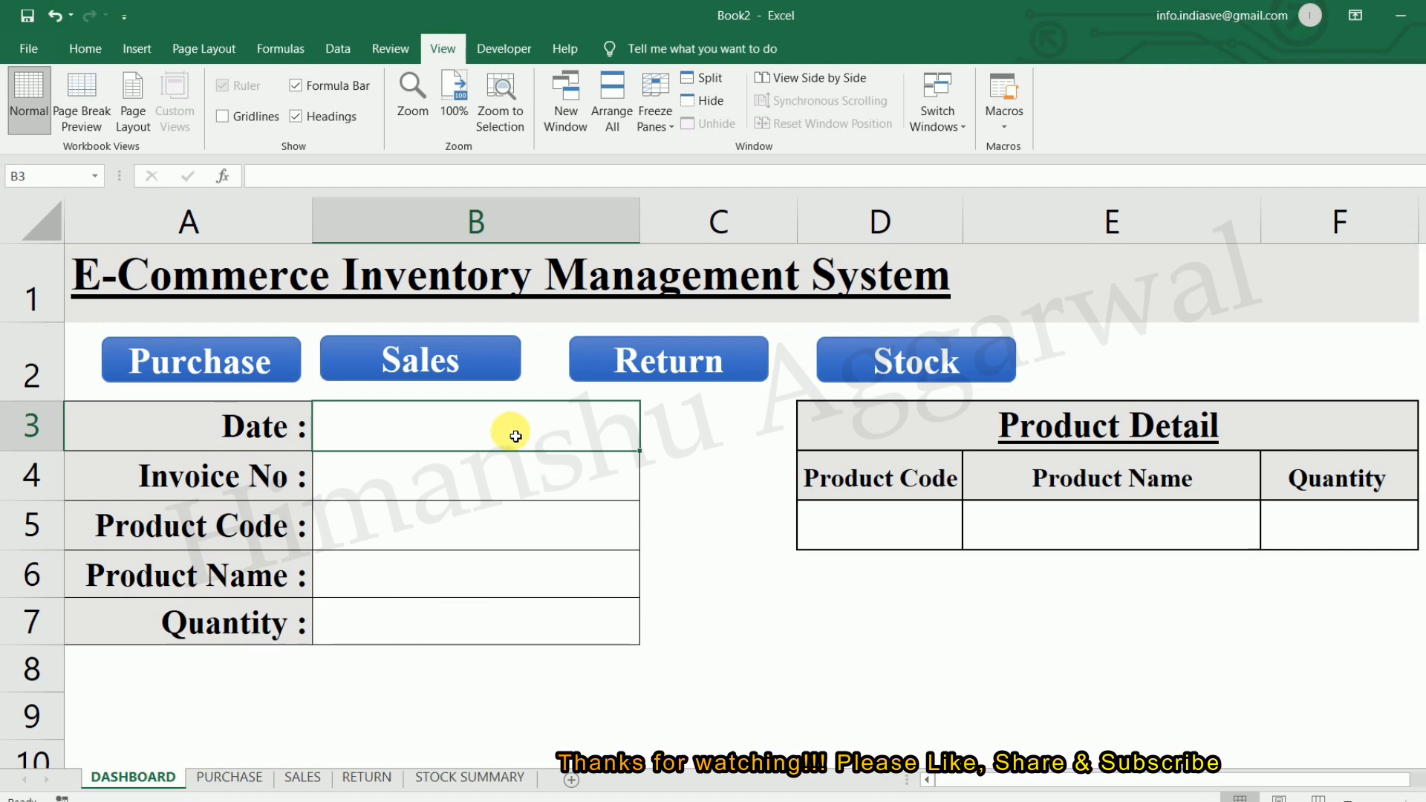
Enter the date 04-01-2021 and invoice number GSTS-04 in the DASHBOARD form.
type("4/1/20")
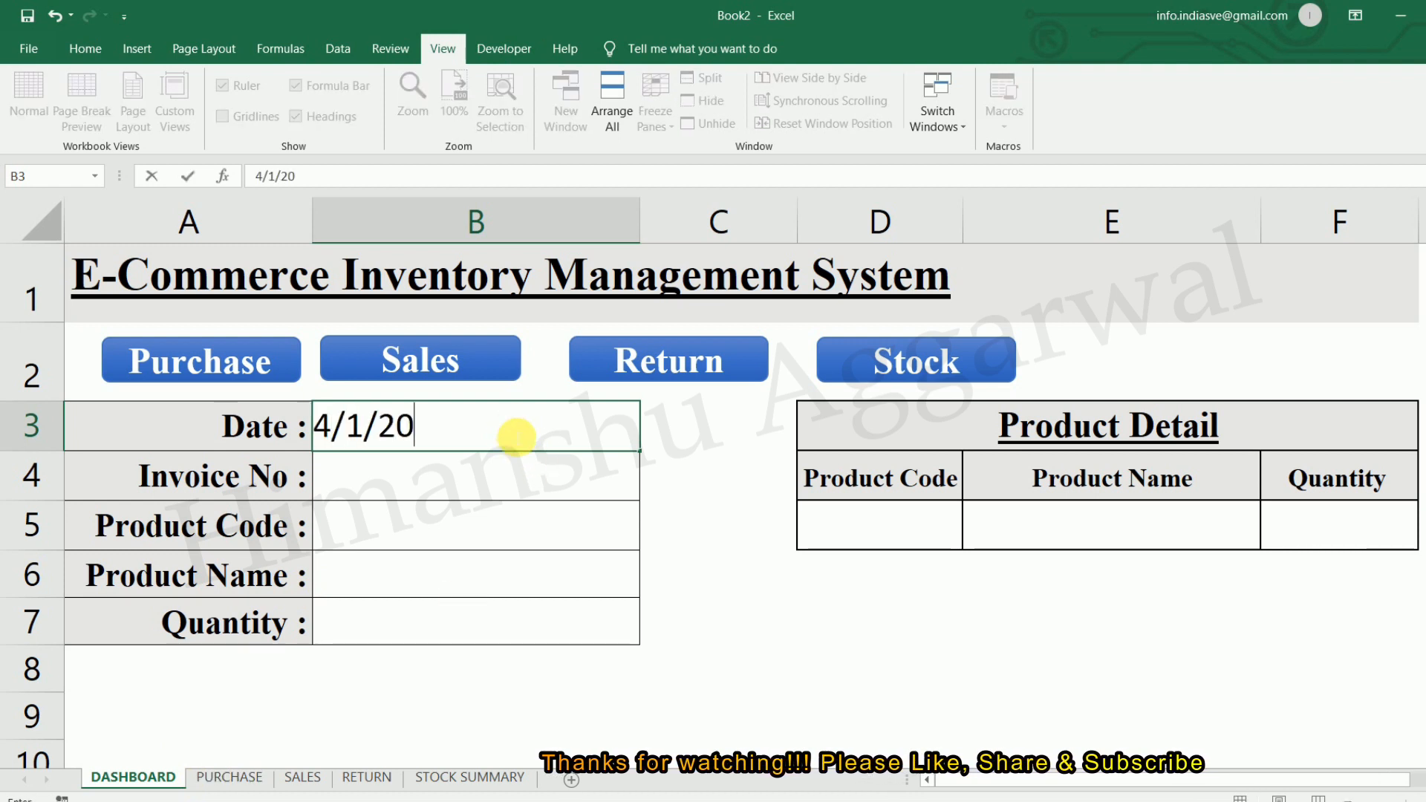
type("21")
key("Return")
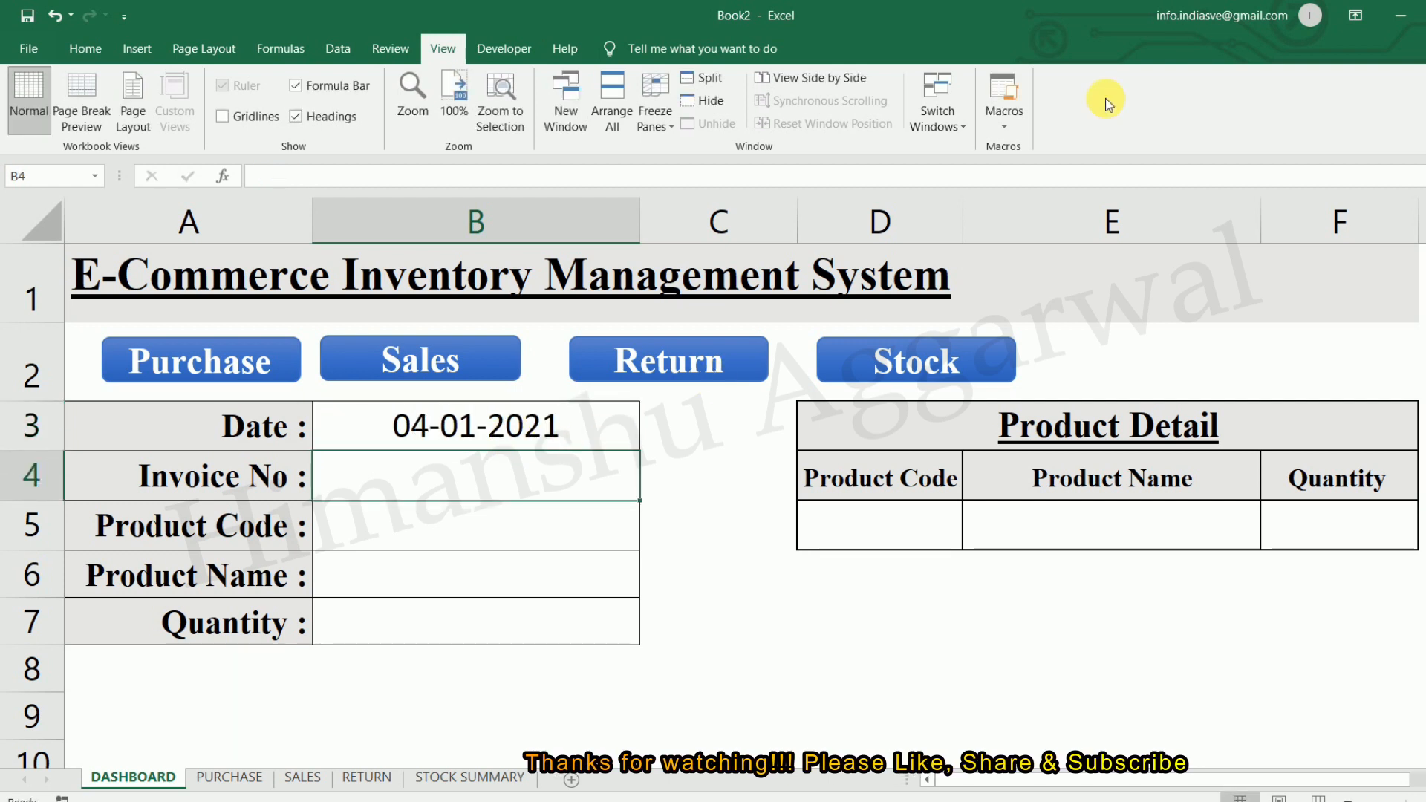
type("GSTS-04")
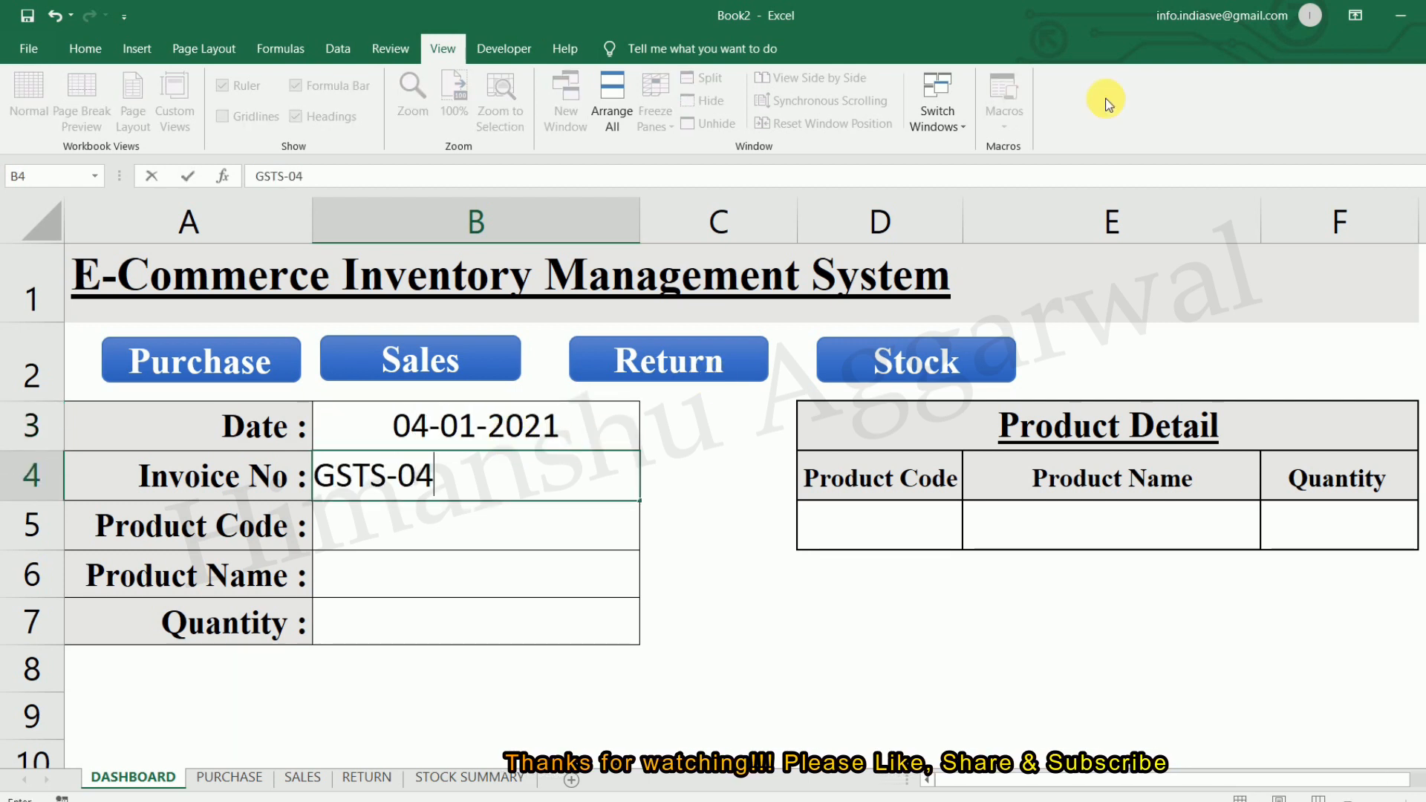
key("Return")
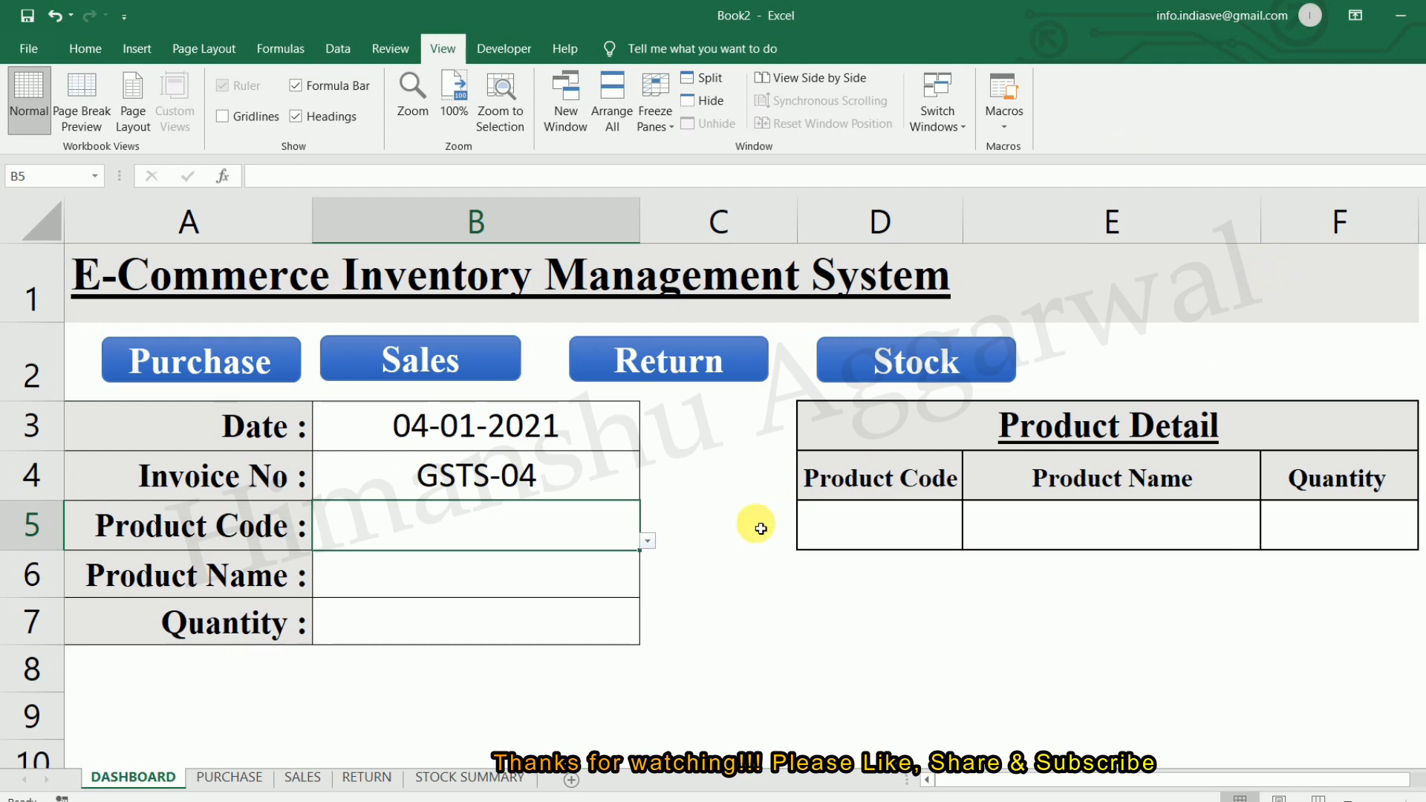
Complete the form with product code 1004 and quantity 2, and transfer the entry with the Sales button.
left_click(649, 541)
left_click(282, 347)
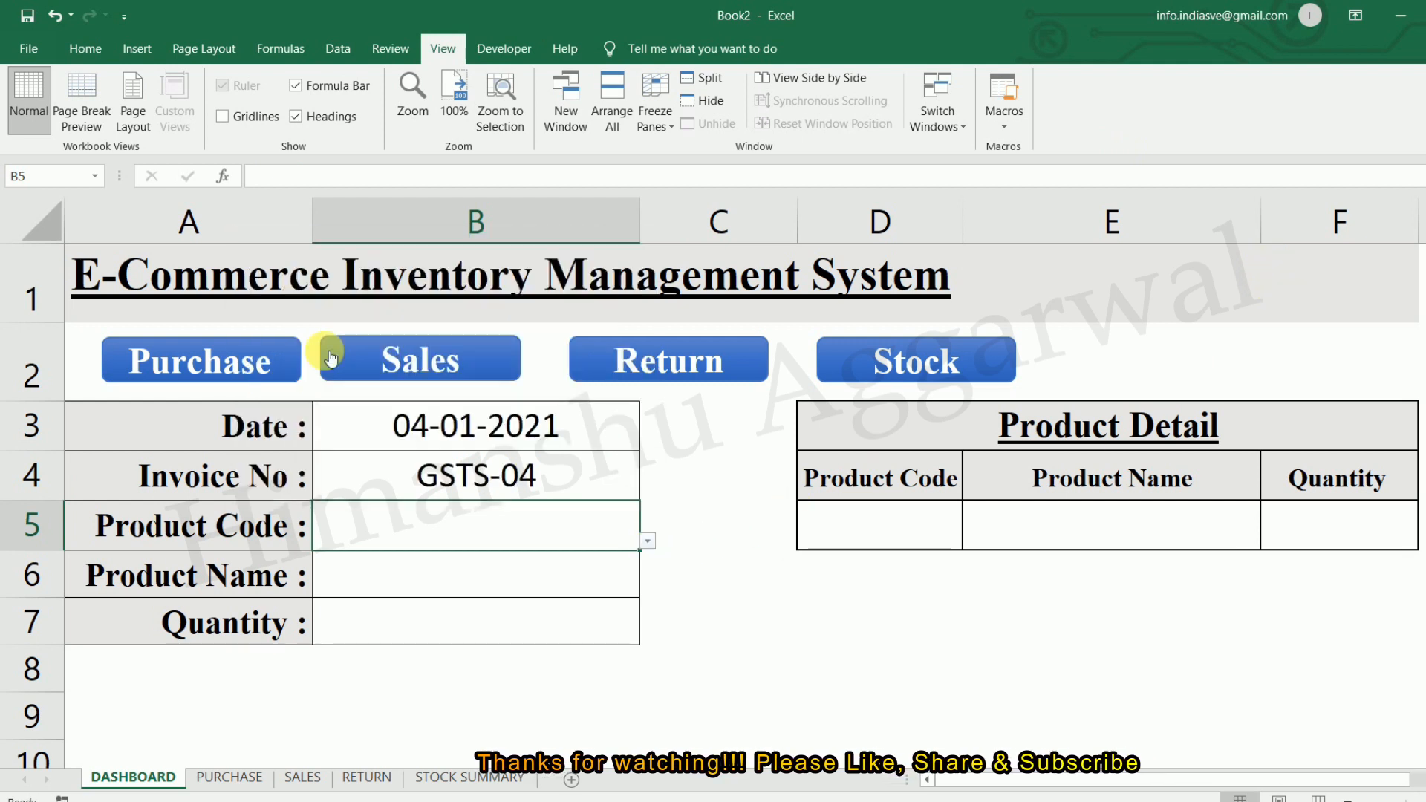
left_click(493, 622)
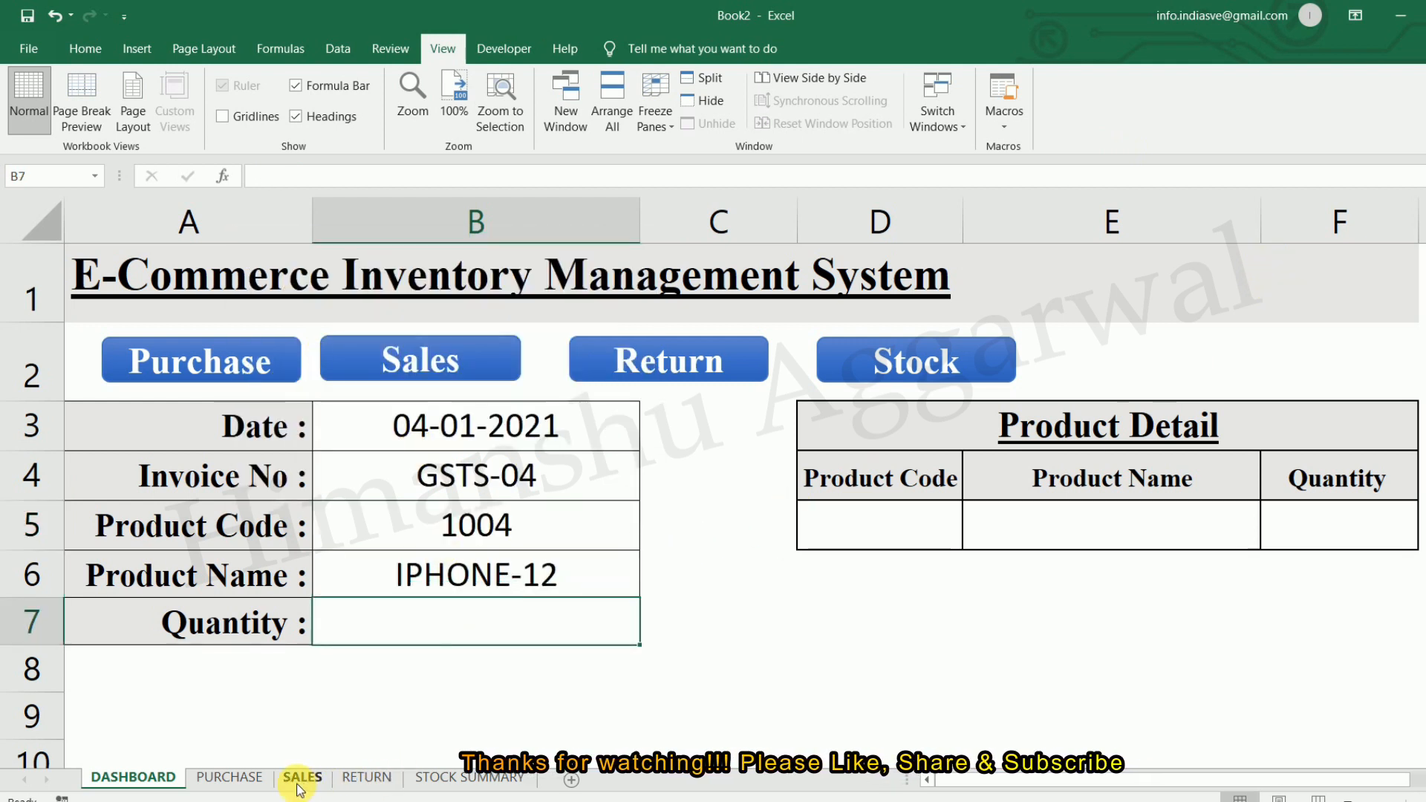
left_click(256, 781)
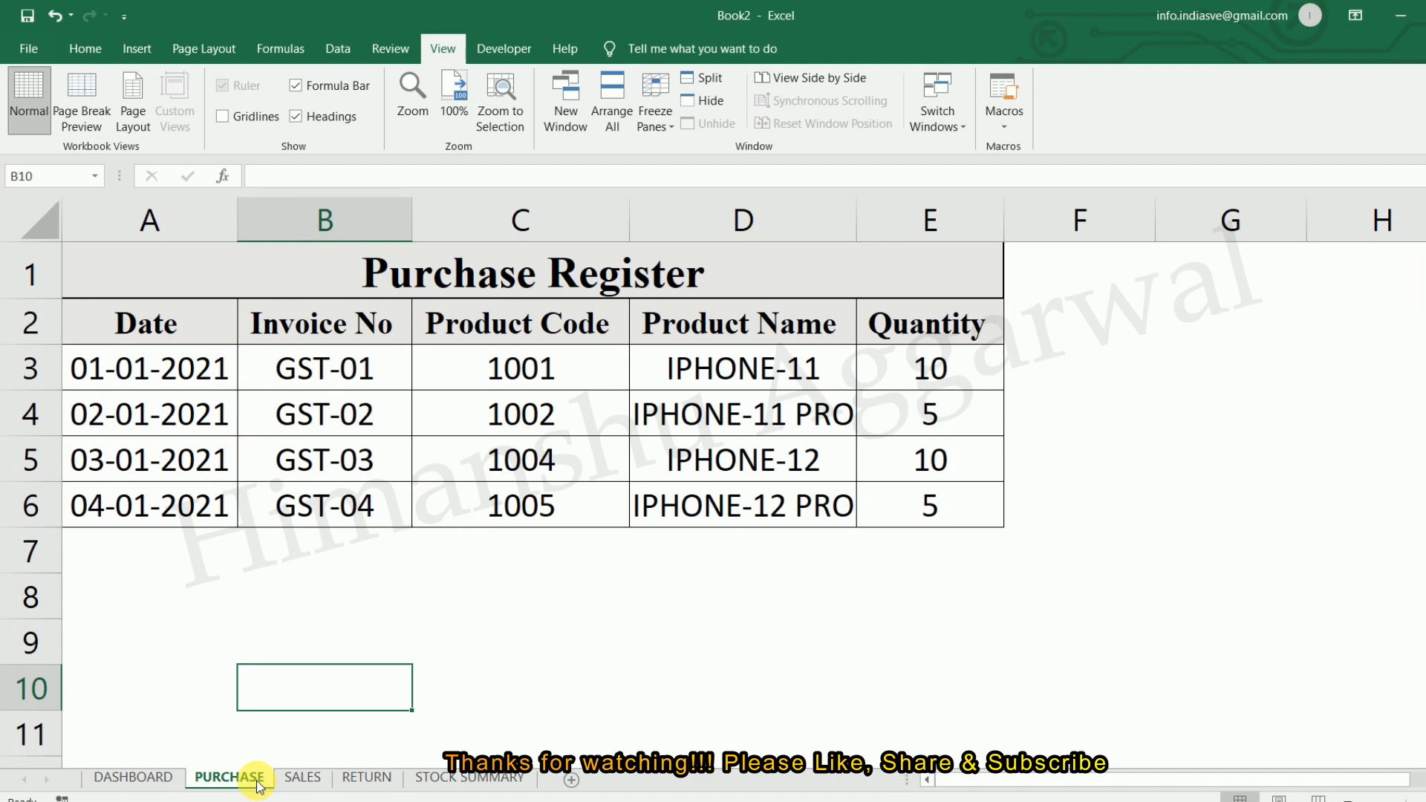
left_click(149, 777)
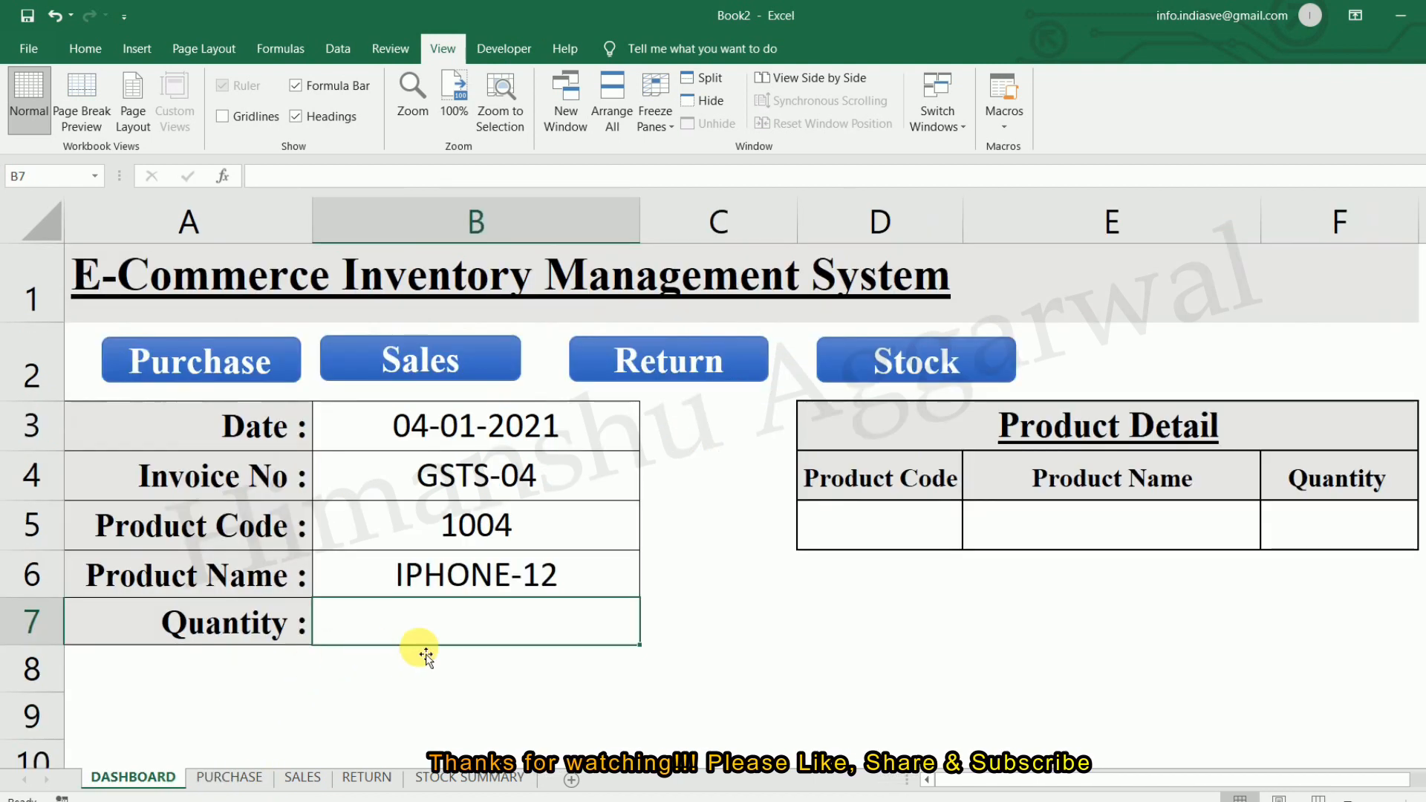
type("2")
key("Return")
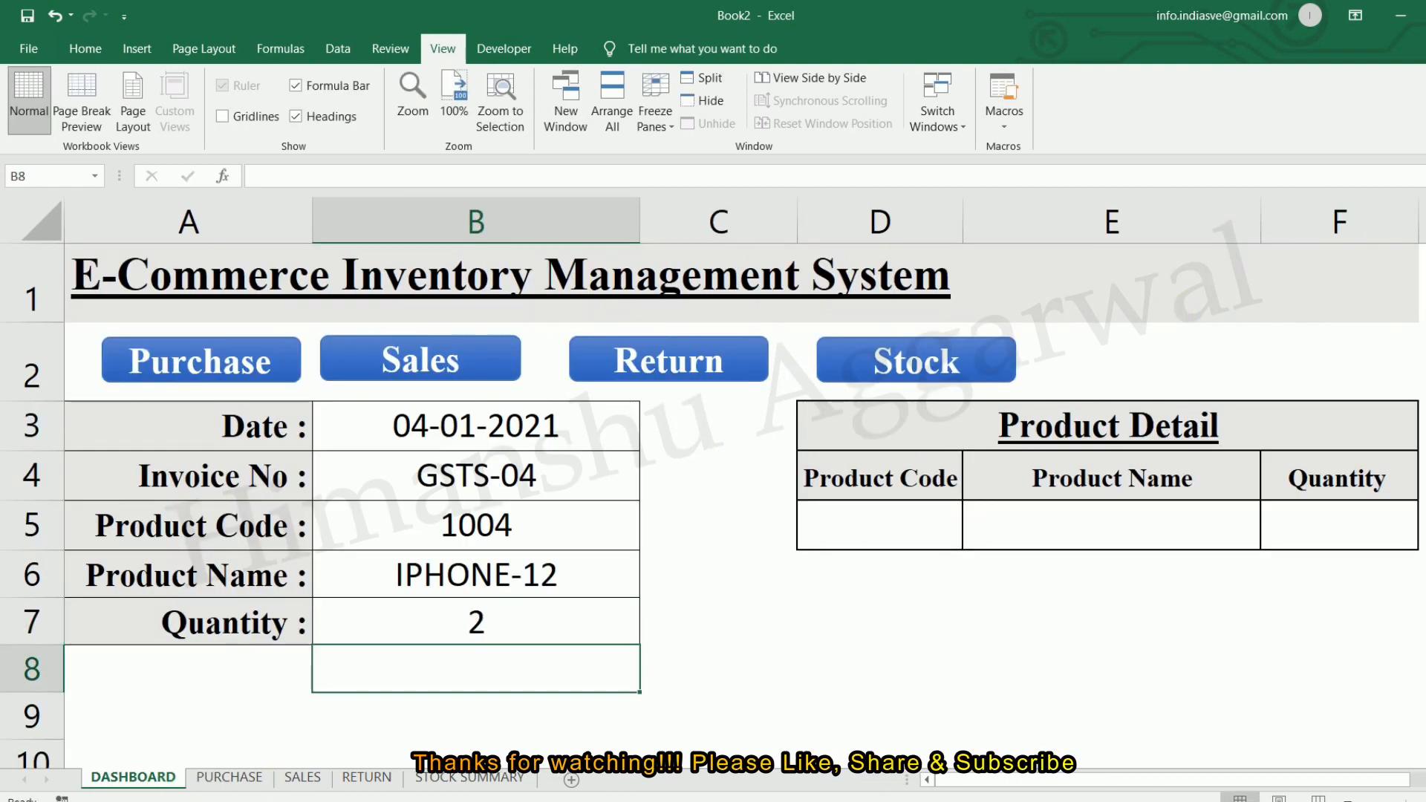
left_click(385, 374)
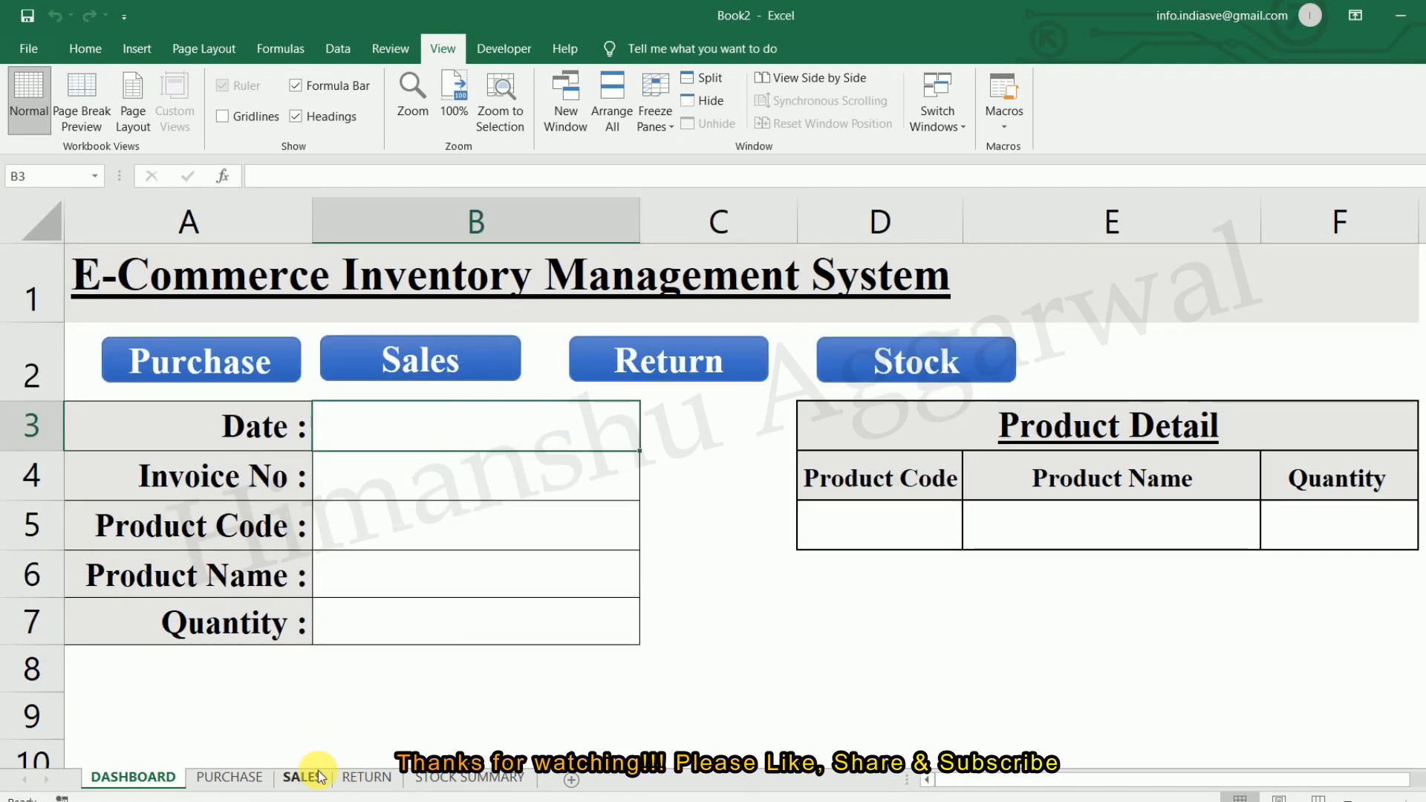
Check the SALES register and enter the date 04-01-2021 and invoice number GSTS-04 in the DASHBOARD form.
left_click(303, 777)
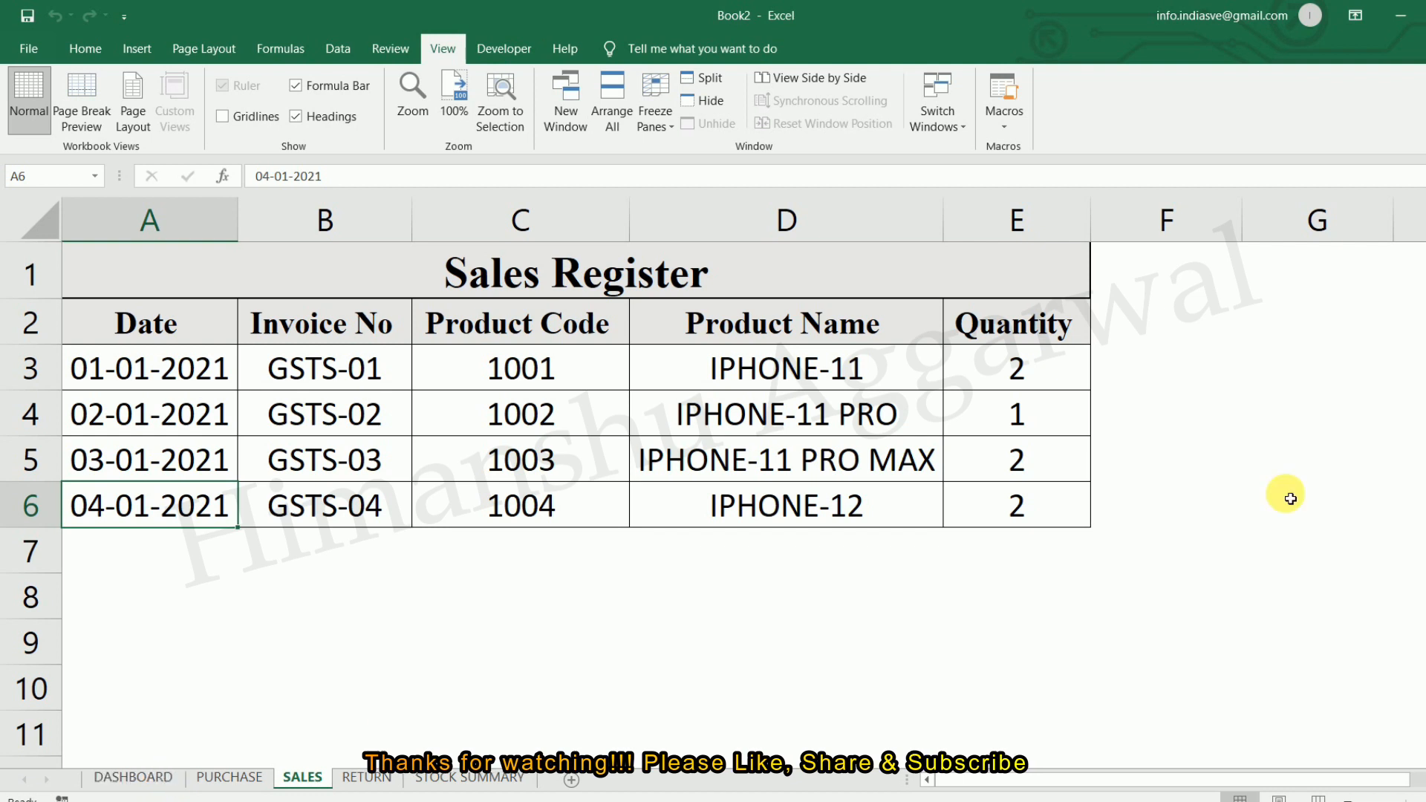
left_click(168, 777)
left_click(474, 441)
type("4/1/2021")
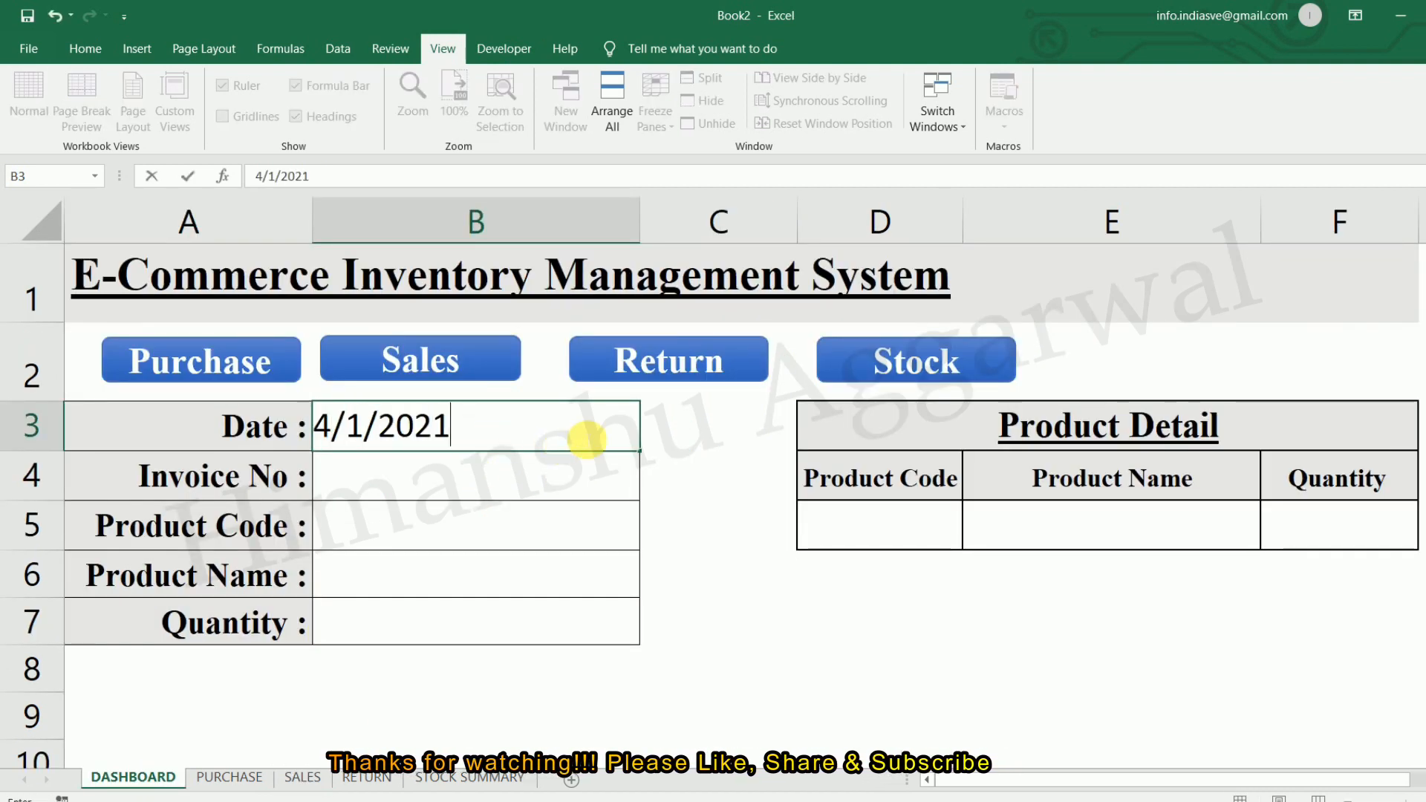
key("Return")
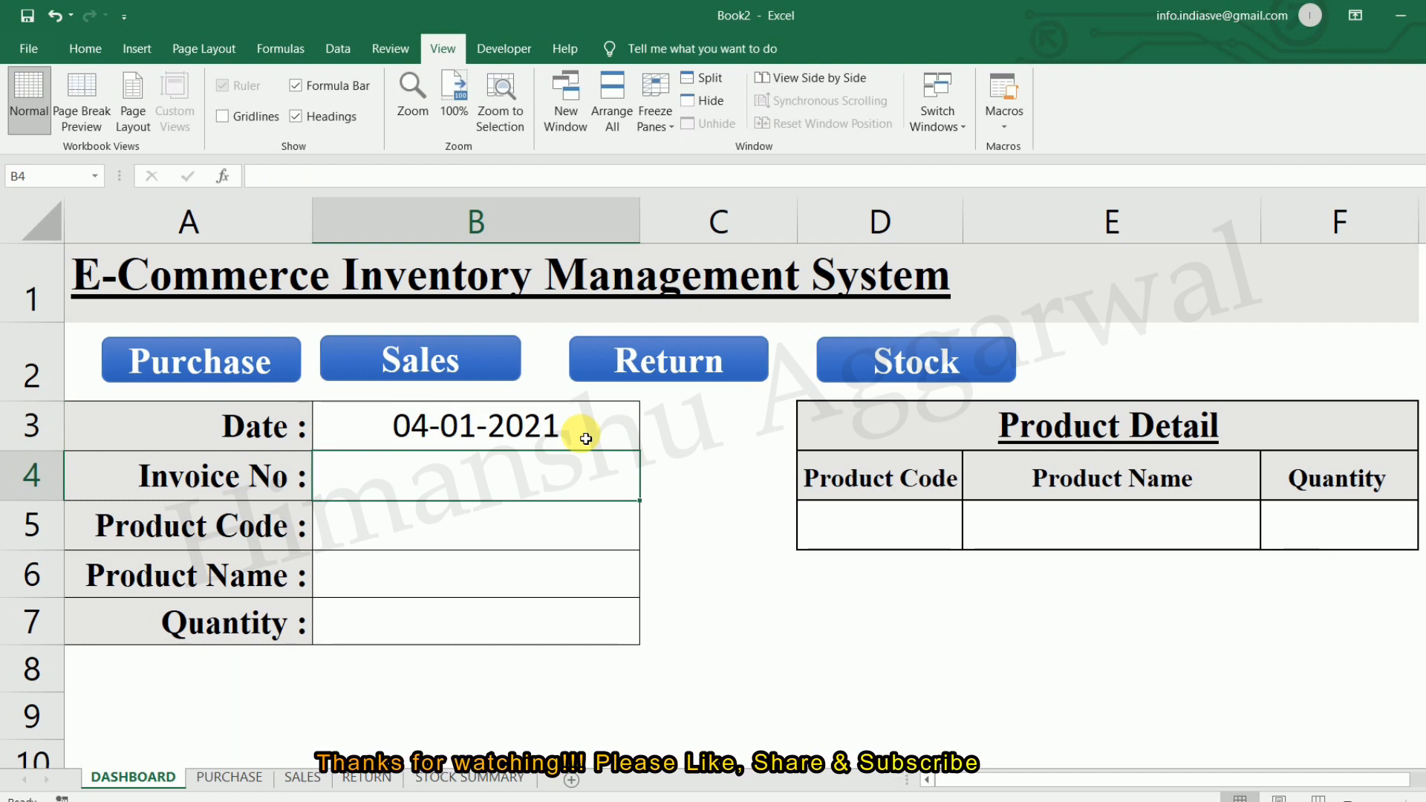
type("GSTS-04")
key("Return")
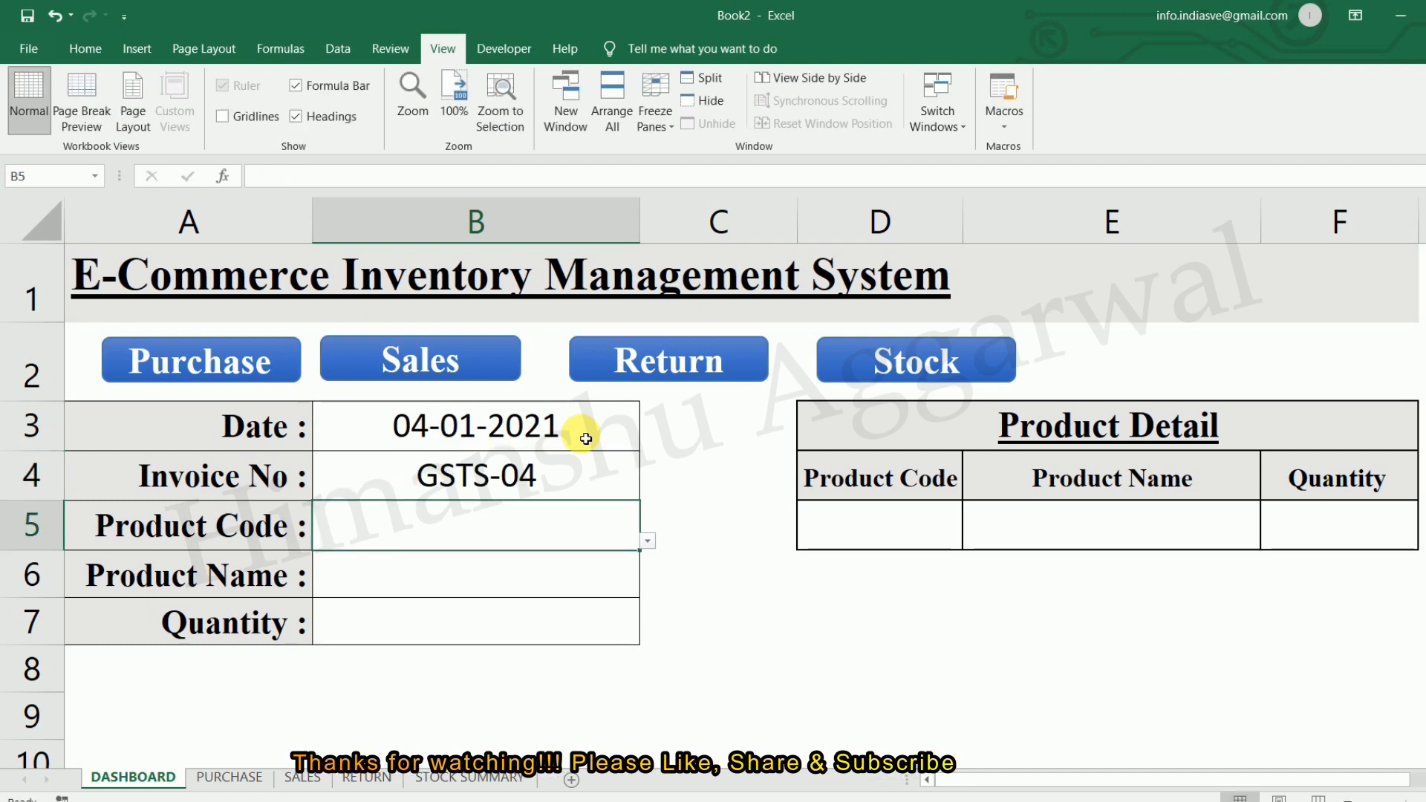
Complete the DASHBOARD form with product code 1004 and quantity 1.
left_click(648, 541)
left_click(408, 344)
left_click(509, 606)
type("1")
key("Return")
Assign the Sales_Return macro to the Return button on the DASHBOARD sheet.
left_click(704, 361)
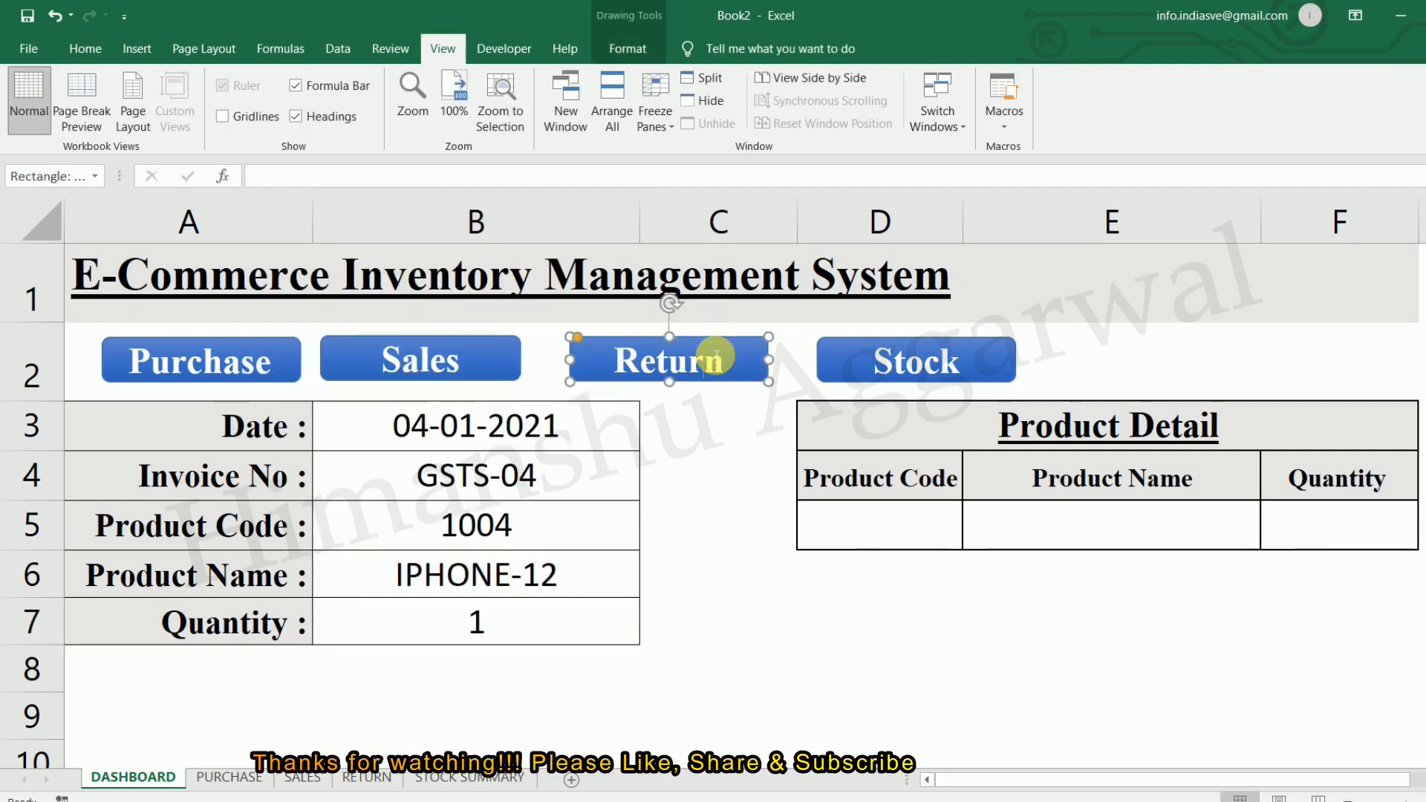
right_click(749, 355)
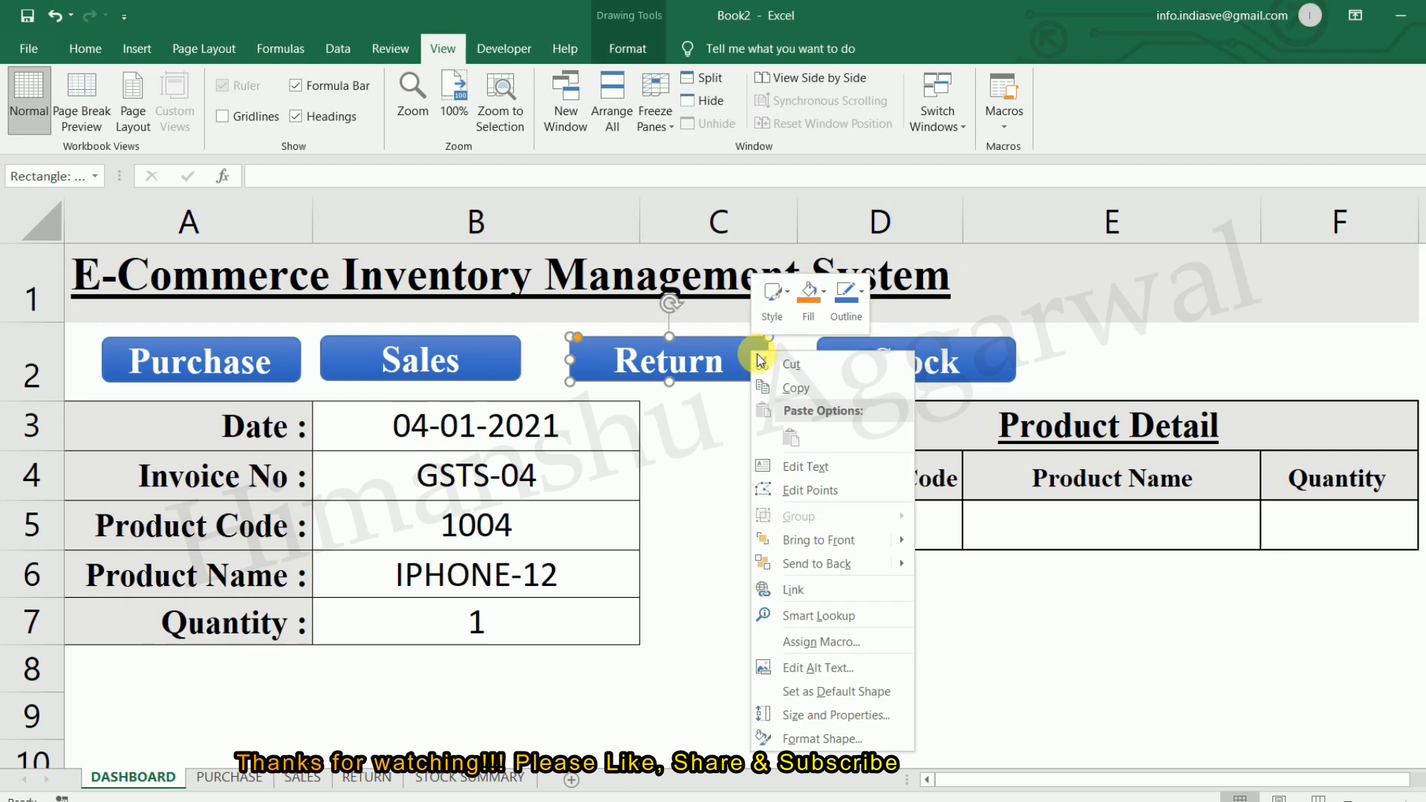
left_click(821, 642)
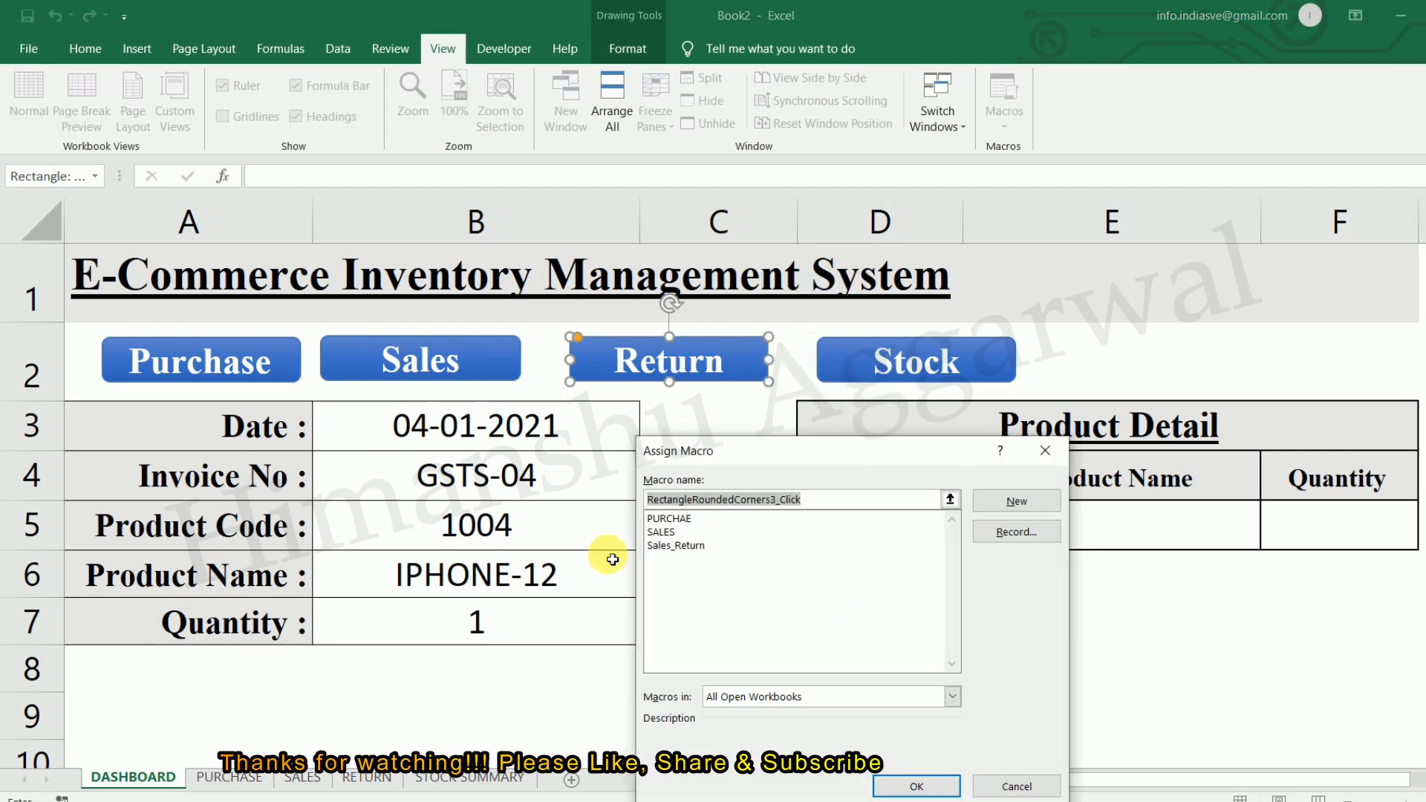
left_click(676, 545)
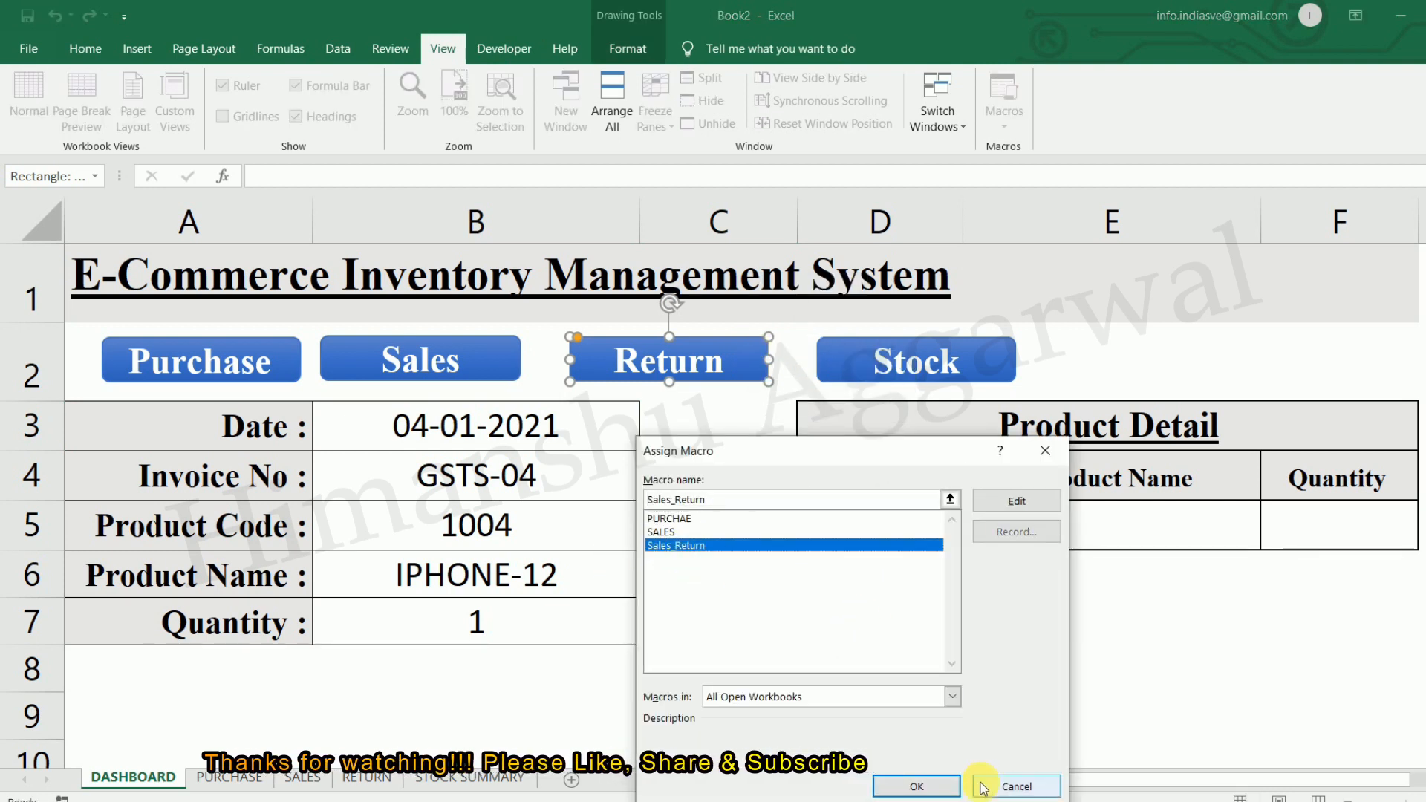
left_click(917, 787)
Transfer the entry with the Return button and autofit the Product Name column of the RETURN register.
left_click(672, 360)
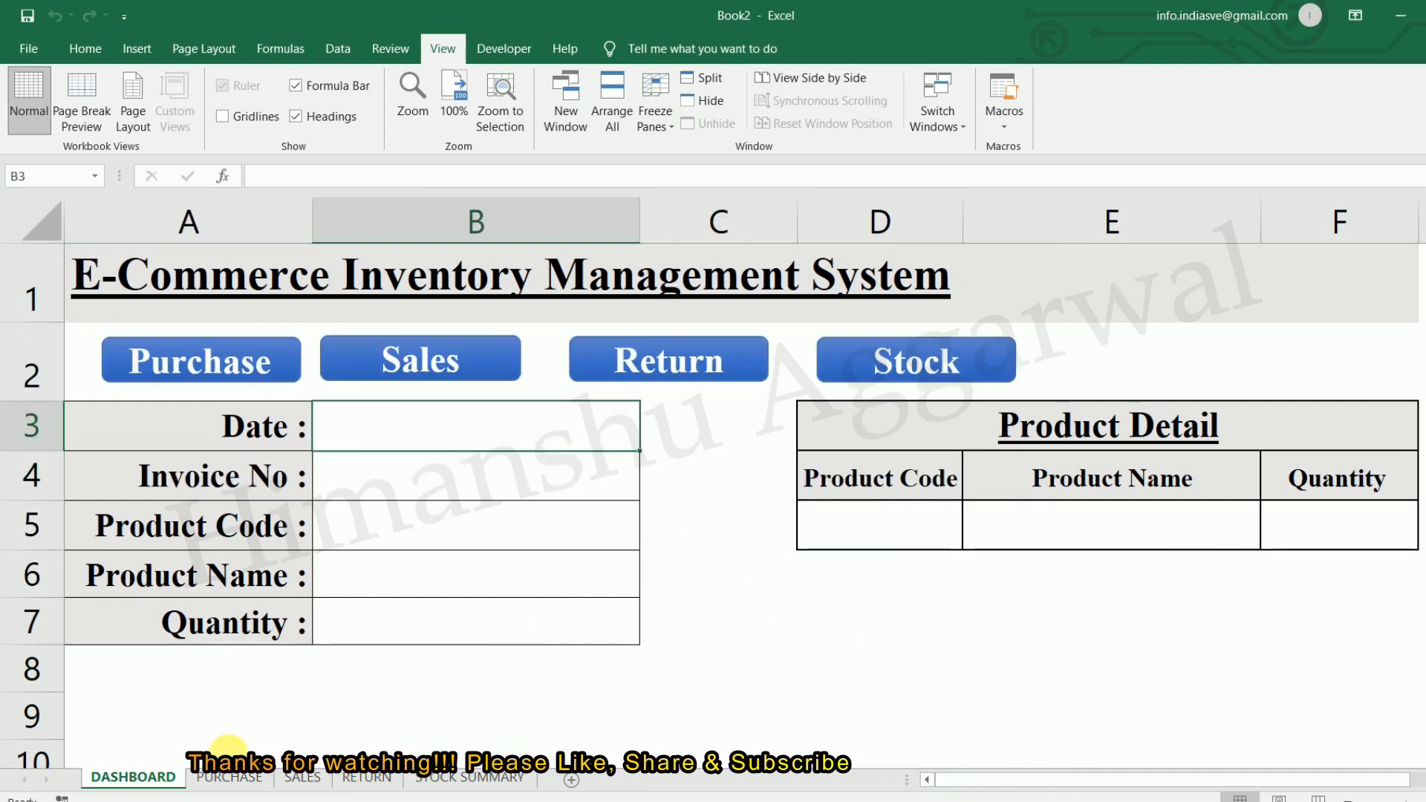
left_click(346, 783)
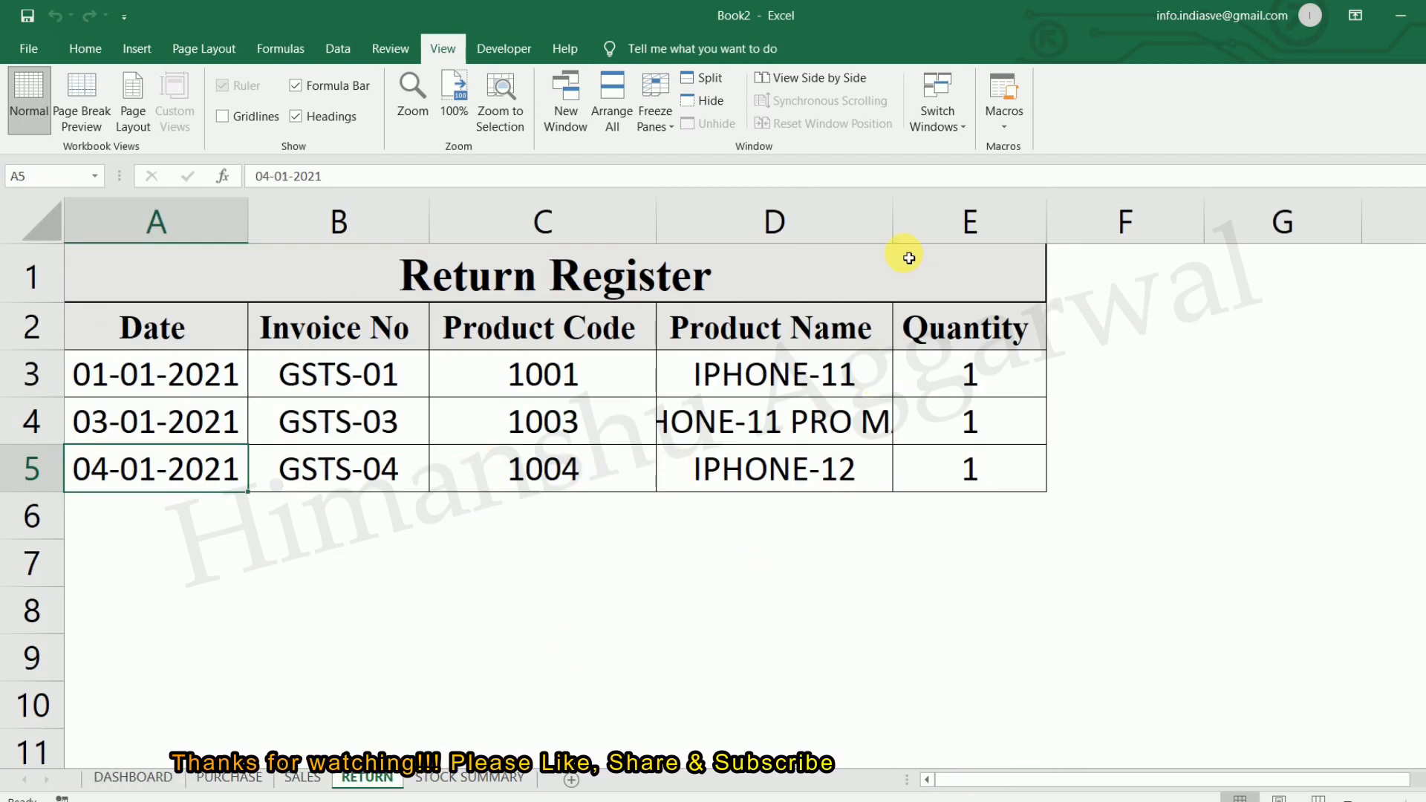
double_click(892, 220)
left_click(834, 605)
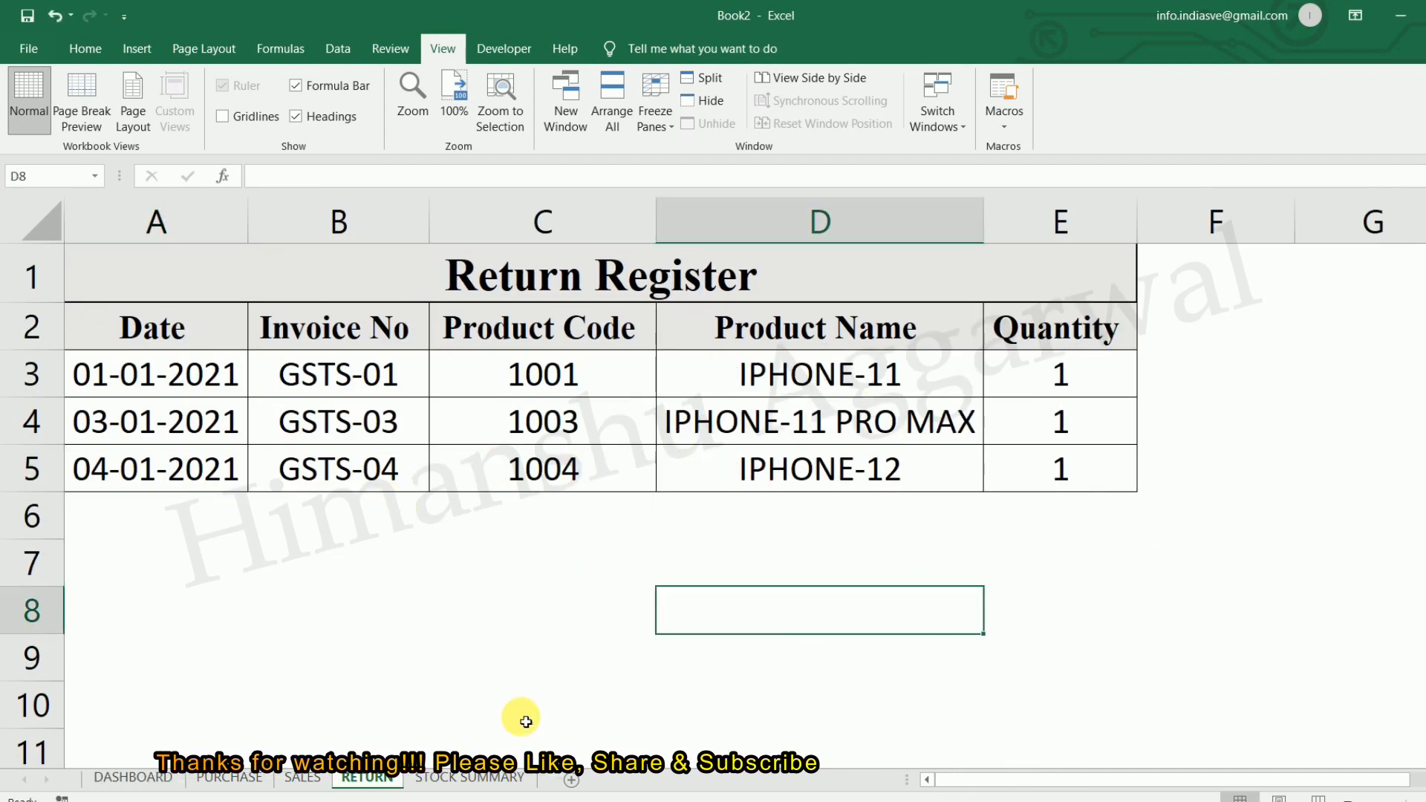
Review the entries in the PURCHASE, SALES and RETURN registers and the product list on the STOCK SUMMARY sheet.
left_click(162, 779)
left_click(230, 778)
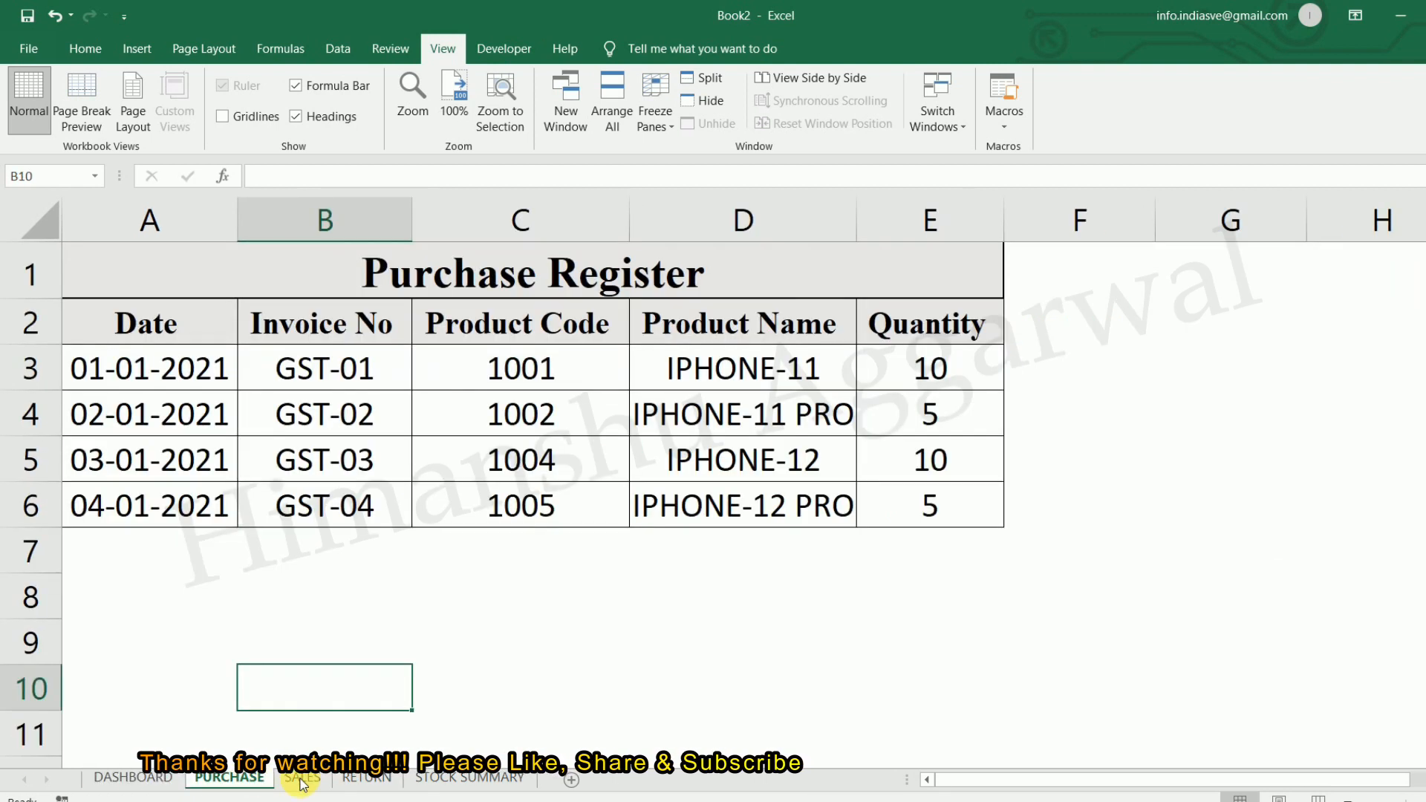
left_click(302, 778)
left_click(368, 778)
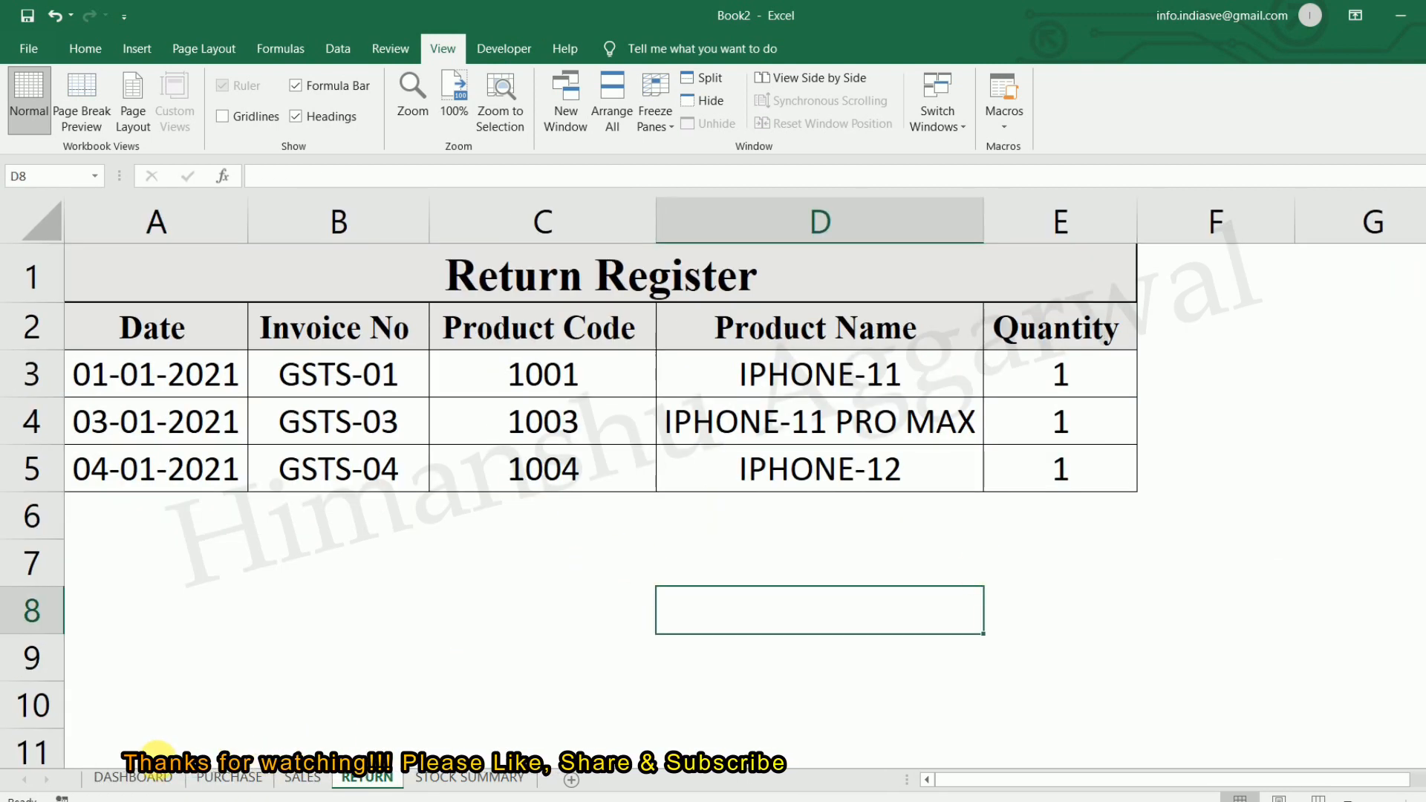
left_click(151, 780)
left_click(517, 780)
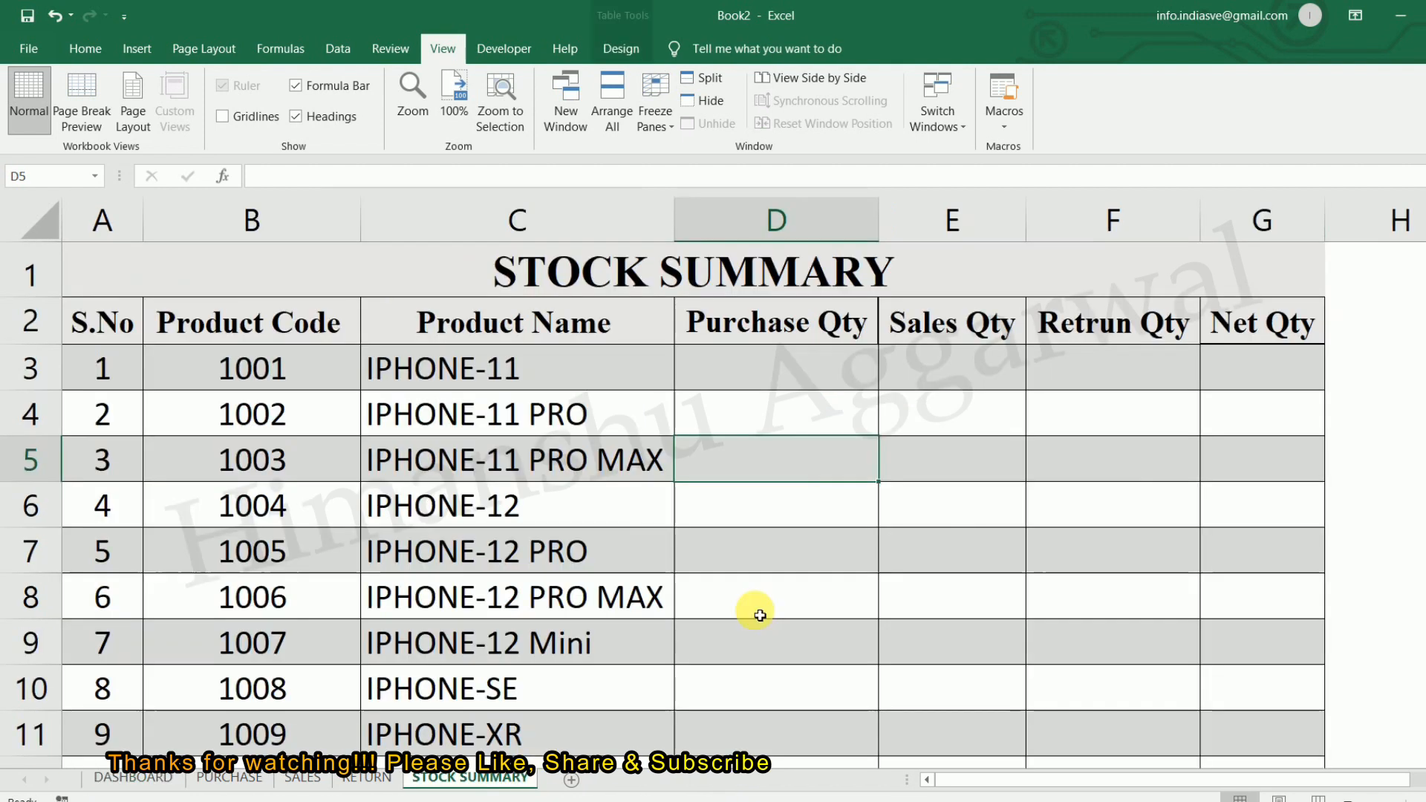
scroll(928, 435, "down", 1)
scroll(891, 425, "up", 1)
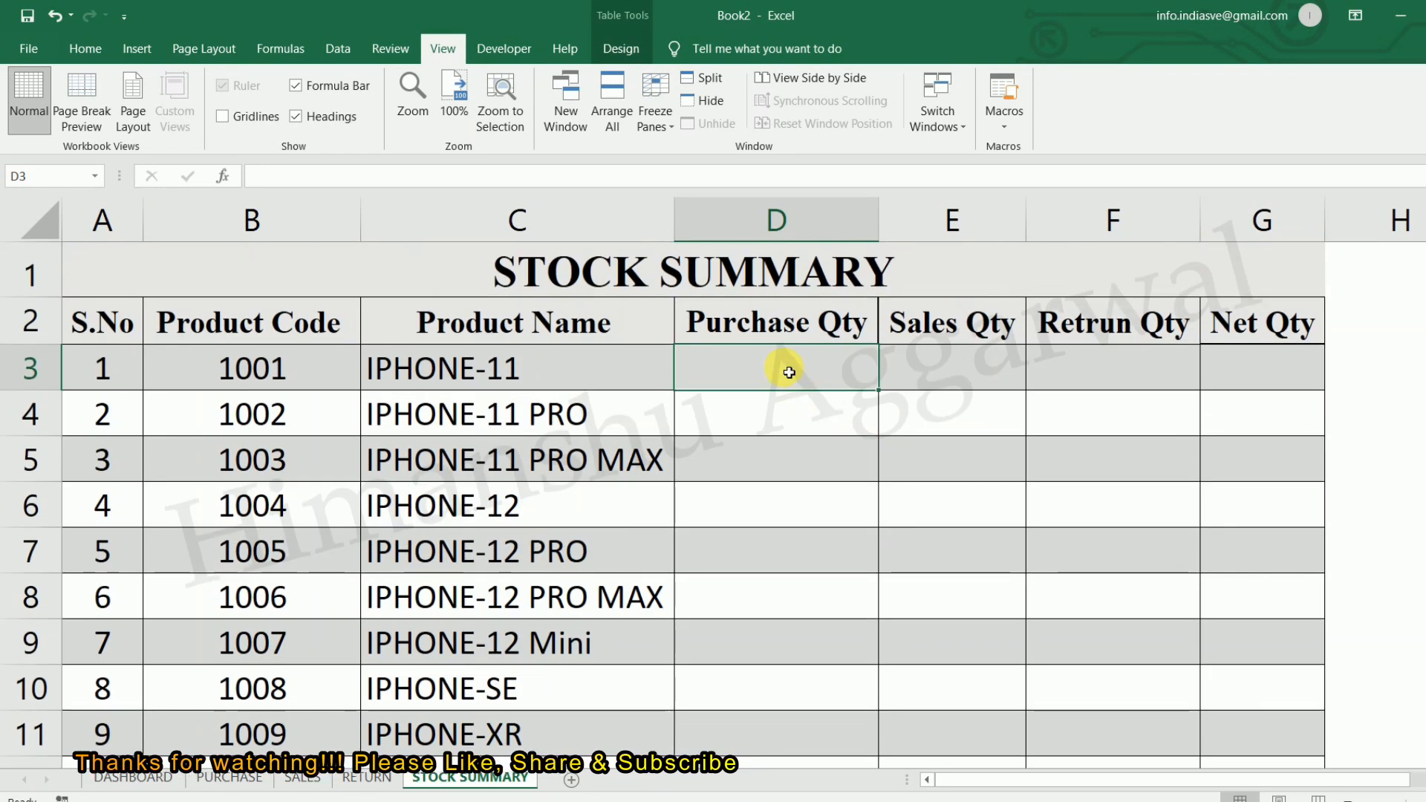
Start a SUMIF formula in D3, the Purchase Qty cell of IPHONE-11 on the STOCK SUMMARY sheet.
type("=VLO")
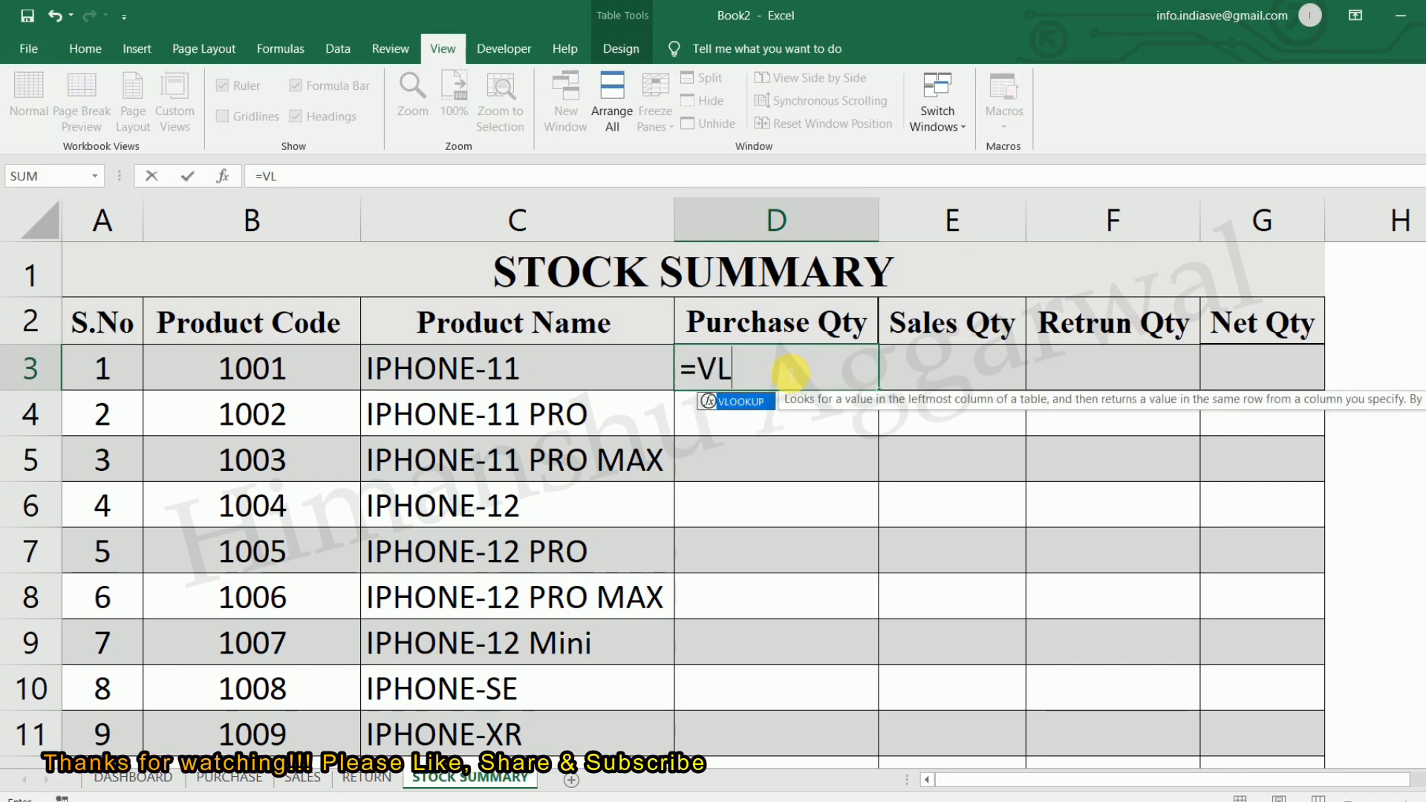
key("BackSpace")
key("BackSpace")
type("SUM")
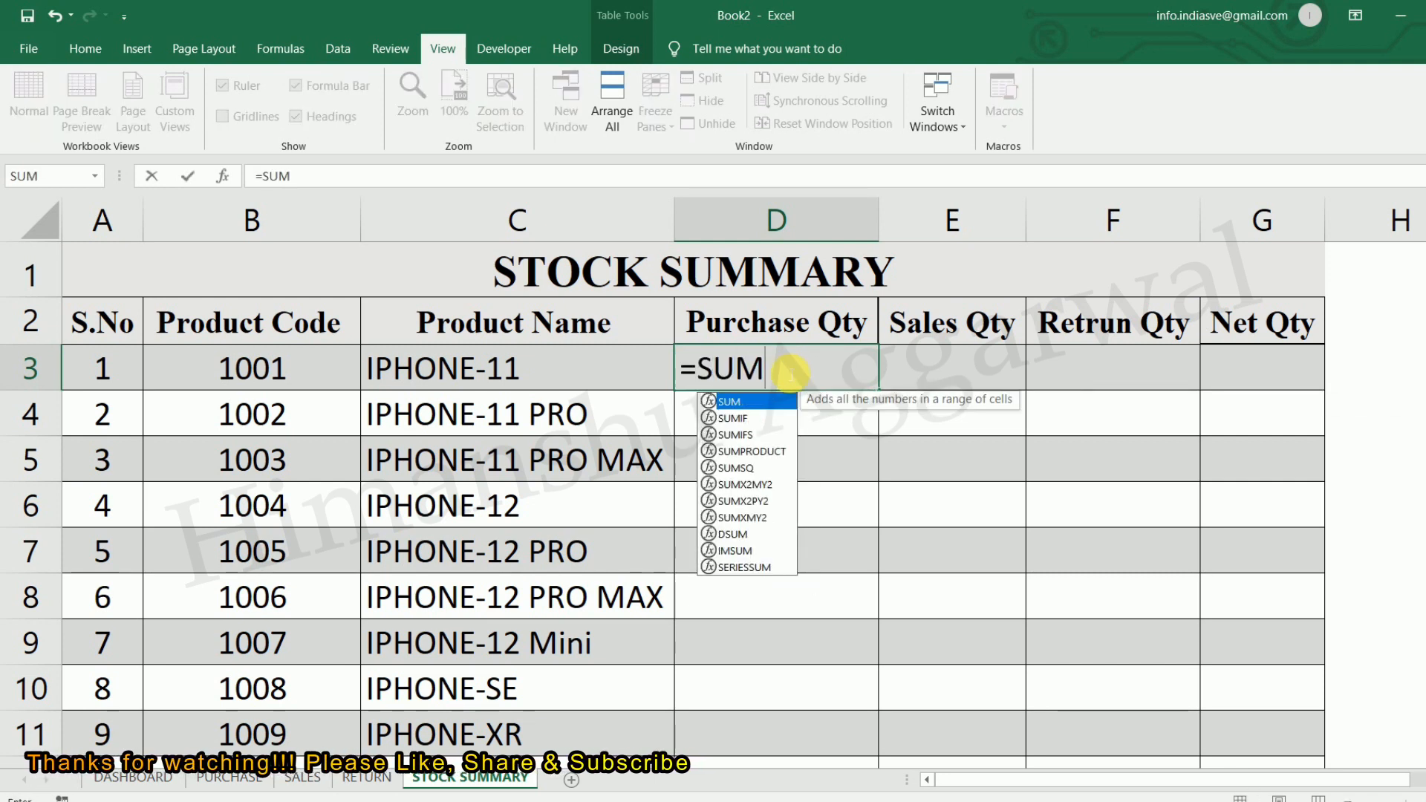
key("Down")
key("Tab")
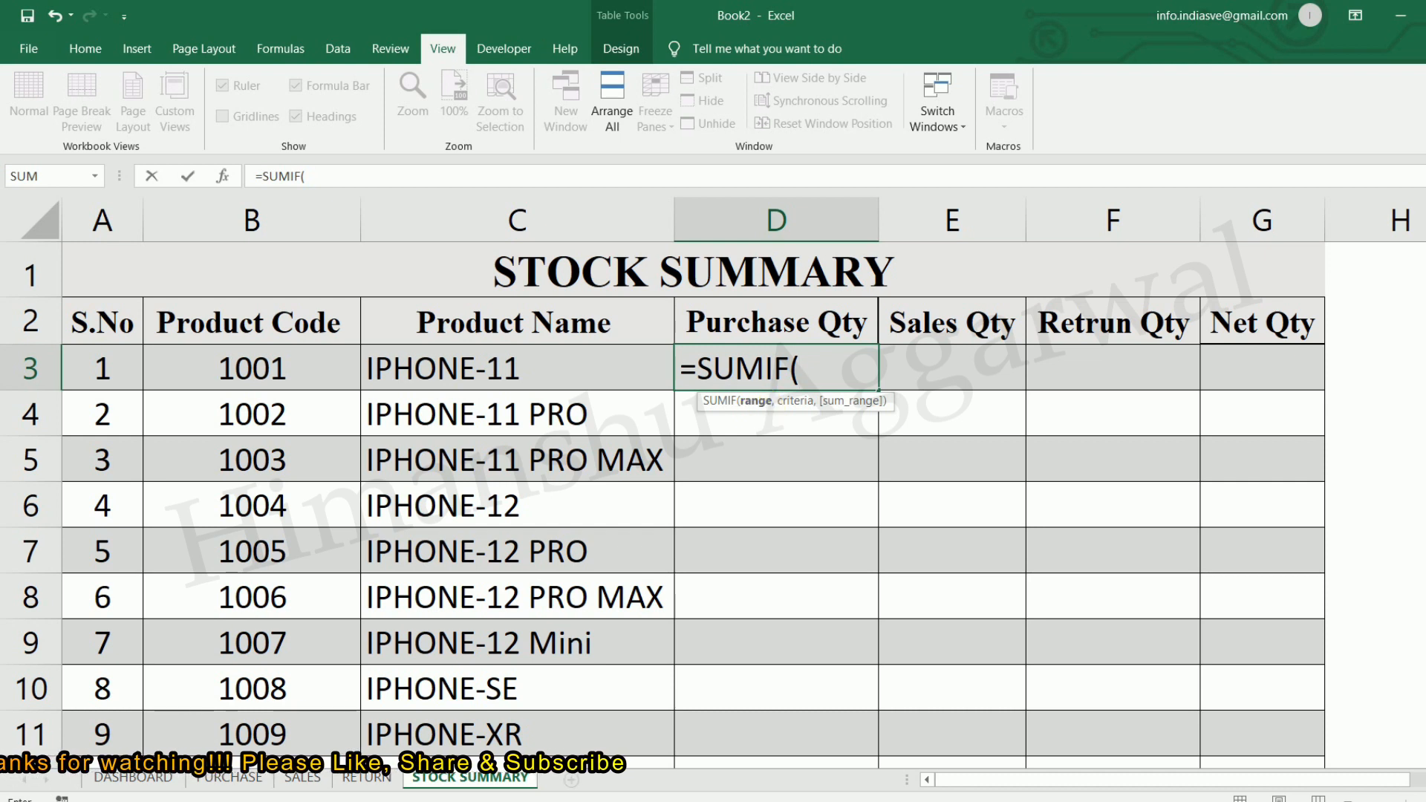
Set the SUMIF range to the product names in D3:D500 of the PURCHASE sheet.
left_click(230, 779)
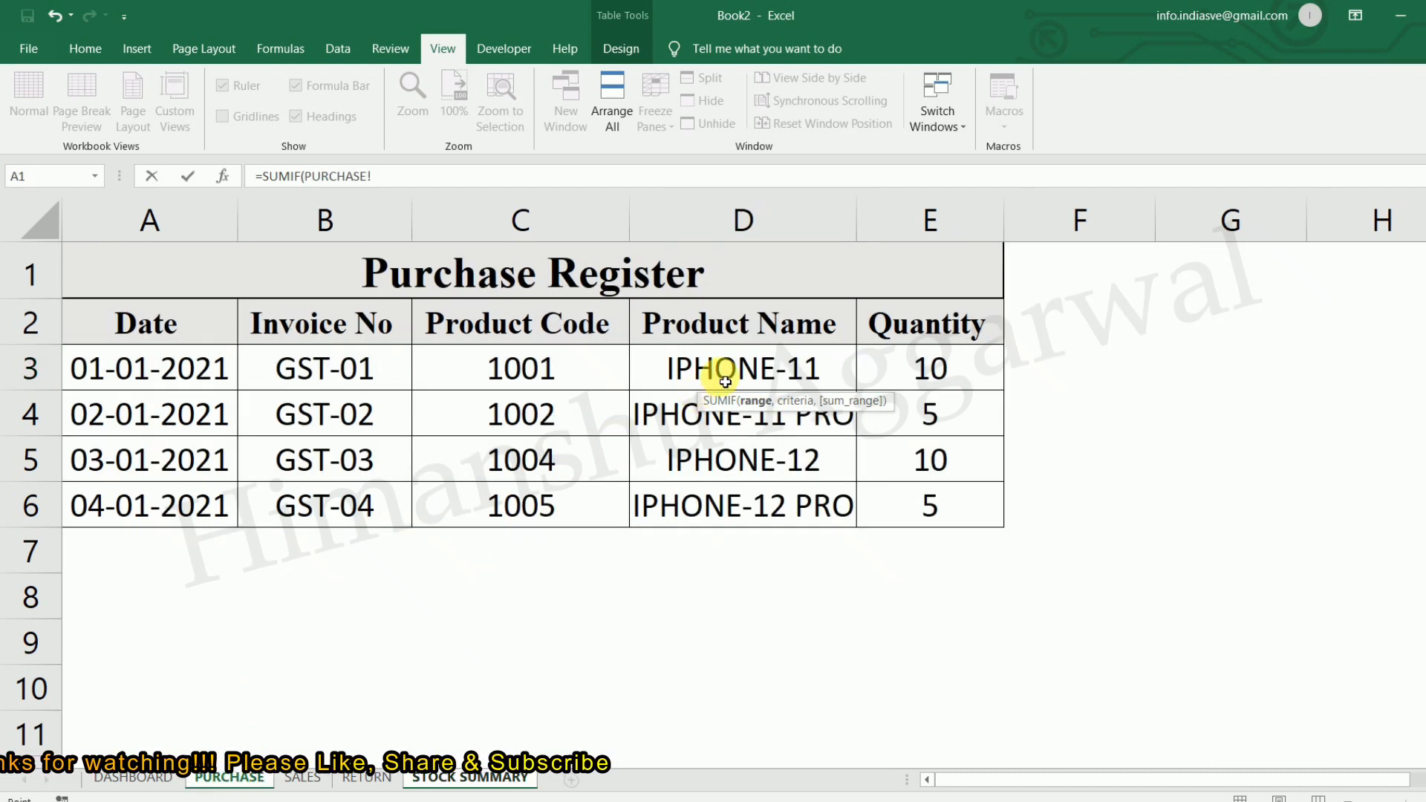
left_click_drag(862, 217, 812, 222)
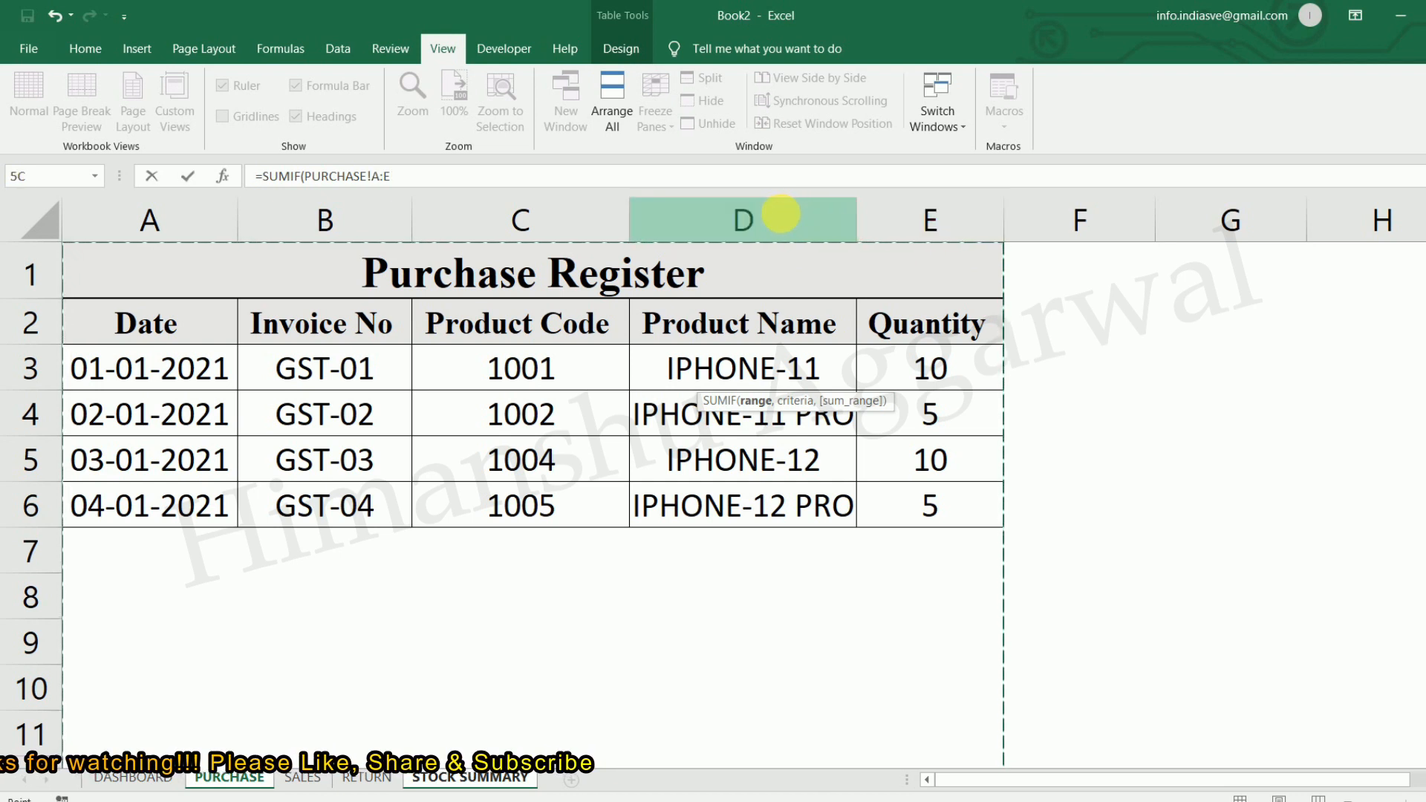
left_click(787, 340)
key("shift+Down")
key("Down")
key("shift+Down")
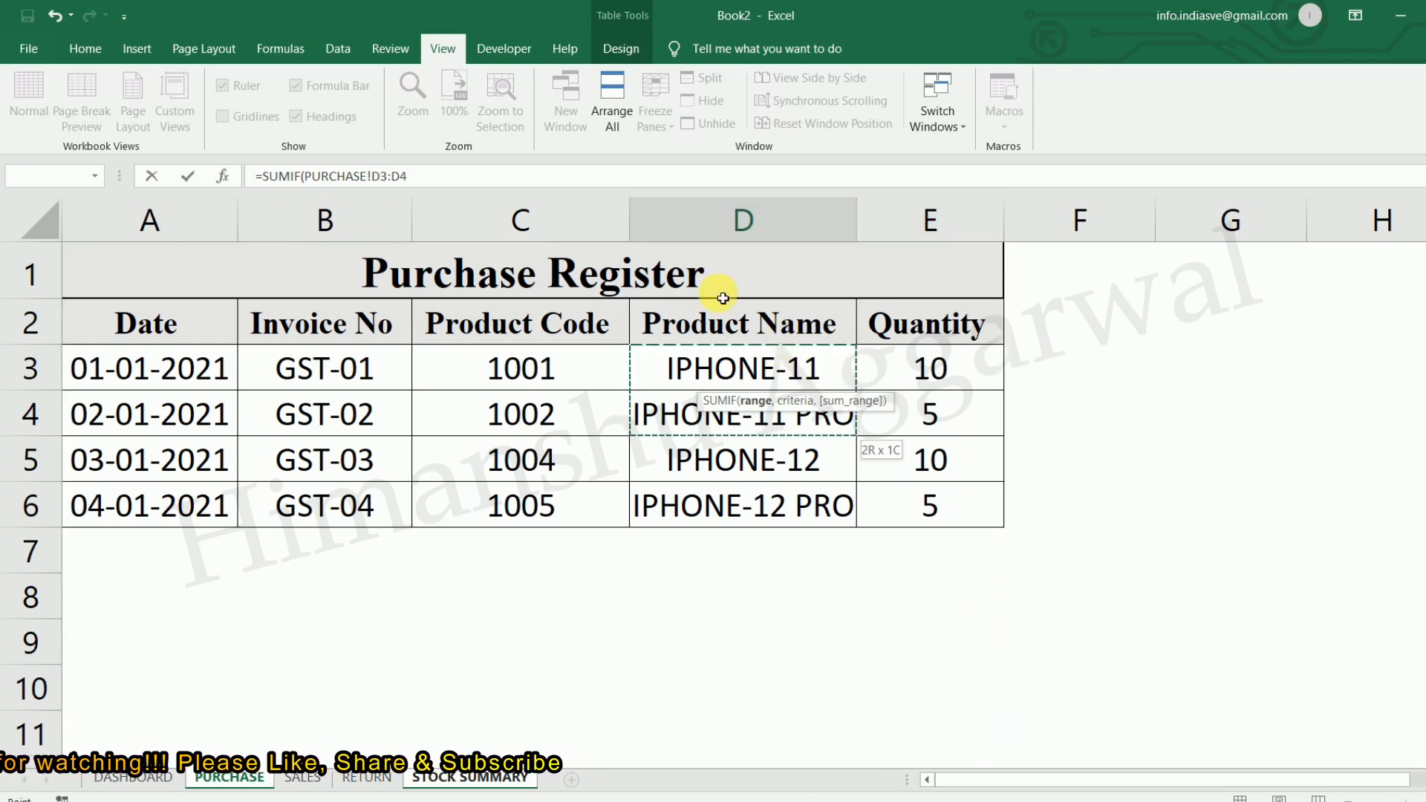
left_click(460, 177)
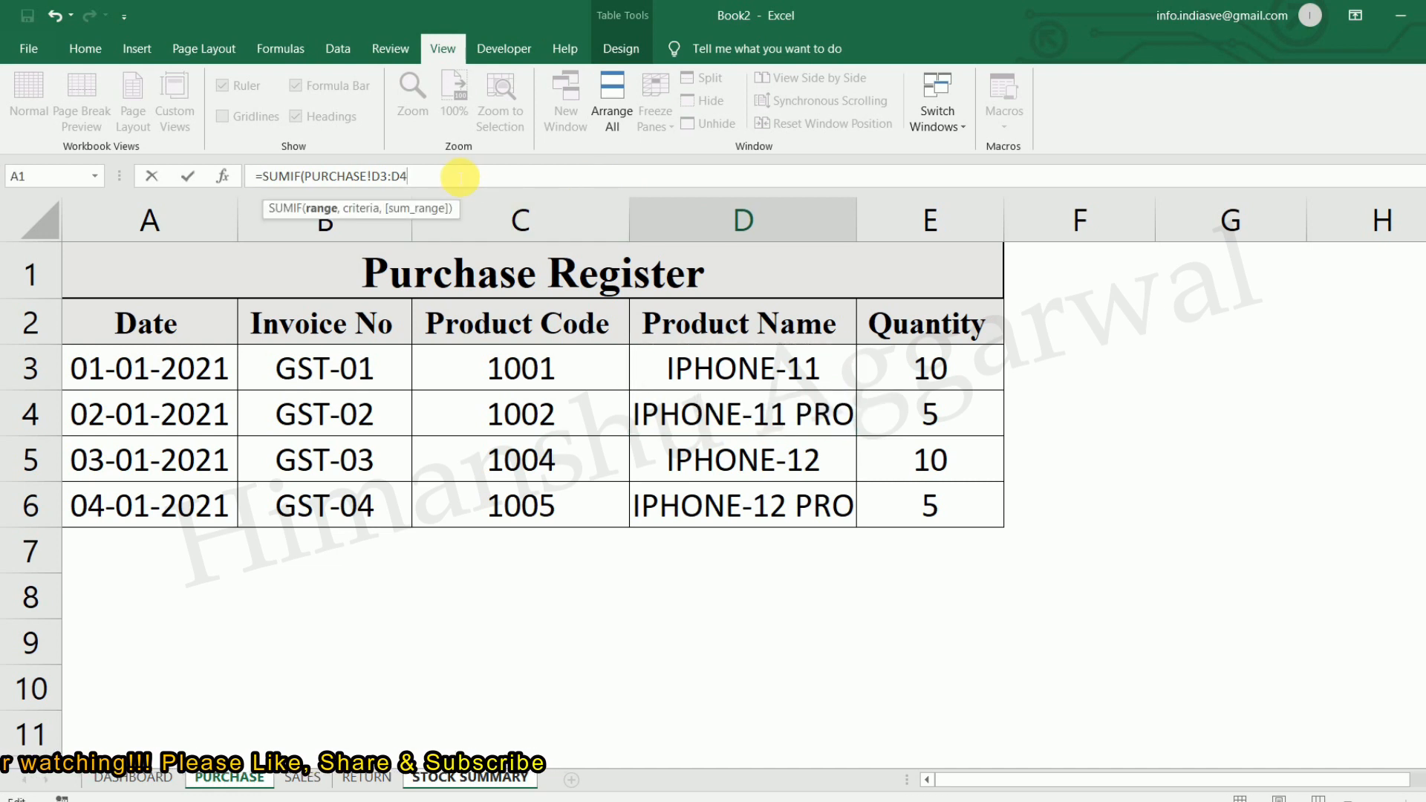
key("BackSpace")
type("500,")
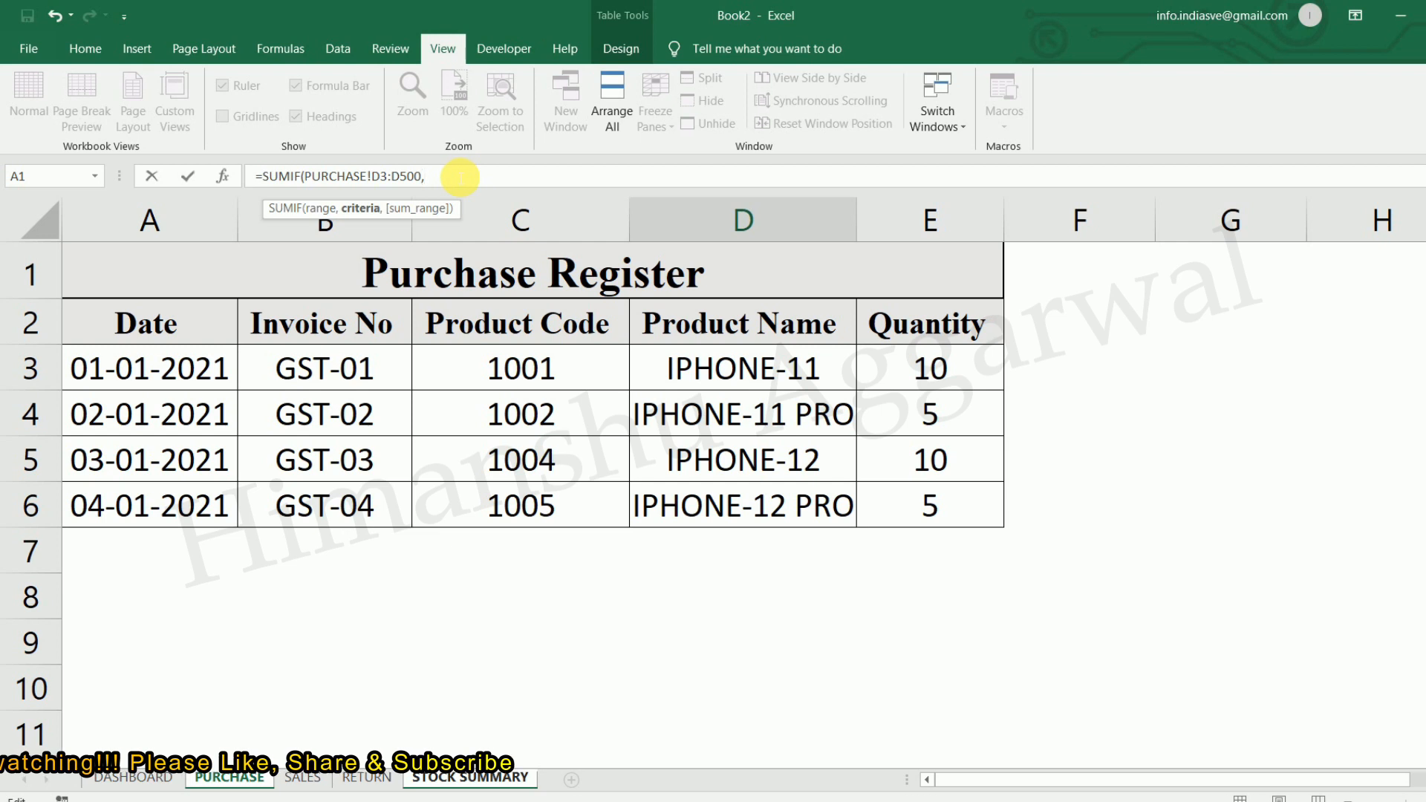
Use the row's Product Name on STOCK SUMMARY as the criteria and make the range absolute as $D$3:$D$500.
left_click(433, 778)
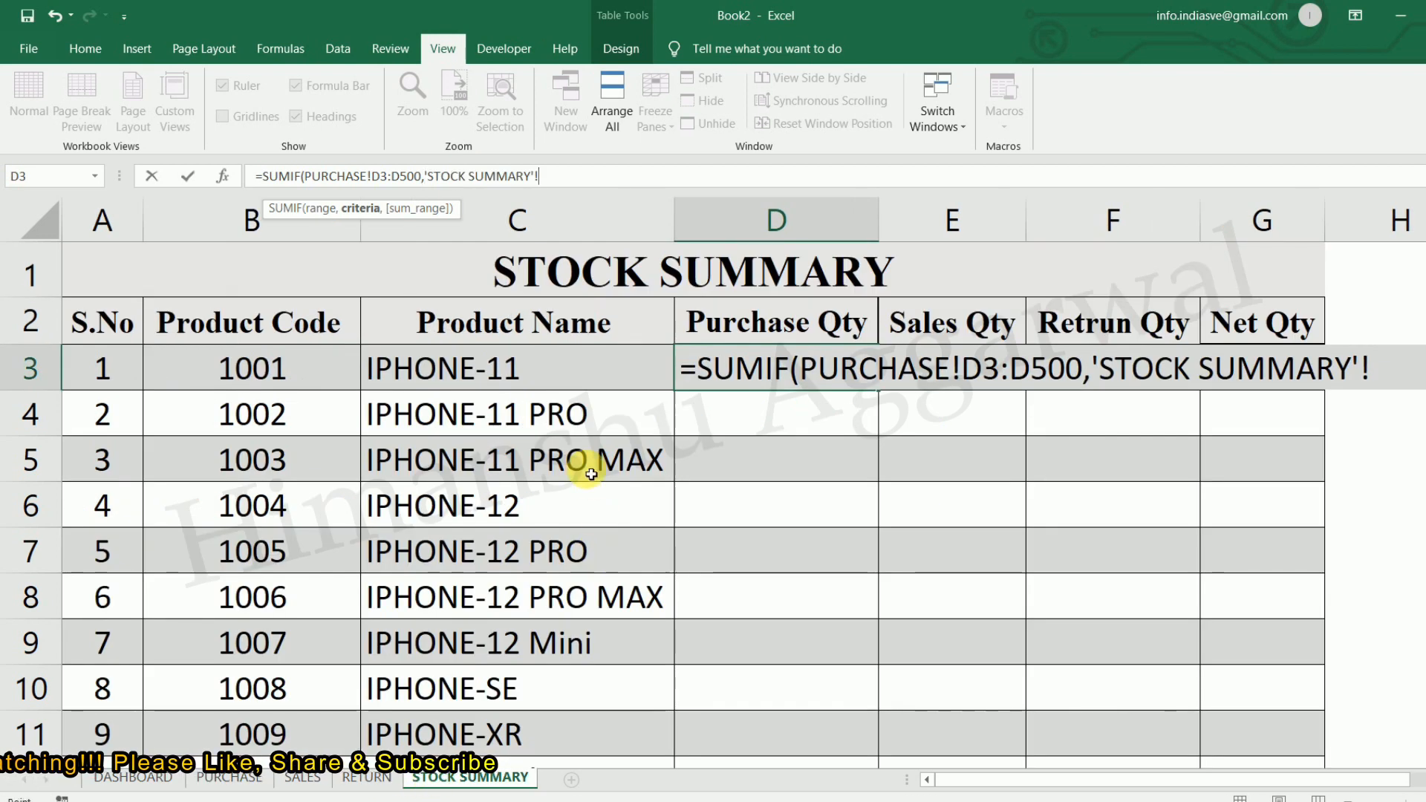
left_click(560, 381)
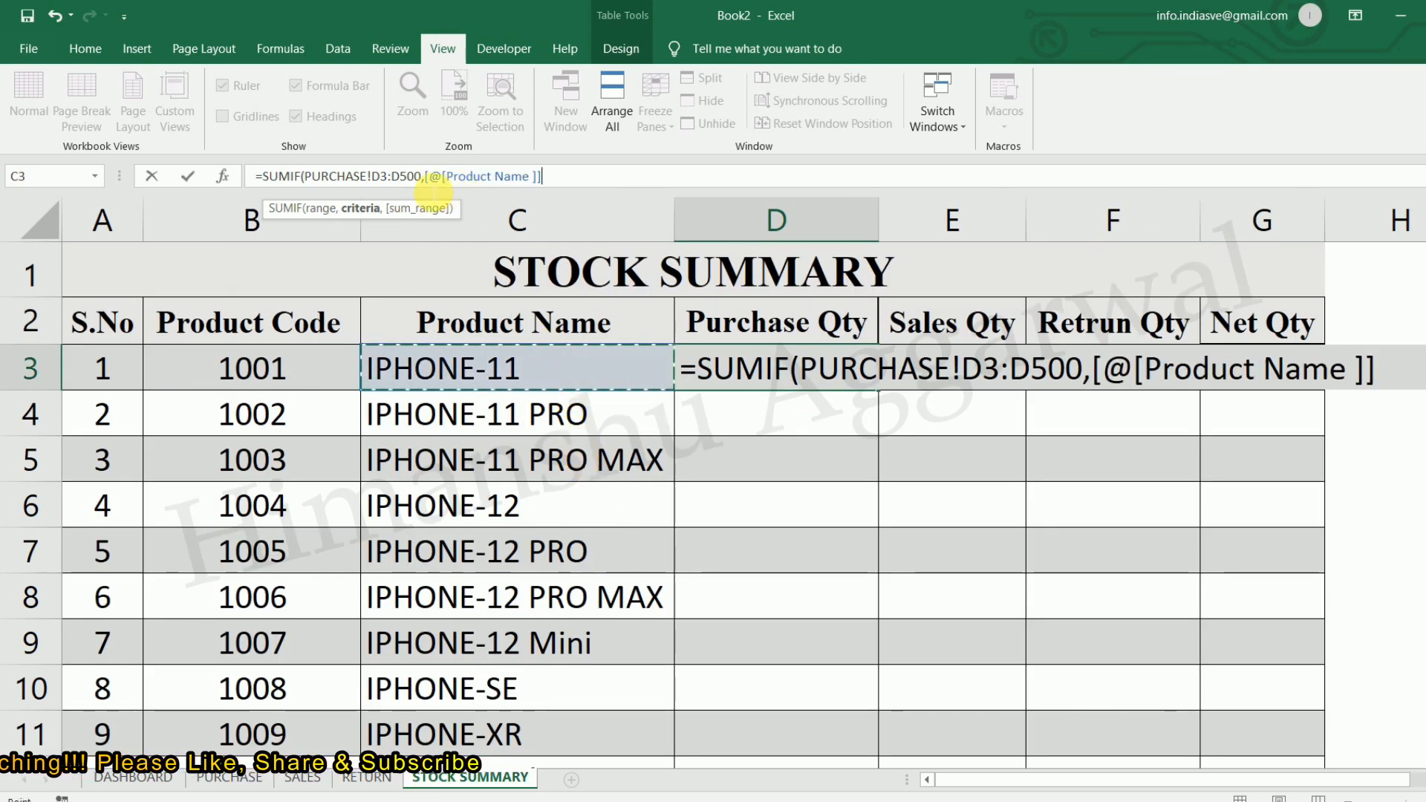
left_click(380, 176)
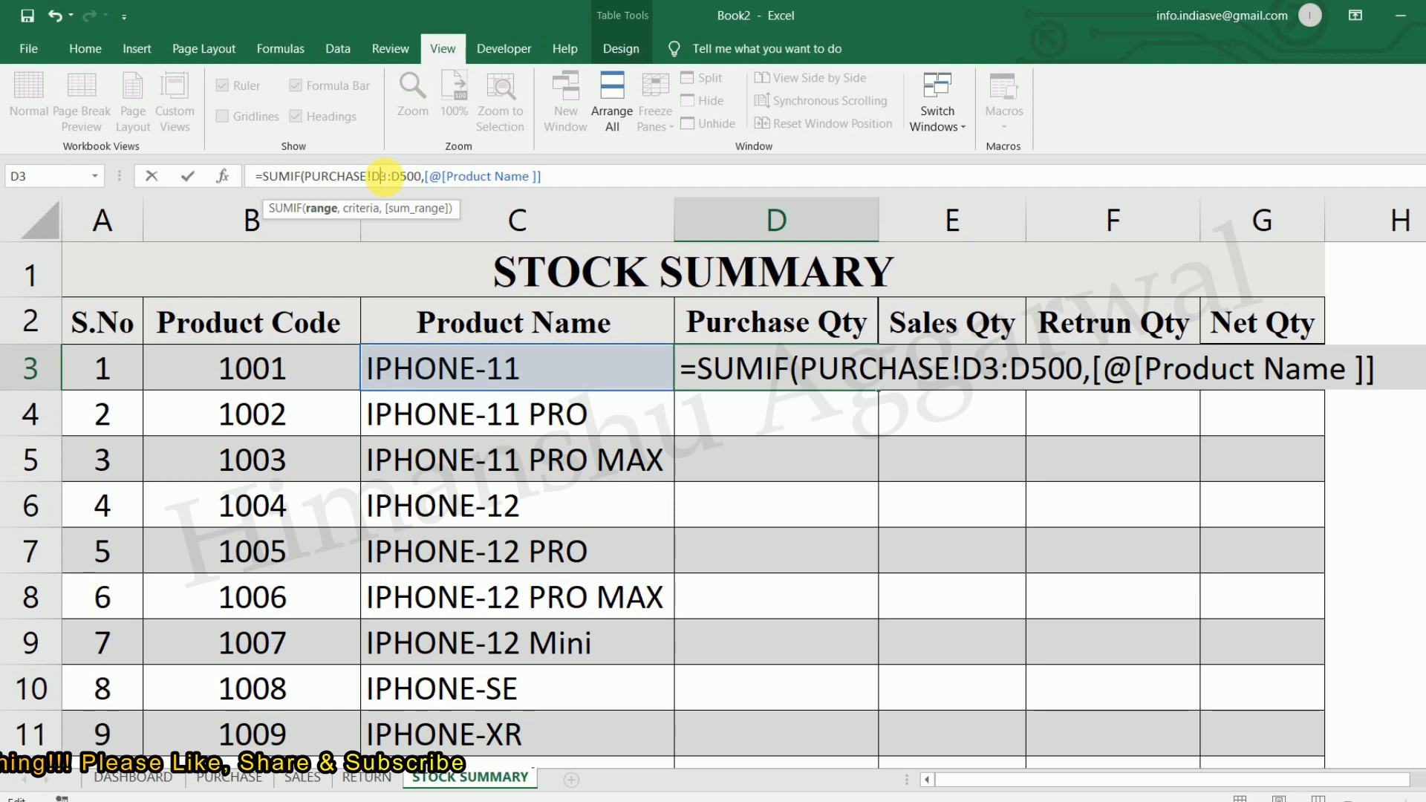
key("F4")
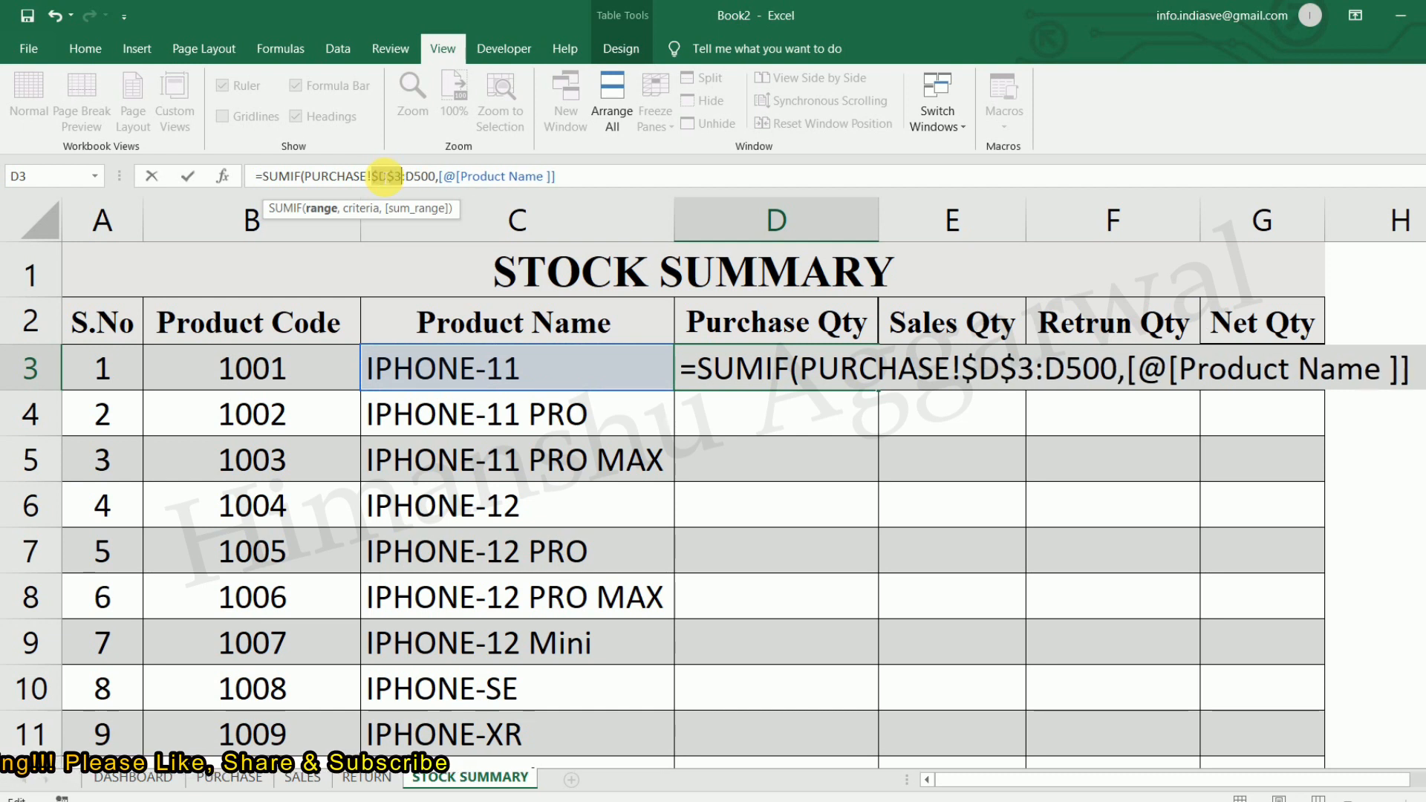
key("F4")
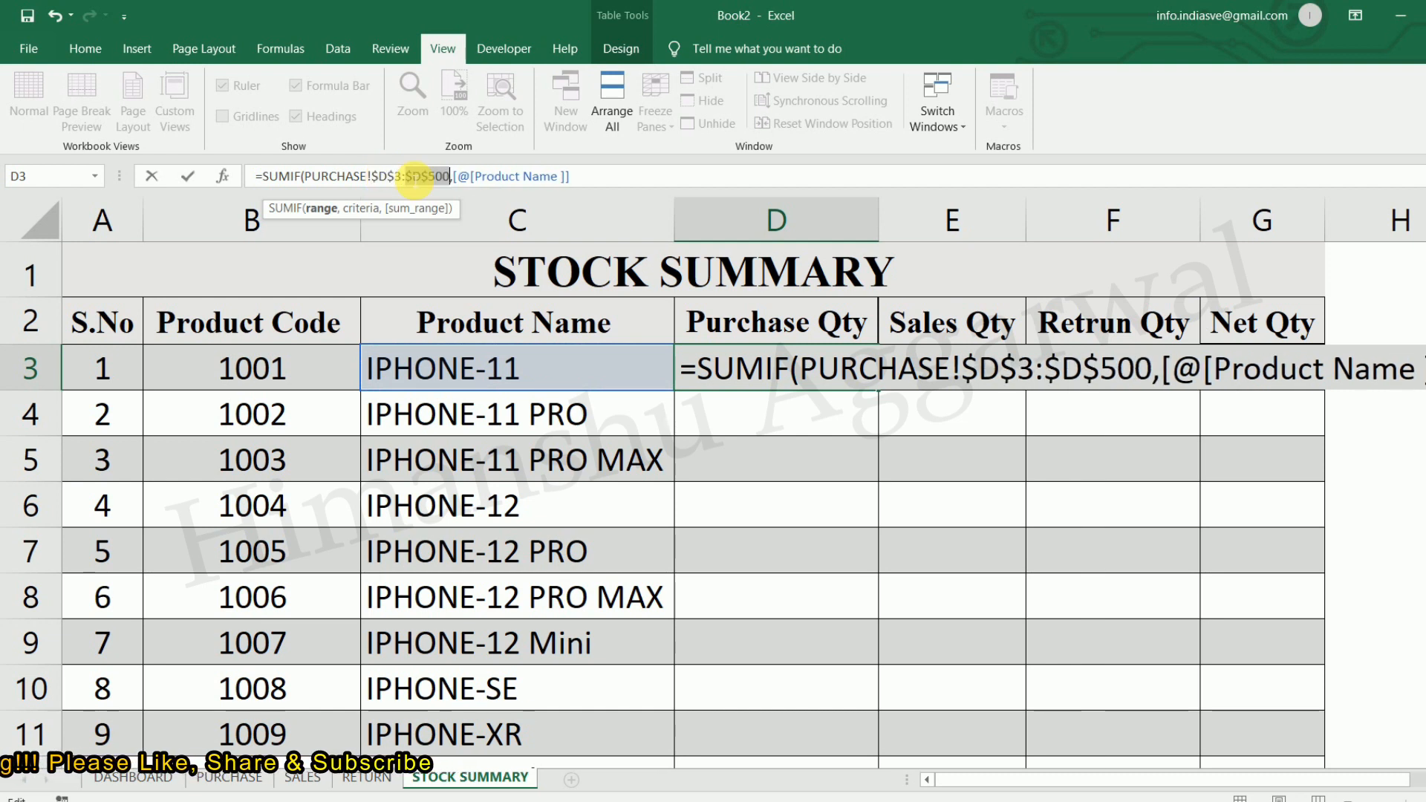
key("End")
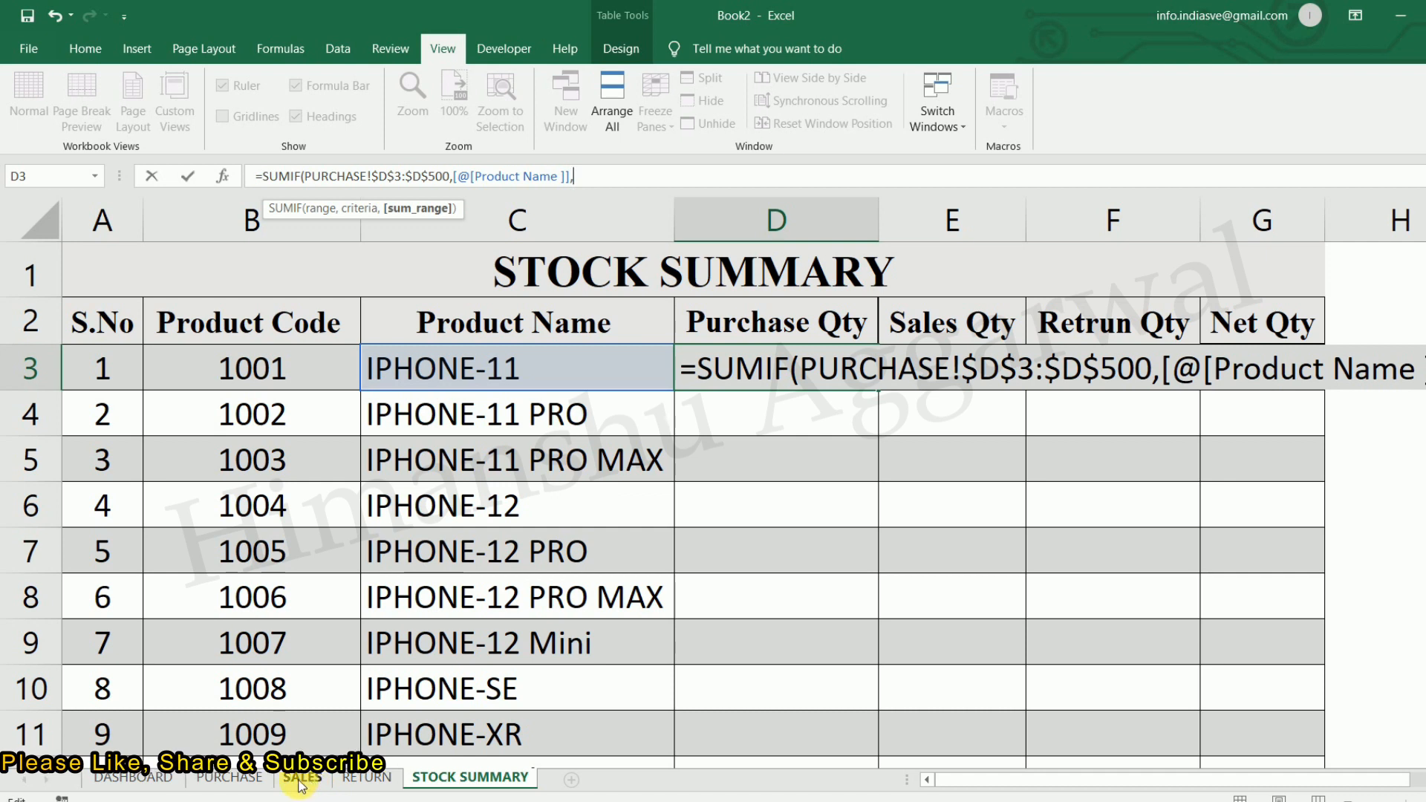
Set the sum range to PURCHASE!$E$3:$E$500 and complete the SUMIF formula for the Purchase Qty column.
left_click(249, 785)
left_click_drag(921, 372, 937, 422)
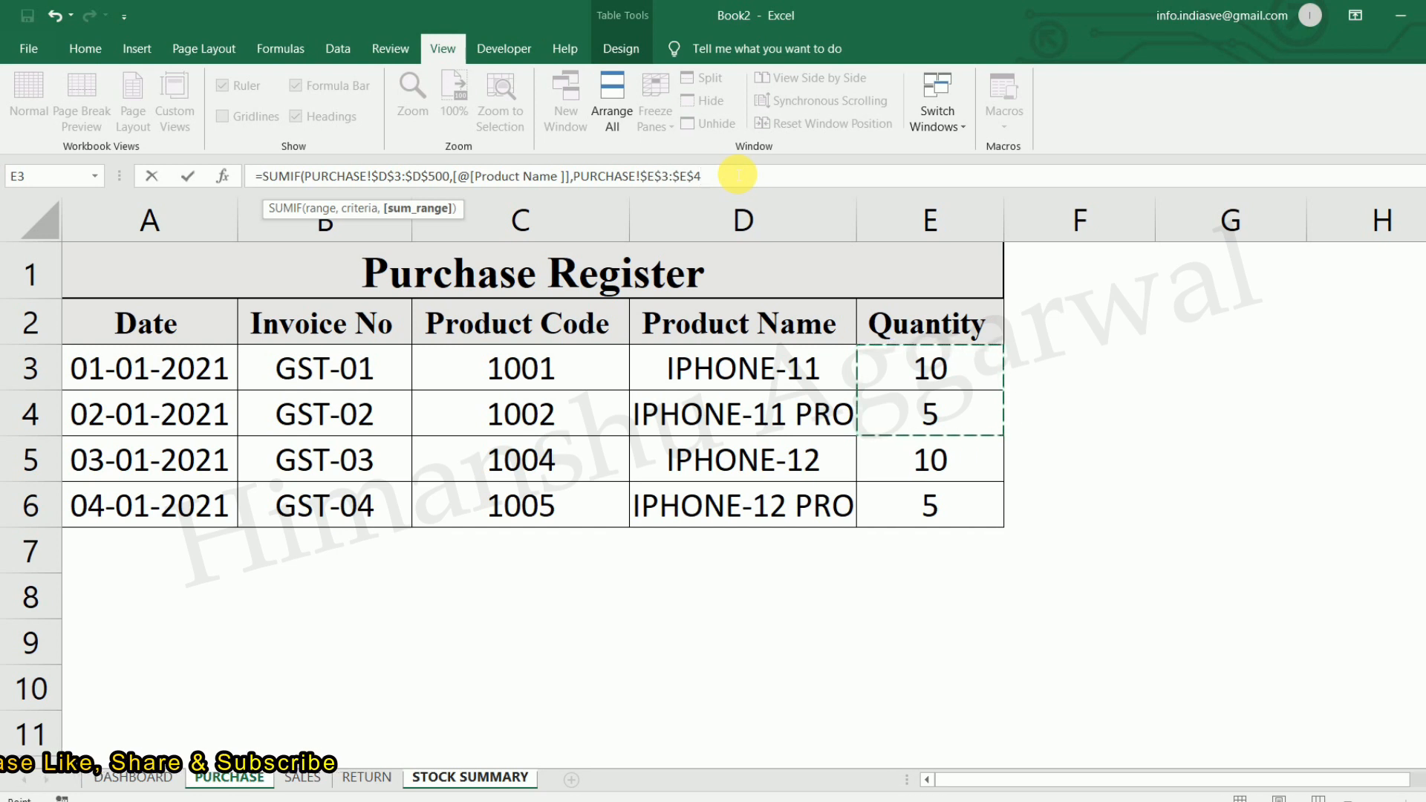
type(")")
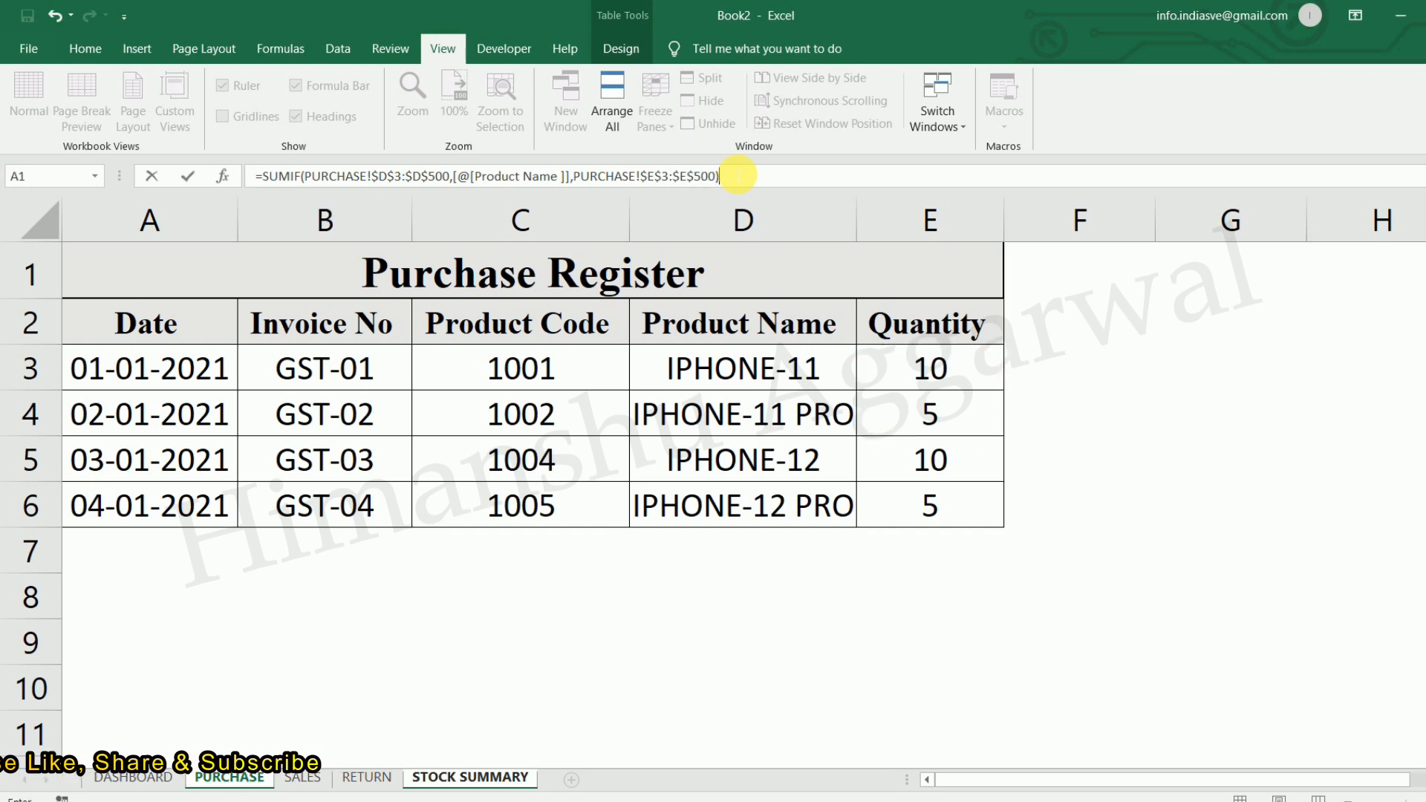
key("Return")
Check the Purchase Qty values and formula on the STOCK SUMMARY sheet, ending on the first Sales Qty cell.
scroll(1097, 548, "down", 2)
left_click(917, 528)
left_click(866, 483)
left_click(835, 462)
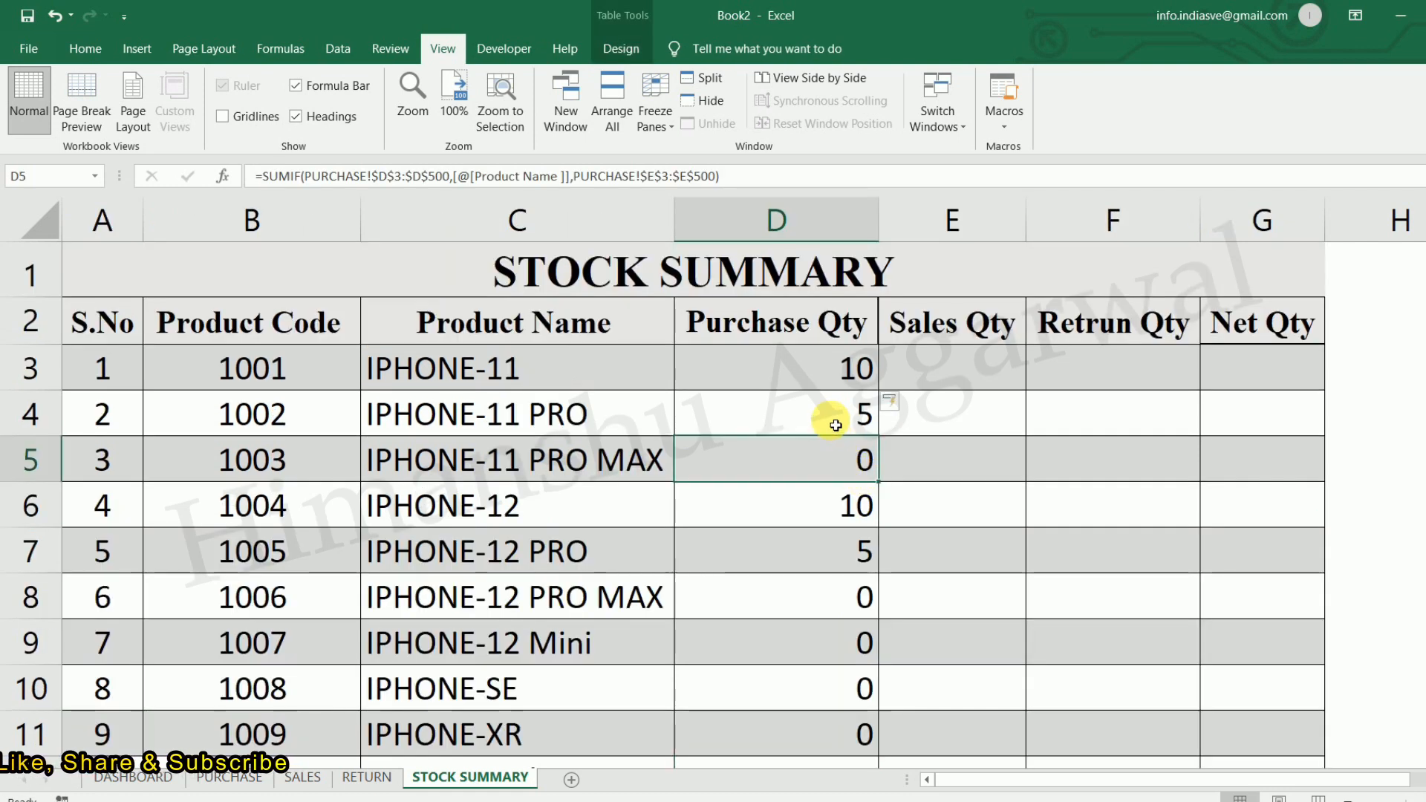
left_click(830, 416)
left_click(828, 493)
left_click(814, 614)
scroll(817, 520, "down", 3)
scroll(821, 471, "up", 3)
left_click(945, 376)
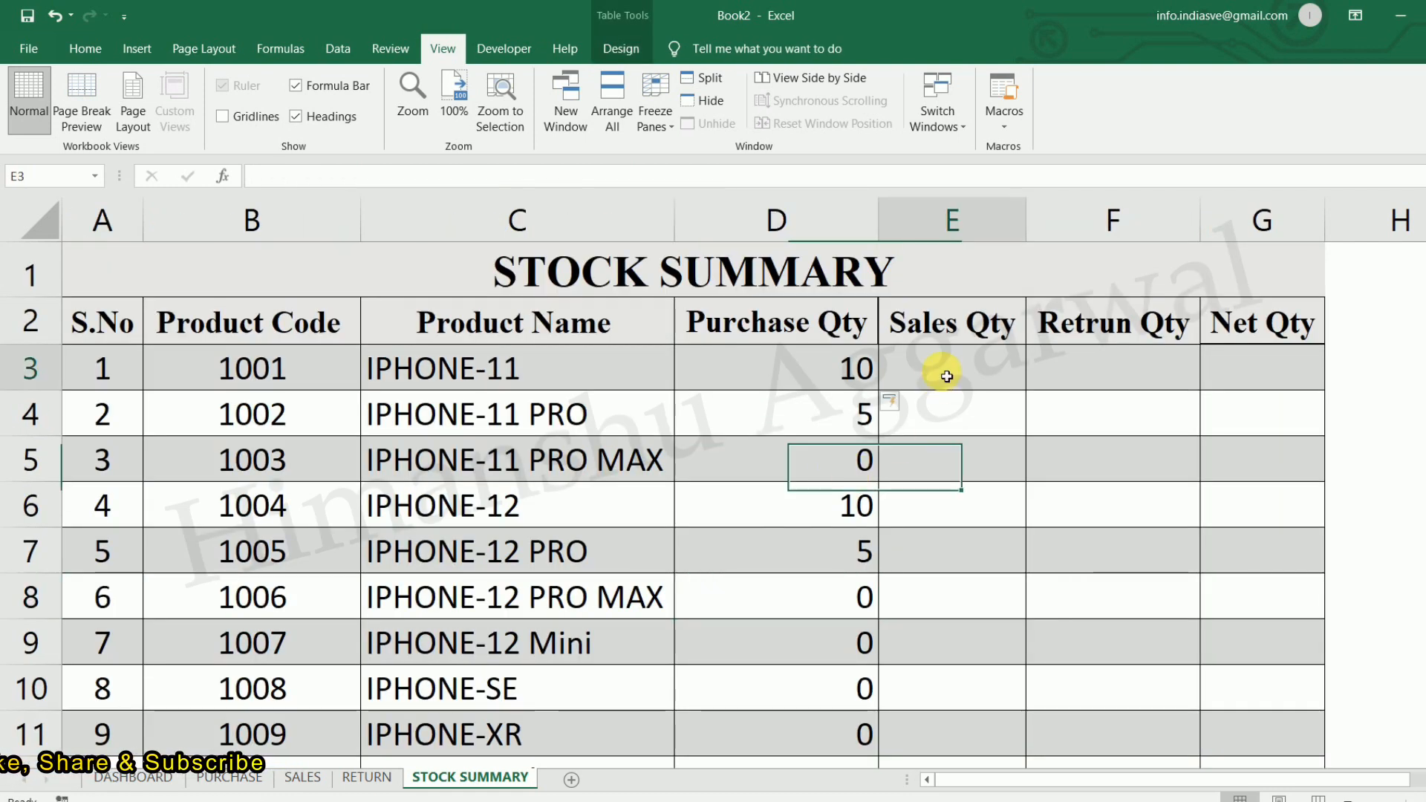
left_click(801, 379)
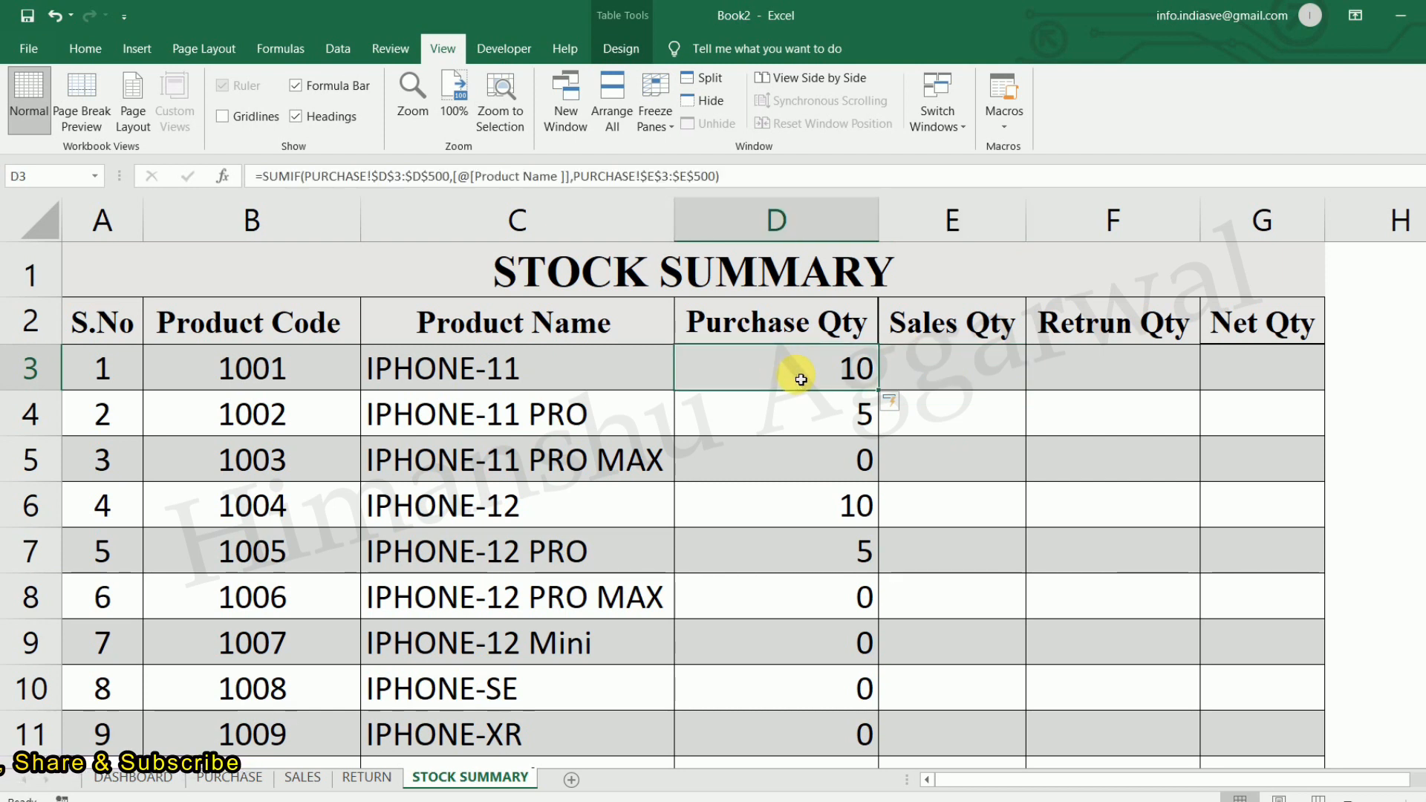
left_click(946, 373)
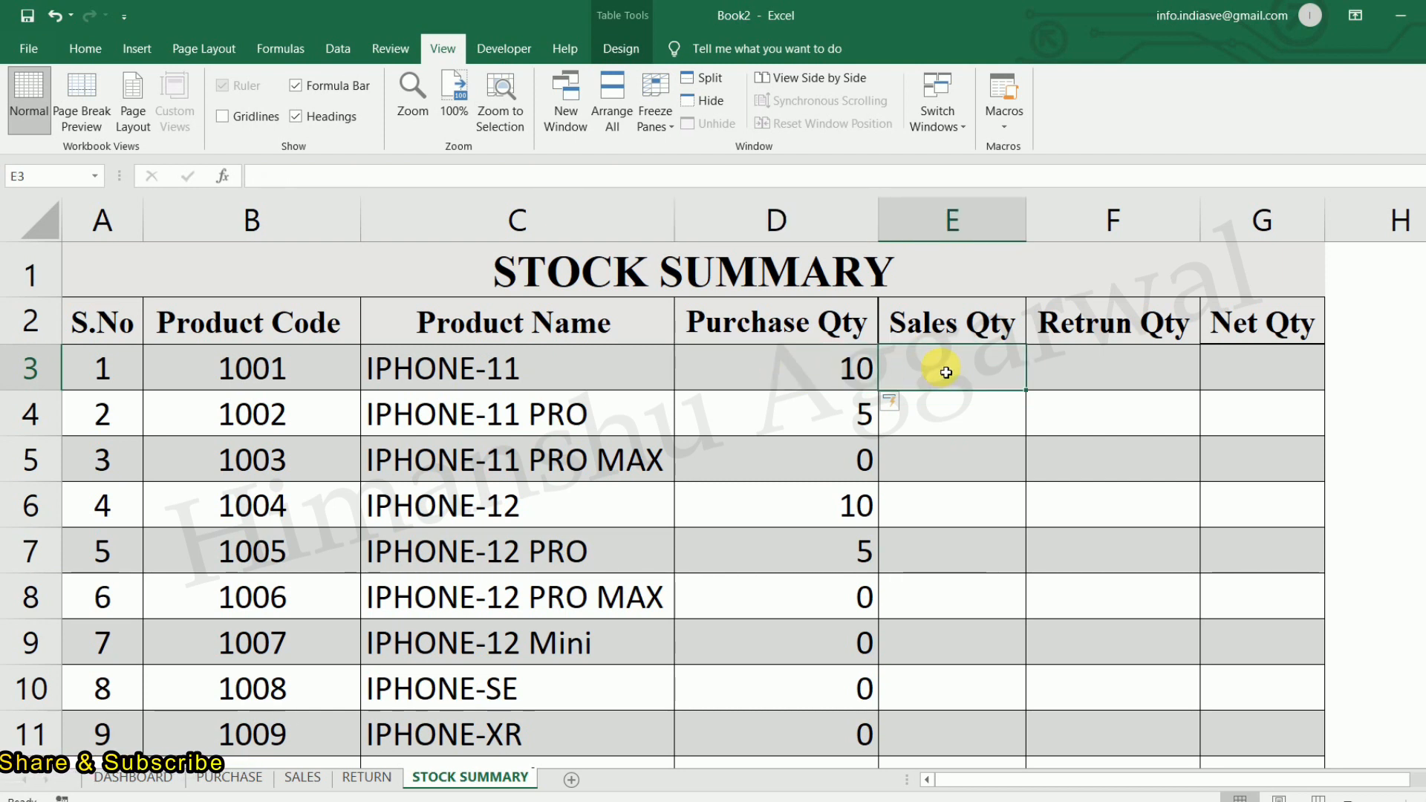
Start a SUMIF formula in the first Sales Qty cell with SALES!$D$3:$D$500 as its range.
type("=SUM")
key("Down")
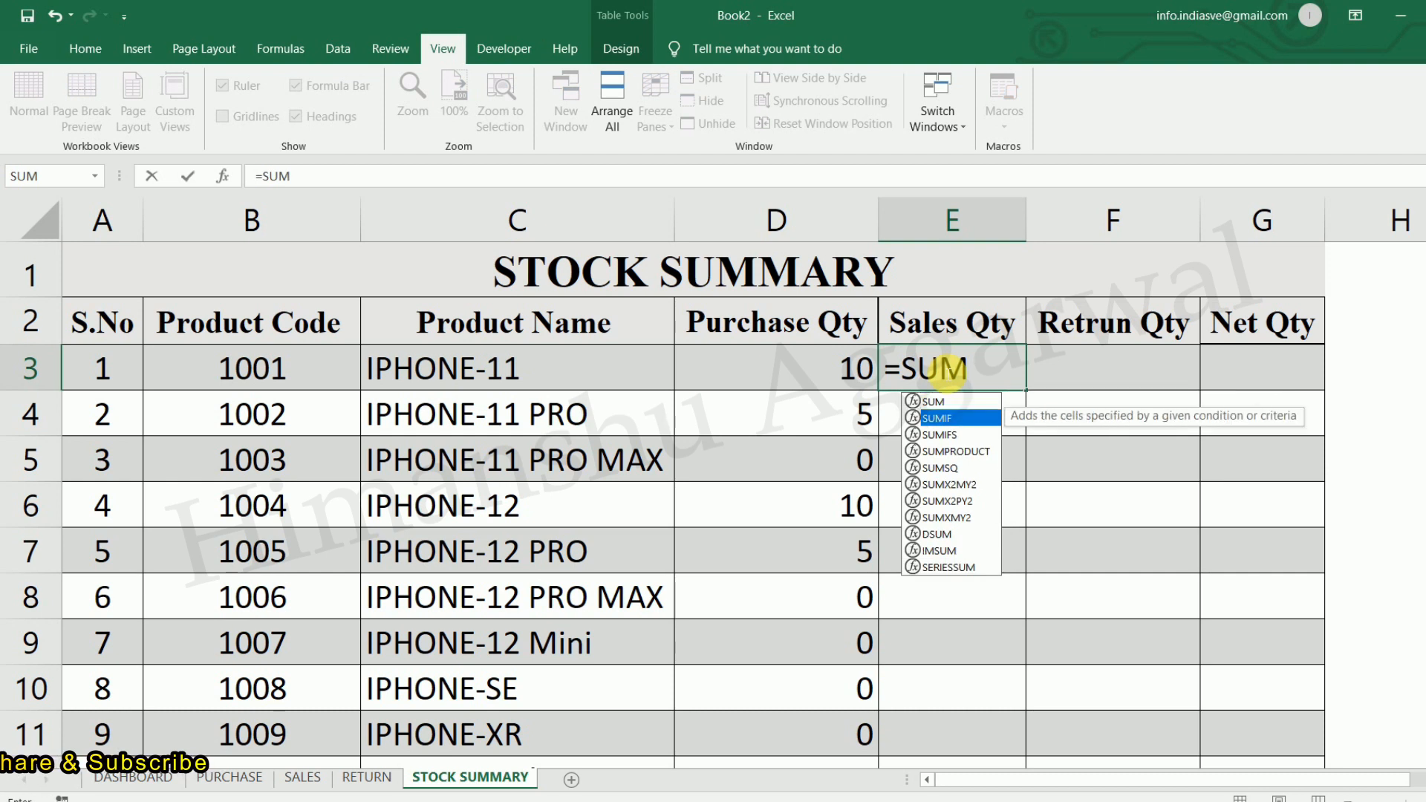
key("Tab")
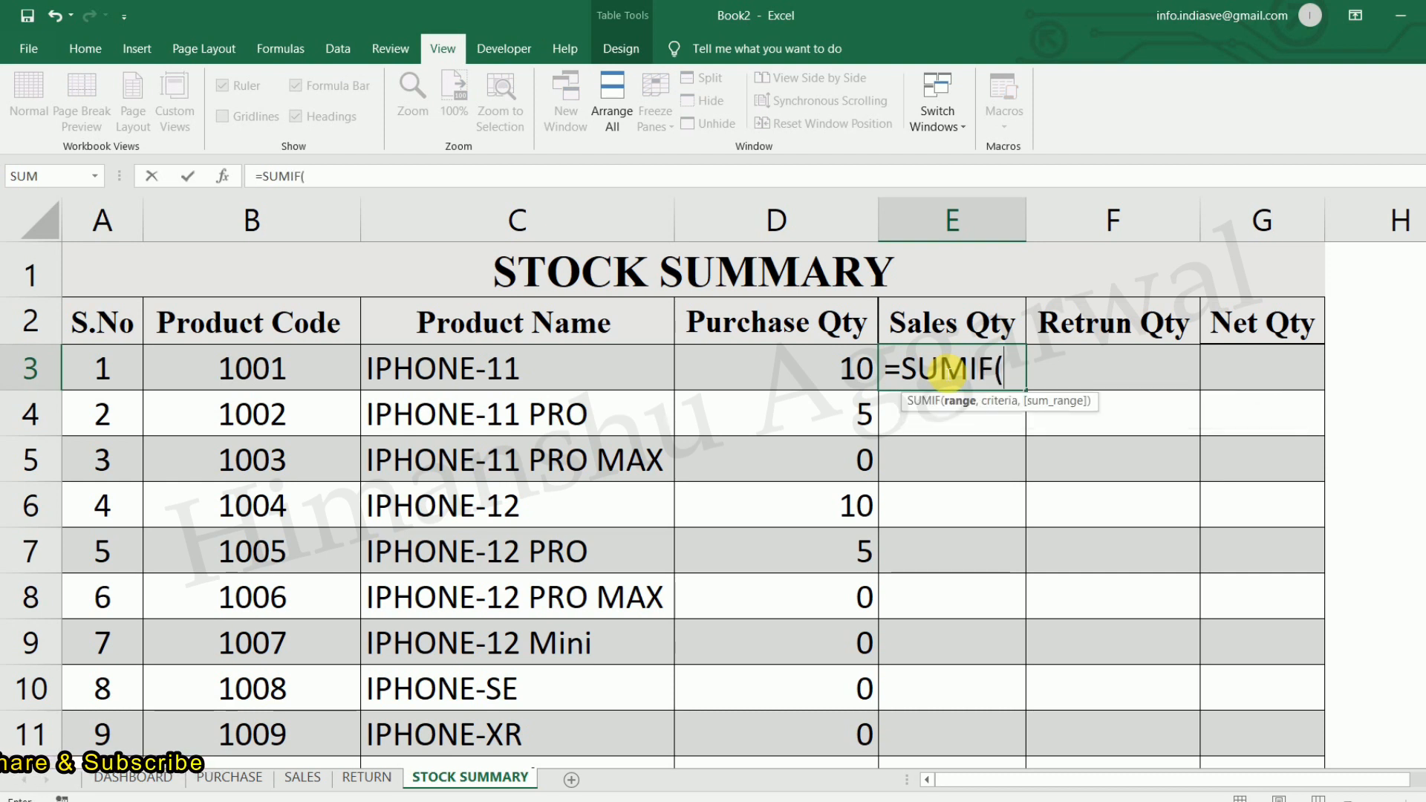
left_click(294, 787)
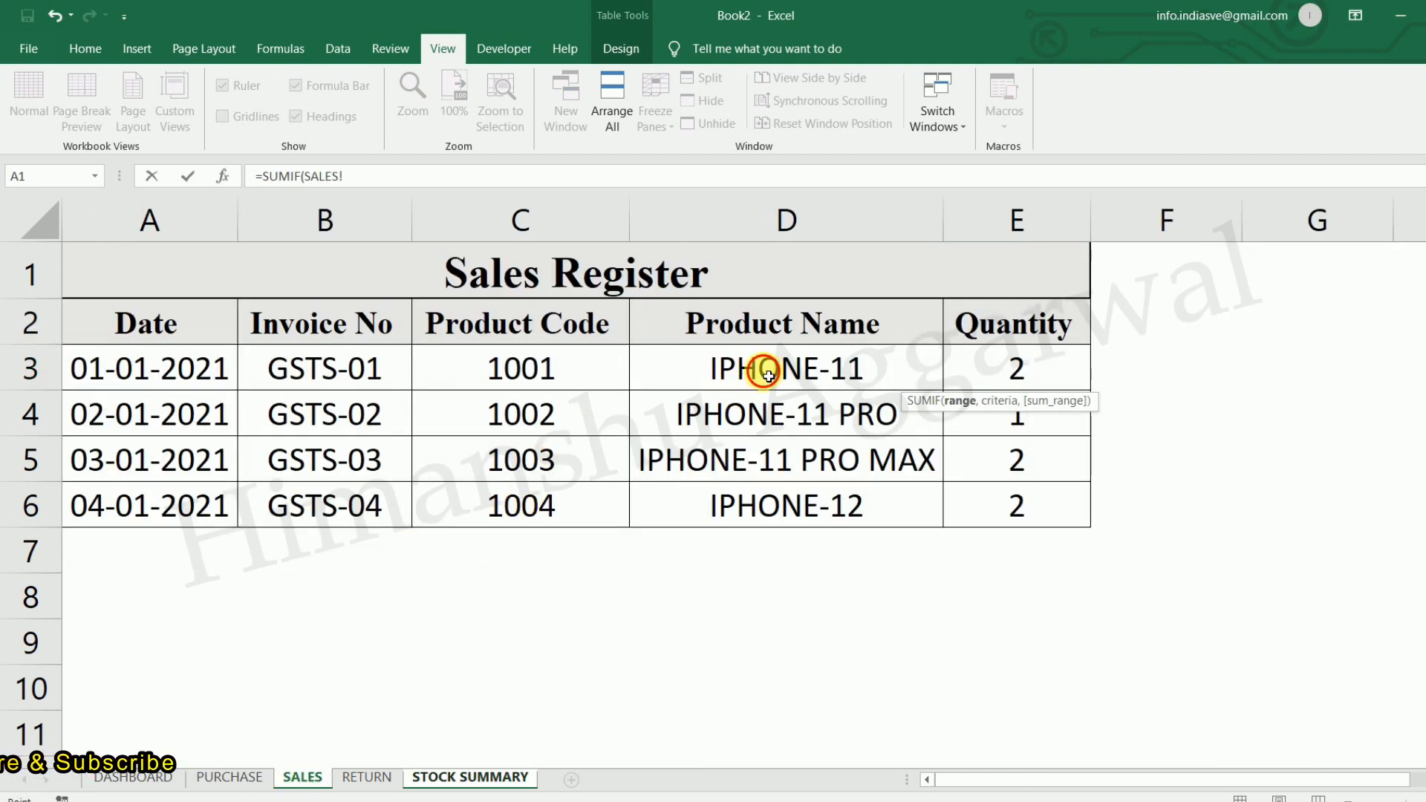
left_click_drag(768, 375, 770, 404)
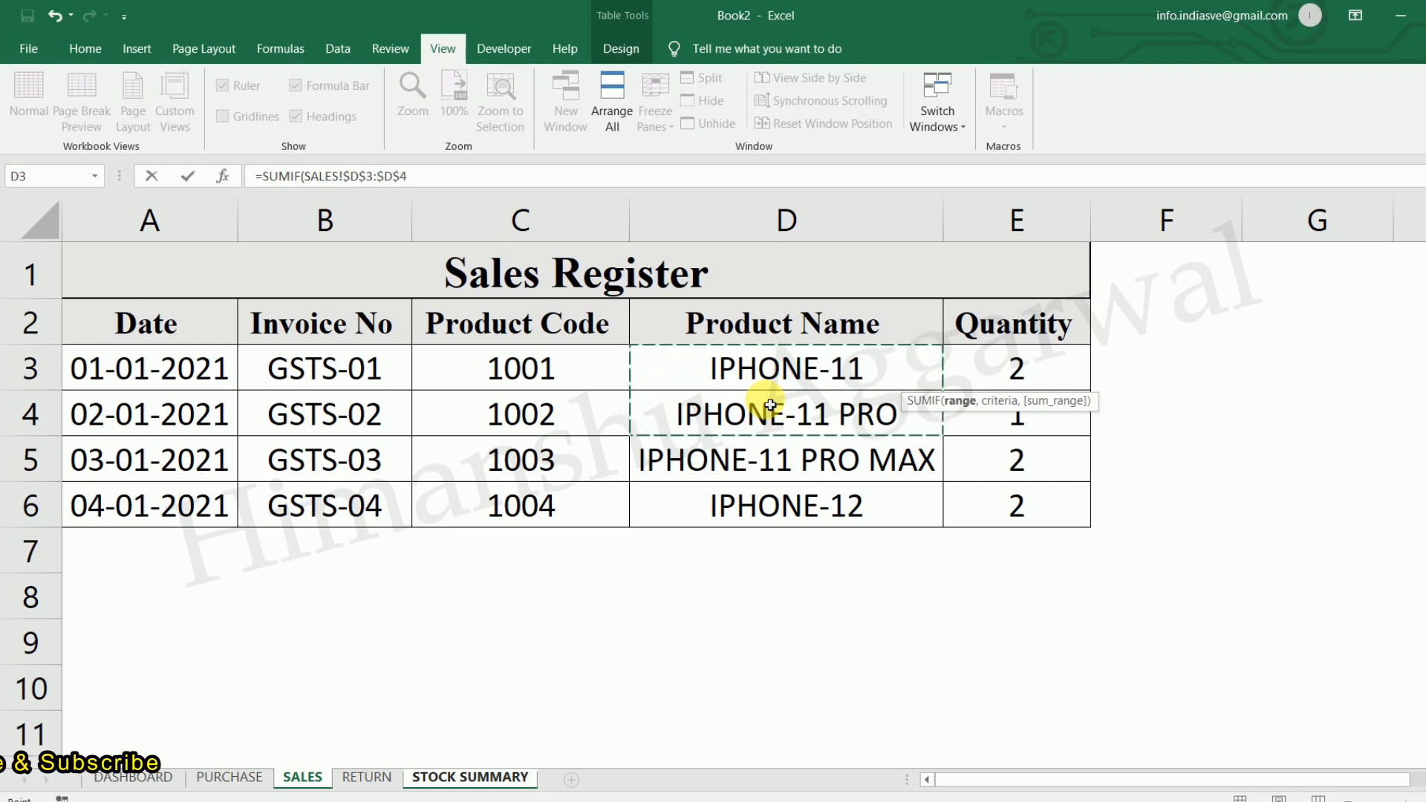
key("BackSpace")
type("500,")
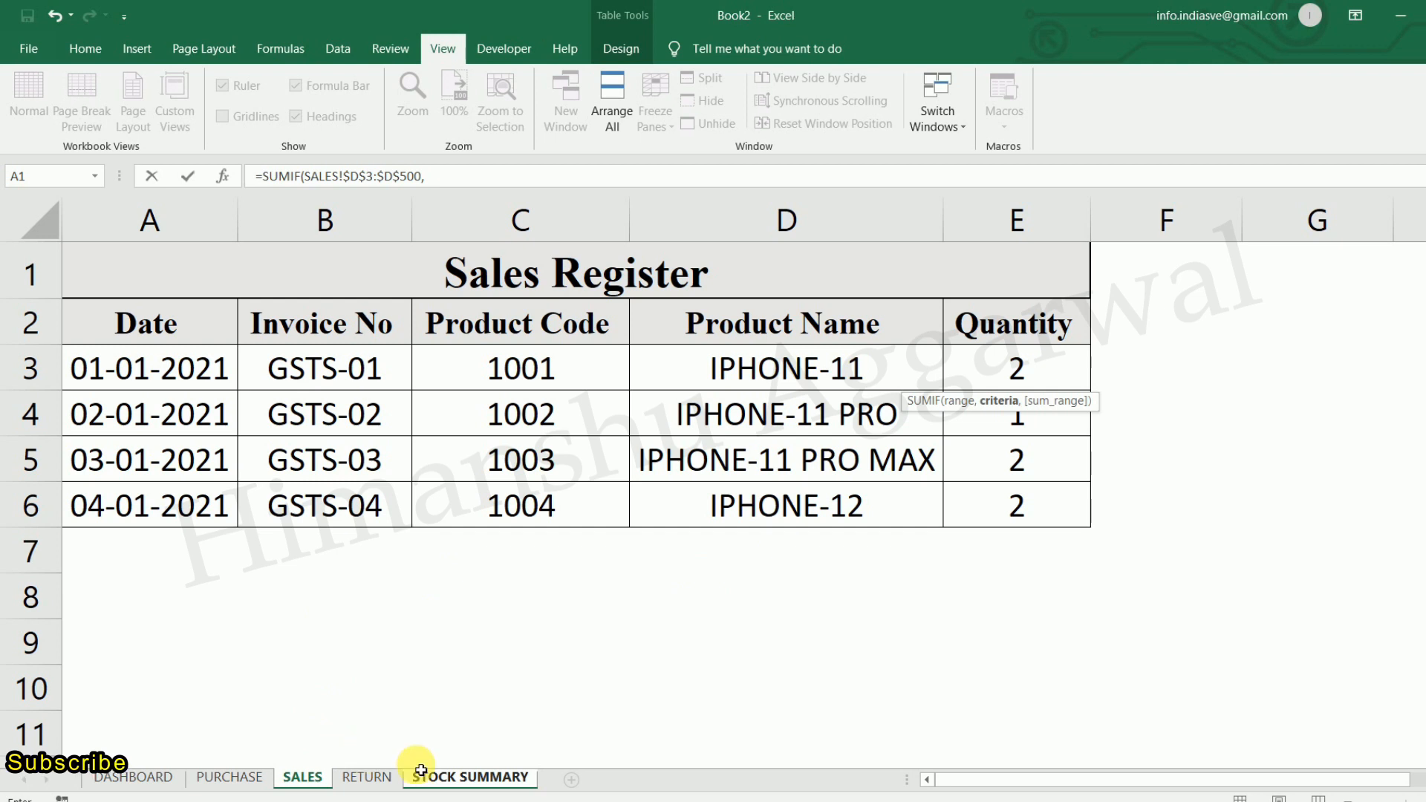
Use the row's Product Name as the criteria and SALES!$E$3:$E$500 as the sum range, completing the Sales Qty formula.
left_click(472, 775)
left_click(563, 372)
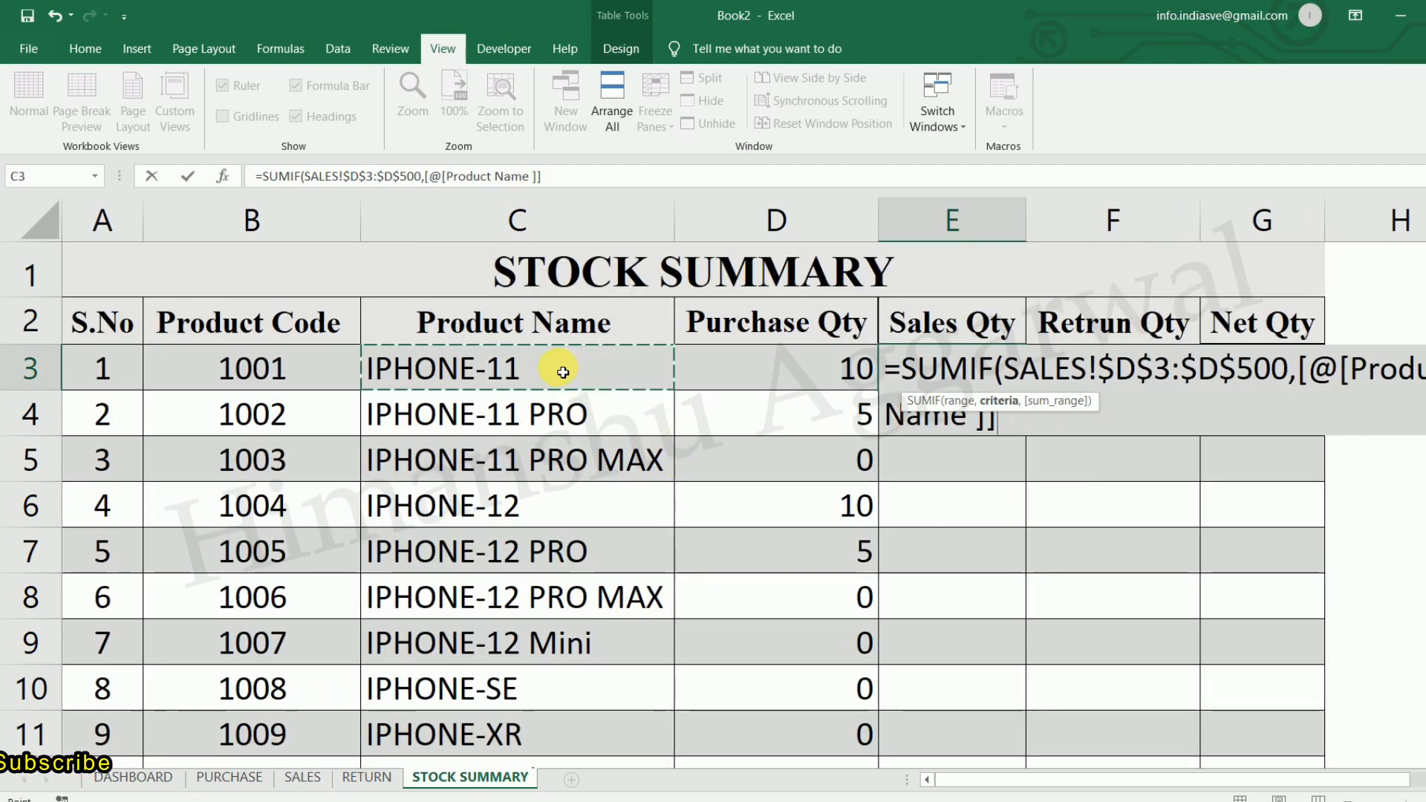
type(",")
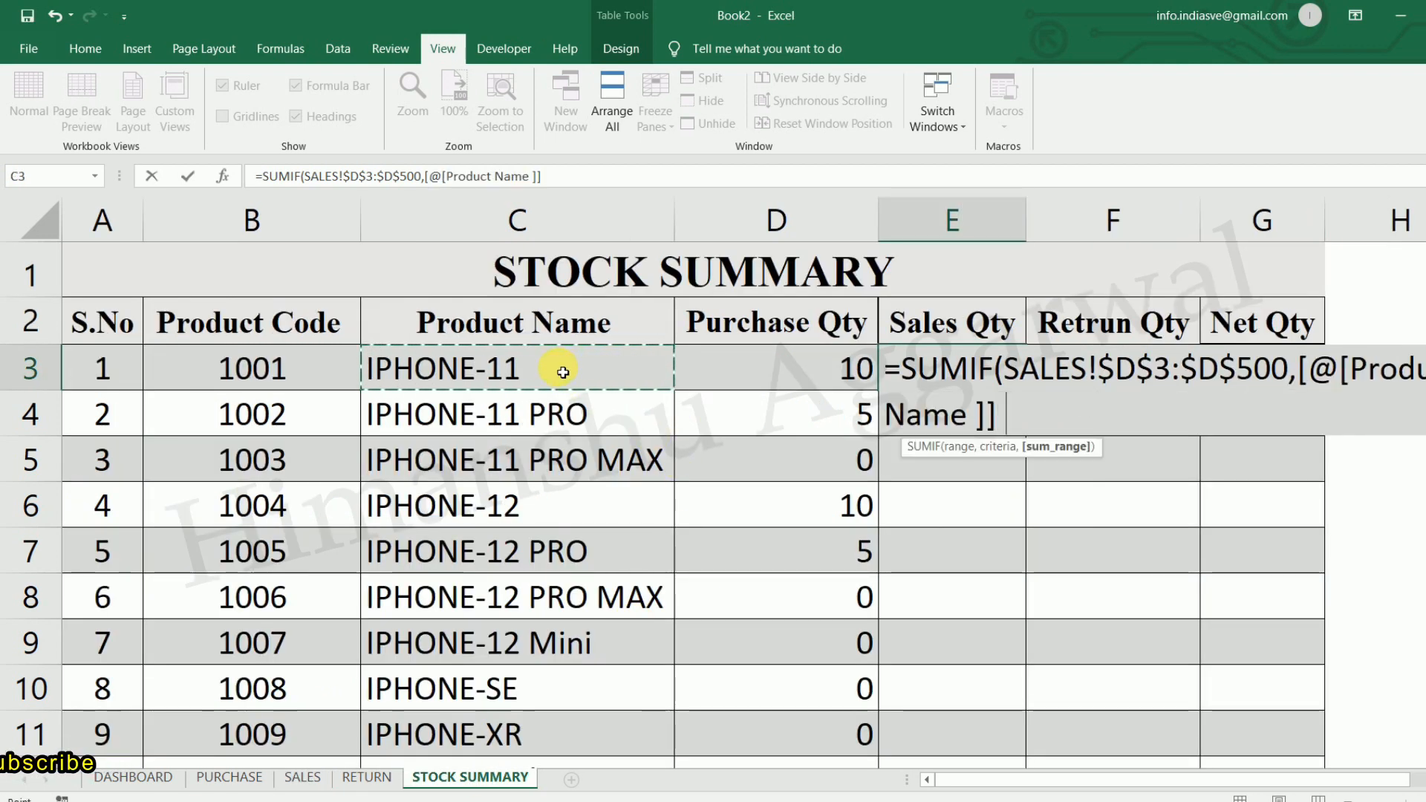
left_click(301, 779)
left_click_drag(1058, 370, 1064, 409)
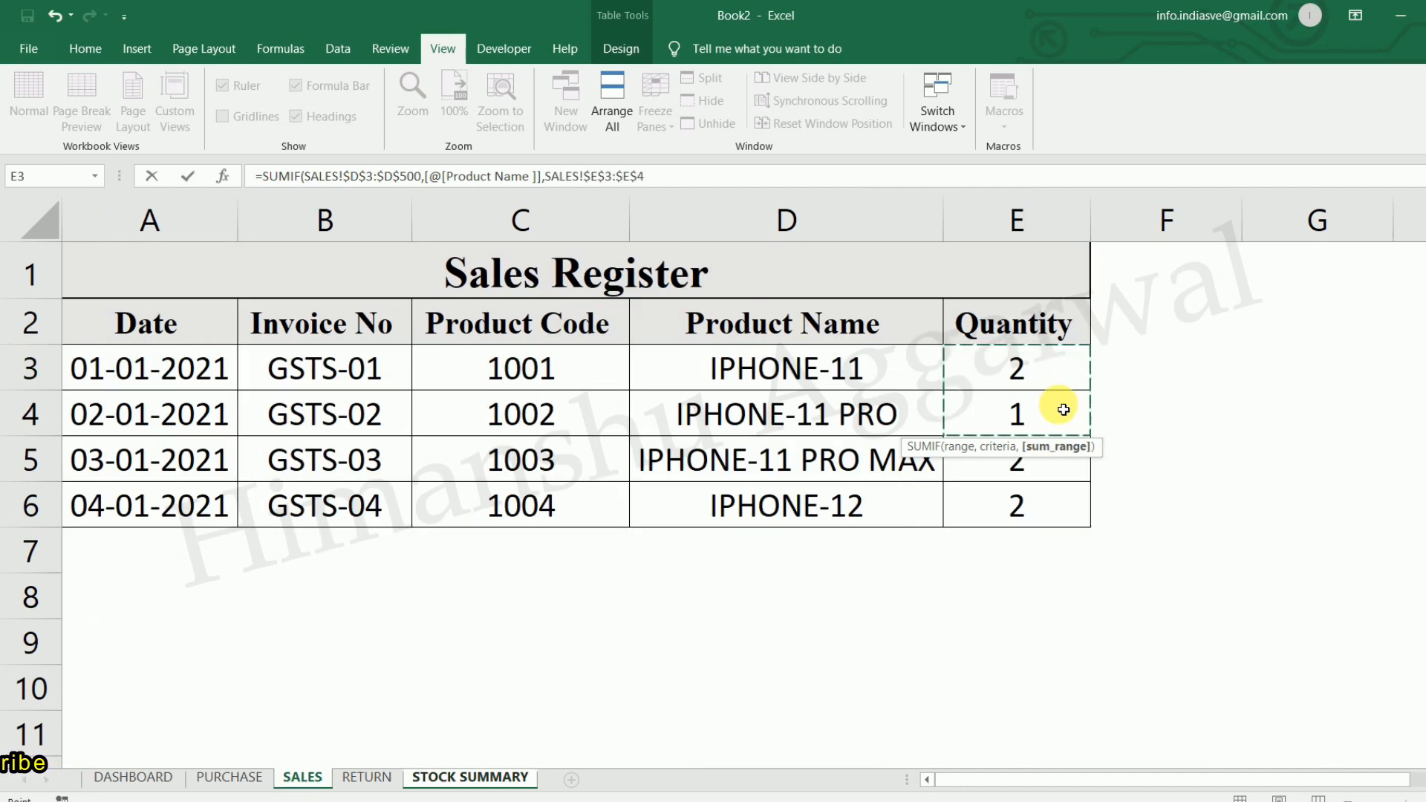
key("BackSpace")
type("5")
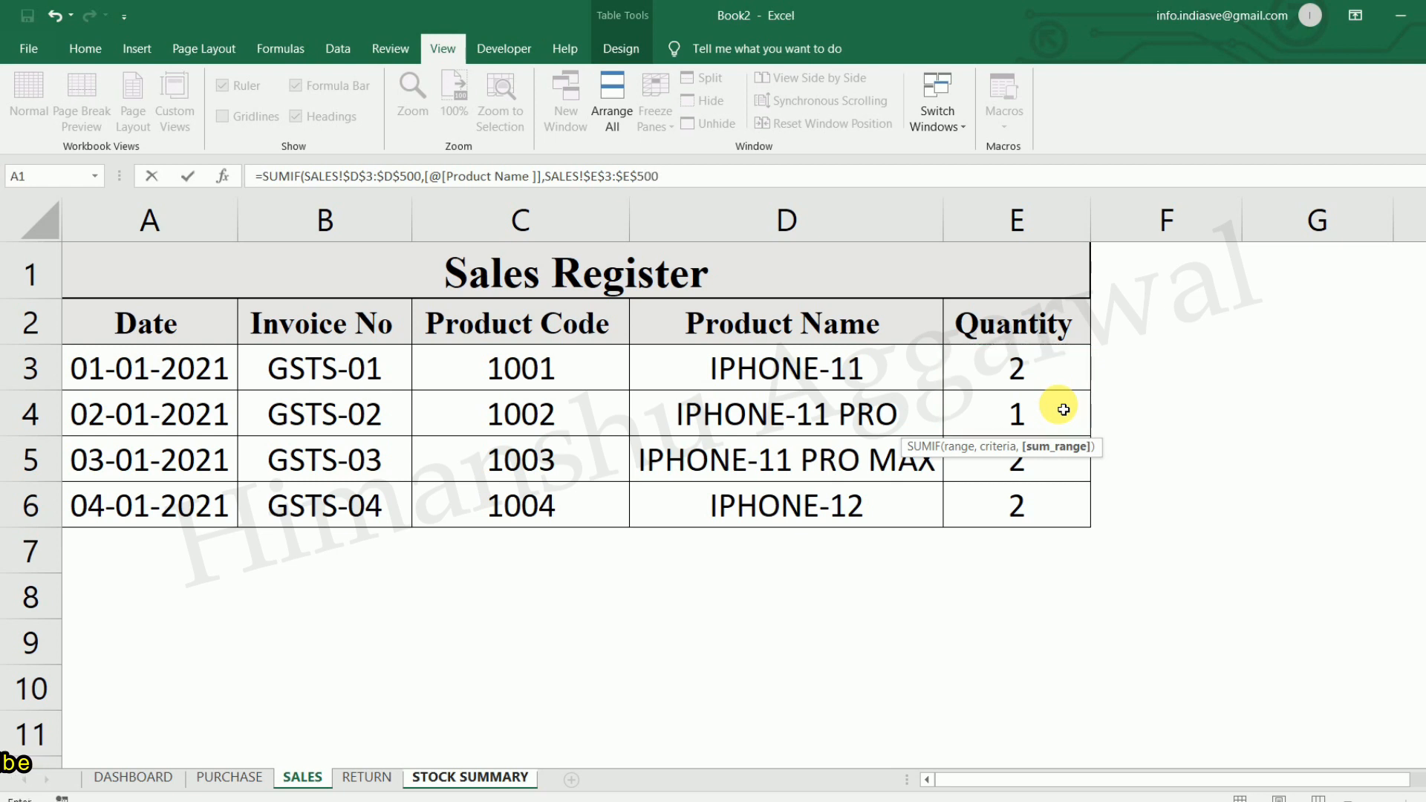
type("00")
key("Return")
scroll(1062, 446, "down", 2)
scroll(1085, 477, "up", 2)
Start a SUMIF formula in the first Retrun Qty cell with RETURN!$D$3:$D$500 as its range.
left_click(1134, 373)
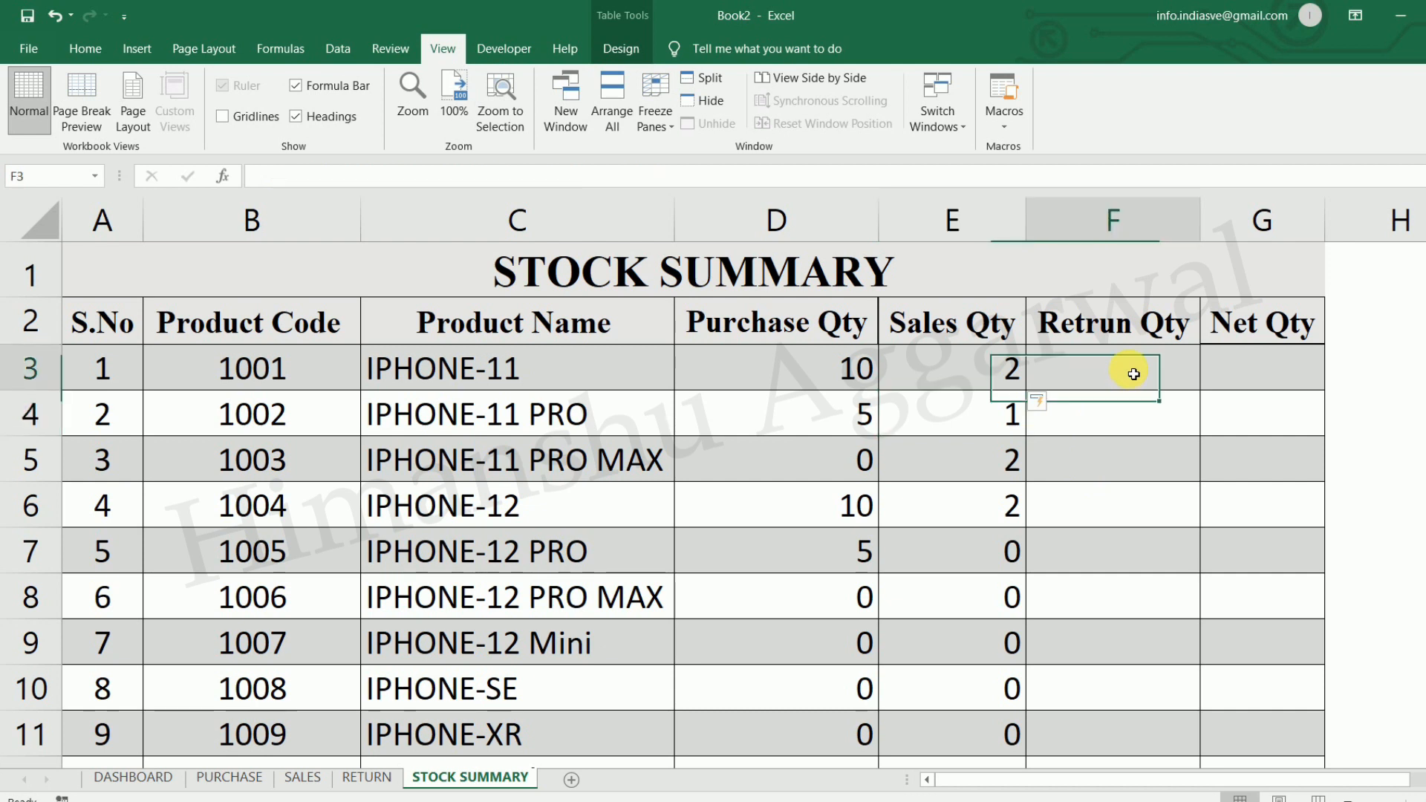
type("=")
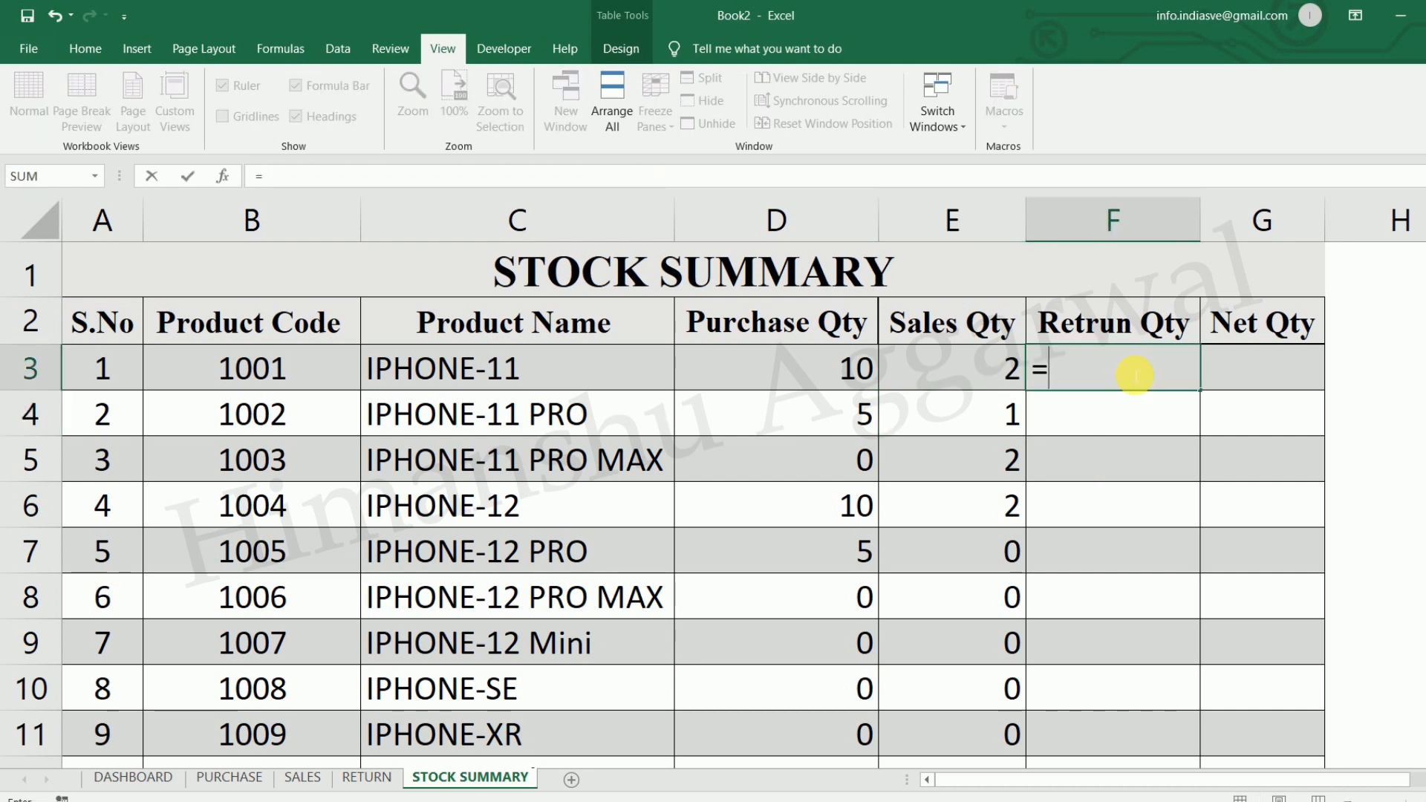
type("SUM")
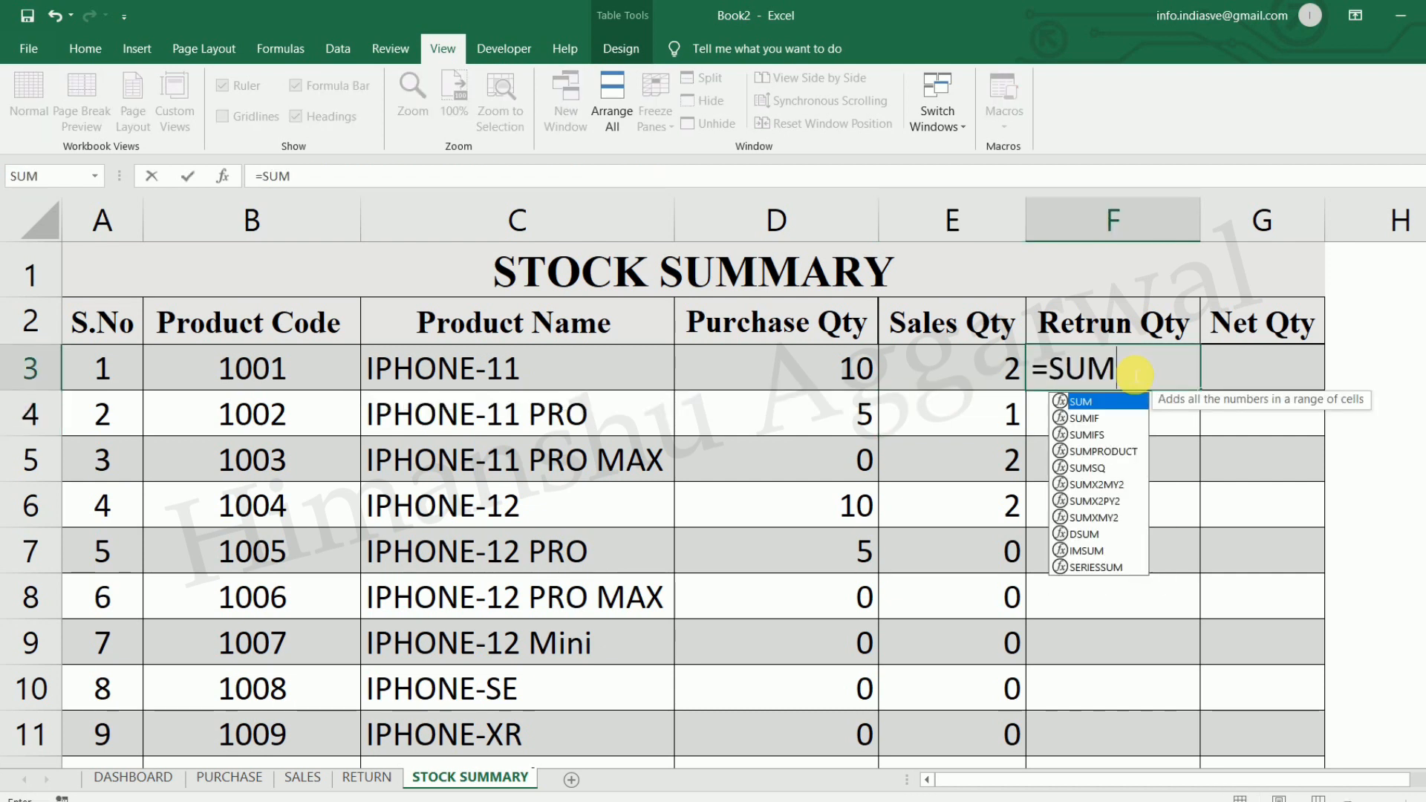
key("Down")
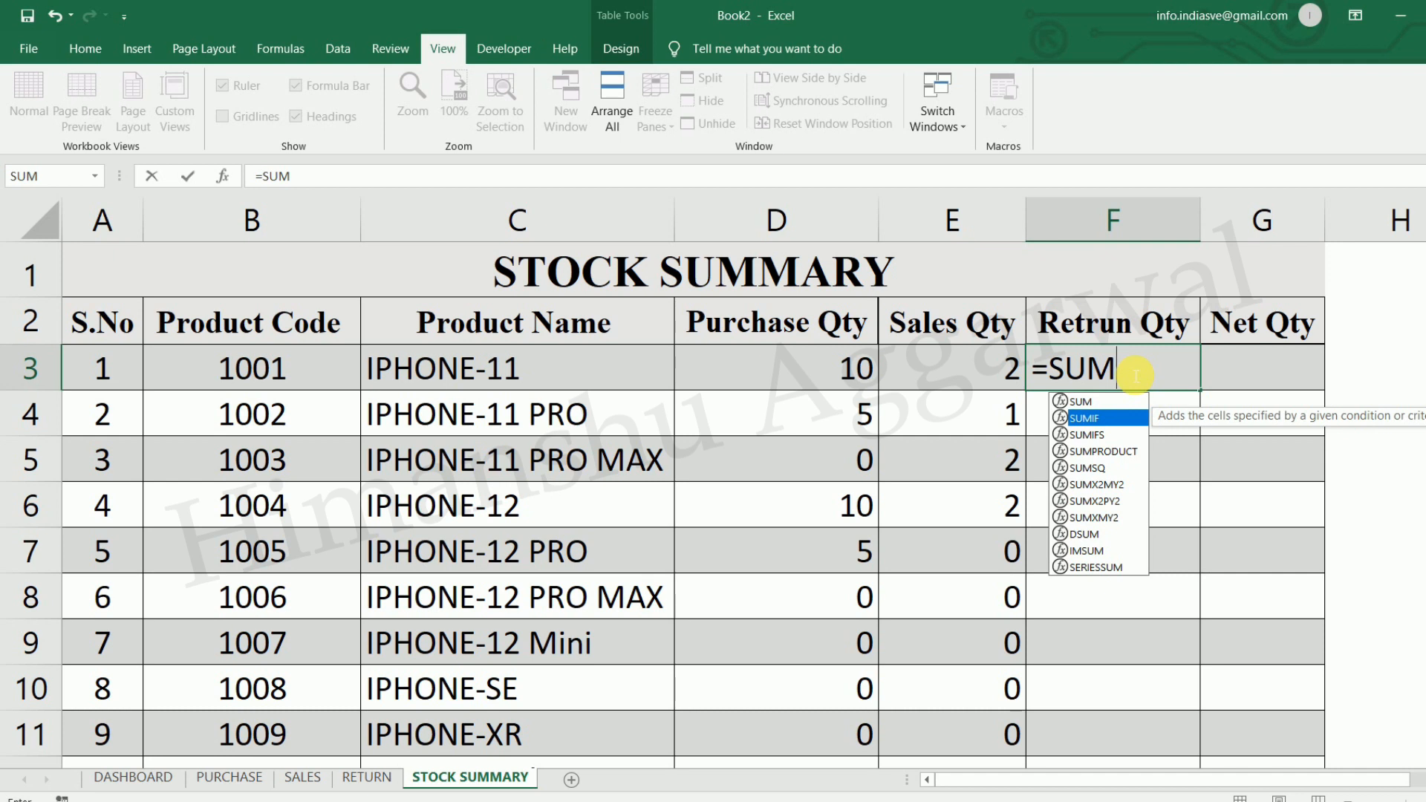
key("Tab")
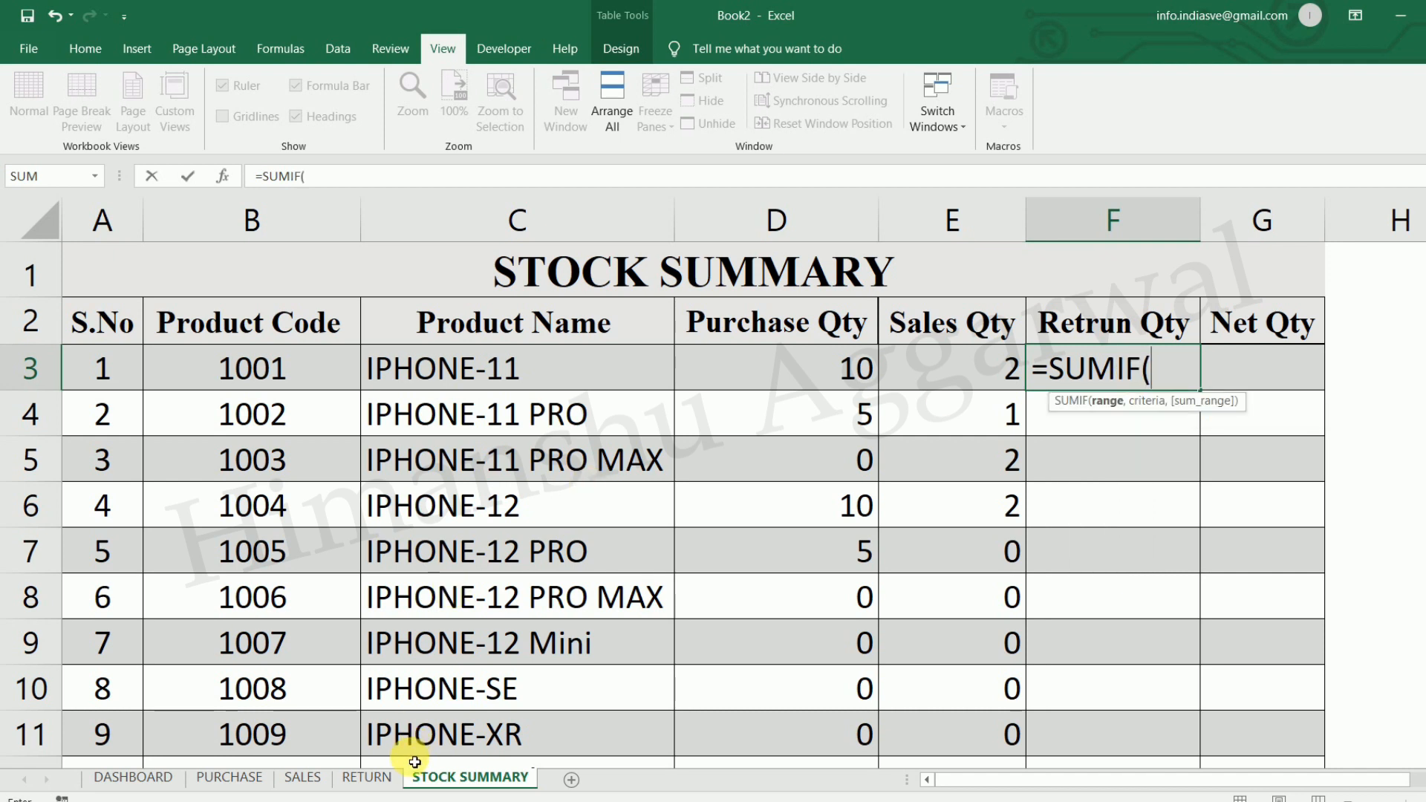
left_click(372, 776)
left_click_drag(886, 386, 884, 417)
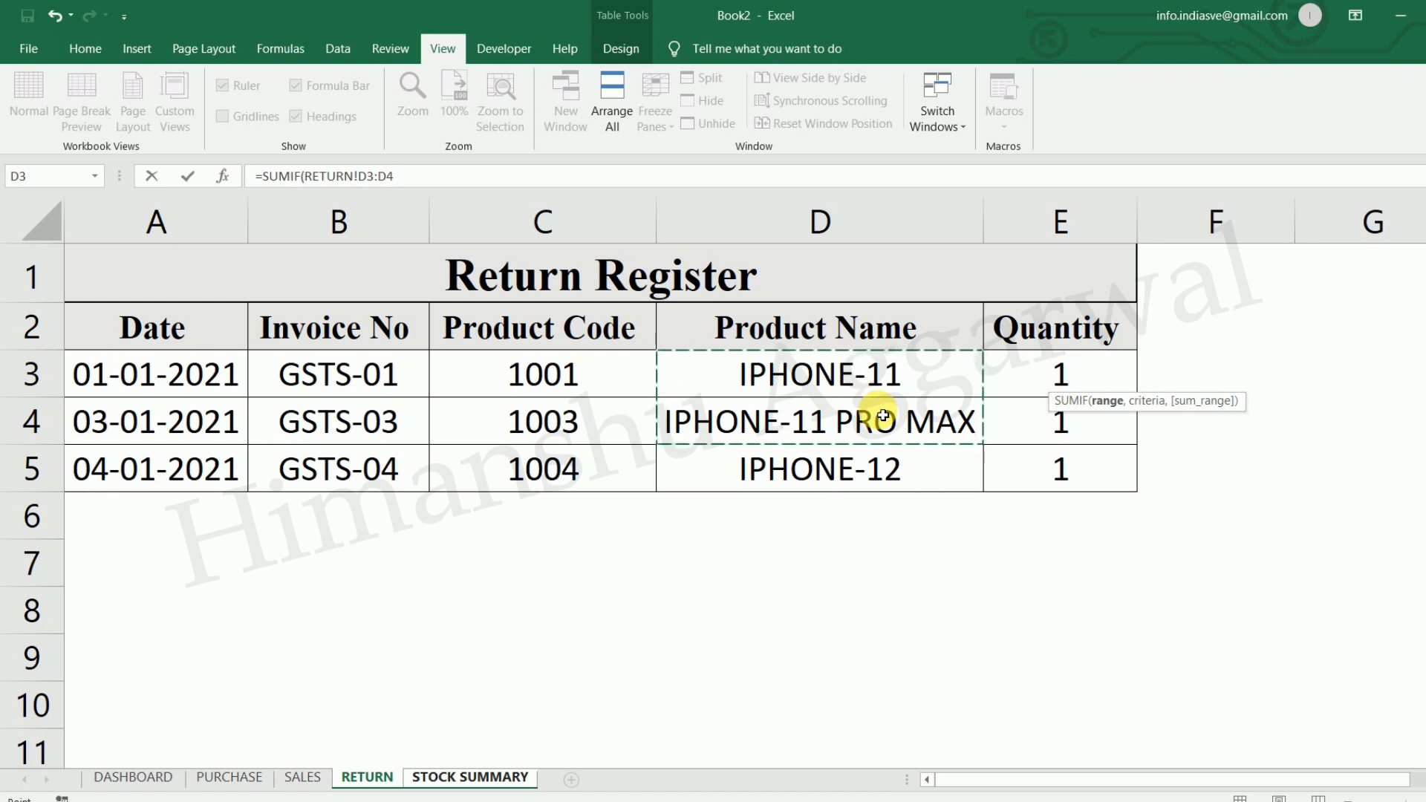
key("BackSpace")
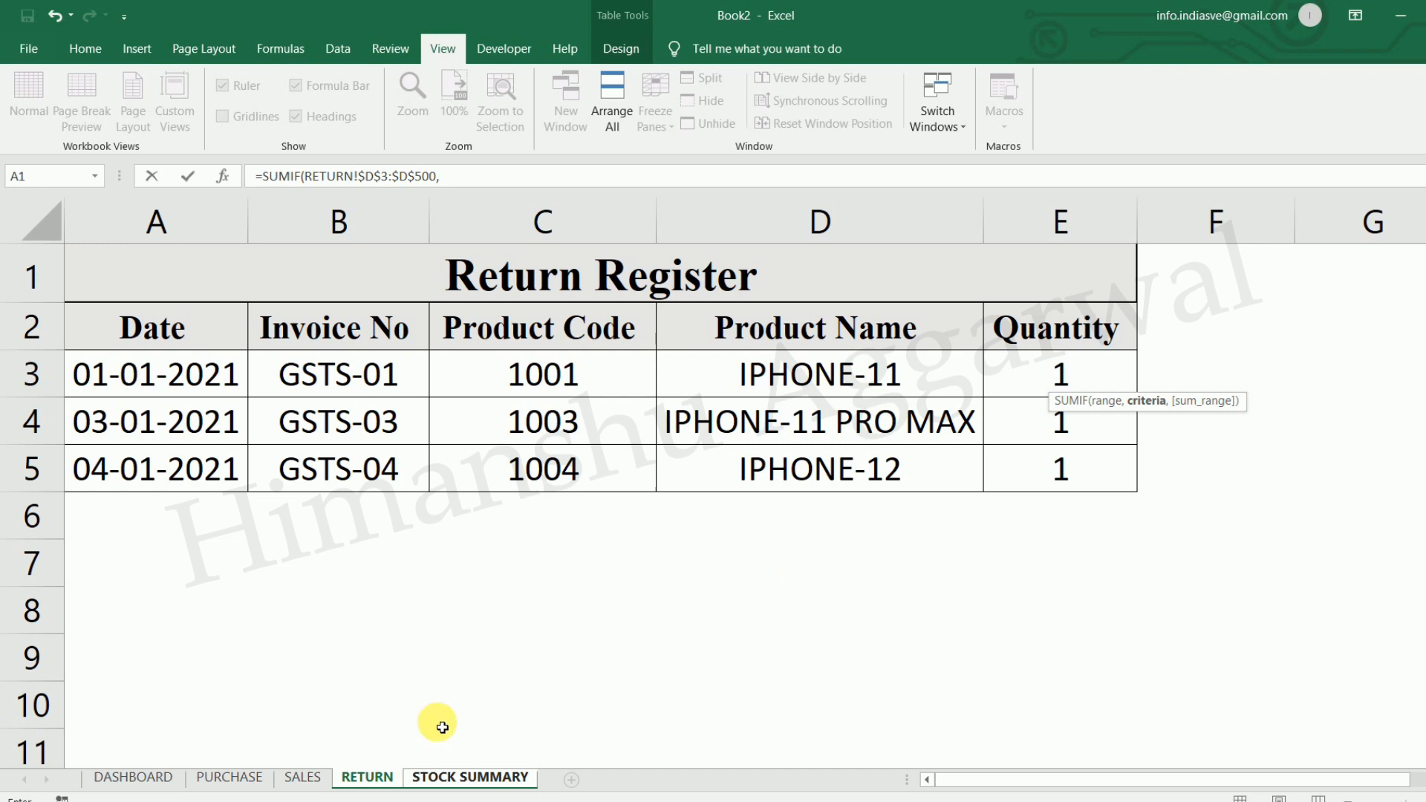
Use the row's Product Name as the criteria and RETURN!$E$3:$E$4 as the sum range, completing the Retrun Qty formula.
left_click(448, 776)
left_click(557, 381)
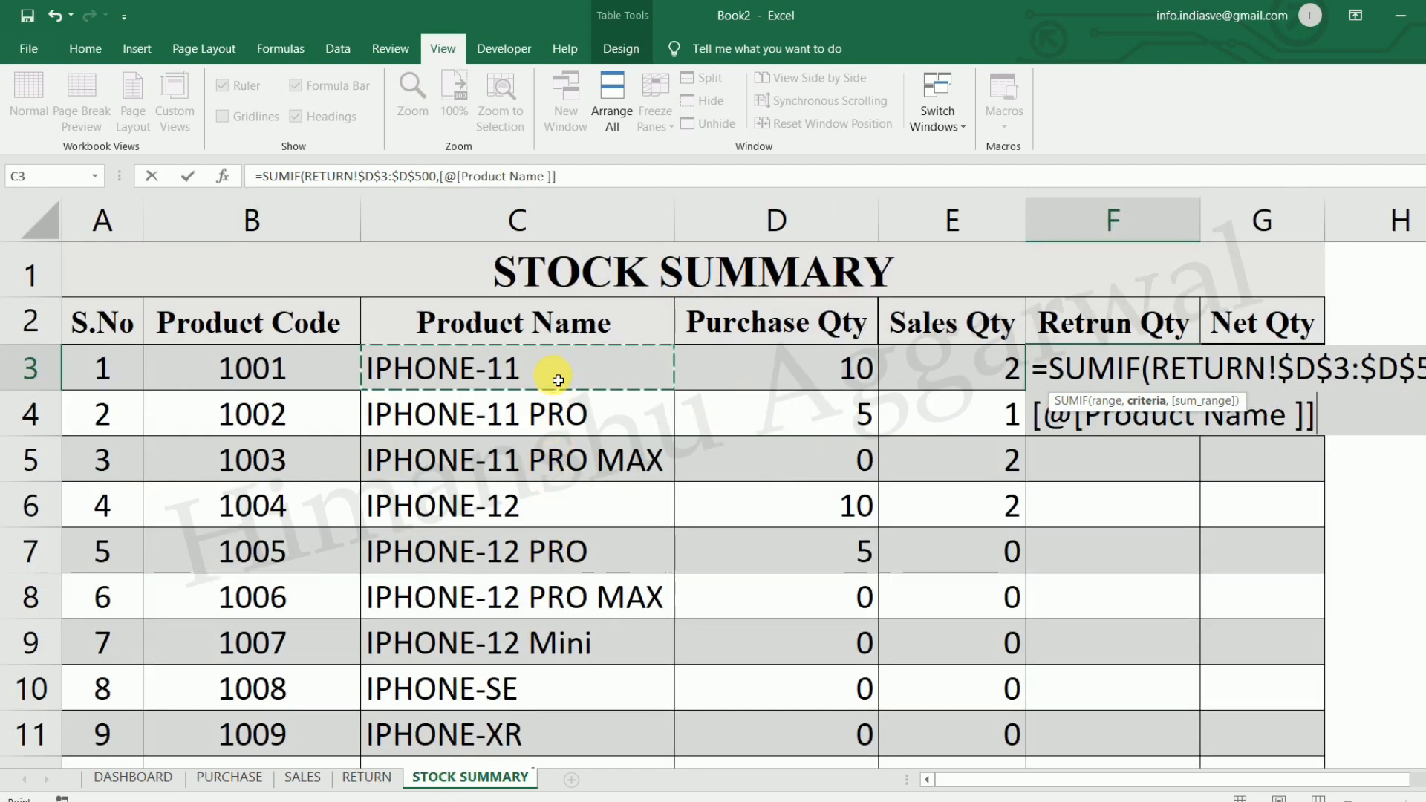
type(",")
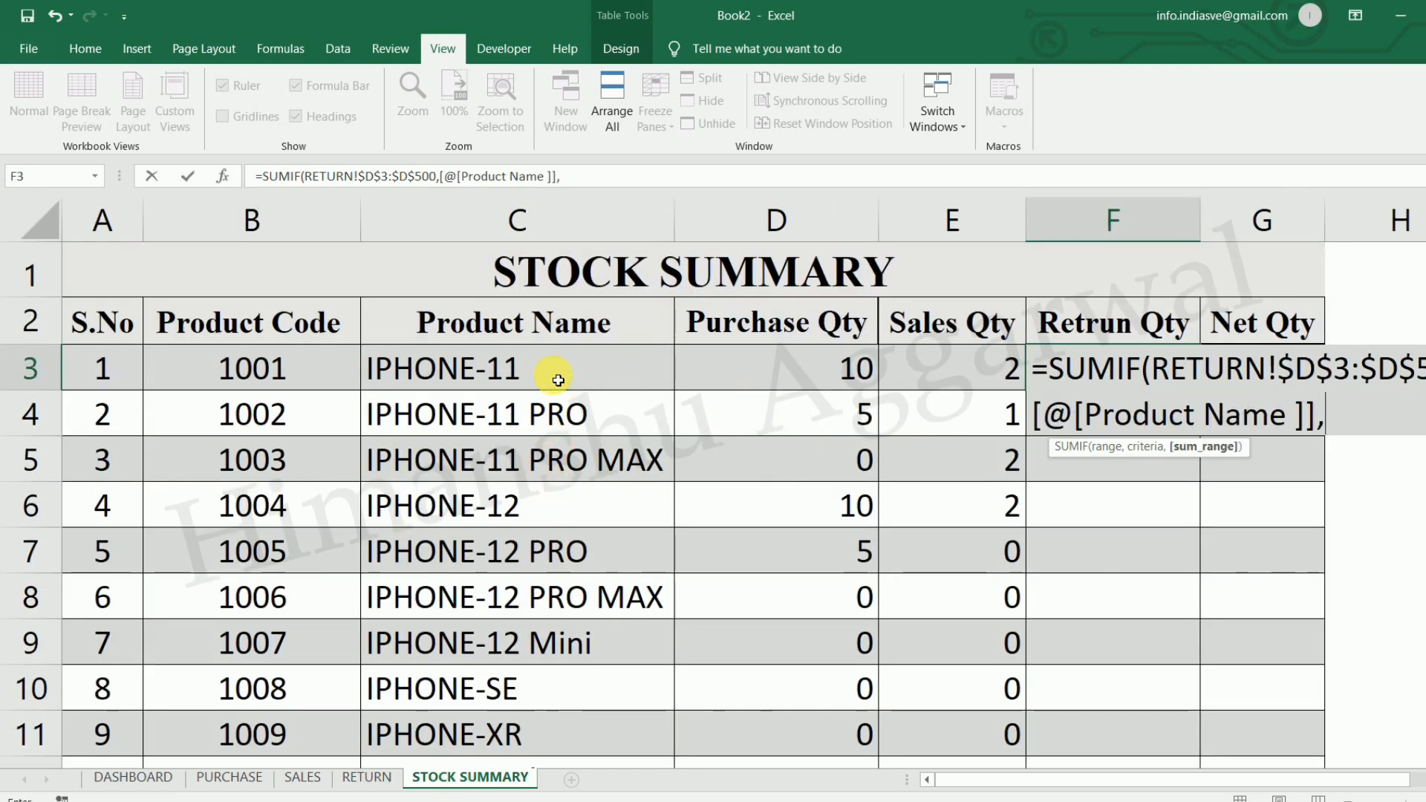
left_click(367, 777)
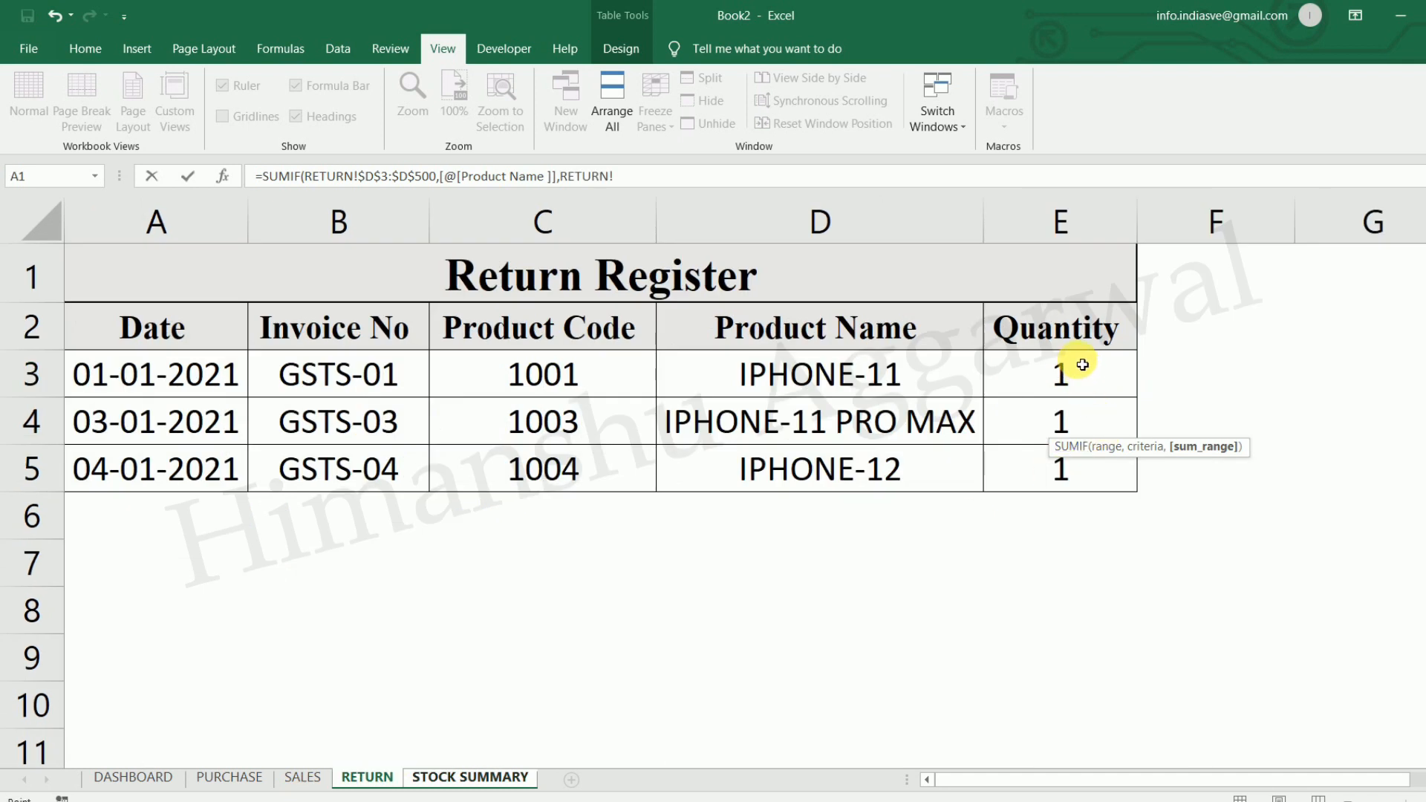
left_click_drag(1073, 369, 1082, 408)
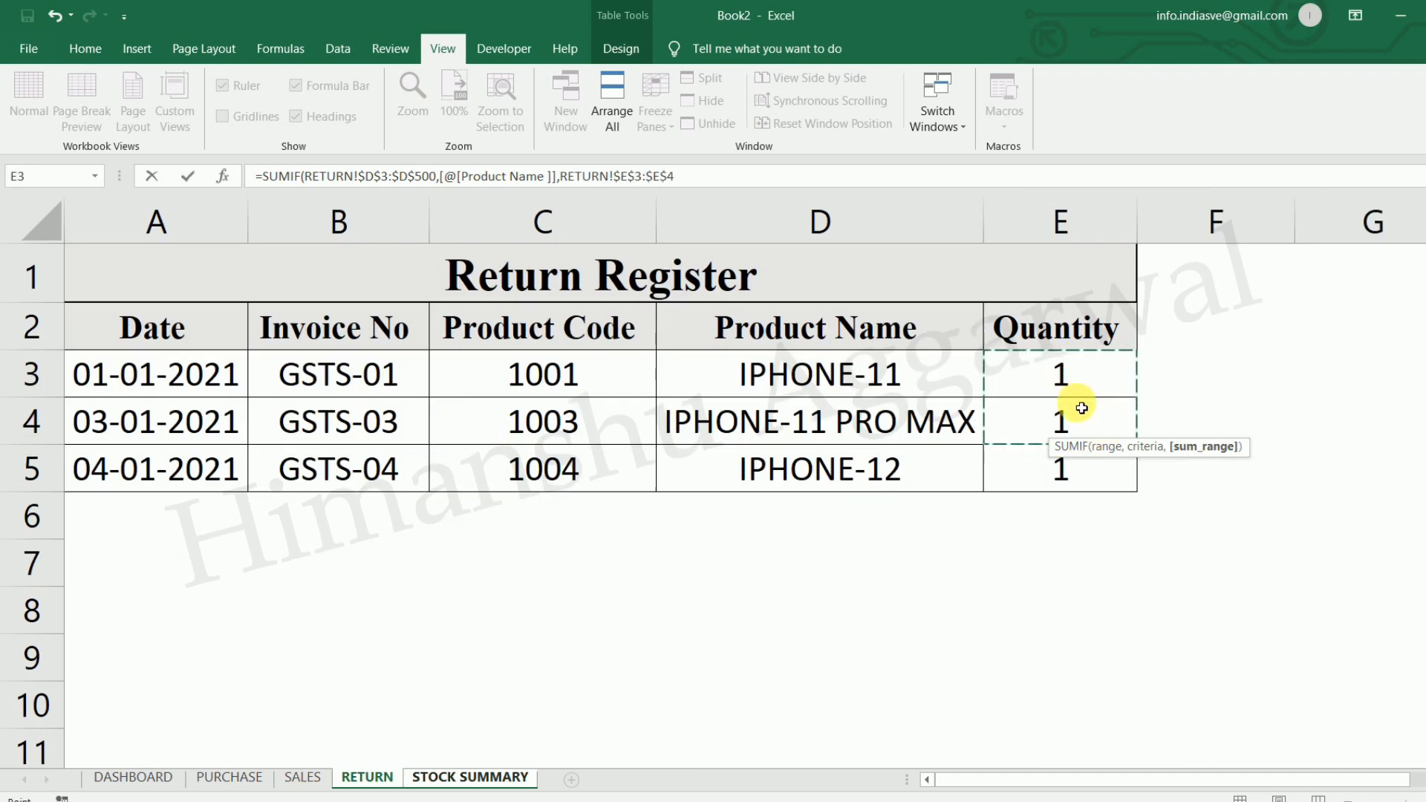
type(")")
key("Return")
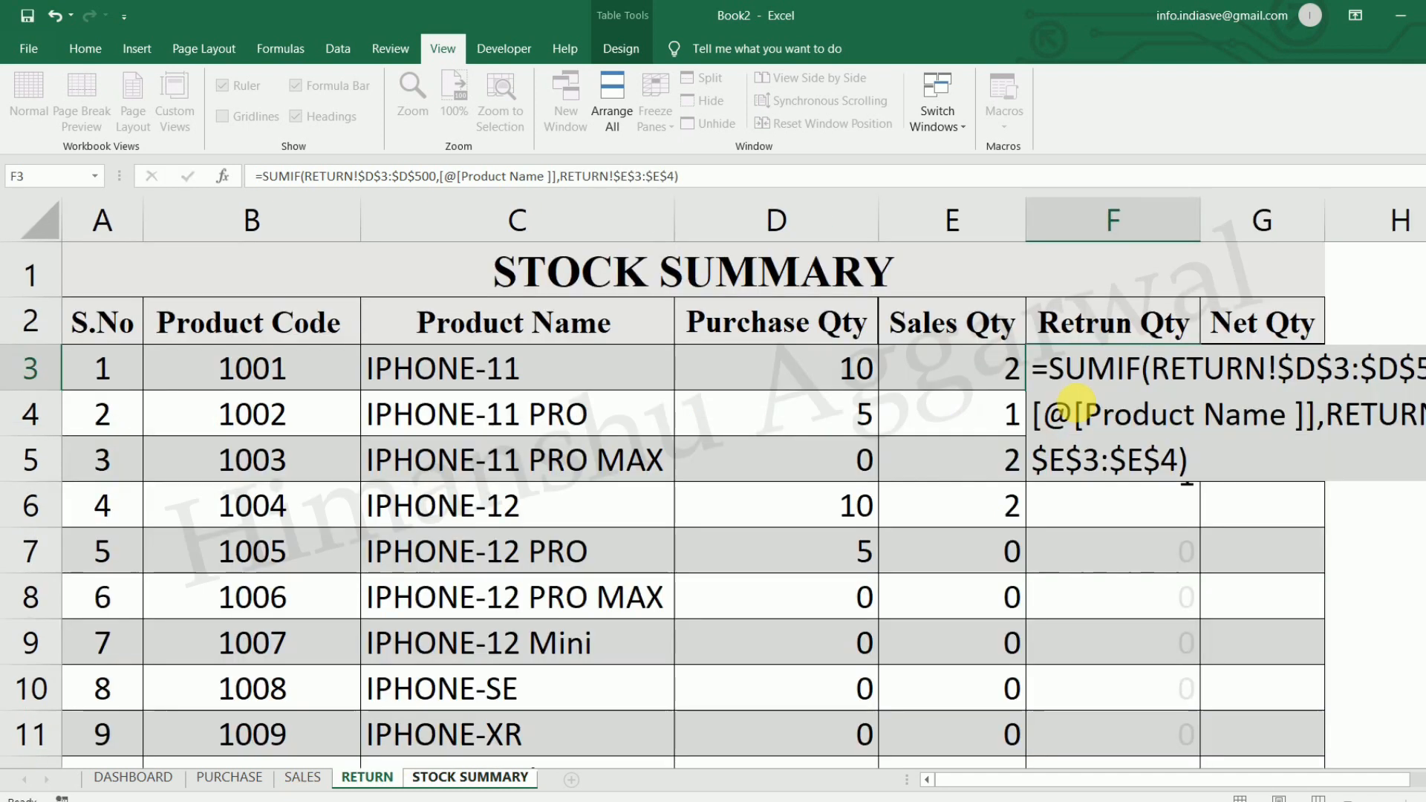
Start a formula in the first Net Qty cell with the row's Purchase Qty.
left_click(1307, 375)
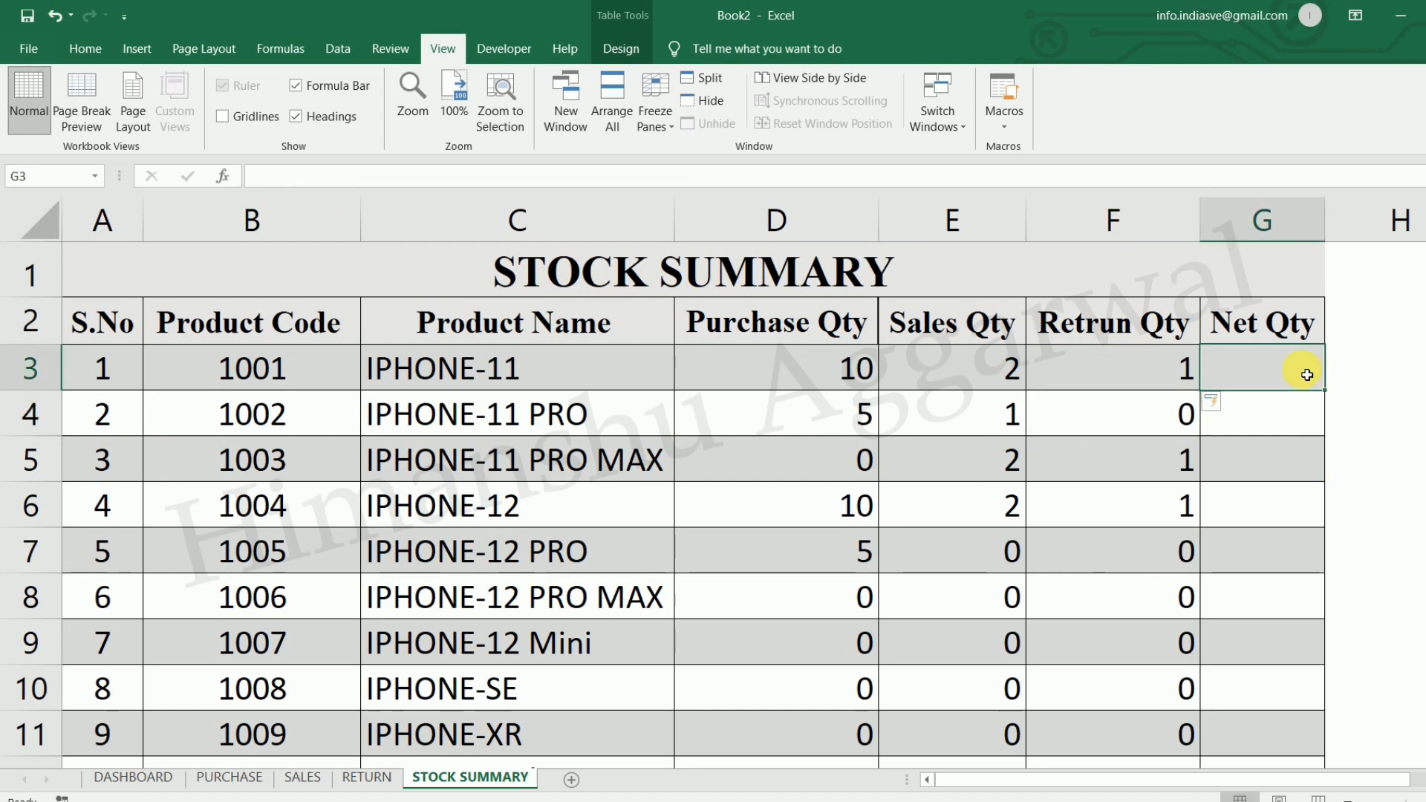
type("=")
left_click(868, 375)
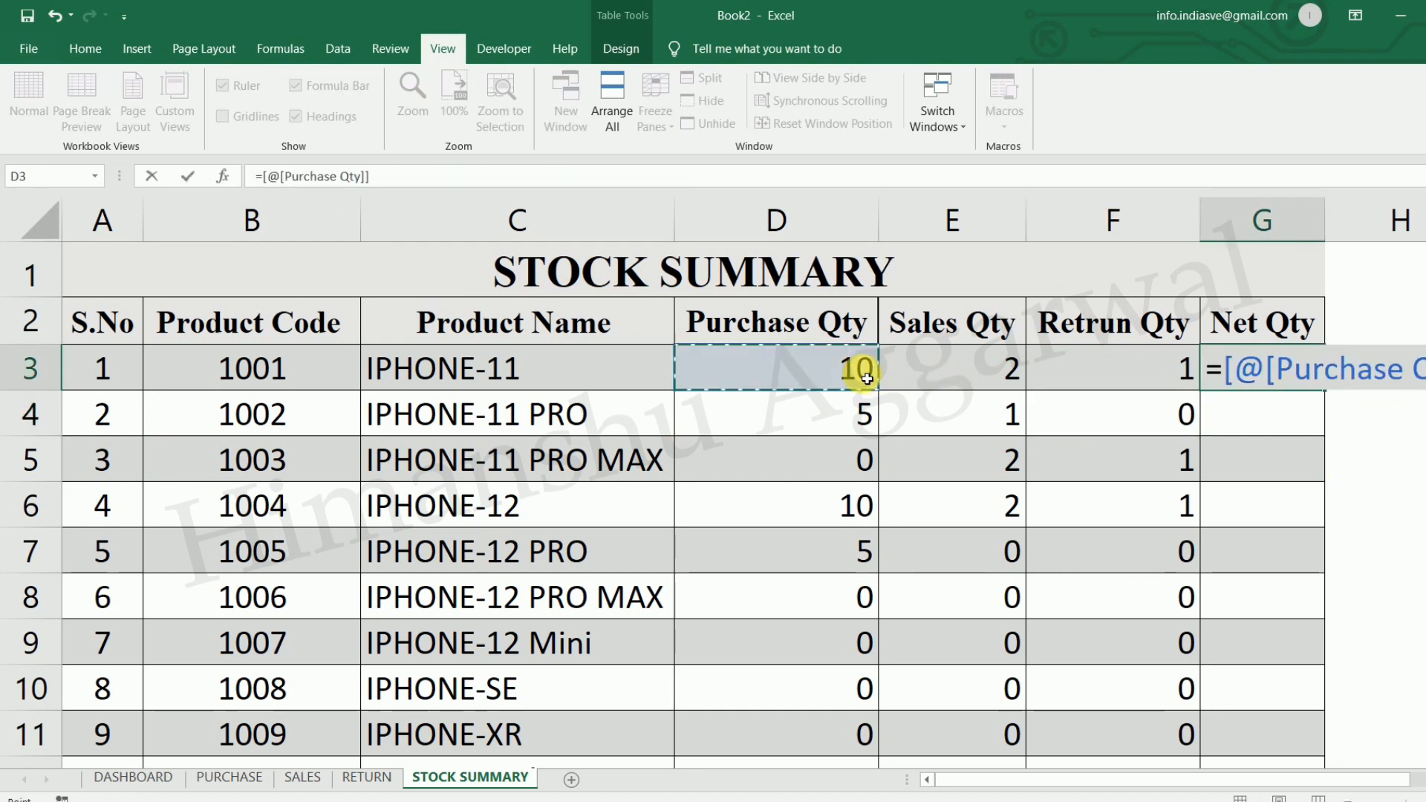
type("+")
left_click(917, 369)
type("-")
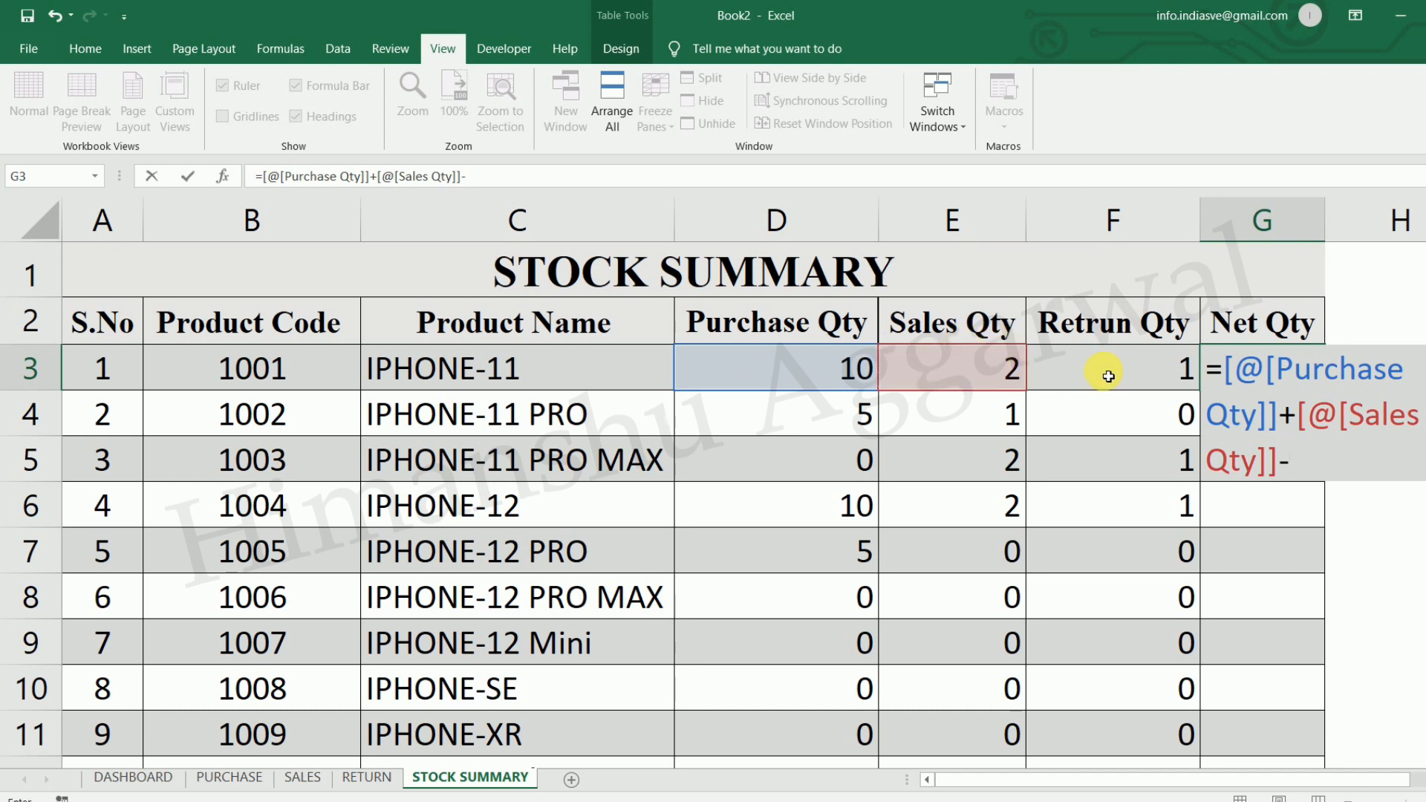
key("BackSpace")
key("BackSpace")
key("BackSpace")
key("BackSpace")
key("BackSpace")
key("BackSpace")
key("BackSpace")
key("BackSpace")
key("BackSpace")
key("BackSpace")
key("BackSpace")
key("BackSpace")
key("BackSpace")
key("BackSpace")
key("BackSpace")
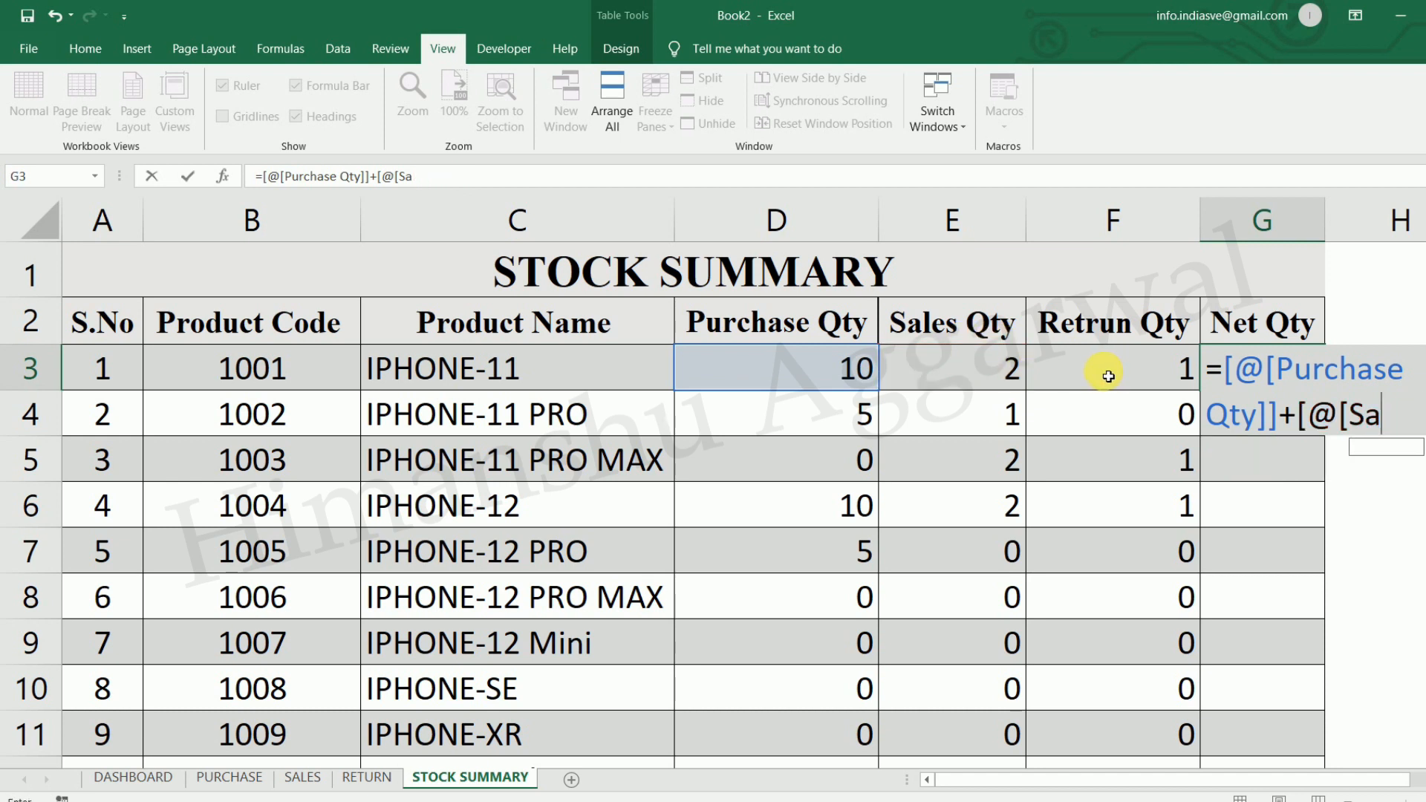
key("BackSpace")
Subtract the row's Sales Qty and add its Retrun Qty to complete the Net Qty formula.
type("-")
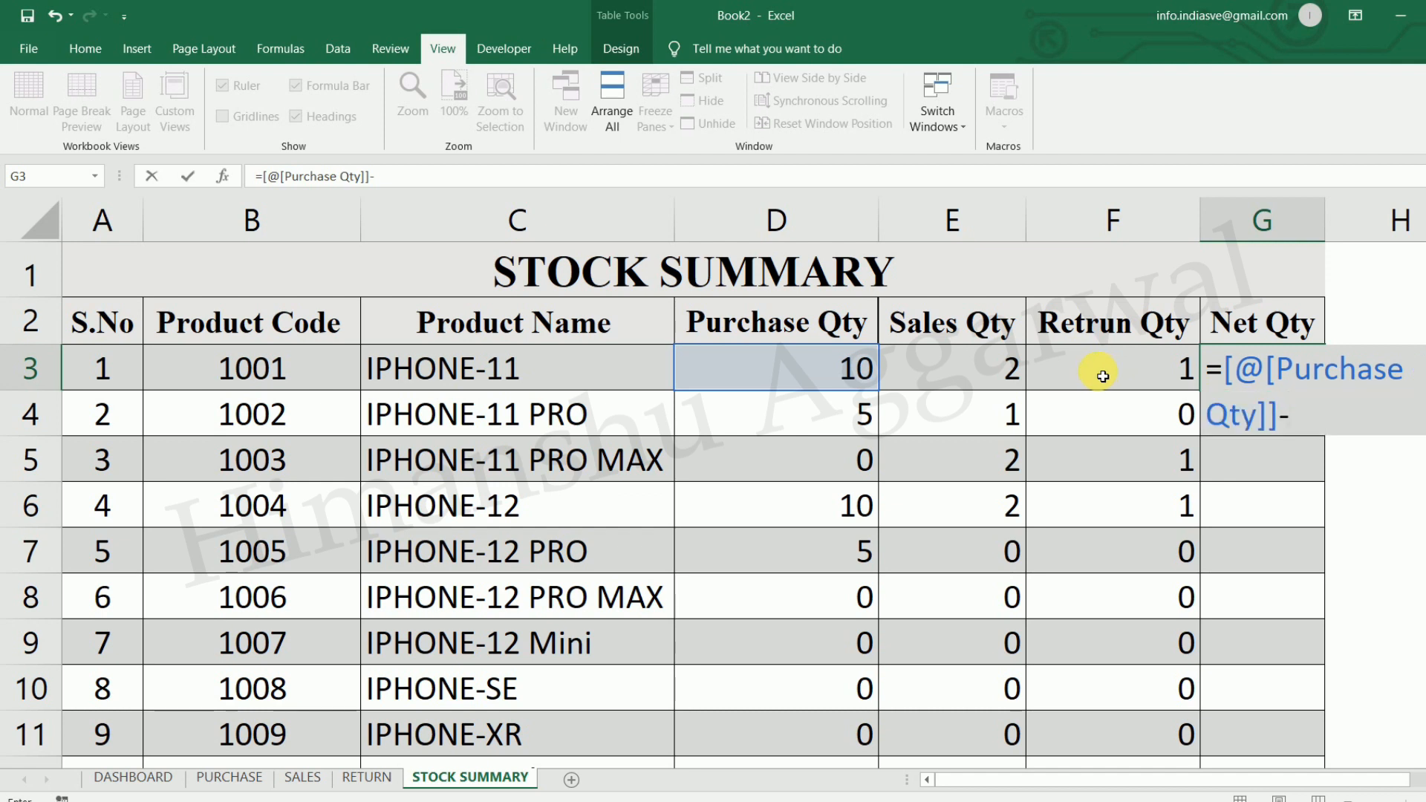
left_click(993, 373)
type("+")
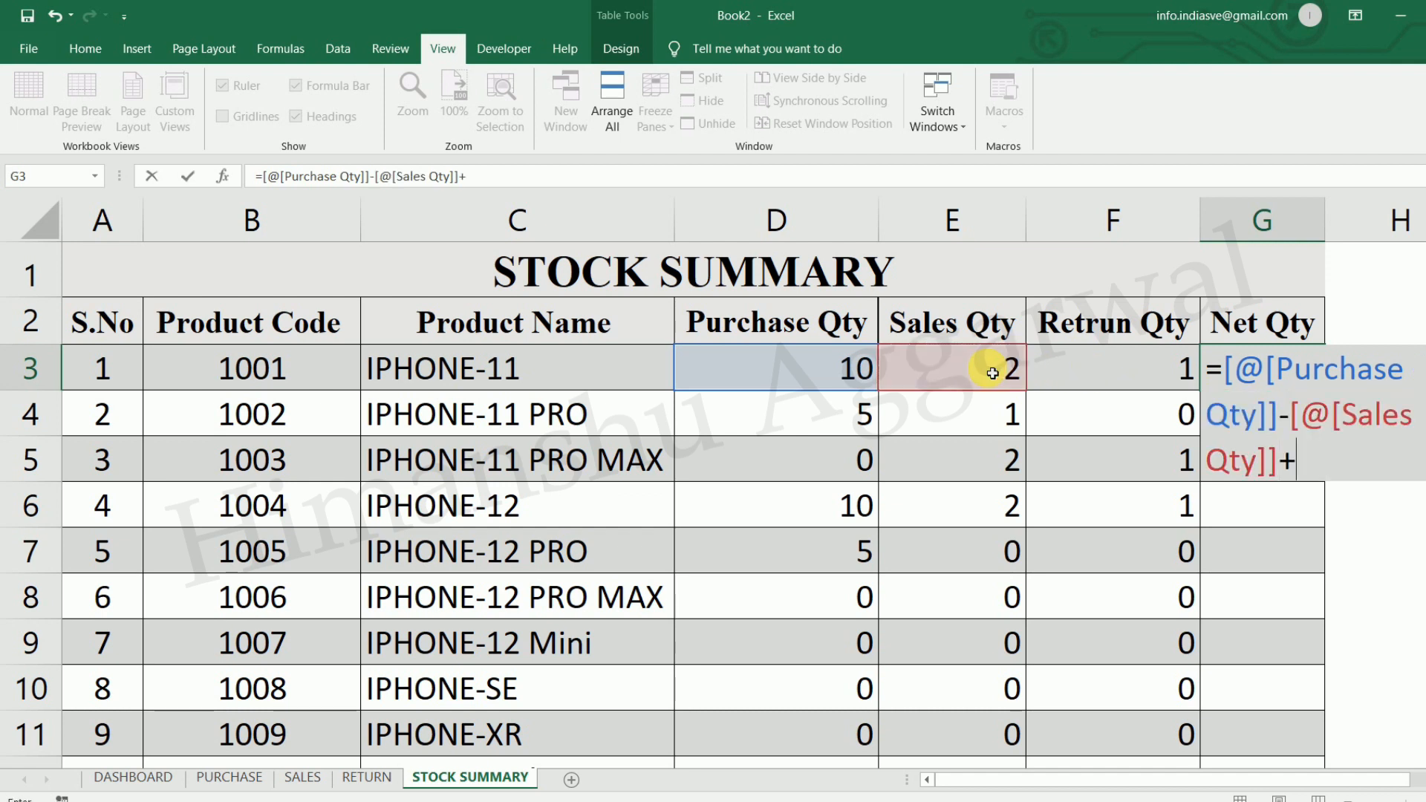
left_click(1145, 375)
key("Return")
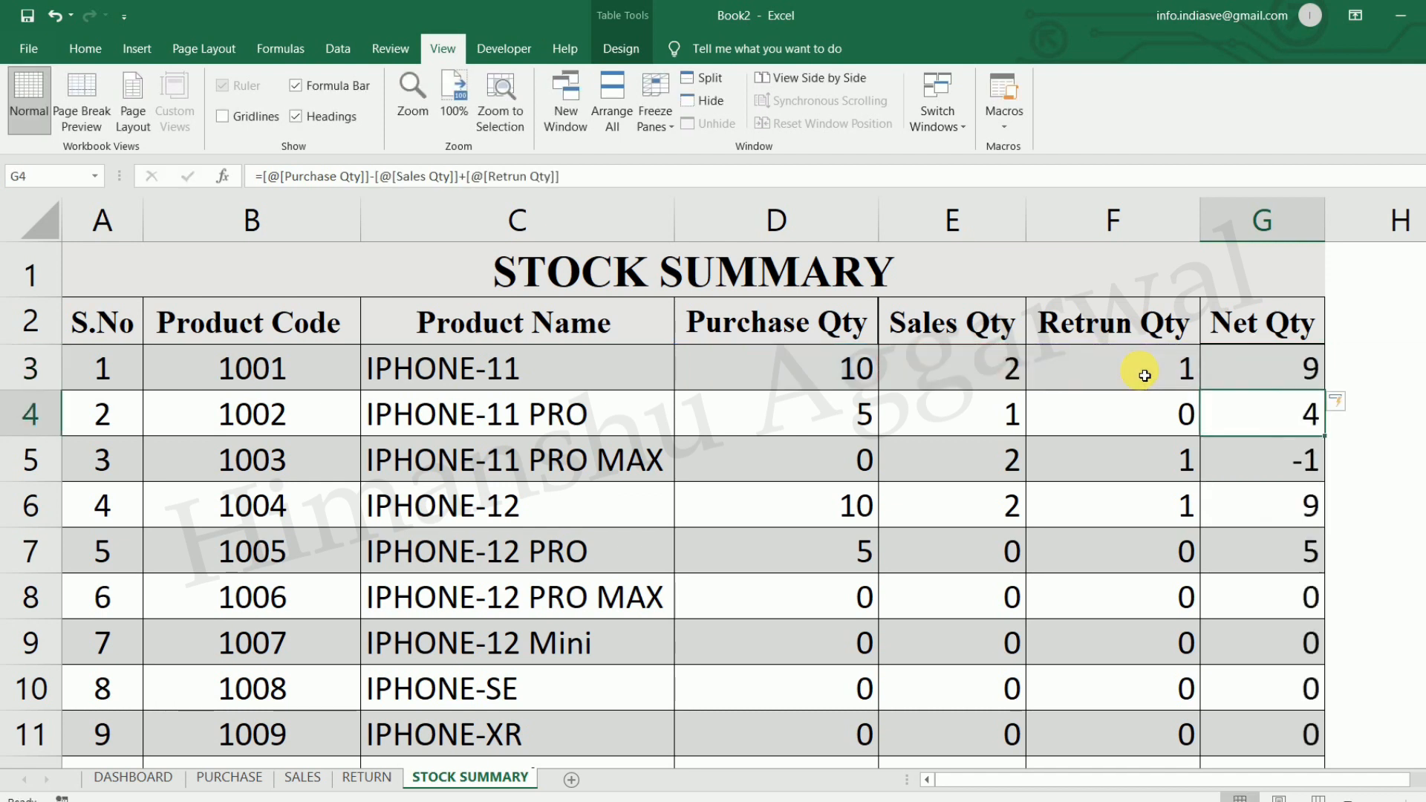
Check the IPHONE-11 PRO MAX row on STOCK SUMMARY against the PURCHASE and SALES registers, ending on the DASHBOARD sheet.
left_click(1415, 405)
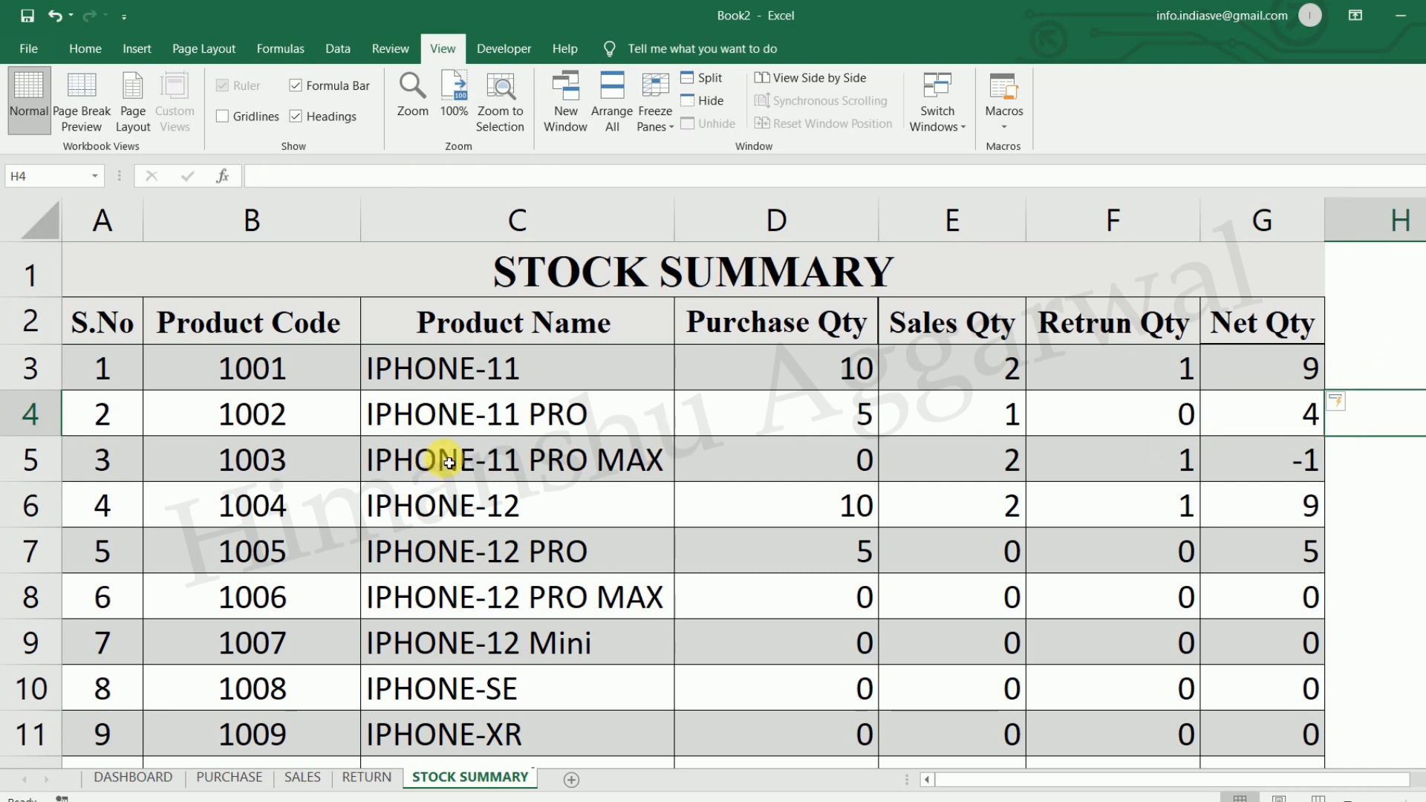
left_click(967, 463)
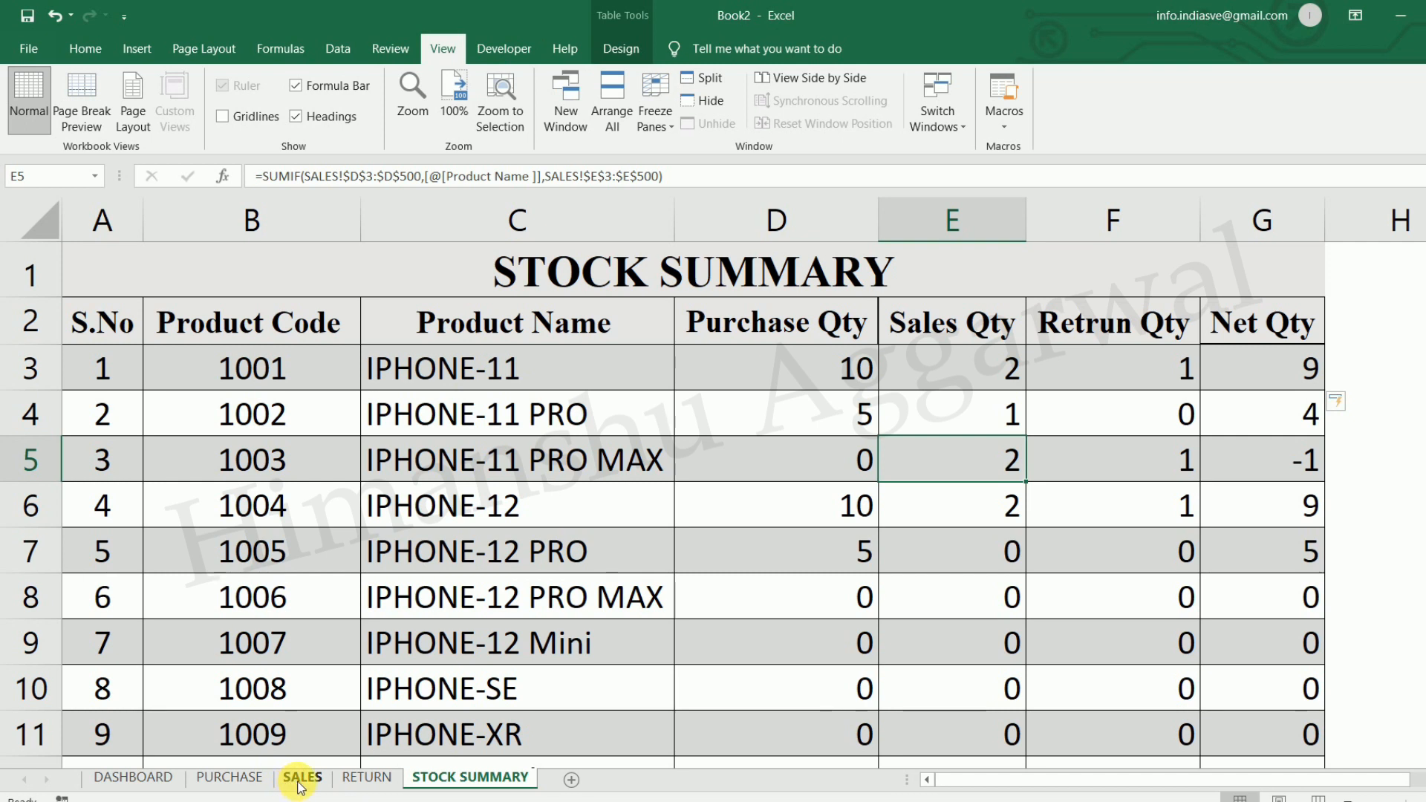
left_click(231, 778)
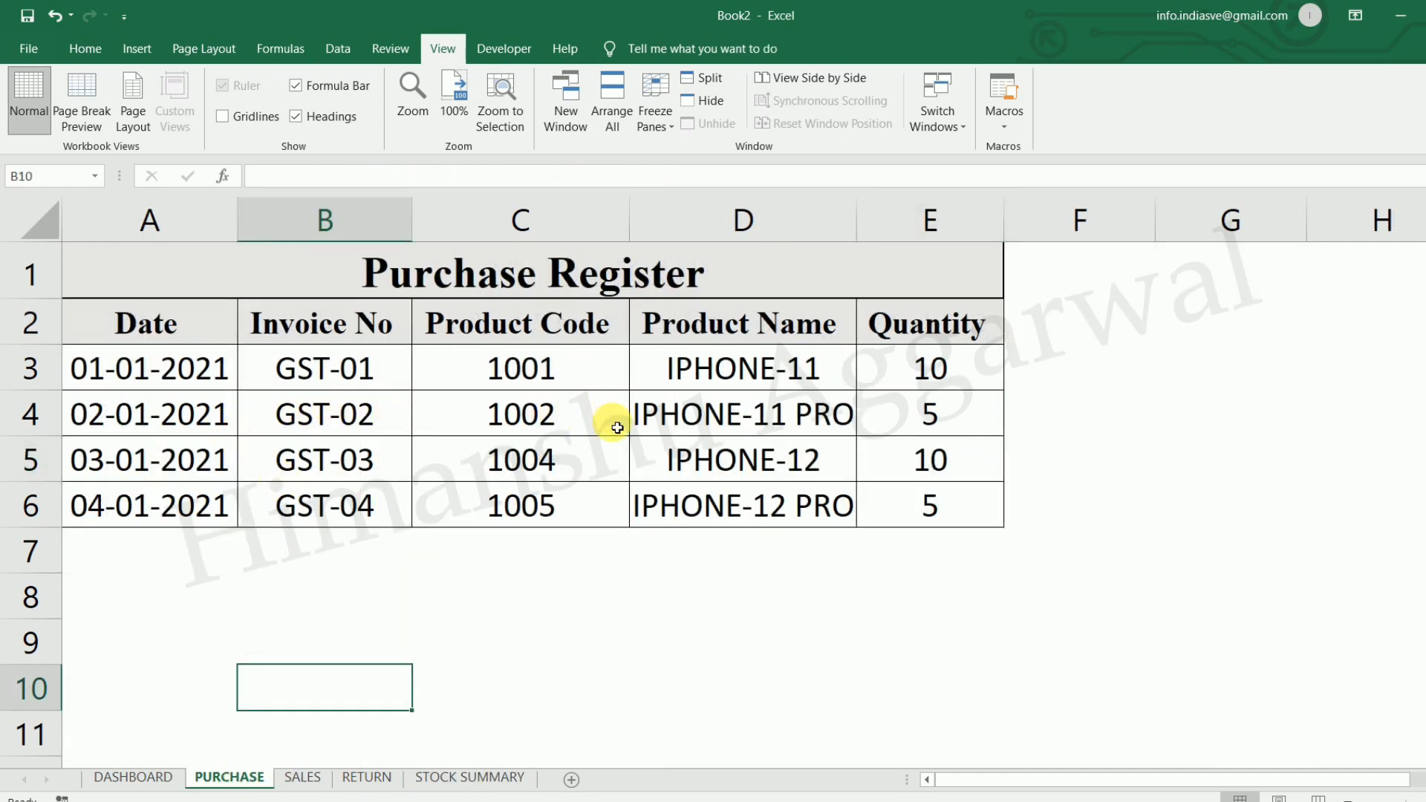
left_click(303, 777)
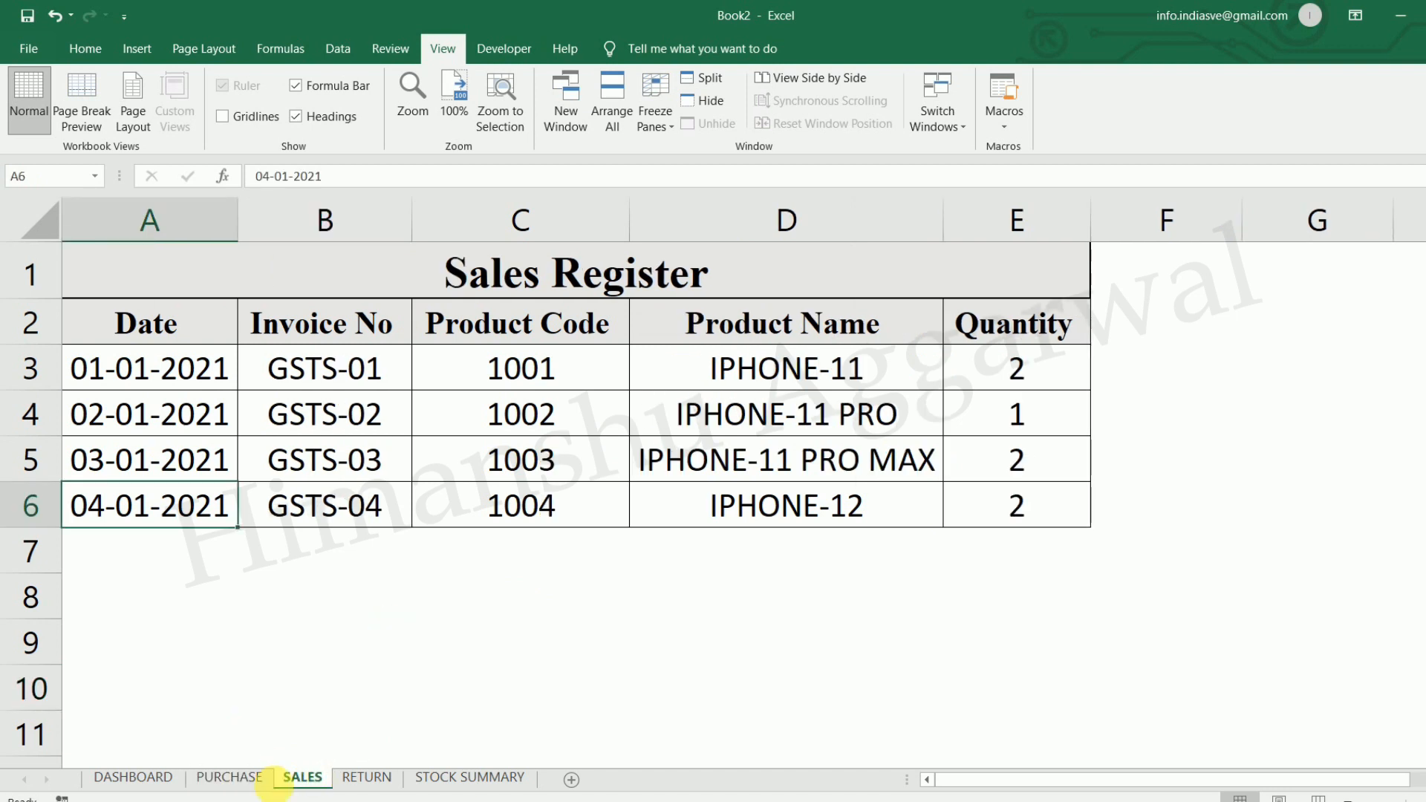
left_click(464, 777)
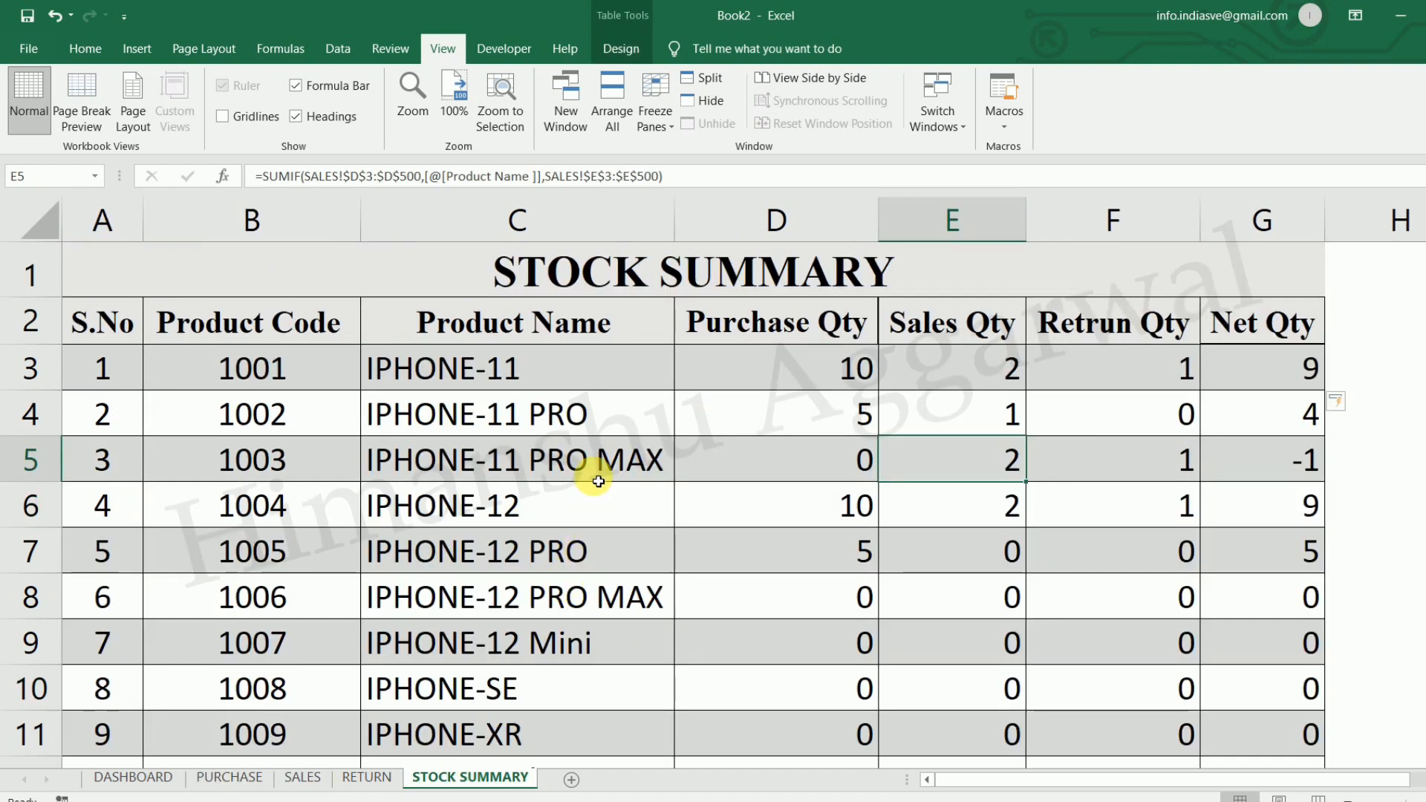
left_click(230, 777)
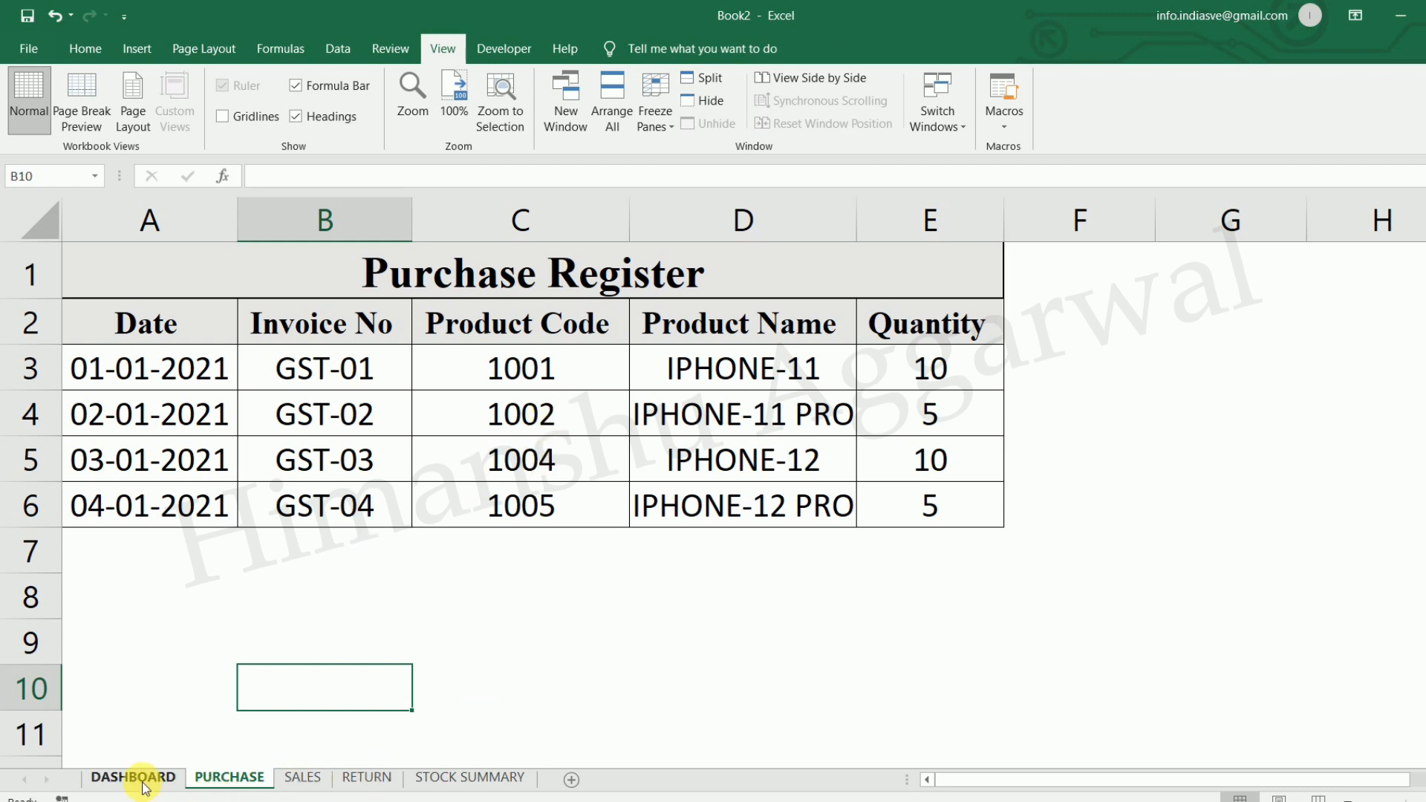
left_click(104, 777)
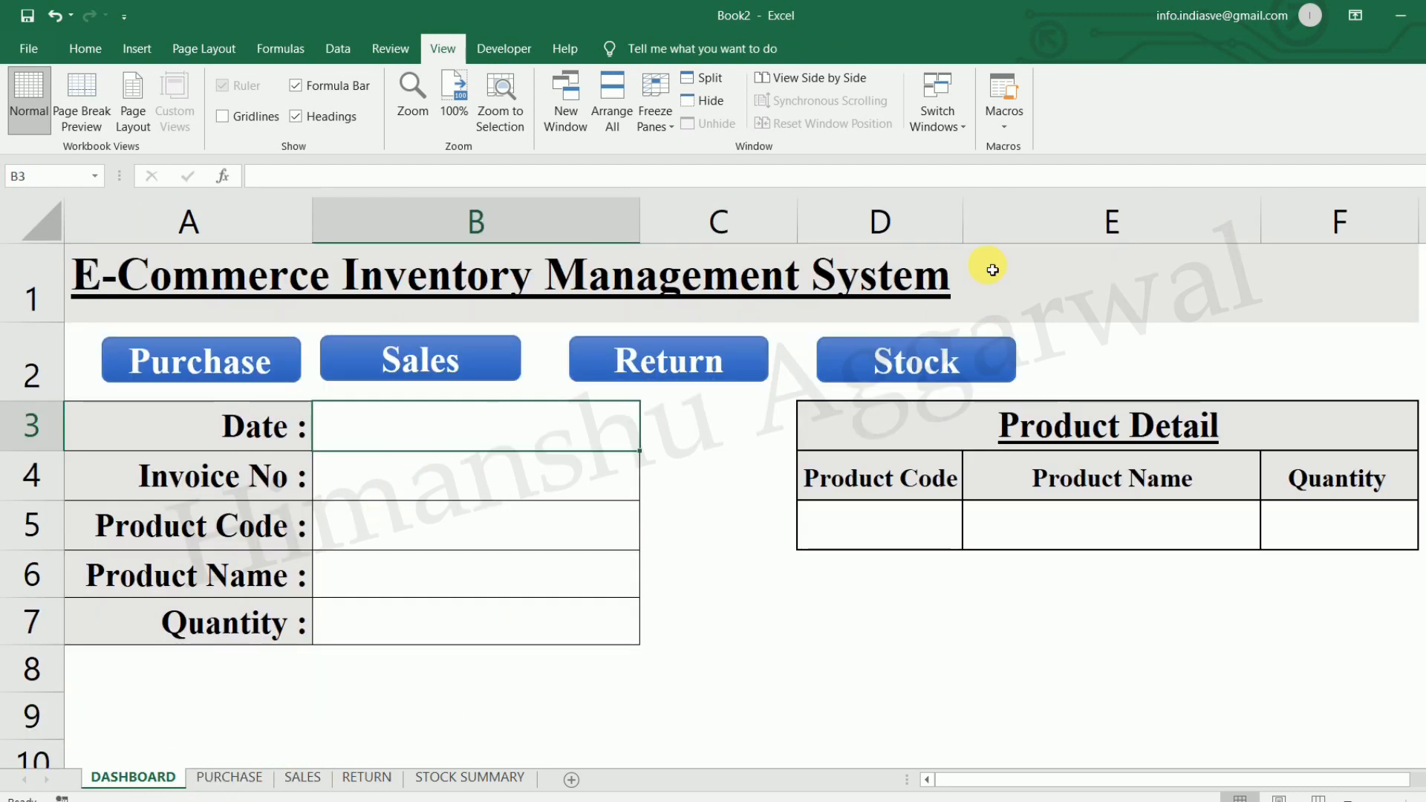
Enter the date 06-01-2021 and the invoice number GST-06 in the DASHBOARD entry form.
type("6/1/20")
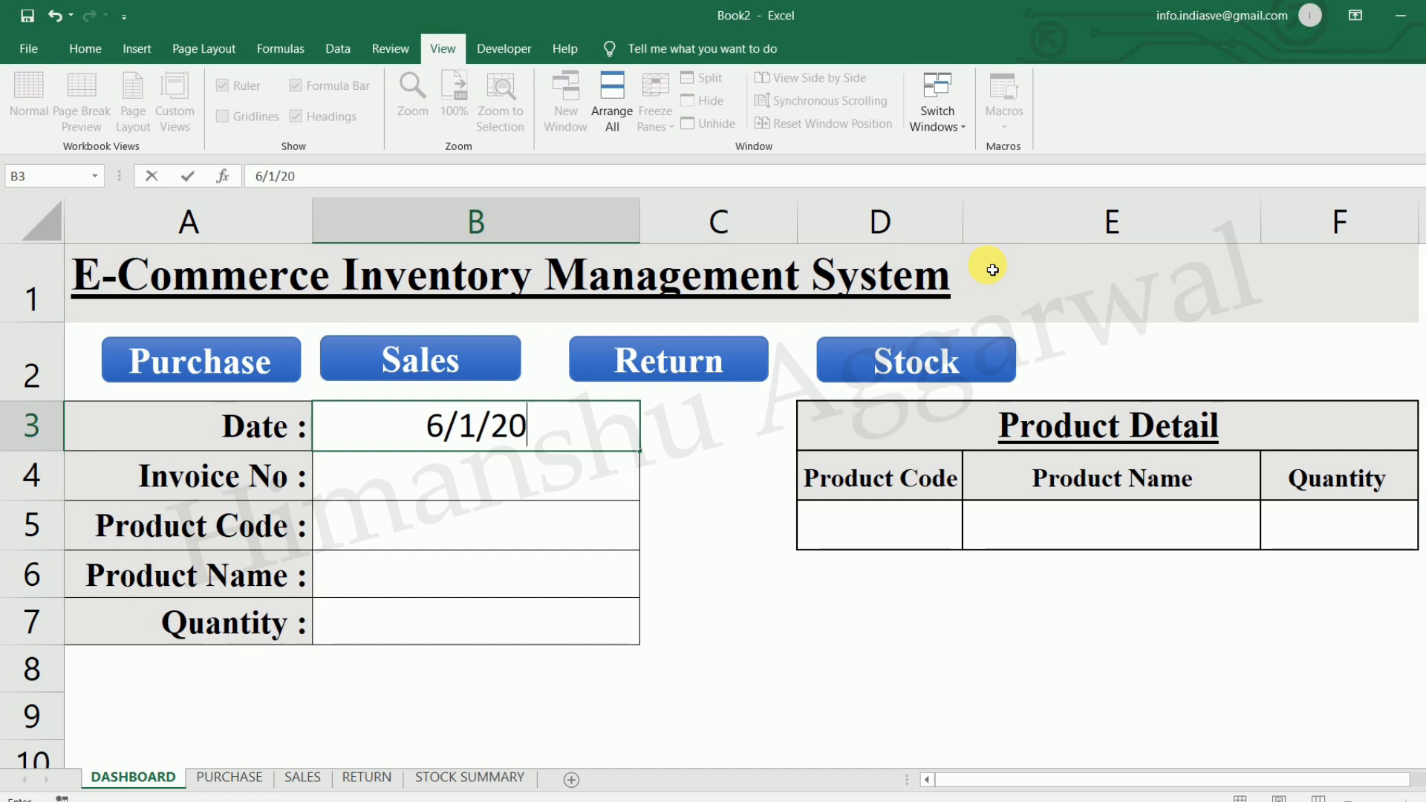
type("21")
key("Return")
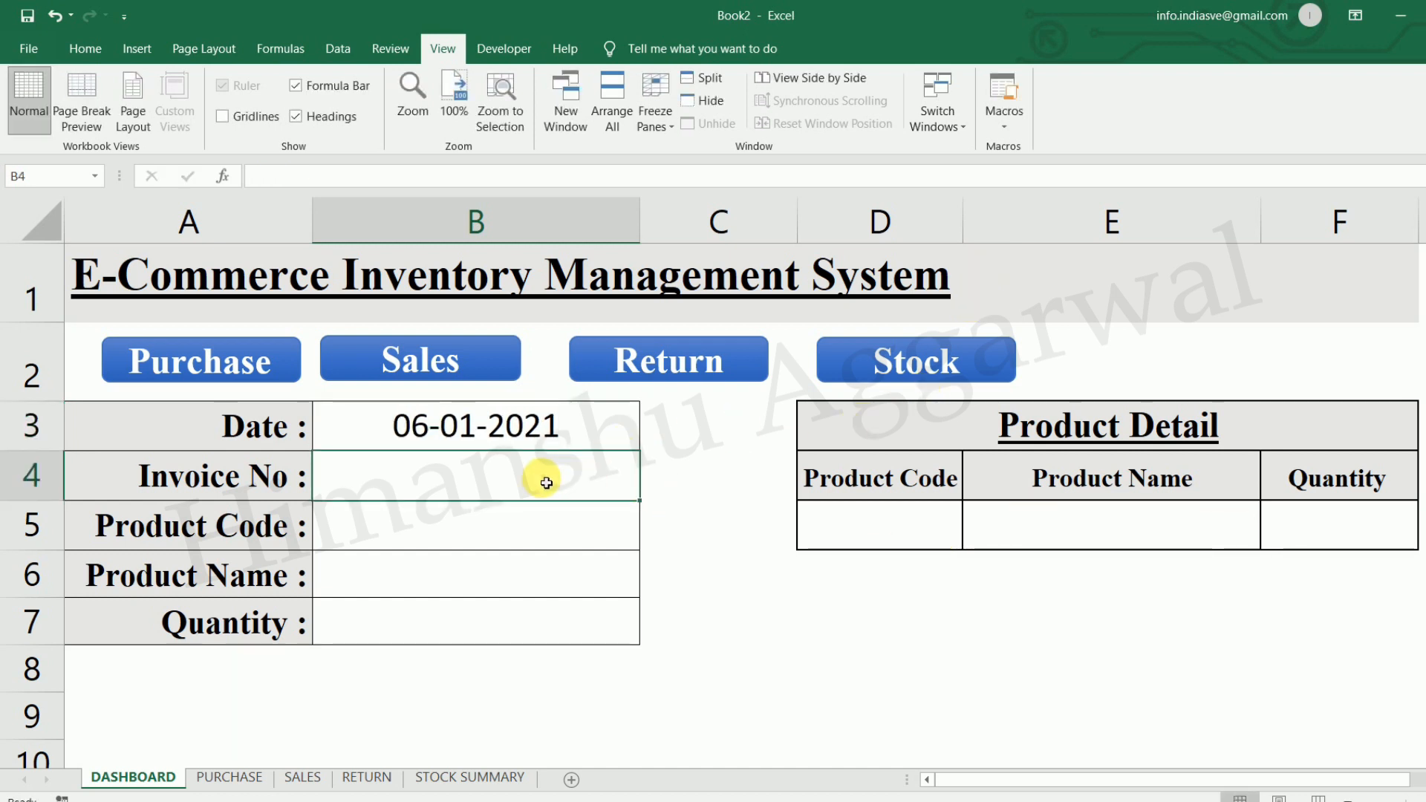
type("GST")
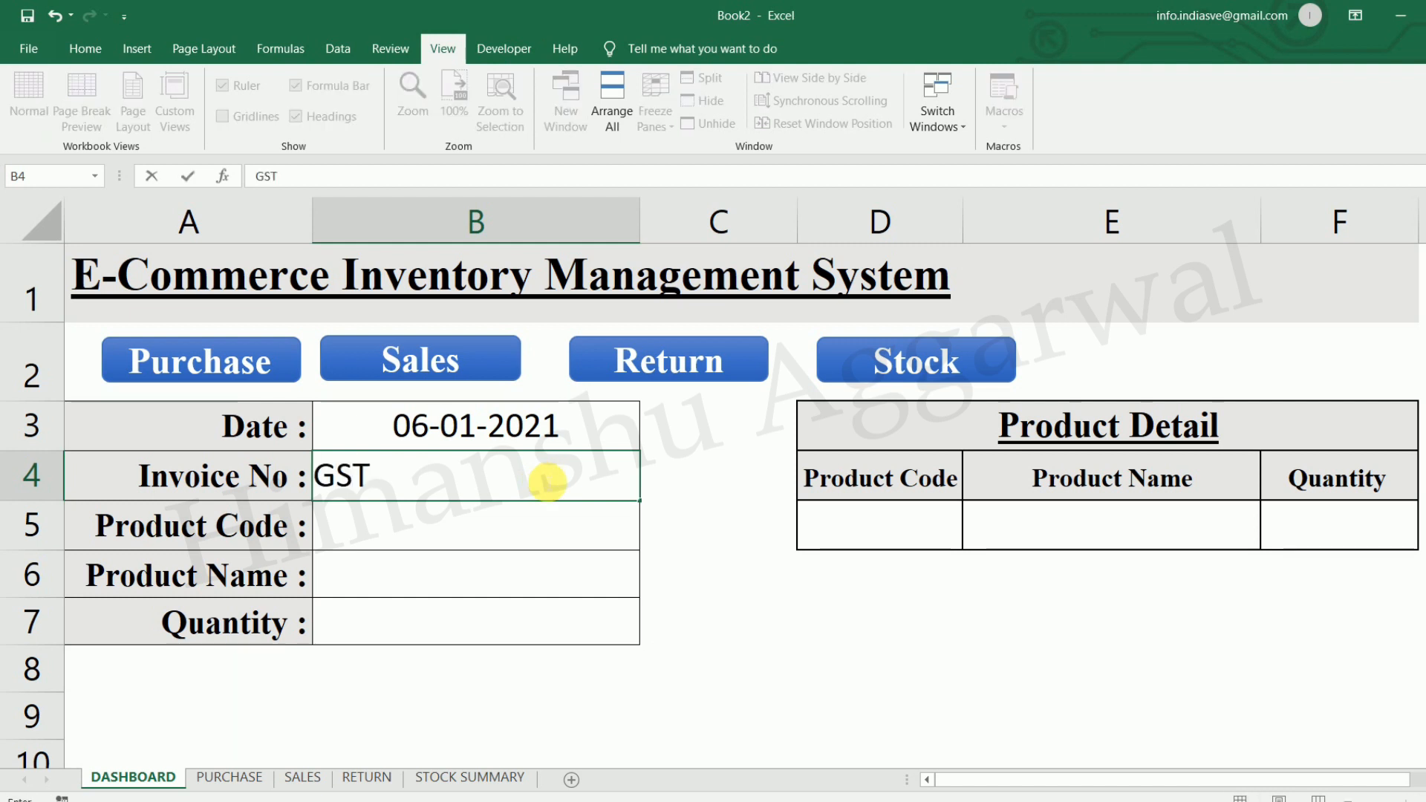
type("-04")
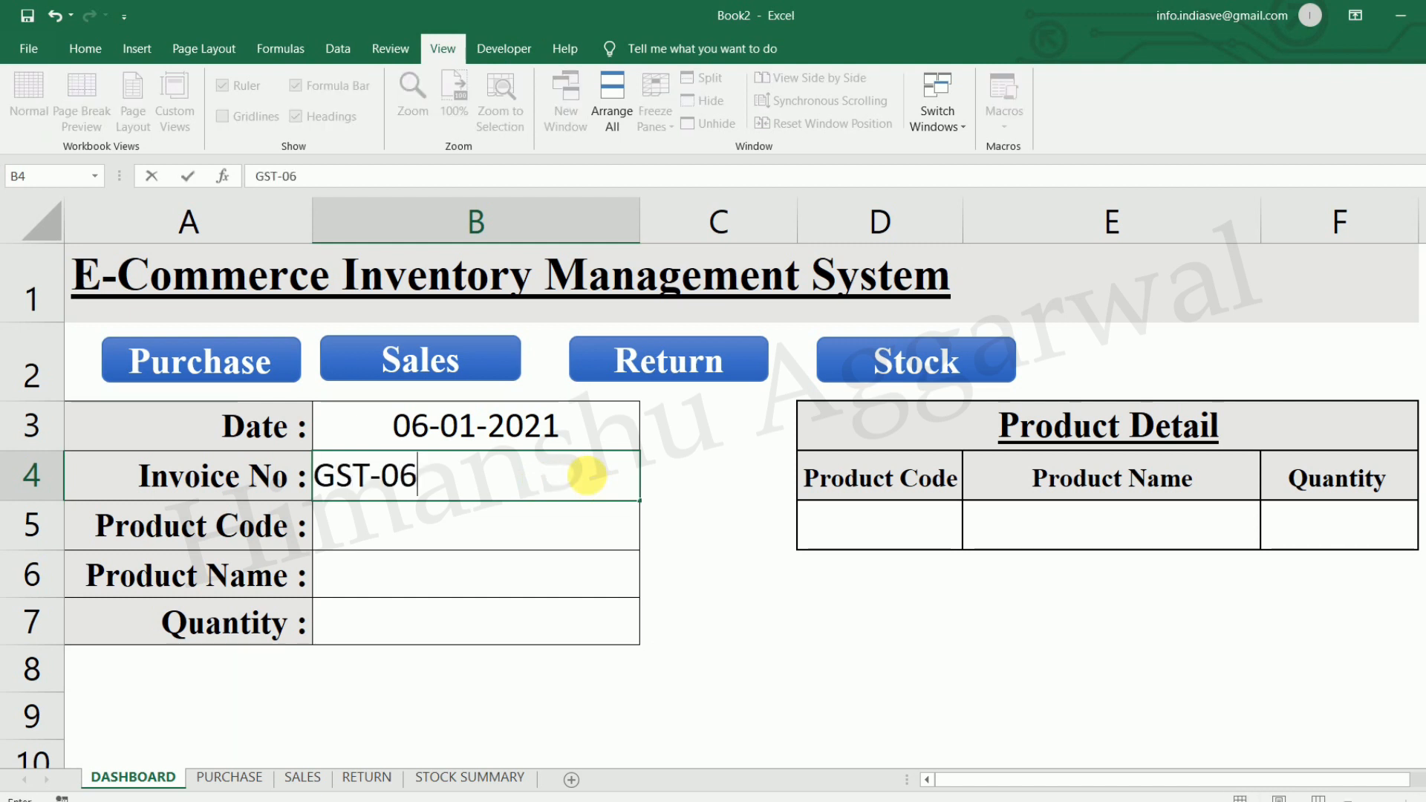
key("Return")
Choose product code 1003, set the quantity to 10 and transfer the entry to the purchase register with the Purchase macro.
left_click(648, 541)
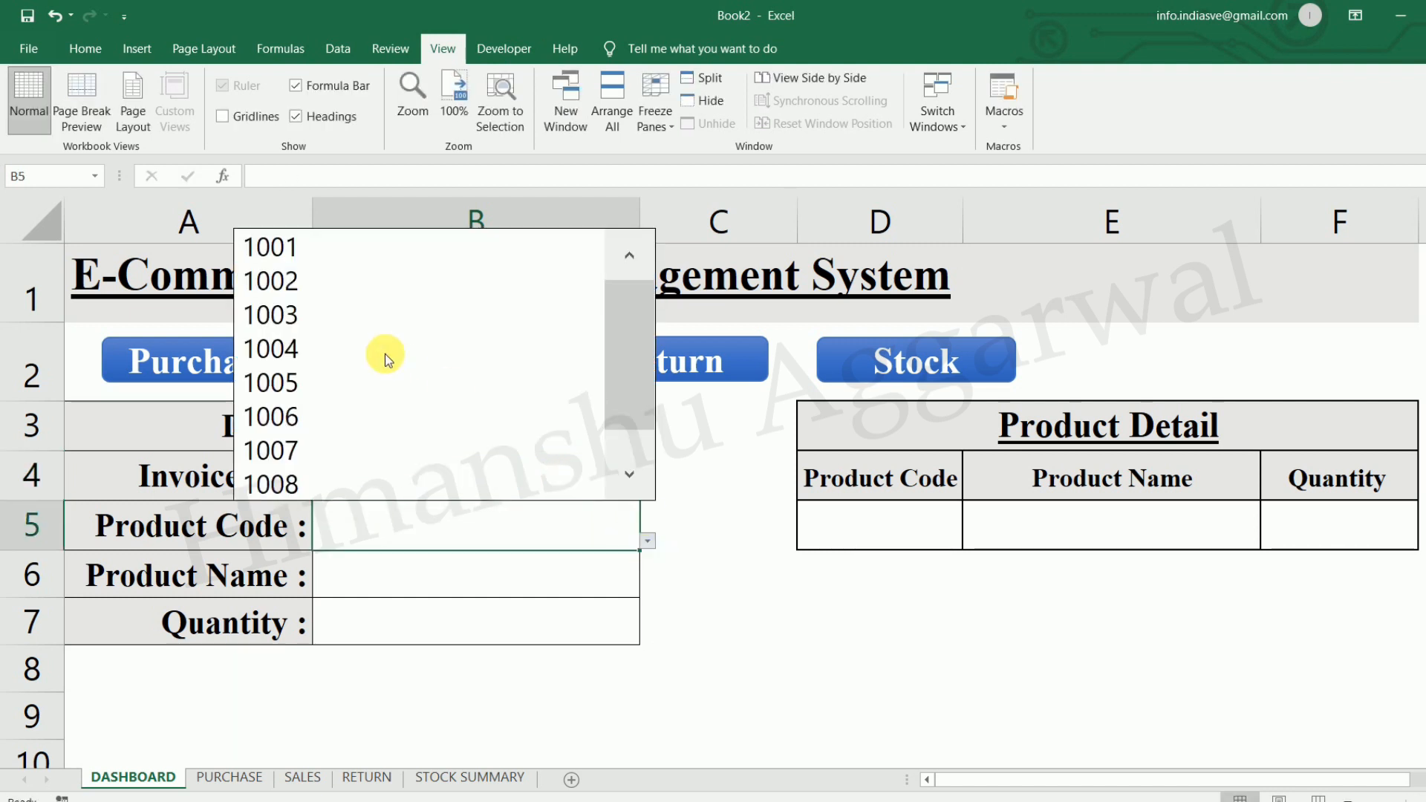
left_click(372, 315)
left_click(525, 627)
type("1")
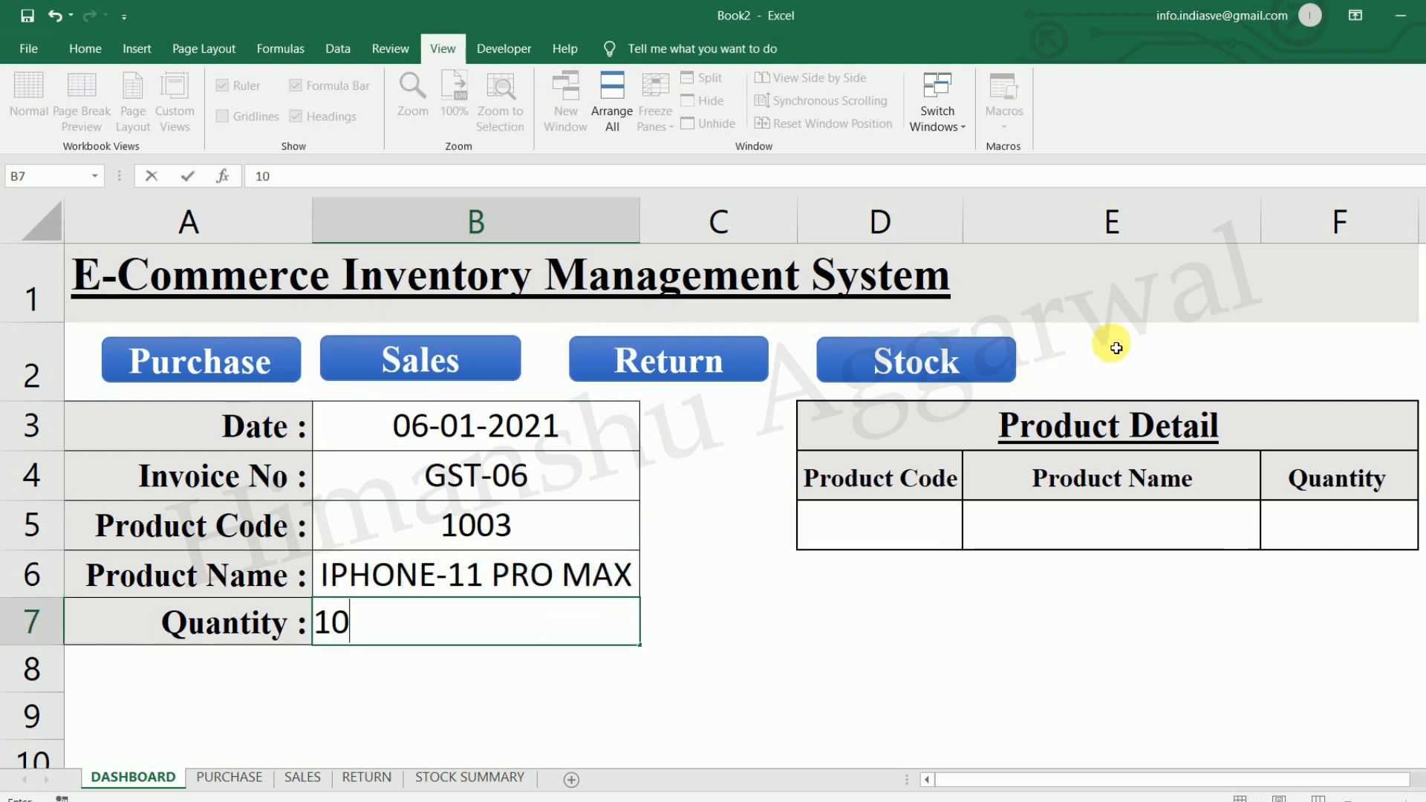
type("0")
key("Return")
left_click(193, 364)
Check the IPHONE-11 PRO MAX Net Qty on the STOCK SUMMARY sheet and collapse the ribbon to show more rows.
left_click(513, 778)
left_click(1259, 468)
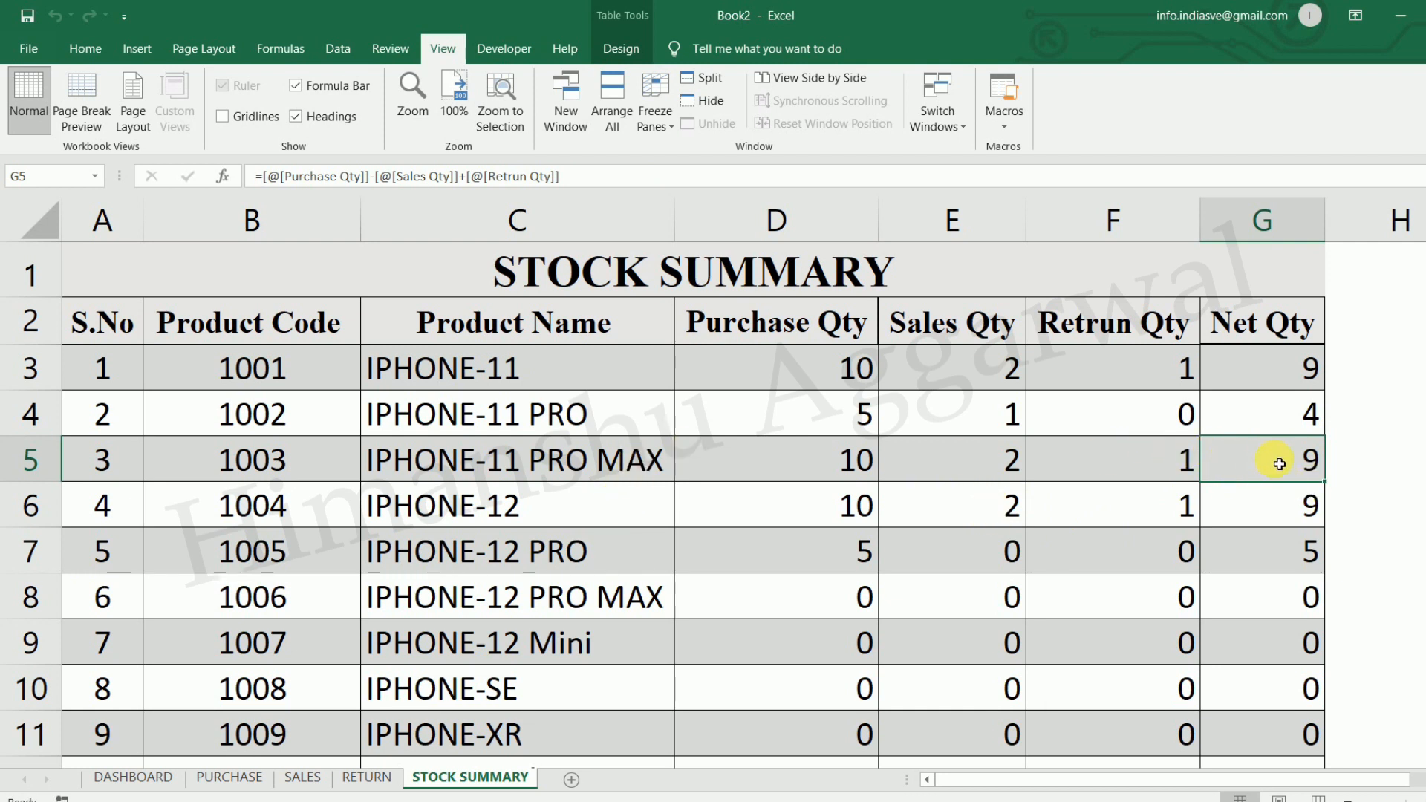
scroll(1274, 457, "down", 2)
scroll(1114, 430, "up", 2)
scroll(1222, 468, "down", 2)
scroll(1119, 503, "up", 2)
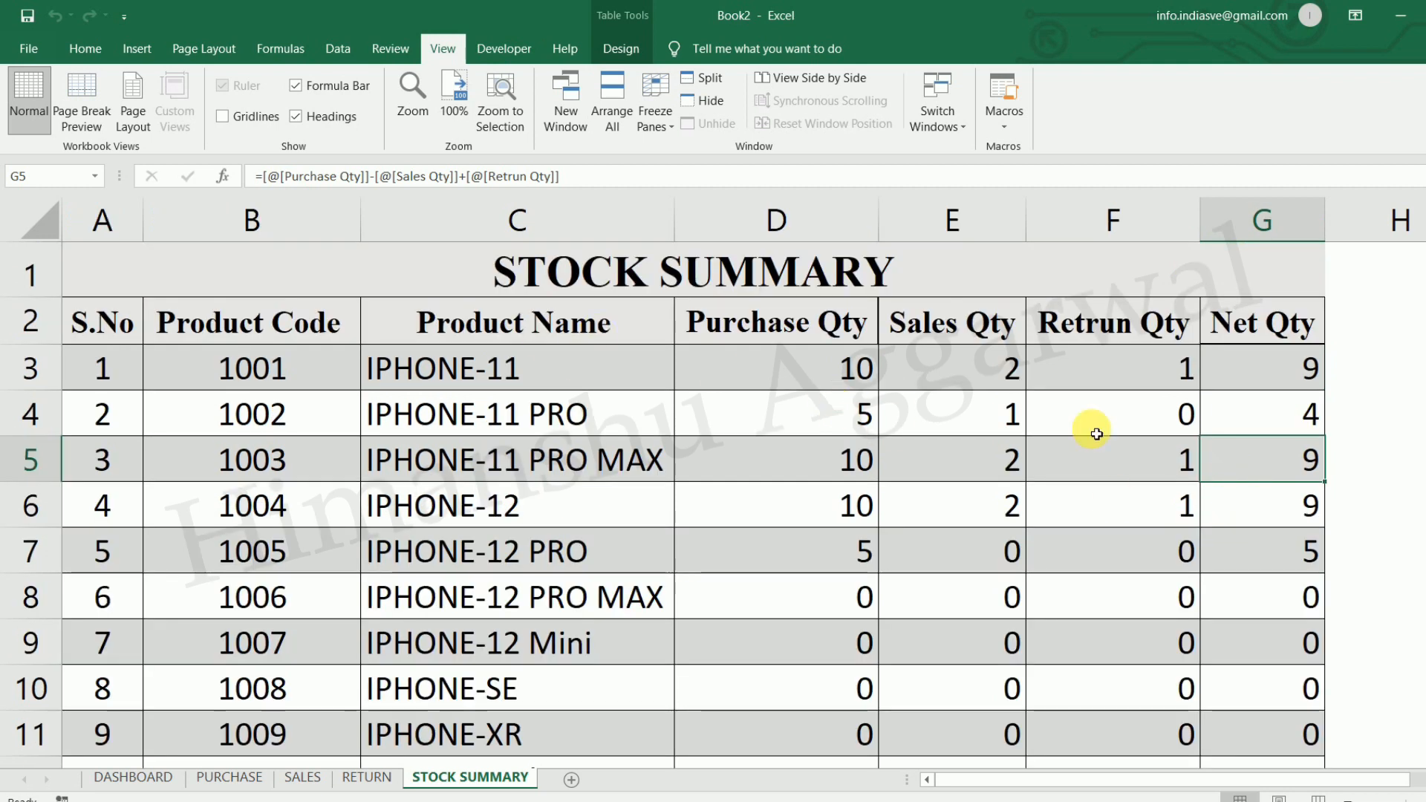
left_click(86, 49)
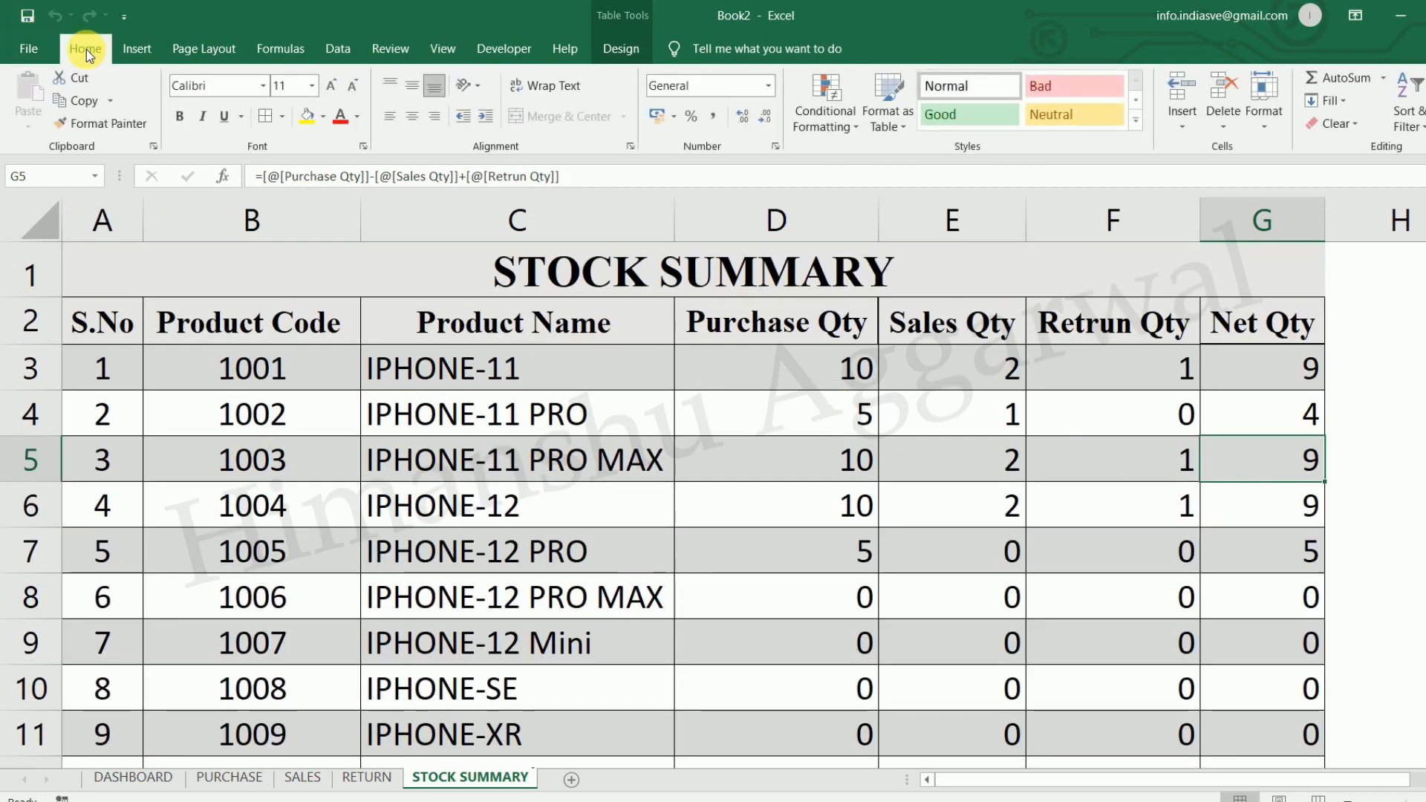
double_click(86, 49)
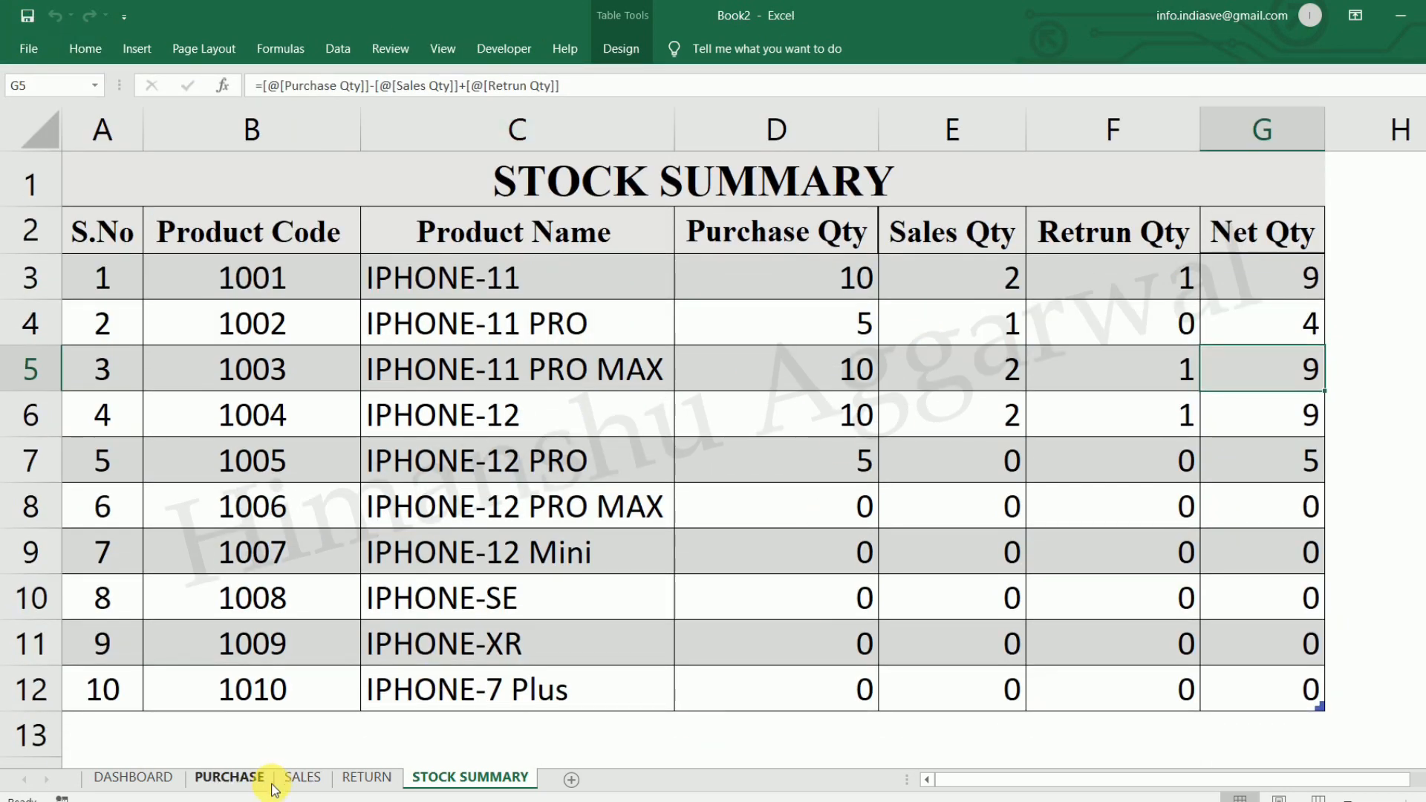
Review the PURCHASE, SALES, RETURN and STOCK SUMMARY sheets and the Product Detail table on the DASHBOARD.
left_click(223, 778)
left_click(302, 778)
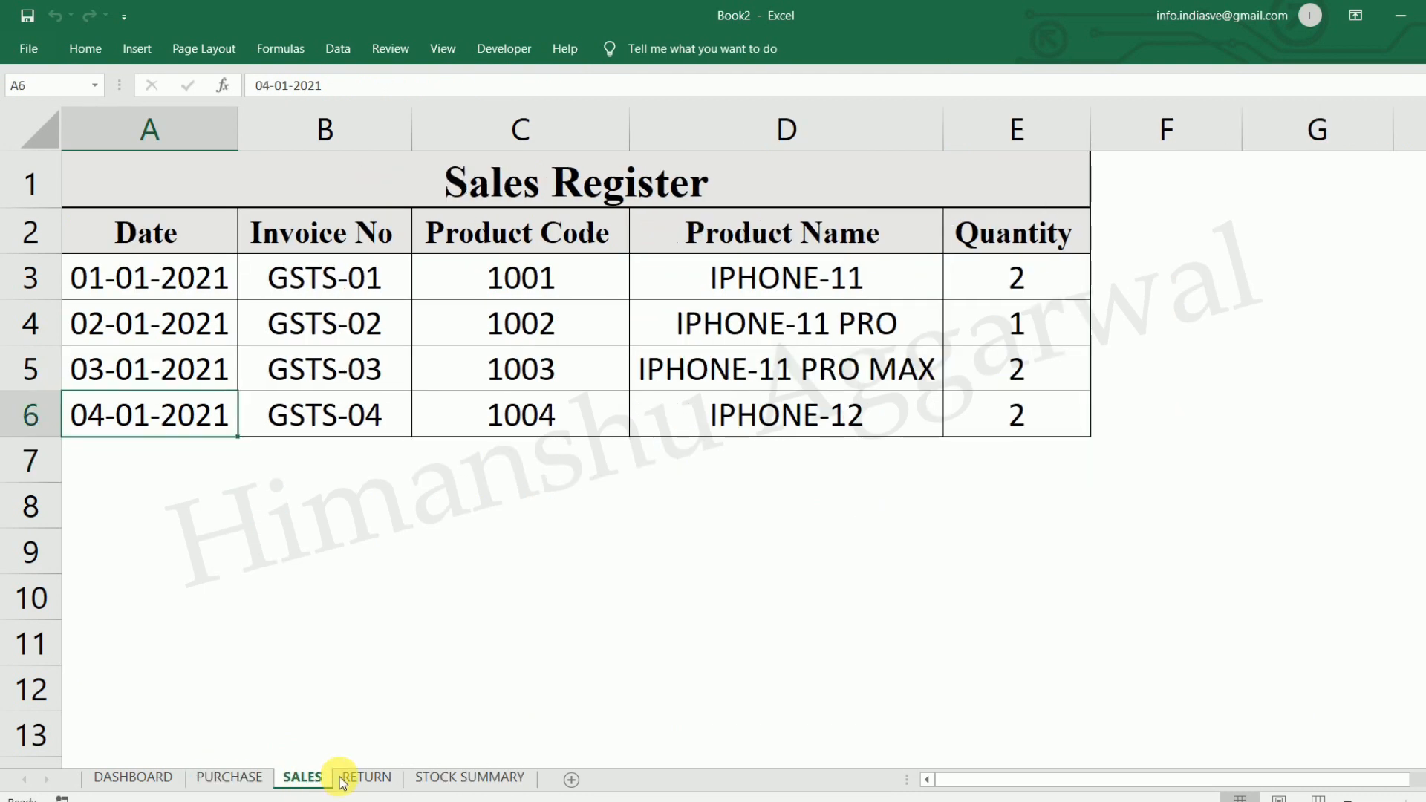
left_click(361, 777)
left_click(476, 778)
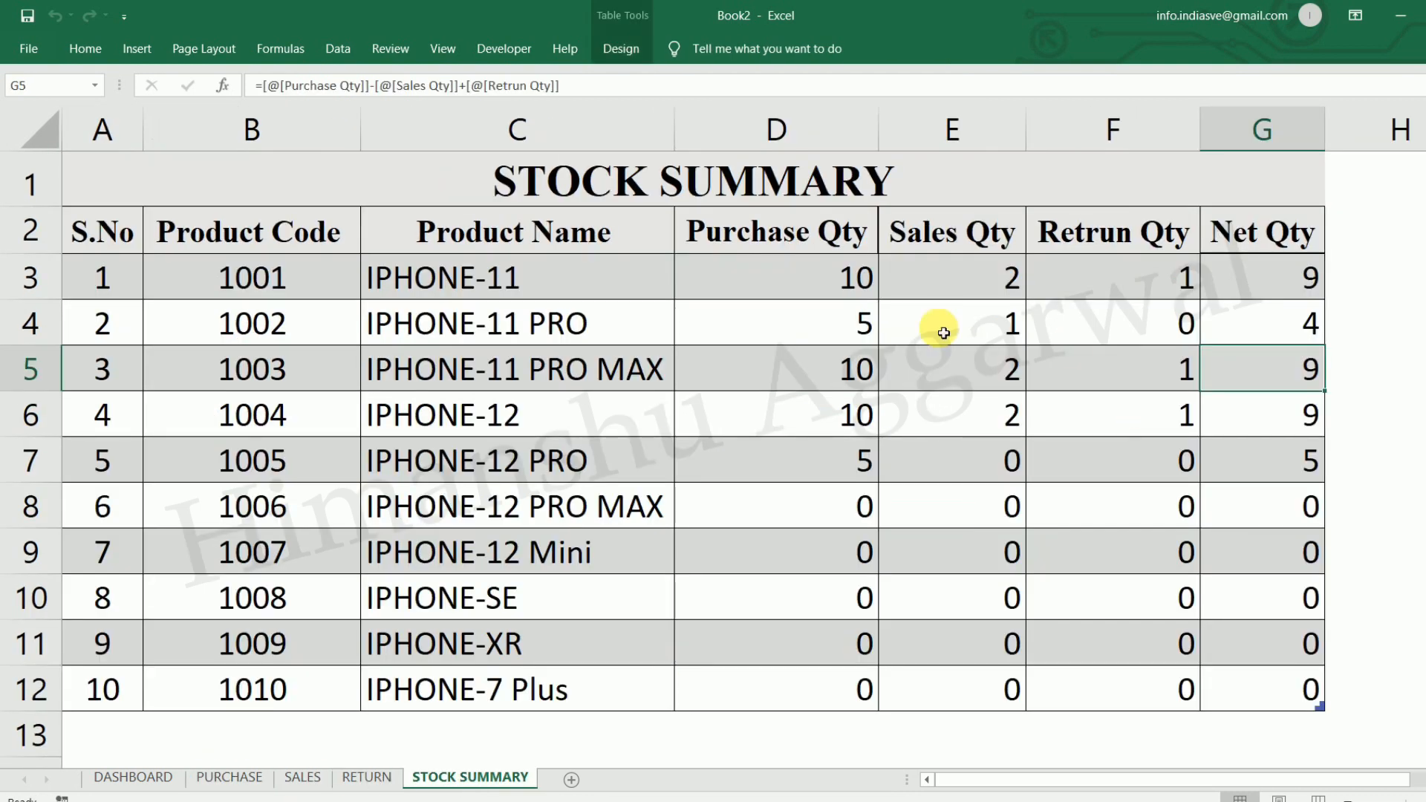
left_click(156, 778)
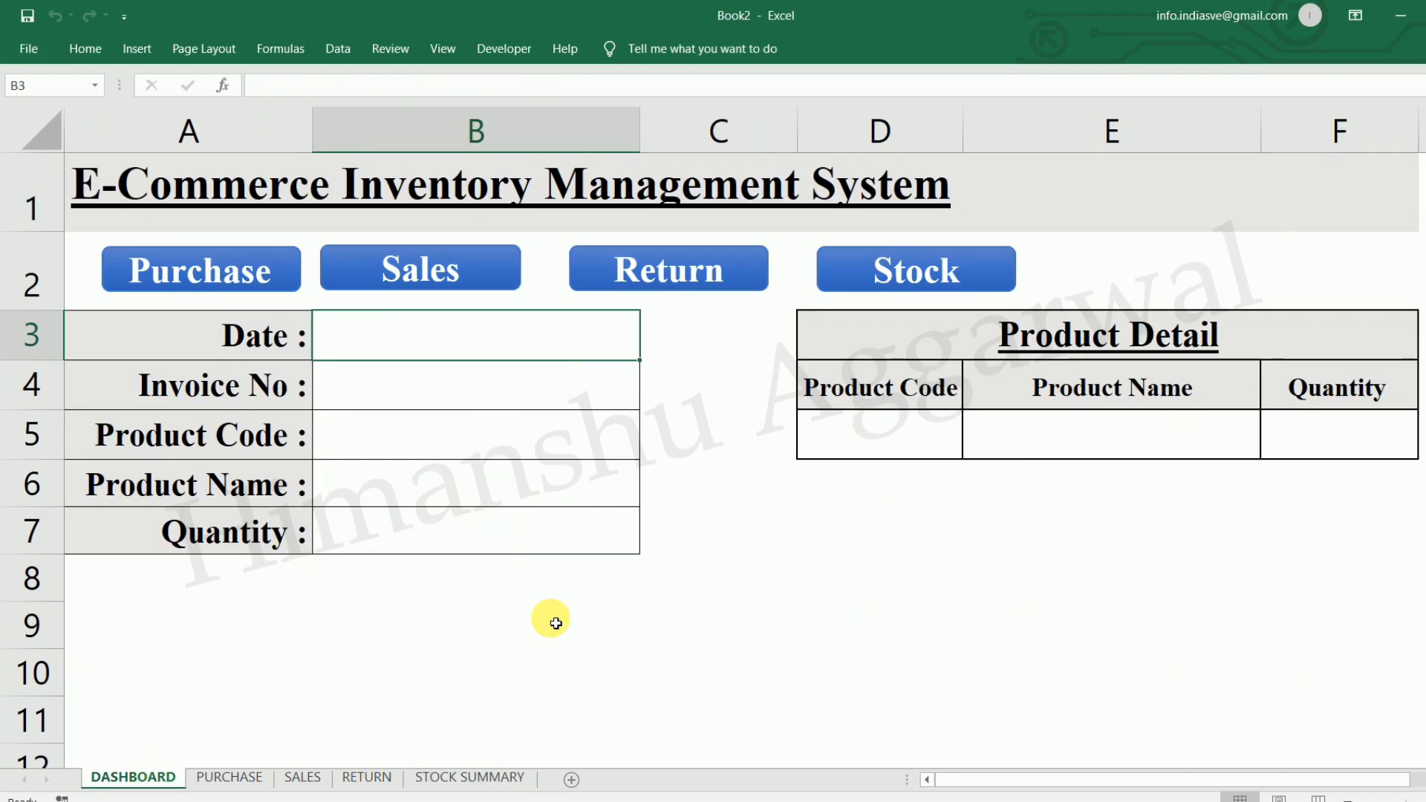
left_click(875, 445)
left_click(1203, 441)
left_click(1287, 444)
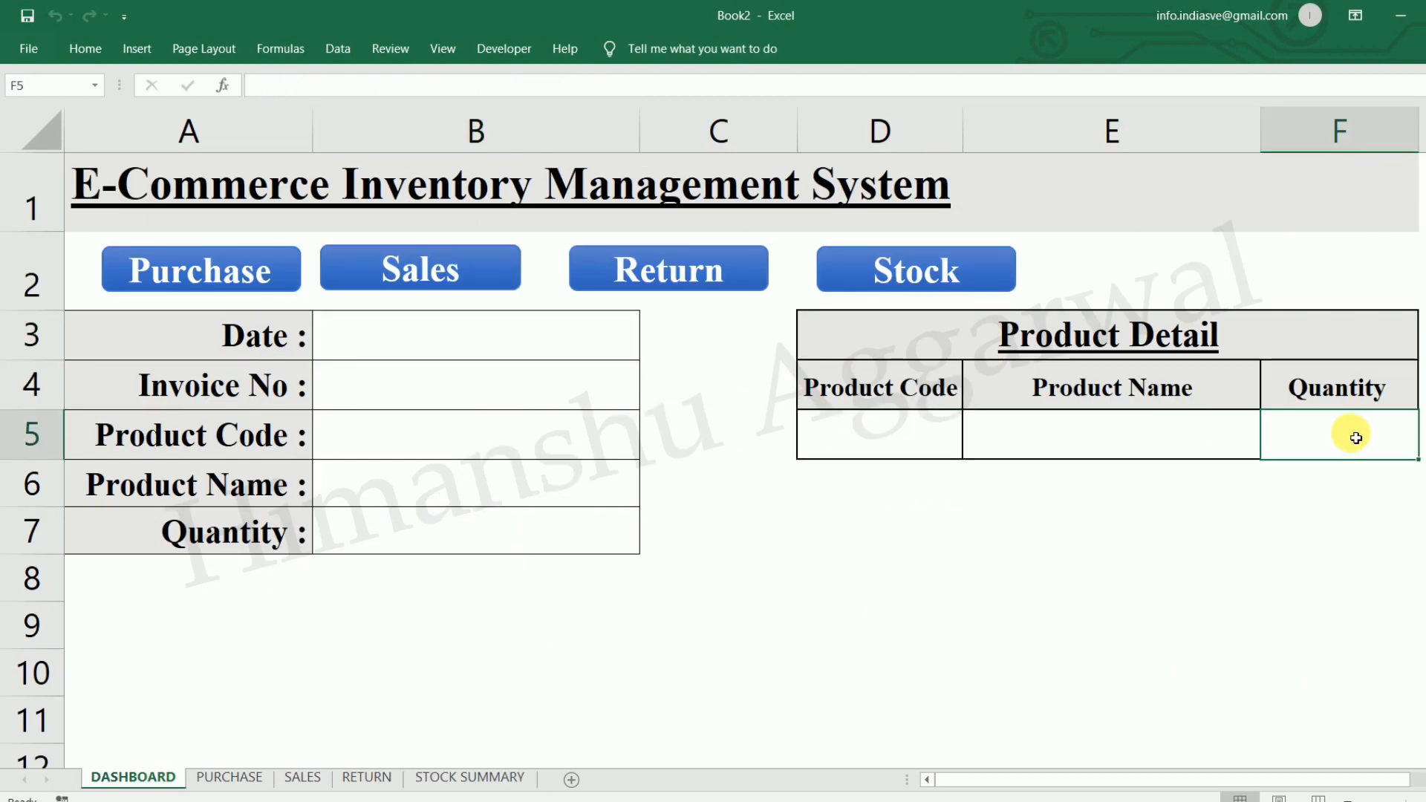
In the Product Detail code cell D5, enter an IF formula returning blank when B5 is empty and otherwise B5.
left_click(853, 444)
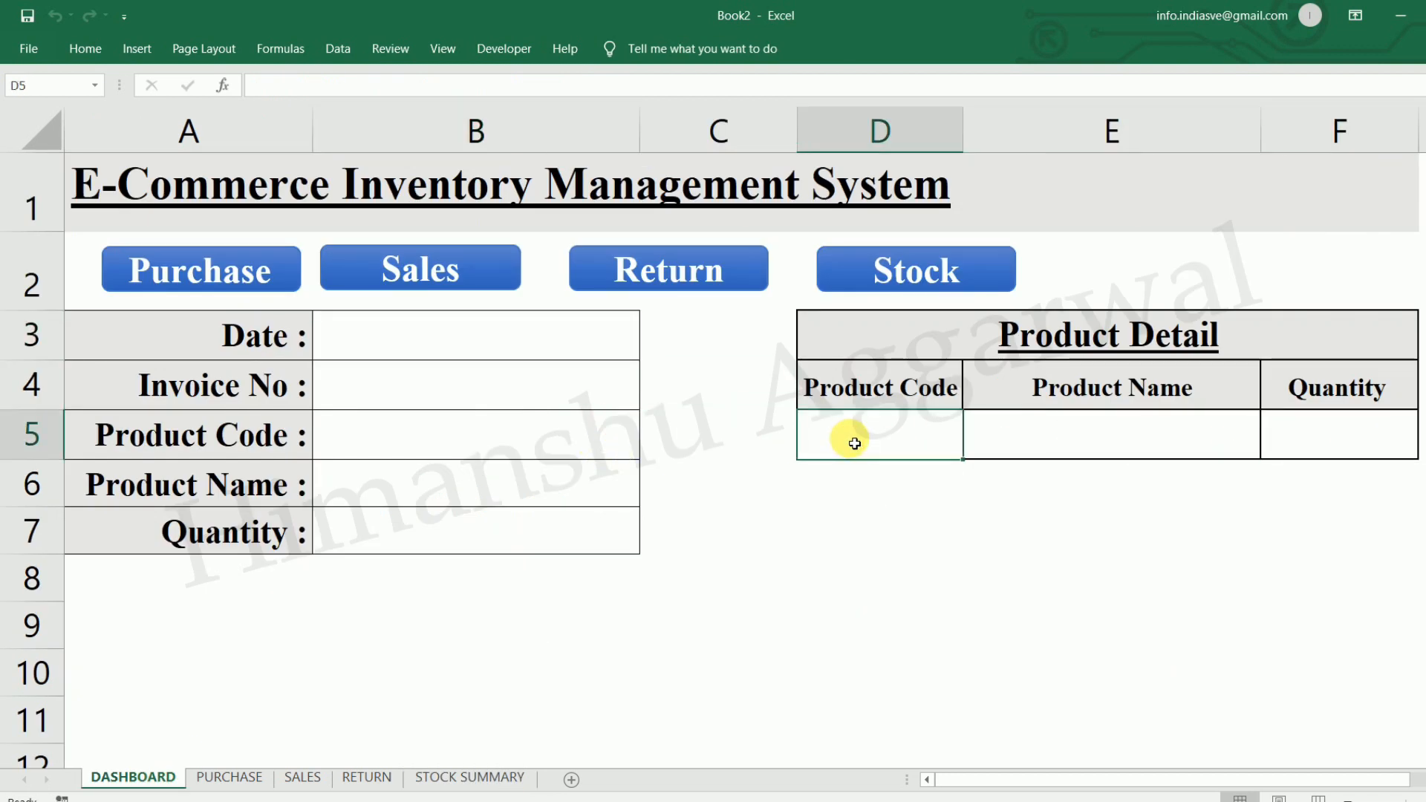
left_click(922, 433)
type("=IF")
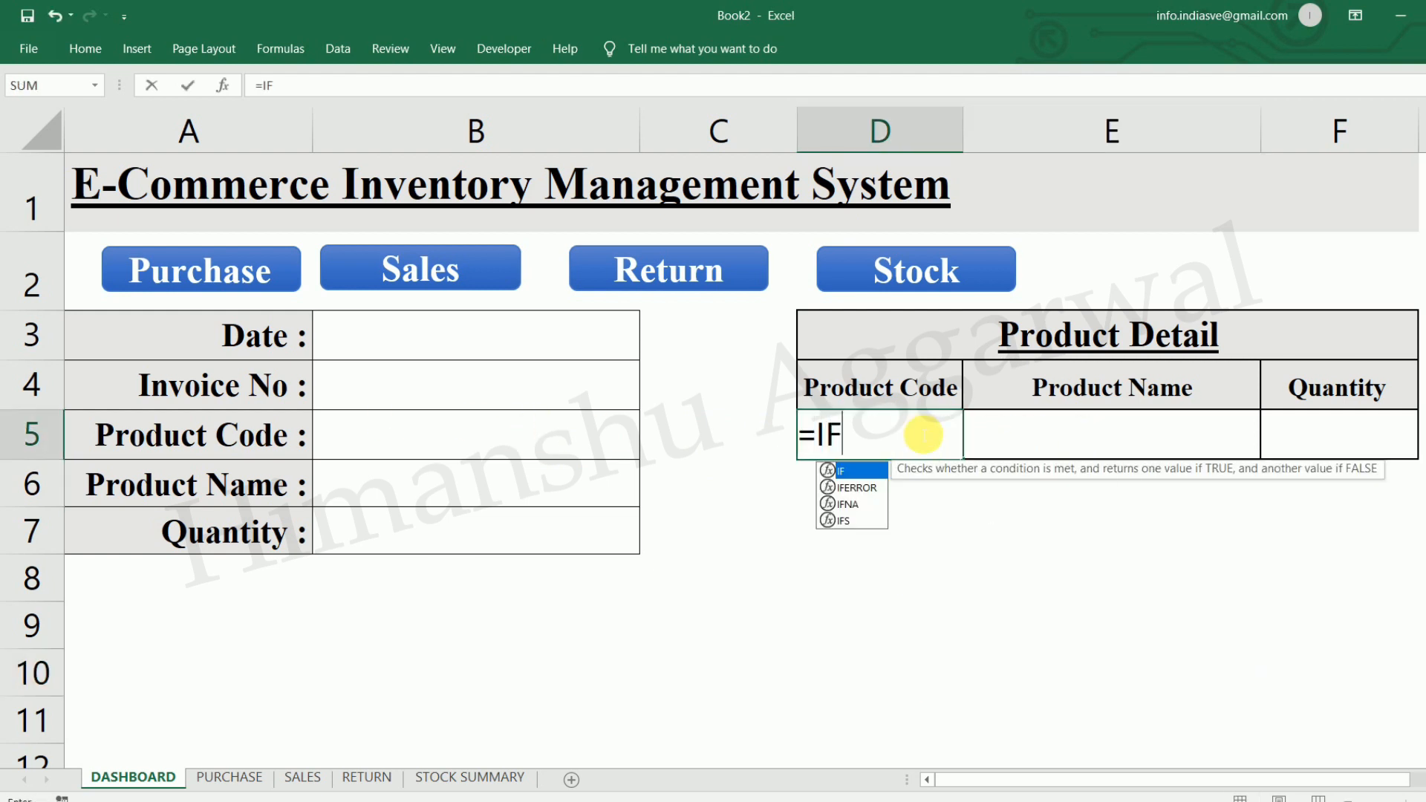
type("(")
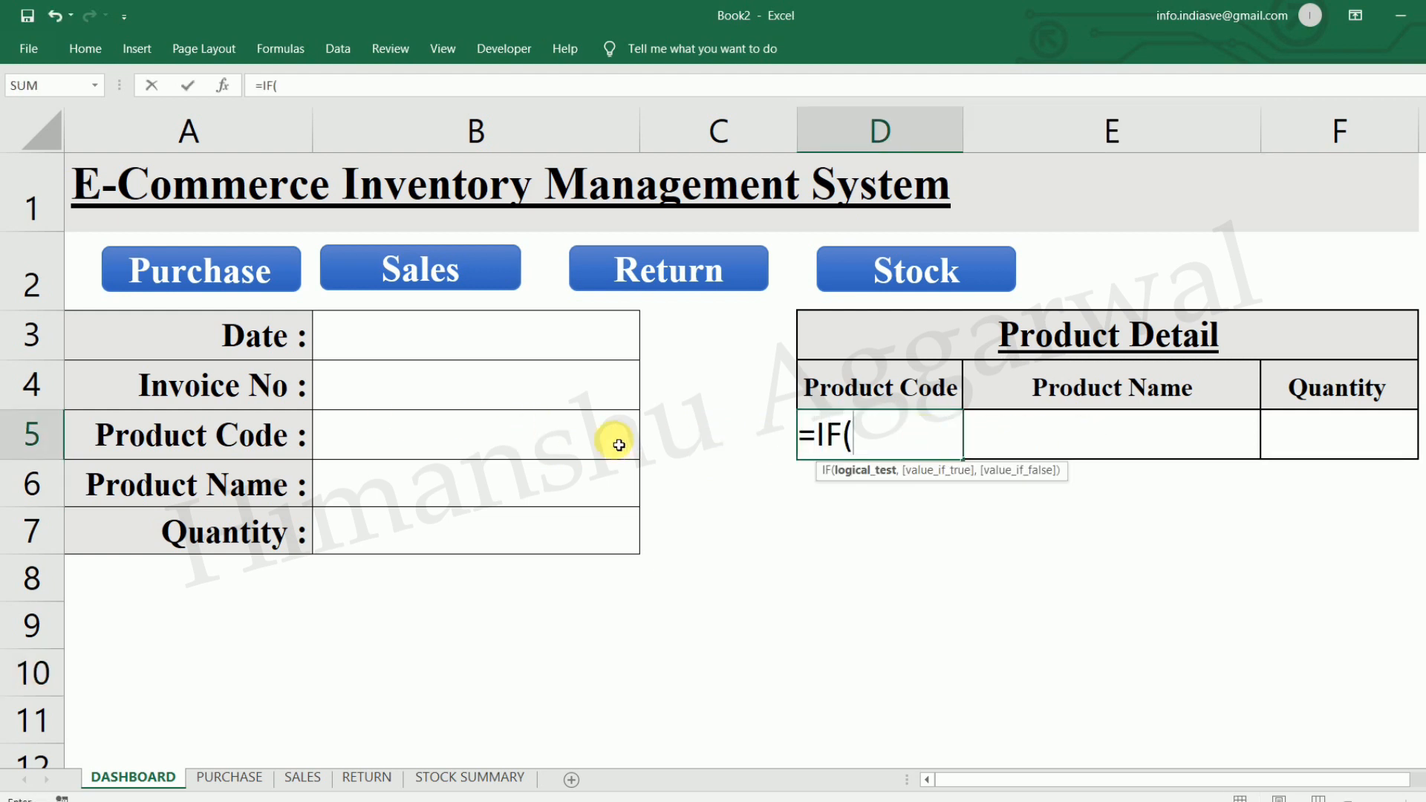
left_click(592, 443)
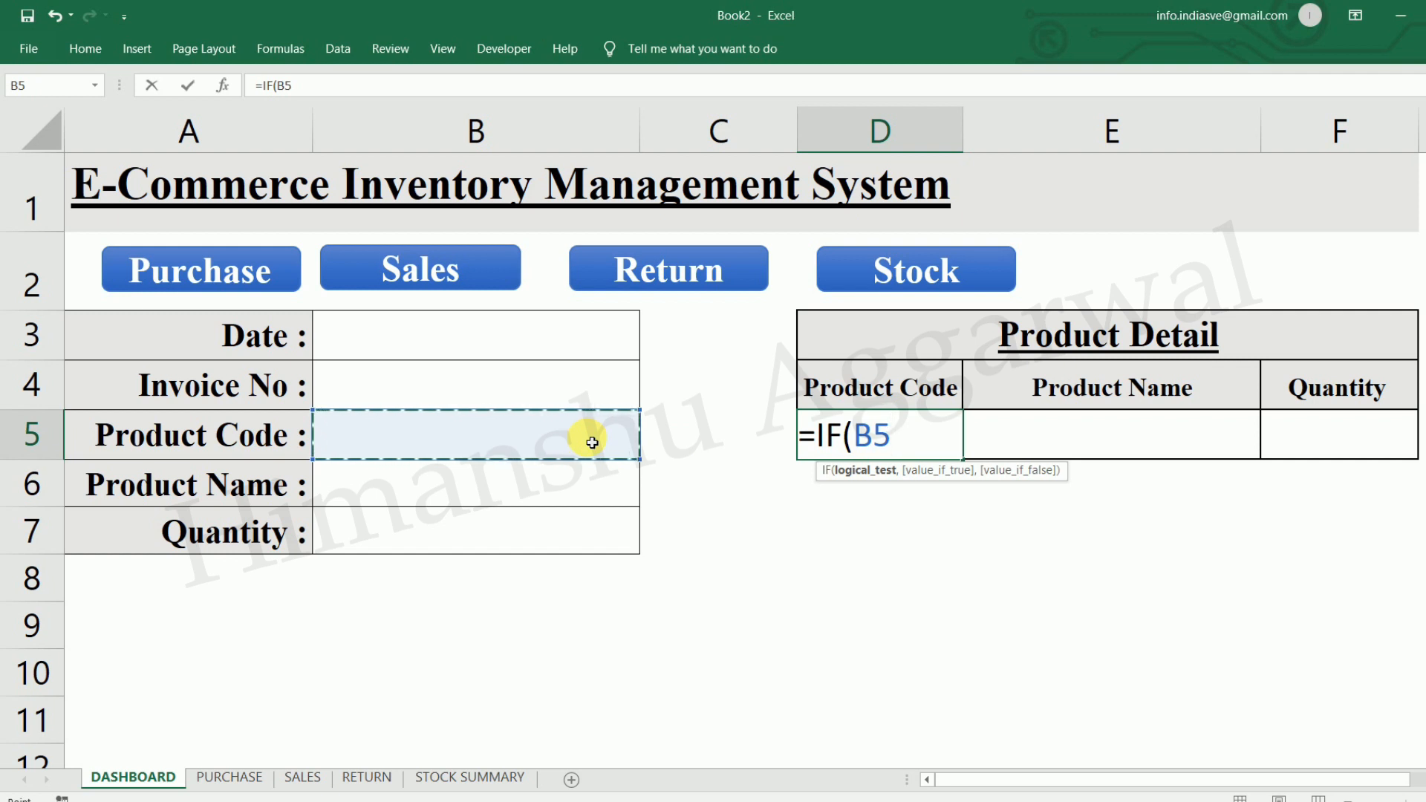
type("=")
type("\"\",")
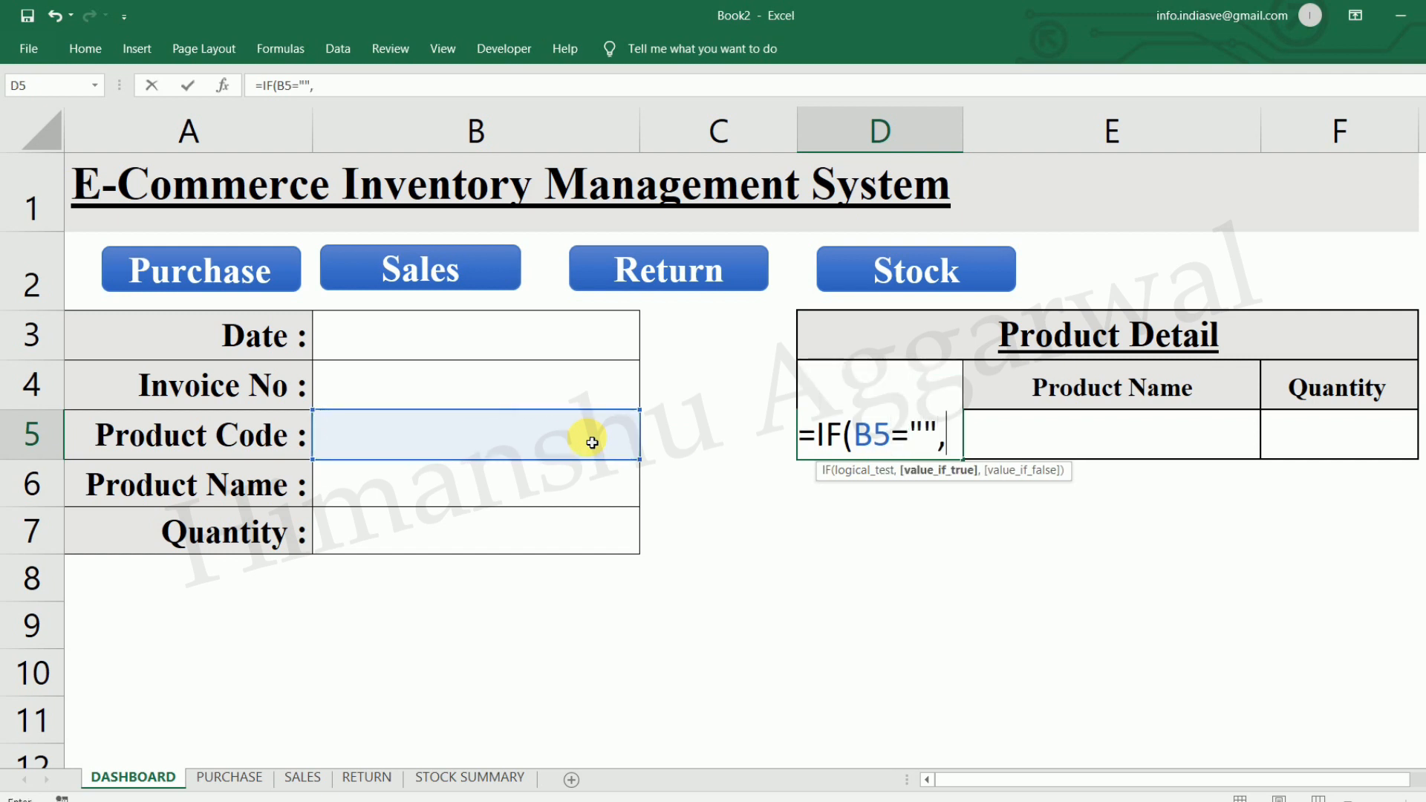
type("\"\",")
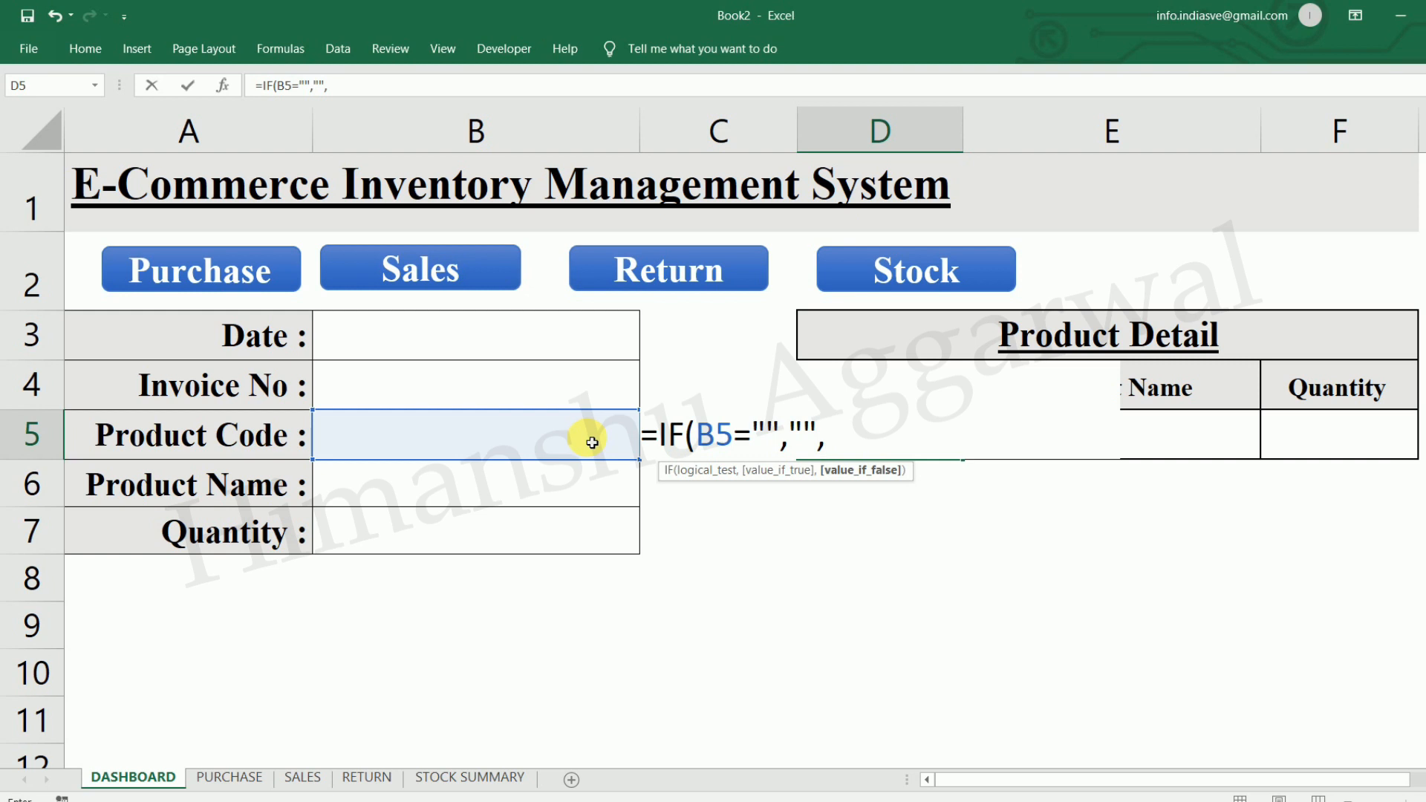
left_click(592, 443)
key("Return")
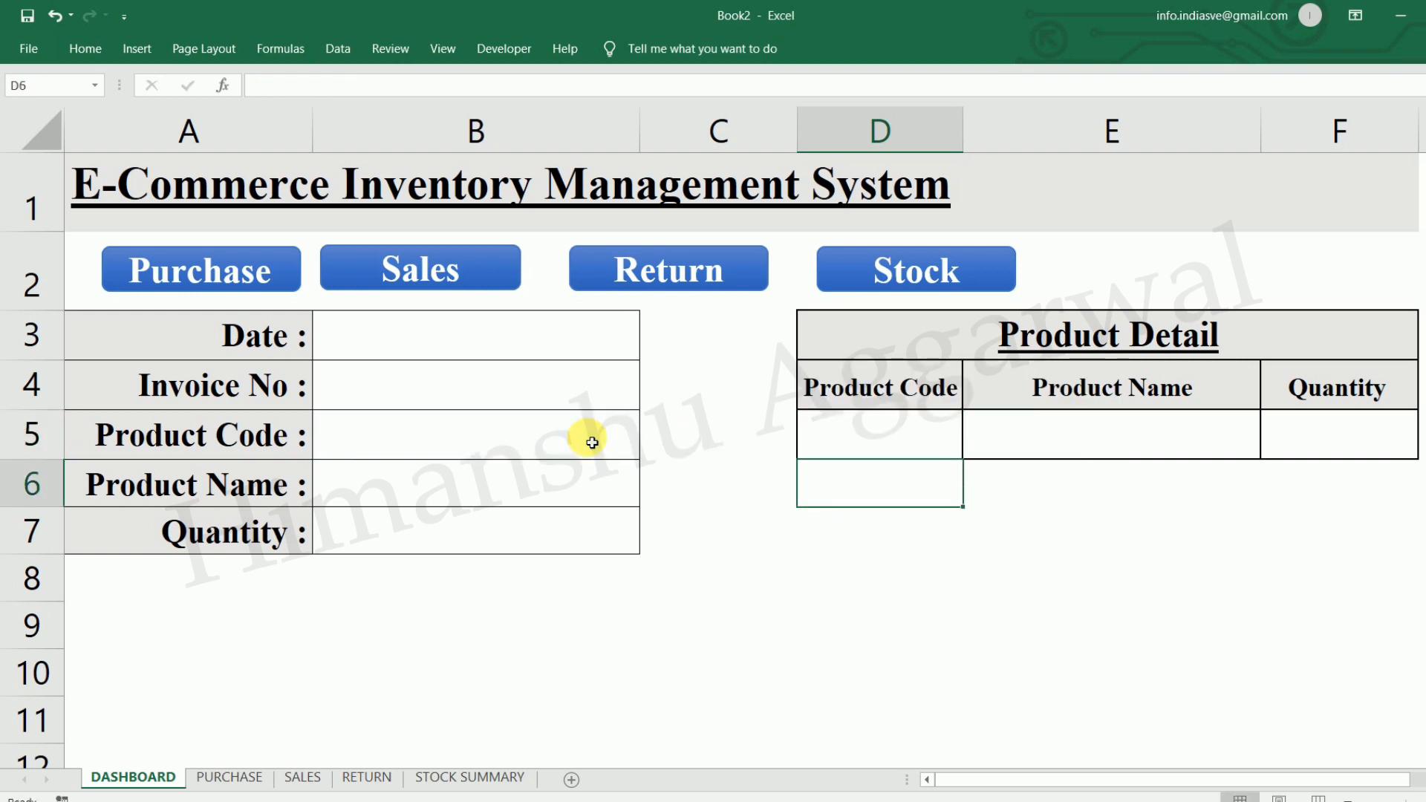
Test the code formula by picking product code 1001 in the entry form, clearing it and picking 1001 again.
left_click(589, 436)
left_click(646, 451)
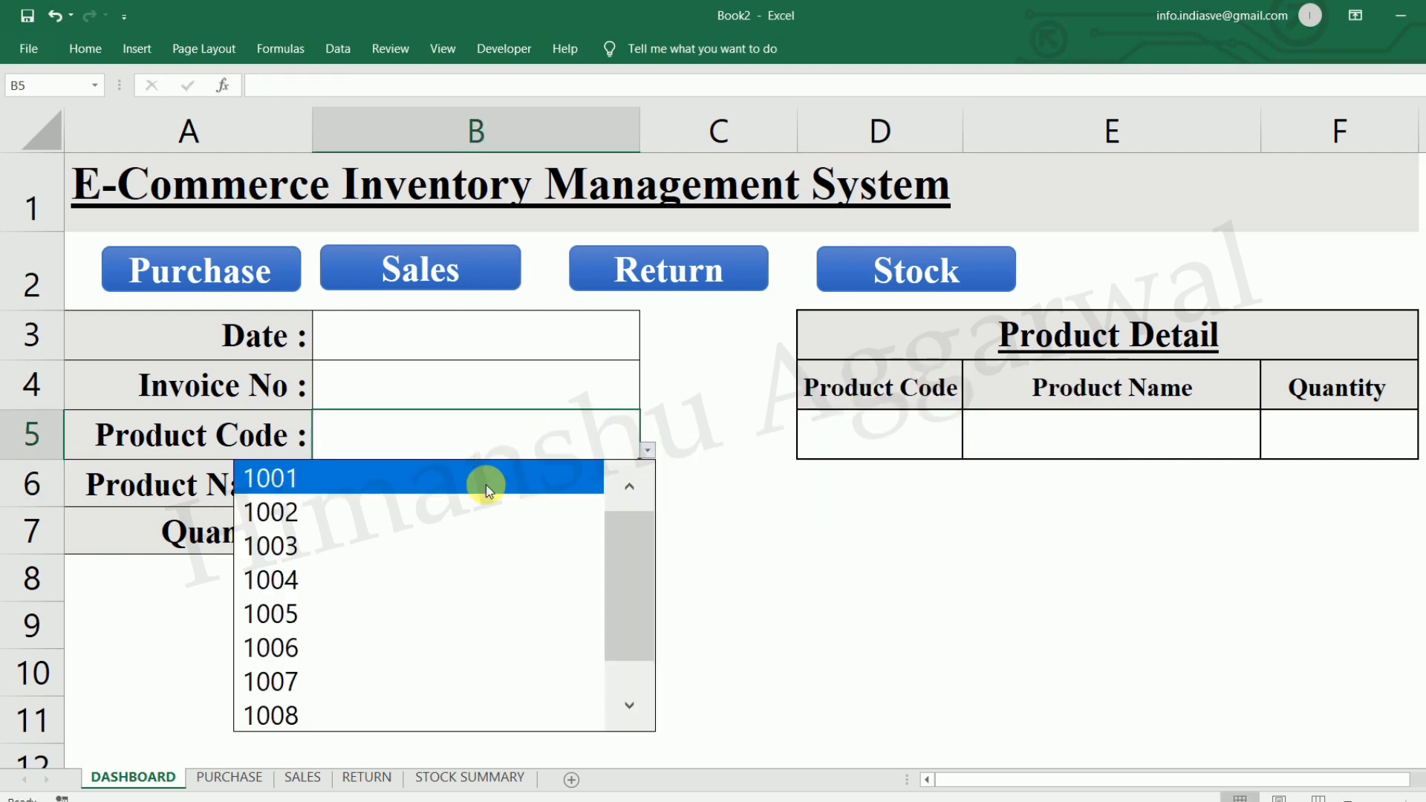
left_click(484, 481)
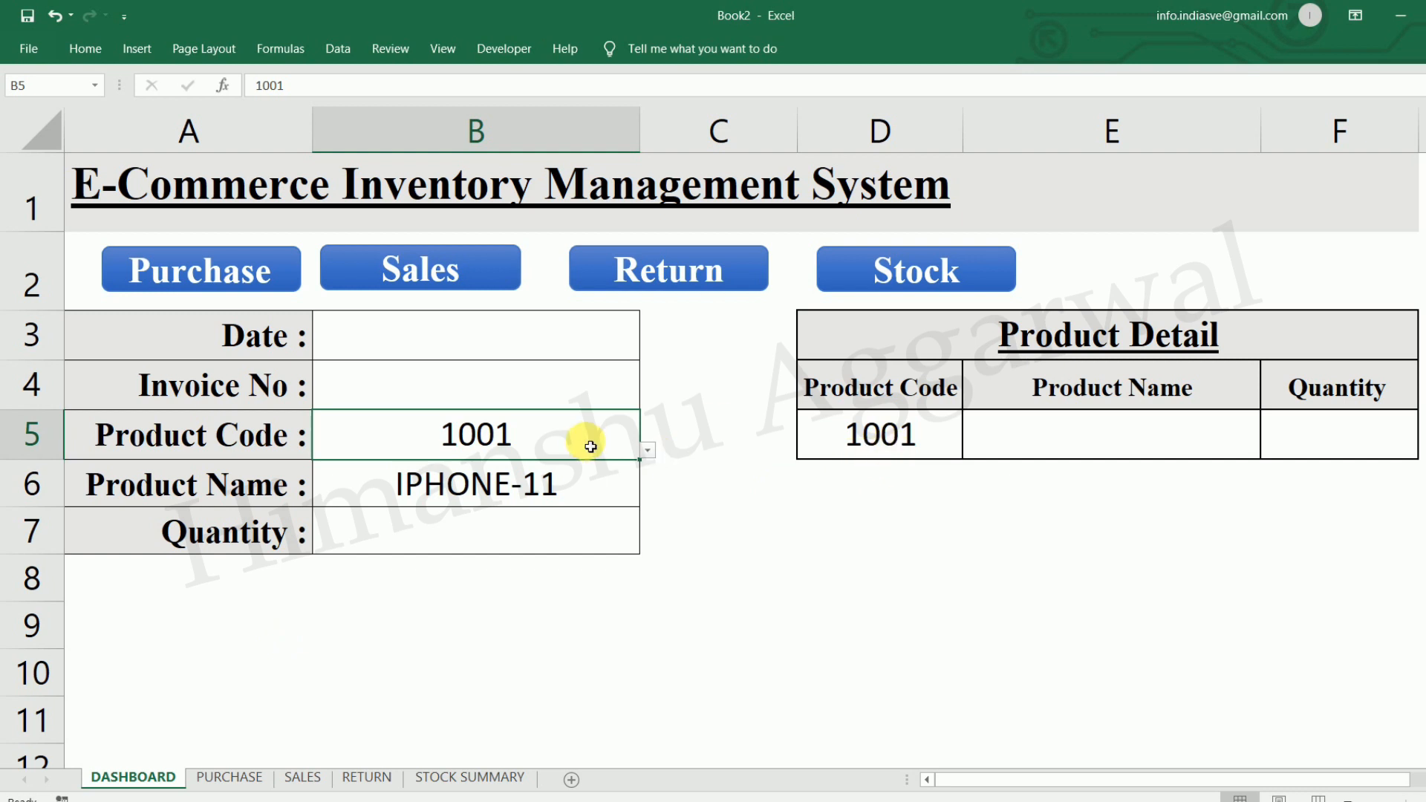
key("Delete")
left_click(645, 451)
left_click(529, 468)
Enter the formula =IF(D5="","",B6) in the Product Name cell E5 of the Product Detail table.
left_click(1108, 438)
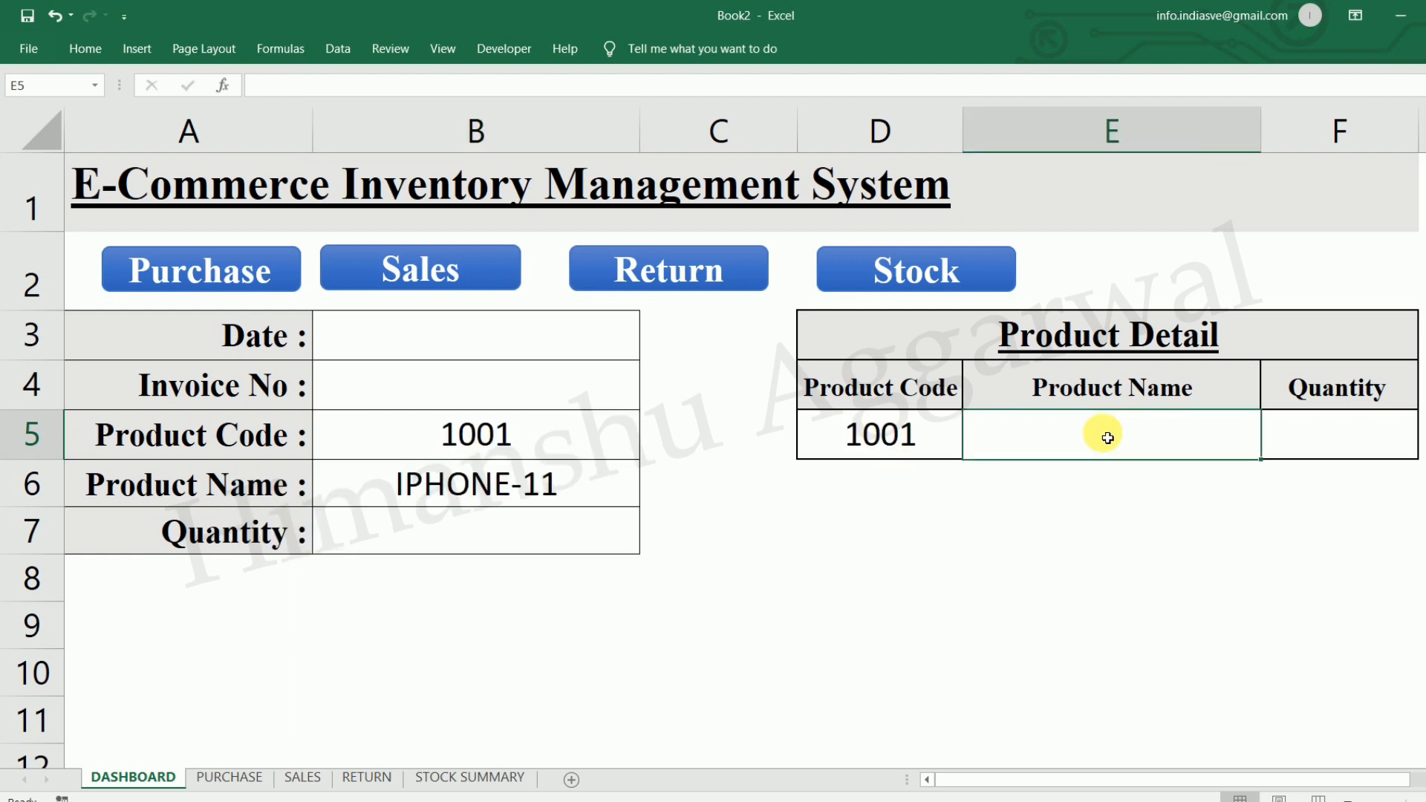
type("=IF(\"")
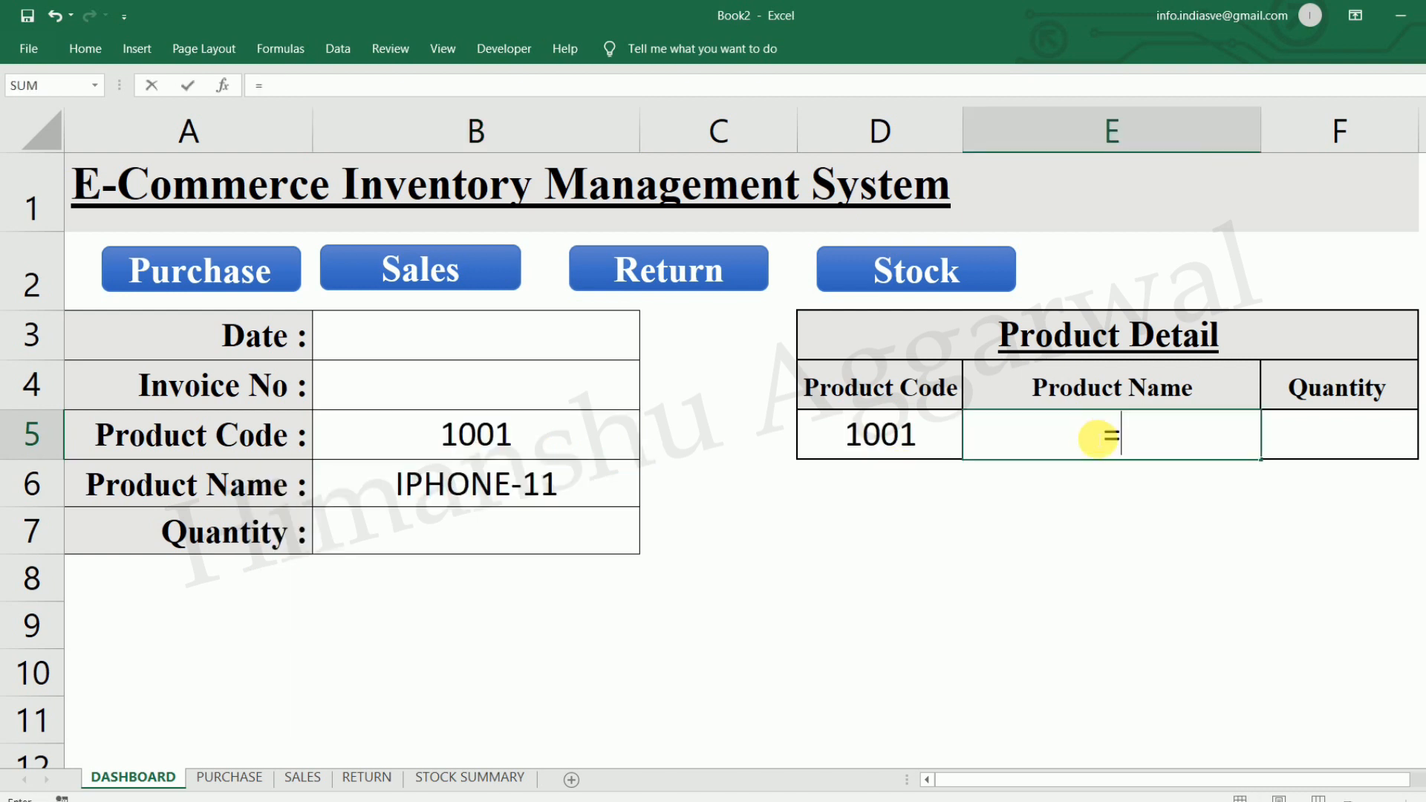
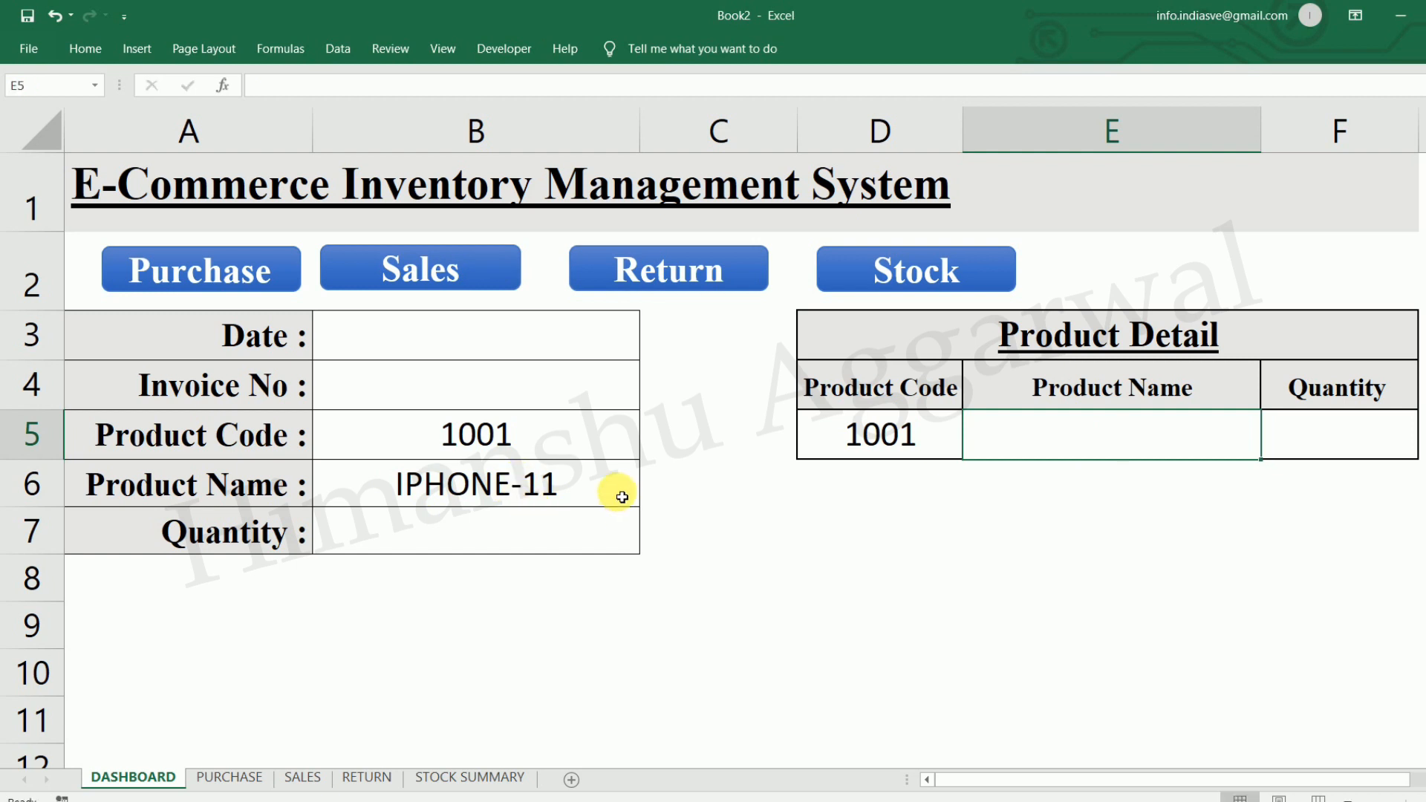
type("IF(")
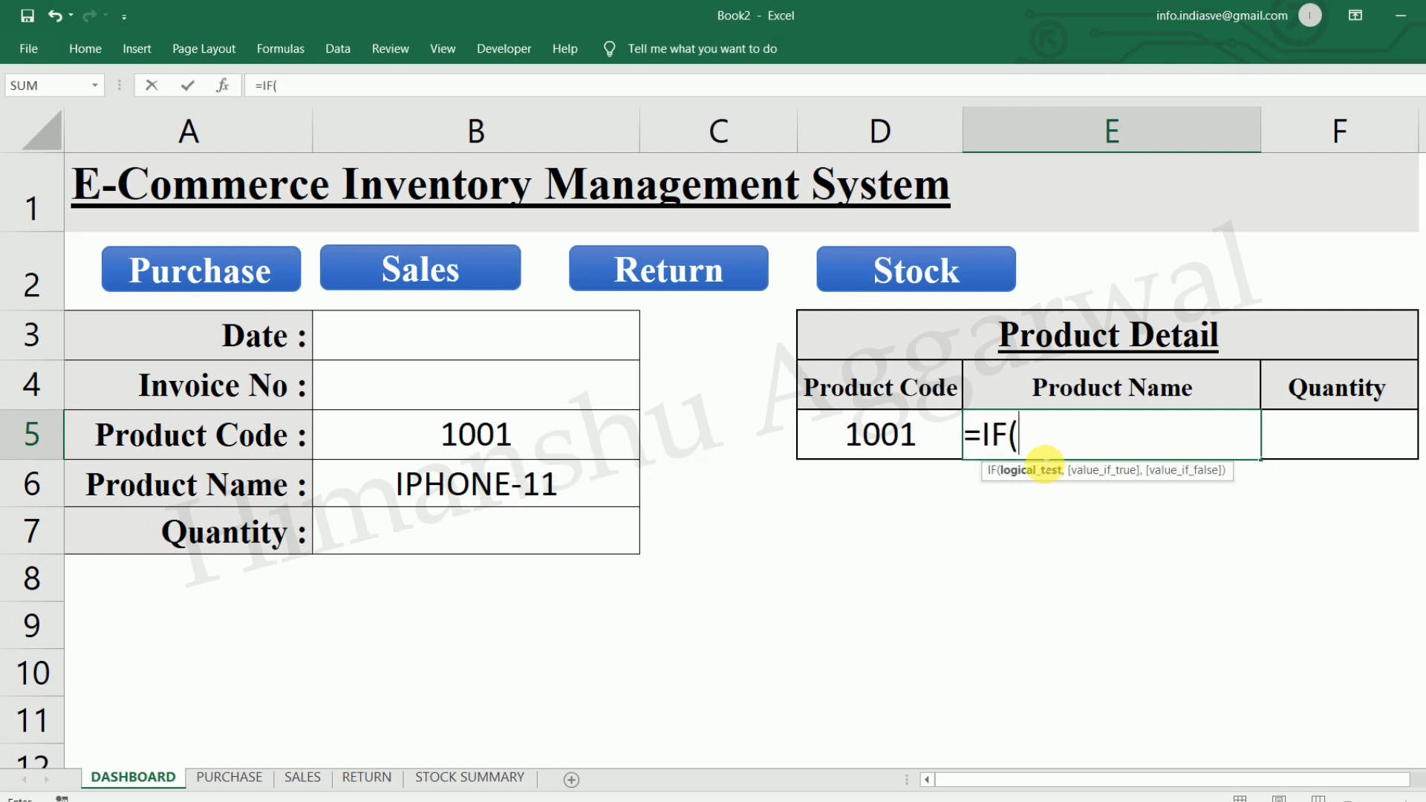
type("\"")
key("BackSpace")
left_click(924, 438)
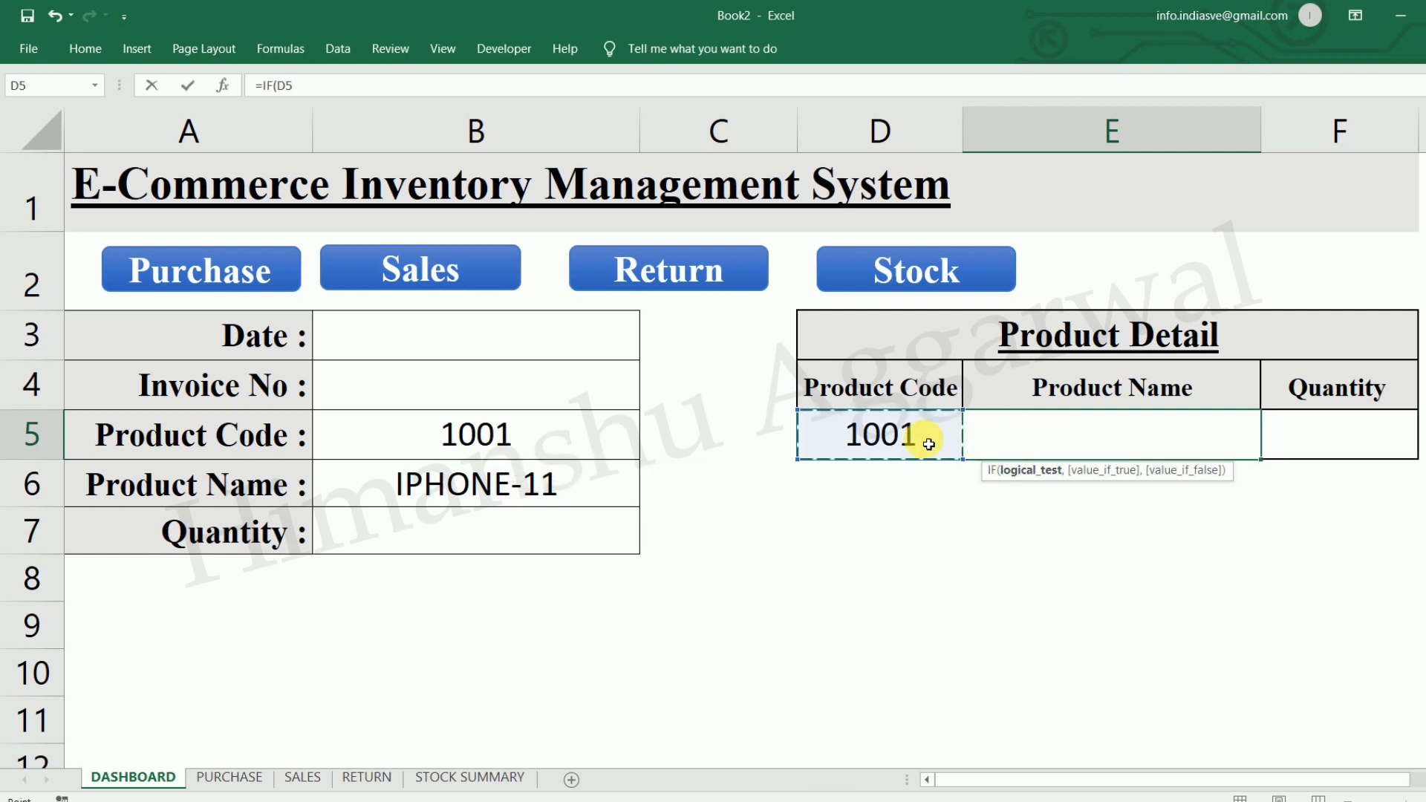
type("=")
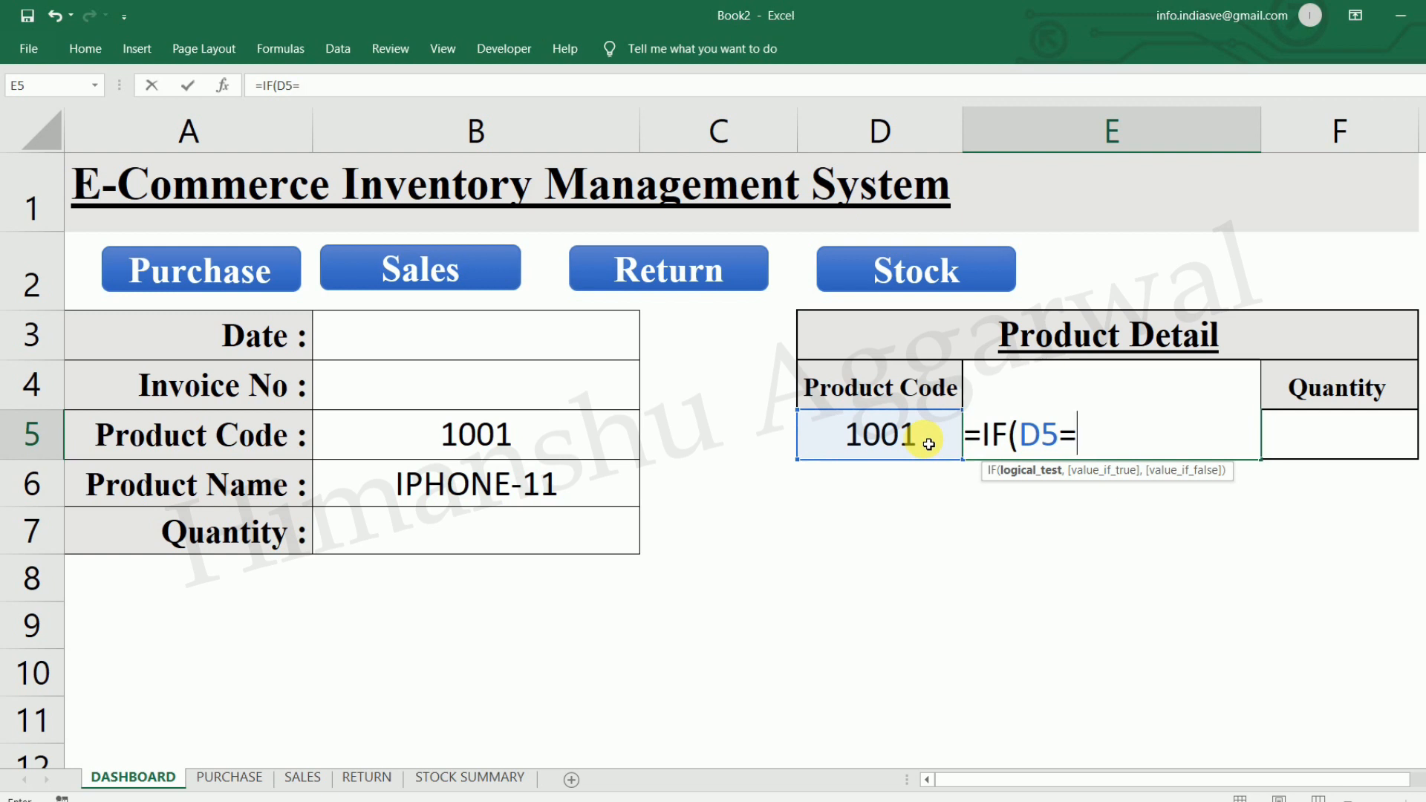
type("\"\",\"\",")
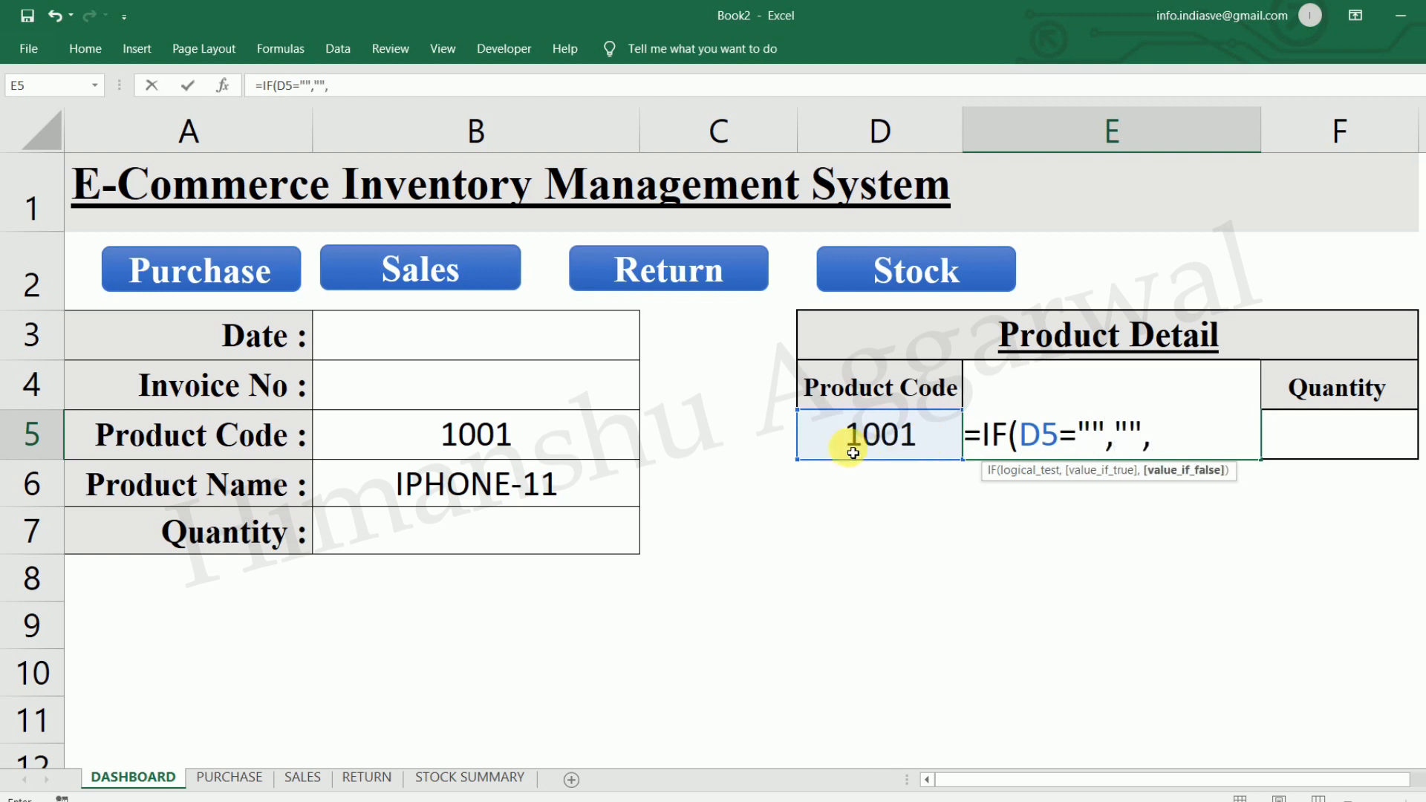
left_click(601, 486)
type(")")
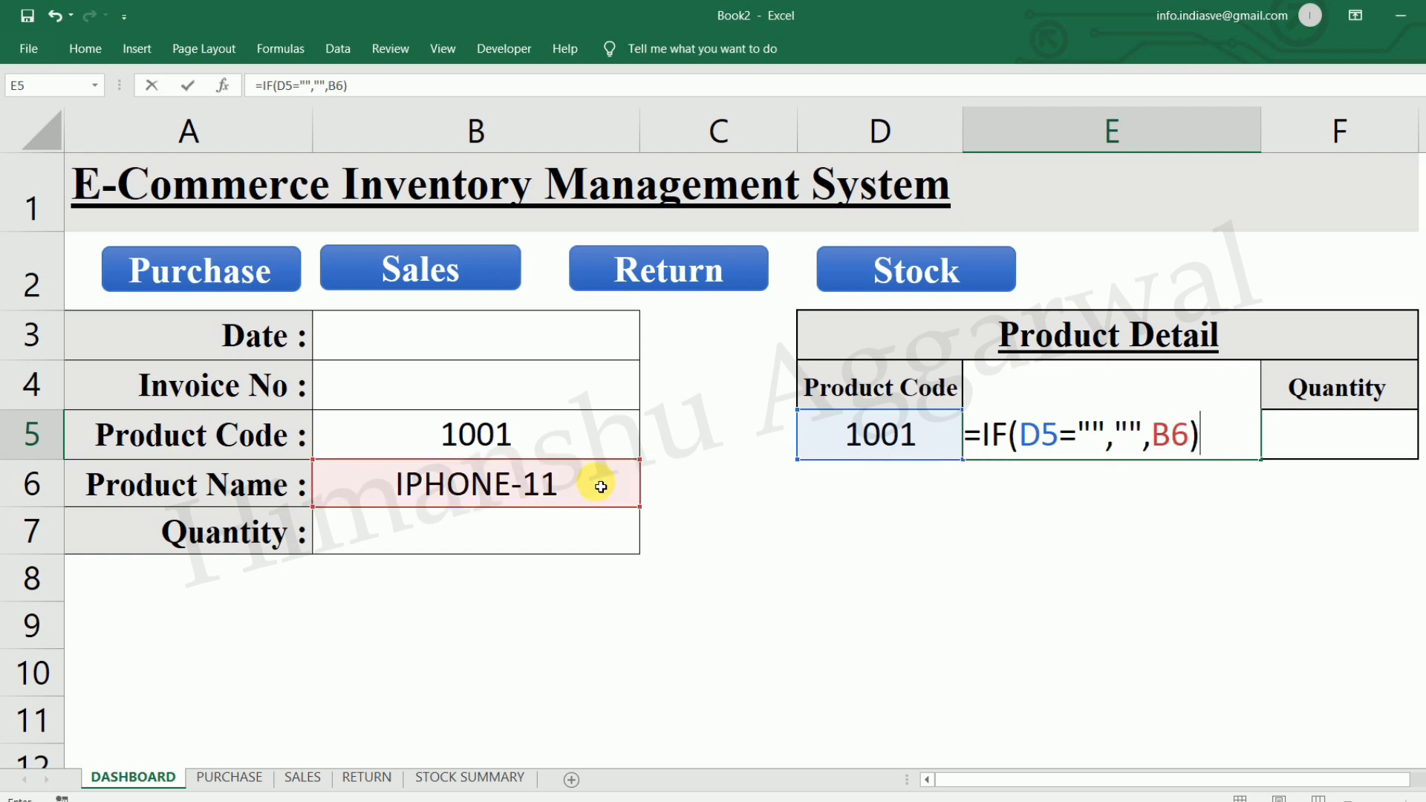
key("Return")
left_click(1156, 446)
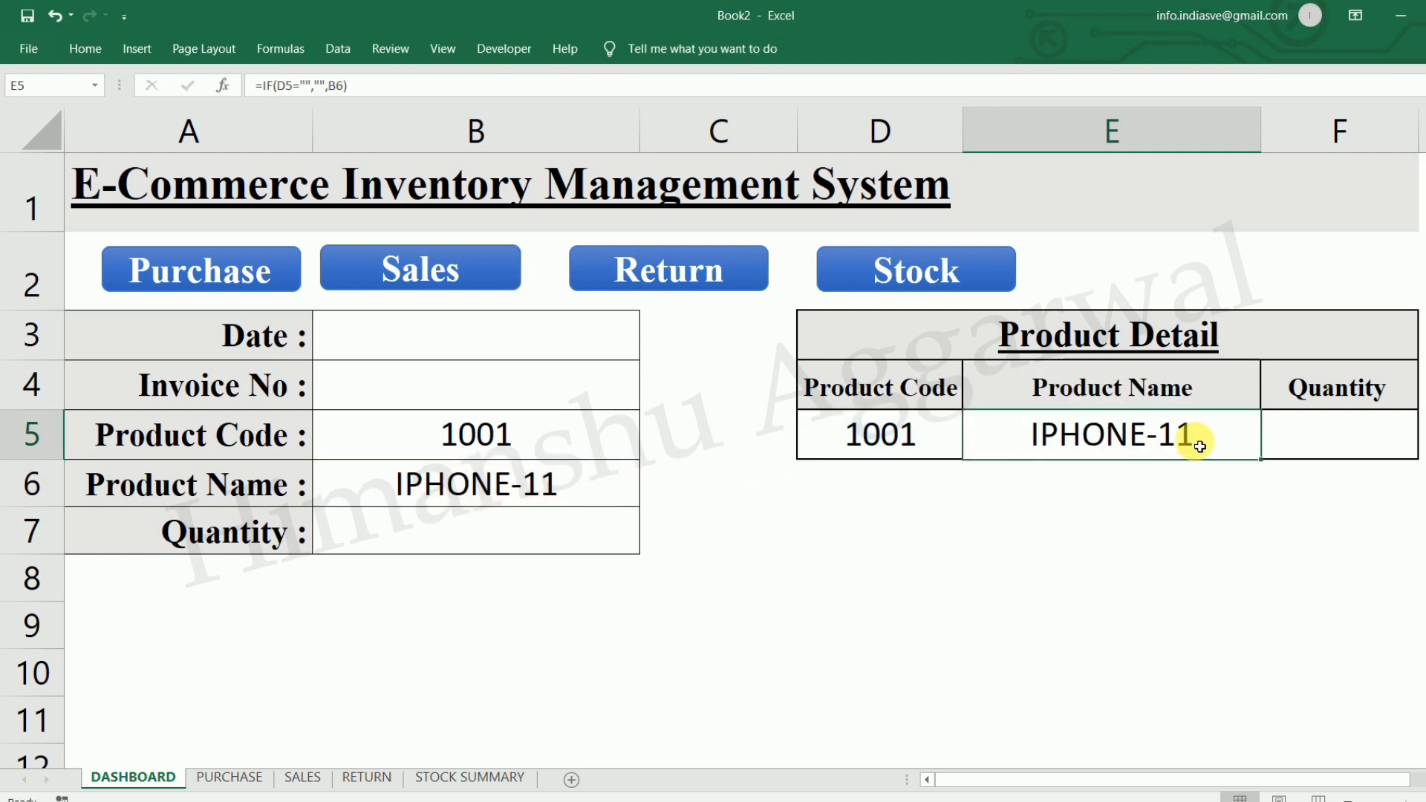
Enter =VLOOKUP(D5,Table2[[Product Code ]:[Net Qty]],6,FALSE) in the Quantity cell F5 of the Product Detail table.
left_click(1297, 433)
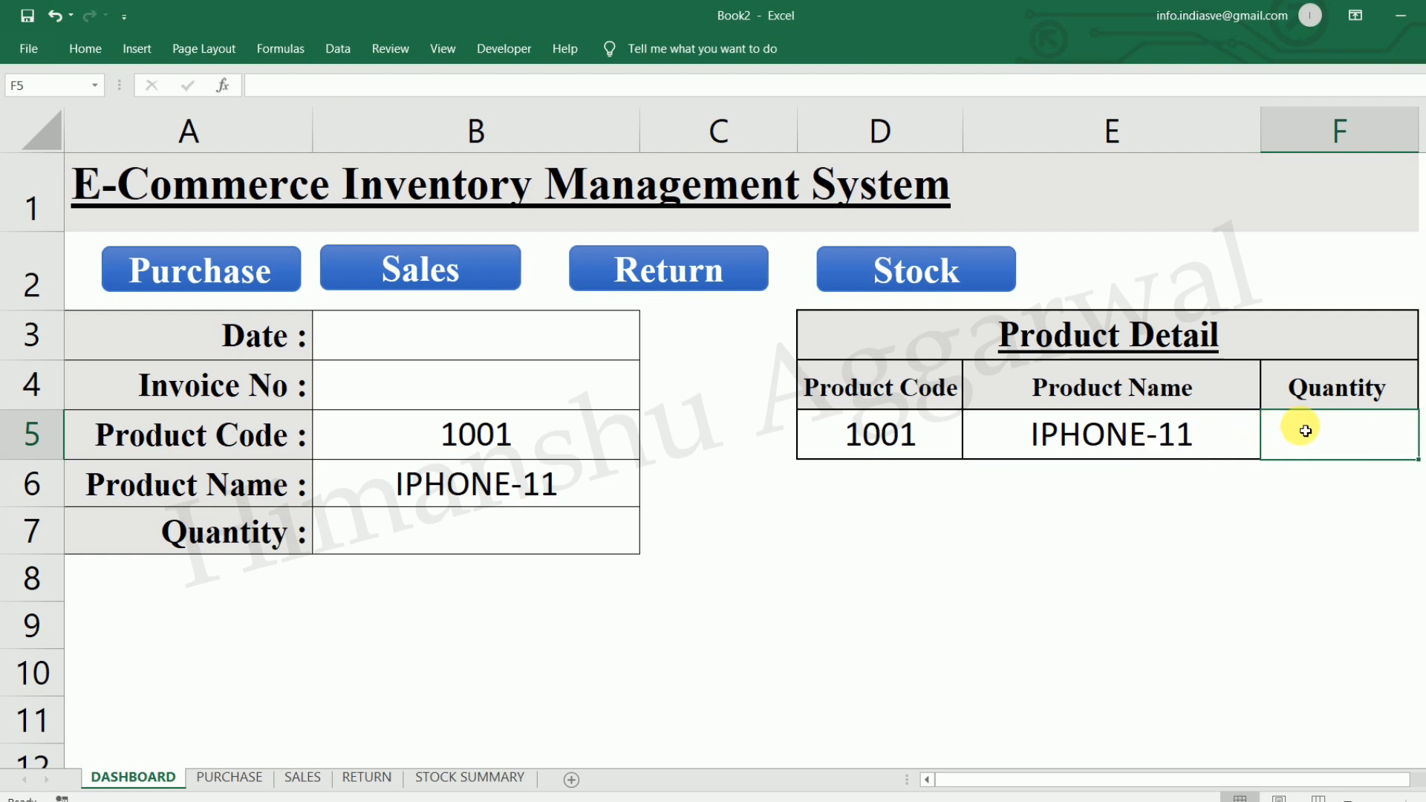
type("=VLOOKUP(")
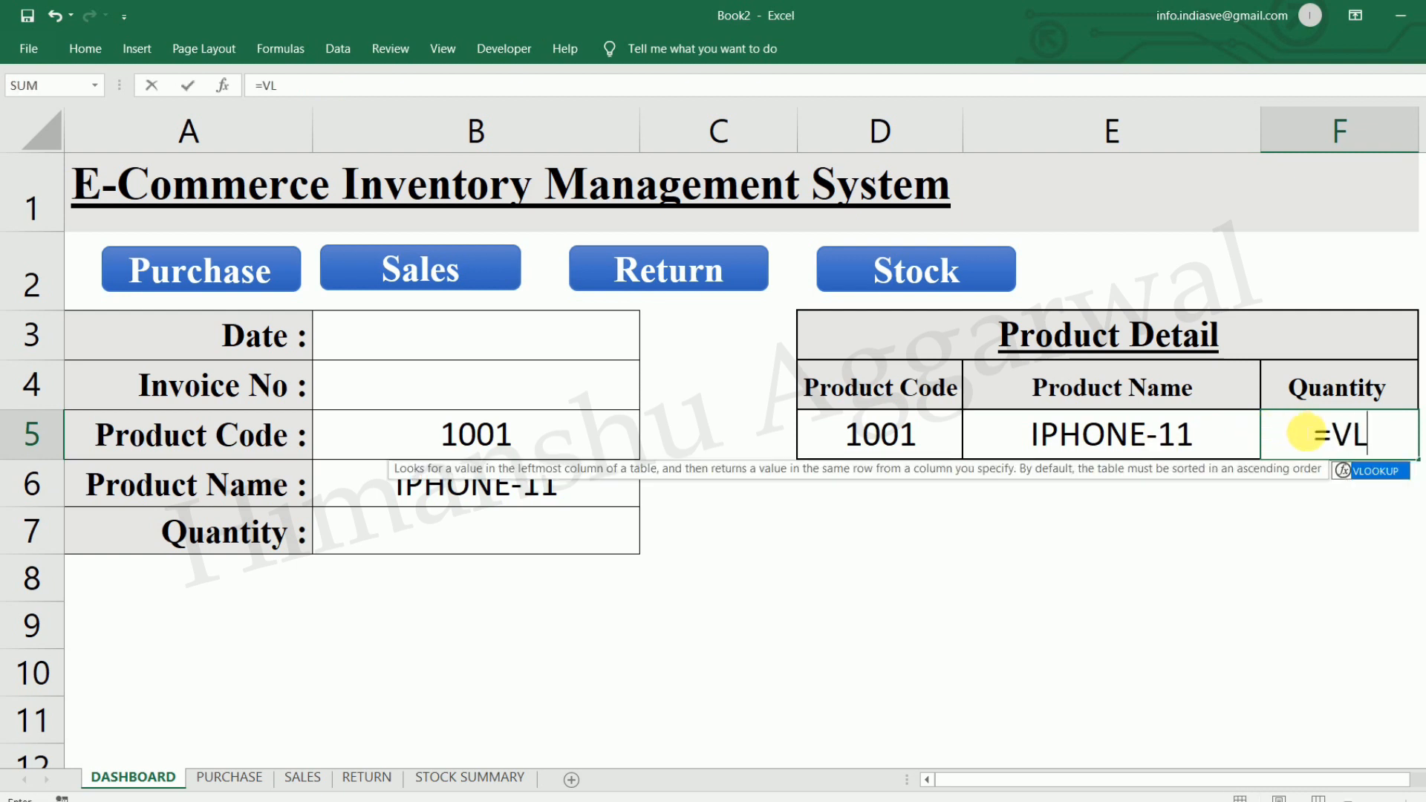
left_click(935, 447)
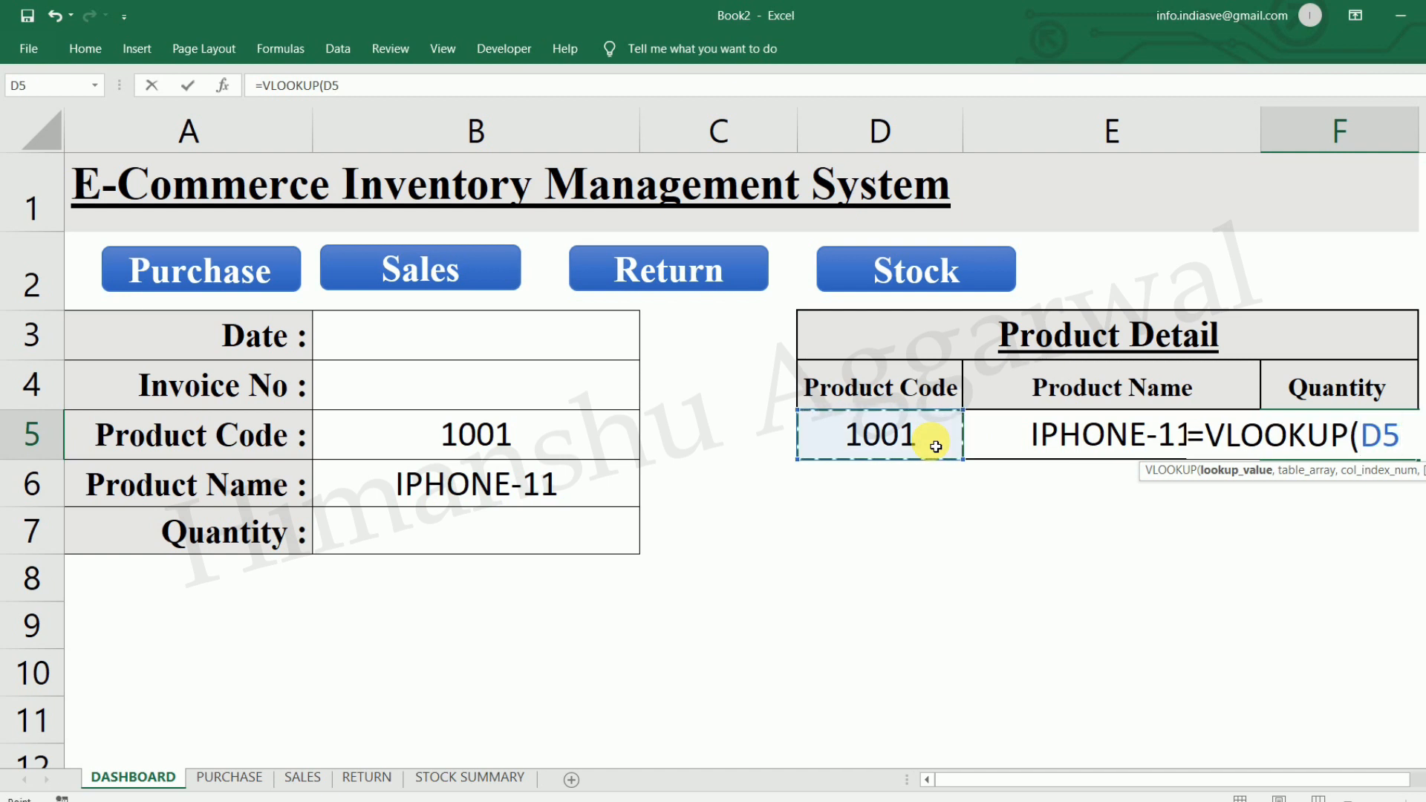
type(",")
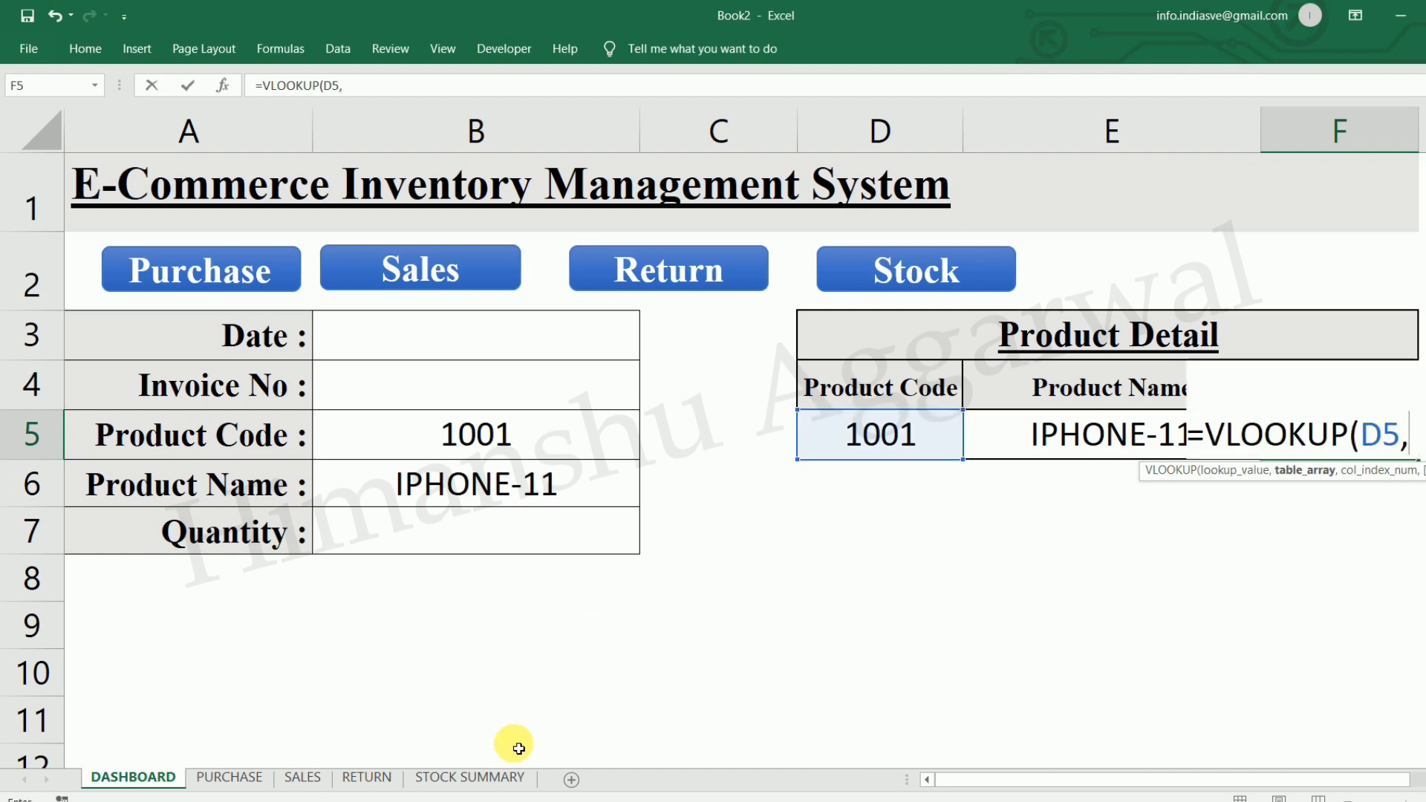
left_click(470, 777)
left_click_drag(290, 278, 1242, 681)
type(",")
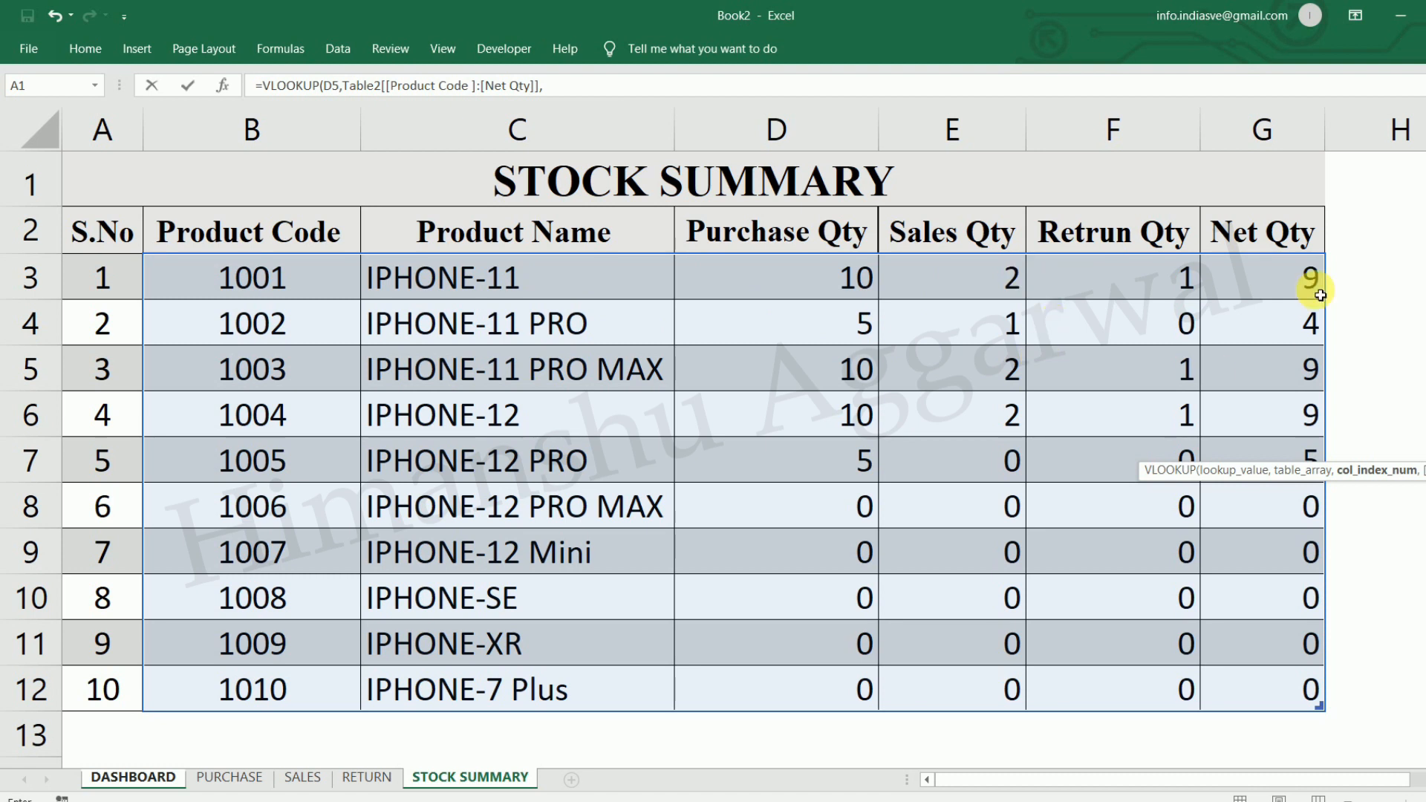
type(",")
key("Down")
key("Tab")
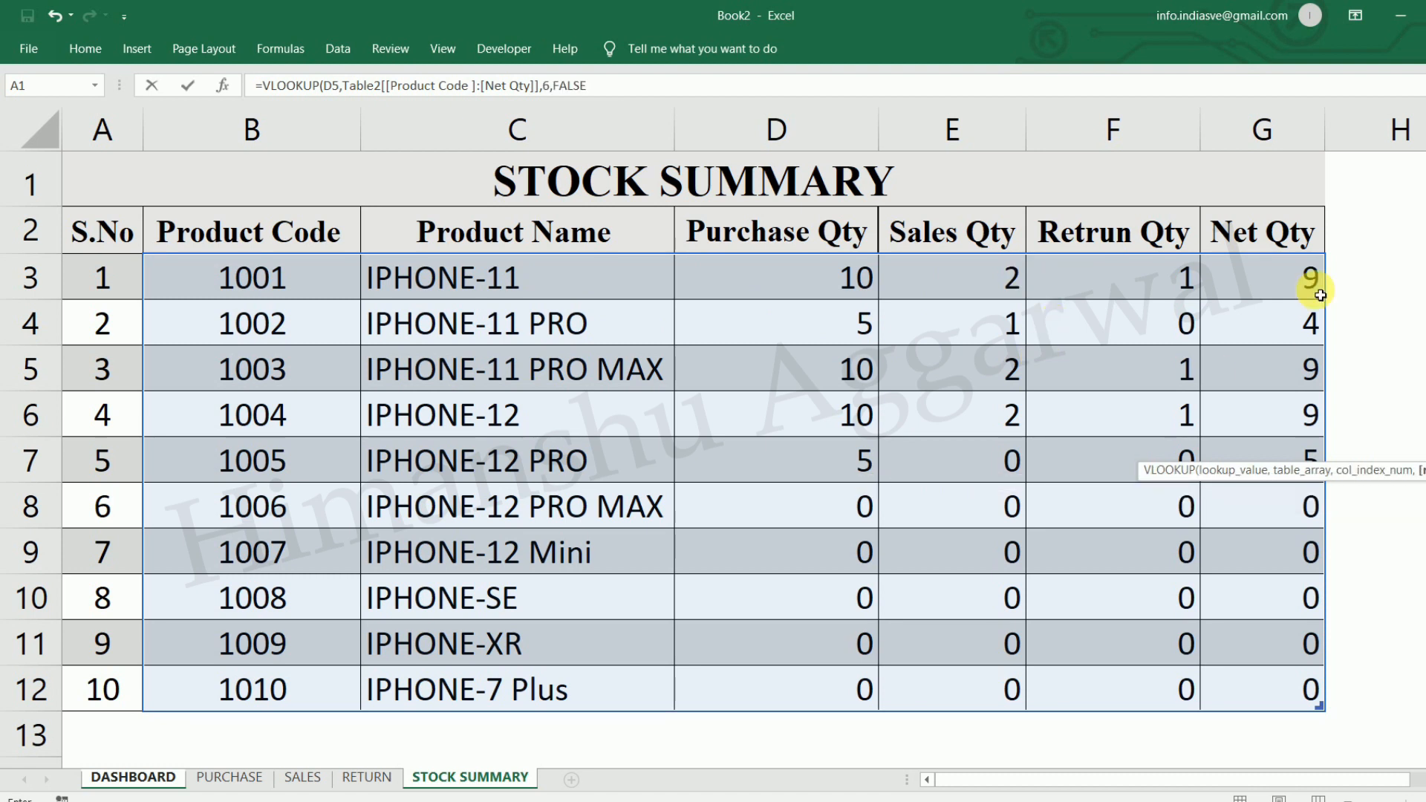
key("Return")
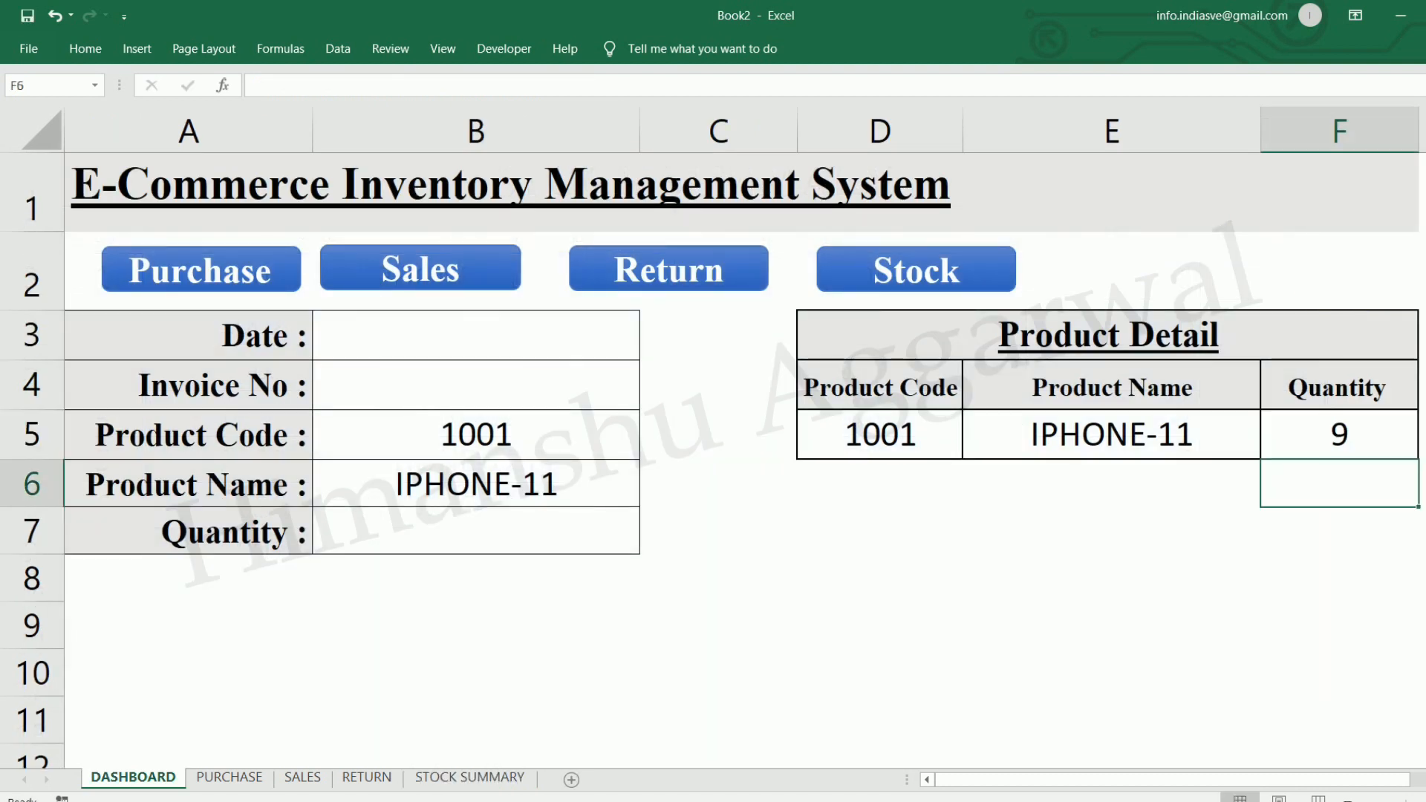
Test the quantity lookup by picking product code 1002 in B5 and comparing it with the Net Qty on the STOCK SUMMARY sheet.
left_click(935, 445)
left_click(528, 438)
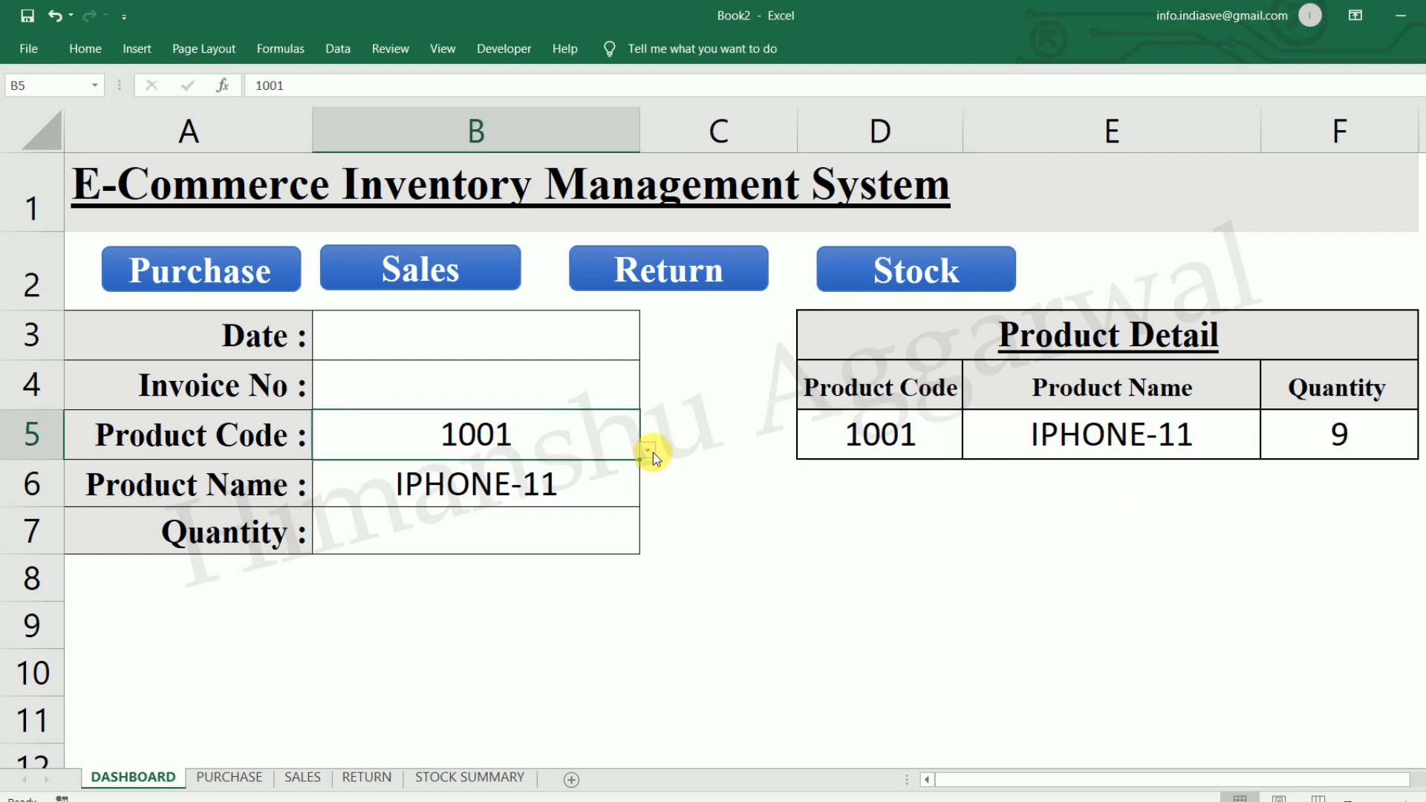
left_click(646, 449)
left_click(461, 499)
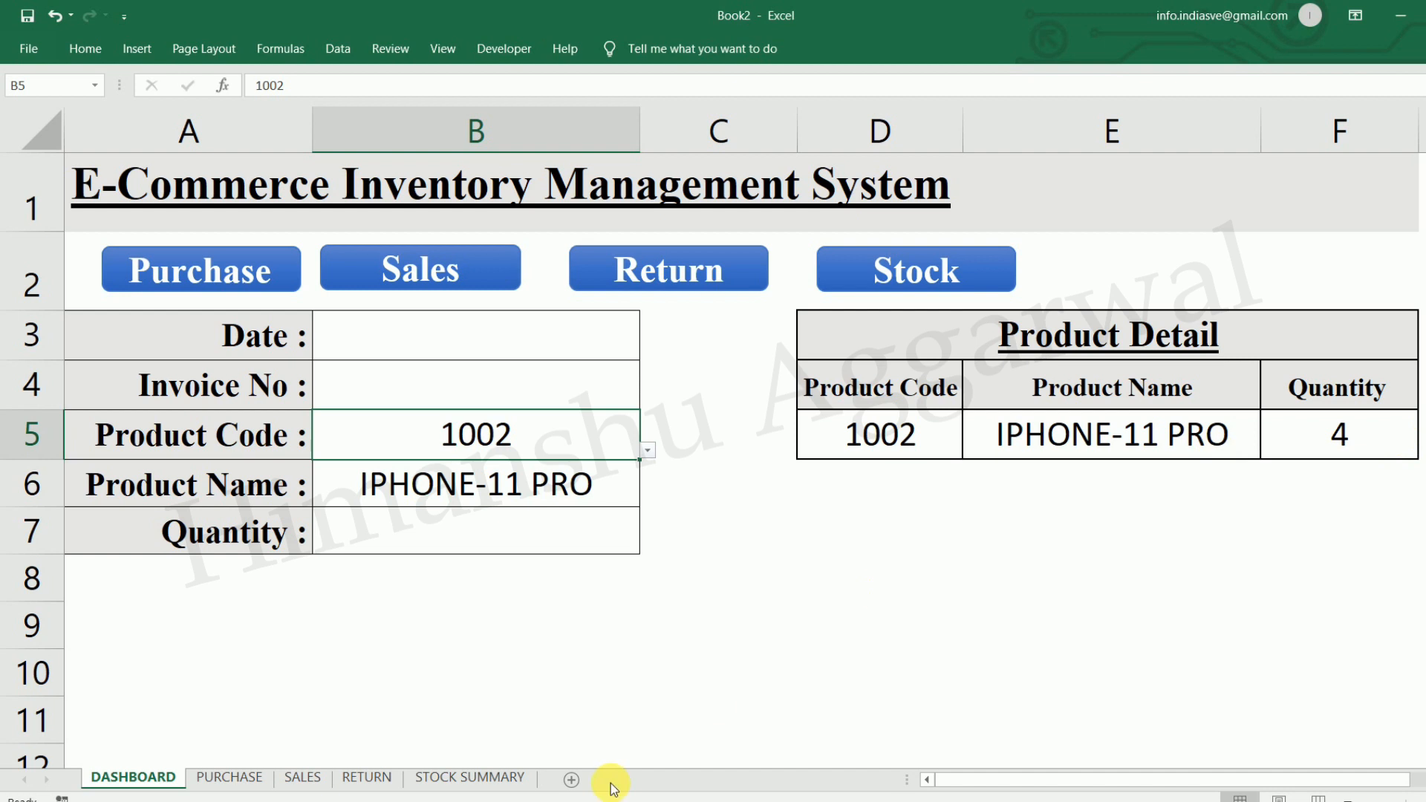
left_click(477, 776)
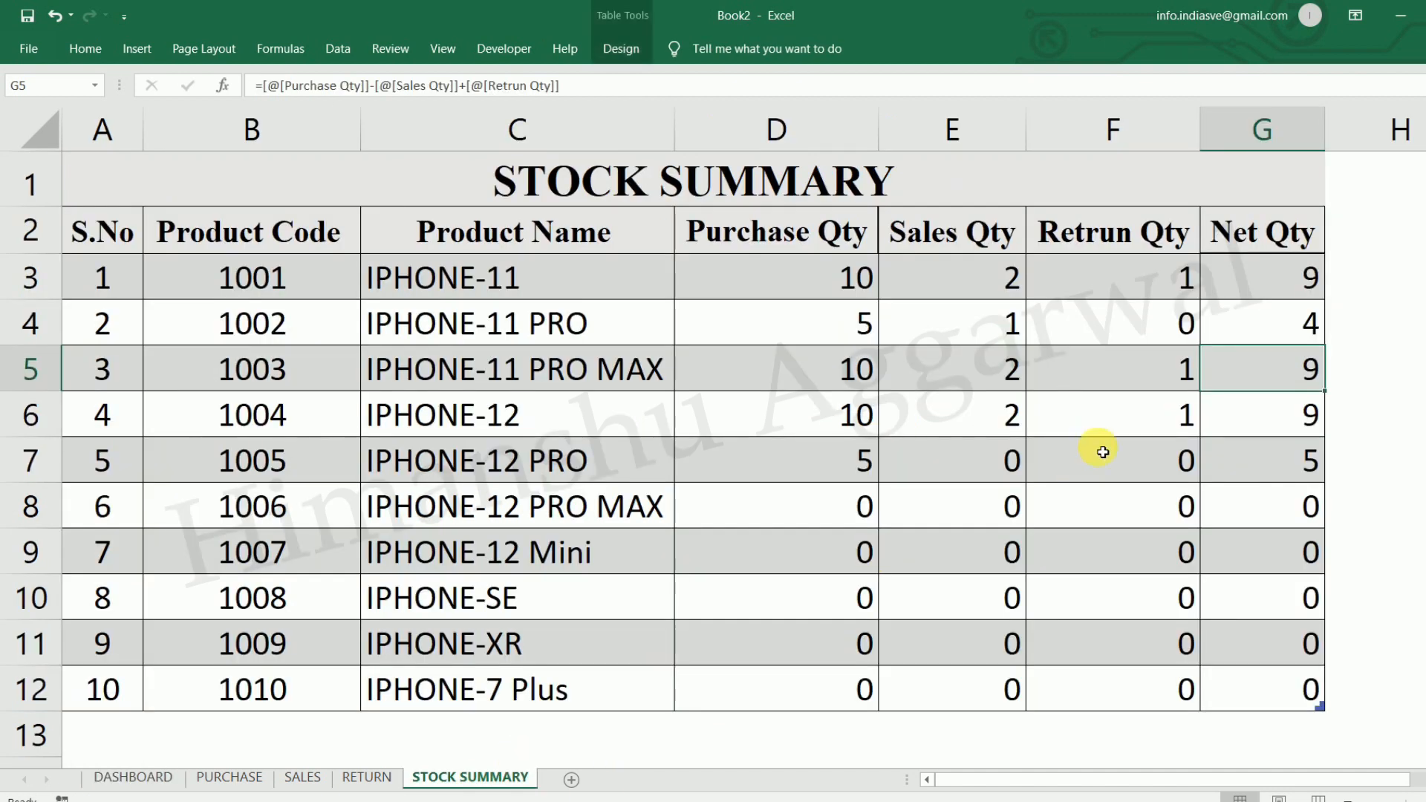
left_click(1286, 328)
left_click(133, 776)
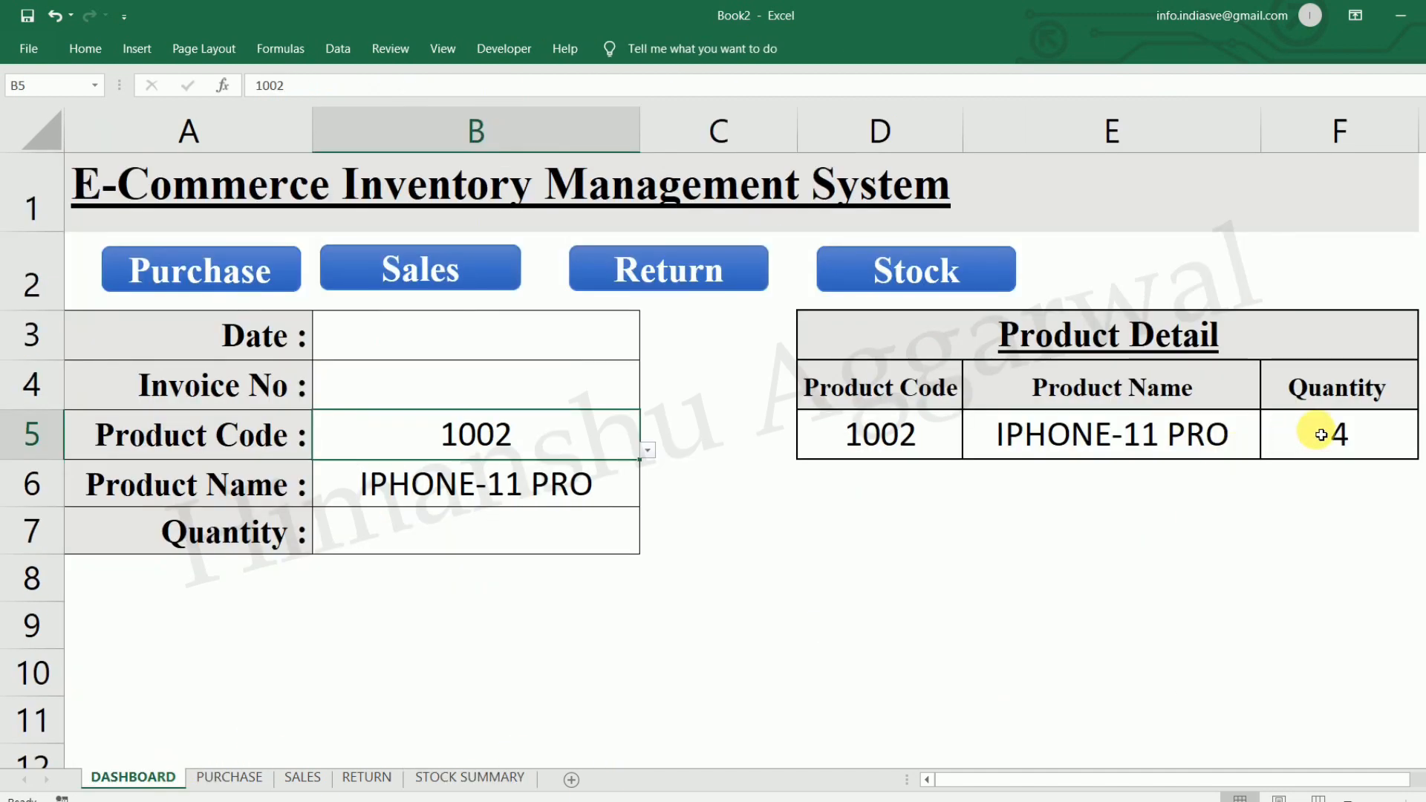
Add a Less Than 5 conditional formatting rule with Light Red Fill with Dark Red Text to Quantity cell F5.
left_click(1322, 435)
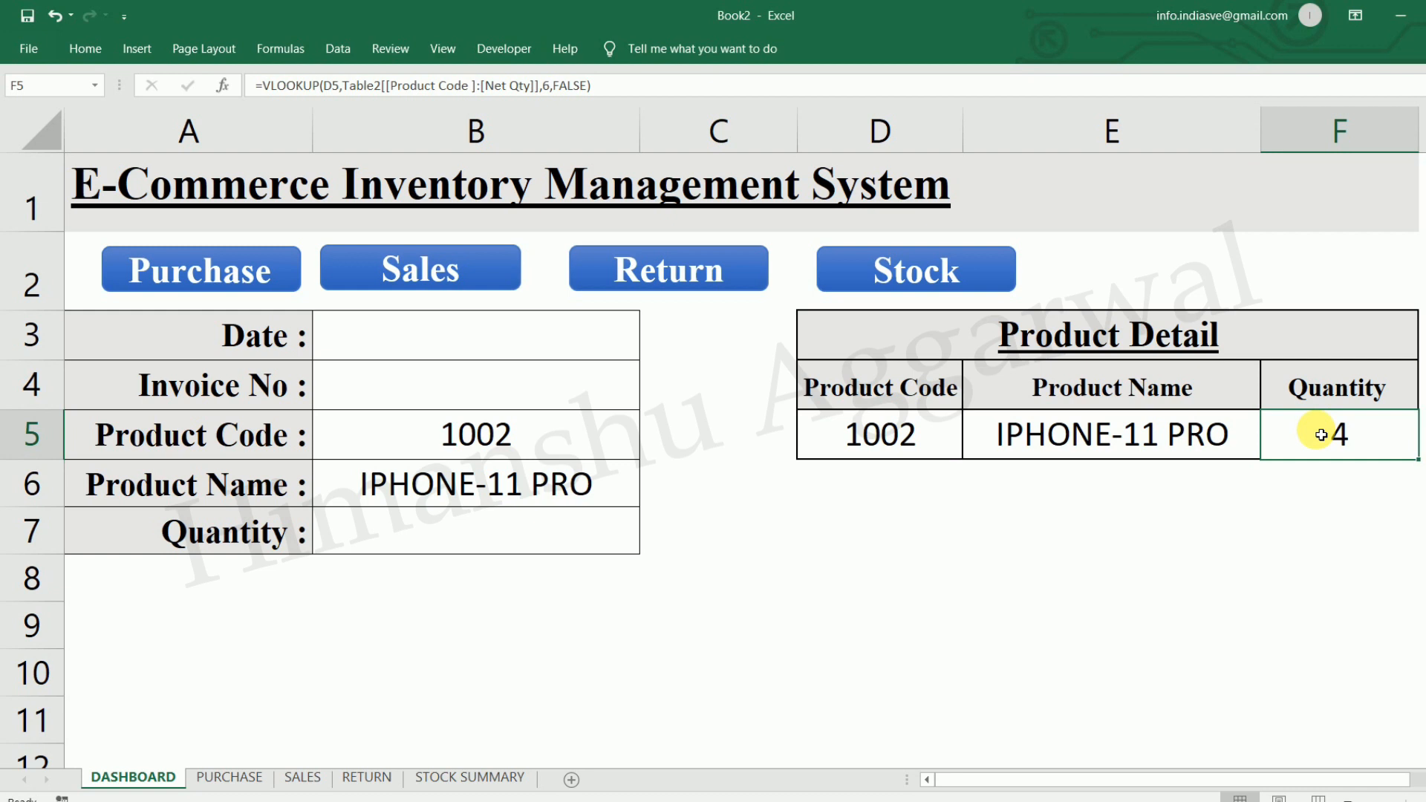
right_click(1322, 435)
left_click(1391, 439)
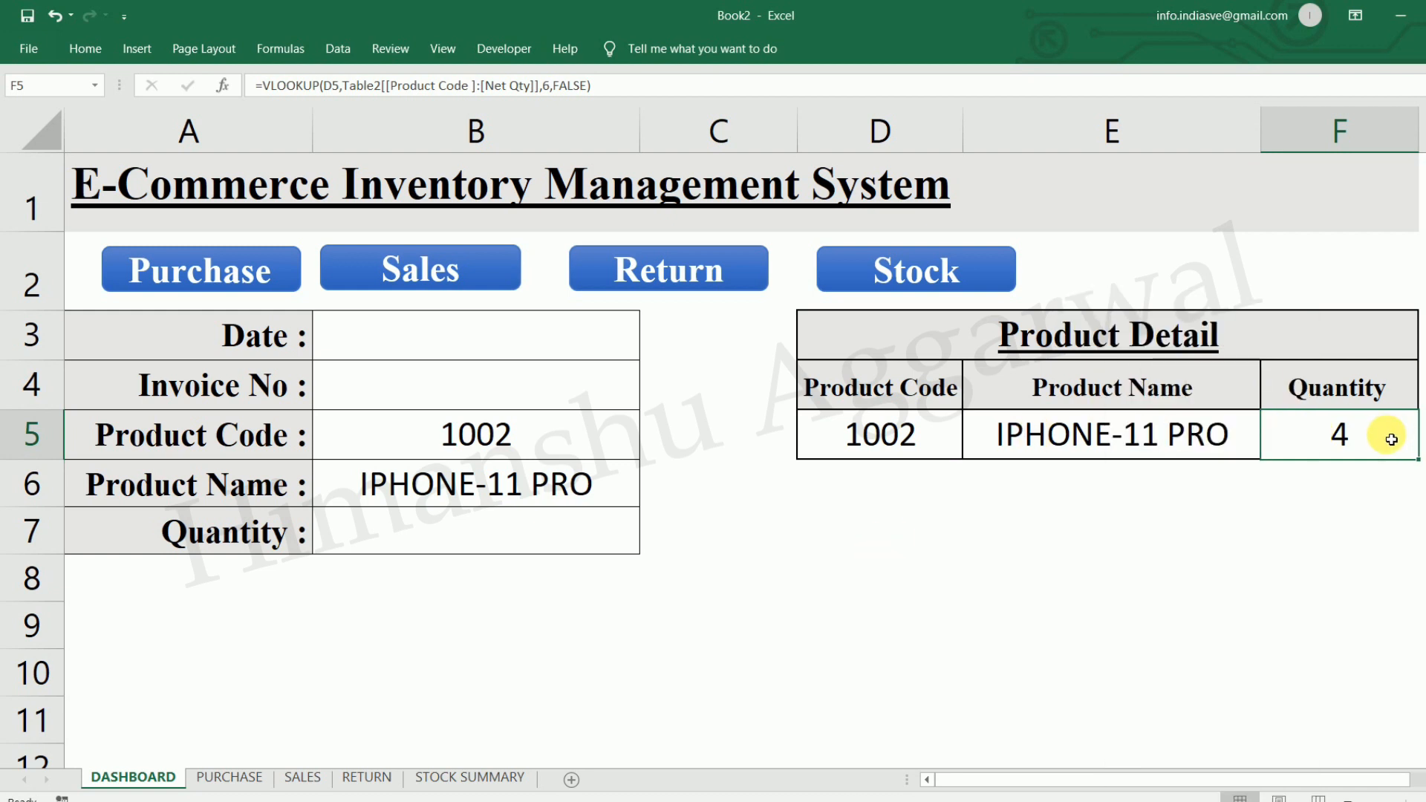
left_click(87, 49)
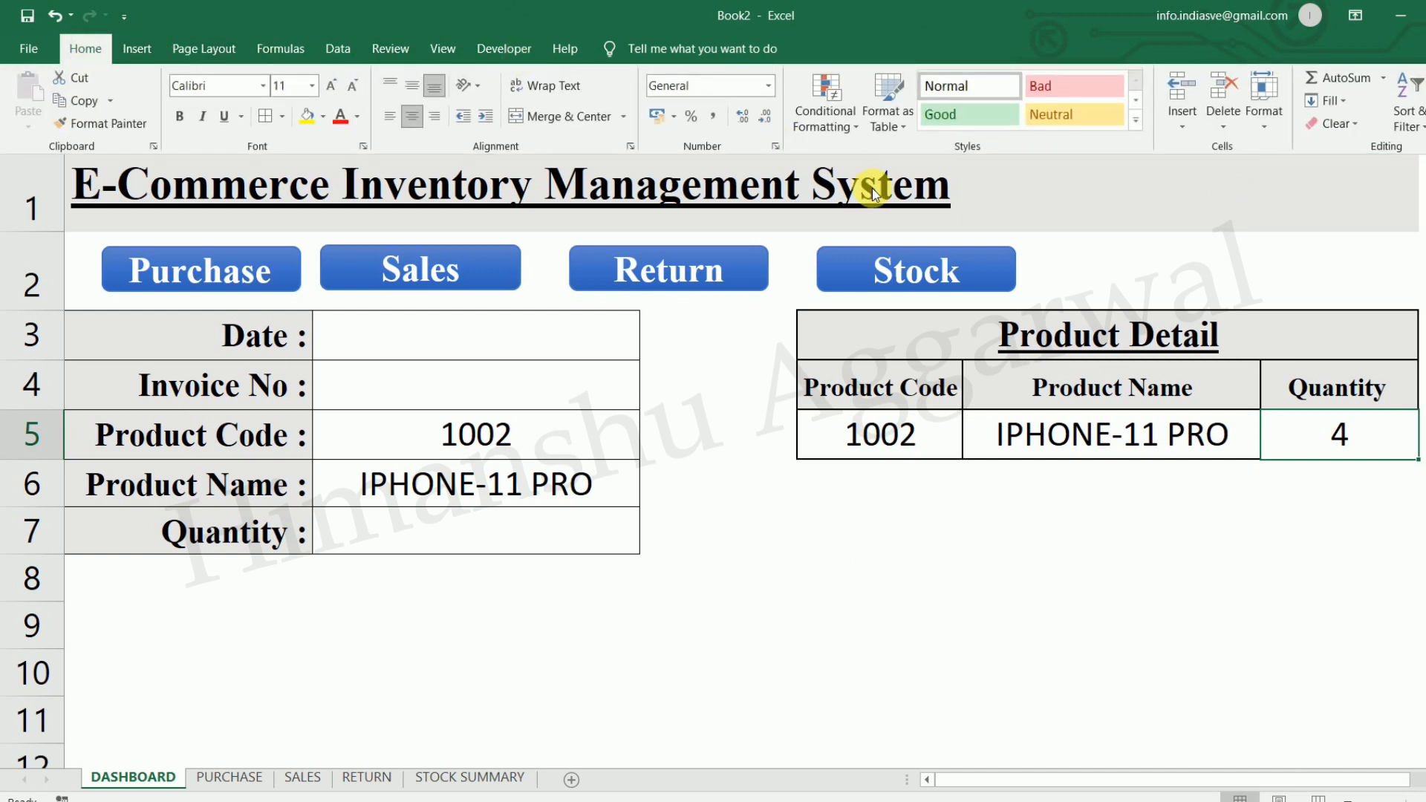
left_click(839, 123)
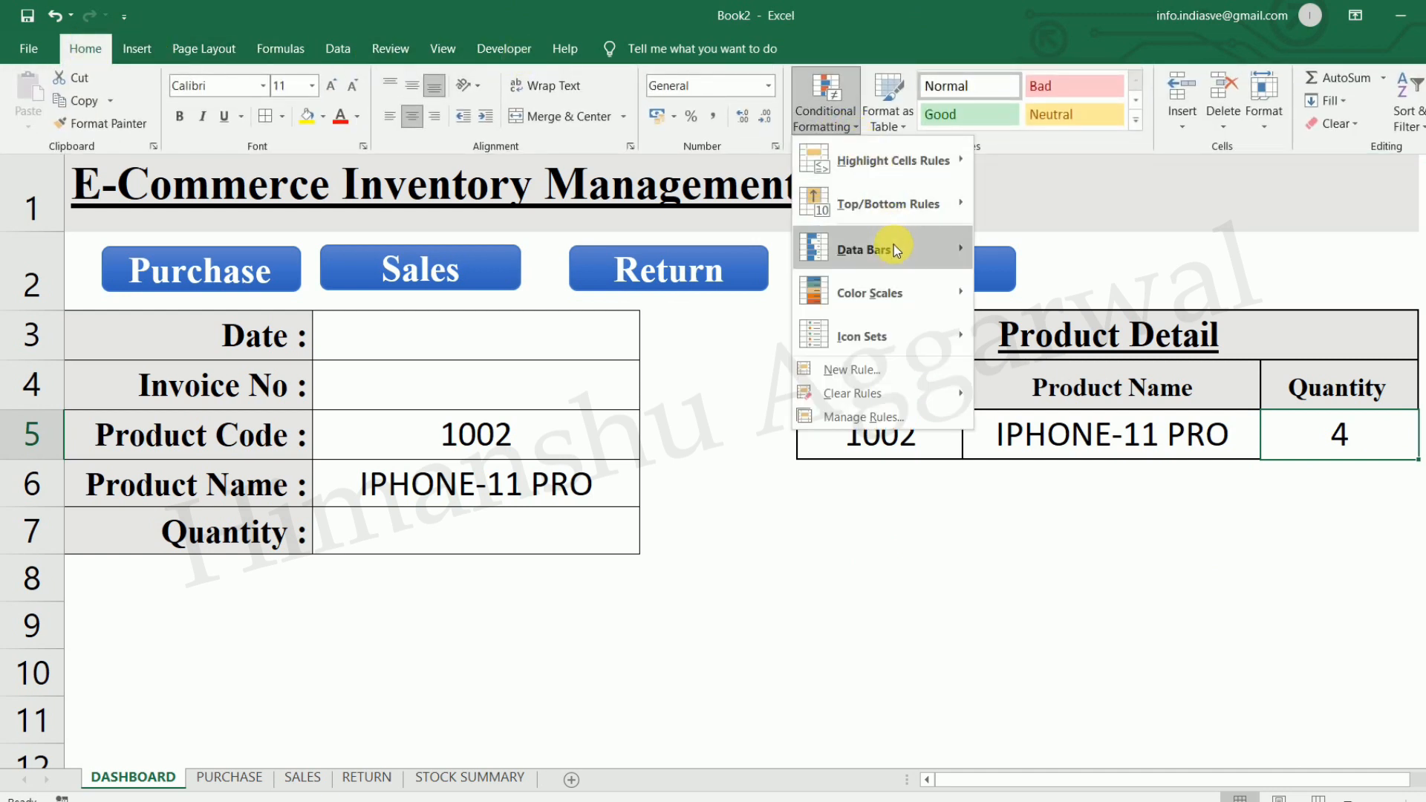
mouse_move(921, 159)
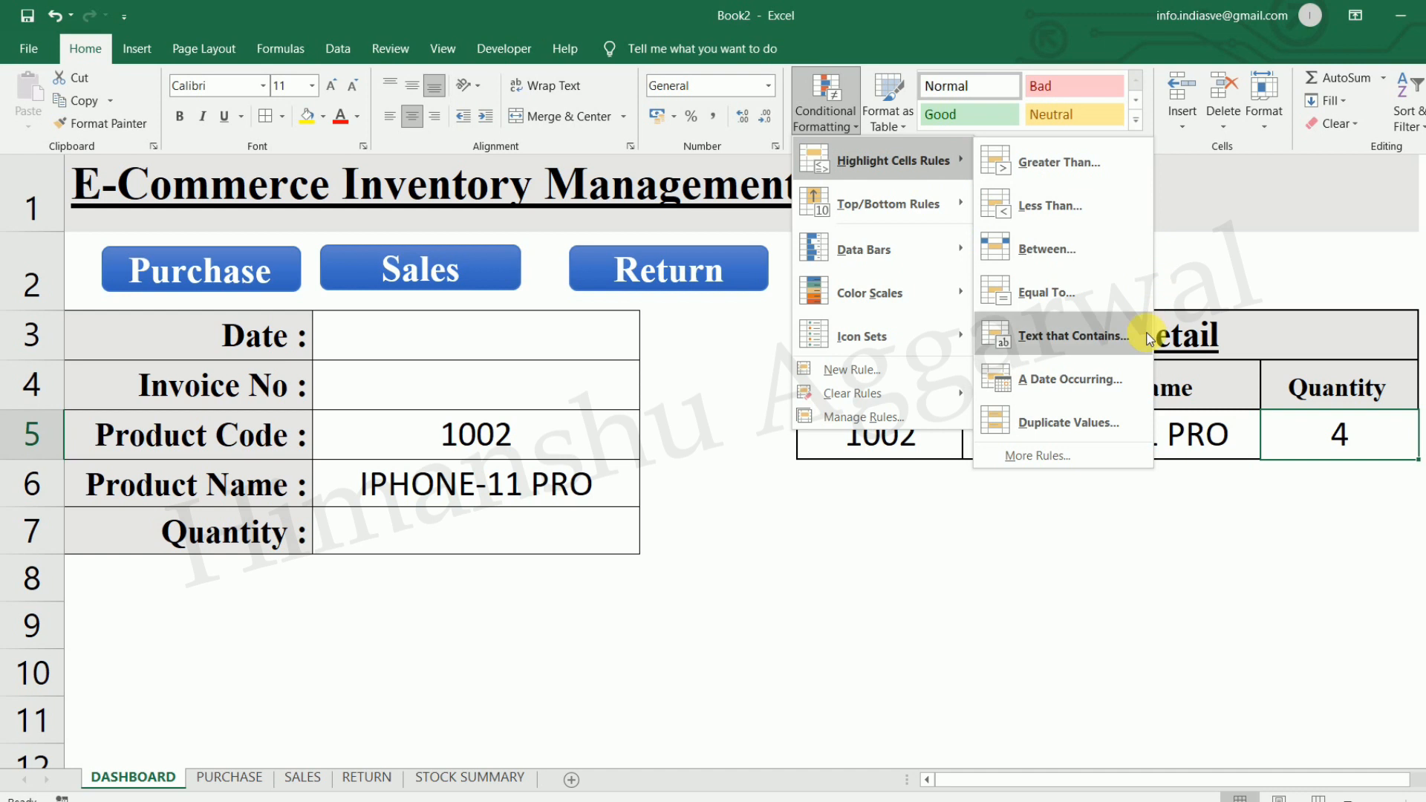
left_click(1085, 207)
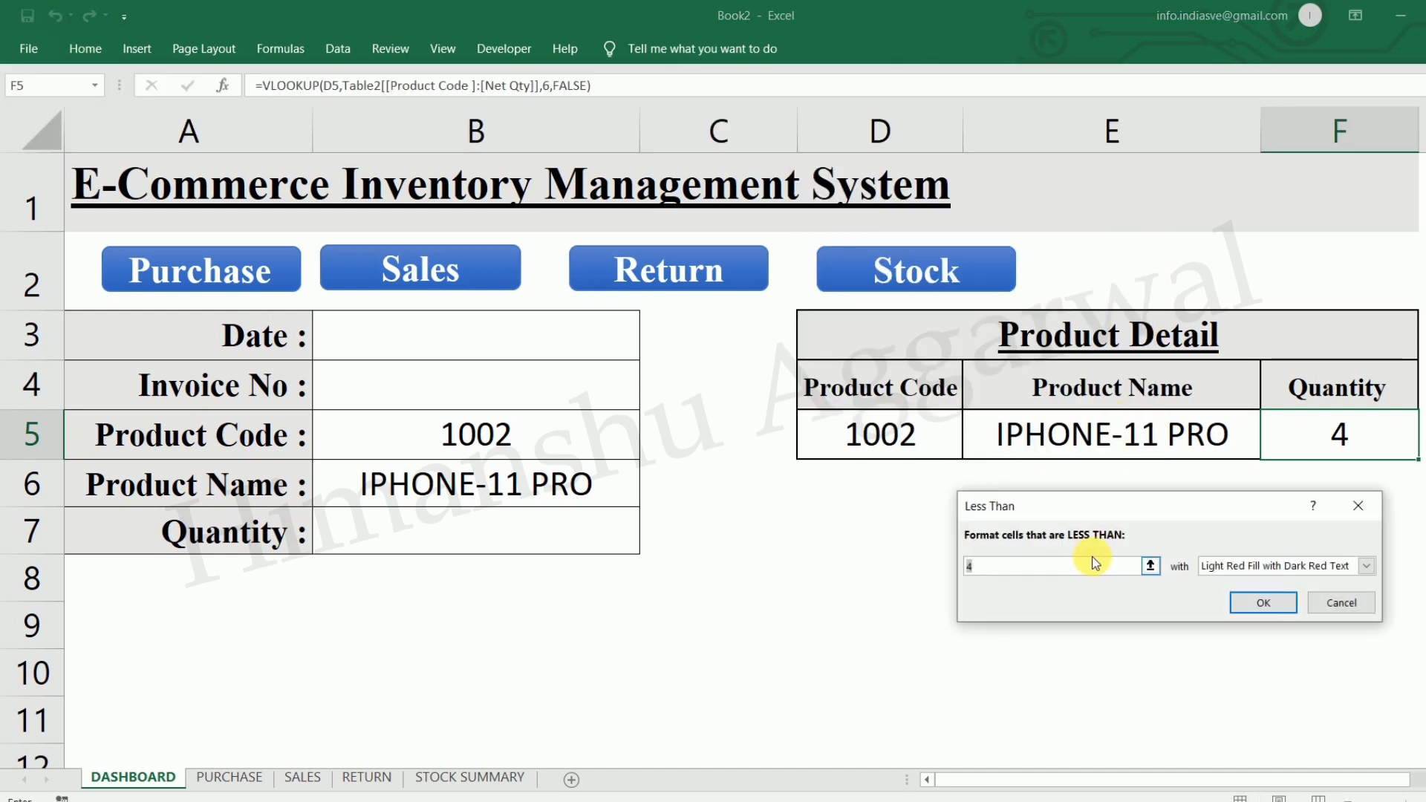
left_click(1026, 568)
type("5")
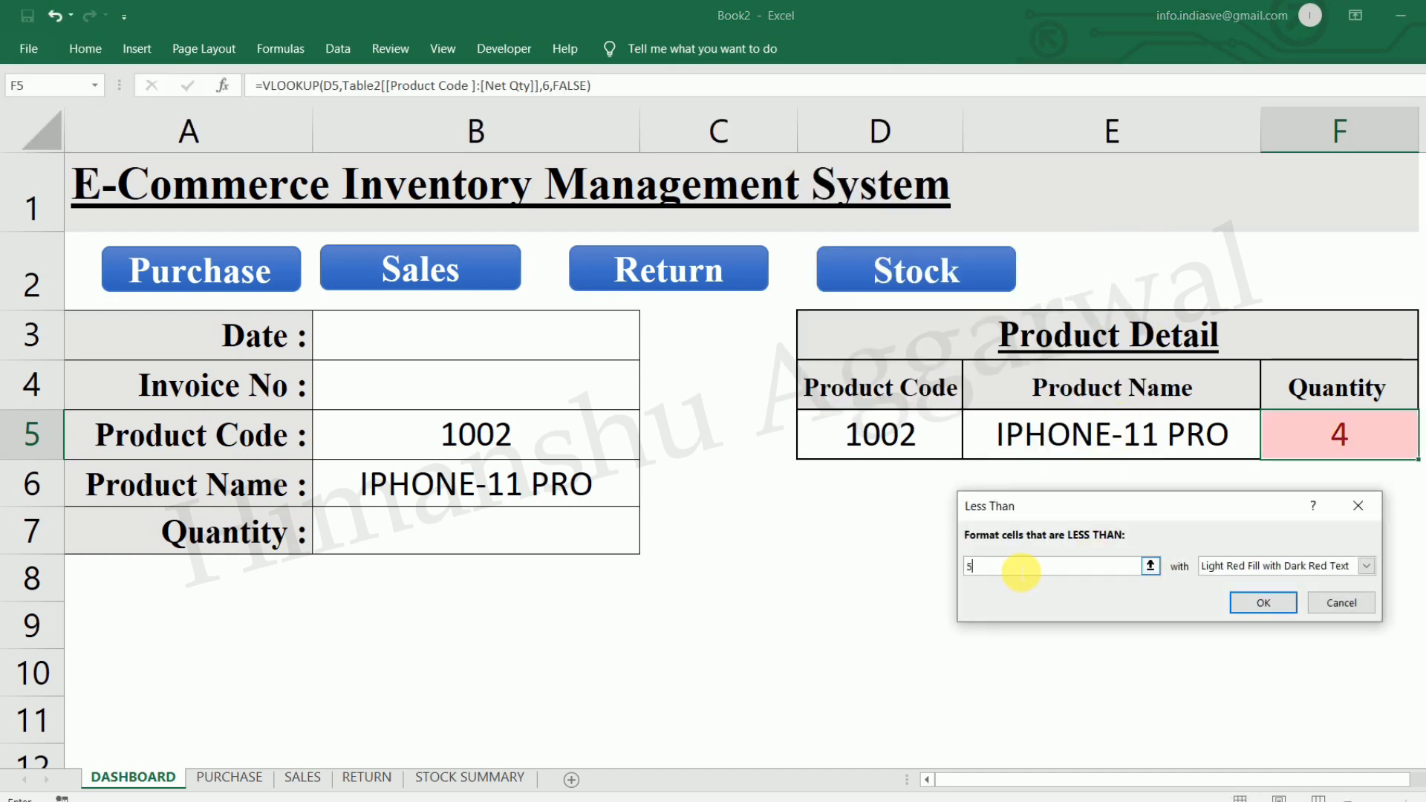
left_click(1267, 602)
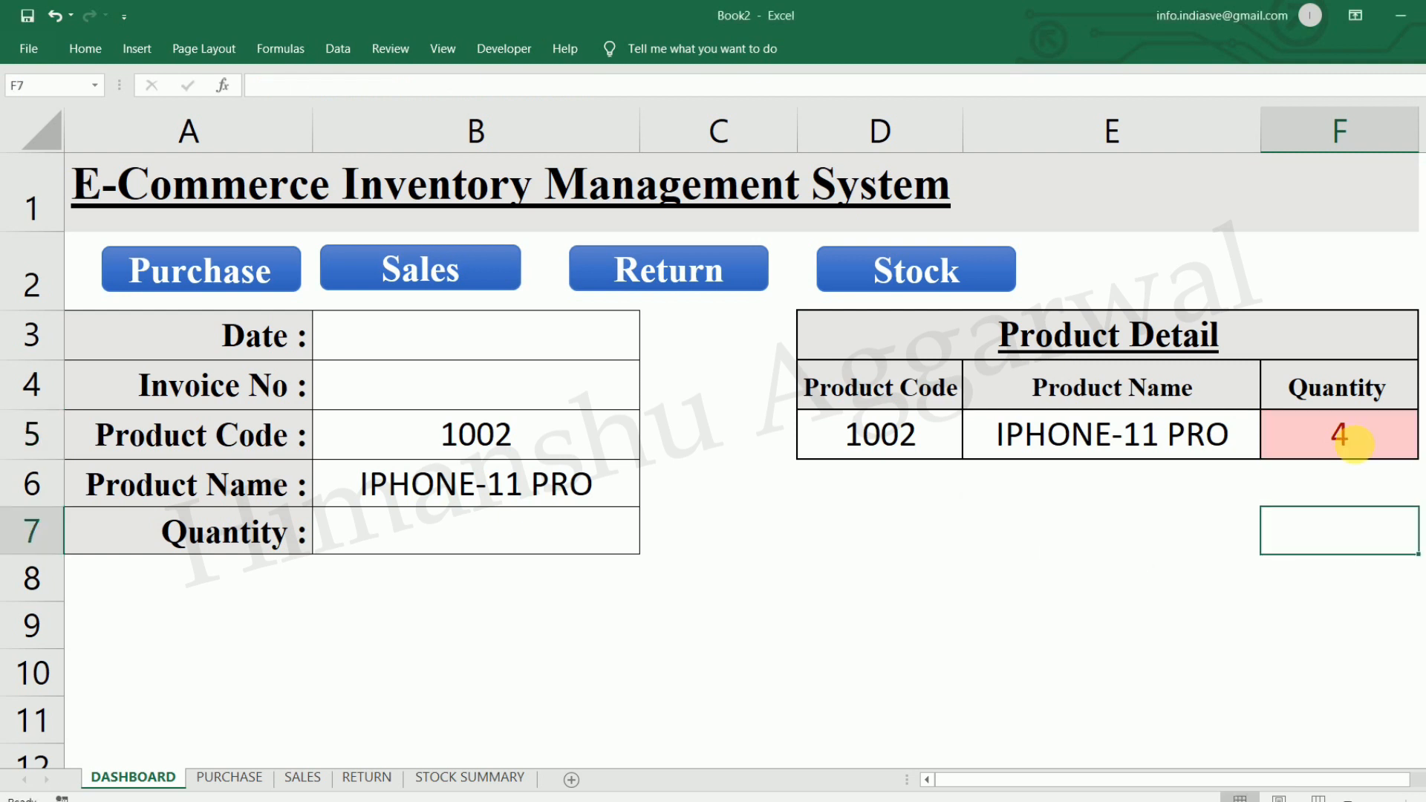
Test the quantity highlighting by switching the entry form's product code to 1001 and back to 1002.
left_click(586, 442)
left_click(647, 450)
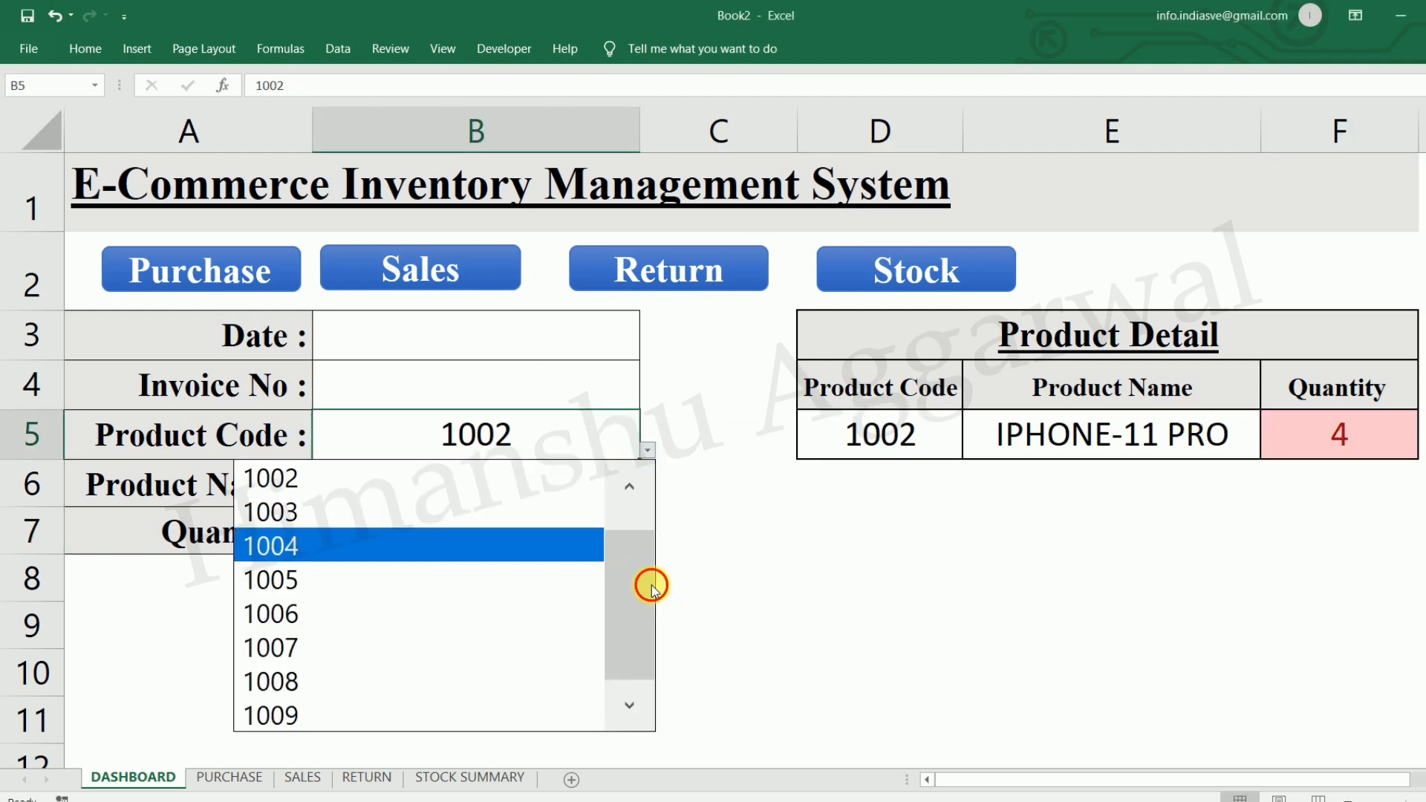
scroll(653, 582, "up", 1)
left_click(456, 489)
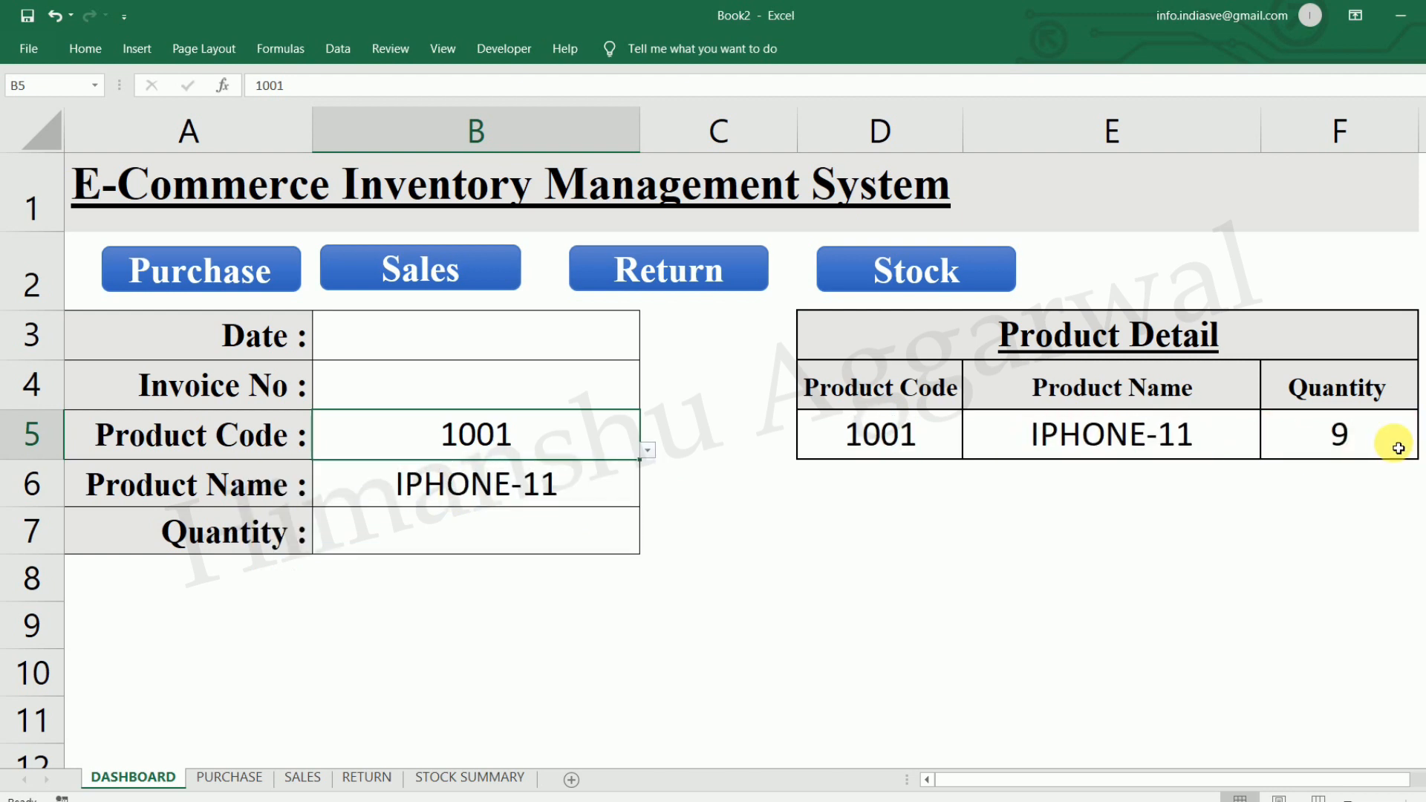
left_click(646, 451)
left_click(309, 508)
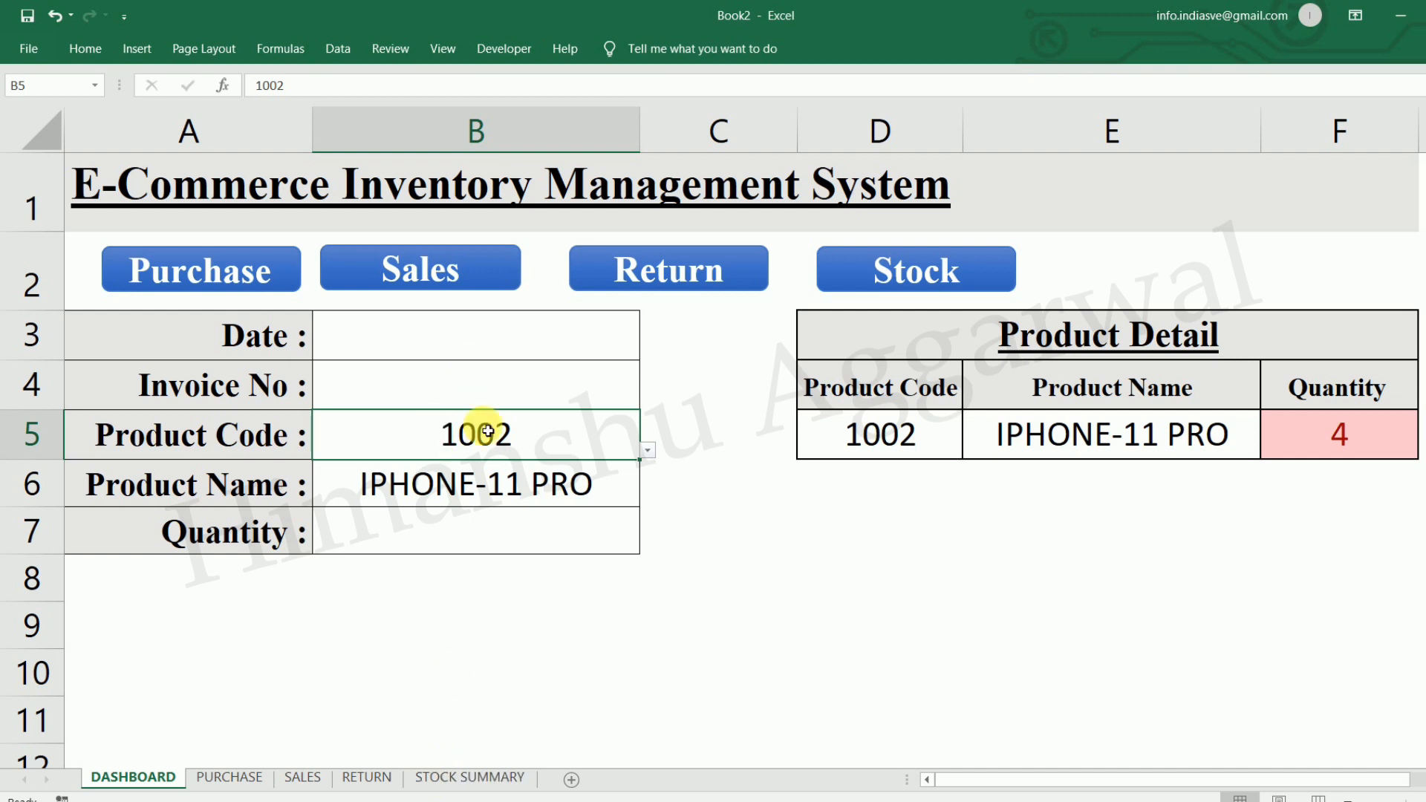
Check the PURCHASE and SALES registers, and clear the product code in B5 on the DASHBOARD.
left_click(249, 786)
left_click(303, 777)
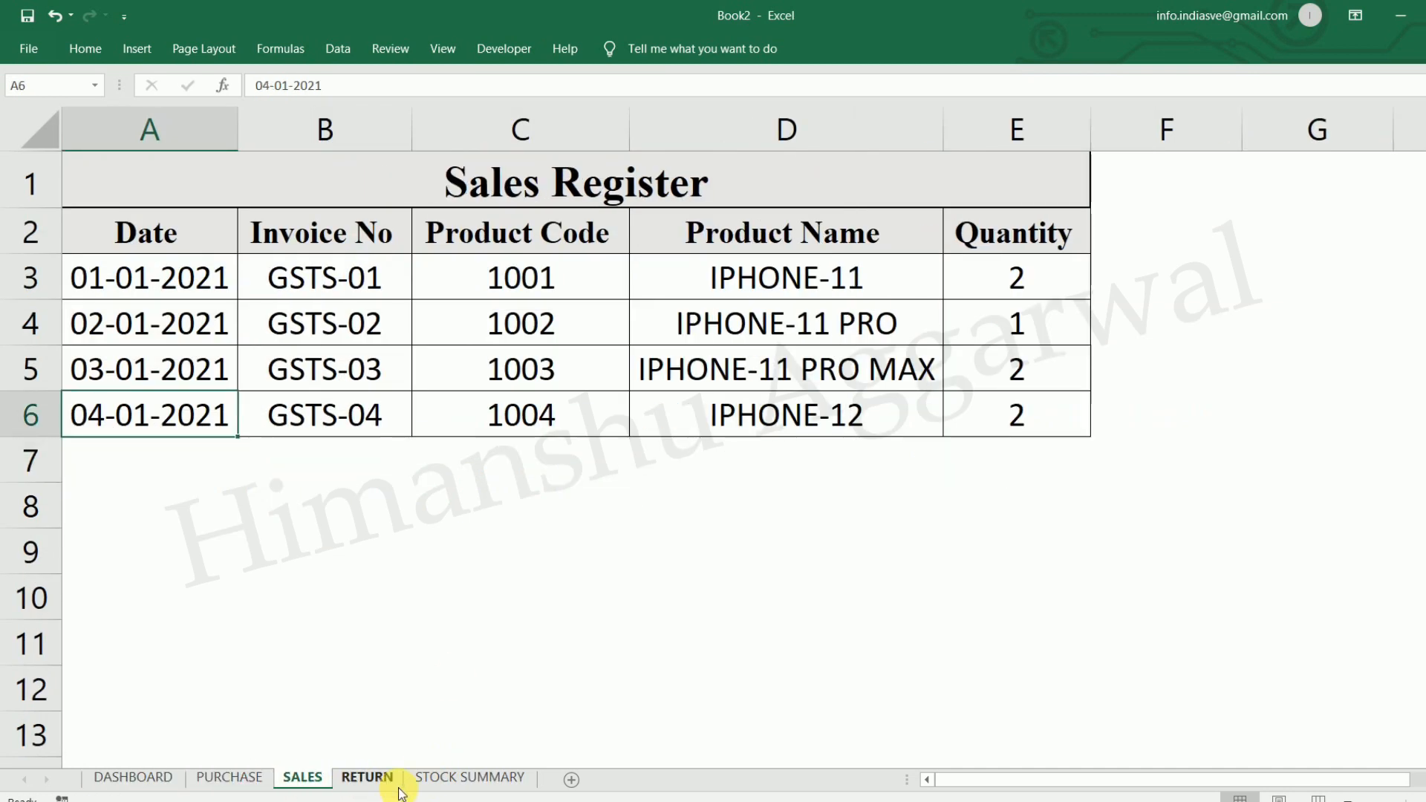
left_click(130, 777)
key("Delete")
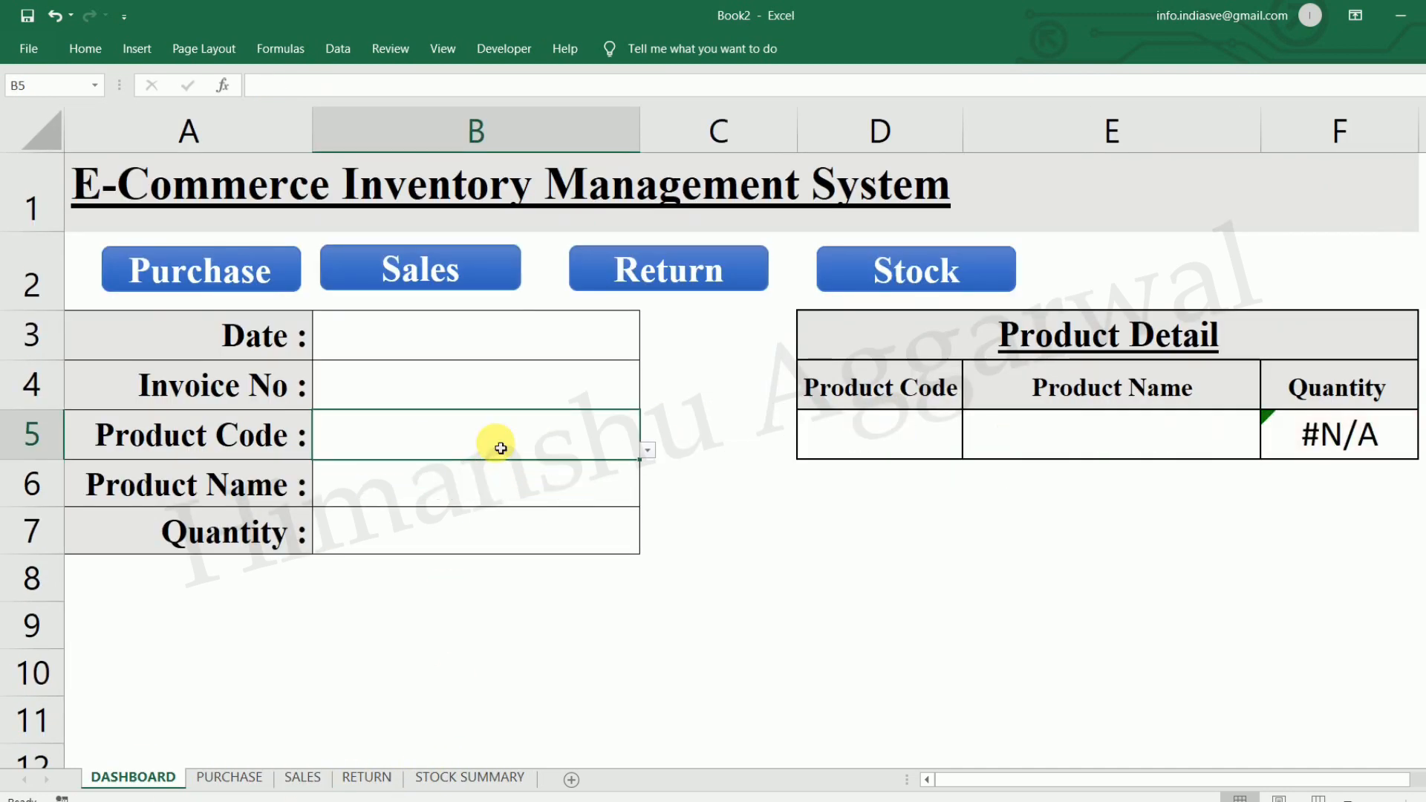
Wrap the VLOOKUP in Quantity cell F5 in IFERROR with " " as the error value.
left_click(1323, 439)
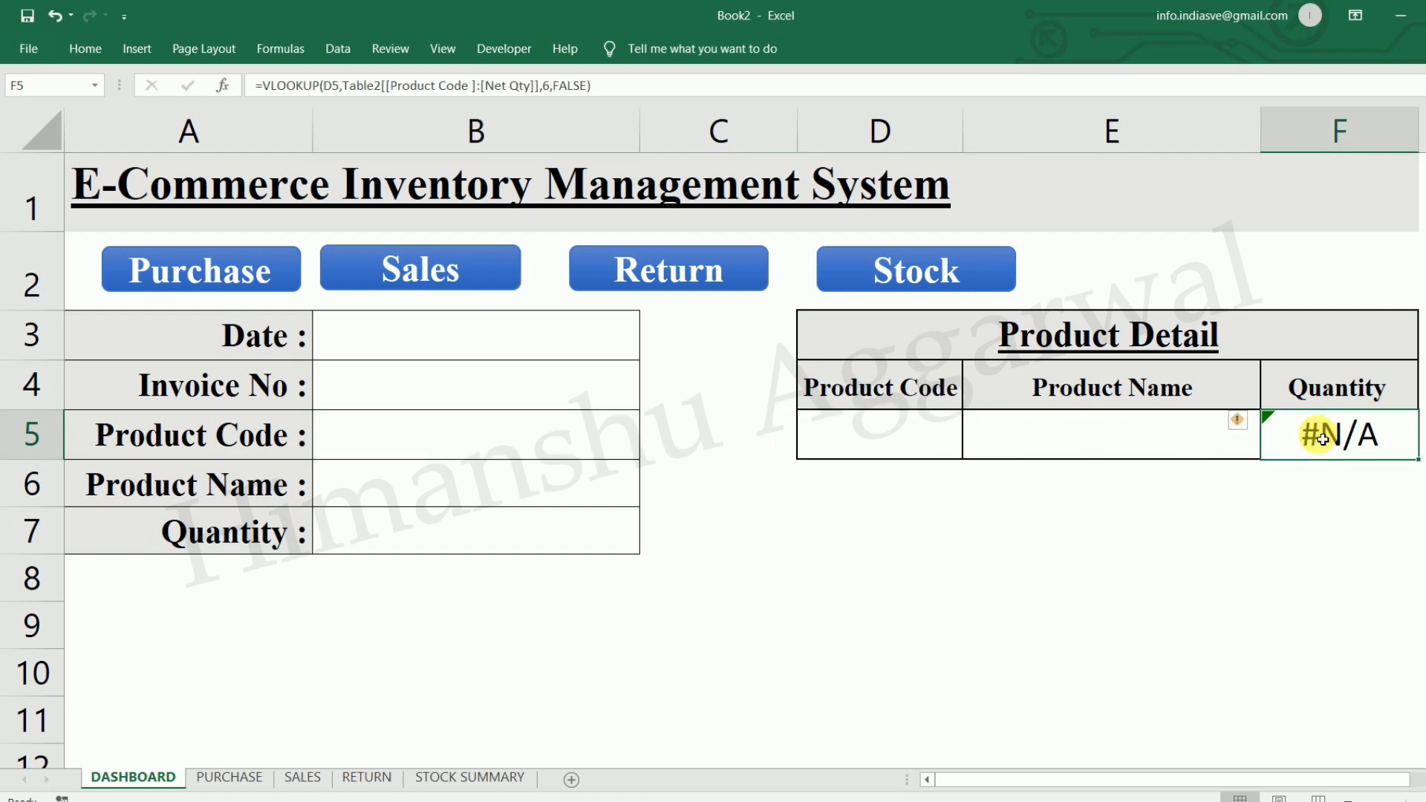
key("F2")
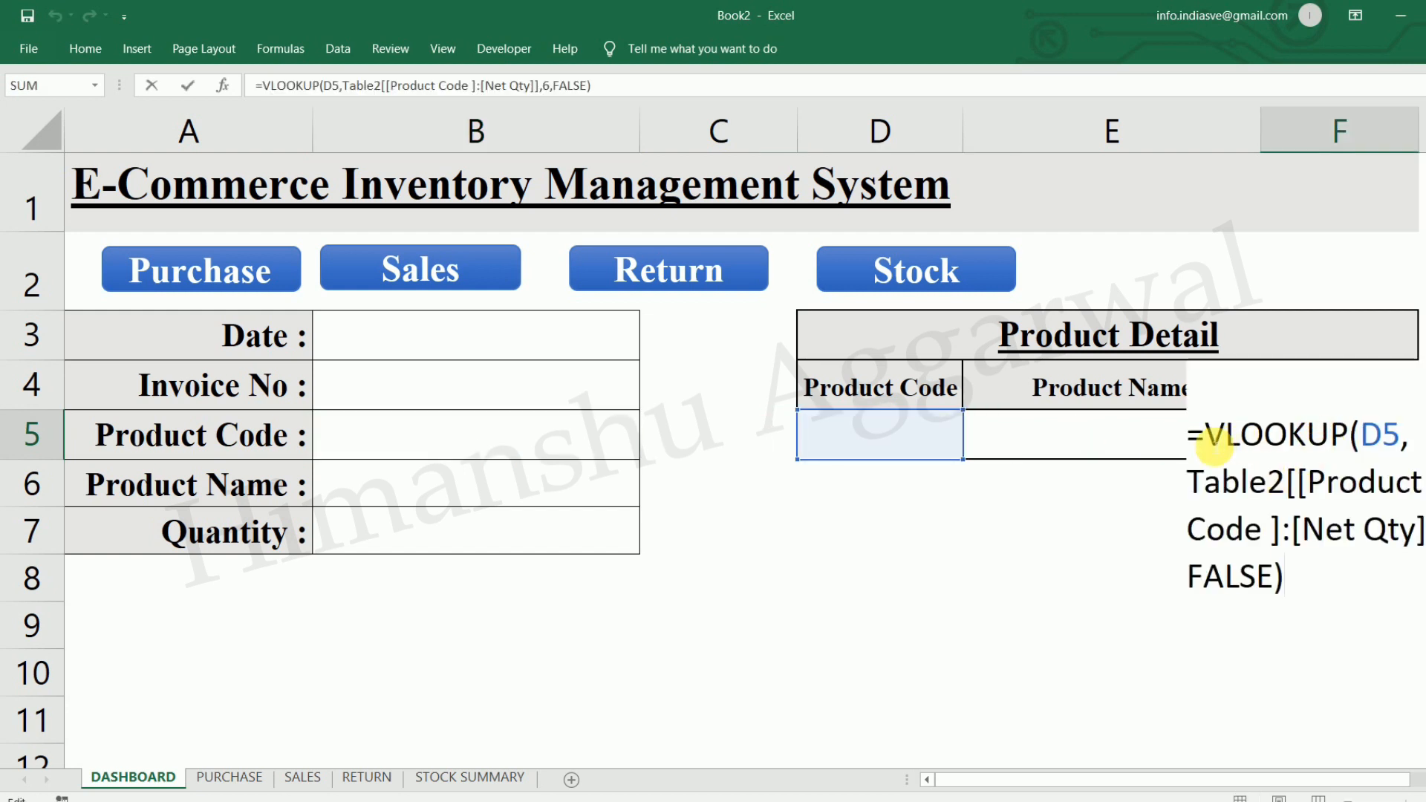
left_click(1215, 444)
type("IF")
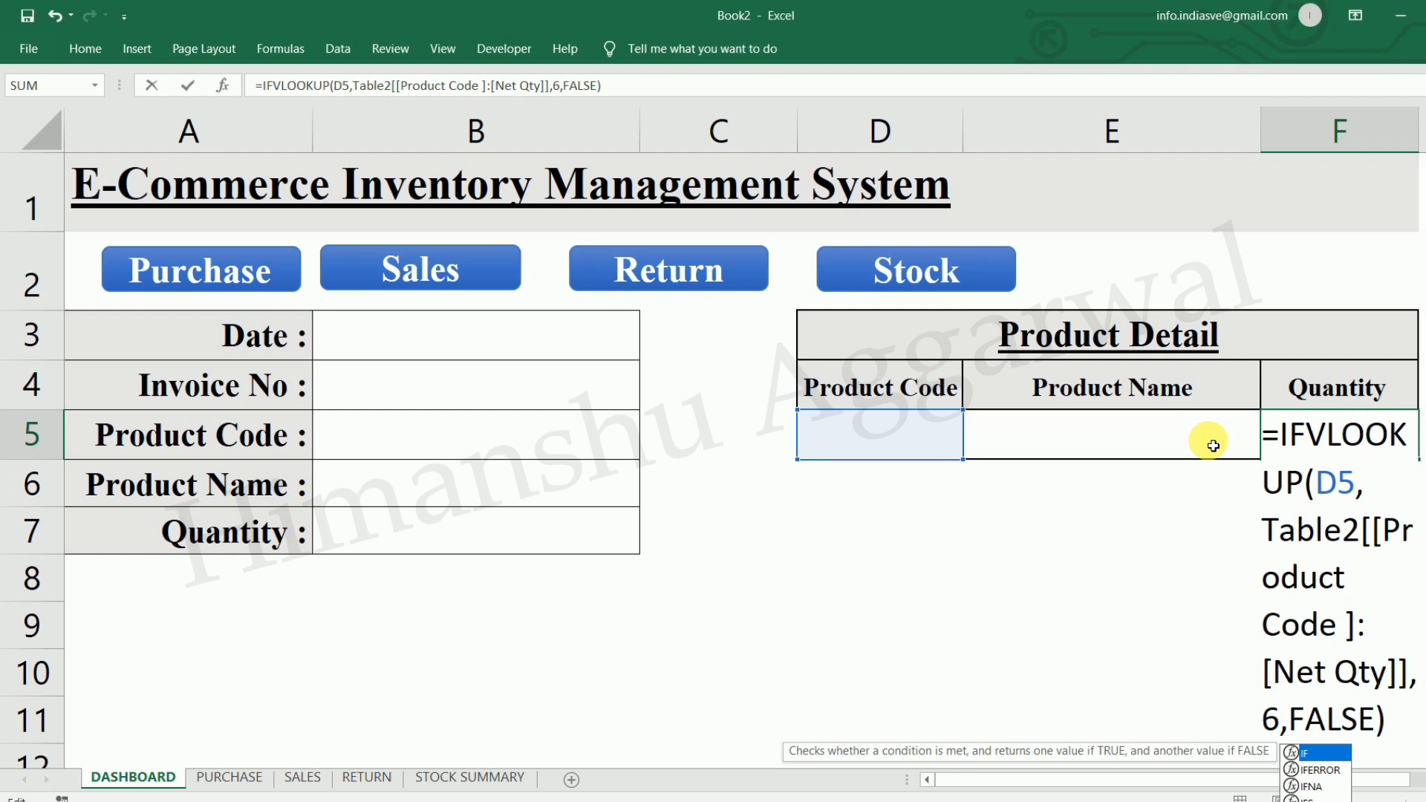
type("E")
key("Tab")
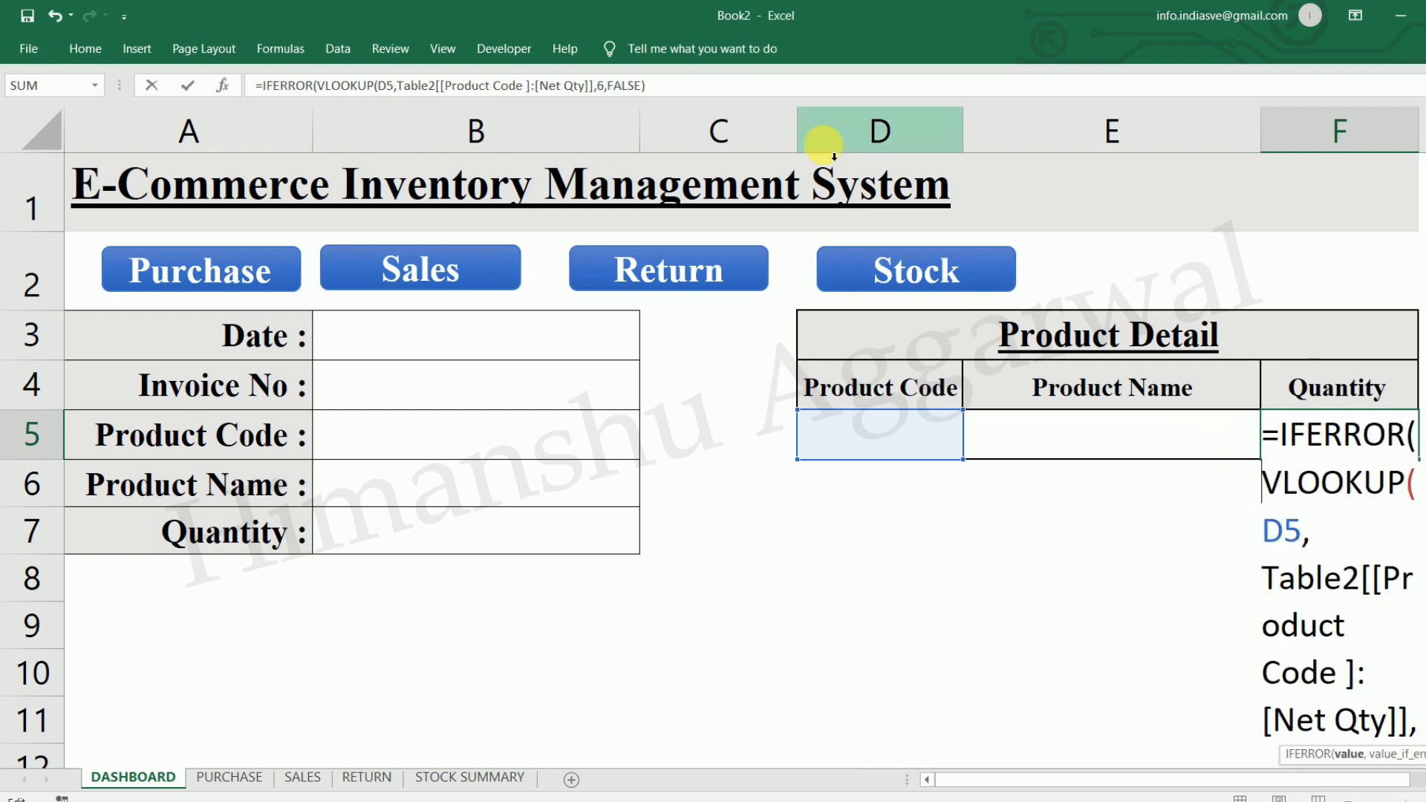
left_click(715, 87)
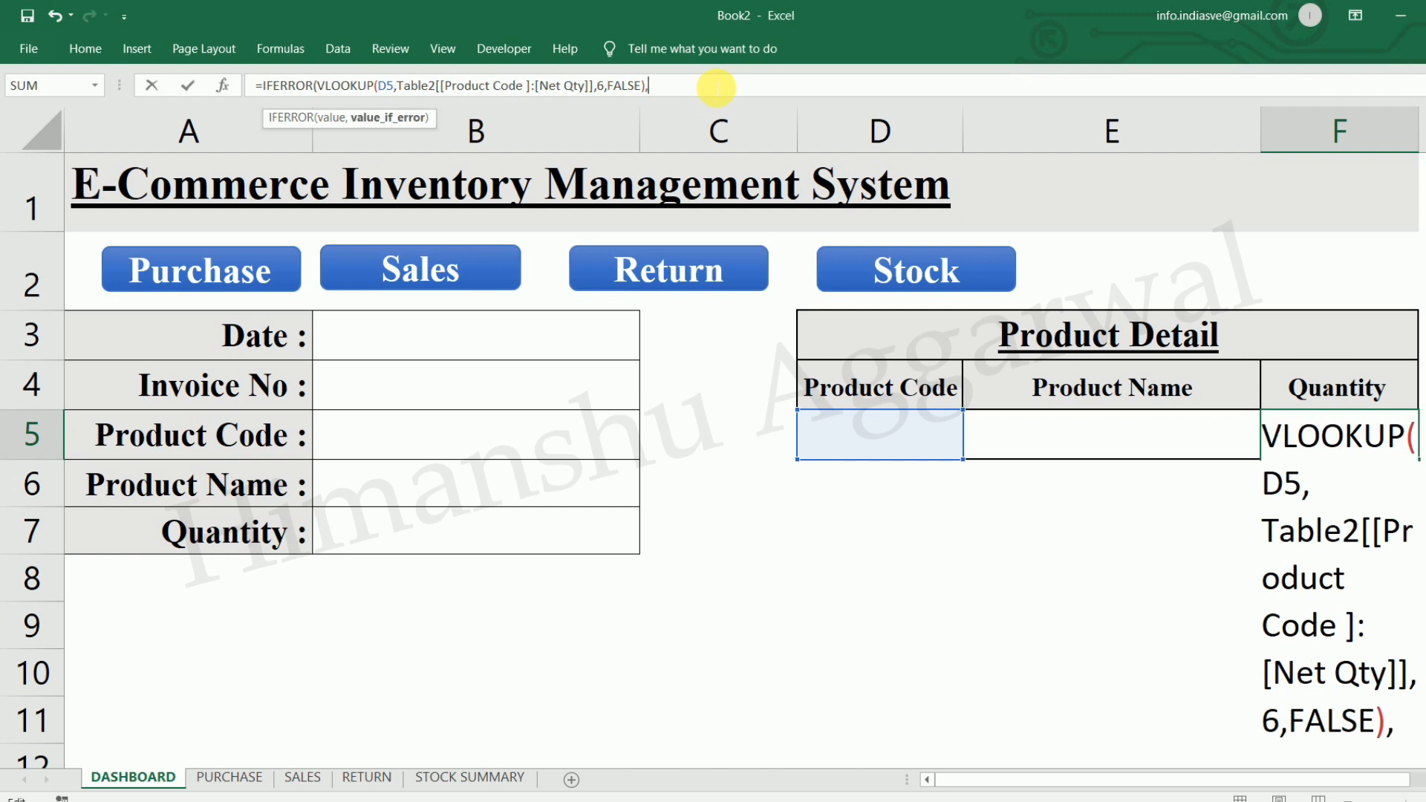
type(",\" \"")
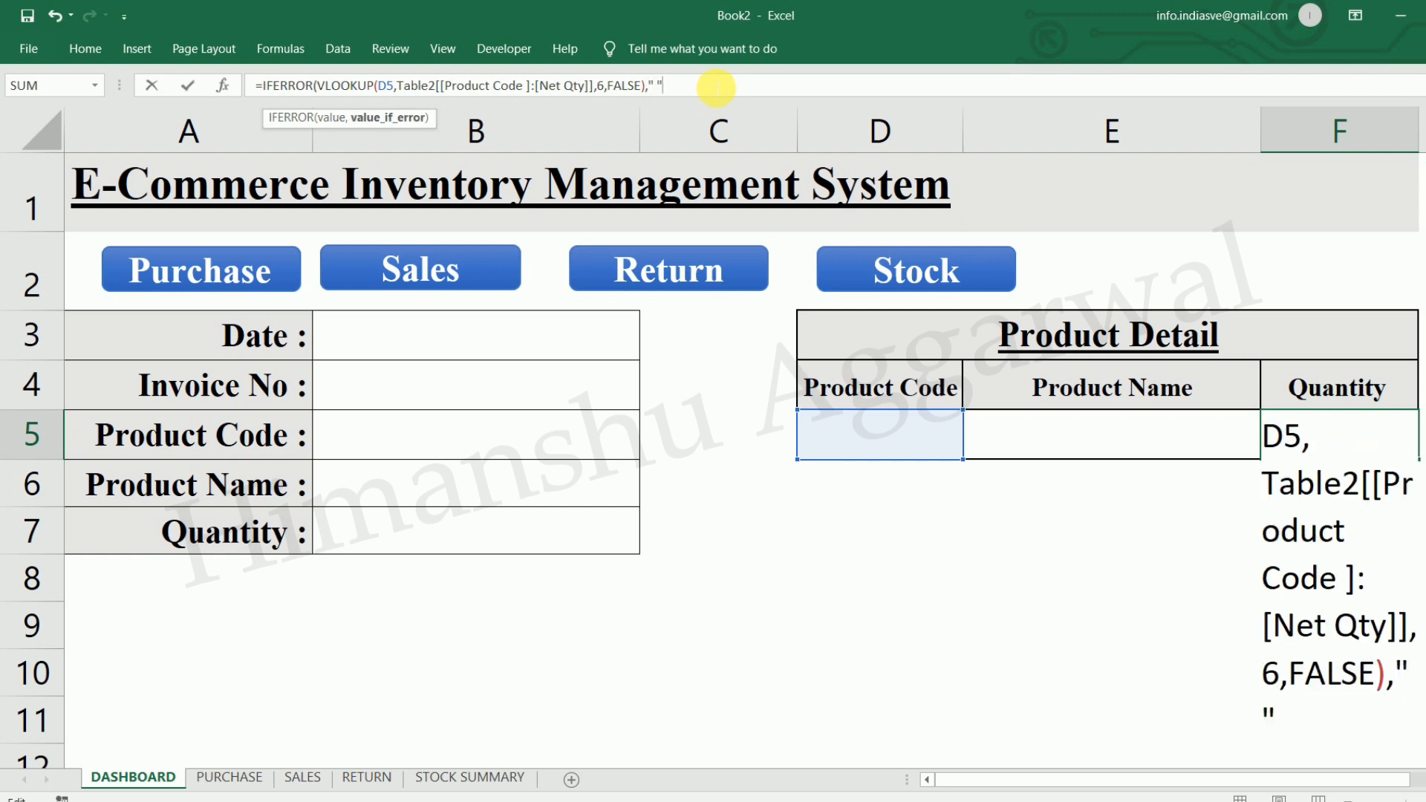
type(")")
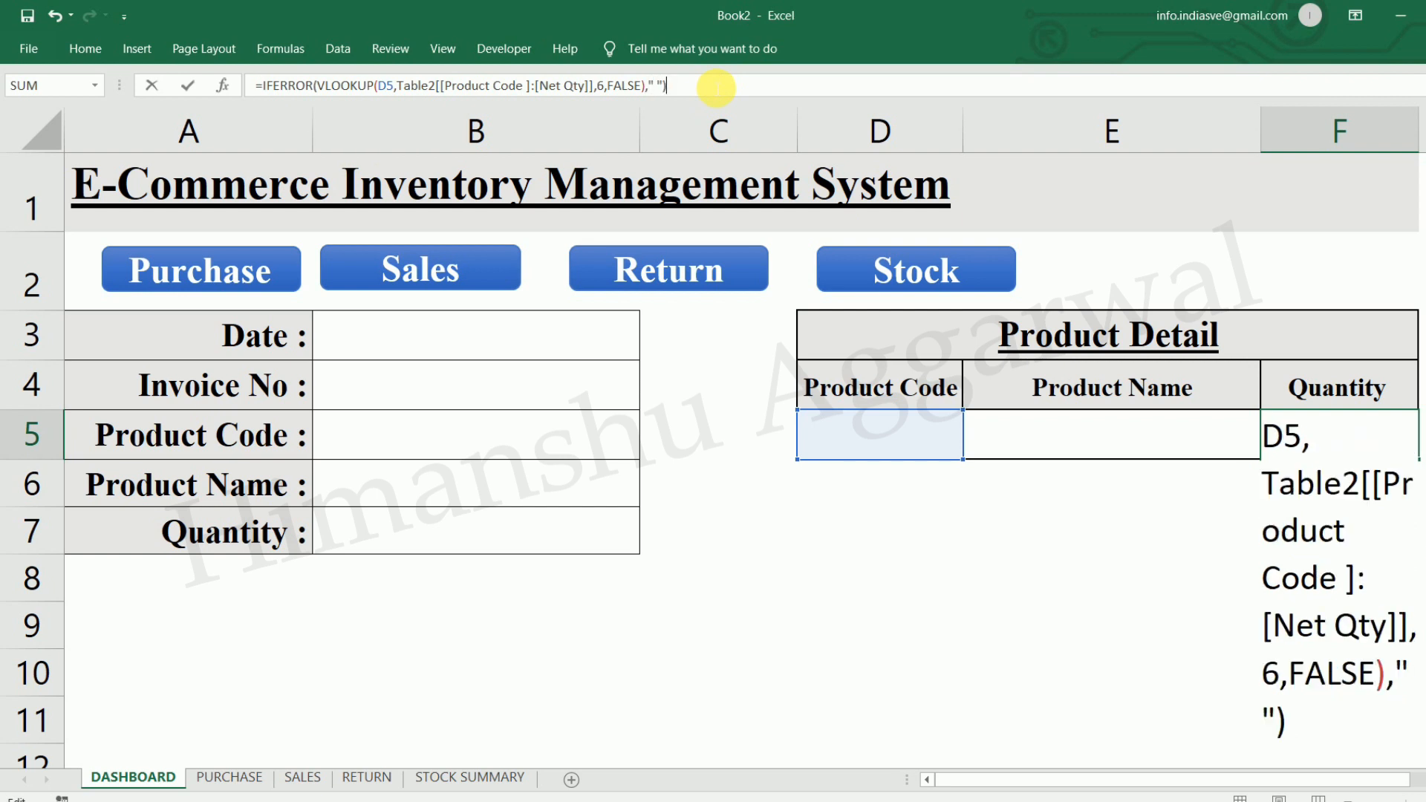
key("Return")
Pick product code 1005 in the entry form to test the revised quantity formula.
left_click(478, 446)
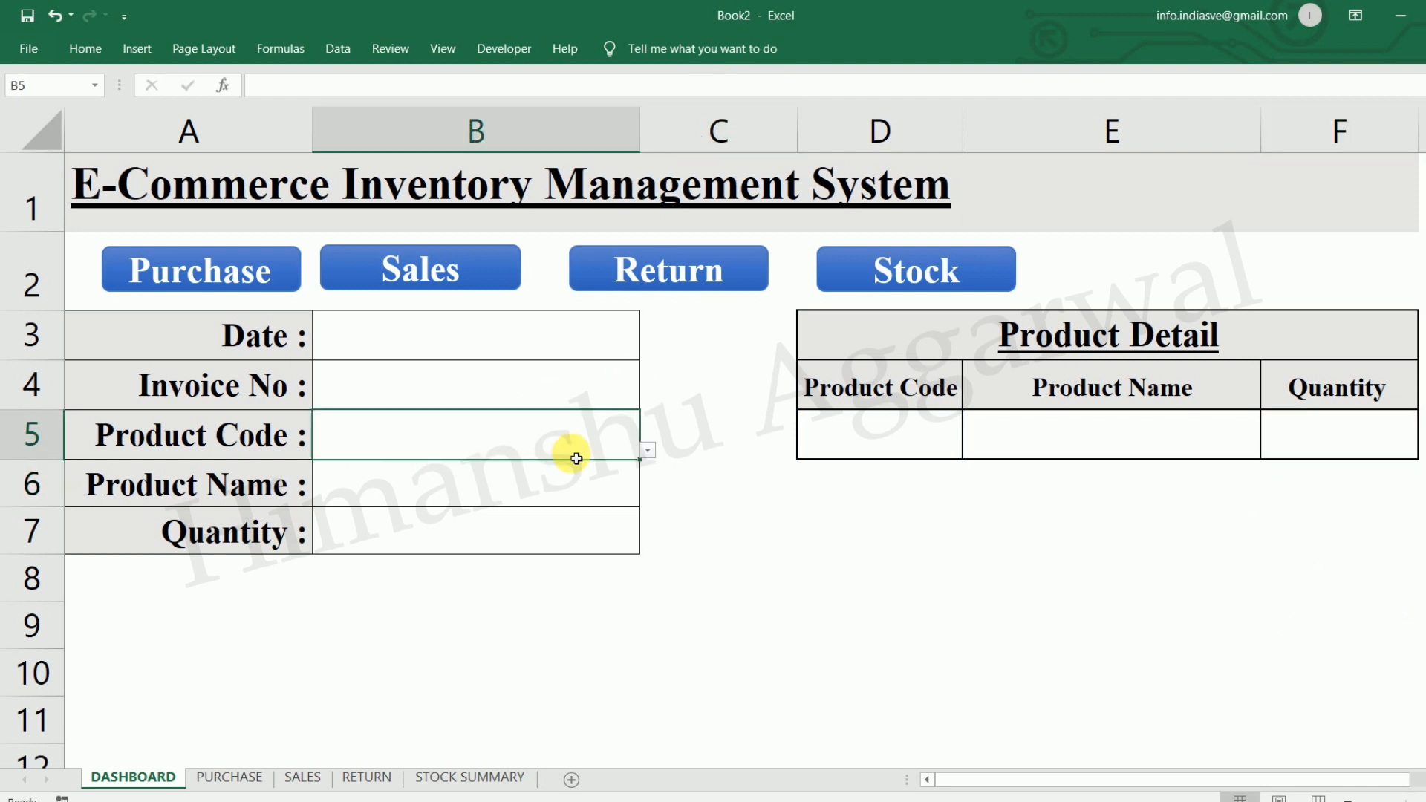
left_click(648, 450)
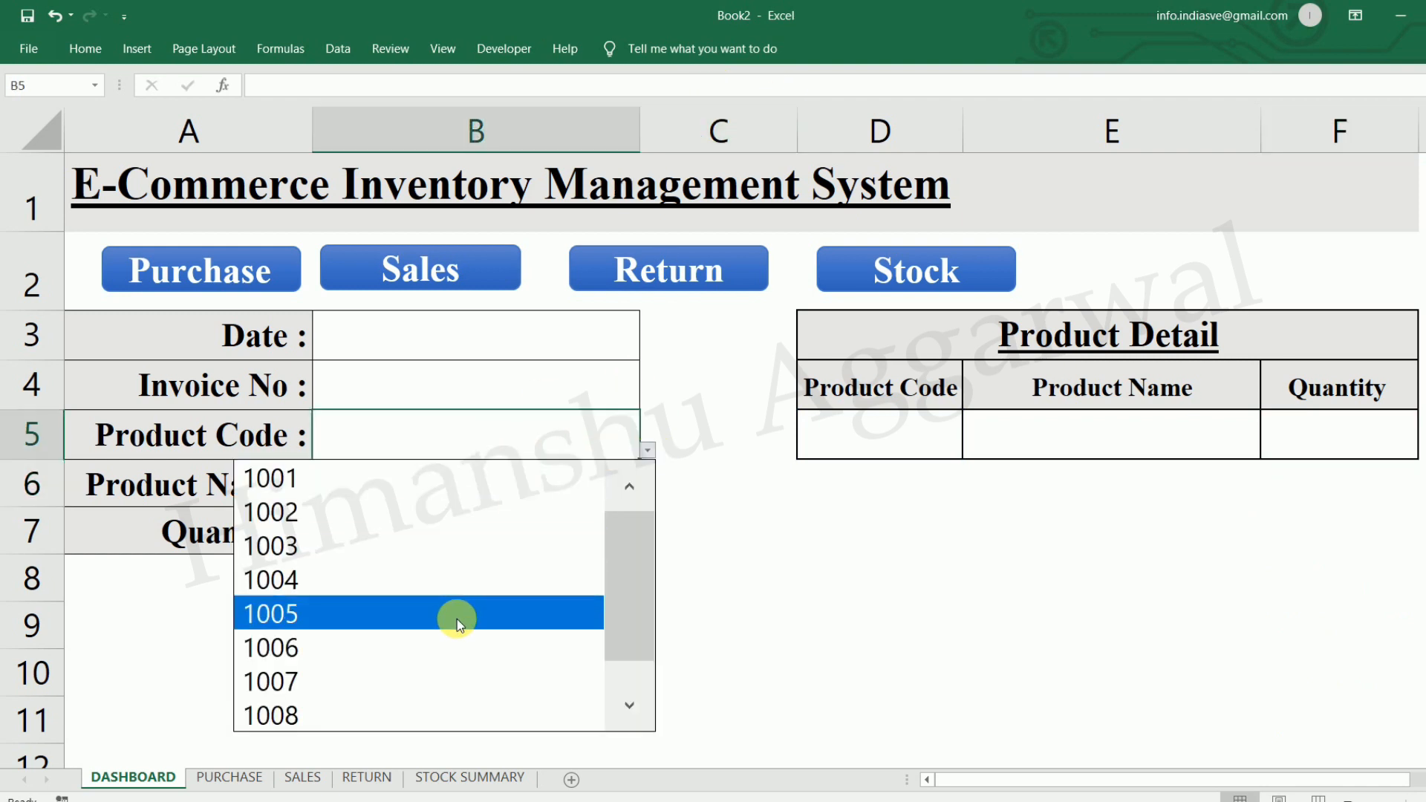
left_click(459, 612)
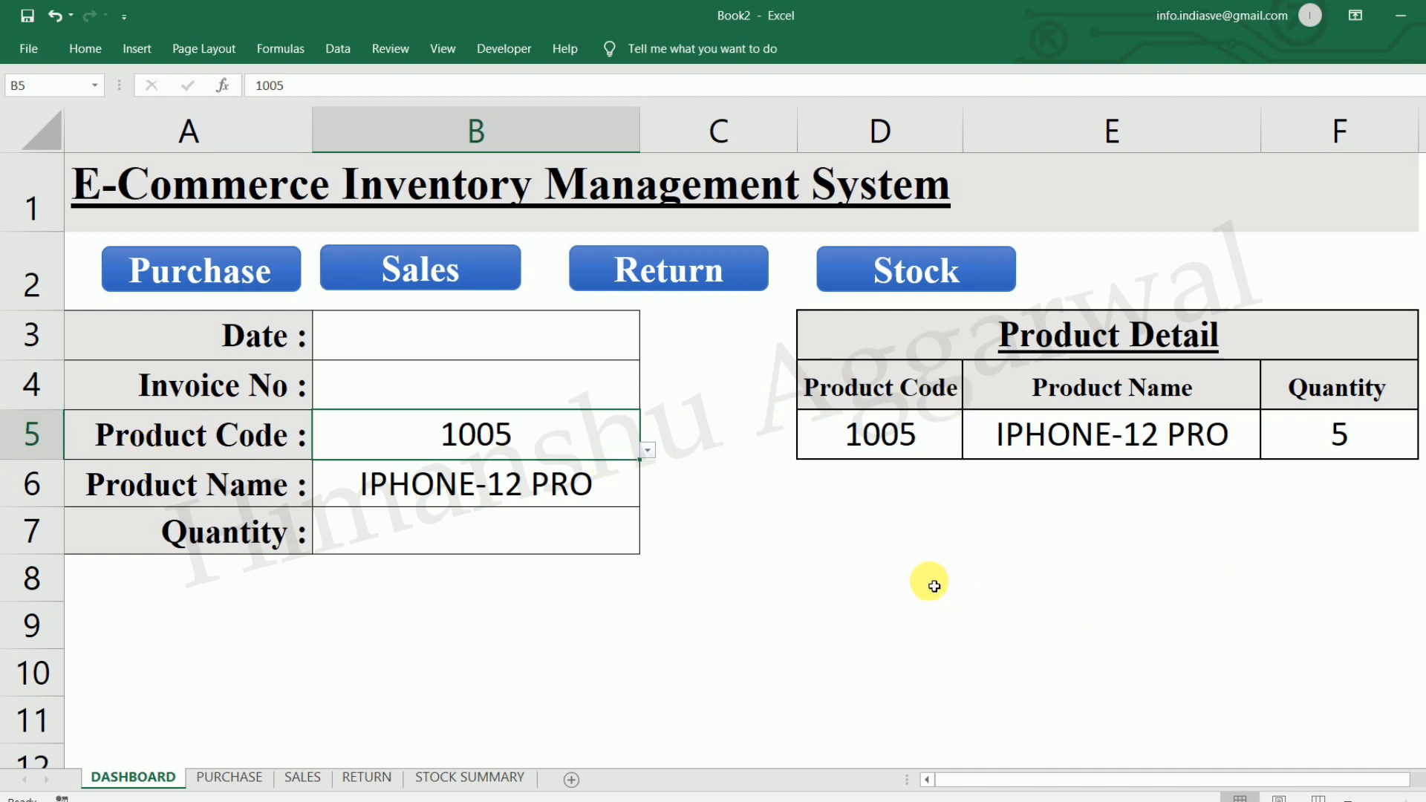
Choose Excel Macro-Enabled Workbook as the file type for saving Book2 in the Documents folder.
left_click(39, 51)
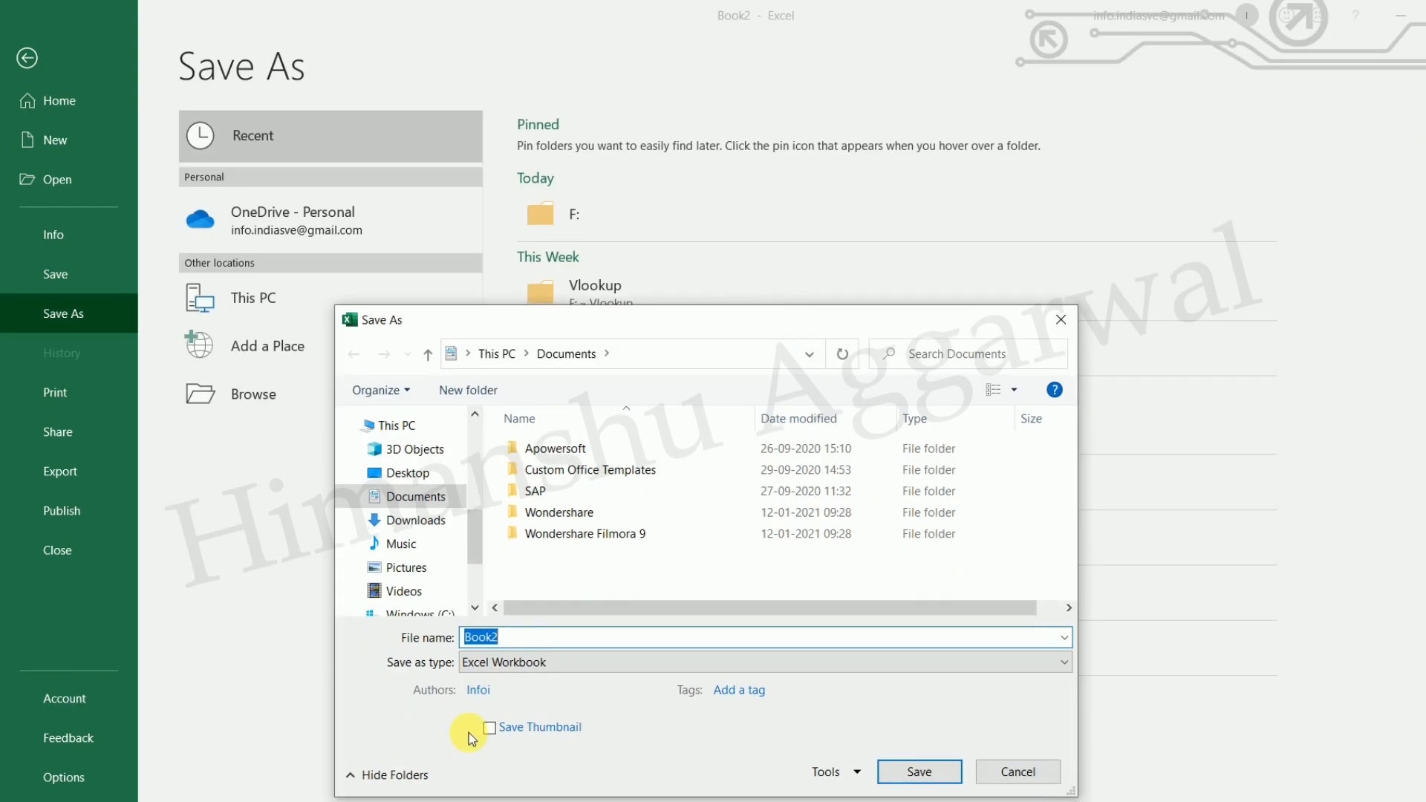
left_click(781, 661)
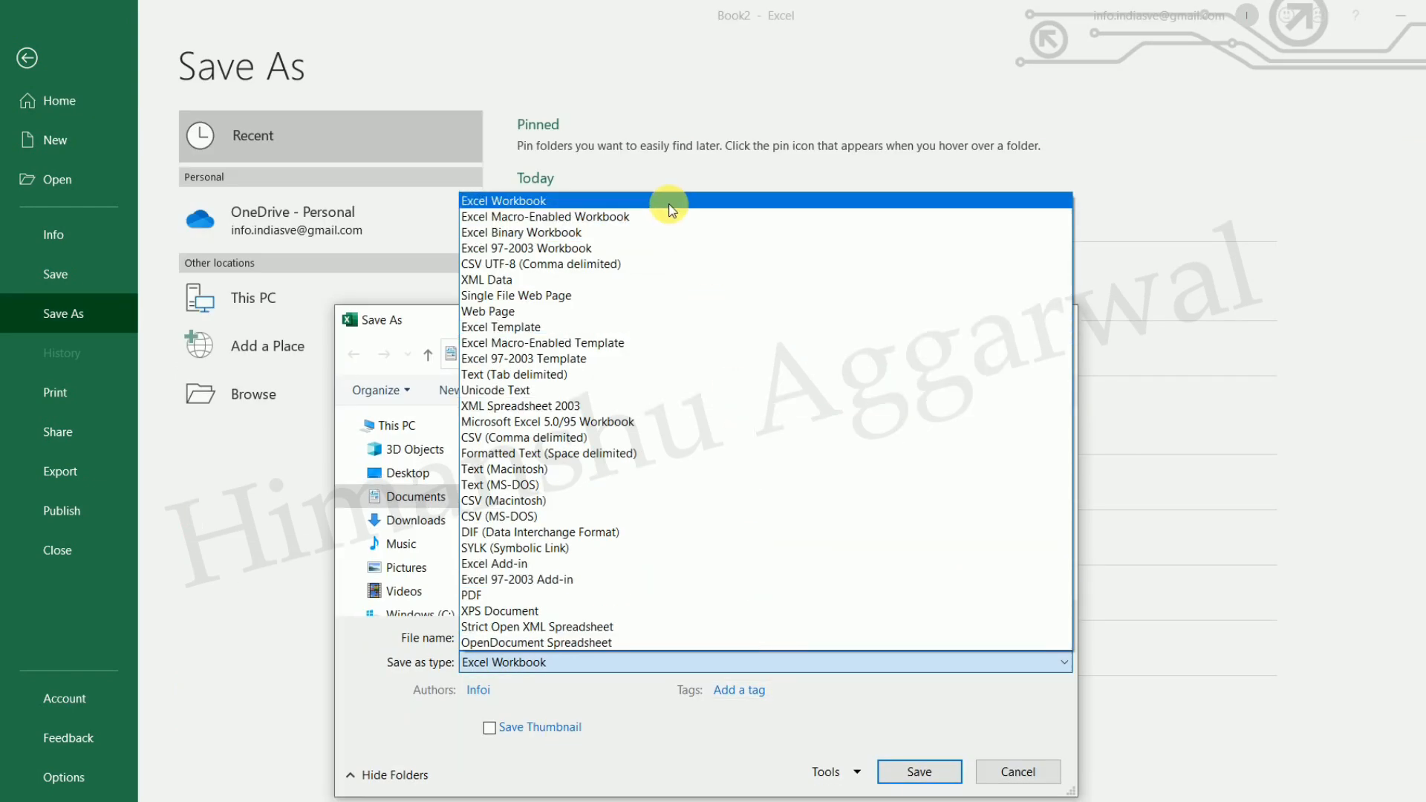
left_click(652, 219)
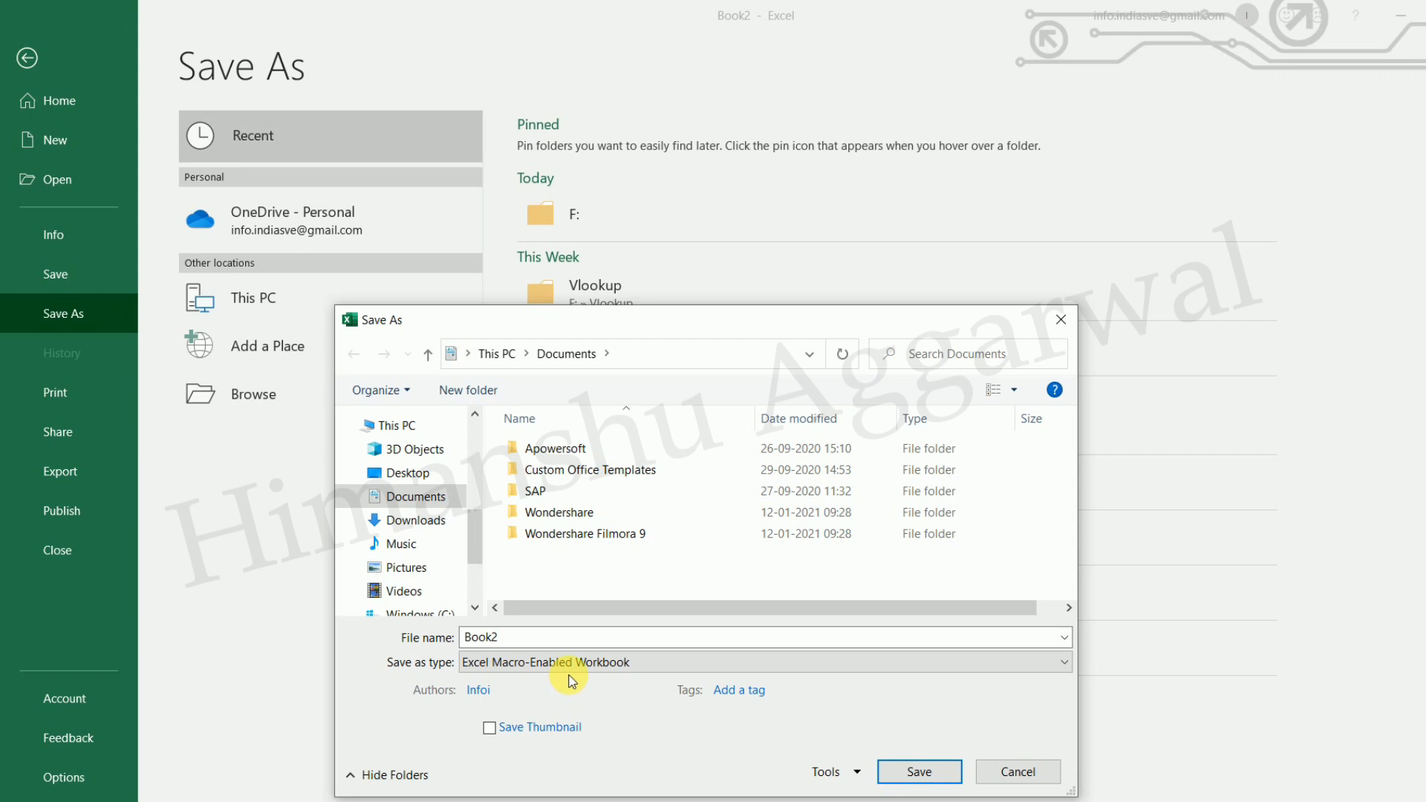
left_click(943, 773)
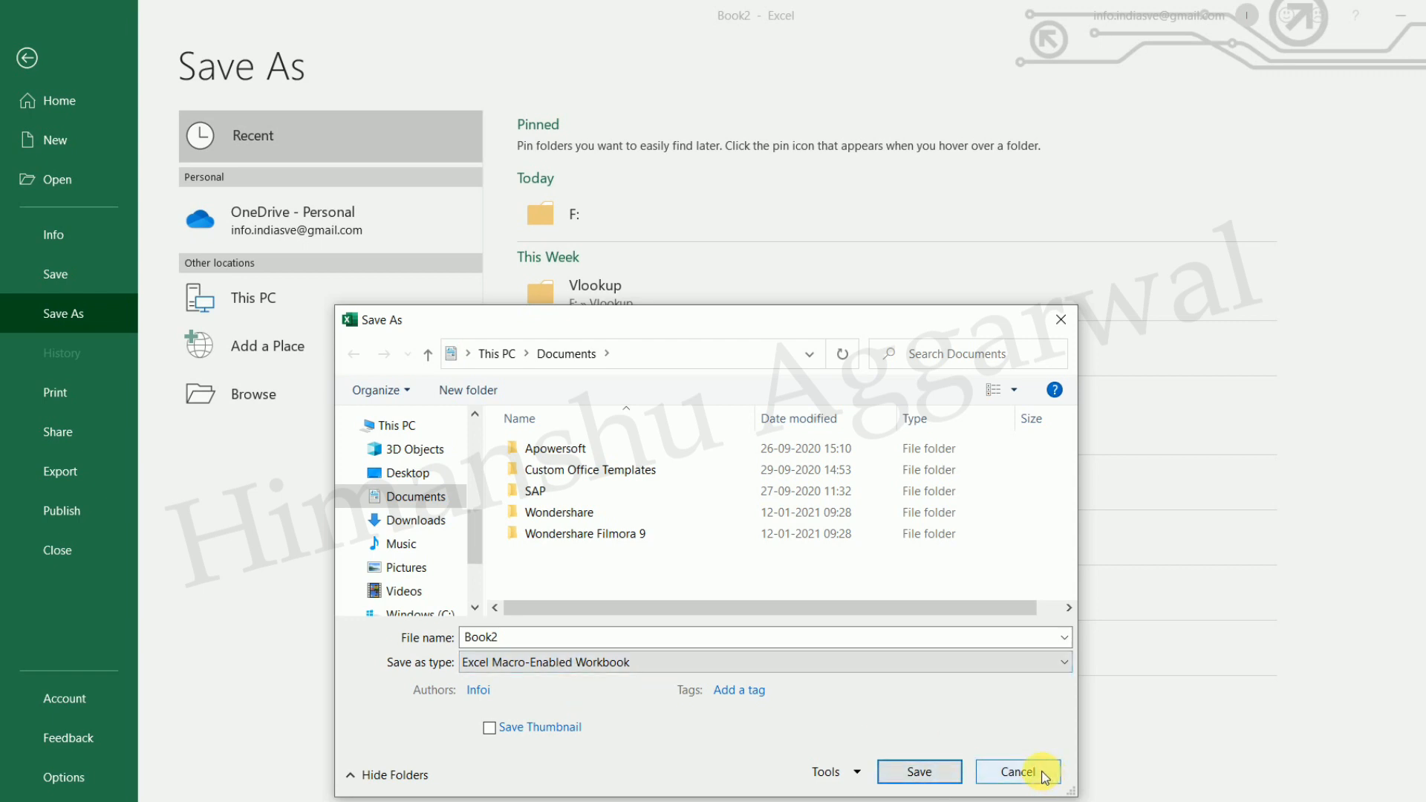